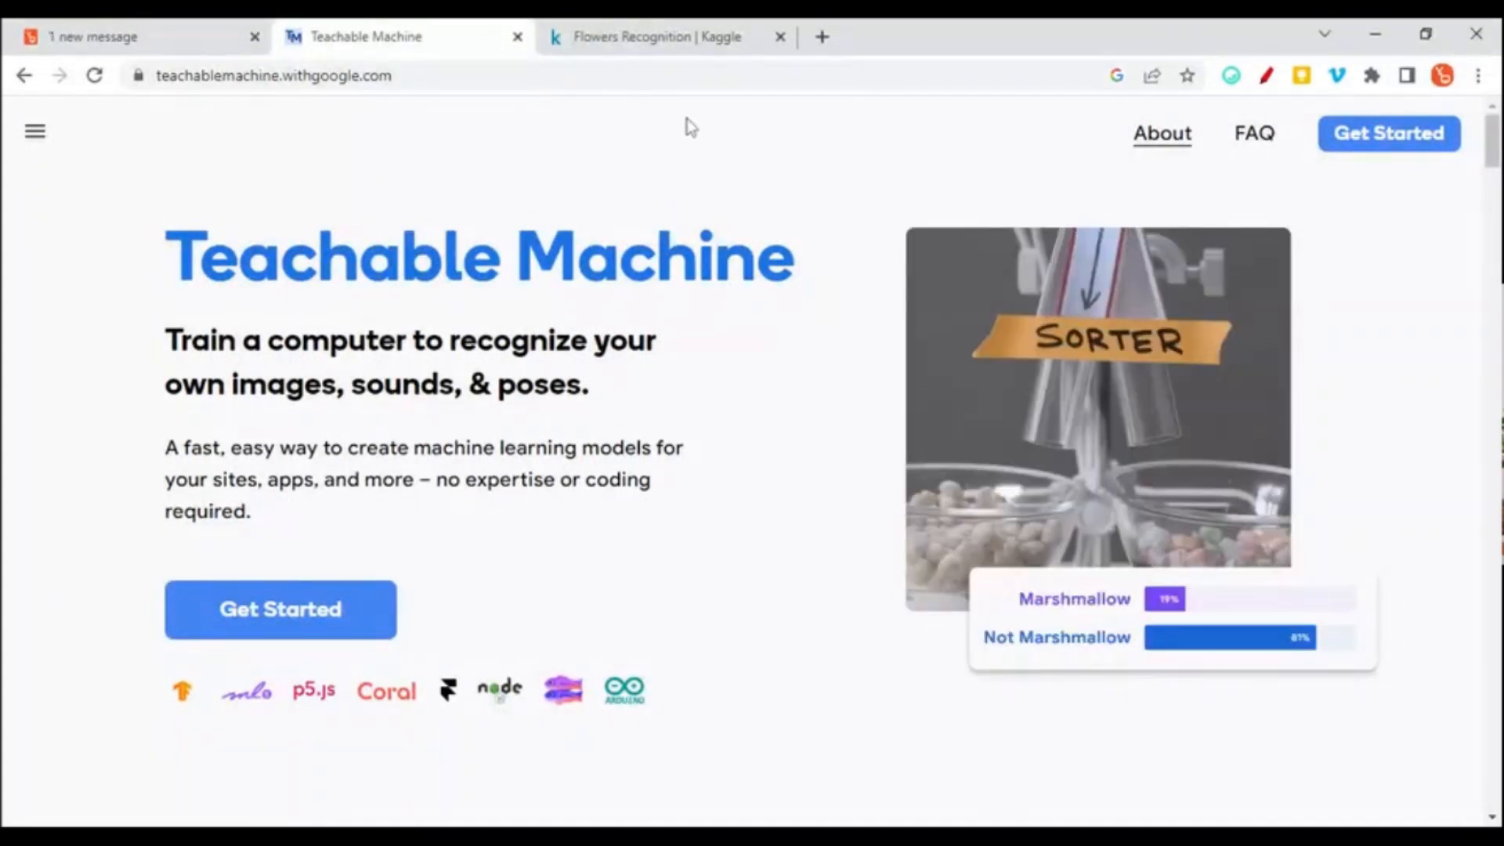
- Open Google Jamboard in a new browser tab
{"action": "left_click", "coordinate": [822, 37]}
{"action": "left_click", "coordinate": [1391, 166]}
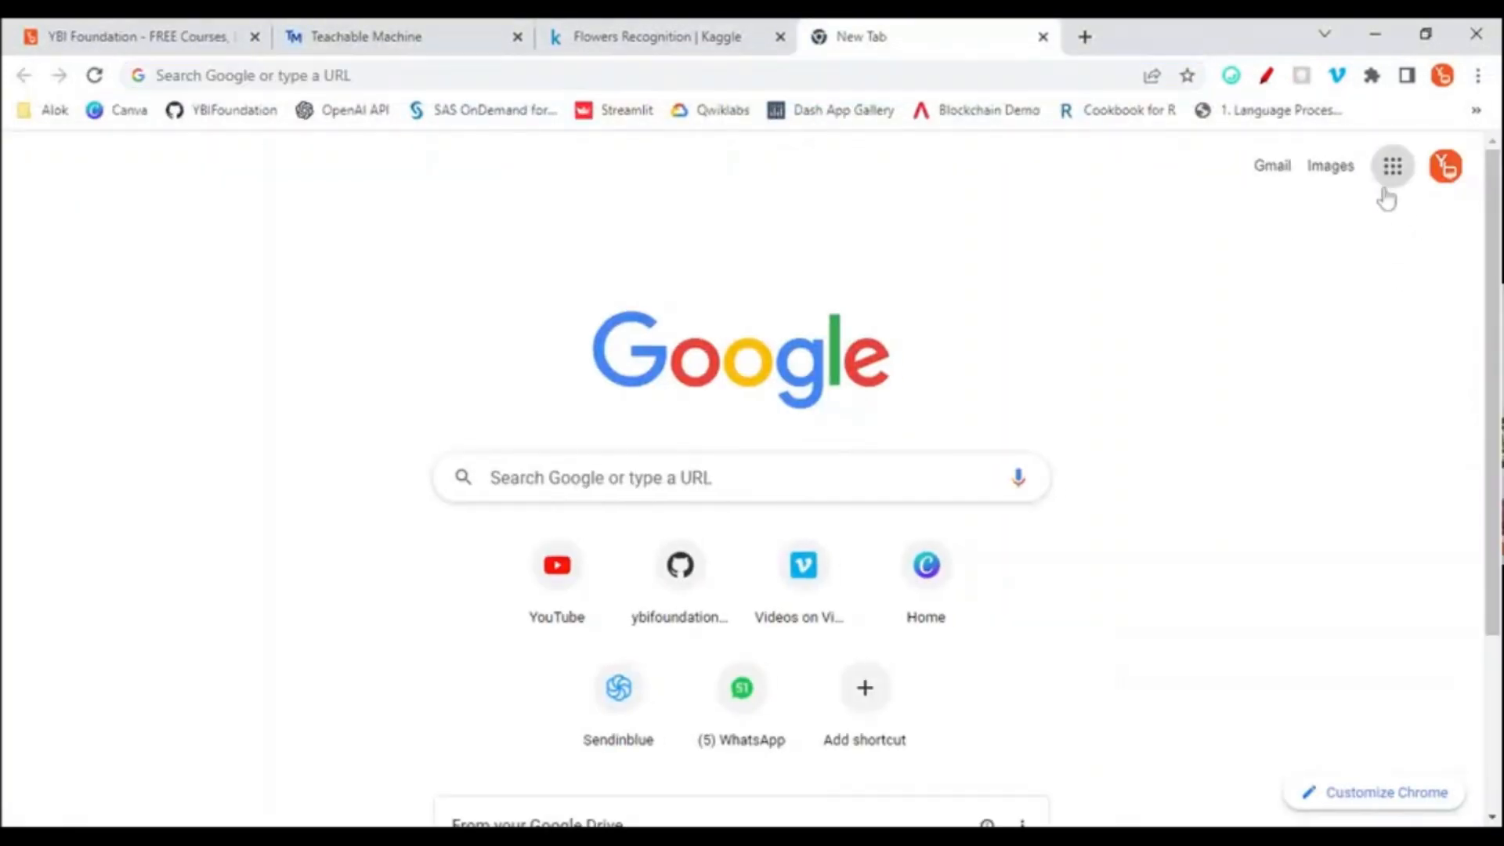
{"action": "left_click", "coordinate": [1404, 367]}
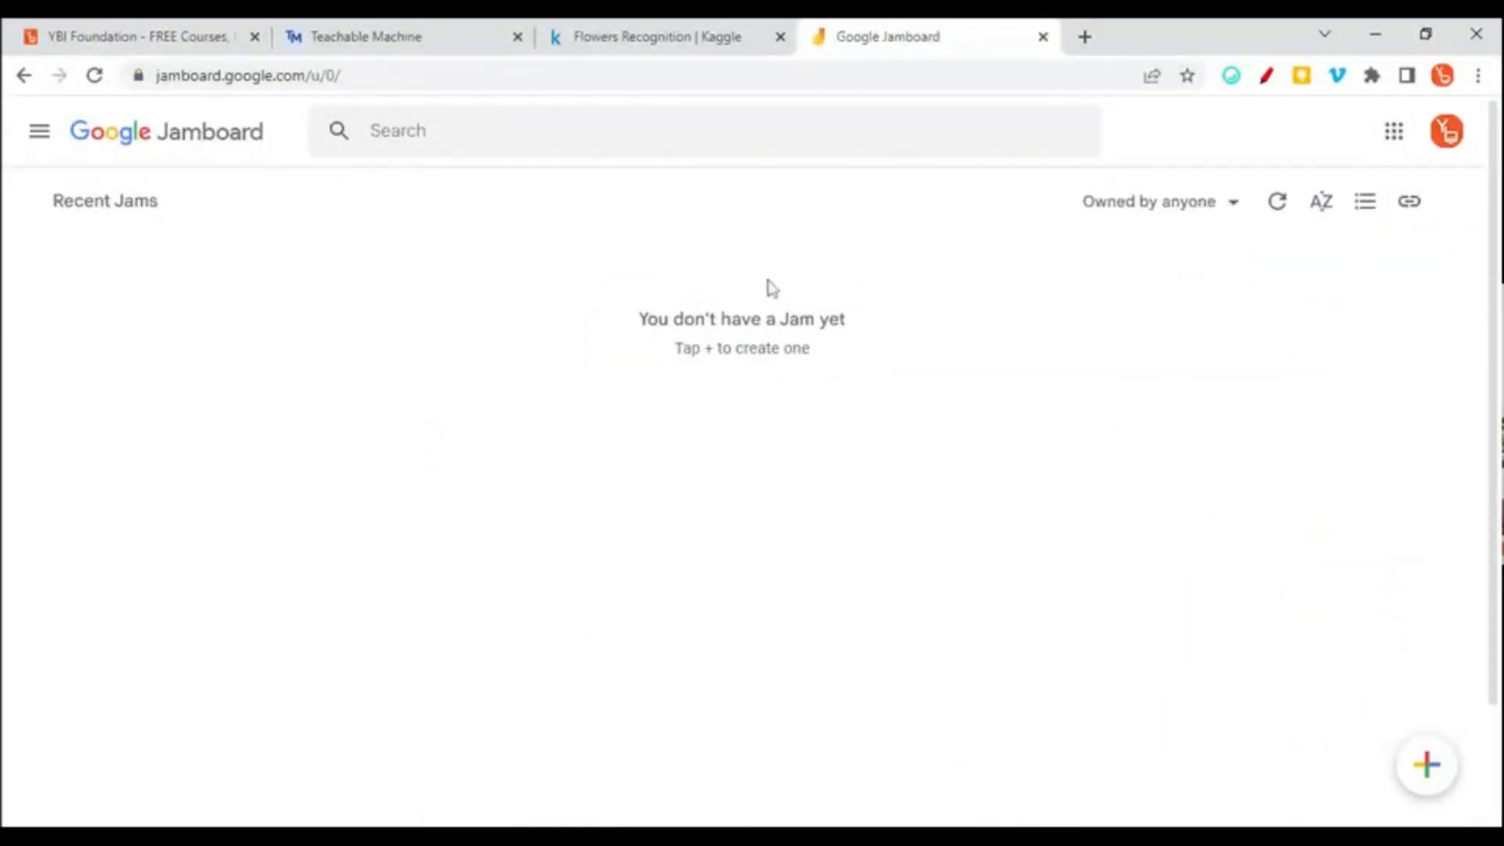
- On the Teachable Machine page, underline the main title in red, add strokes above and beside it, and exit annotation mode
{"action": "left_click", "coordinate": [400, 39]}
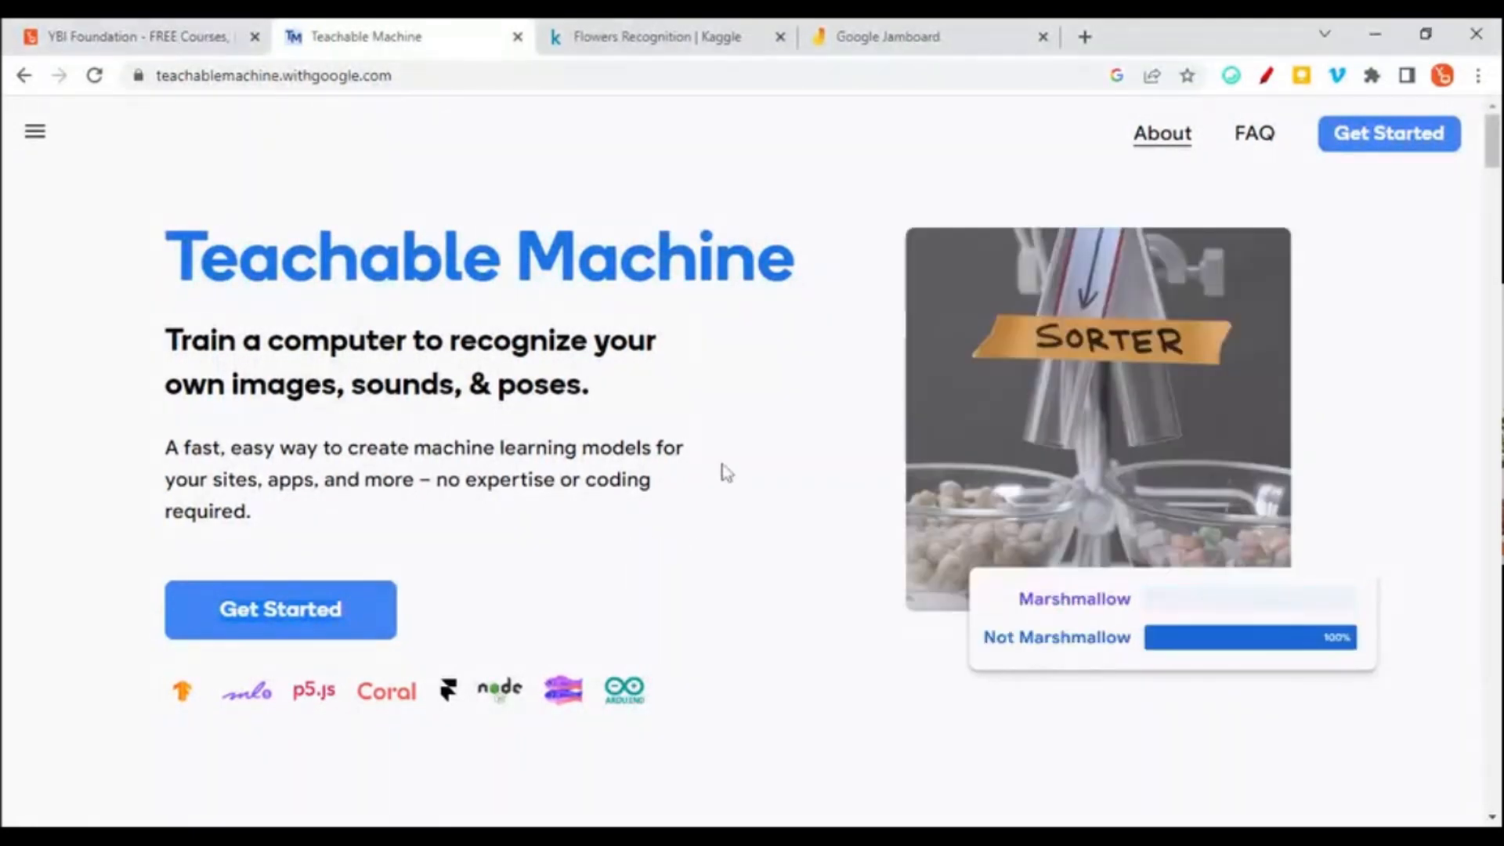
{"action": "left_click", "coordinate": [1266, 75]}
{"action": "left_click_drag", "start_coordinate": [170, 295], "coordinate": [194, 291]}
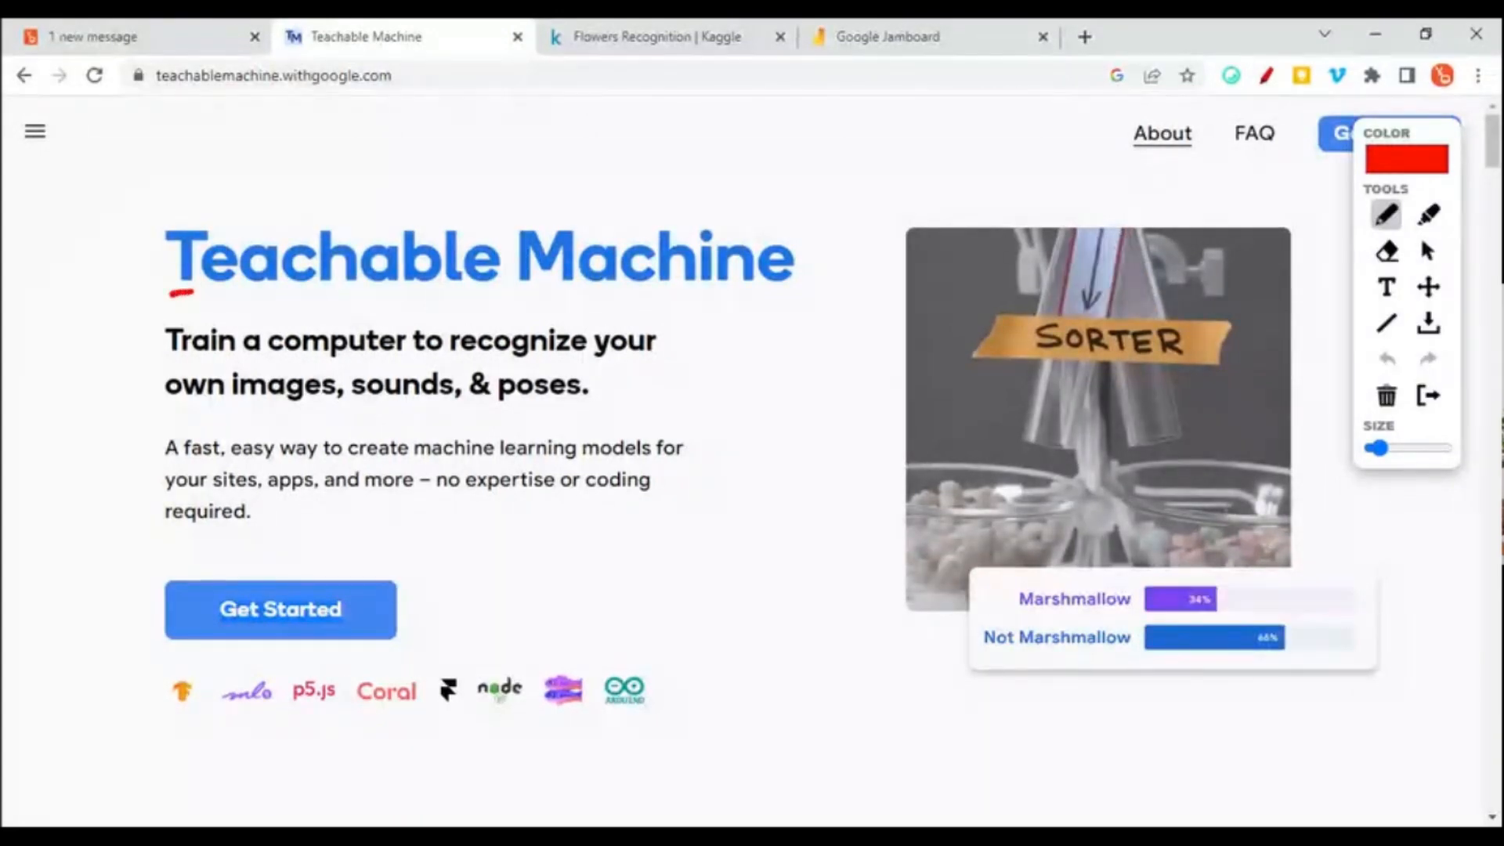
{"action": "left_click_drag", "start_coordinate": [324, 291], "coordinate": [793, 289]}
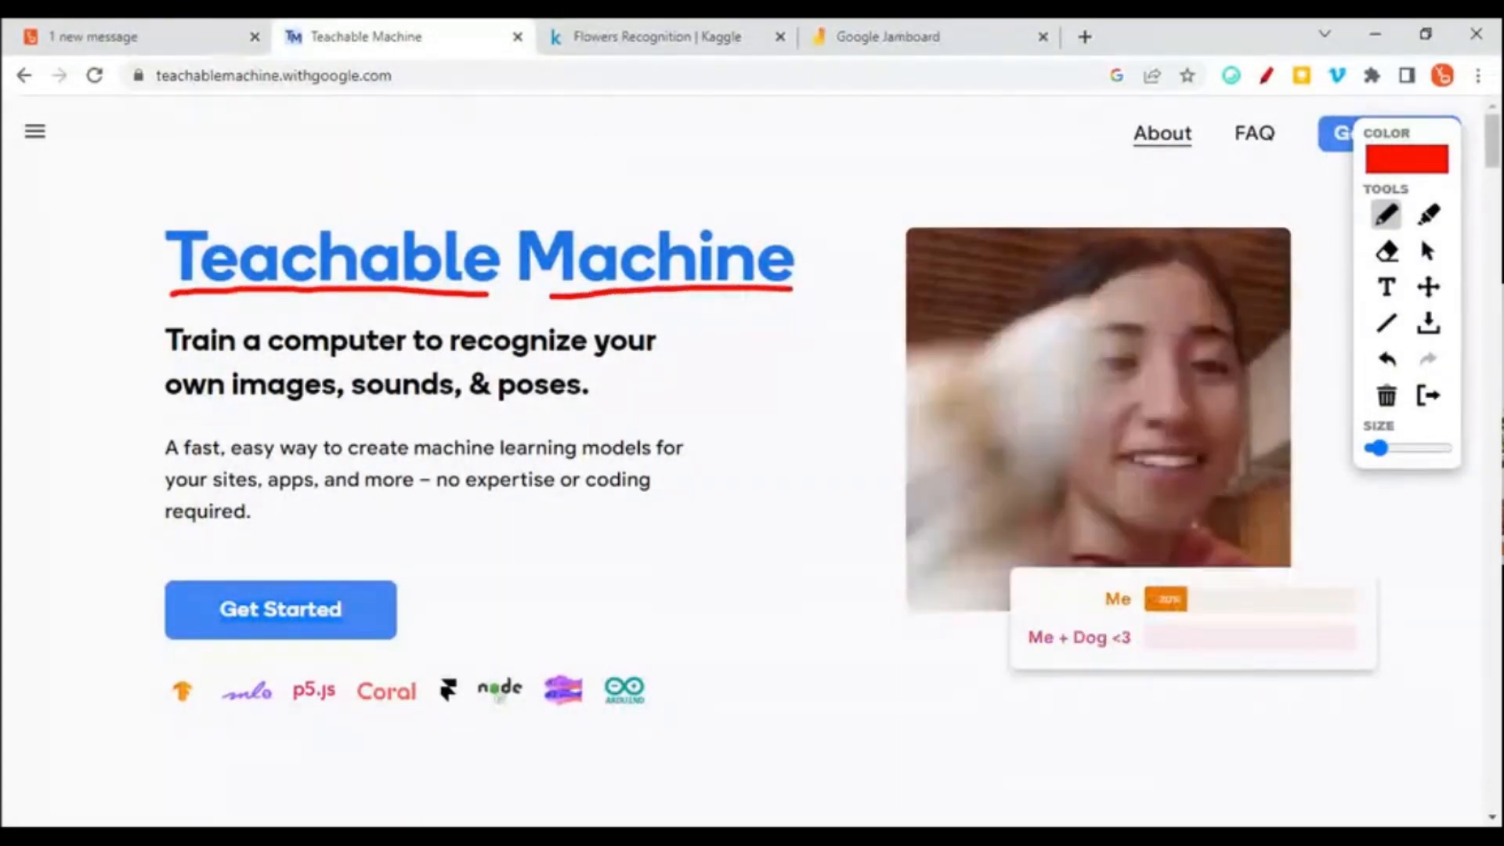
{"action": "left_click_drag", "start_coordinate": [169, 155], "coordinate": [402, 160]}
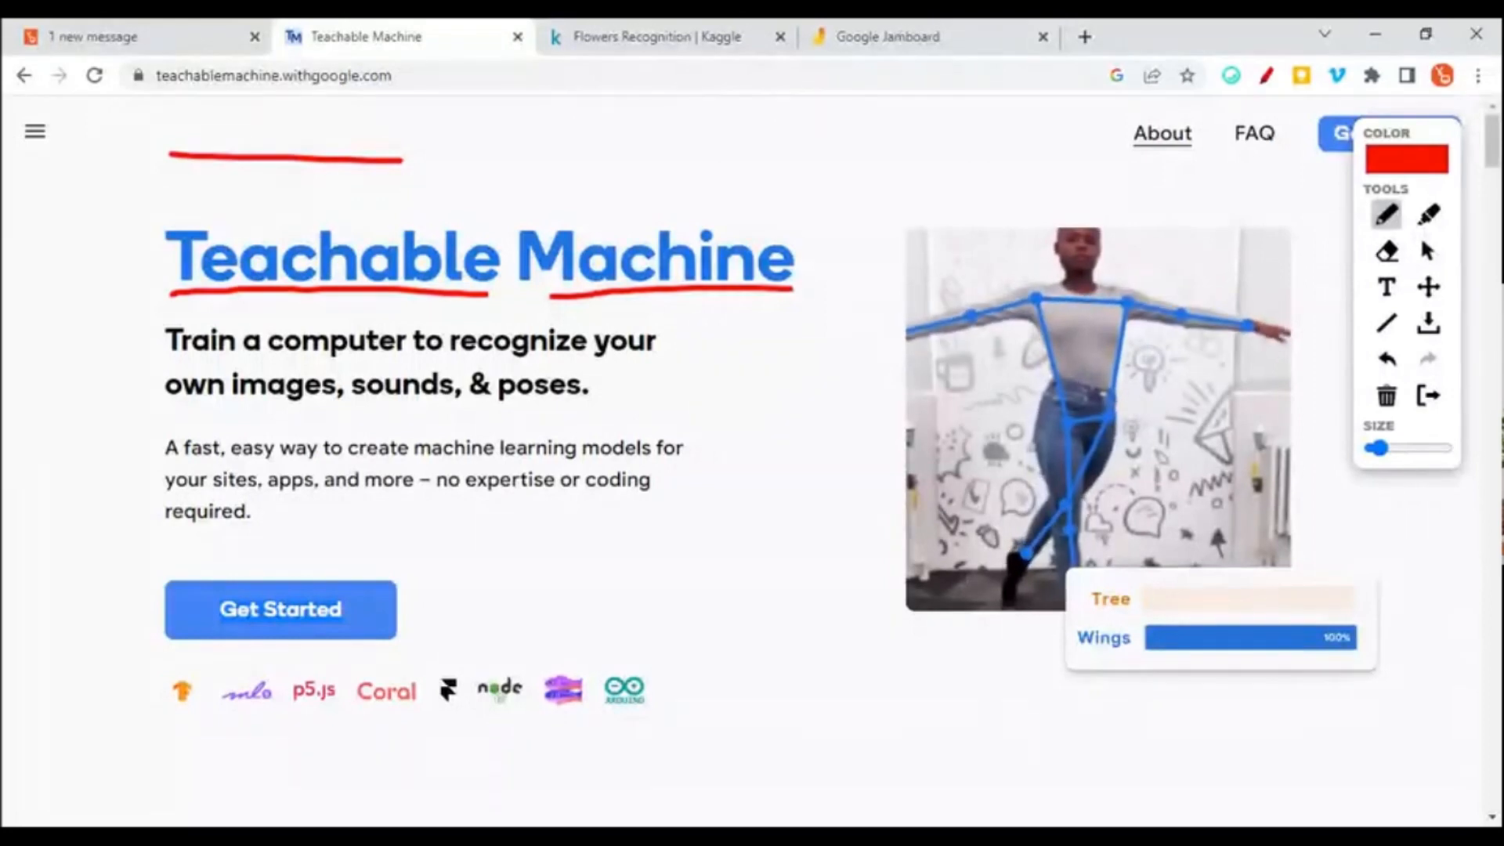
{"action": "left_click_drag", "start_coordinate": [97, 261], "coordinate": [90, 748]}
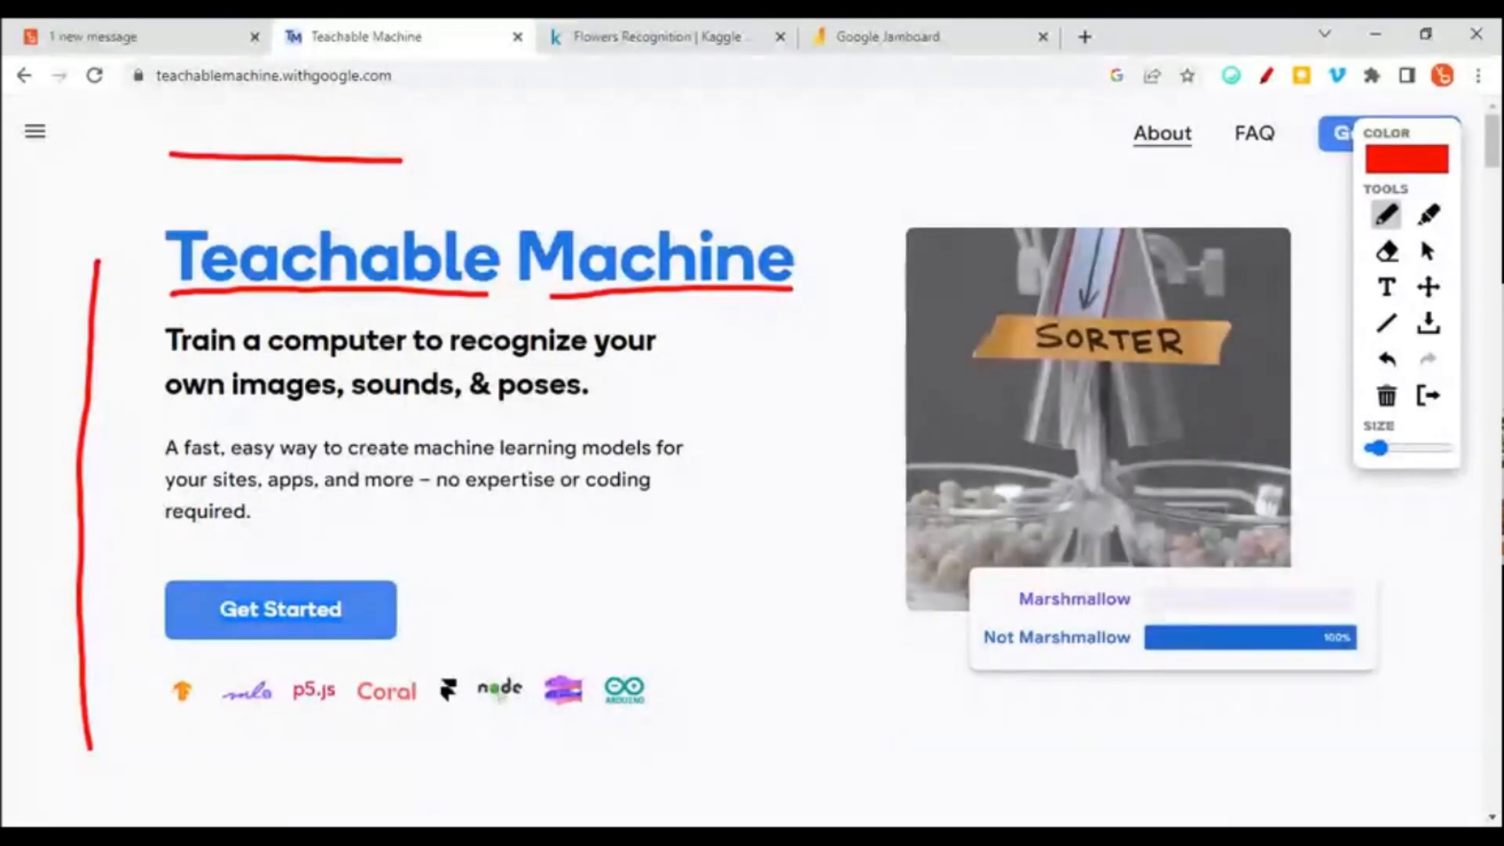
{"action": "left_click", "coordinate": [1428, 395]}
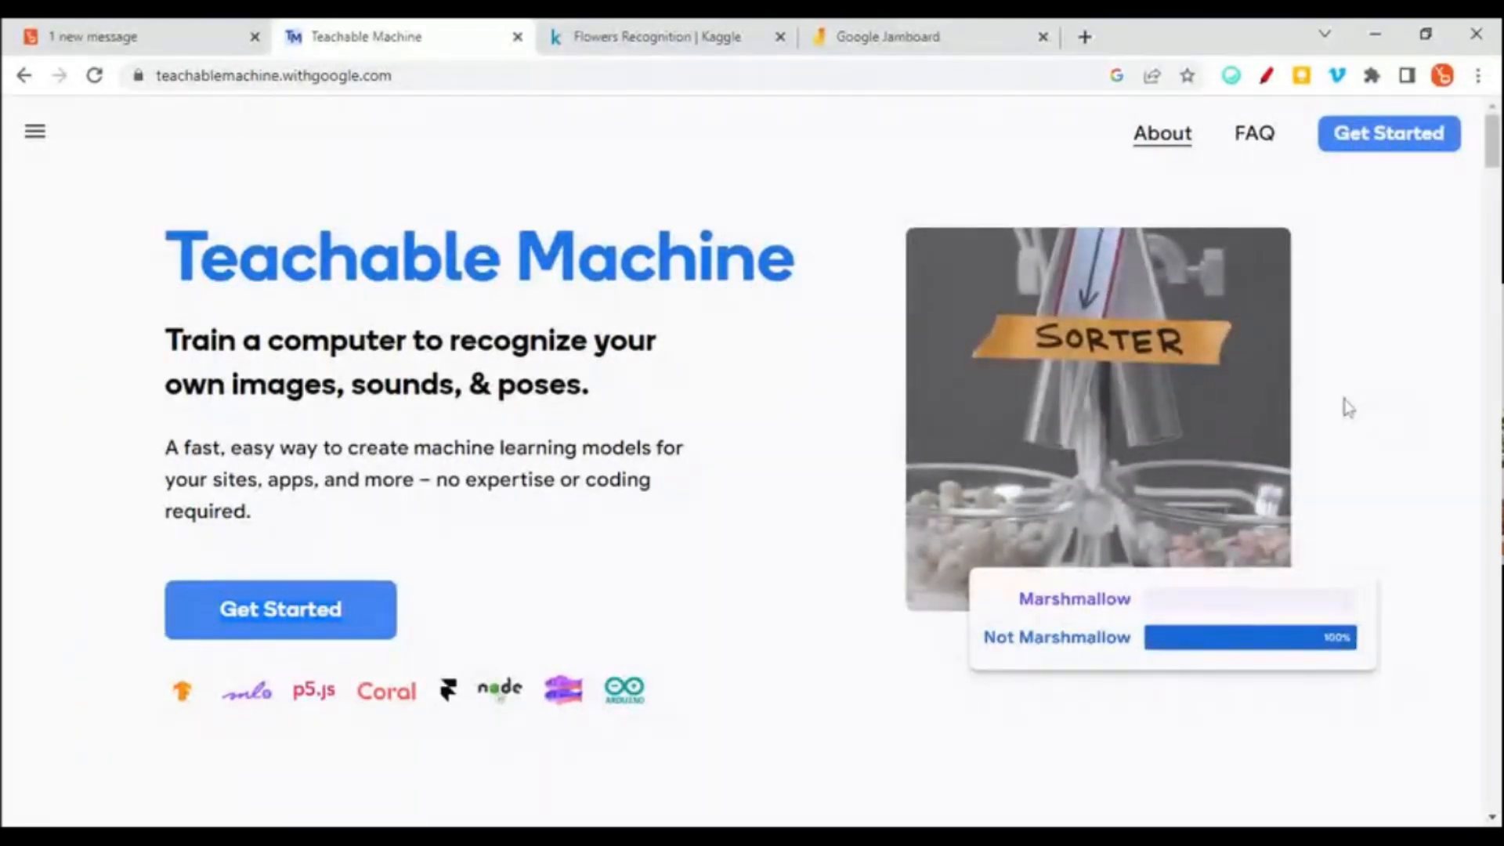
- In the Images, Sounds and Poses section, annotate Images in red with a double underline, a check mark and a vertical stroke
{"action": "scroll", "coordinate": [862, 410], "scroll_direction": "down", "scroll_amount": 9}
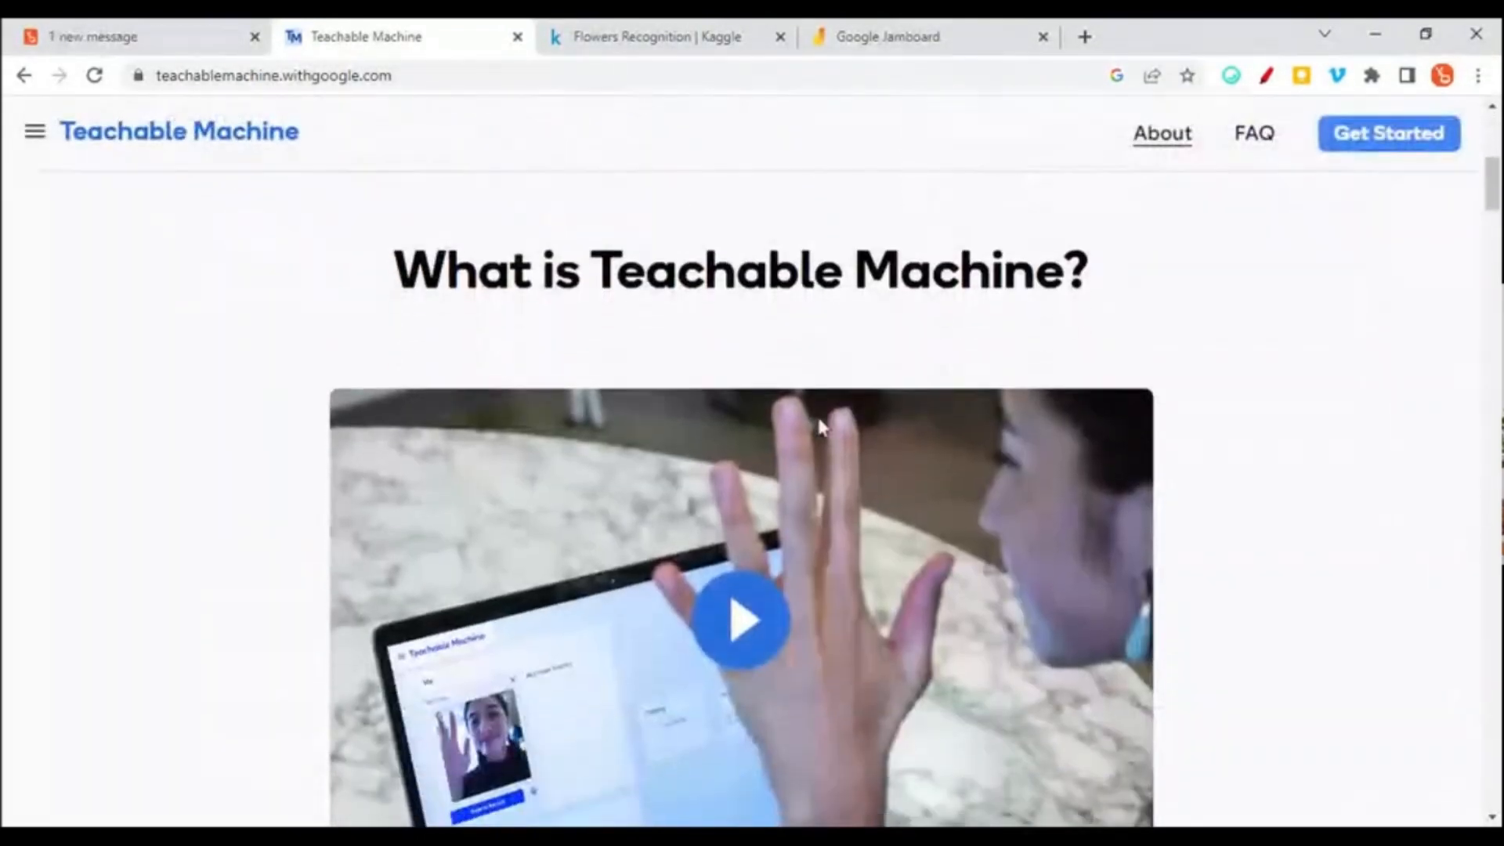
{"action": "scroll", "coordinate": [829, 427], "scroll_direction": "up", "scroll_amount": 2}
{"action": "scroll", "coordinate": [832, 425], "scroll_direction": "down", "scroll_amount": 12}
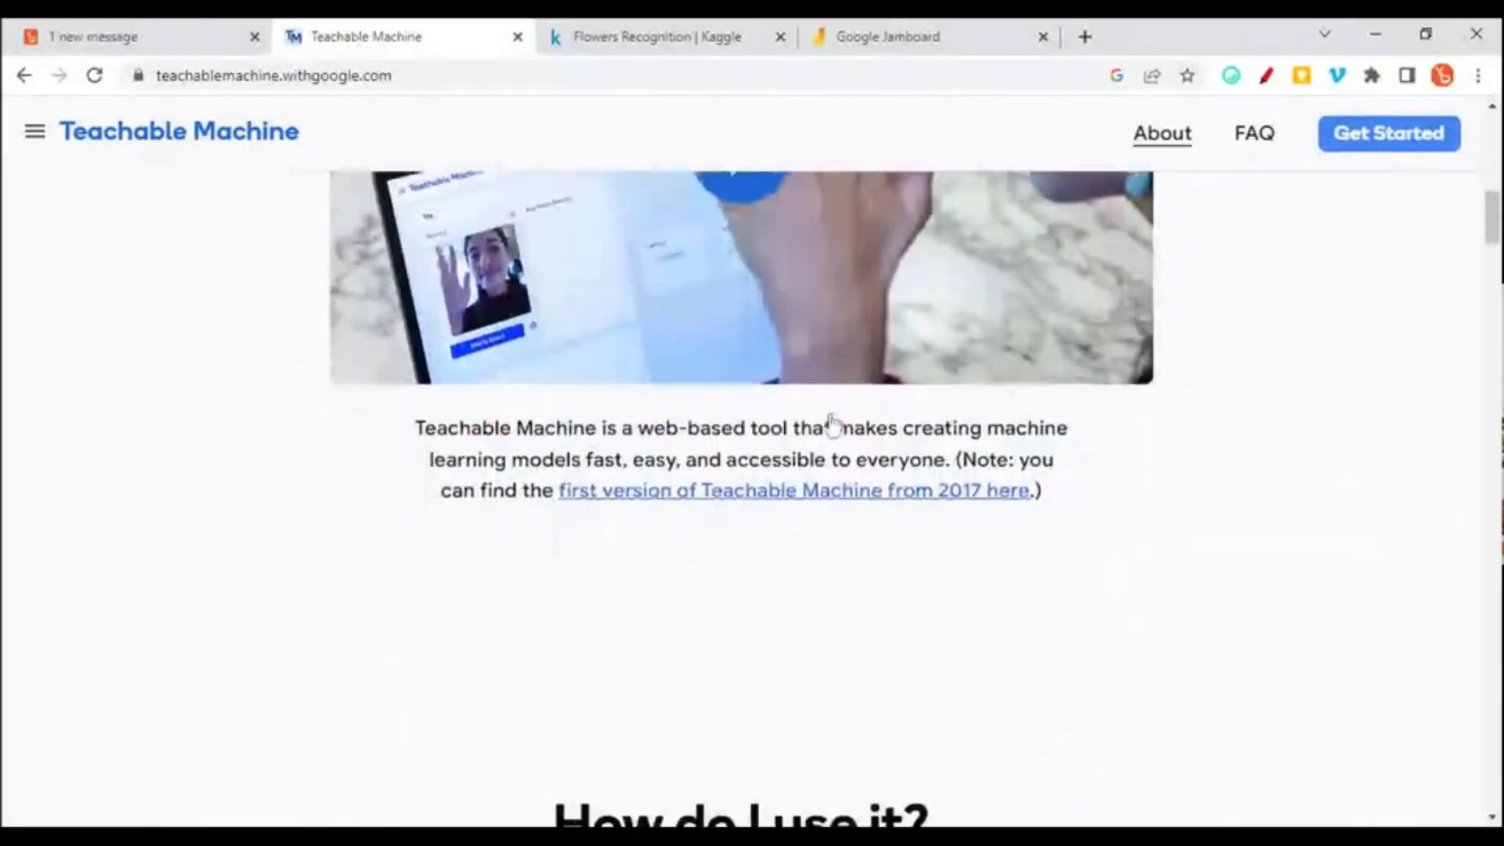
{"action": "scroll", "coordinate": [832, 423], "scroll_direction": "down", "scroll_amount": 5}
{"action": "scroll", "coordinate": [833, 423], "scroll_direction": "up", "scroll_amount": 2}
{"action": "scroll", "coordinate": [836, 423], "scroll_direction": "down", "scroll_amount": 7}
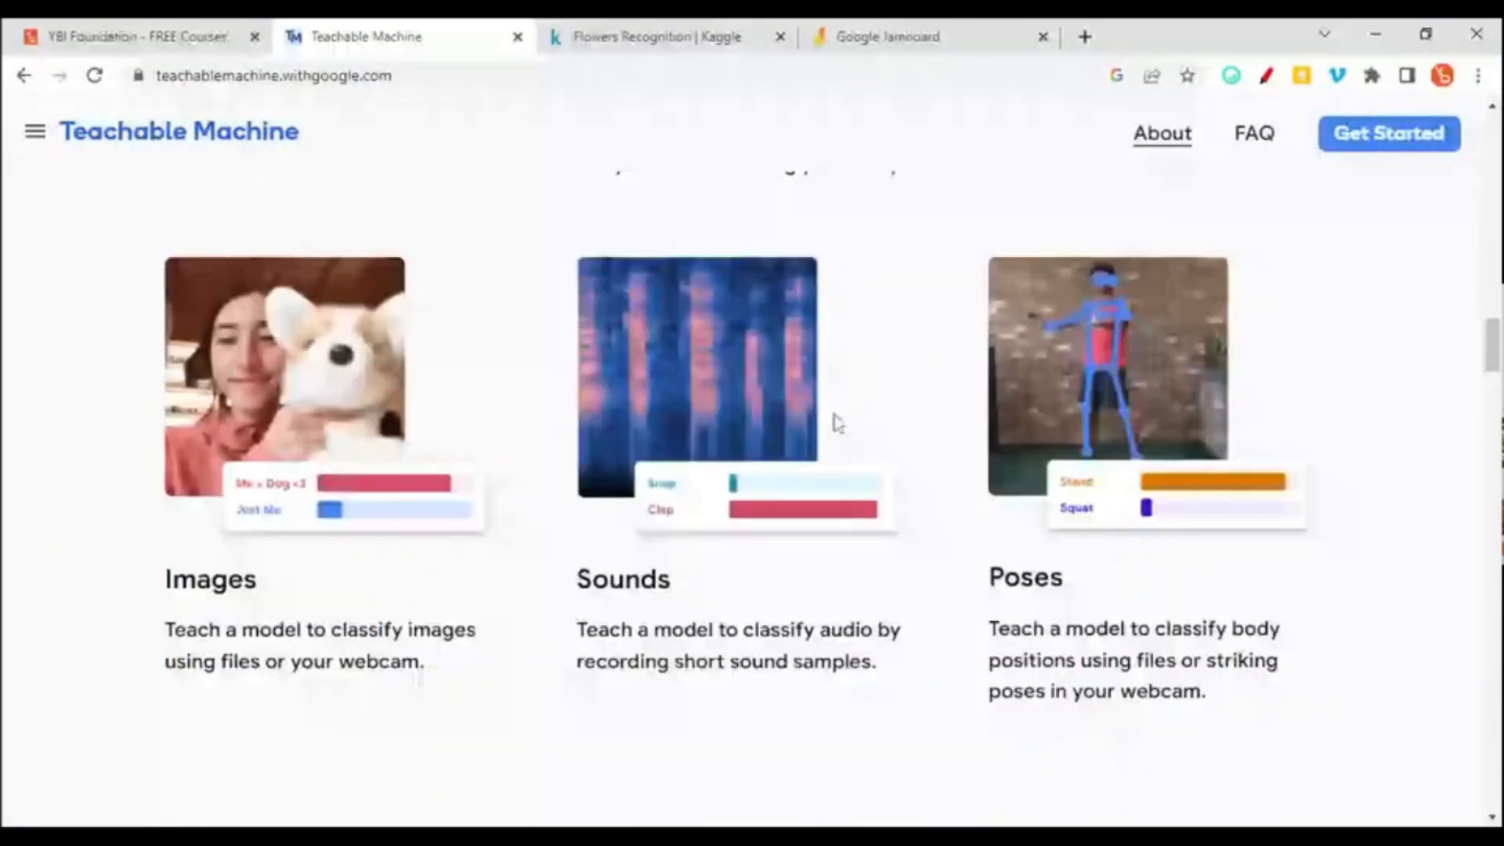
{"action": "left_click", "coordinate": [1266, 75]}
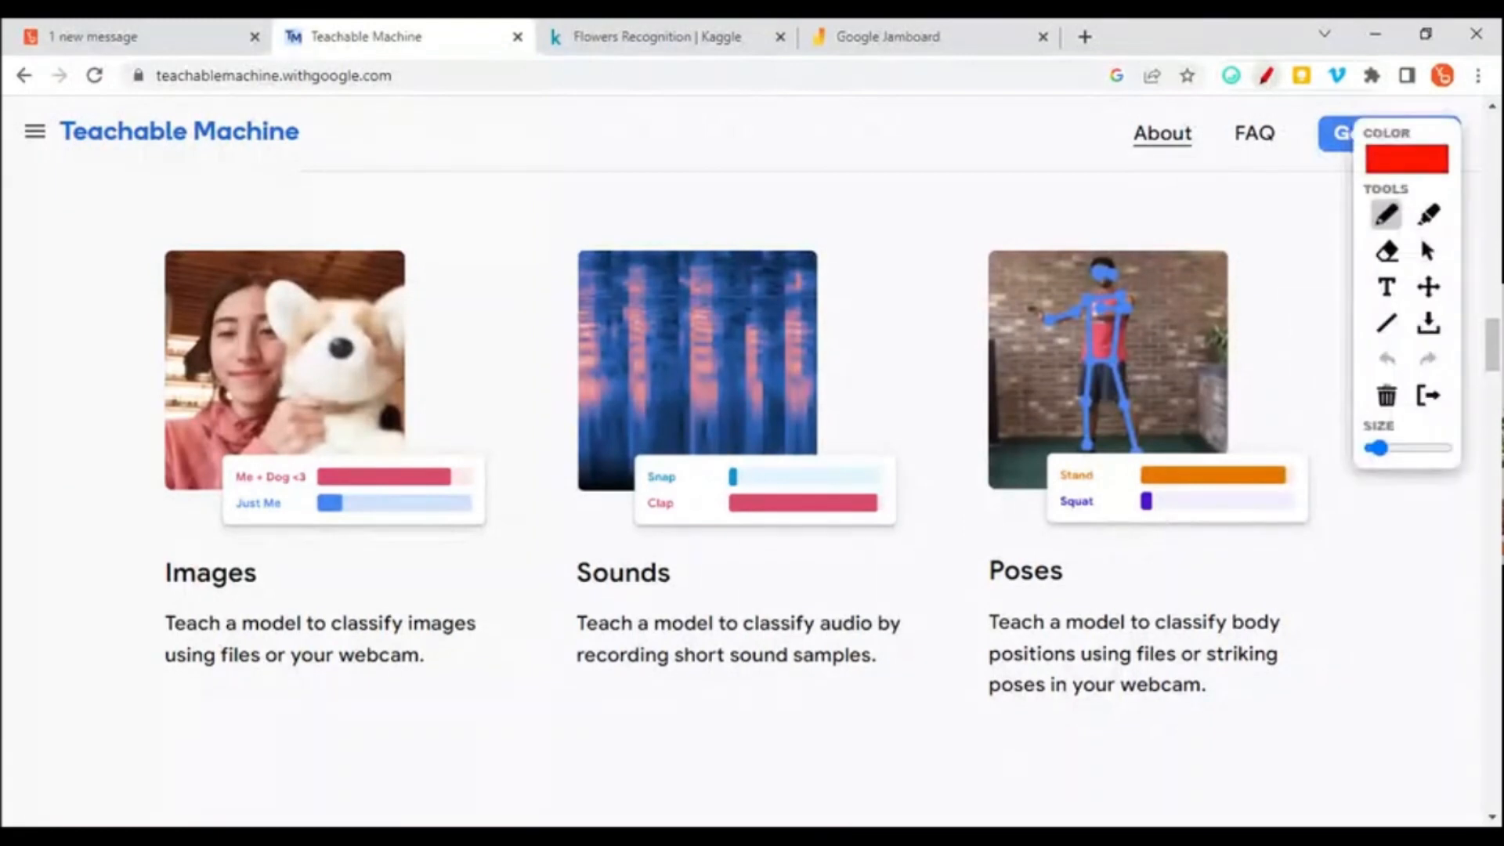
{"action": "mouse_move", "coordinate": [148, 596]}
{"action": "left_mouse_down"}
{"action": "mouse_move", "coordinate": [290, 586]}
{"action": "mouse_move", "coordinate": [267, 600]}
{"action": "left_mouse_up"}
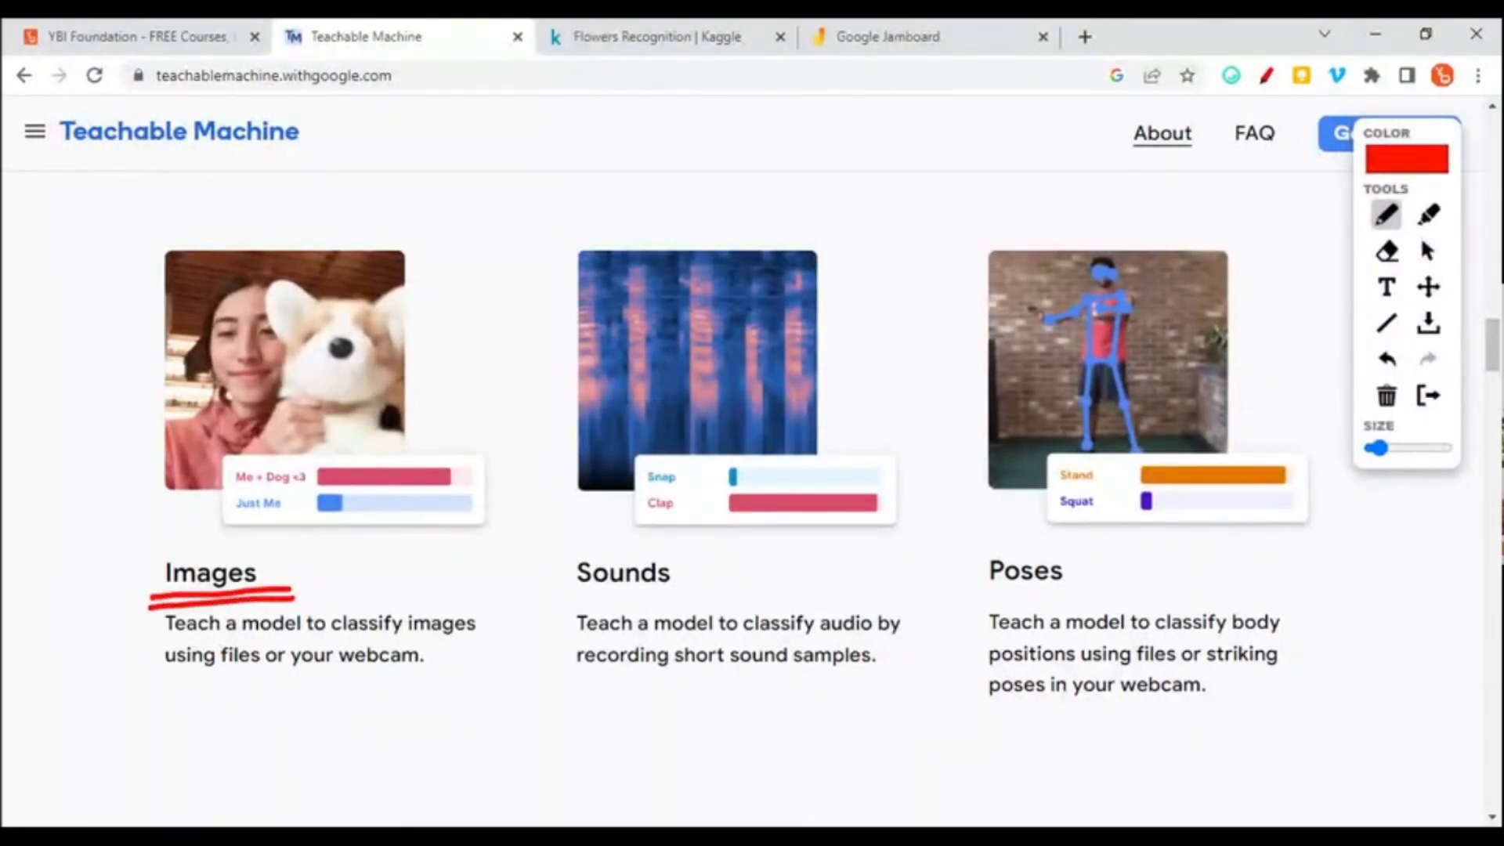
{"action": "mouse_move", "coordinate": [141, 705]}
{"action": "left_mouse_down"}
{"action": "mouse_move", "coordinate": [145, 730]}
{"action": "mouse_move", "coordinate": [212, 672]}
{"action": "mouse_move", "coordinate": [239, 689]}
{"action": "left_mouse_up"}
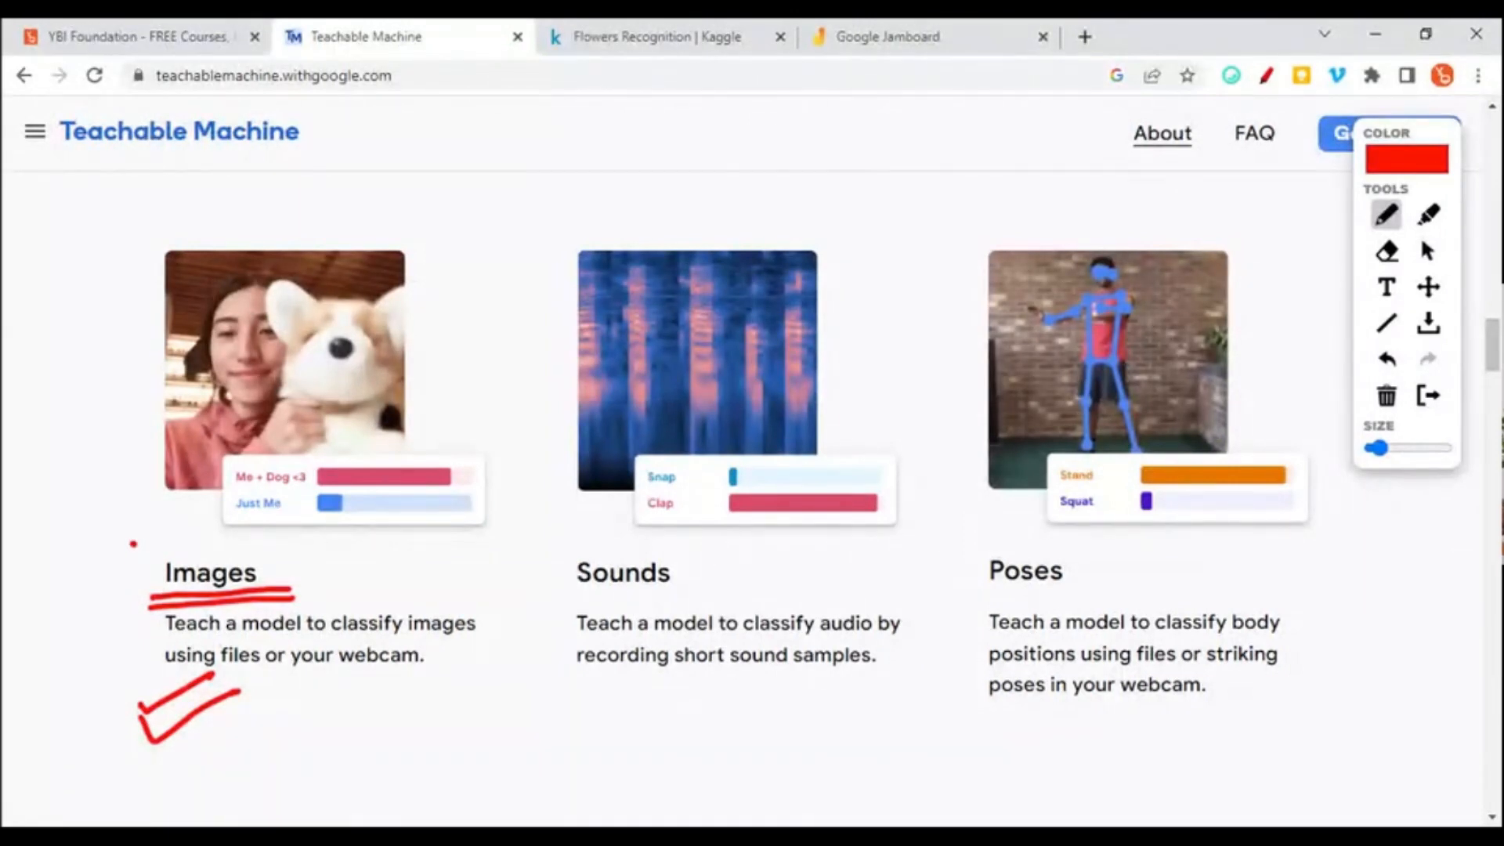
{"action": "left_click_drag", "start_coordinate": [133, 543], "coordinate": [133, 592]}
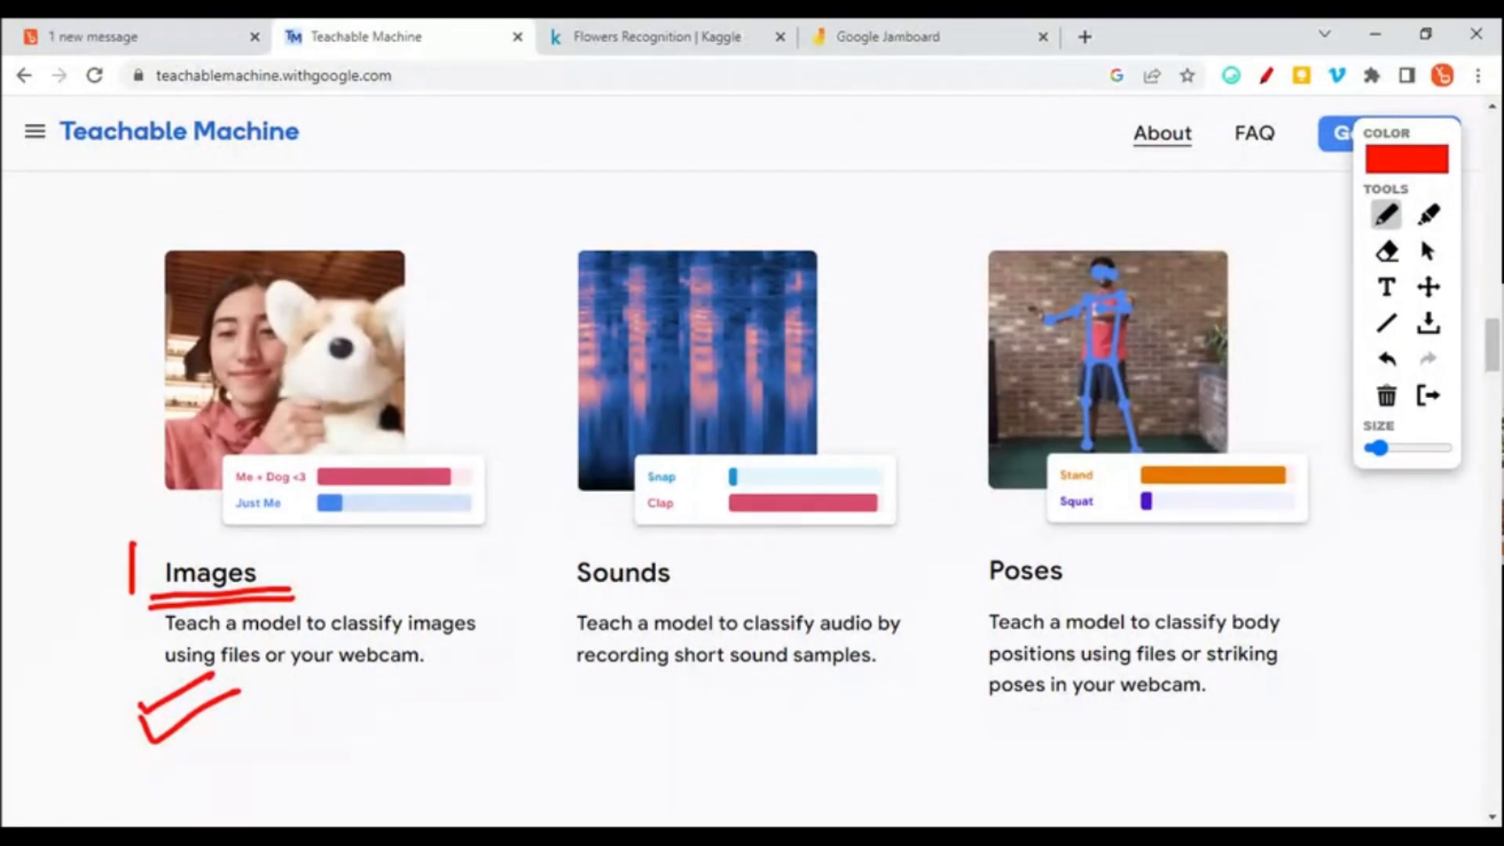
- Underline the Sounds and Poses headings in red, clear all the annotations and exit annotation mode
{"action": "left_click_drag", "start_coordinate": [624, 595], "coordinate": [671, 593]}
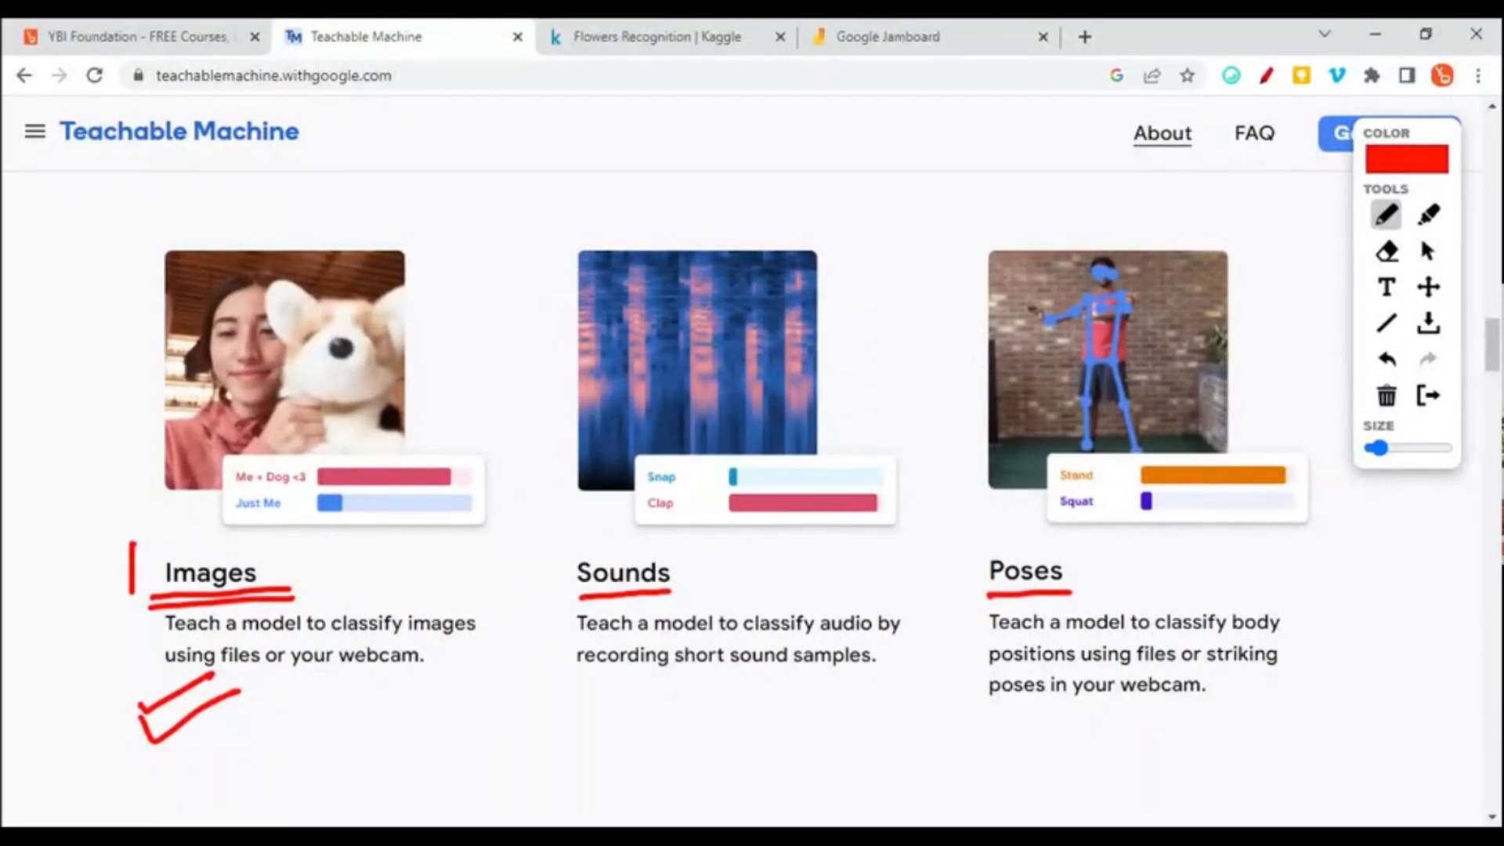
{"action": "left_click", "coordinate": [1379, 397]}
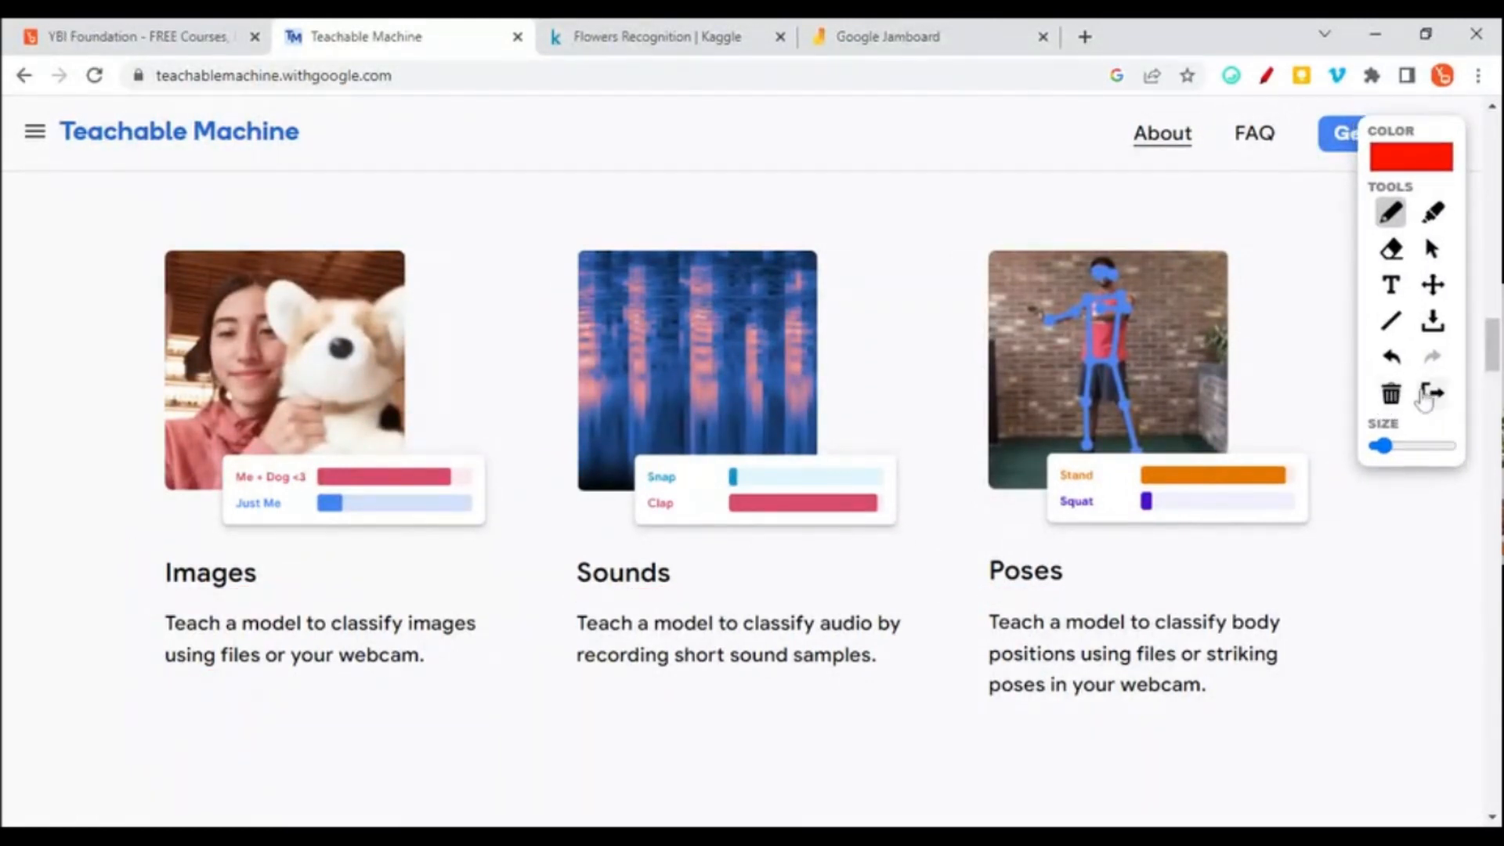
{"action": "left_click", "coordinate": [1428, 395]}
- Examine the tutorials, example projects and learning resources on the Teachable Machine page, and return to its main heading
{"action": "scroll", "coordinate": [771, 615], "scroll_direction": "down", "scroll_amount": 7}
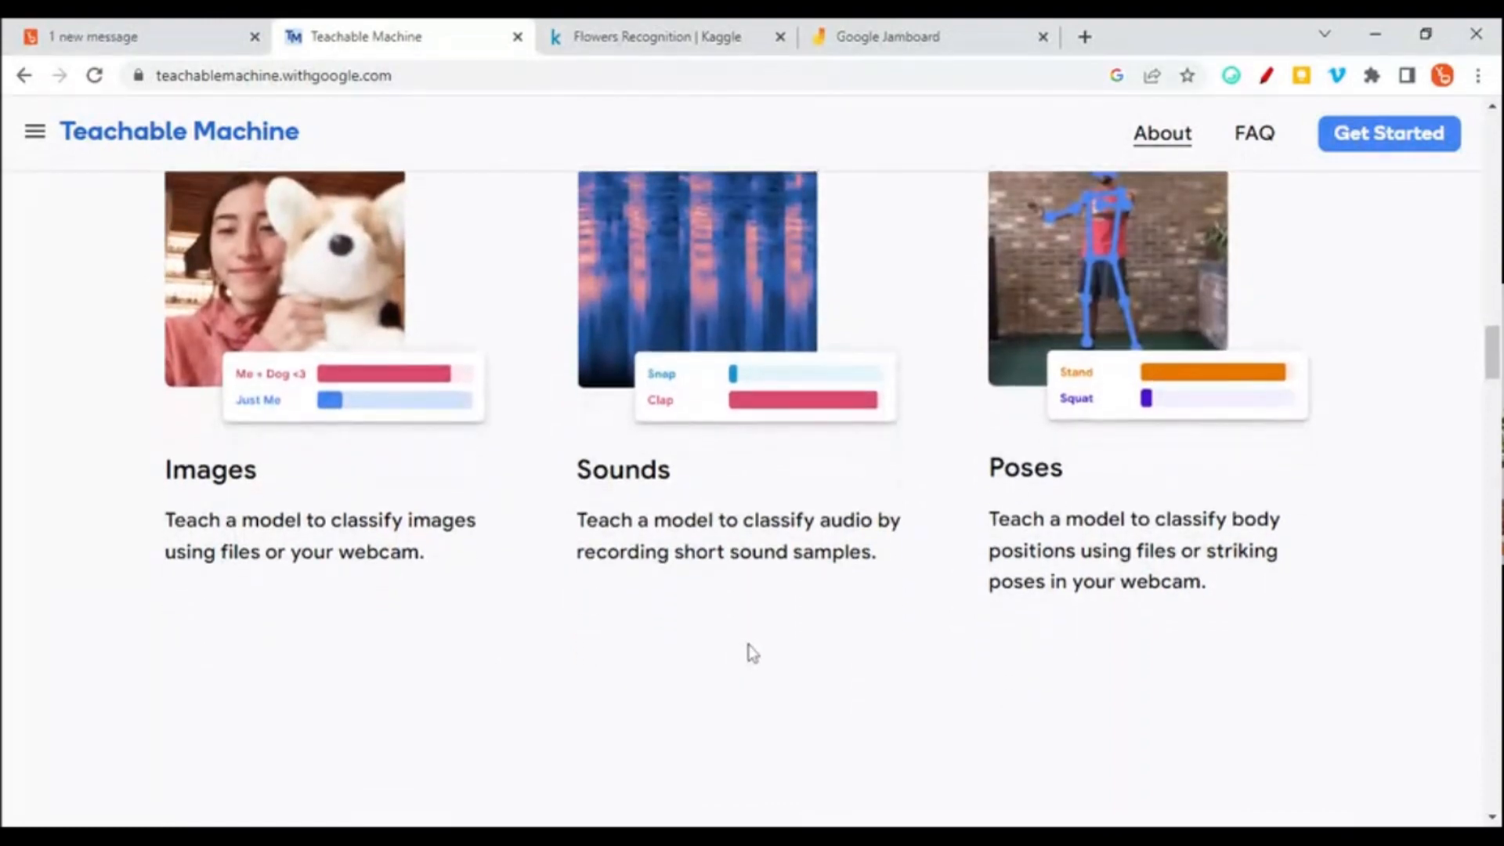
{"action": "scroll", "coordinate": [760, 642], "scroll_direction": "down", "scroll_amount": 8}
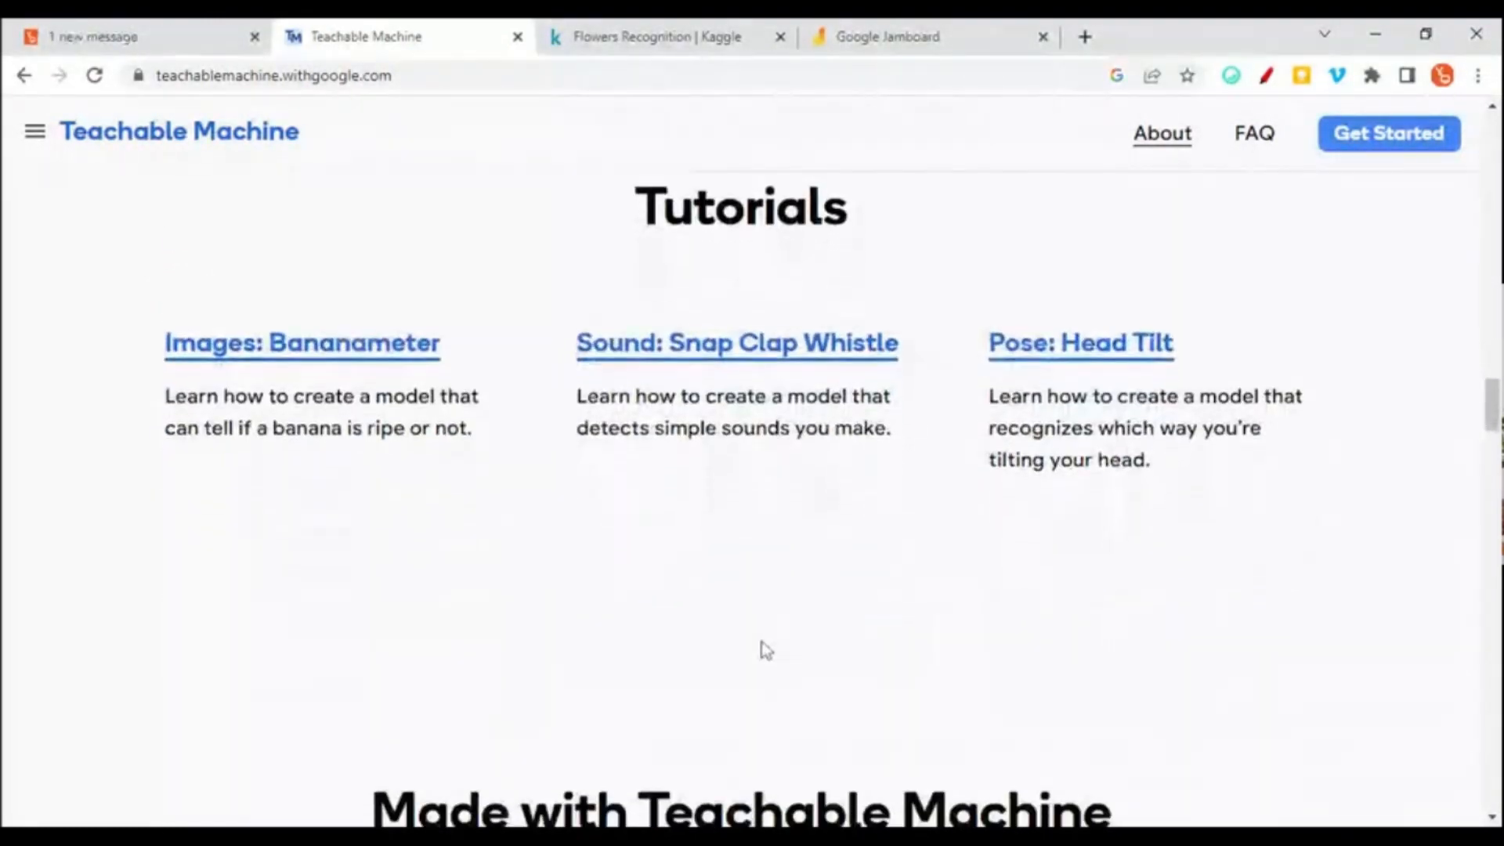
{"action": "scroll", "coordinate": [764, 648], "scroll_direction": "down", "scroll_amount": 8}
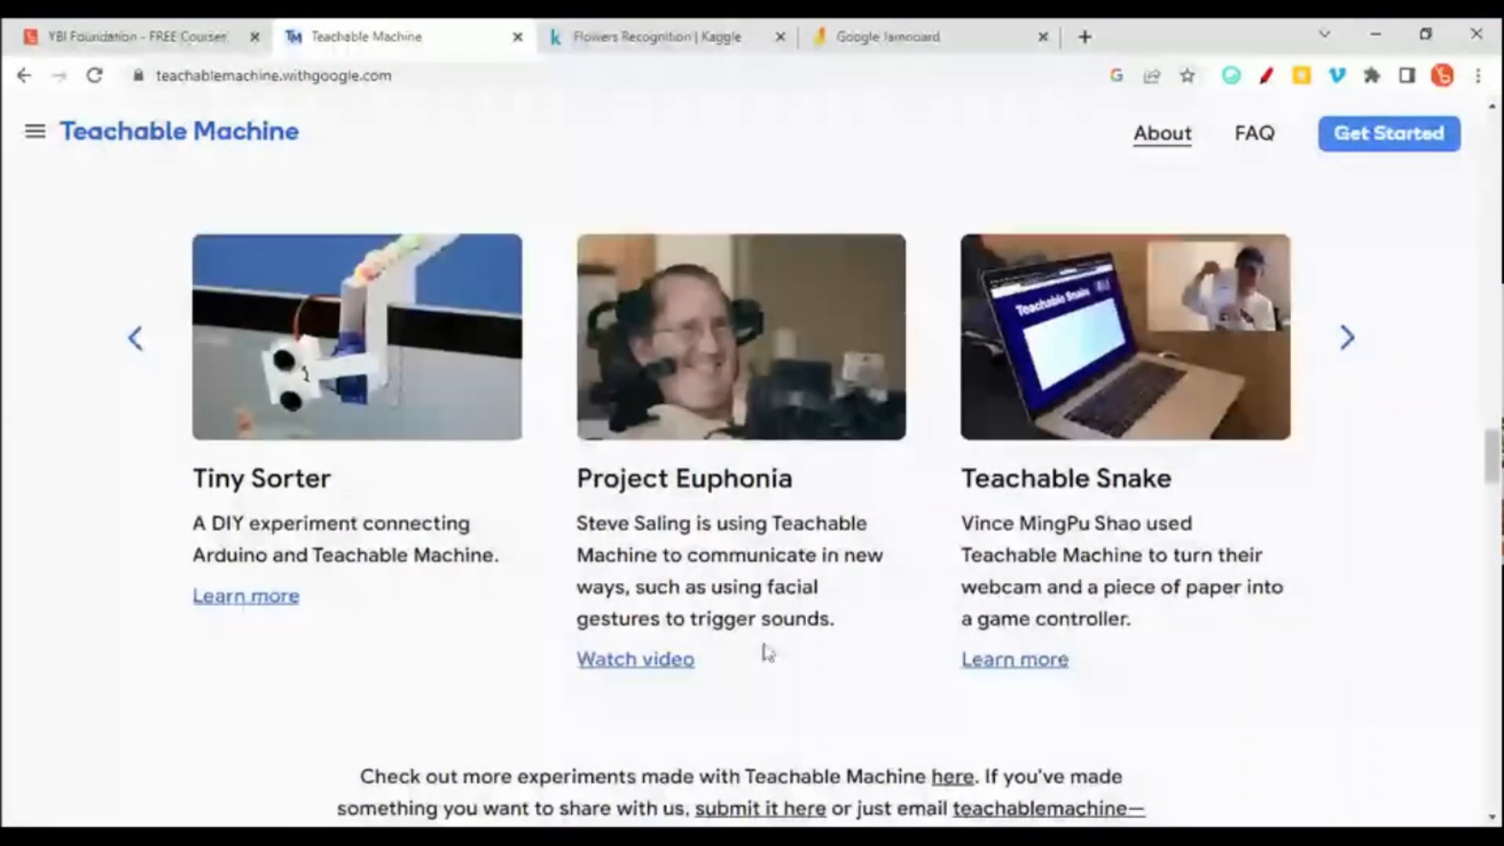
{"action": "scroll", "coordinate": [773, 648], "scroll_direction": "down", "scroll_amount": 5}
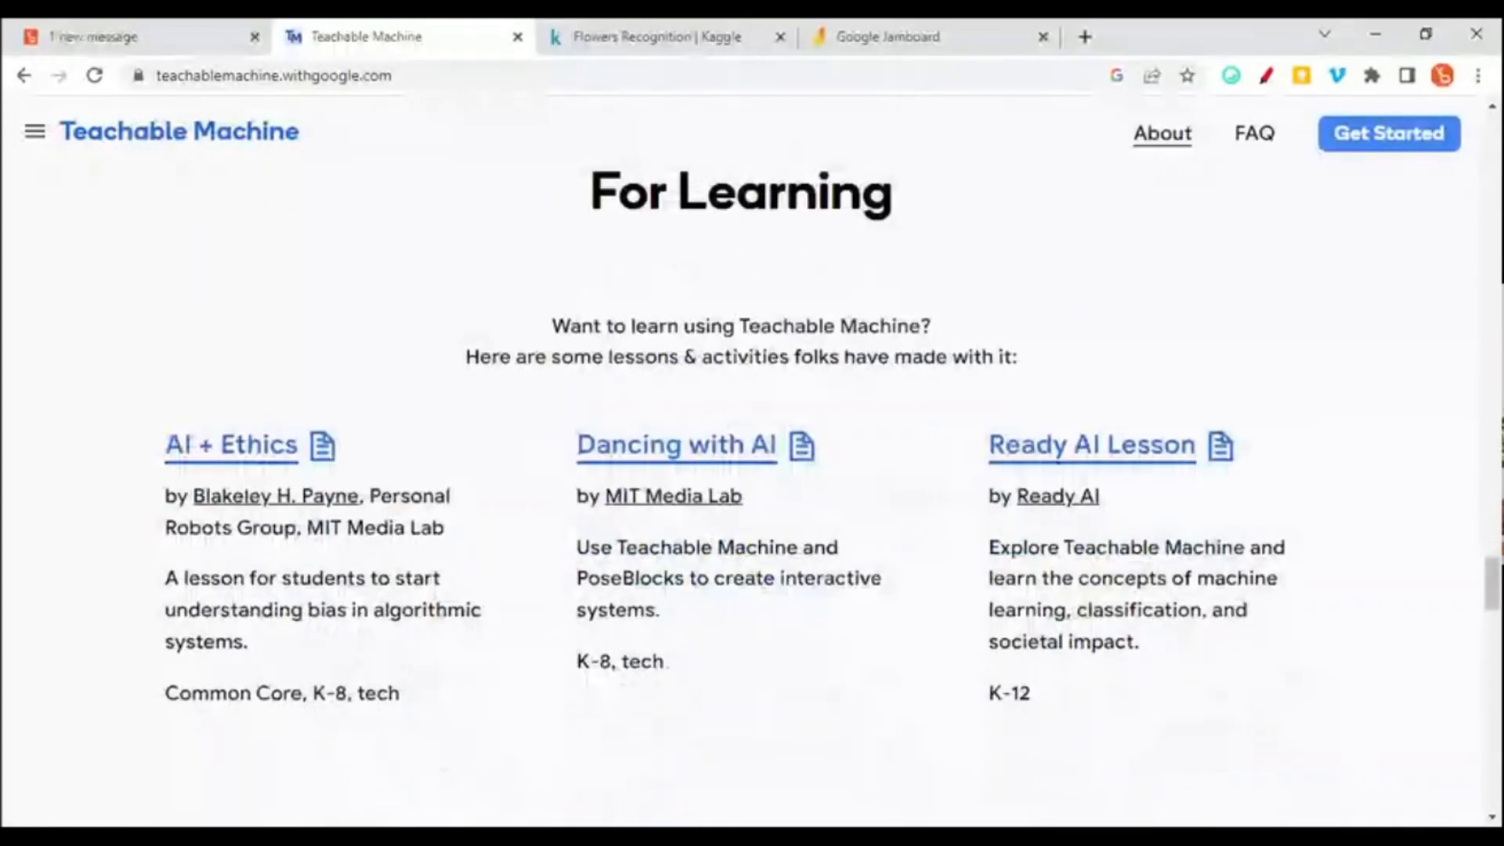
{"action": "scroll", "coordinate": [772, 648], "scroll_direction": "down", "scroll_amount": 1}
{"action": "scroll", "coordinate": [772, 648], "scroll_direction": "up", "scroll_amount": 10}
{"action": "scroll", "coordinate": [774, 645], "scroll_direction": "up", "scroll_amount": 15}
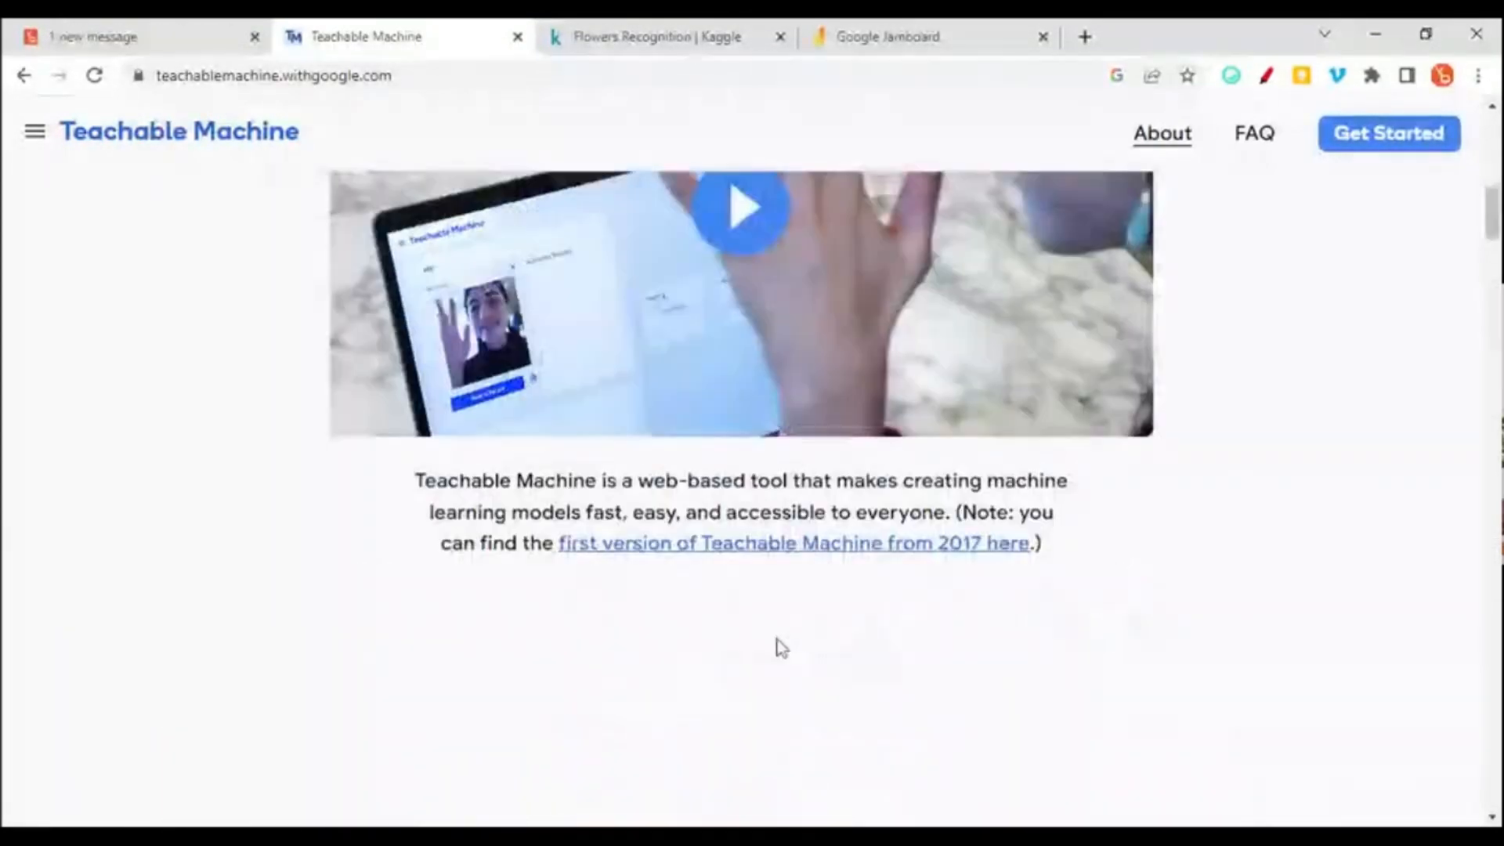
{"action": "scroll", "coordinate": [775, 648], "scroll_direction": "up", "scroll_amount": 3}
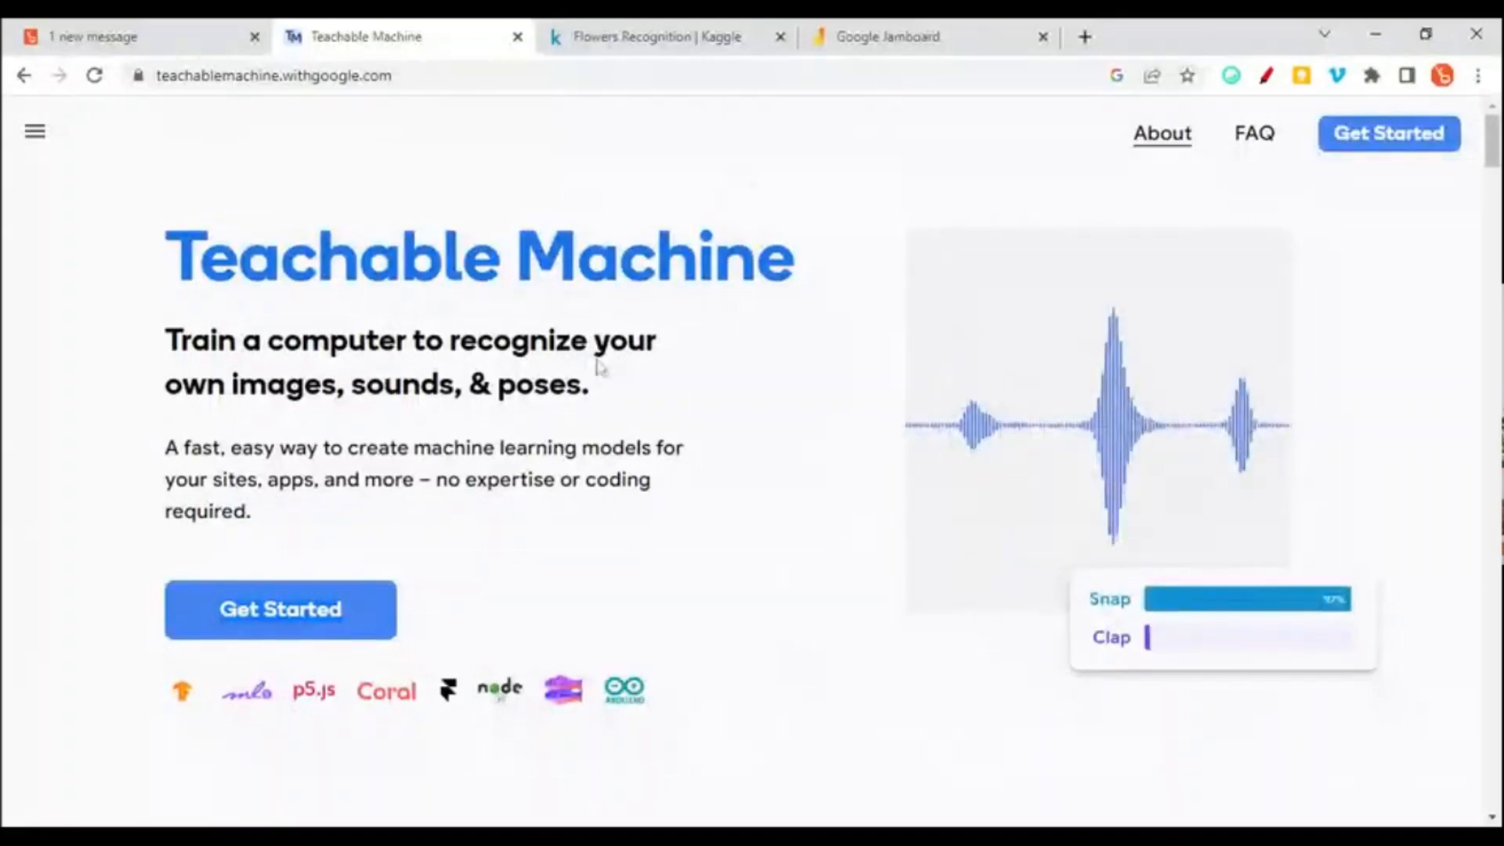
- Create a new Jam in Google Jamboard
{"action": "left_click", "coordinate": [881, 36]}
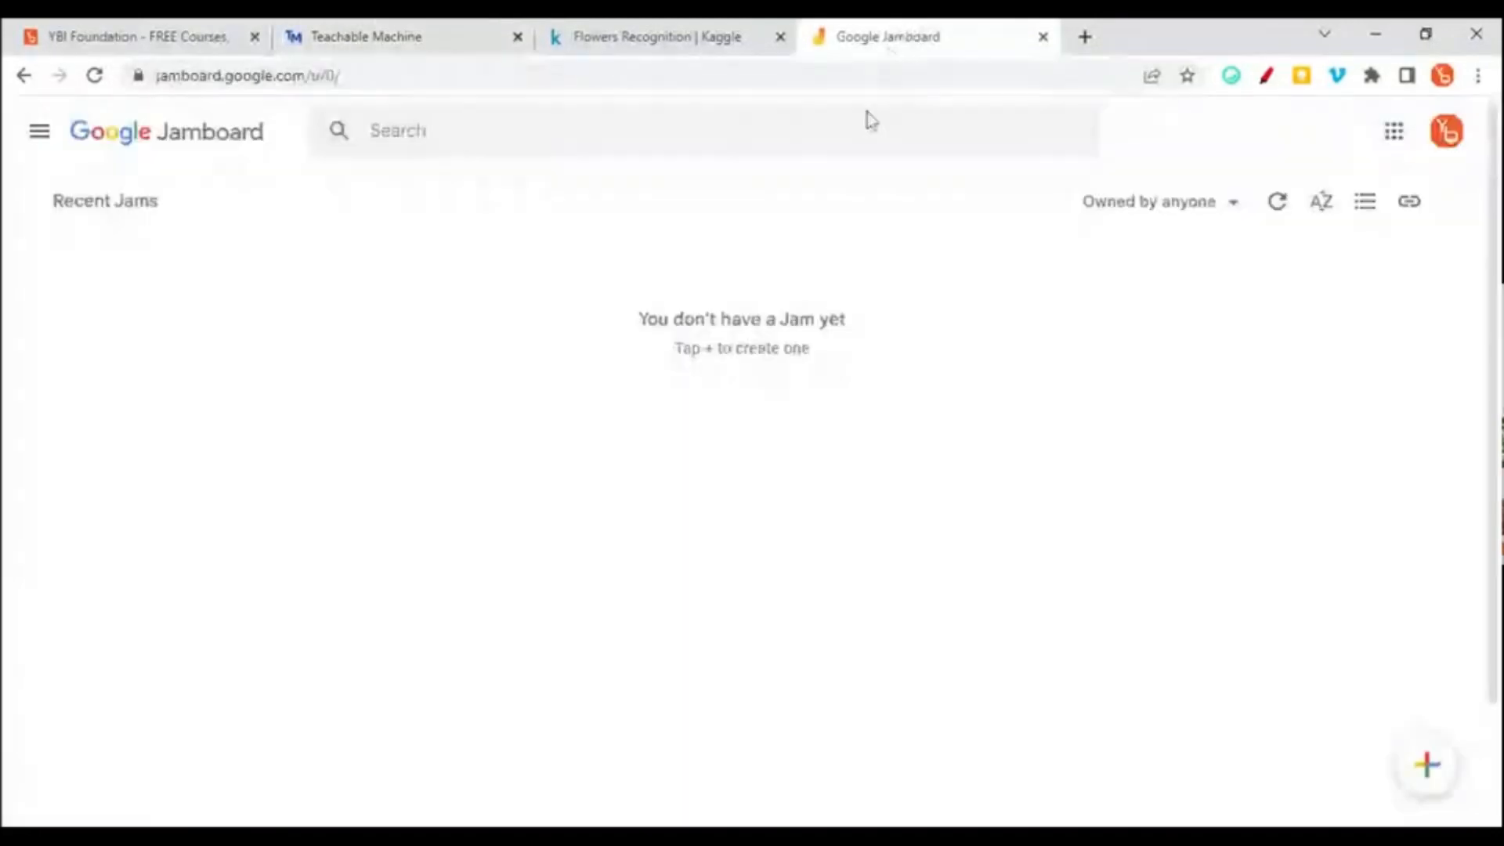
{"action": "left_click", "coordinate": [1401, 756]}
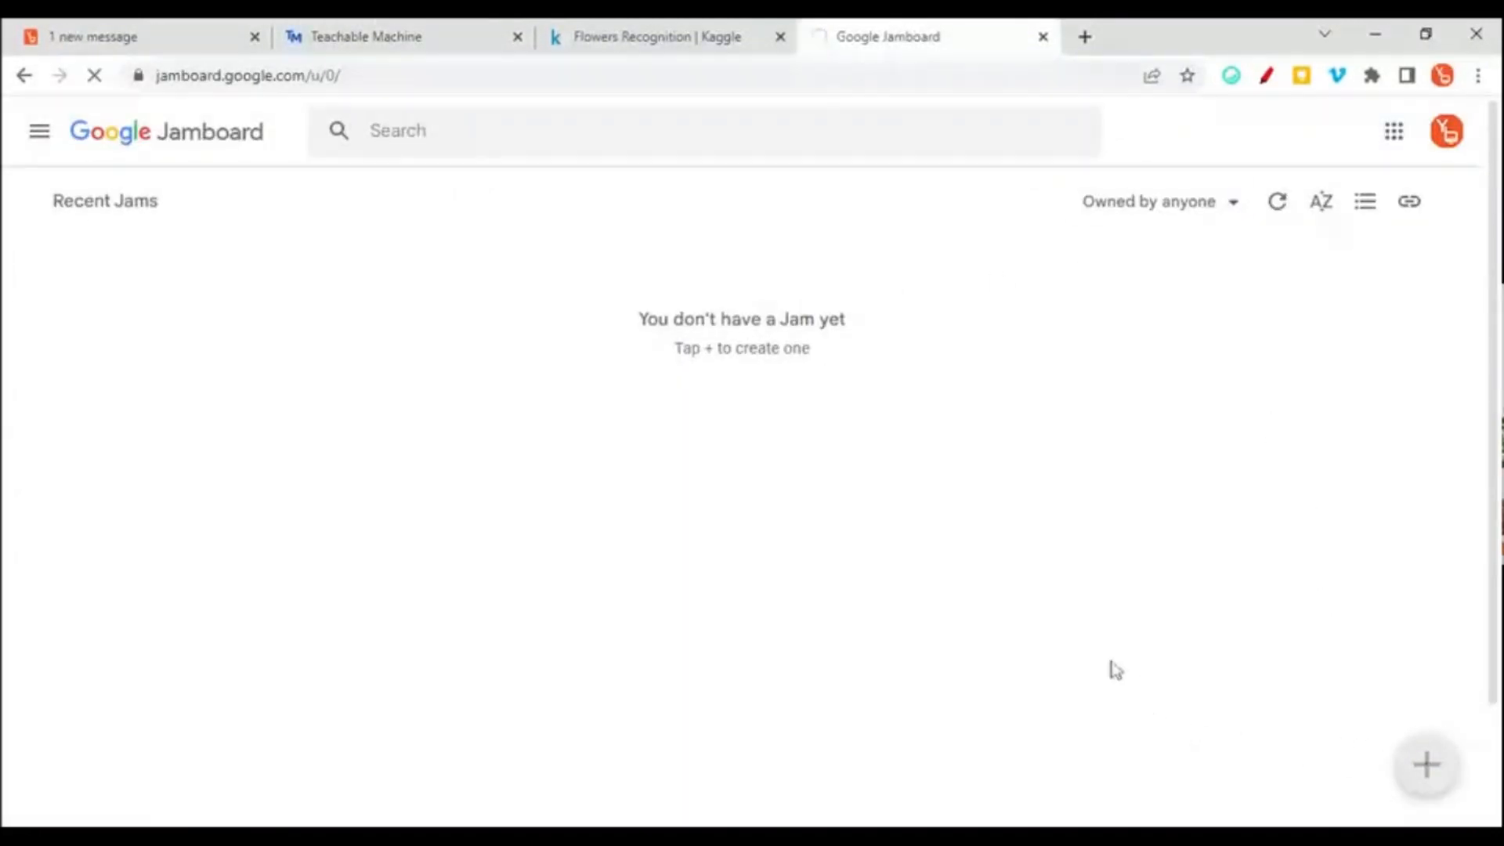
- Open playground.tensorflow.org in a new browser tab
{"action": "left_click", "coordinate": [1085, 36]}
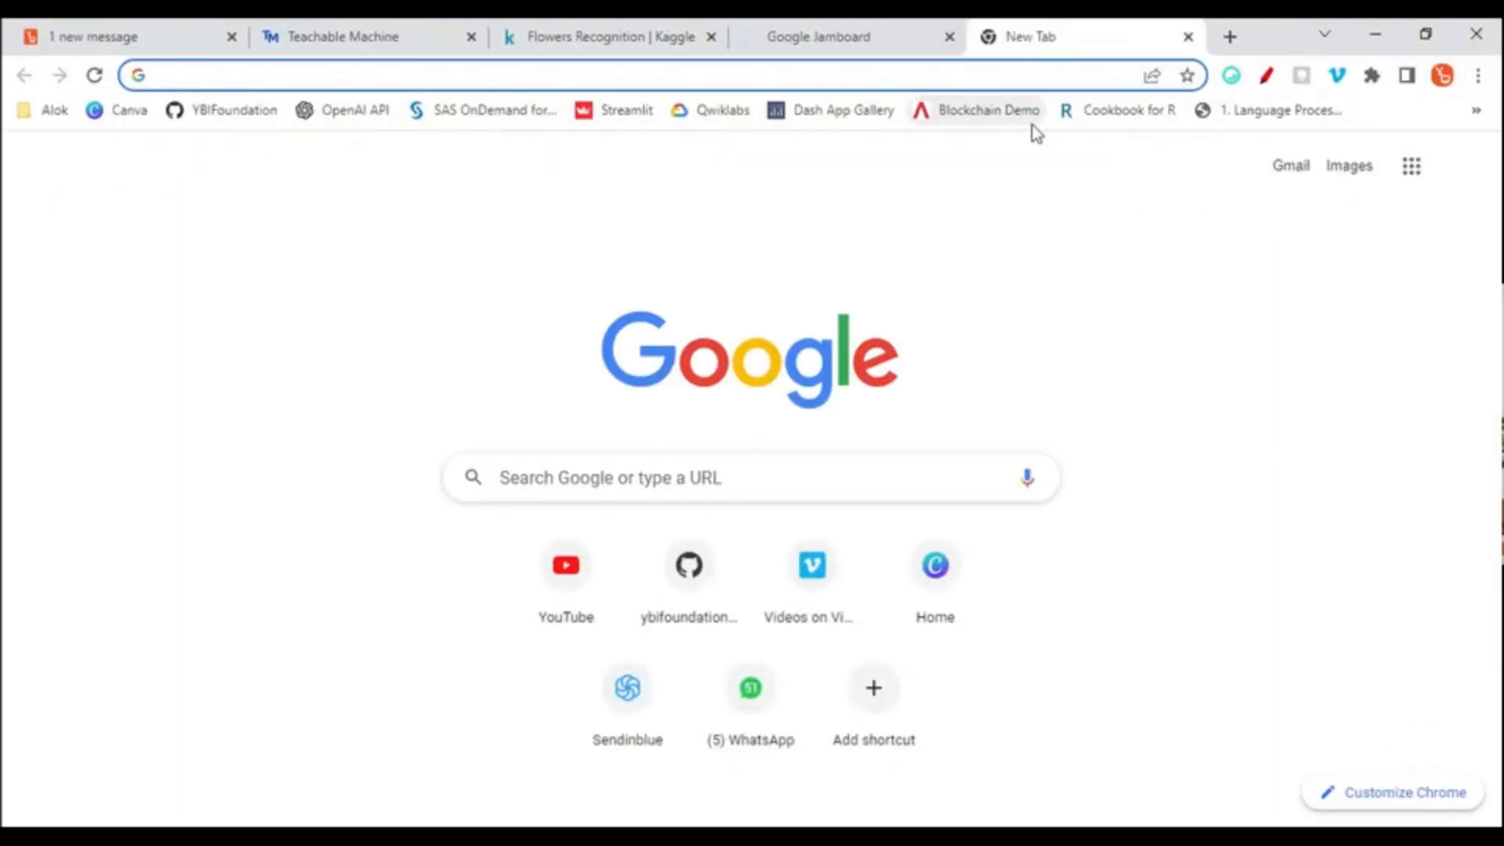
{"action": "type", "text": "tenso"}
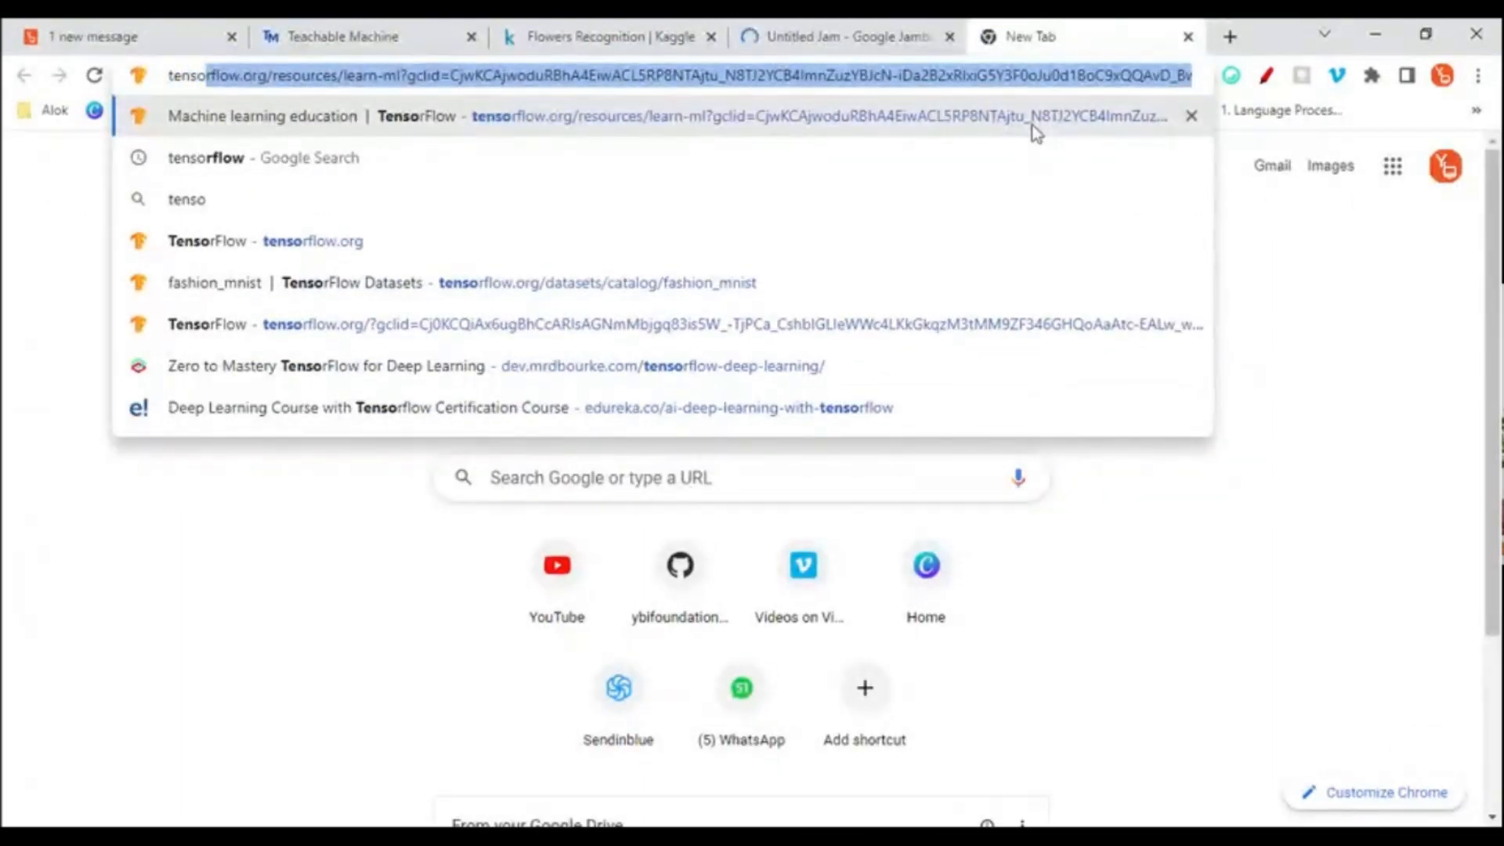
{"action": "key", "text": "BackSpace"}
{"action": "key", "text": "BackSpace"}
{"action": "key", "text": "BackSpace"}
{"action": "key", "text": "BackSpace"}
{"action": "key", "text": "BackSpace"}
{"action": "key", "text": "BackSpace"}
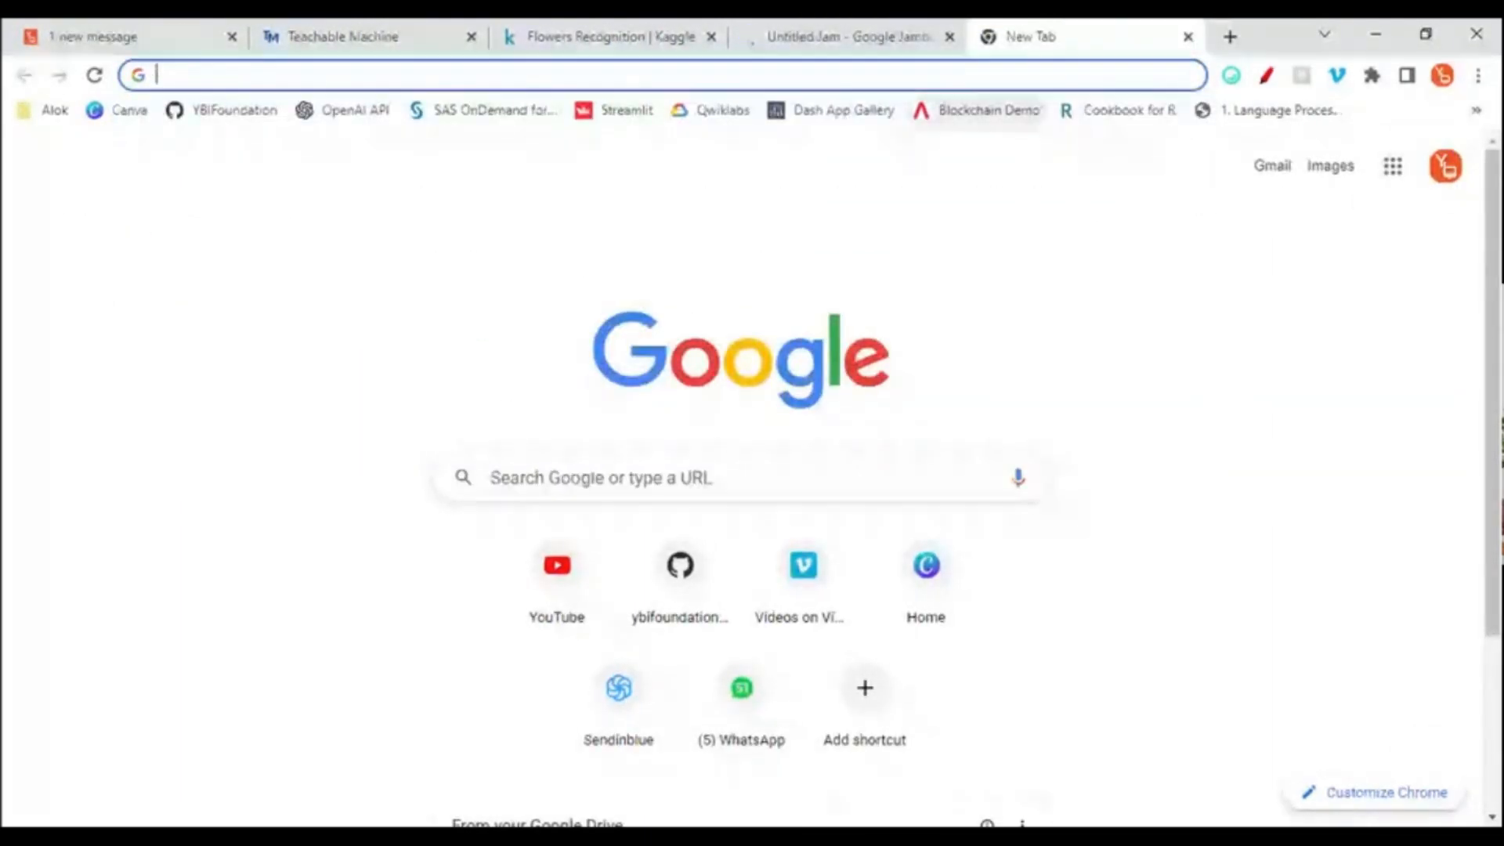
{"action": "type", "text": "play"}
{"action": "key", "text": "BackSpace"}
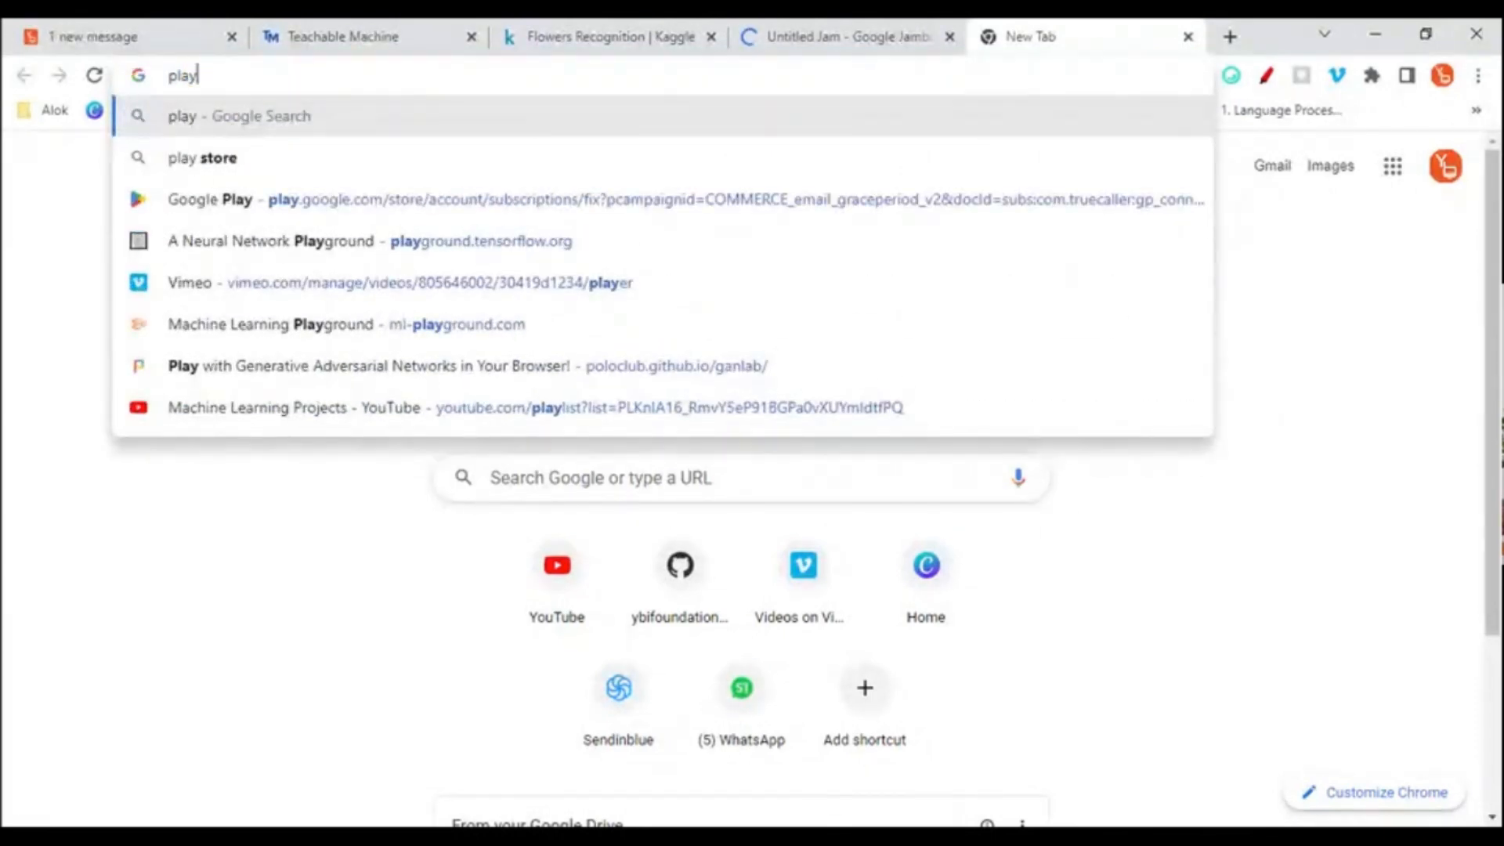
{"action": "type", "text": "ground.tensorflow.org"}
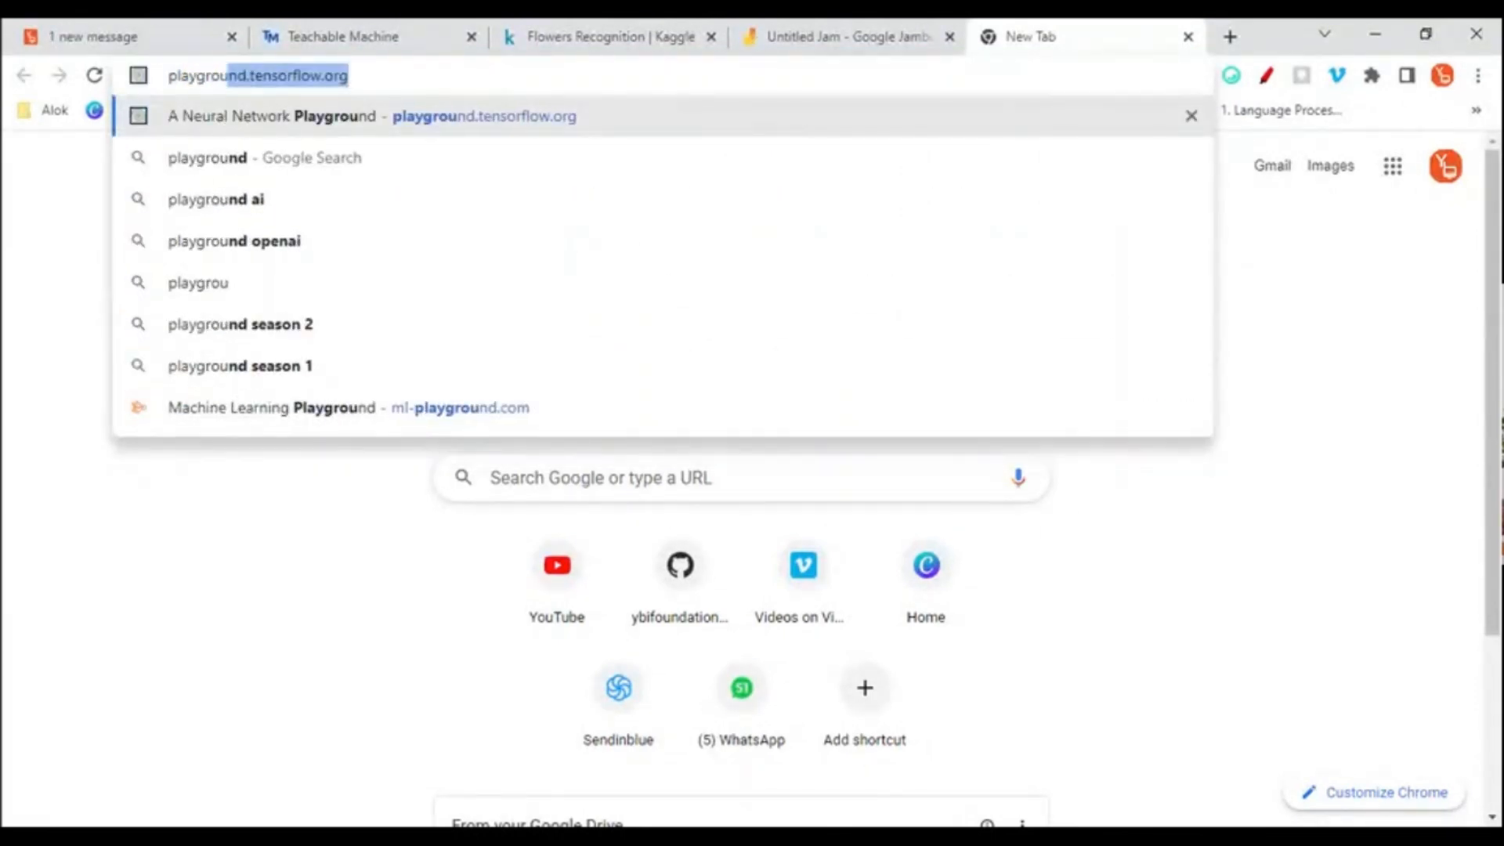
{"action": "key", "text": "Return"}
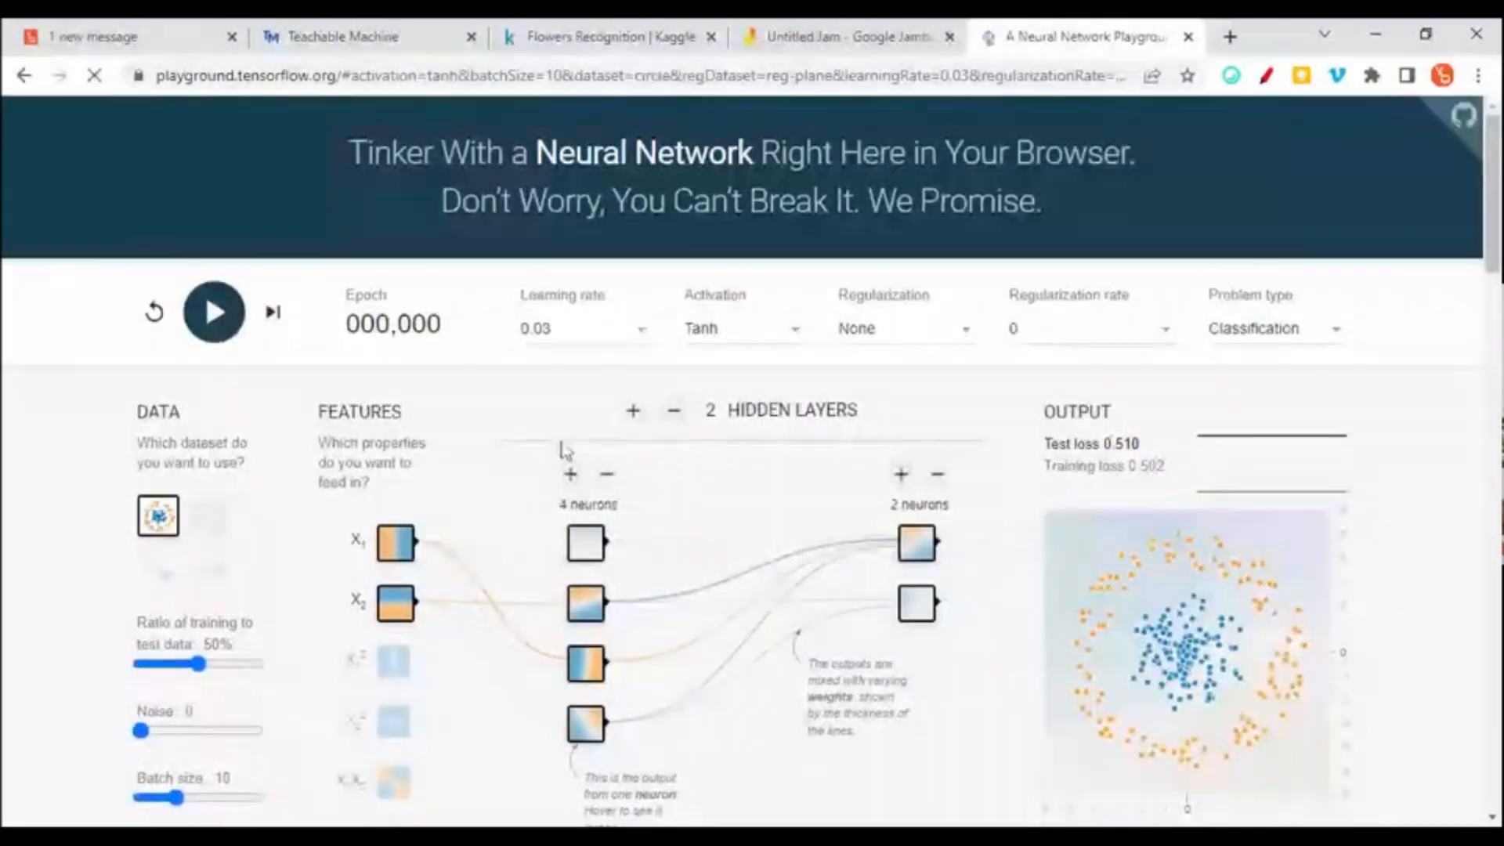
- Add a third hidden layer to the neural network
{"action": "scroll", "coordinate": [586, 419], "scroll_direction": "down", "scroll_amount": 1}
{"action": "scroll", "coordinate": [796, 333], "scroll_direction": "down", "scroll_amount": 2}
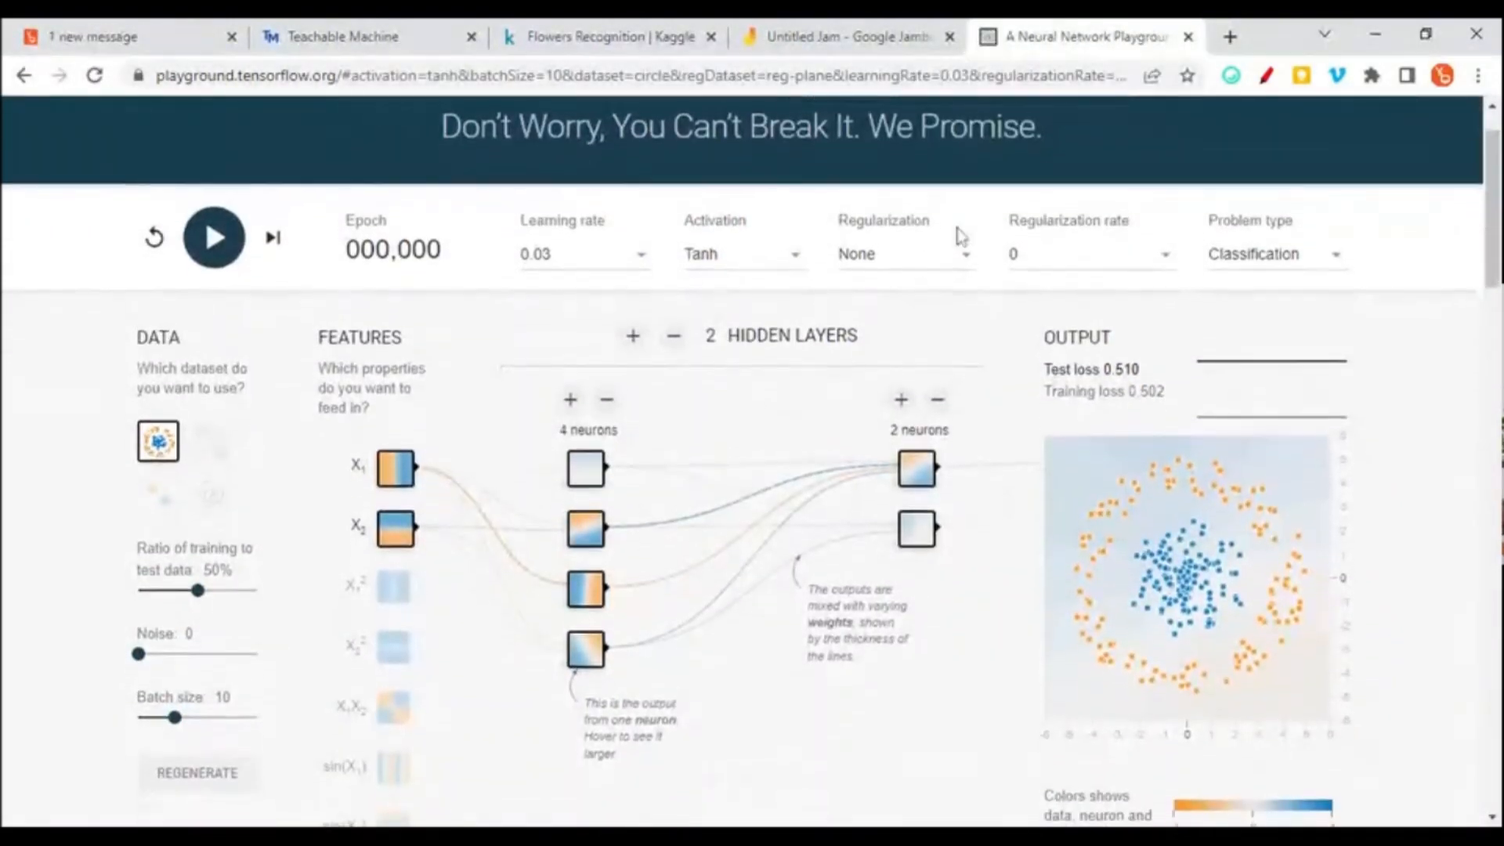
{"action": "left_click", "coordinate": [1266, 75]}
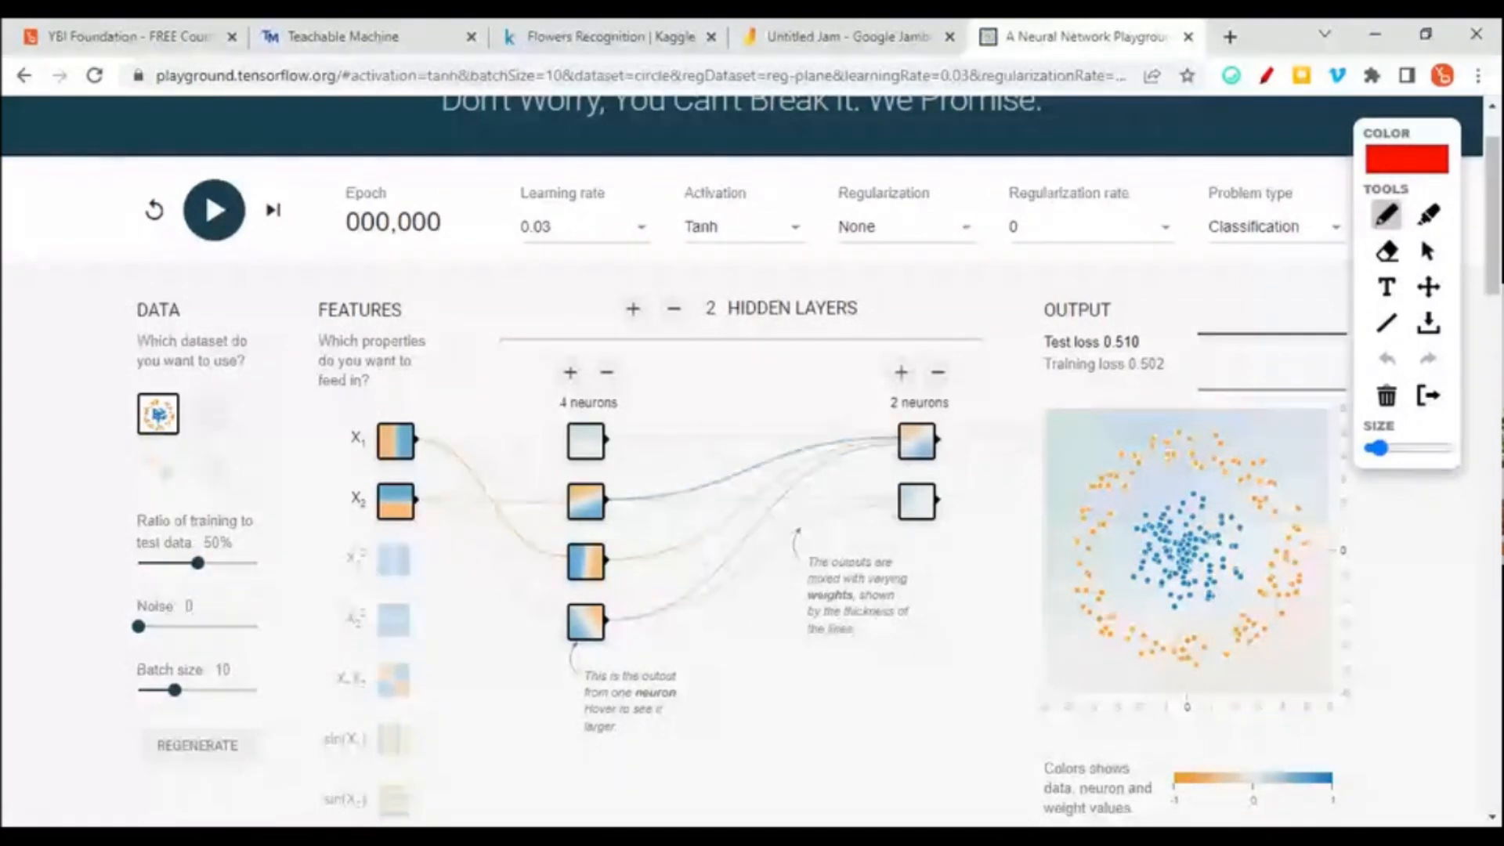
{"action": "left_click", "coordinate": [1429, 396]}
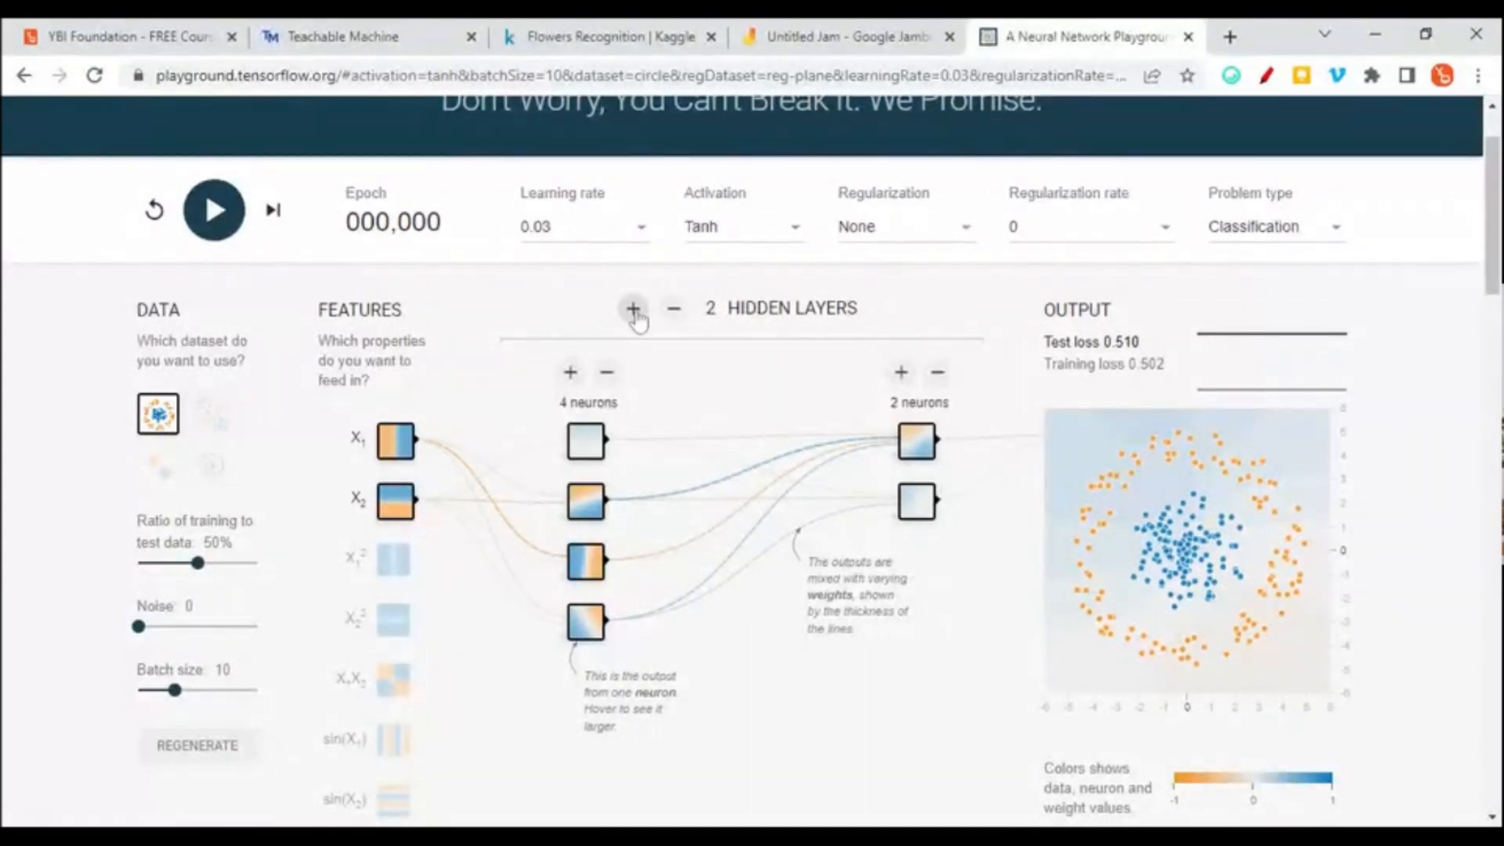
{"action": "left_click", "coordinate": [634, 310]}
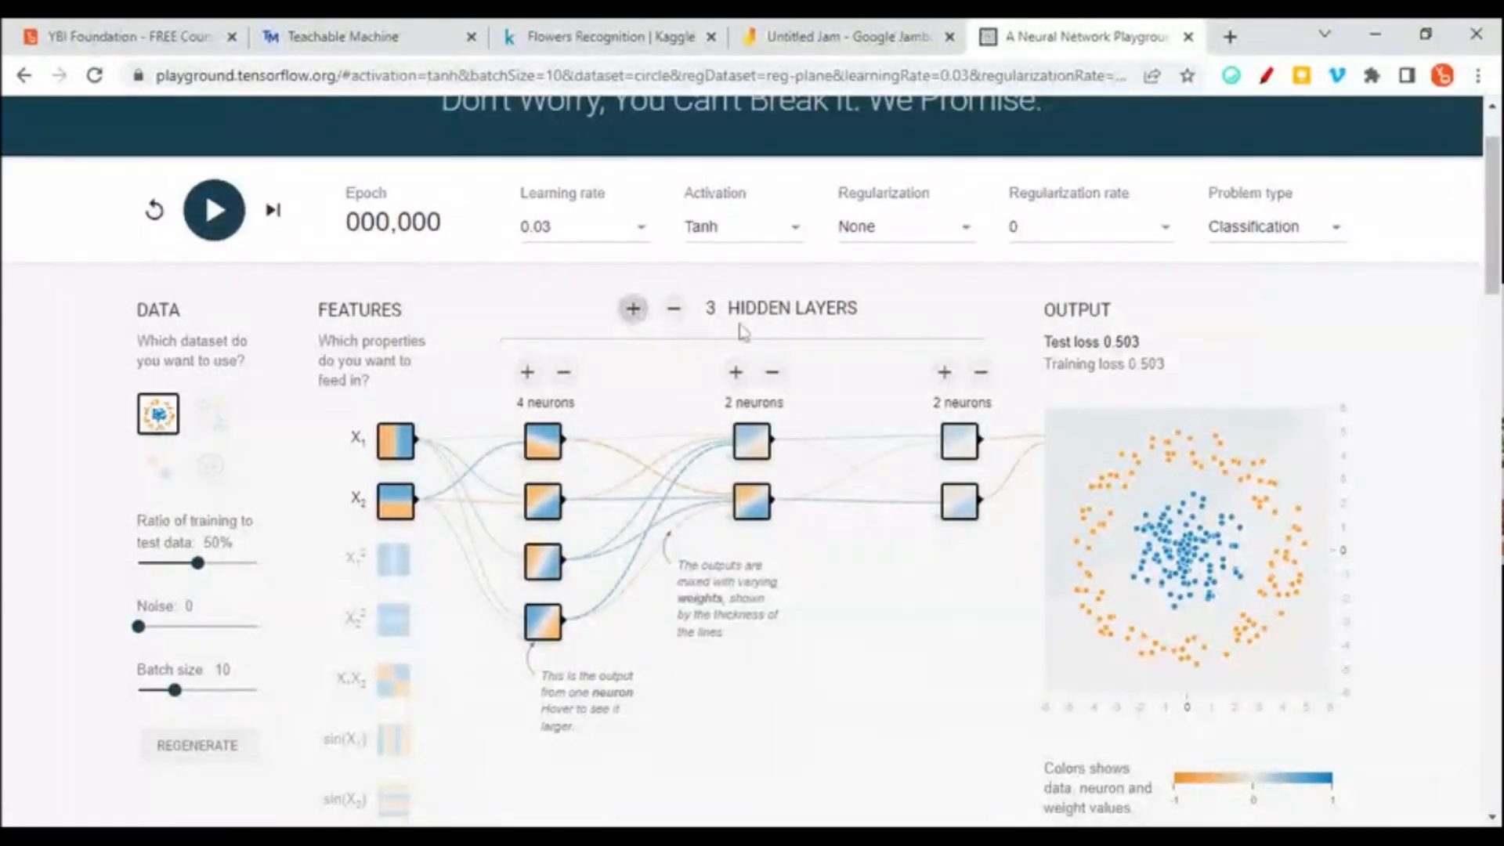
- Add a fourth hidden layer and raise the second and third hidden layers to four neurons each
{"action": "left_click", "coordinate": [660, 373]}
{"action": "left_click", "coordinate": [660, 373]}
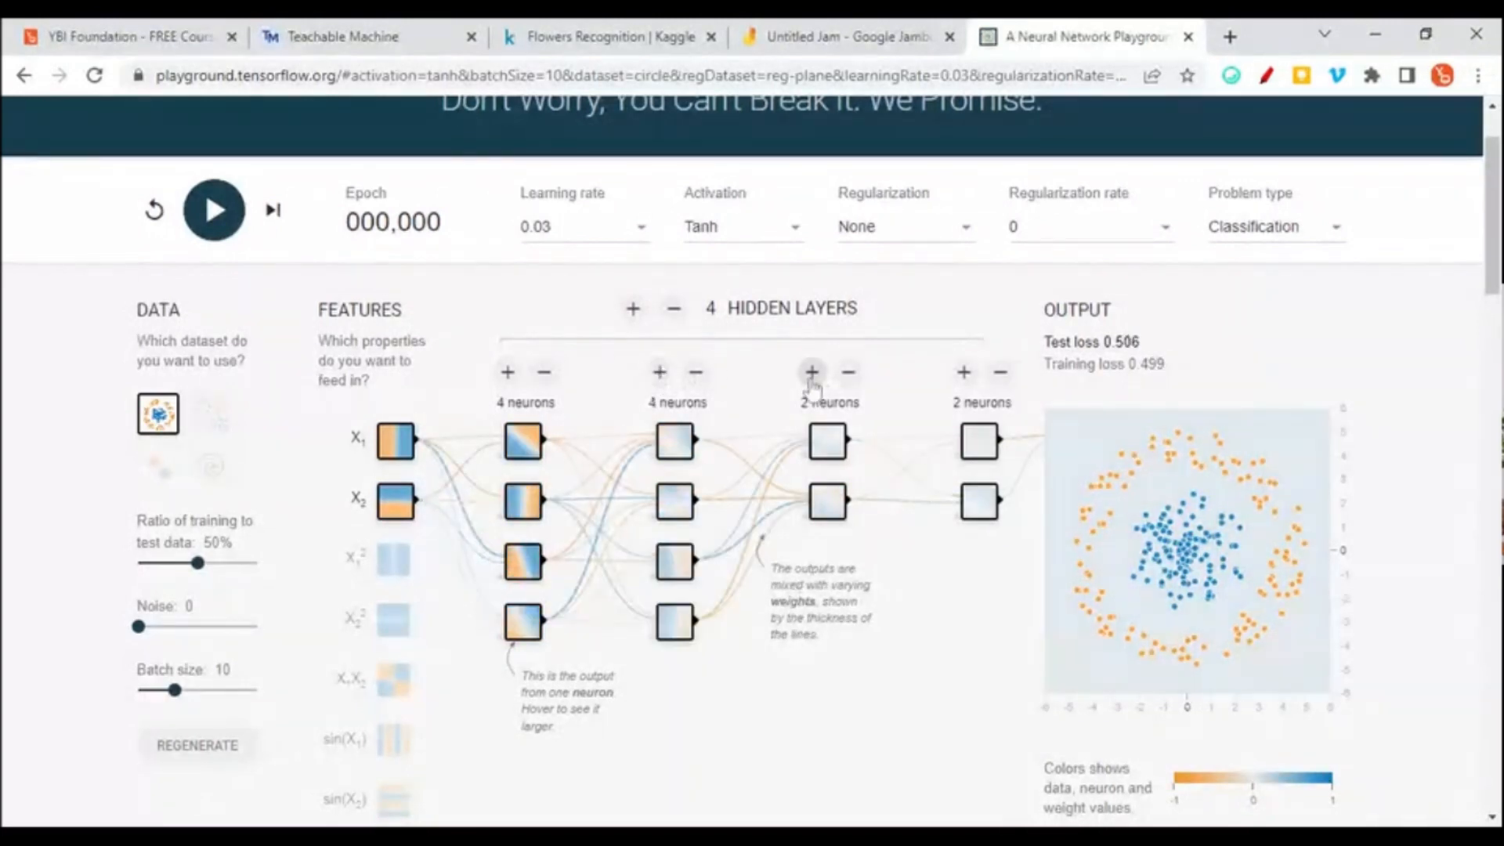
{"action": "left_click", "coordinate": [812, 373]}
{"action": "left_click", "coordinate": [812, 373]}
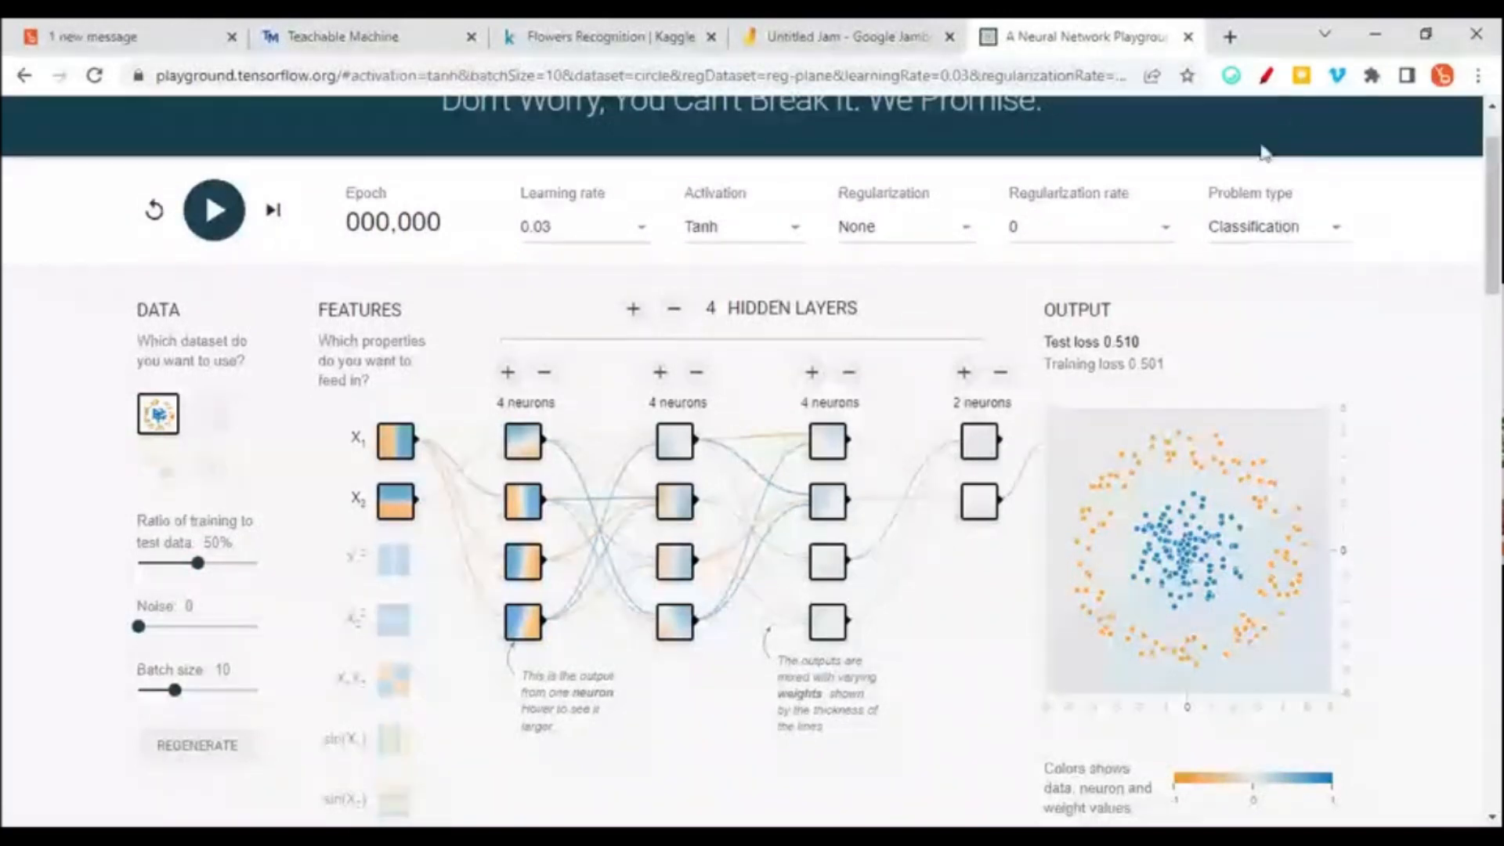
- Draw a red freehand box around the whole network, with one arrow pointing at each of its upper corners
{"action": "left_click", "coordinate": [1267, 76]}
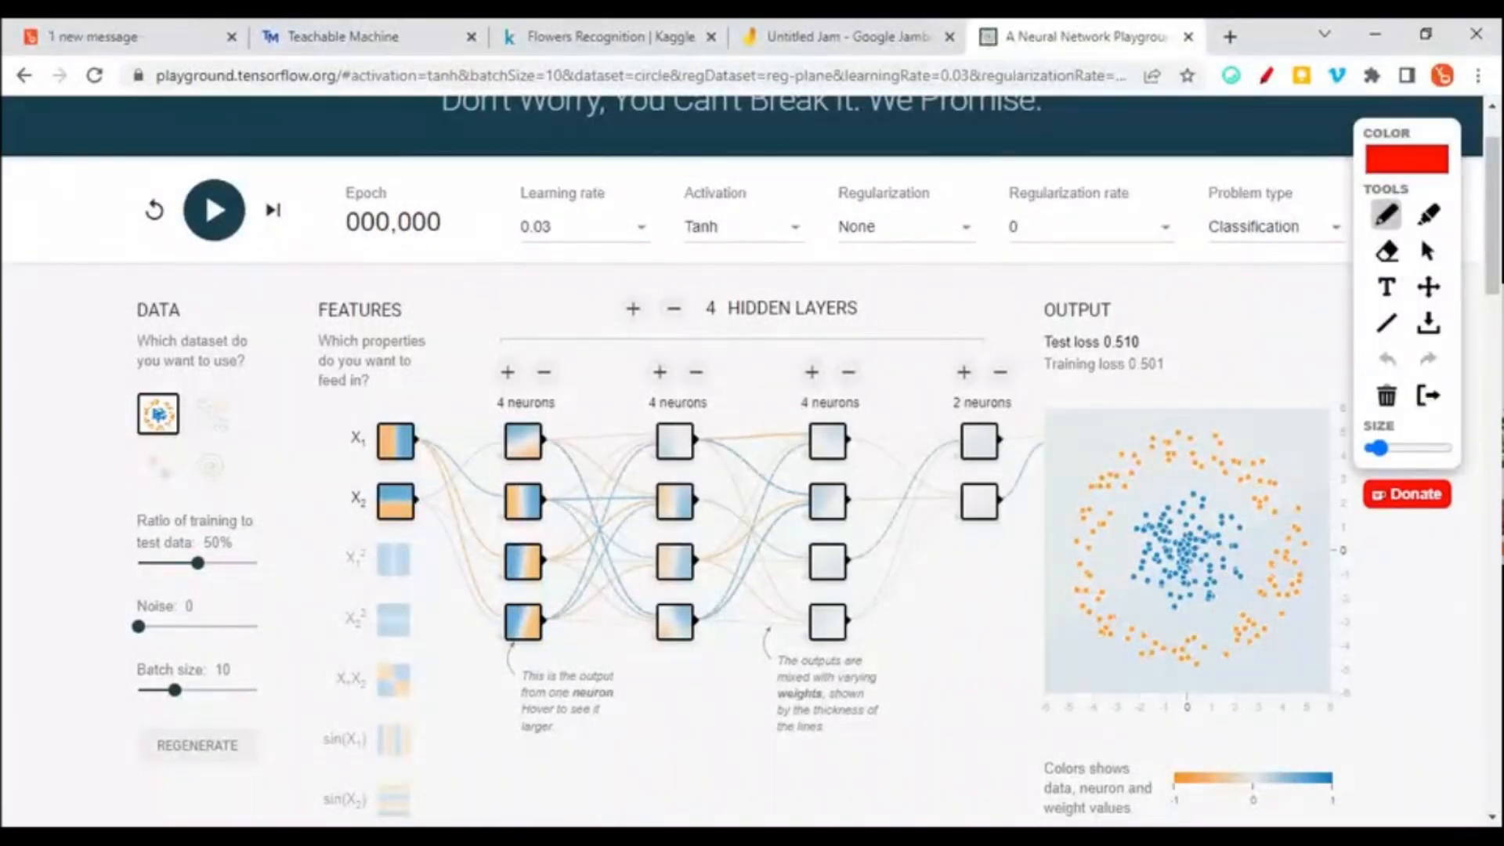
{"action": "mouse_move", "coordinate": [328, 381]}
{"action": "left_mouse_down"}
{"action": "mouse_move", "coordinate": [300, 723]}
{"action": "mouse_move", "coordinate": [1013, 718]}
{"action": "mouse_move", "coordinate": [1072, 325]}
{"action": "mouse_move", "coordinate": [323, 335]}
{"action": "mouse_move", "coordinate": [324, 379]}
{"action": "left_mouse_up"}
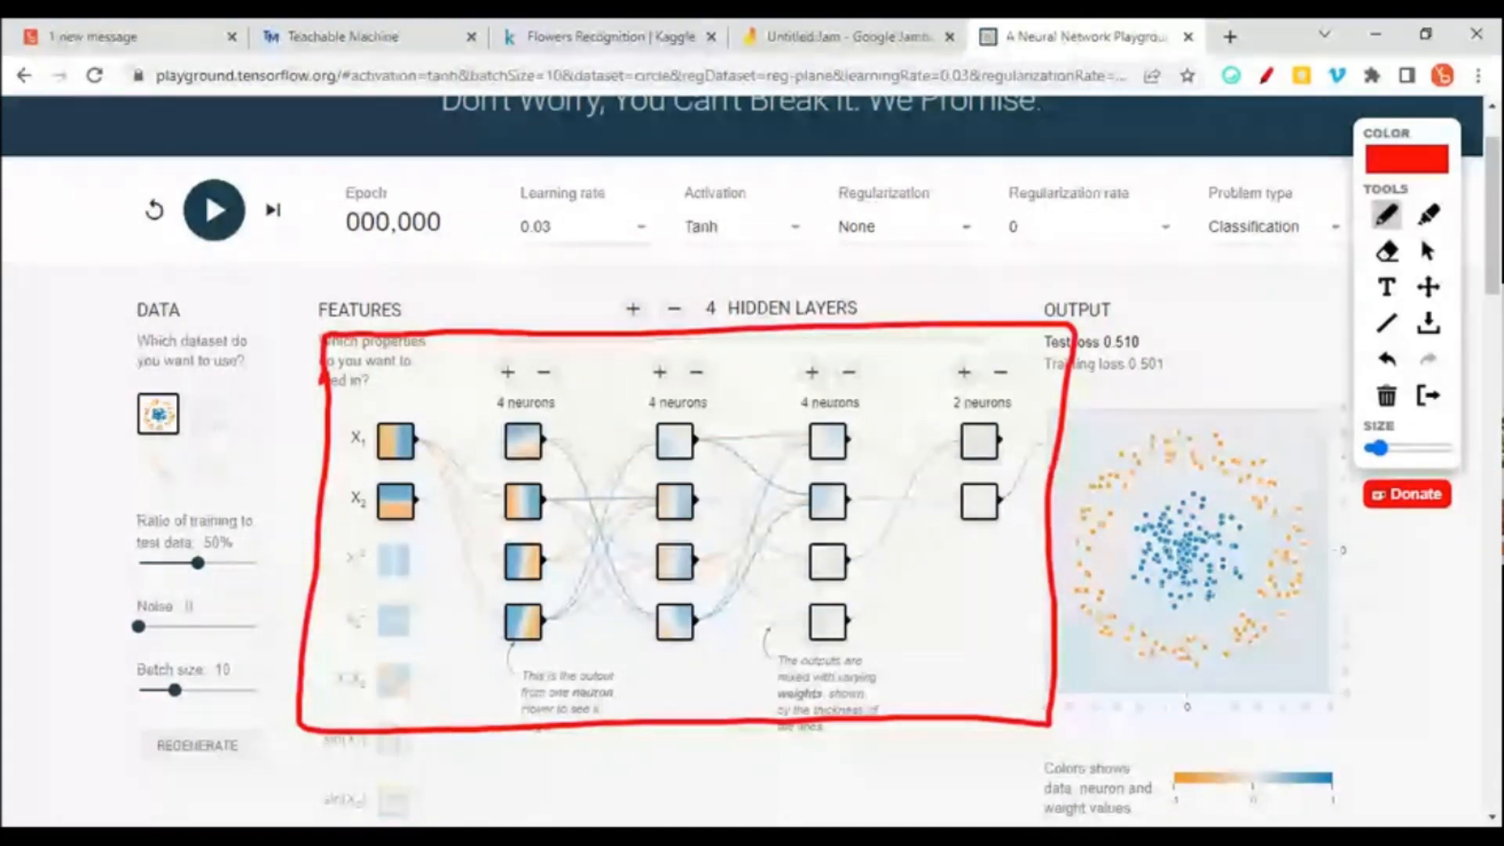
{"action": "left_click_drag", "start_coordinate": [1203, 256], "coordinate": [1091, 320]}
{"action": "left_click_drag", "start_coordinate": [243, 294], "coordinate": [313, 327]}
{"action": "left_click_drag", "start_coordinate": [294, 316], "coordinate": [299, 348]}
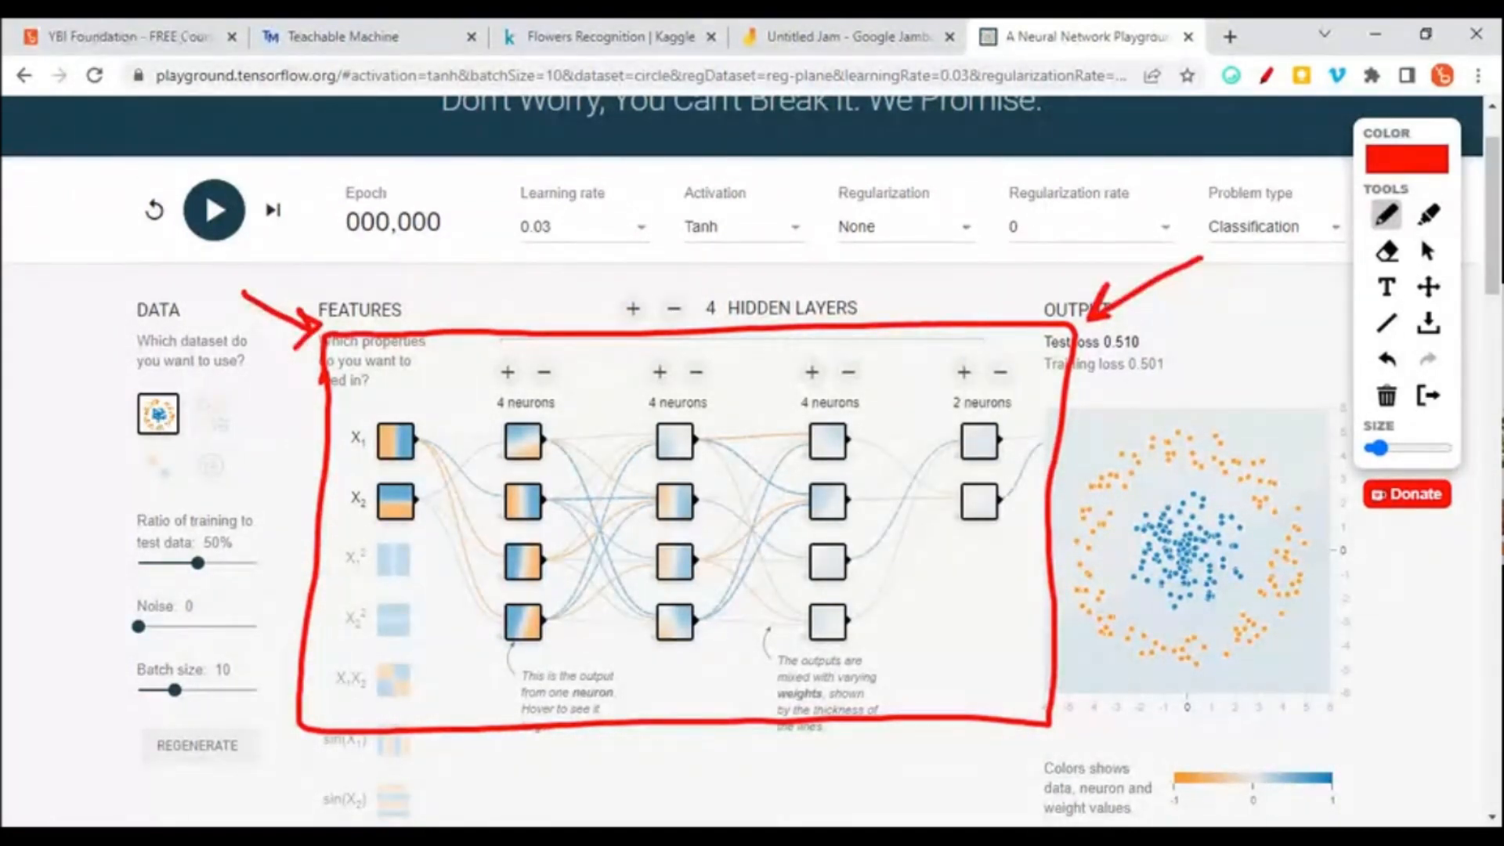
- Handwrite "ANN" in red above the boxed network and underline it
{"action": "mouse_move", "coordinate": [588, 318]}
{"action": "left_mouse_down"}
{"action": "mouse_move", "coordinate": [610, 252]}
{"action": "mouse_move", "coordinate": [628, 306]}
{"action": "left_mouse_up"}
{"action": "mouse_move", "coordinate": [596, 284]}
{"action": "left_mouse_down"}
{"action": "mouse_move", "coordinate": [683, 292]}
{"action": "mouse_move", "coordinate": [703, 265]}
{"action": "left_mouse_up"}
{"action": "mouse_move", "coordinate": [737, 263]}
{"action": "left_mouse_down"}
{"action": "mouse_move", "coordinate": [740, 317]}
{"action": "mouse_move", "coordinate": [796, 243]}
{"action": "left_mouse_up"}
{"action": "mouse_move", "coordinate": [789, 329]}
{"action": "left_mouse_down"}
{"action": "mouse_move", "coordinate": [633, 334]}
{"action": "mouse_move", "coordinate": [807, 335]}
{"action": "left_mouse_up"}
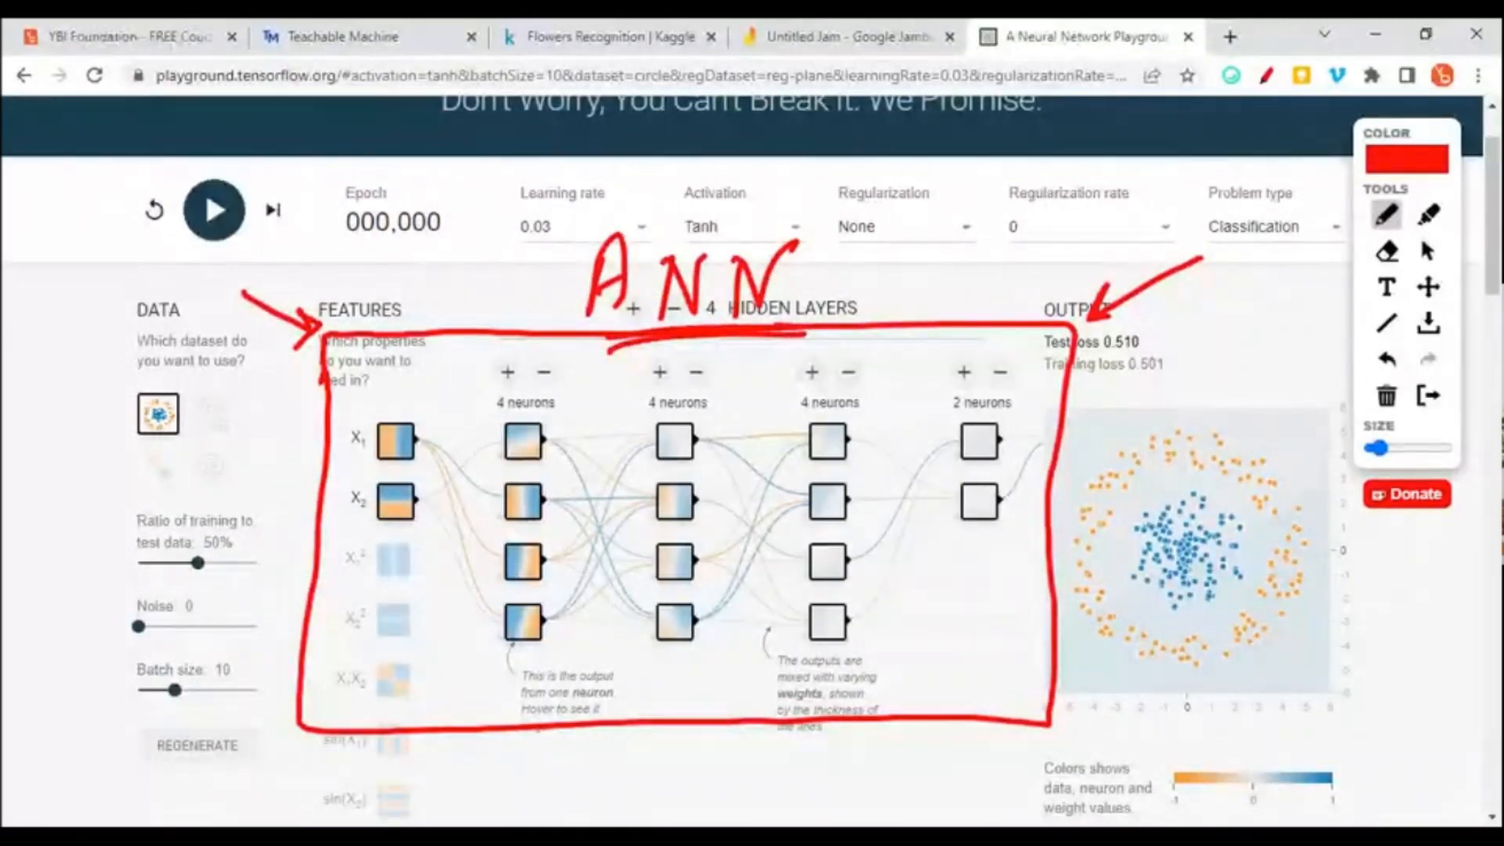
- Handwrite "Image" and an underlined "CNN" along the lower edge of the boxed network
{"action": "mouse_move", "coordinate": [407, 676]}
{"action": "left_mouse_down"}
{"action": "mouse_move", "coordinate": [392, 735]}
{"action": "mouse_move", "coordinate": [450, 658]}
{"action": "left_mouse_up"}
{"action": "mouse_move", "coordinate": [431, 703]}
{"action": "left_mouse_down"}
{"action": "mouse_move", "coordinate": [526, 723]}
{"action": "mouse_move", "coordinate": [509, 780]}
{"action": "left_mouse_up"}
{"action": "left_click_drag", "start_coordinate": [548, 709], "coordinate": [578, 701]}
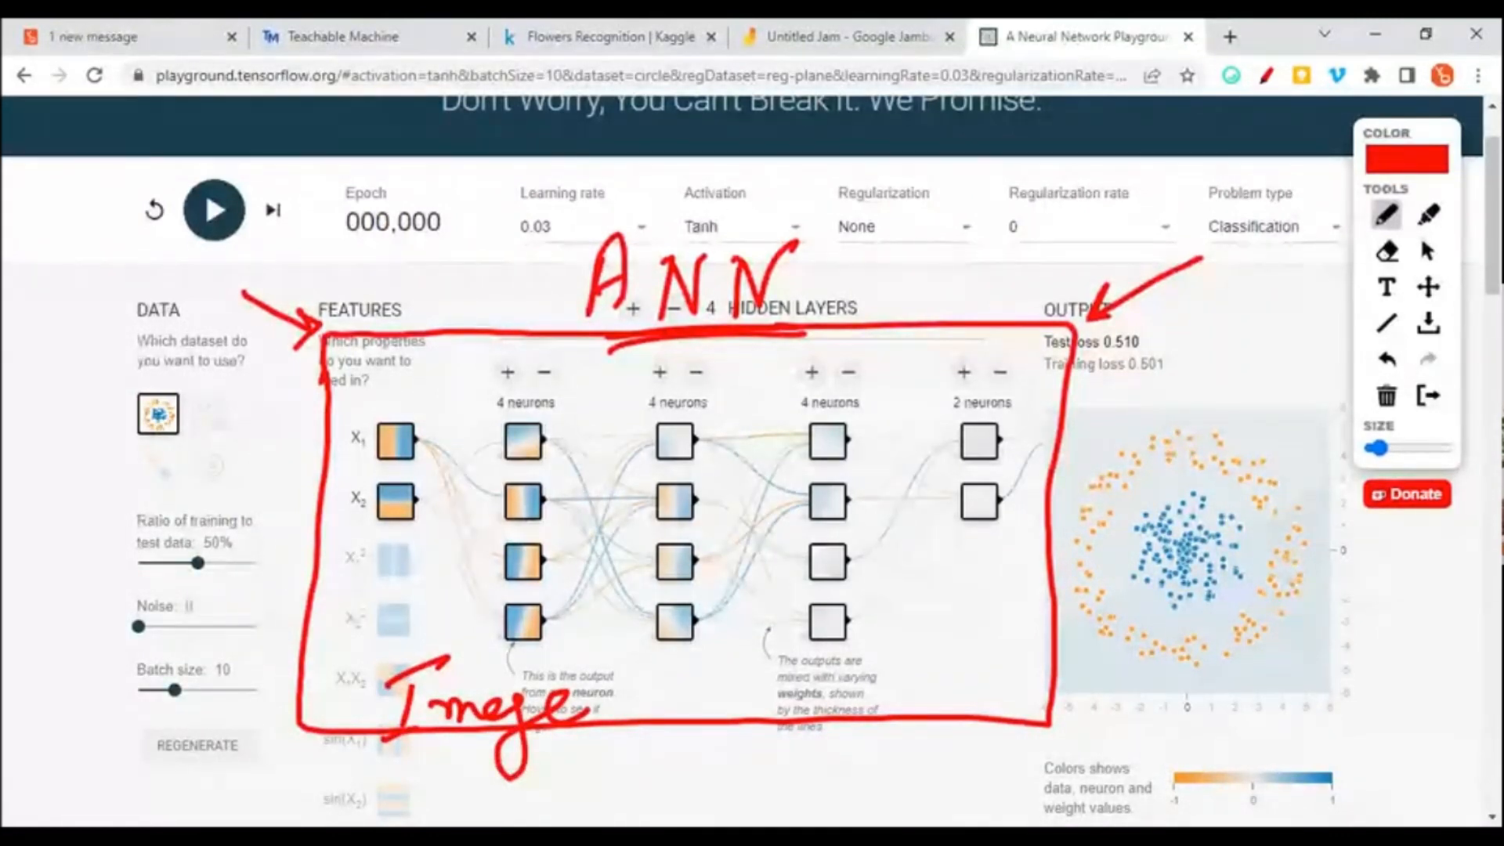
{"action": "mouse_move", "coordinate": [787, 652]}
{"action": "left_mouse_down"}
{"action": "mouse_move", "coordinate": [756, 662]}
{"action": "mouse_move", "coordinate": [793, 714]}
{"action": "mouse_move", "coordinate": [848, 651]}
{"action": "left_mouse_up"}
{"action": "mouse_move", "coordinate": [865, 712]}
{"action": "left_mouse_down"}
{"action": "mouse_move", "coordinate": [899, 702]}
{"action": "mouse_move", "coordinate": [926, 647]}
{"action": "left_mouse_up"}
{"action": "left_click_drag", "start_coordinate": [726, 713], "coordinate": [929, 703]}
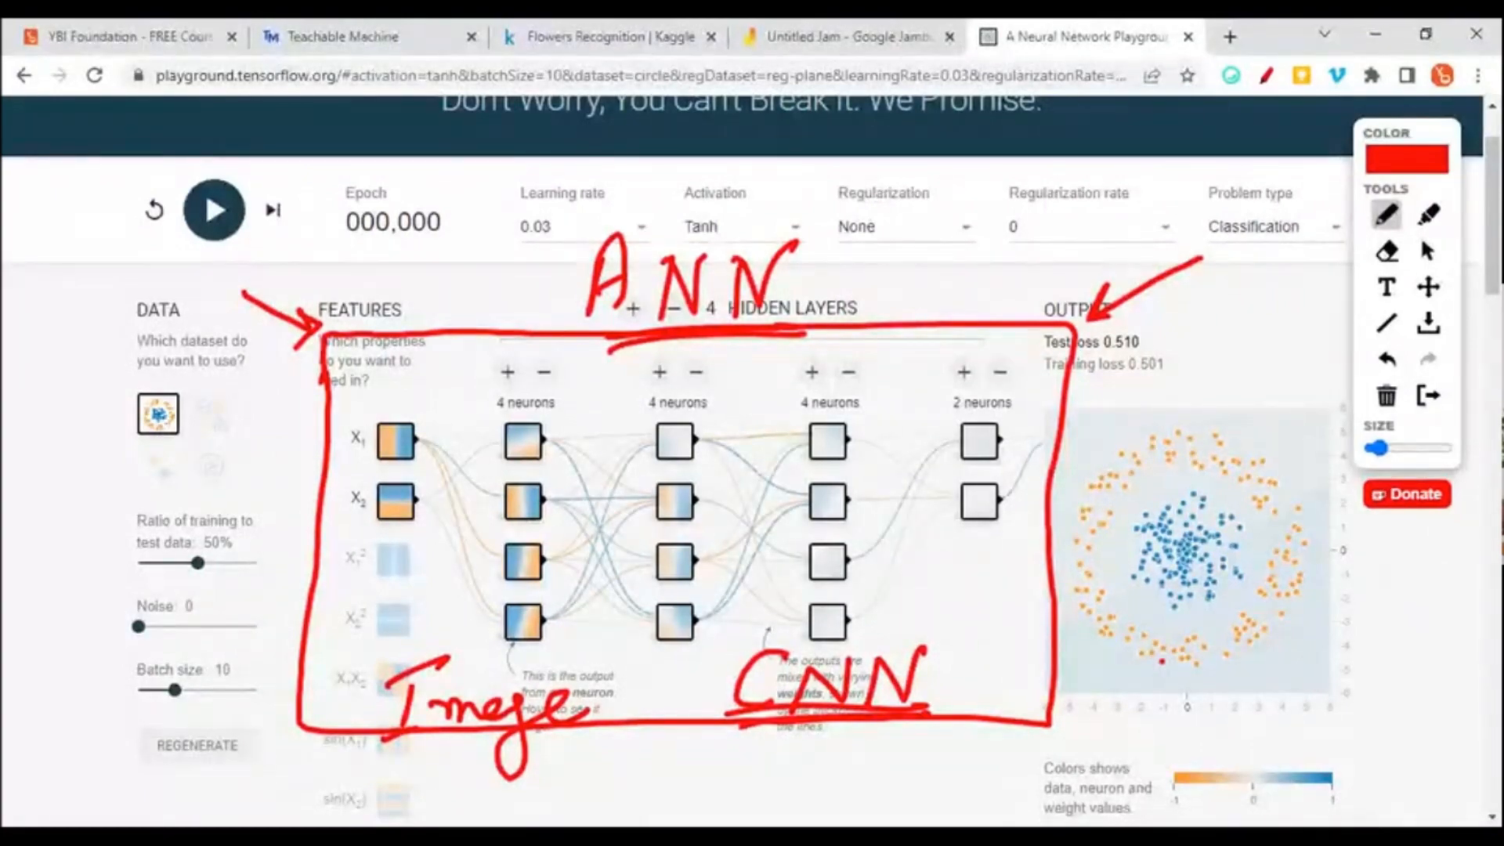
- Handwrite "RNN/LSTM" in red over the lower part of the output plot
{"action": "left_click_drag", "start_coordinate": [1162, 660], "coordinate": [1158, 724]}
{"action": "mouse_move", "coordinate": [1160, 622]}
{"action": "left_mouse_down"}
{"action": "mouse_move", "coordinate": [1214, 701]}
{"action": "mouse_move", "coordinate": [1284, 647]}
{"action": "left_mouse_up"}
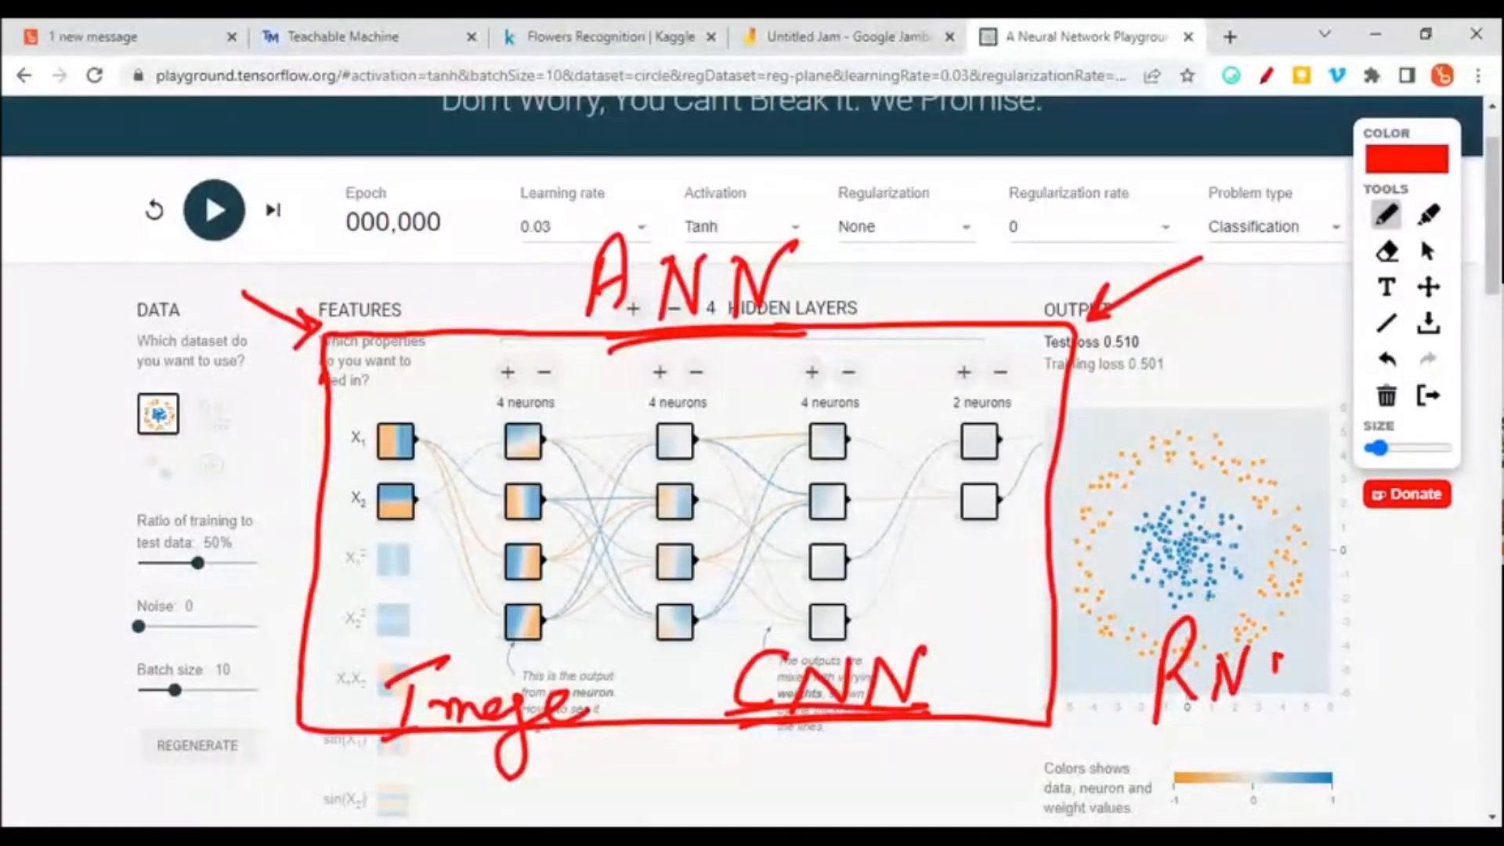
{"action": "mouse_move", "coordinate": [1277, 701]}
{"action": "left_mouse_down"}
{"action": "mouse_move", "coordinate": [1312, 694]}
{"action": "mouse_move", "coordinate": [1332, 607]}
{"action": "left_mouse_up"}
{"action": "left_click_drag", "start_coordinate": [1338, 644], "coordinate": [1324, 725]}
{"action": "left_click_drag", "start_coordinate": [1362, 621], "coordinate": [1374, 690]}
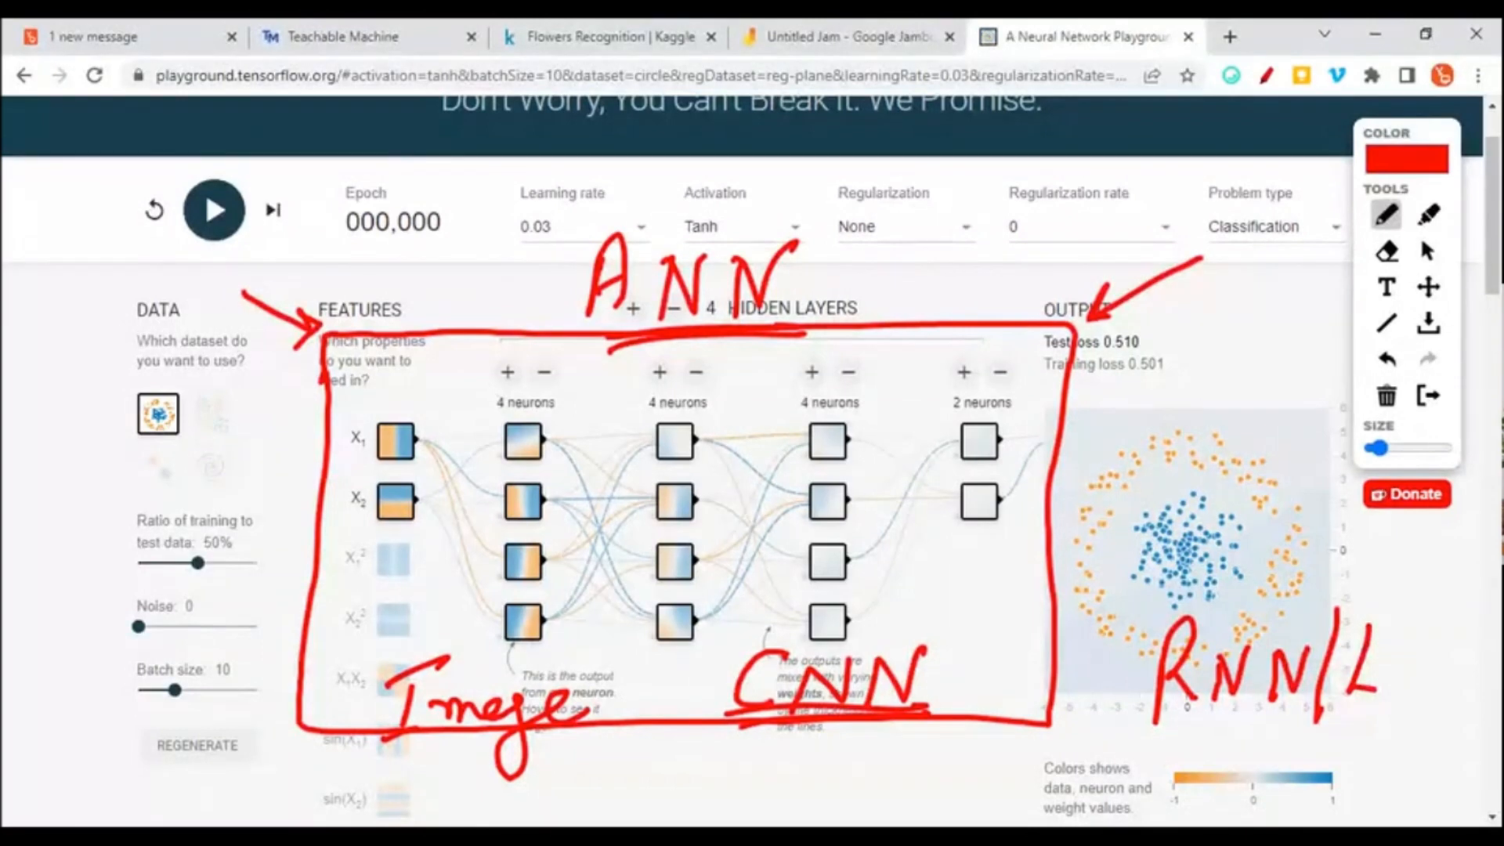
{"action": "mouse_move", "coordinate": [1406, 636]}
{"action": "left_mouse_down"}
{"action": "mouse_move", "coordinate": [1385, 705]}
{"action": "mouse_move", "coordinate": [1438, 635]}
{"action": "left_mouse_up"}
{"action": "mouse_move", "coordinate": [1426, 638]}
{"action": "left_mouse_down"}
{"action": "mouse_move", "coordinate": [1422, 693]}
{"action": "mouse_move", "coordinate": [1477, 681]}
{"action": "left_mouse_up"}
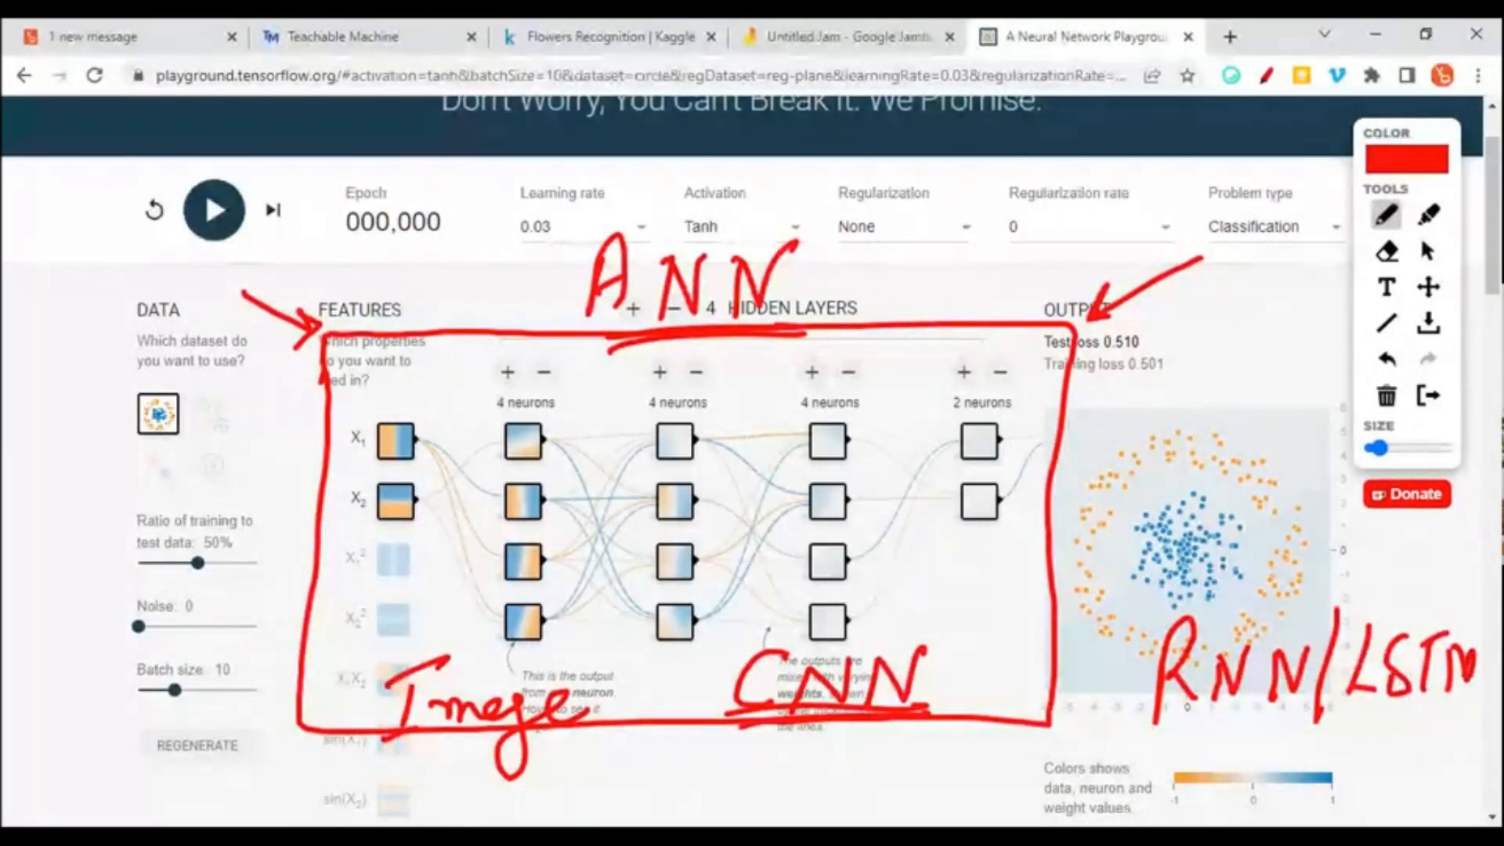
- Draw red arrows from the "ANN" label to "CNN" and to "RNN/LSTM"
{"action": "left_click_drag", "start_coordinate": [731, 338], "coordinate": [799, 600]}
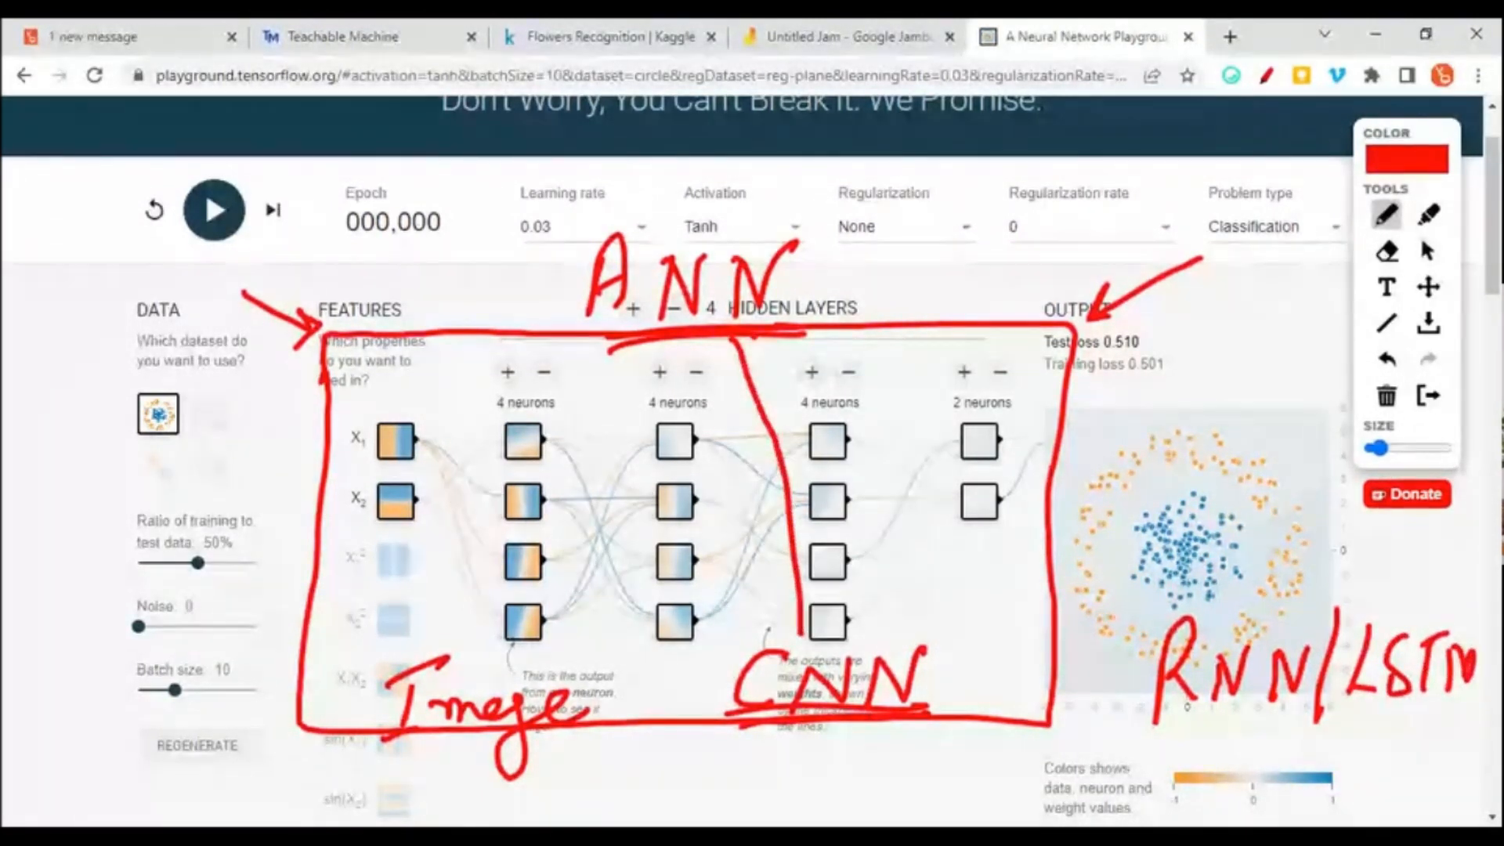
{"action": "left_click_drag", "start_coordinate": [748, 336], "coordinate": [1261, 588]}
{"action": "left_click_drag", "start_coordinate": [1221, 550], "coordinate": [1265, 589]}
{"action": "left_click_drag", "start_coordinate": [784, 615], "coordinate": [824, 611]}
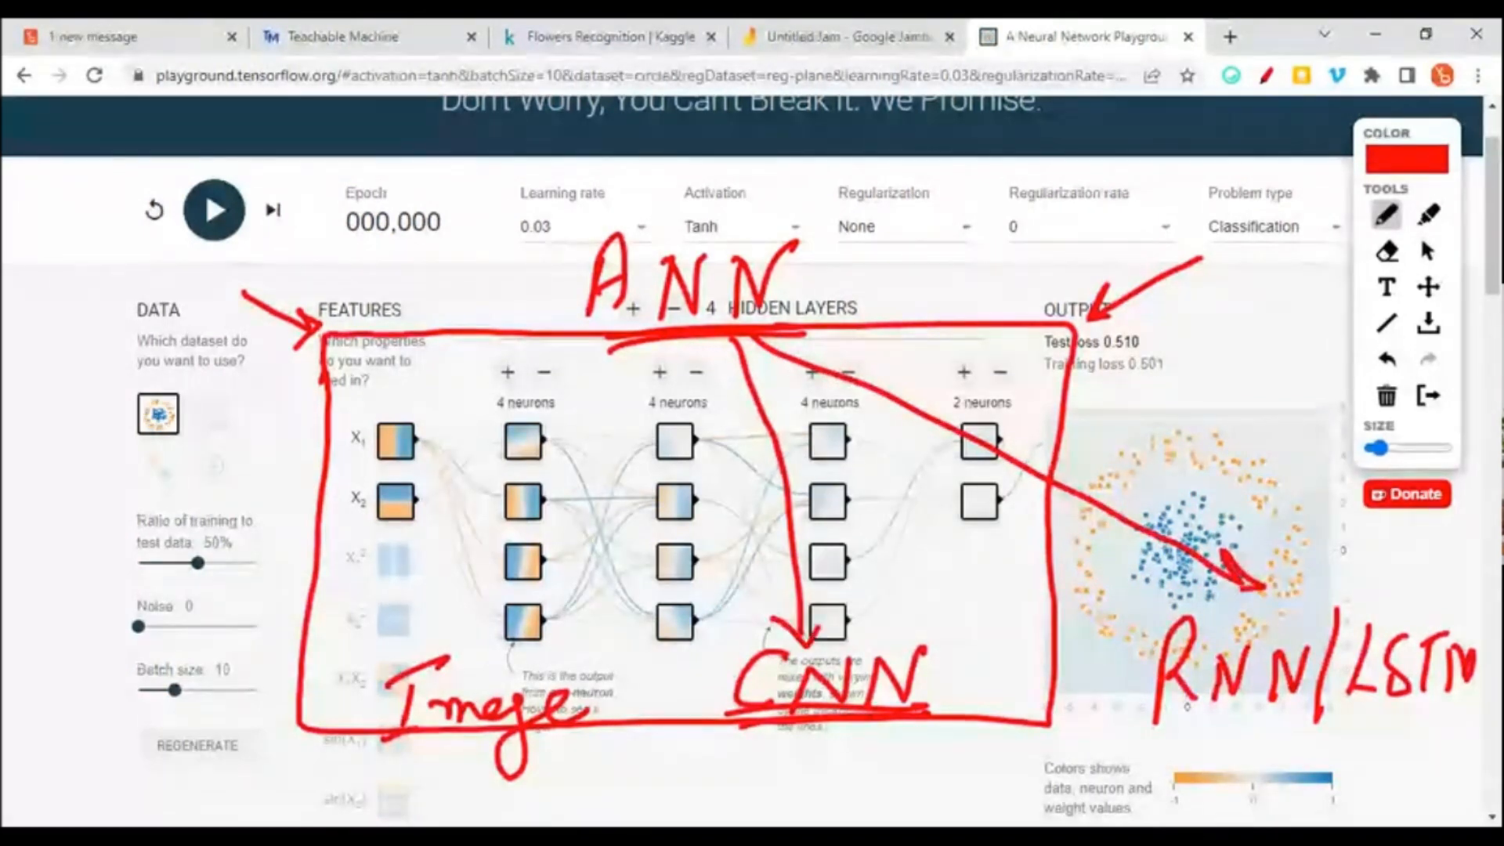
- Handwrite "Deep Learning" beside "ANN", underline it, and exit the page annotation tools
{"action": "left_click_drag", "start_coordinate": [926, 233], "coordinate": [907, 302]}
{"action": "mouse_move", "coordinate": [976, 276]}
{"action": "left_mouse_down"}
{"action": "mouse_move", "coordinate": [999, 267]}
{"action": "mouse_move", "coordinate": [1035, 296]}
{"action": "left_mouse_up"}
{"action": "left_click_drag", "start_coordinate": [1072, 220], "coordinate": [1041, 377]}
{"action": "left_click_drag", "start_coordinate": [1057, 235], "coordinate": [1091, 270]}
{"action": "mouse_move", "coordinate": [1165, 215]}
{"action": "left_mouse_down"}
{"action": "mouse_move", "coordinate": [1109, 306]}
{"action": "mouse_move", "coordinate": [1261, 265]}
{"action": "mouse_move", "coordinate": [1271, 365]}
{"action": "left_mouse_up"}
{"action": "mouse_move", "coordinate": [1300, 302]}
{"action": "left_mouse_down"}
{"action": "mouse_move", "coordinate": [952, 306]}
{"action": "mouse_move", "coordinate": [1183, 318]}
{"action": "left_mouse_up"}
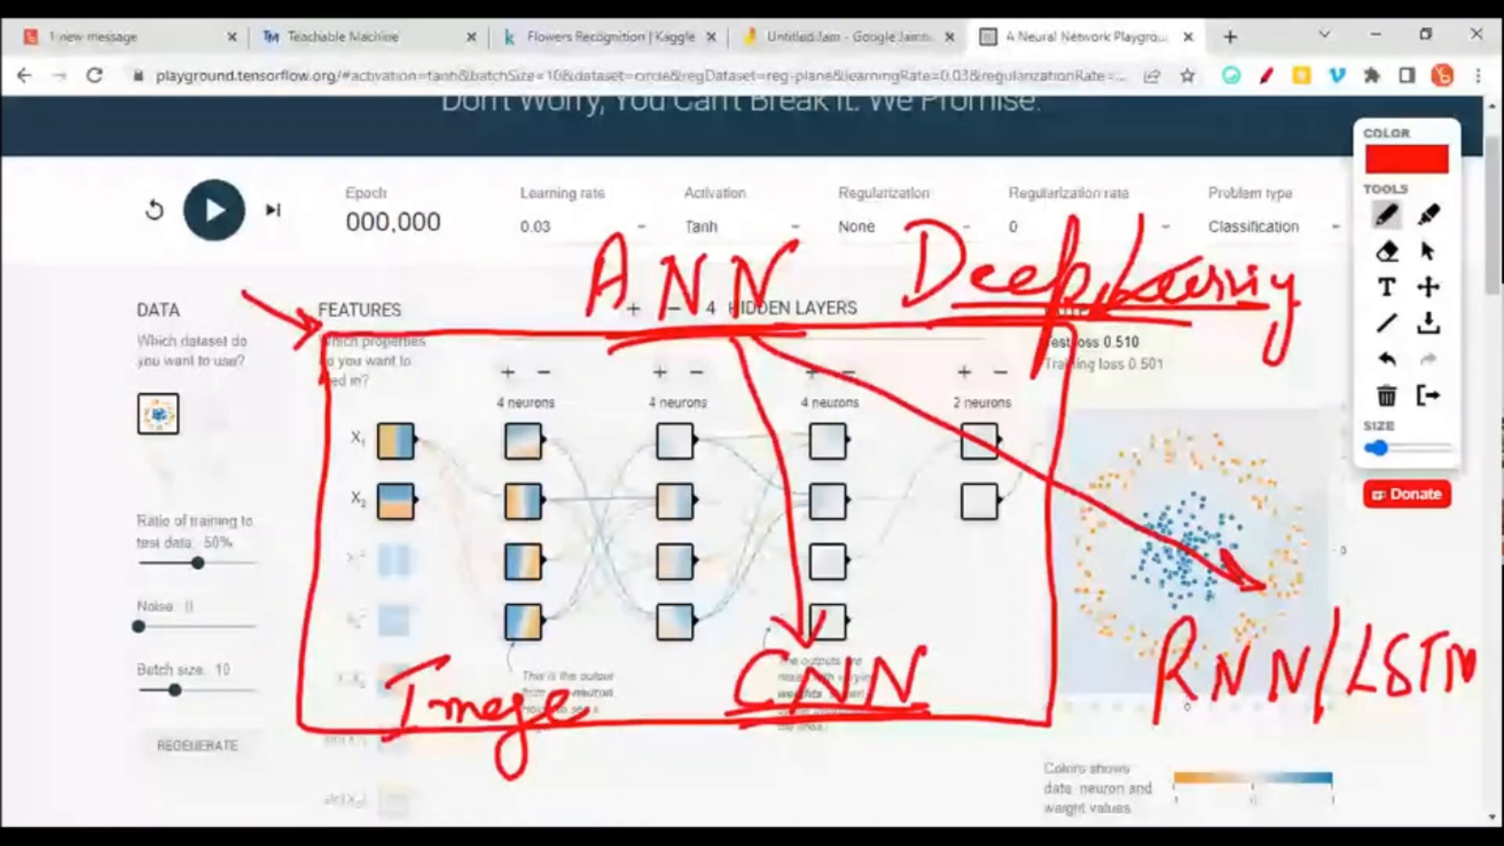
{"action": "left_click", "coordinate": [1427, 398]}
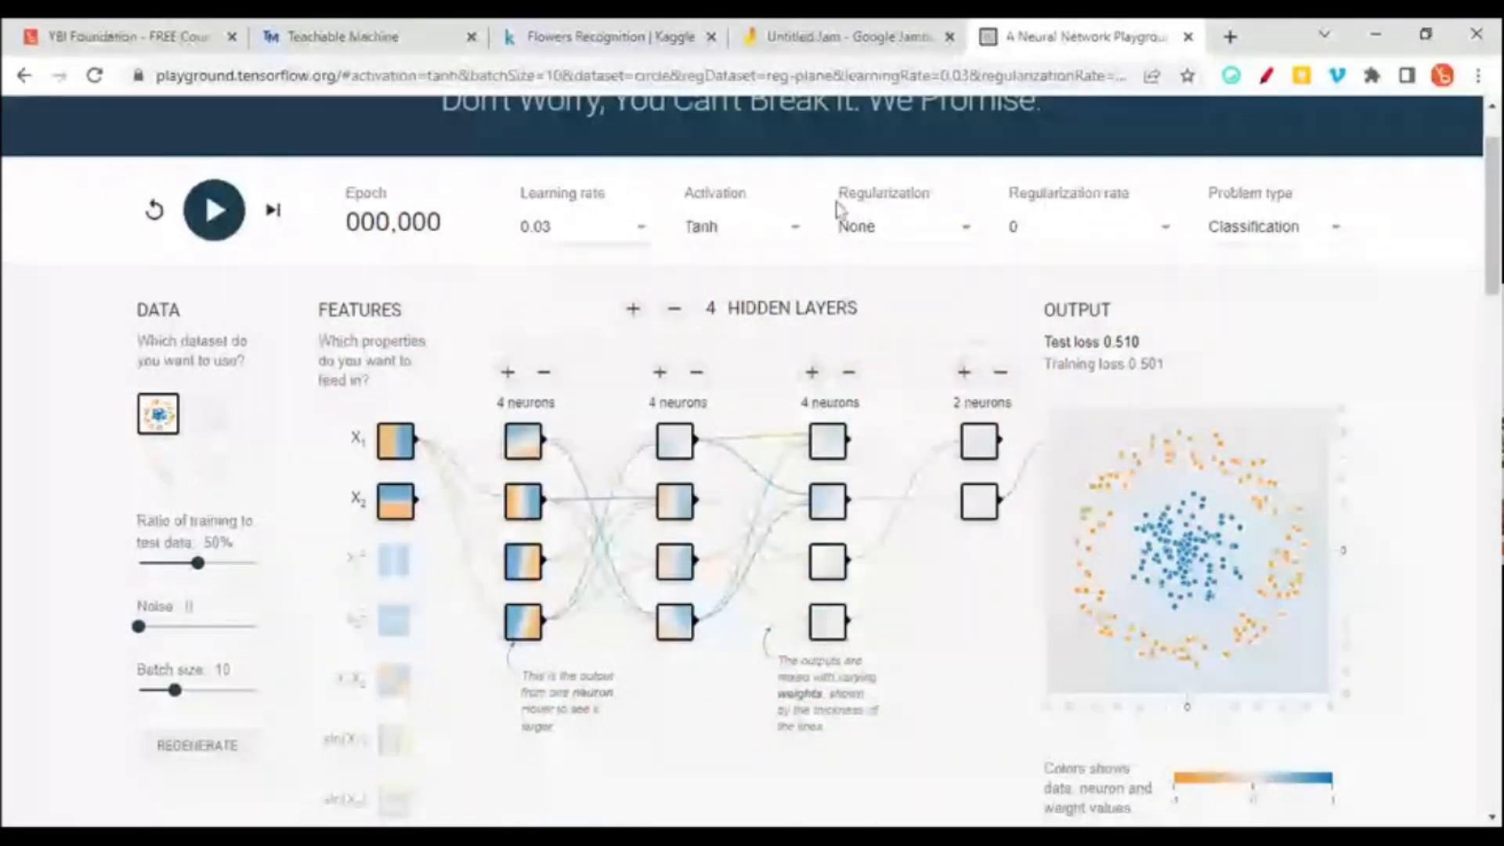
- Switch to the Untitled Jam in Google Jamboard and handwrite "Transfer Learning." with the pen near the frame's upper edge
{"action": "left_click", "coordinate": [842, 37]}
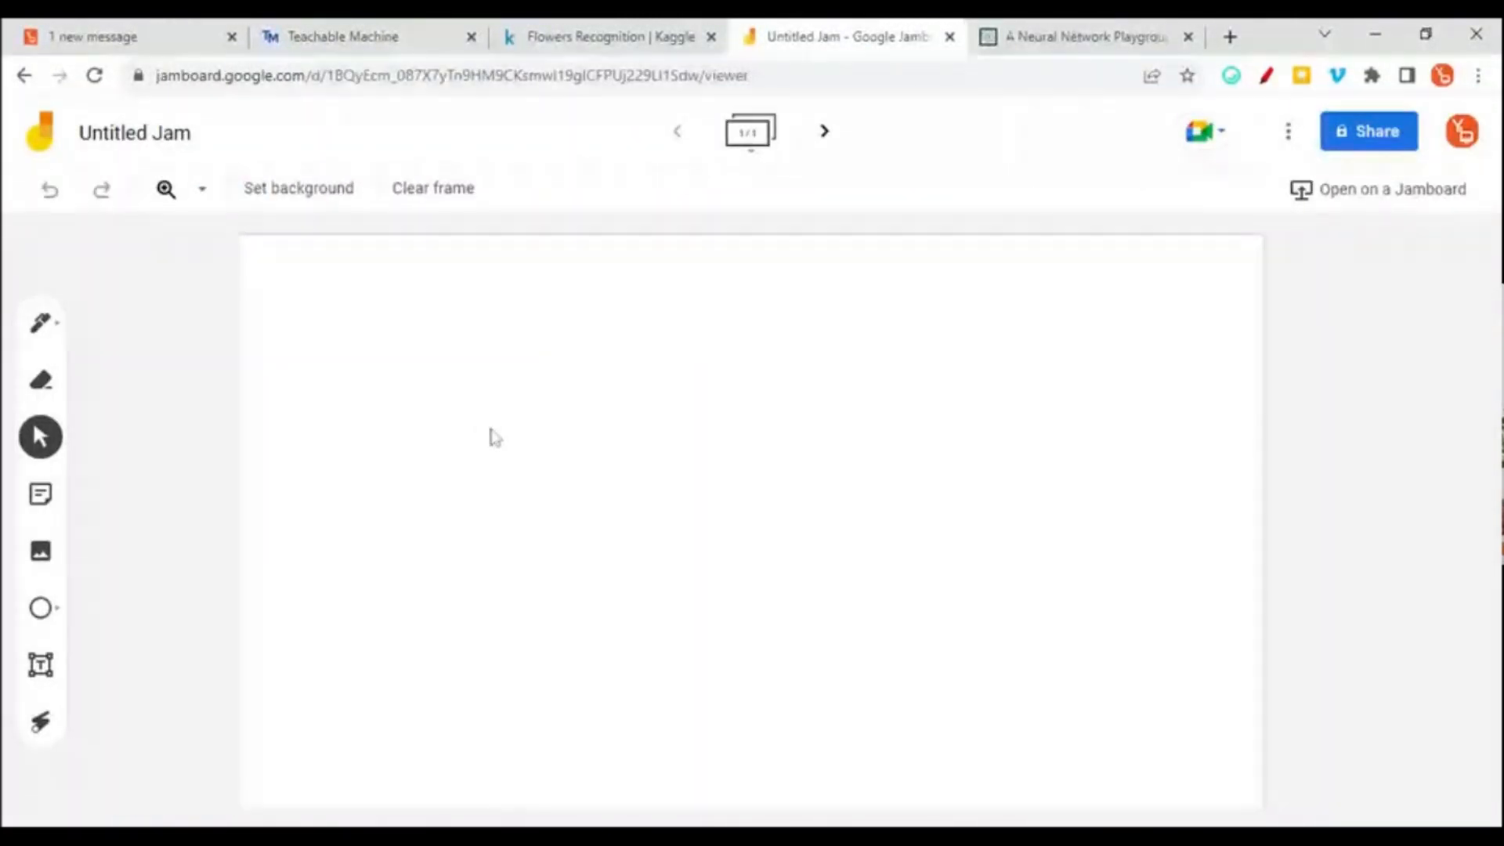
{"action": "left_click", "coordinate": [41, 323]}
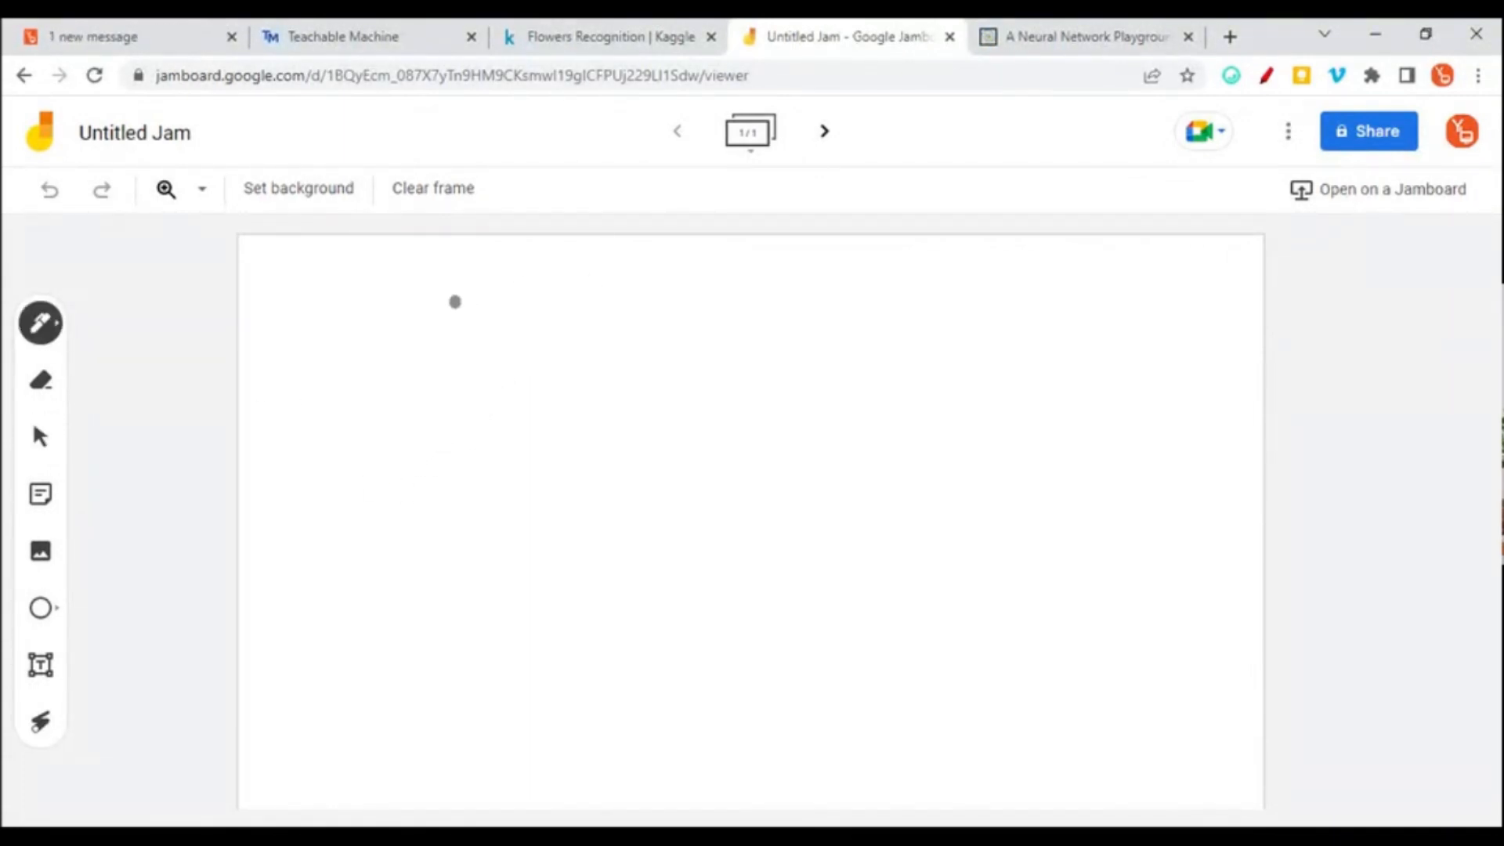
{"action": "left_click_drag", "start_coordinate": [455, 302], "coordinate": [643, 288]}
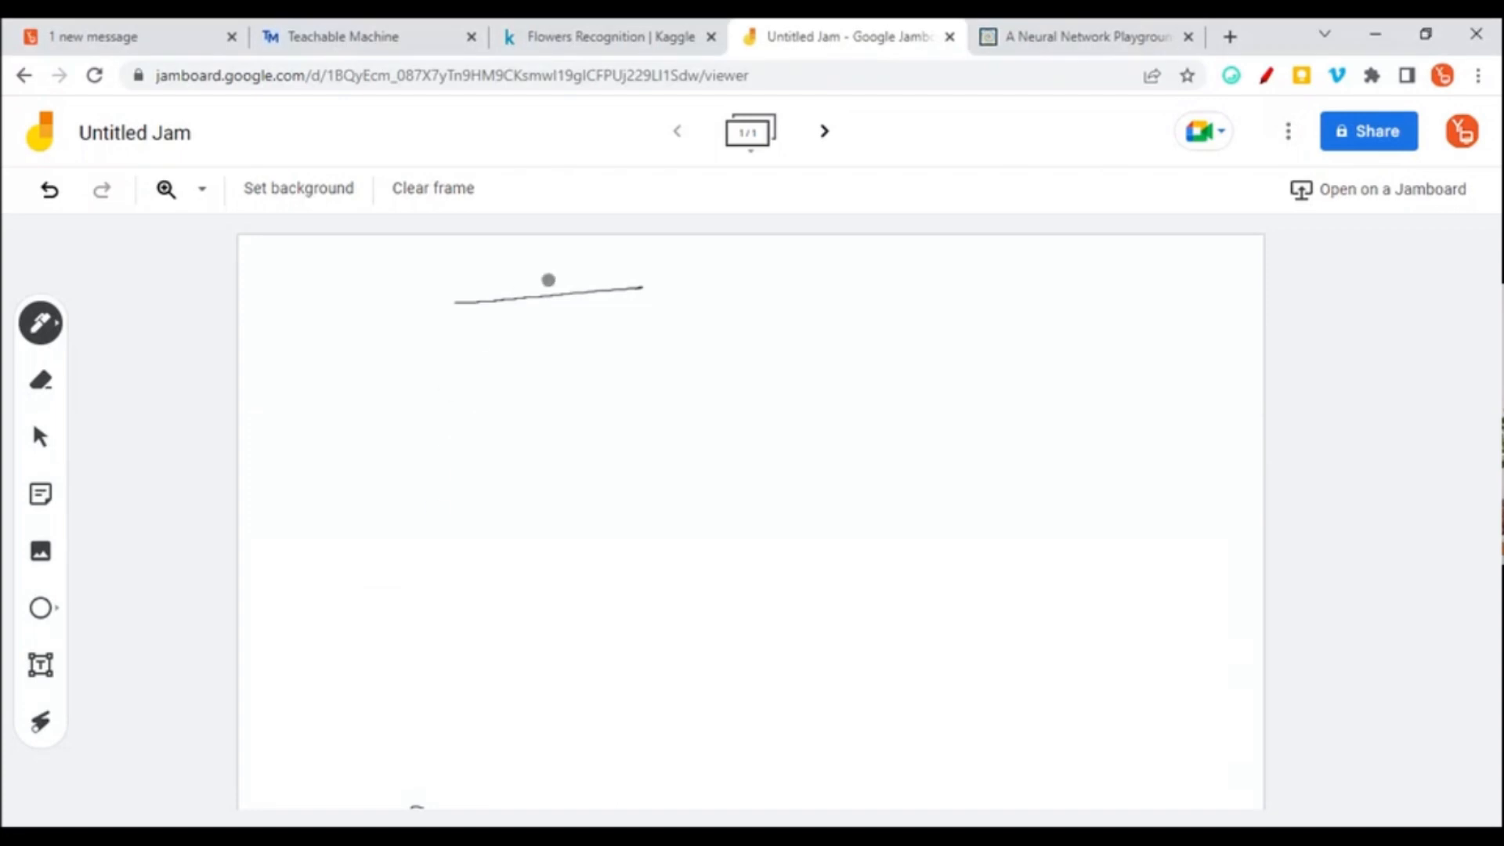
{"action": "mouse_move", "coordinate": [561, 300]}
{"action": "left_mouse_down"}
{"action": "mouse_move", "coordinate": [553, 379]}
{"action": "mouse_move", "coordinate": [619, 354]}
{"action": "mouse_move", "coordinate": [743, 373]}
{"action": "left_mouse_up"}
{"action": "left_click_drag", "start_coordinate": [798, 296], "coordinate": [792, 417]}
{"action": "mouse_move", "coordinate": [777, 362]}
{"action": "left_mouse_down"}
{"action": "mouse_move", "coordinate": [849, 333]}
{"action": "mouse_move", "coordinate": [886, 368]}
{"action": "left_mouse_up"}
{"action": "mouse_move", "coordinate": [971, 286]}
{"action": "left_mouse_down"}
{"action": "mouse_move", "coordinate": [994, 345]}
{"action": "mouse_move", "coordinate": [1081, 372]}
{"action": "mouse_move", "coordinate": [1187, 362]}
{"action": "left_mouse_up"}
{"action": "left_click_drag", "start_coordinate": [1187, 354], "coordinate": [1175, 423]}
{"action": "left_click", "coordinate": [1213, 361]}
- Underline both "Transfer" and "Learning" twice on the Jamboard frame
{"action": "left_click_drag", "start_coordinate": [570, 379], "coordinate": [871, 374]}
{"action": "left_click_drag", "start_coordinate": [645, 409], "coordinate": [807, 390]}
{"action": "left_click_drag", "start_coordinate": [1009, 380], "coordinate": [1170, 379]}
{"action": "left_click_drag", "start_coordinate": [1049, 401], "coordinate": [1098, 404]}
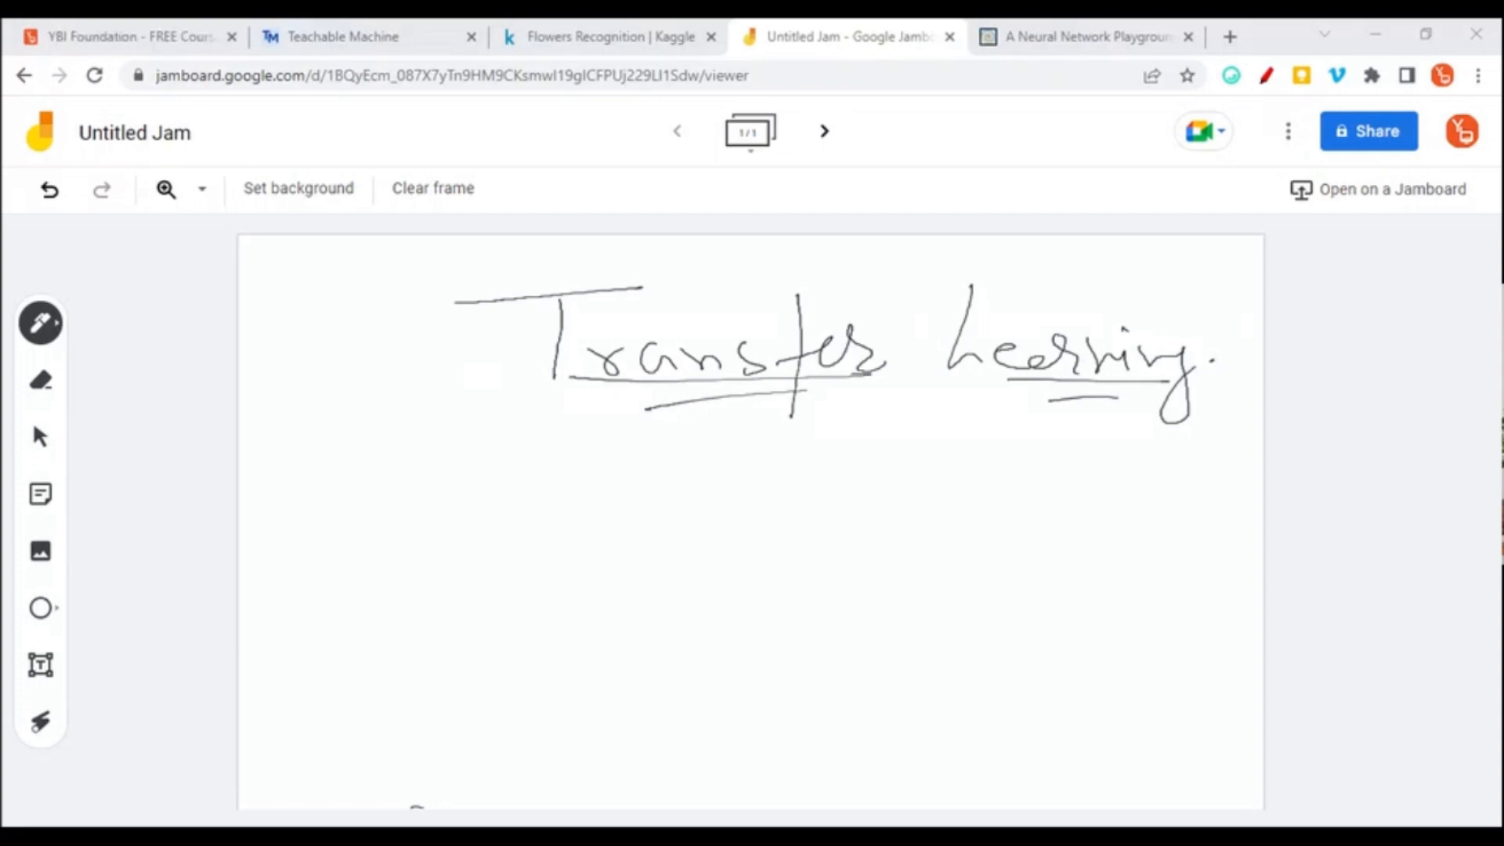
- Return to the Teachable Machine page and double-underline the "Images" heading in red among the model types
{"action": "left_click", "coordinate": [371, 45]}
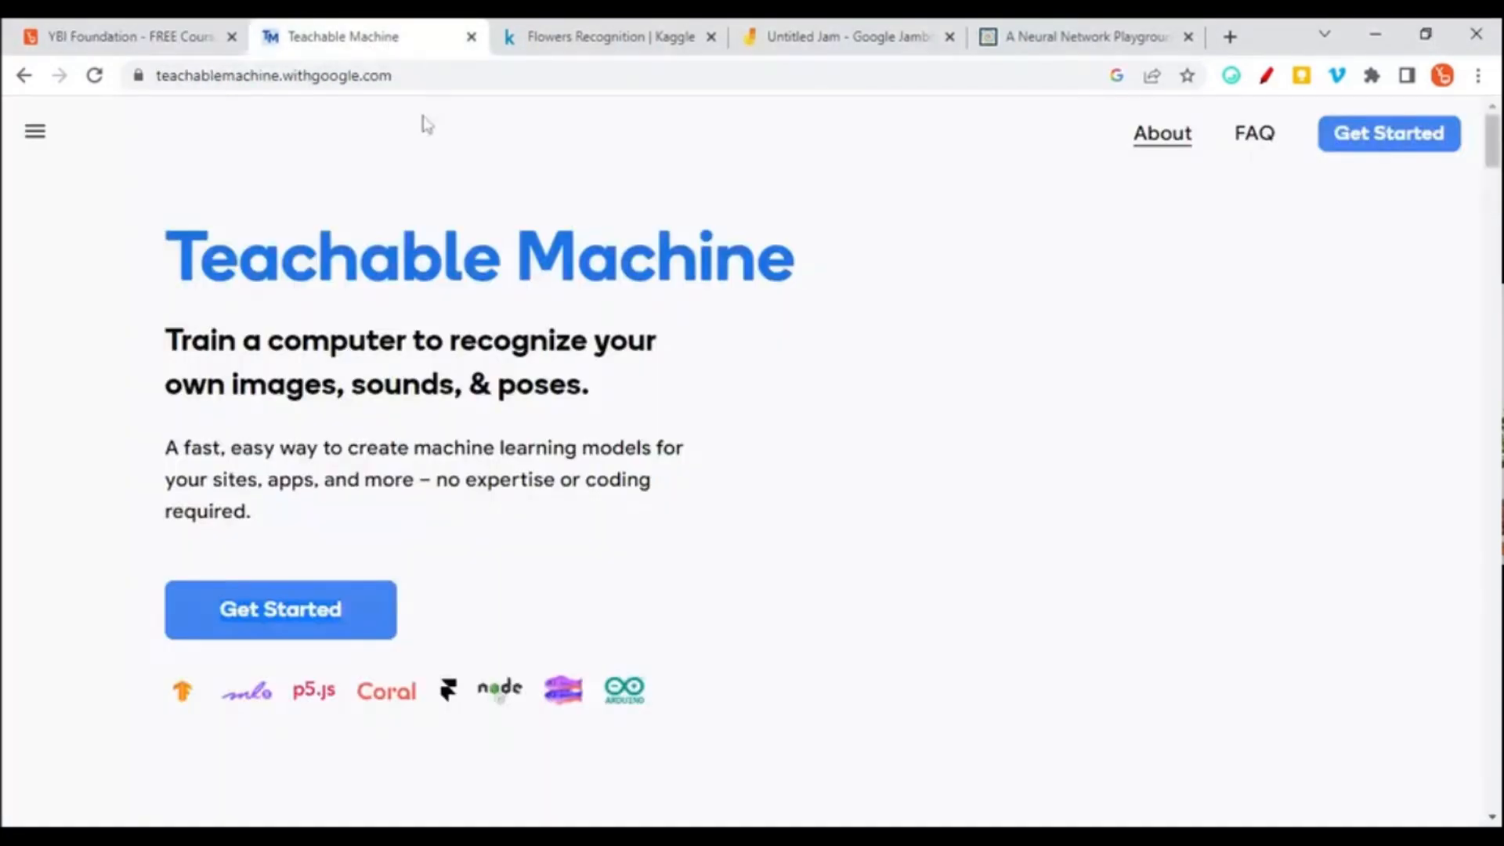
{"action": "scroll", "coordinate": [641, 572], "scroll_direction": "down", "scroll_amount": 15}
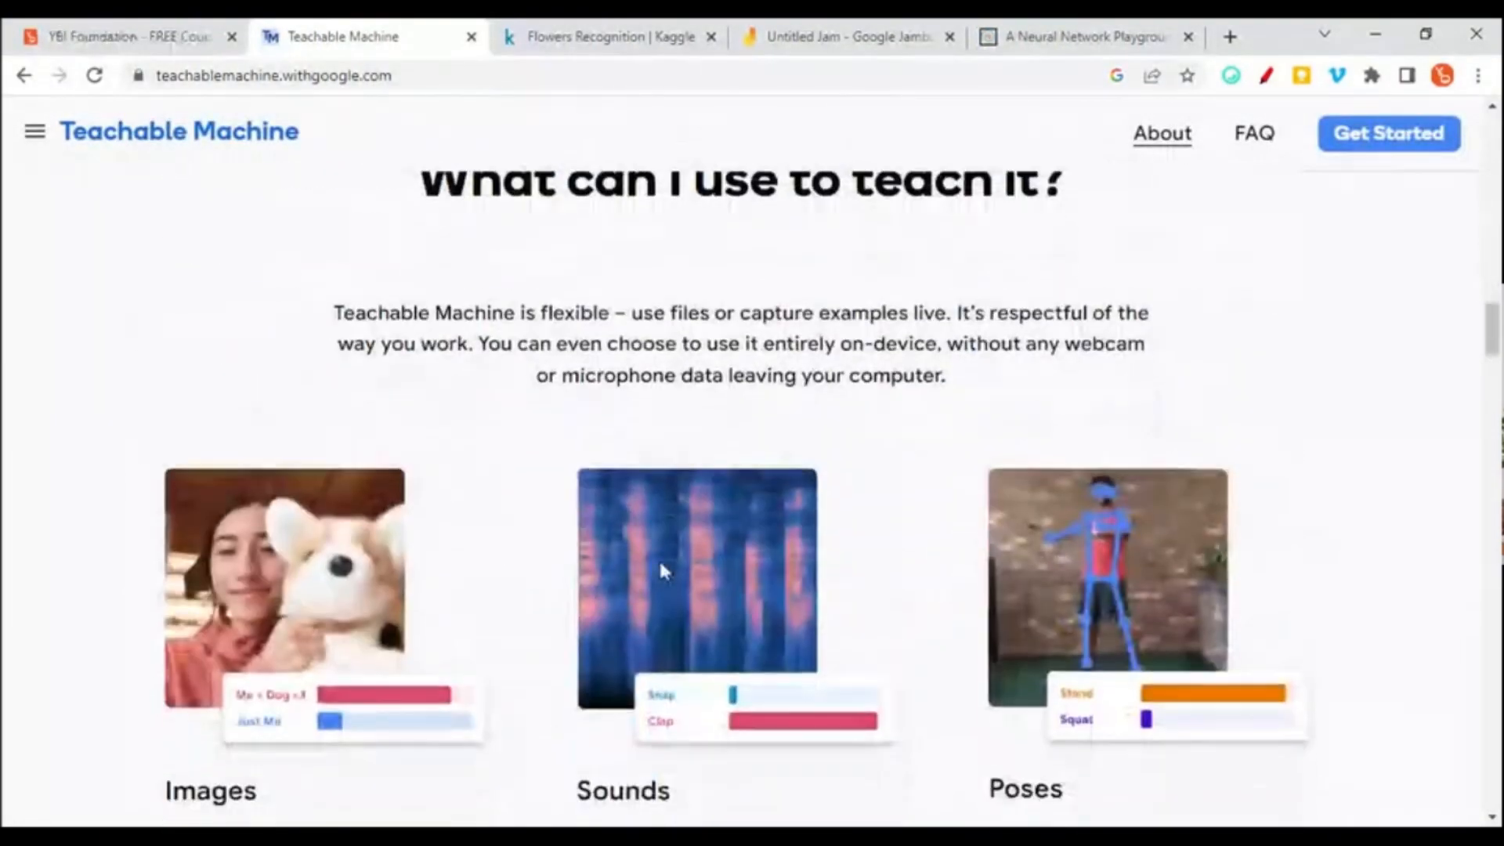
{"action": "left_click", "coordinate": [1266, 75]}
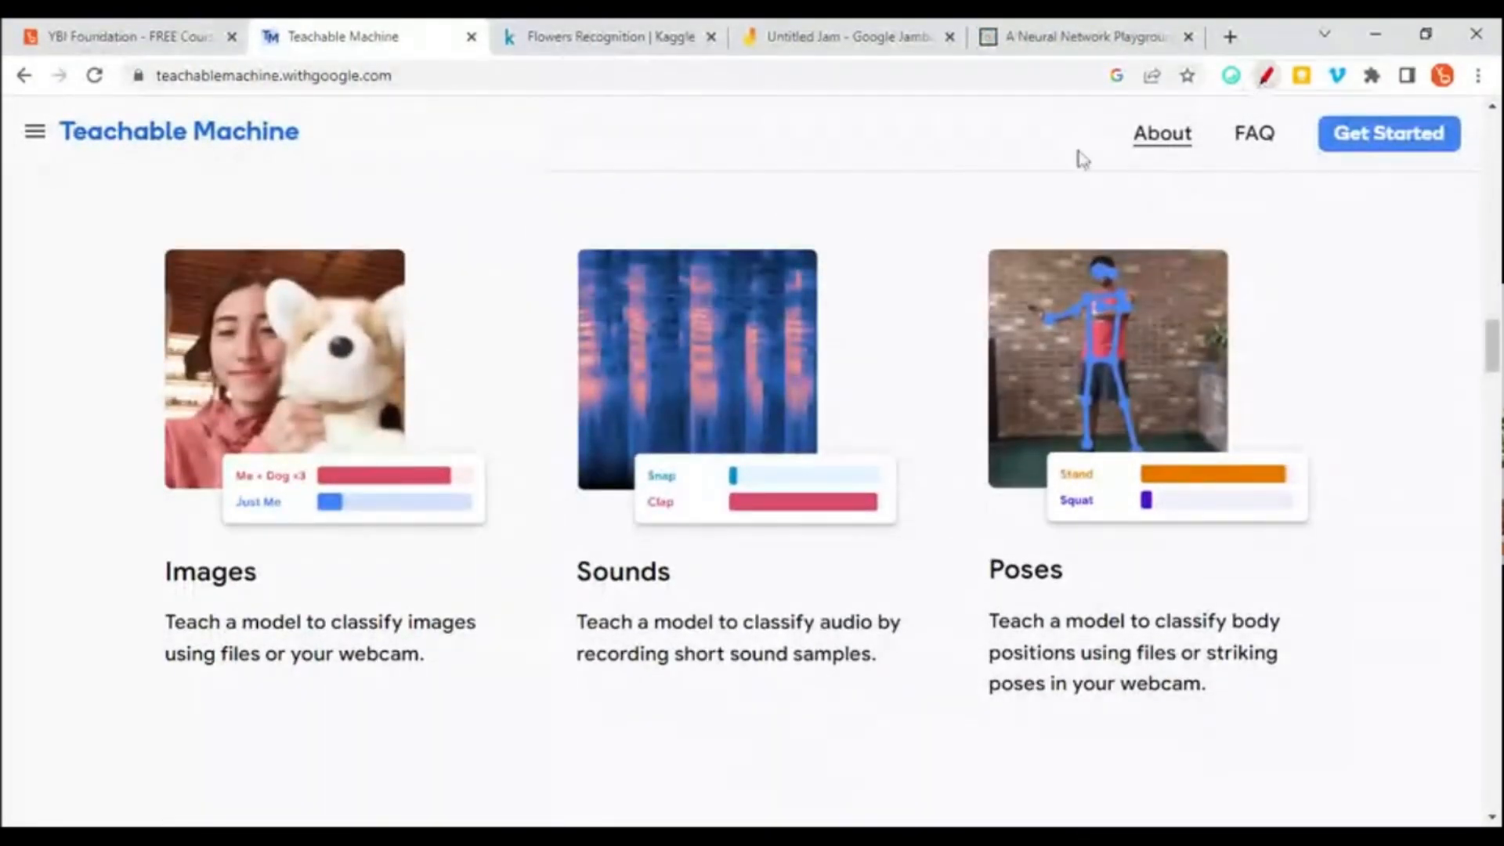
{"action": "mouse_move", "coordinate": [159, 590]}
{"action": "left_mouse_down"}
{"action": "mouse_move", "coordinate": [174, 592]}
{"action": "mouse_move", "coordinate": [152, 607]}
{"action": "mouse_move", "coordinate": [292, 594]}
{"action": "left_mouse_up"}
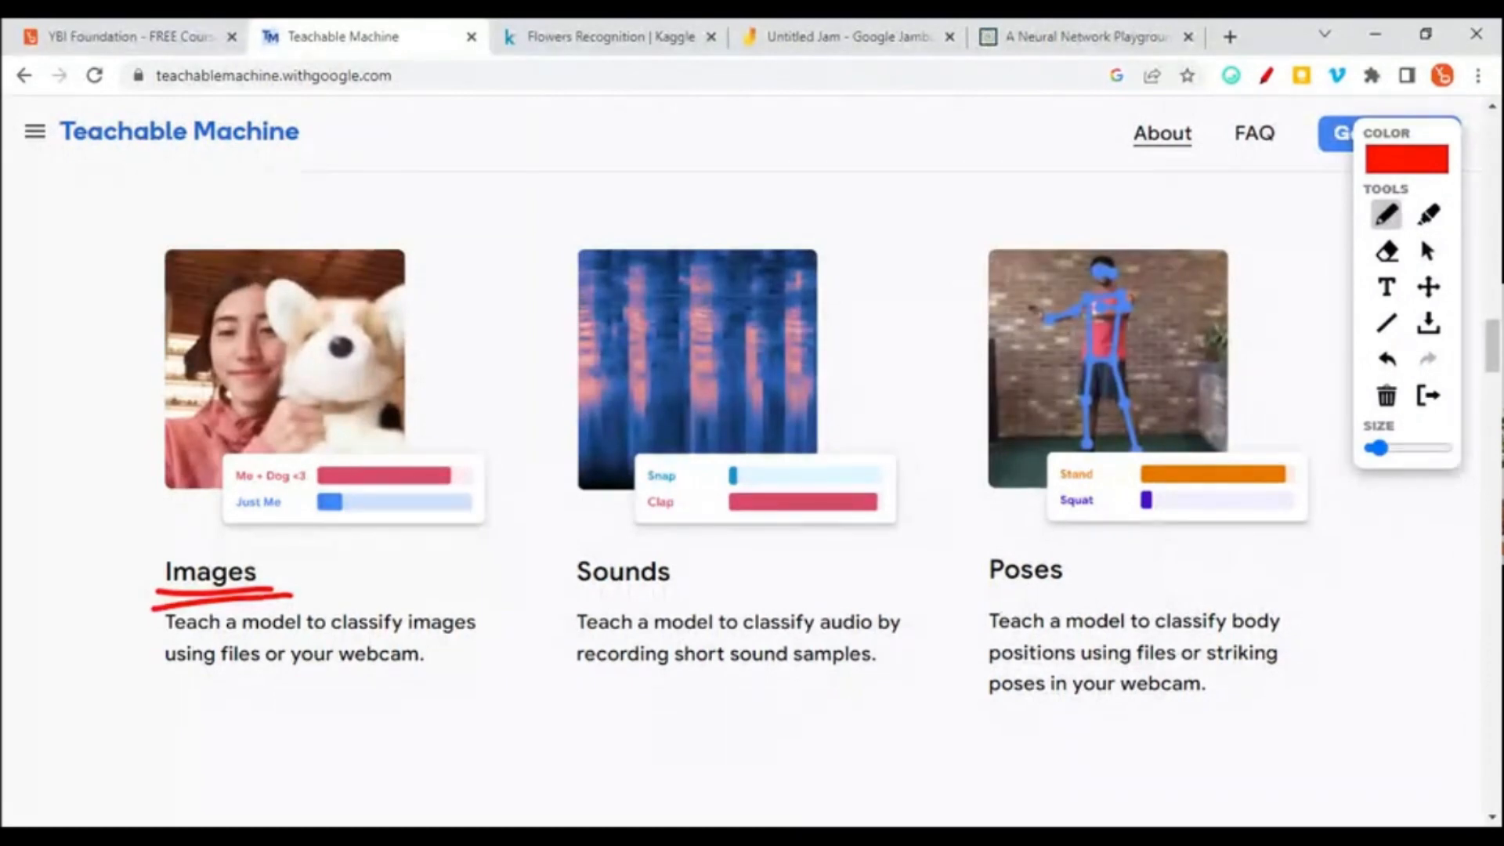
- Draw a red arrow to the Images picture and handwrite an underlined "Restriction" beside it
{"action": "left_click_drag", "start_coordinate": [101, 153], "coordinate": [168, 232]}
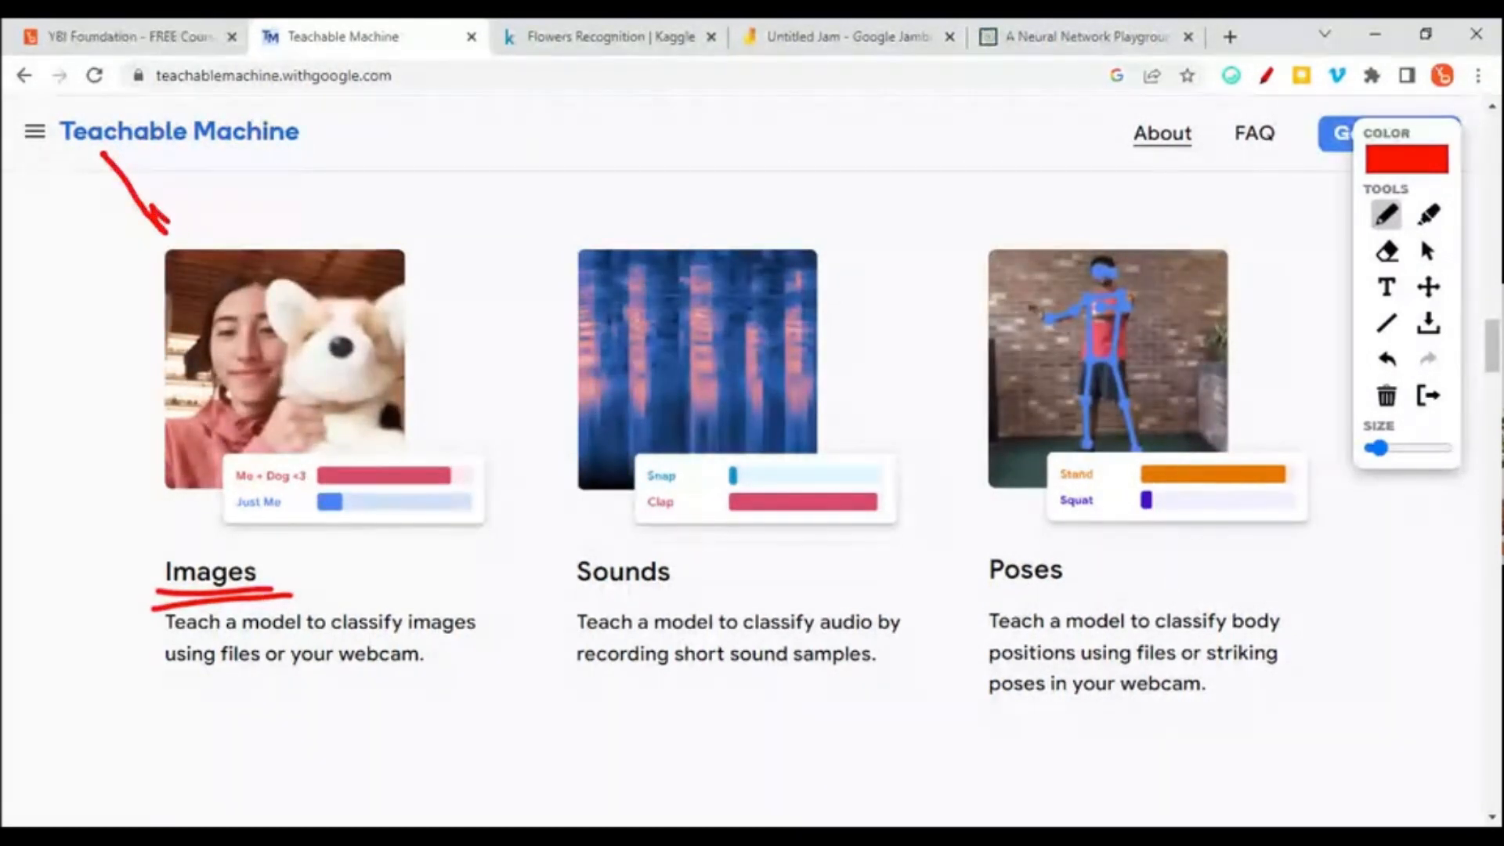
{"action": "left_click_drag", "start_coordinate": [228, 192], "coordinate": [222, 229]}
{"action": "left_click_drag", "start_coordinate": [232, 153], "coordinate": [235, 208]}
{"action": "mouse_move", "coordinate": [235, 206]}
{"action": "left_mouse_down"}
{"action": "mouse_move", "coordinate": [307, 205]}
{"action": "mouse_move", "coordinate": [317, 221]}
{"action": "left_mouse_up"}
{"action": "left_click_drag", "start_coordinate": [328, 197], "coordinate": [383, 206]}
{"action": "mouse_move", "coordinate": [423, 156]}
{"action": "left_mouse_down"}
{"action": "mouse_move", "coordinate": [451, 218]}
{"action": "mouse_move", "coordinate": [516, 213]}
{"action": "left_mouse_up"}
{"action": "left_click_drag", "start_coordinate": [340, 232], "coordinate": [473, 223]}
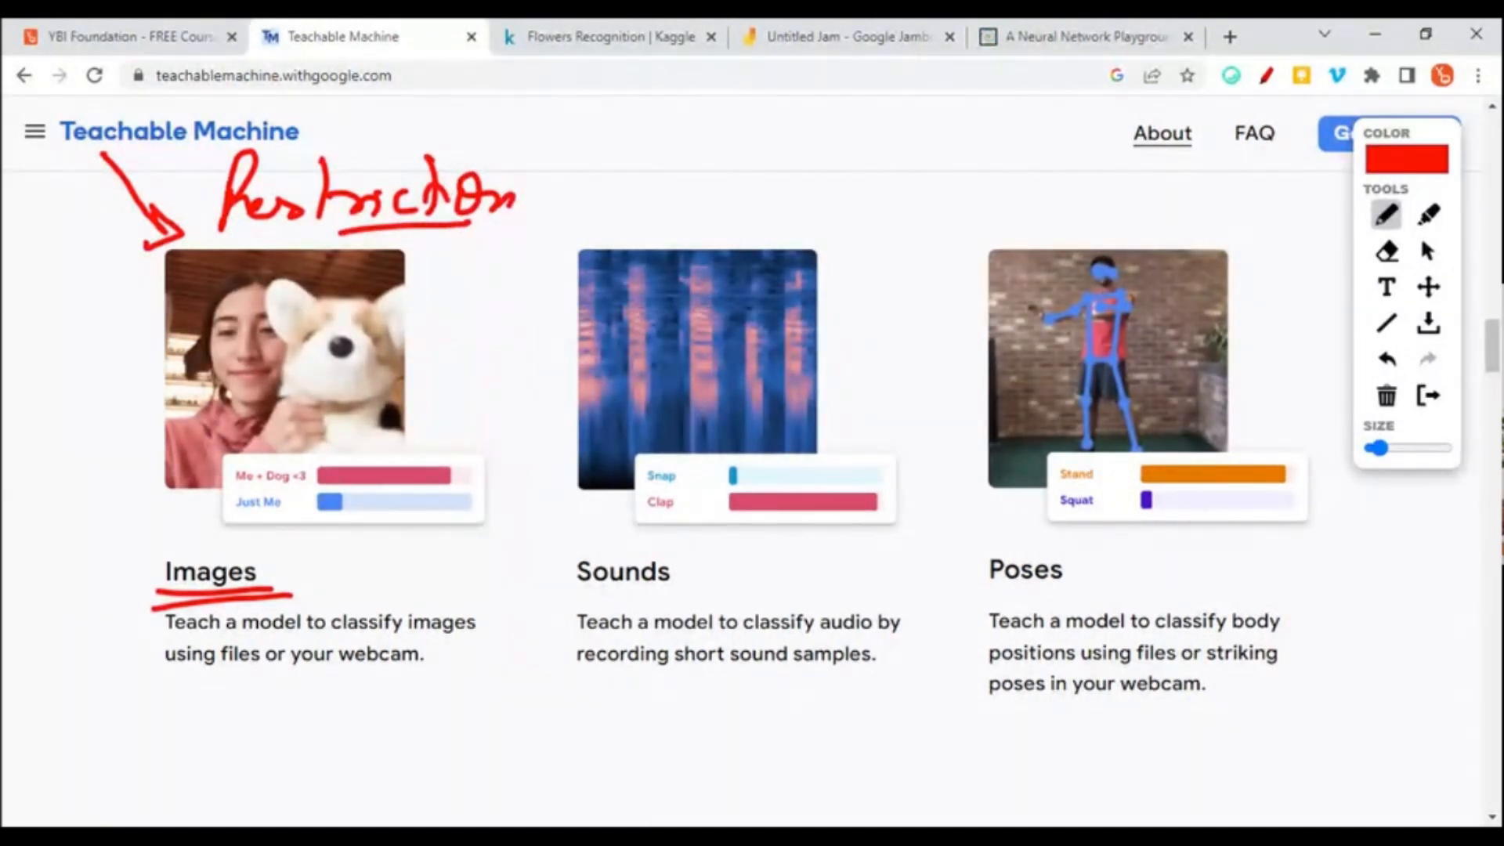
- Handwrite the list "human", "animals", "Cars", "Fashion" and "Agri" above and over the Sounds picture, with a line beneath "Cars"
{"action": "mouse_move", "coordinate": [627, 105]}
{"action": "left_mouse_down"}
{"action": "mouse_move", "coordinate": [641, 158]}
{"action": "mouse_move", "coordinate": [758, 161]}
{"action": "left_mouse_up"}
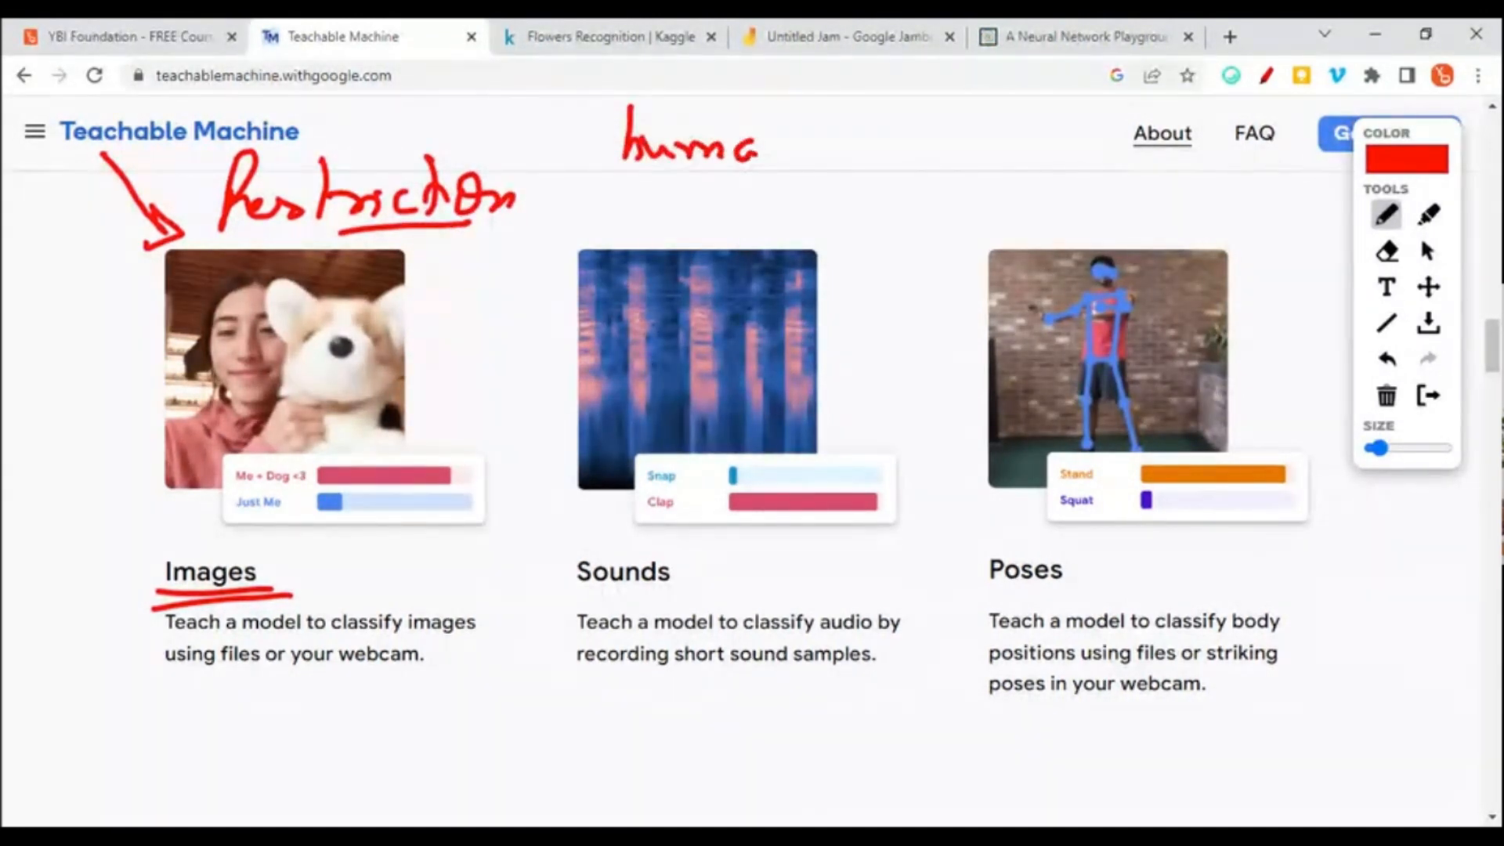
{"action": "left_click_drag", "start_coordinate": [640, 188], "coordinate": [711, 211]}
{"action": "left_click_drag", "start_coordinate": [716, 210], "coordinate": [809, 202]}
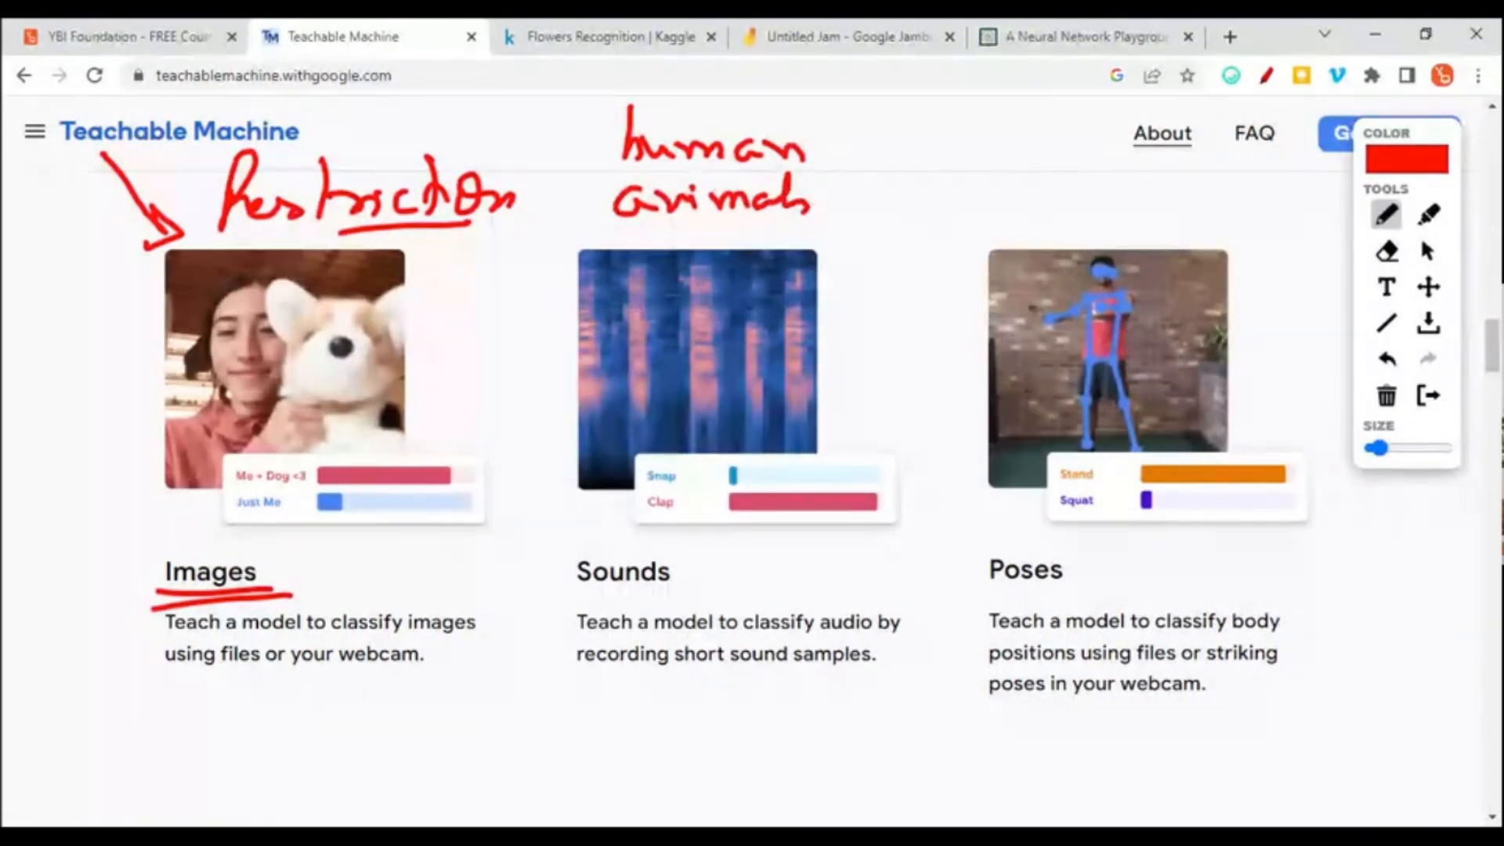
{"action": "left_click_drag", "start_coordinate": [662, 226], "coordinate": [637, 257]}
{"action": "left_click_drag", "start_coordinate": [674, 239], "coordinate": [711, 229]}
{"action": "left_click_drag", "start_coordinate": [754, 242], "coordinate": [744, 253]}
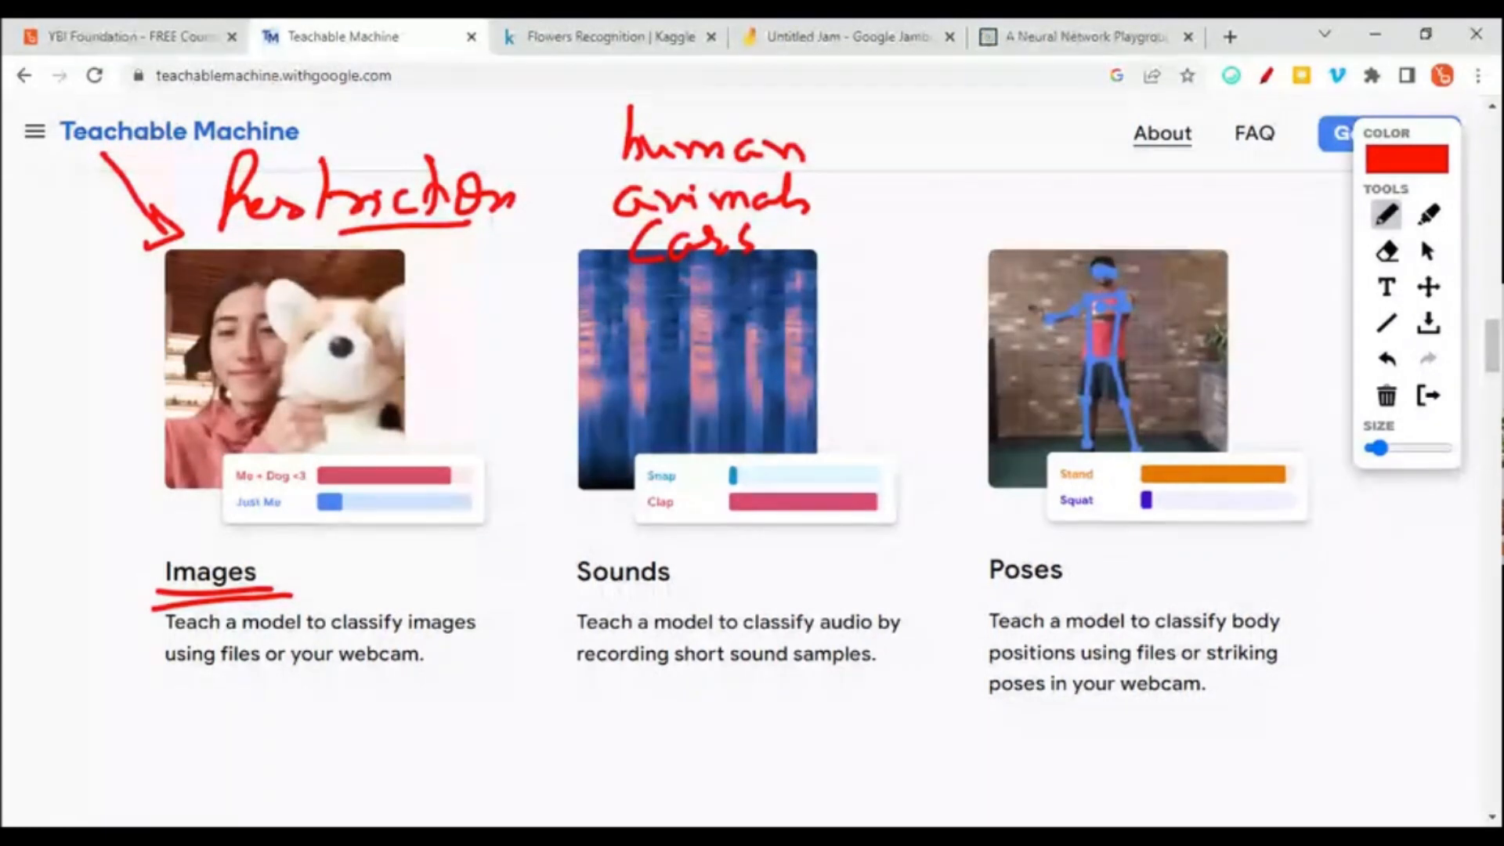
{"action": "left_click_drag", "start_coordinate": [630, 296], "coordinate": [690, 284]}
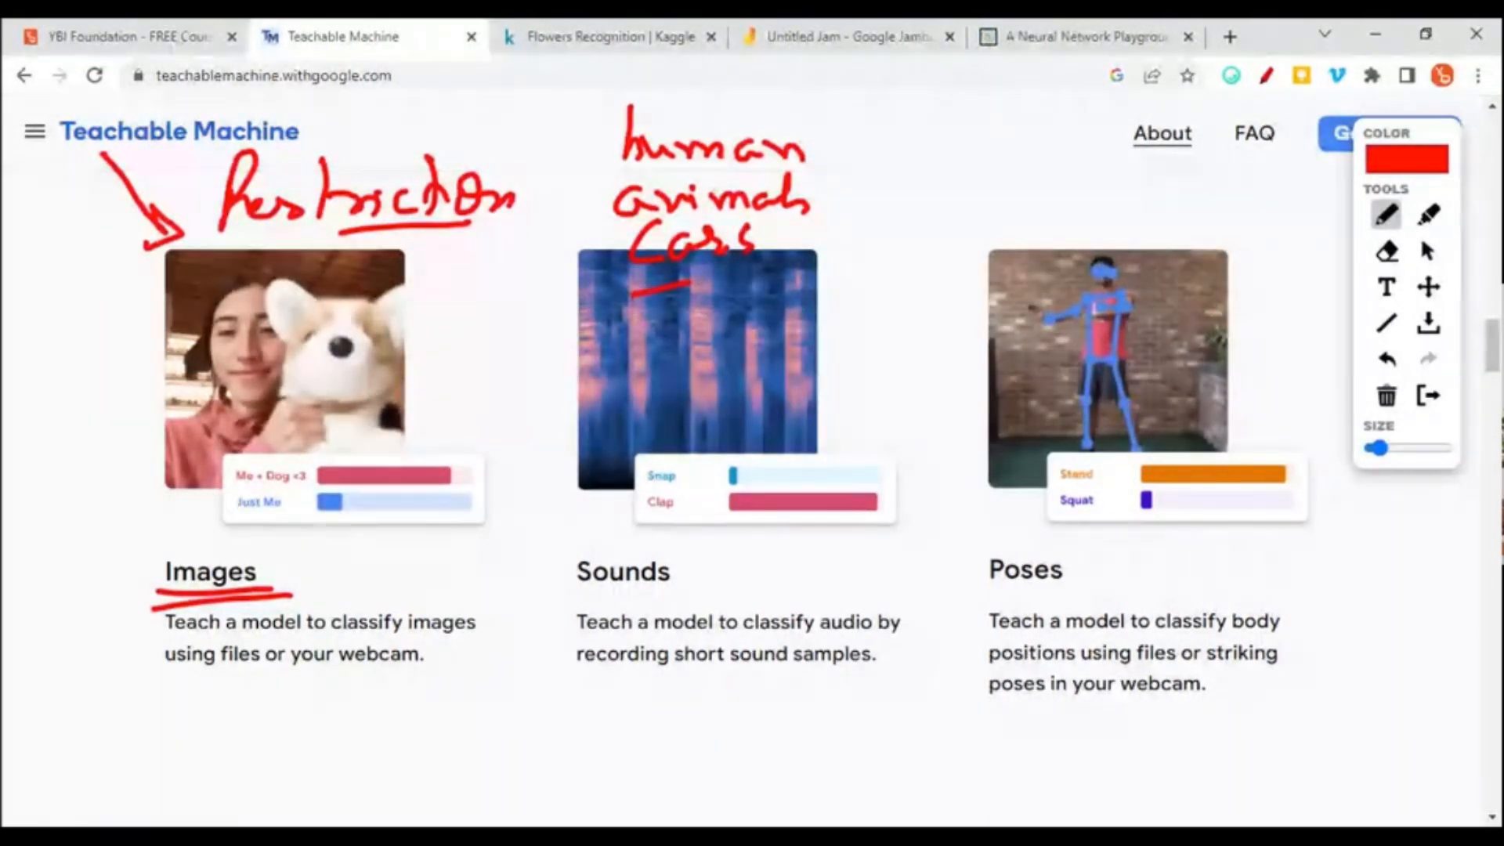
{"action": "mouse_move", "coordinate": [651, 315]}
{"action": "left_mouse_down"}
{"action": "mouse_move", "coordinate": [645, 384]}
{"action": "mouse_move", "coordinate": [709, 356]}
{"action": "mouse_move", "coordinate": [704, 378]}
{"action": "mouse_move", "coordinate": [842, 361]}
{"action": "left_mouse_up"}
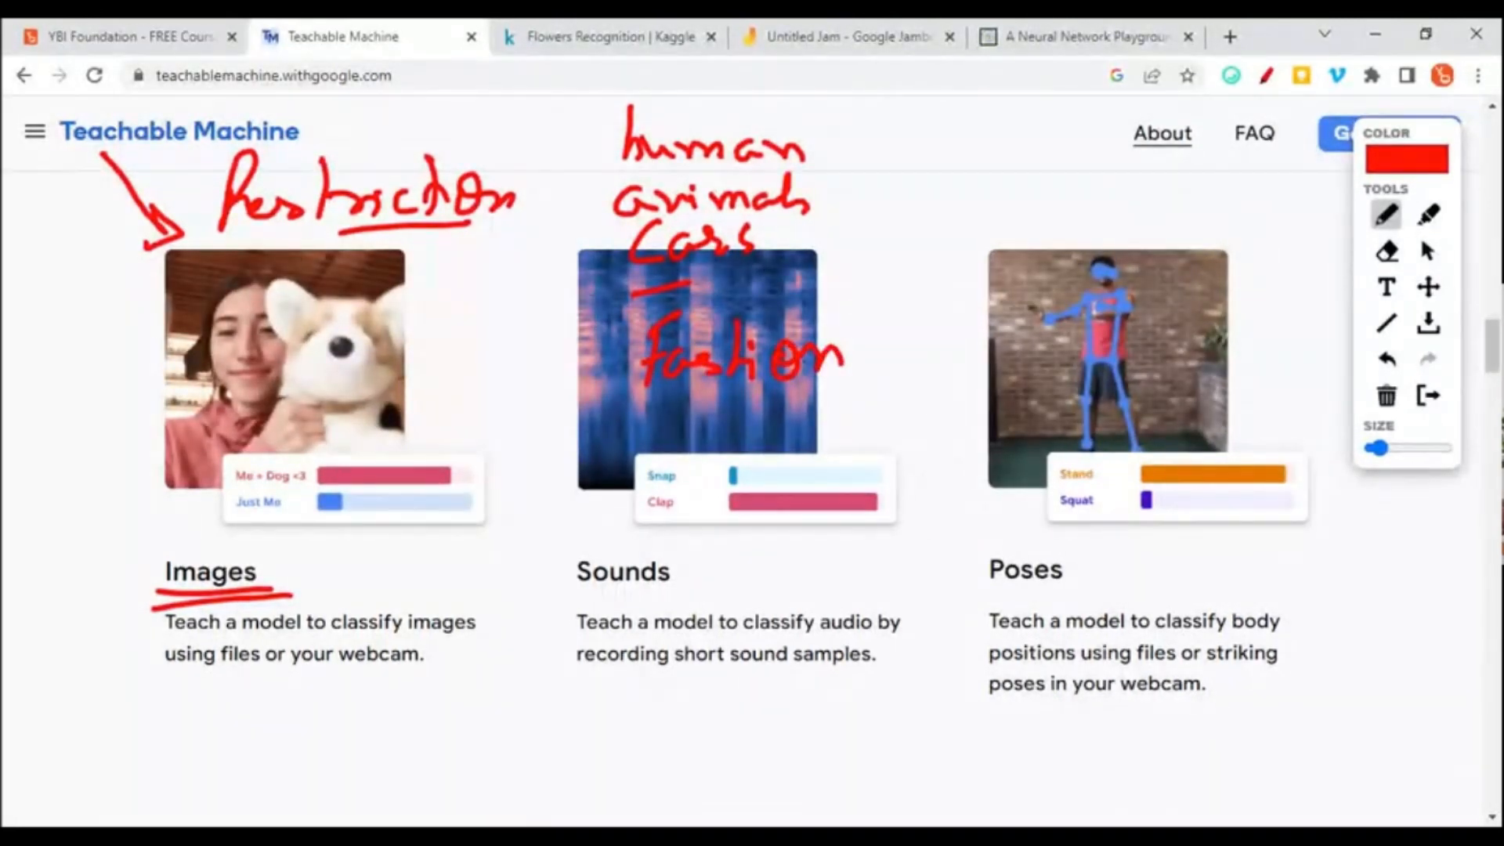
{"action": "mouse_move", "coordinate": [649, 413]}
{"action": "left_mouse_down"}
{"action": "mouse_move", "coordinate": [646, 443]}
{"action": "mouse_move", "coordinate": [677, 438]}
{"action": "mouse_move", "coordinate": [693, 474]}
{"action": "mouse_move", "coordinate": [756, 427]}
{"action": "left_mouse_up"}
- Draw five check marks down the side of the handwritten list, and clear all annotations from the page
{"action": "left_click_drag", "start_coordinate": [601, 144], "coordinate": [601, 159]}
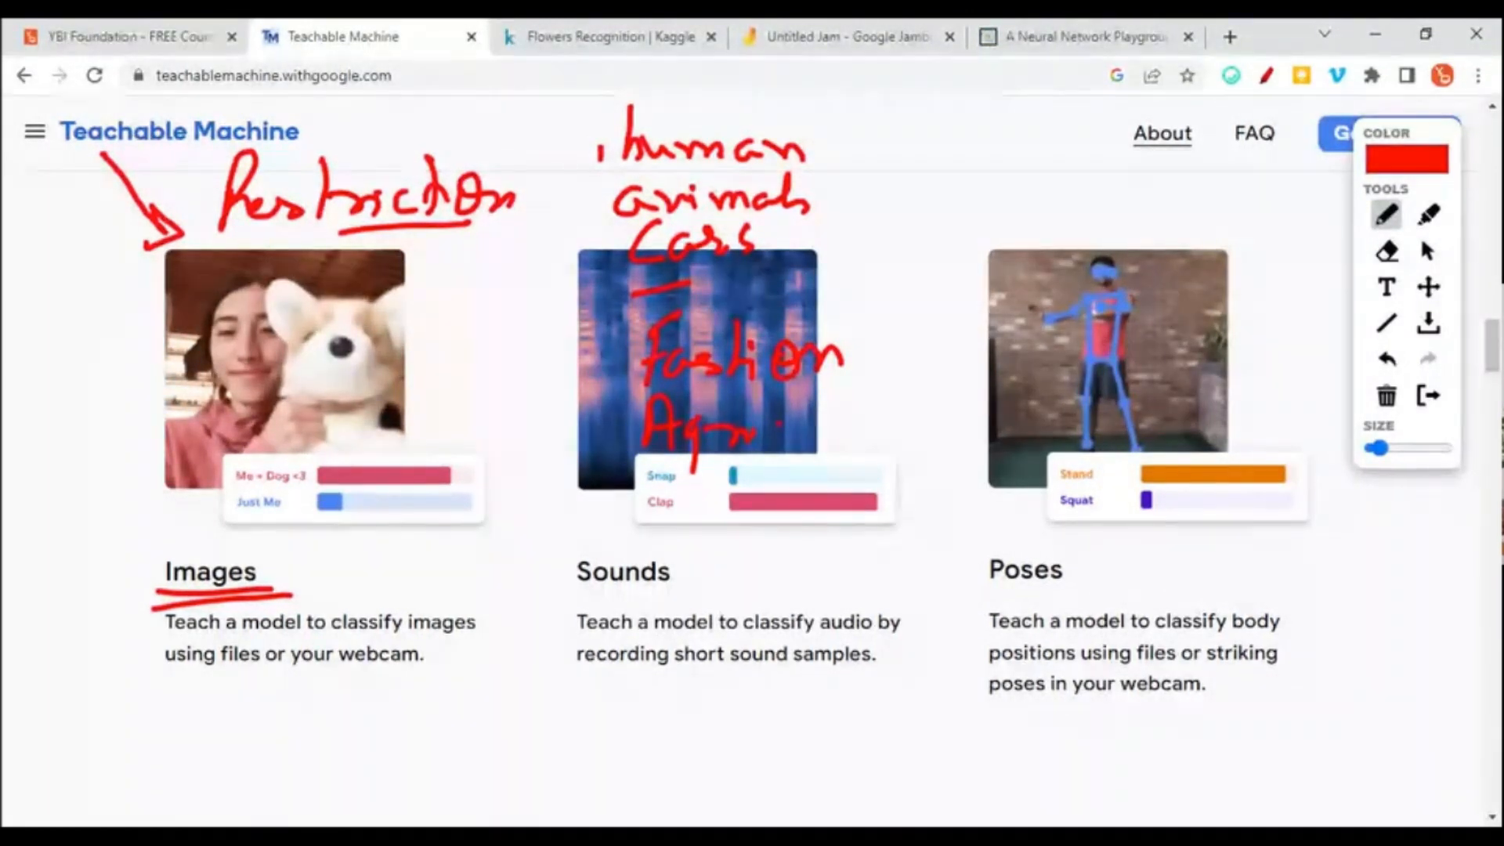
{"action": "left_click_drag", "start_coordinate": [567, 139], "coordinate": [625, 154]}
{"action": "left_click_drag", "start_coordinate": [577, 203], "coordinate": [620, 196]}
{"action": "left_click_drag", "start_coordinate": [577, 264], "coordinate": [625, 252]}
{"action": "left_click_drag", "start_coordinate": [572, 322], "coordinate": [618, 318]}
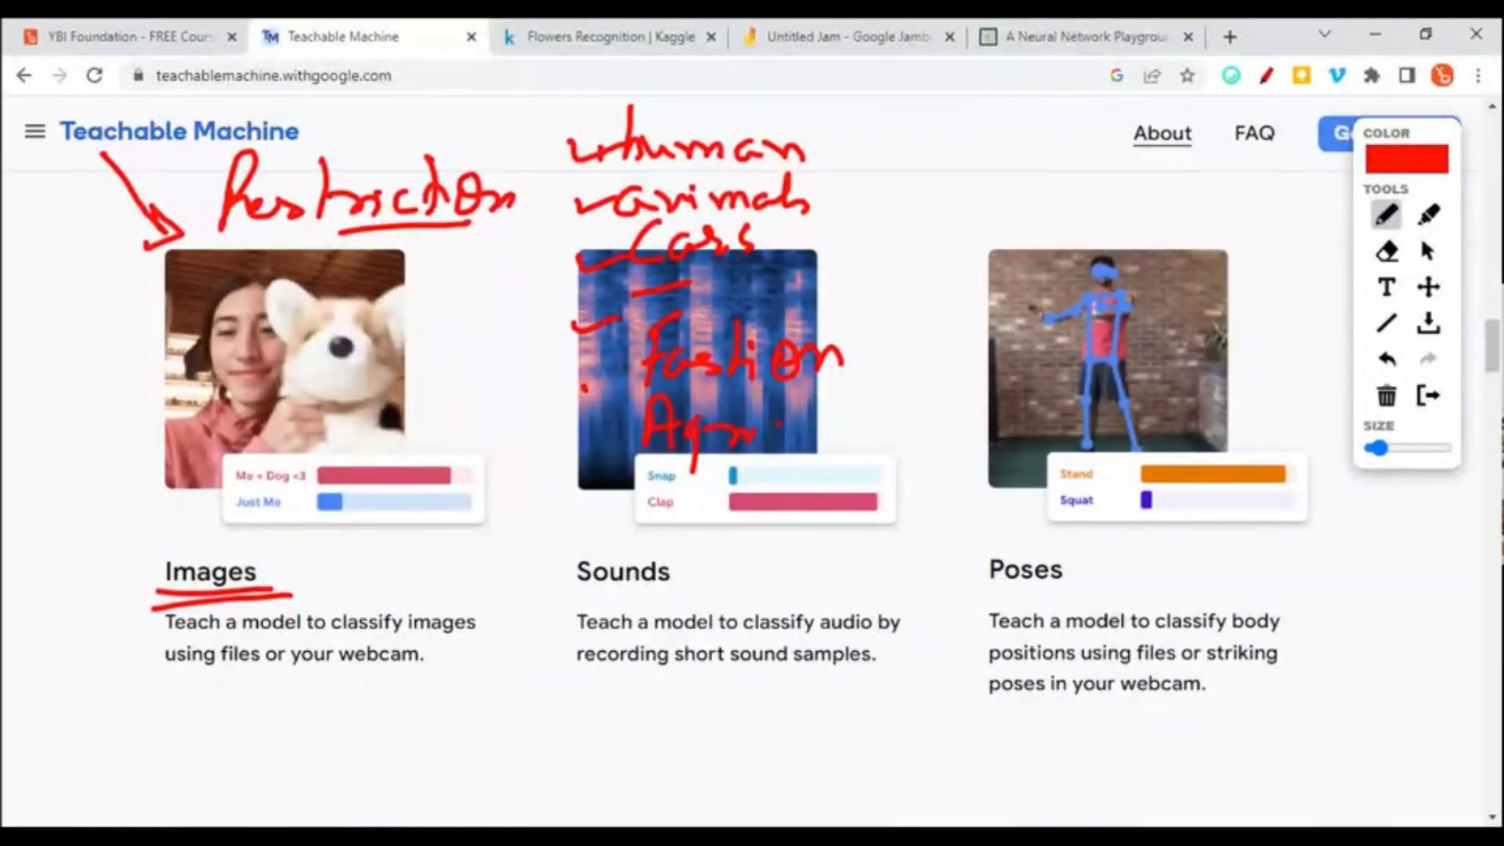
{"action": "left_click_drag", "start_coordinate": [581, 377], "coordinate": [626, 371]}
{"action": "left_click", "coordinate": [1389, 398]}
{"action": "left_click", "coordinate": [1426, 396]}
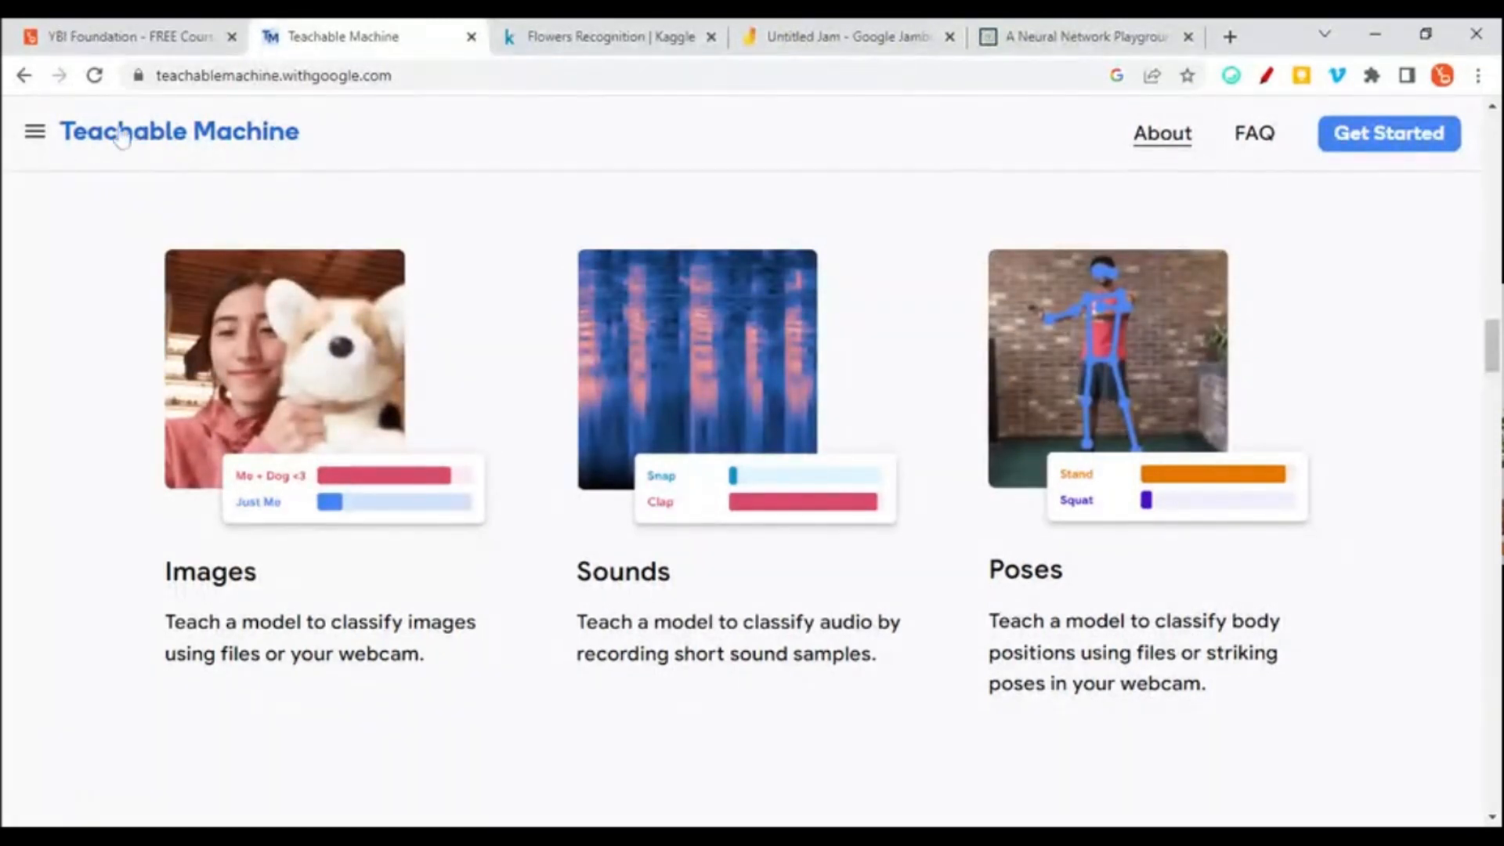
- Start a new project in Teachable Machine
{"action": "left_click", "coordinate": [166, 136]}
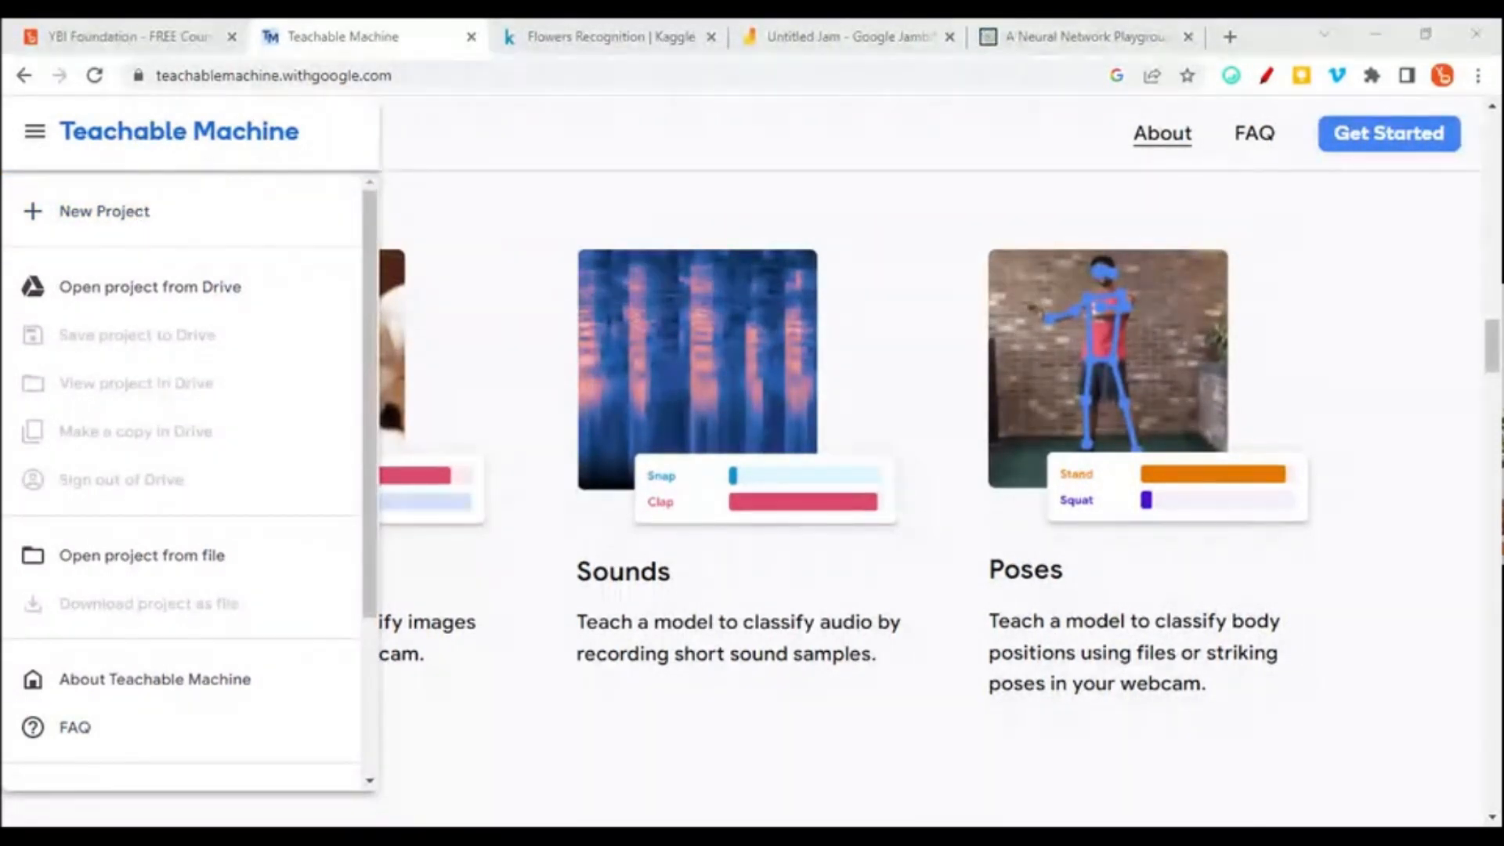
{"action": "left_click", "coordinate": [142, 212]}
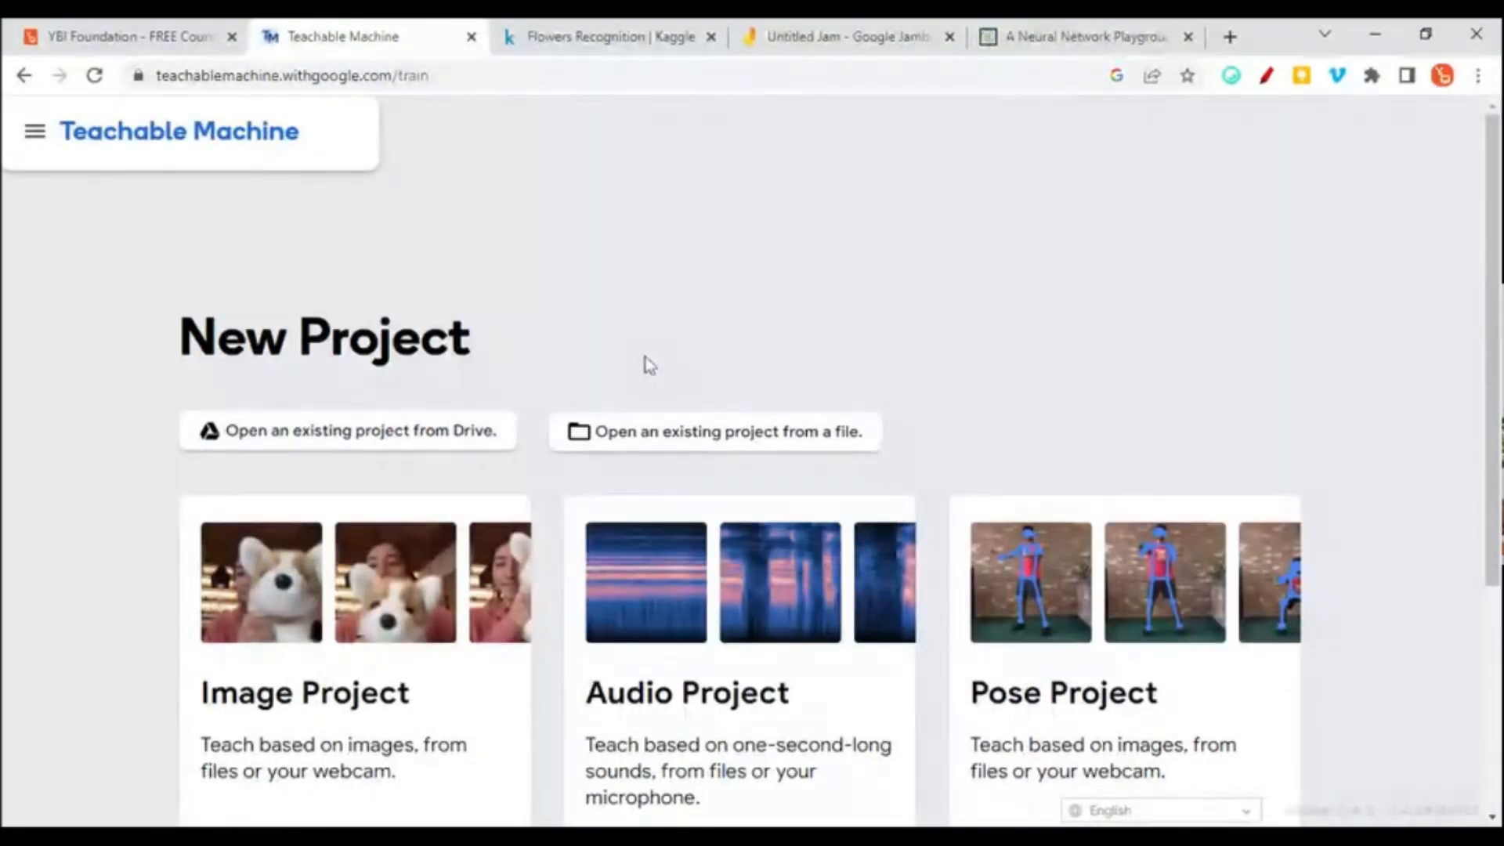
- Outline both options for opening an existing project in red and underline the Image, Audio and Pose Project titles, finishing by closing the annotation tools
{"action": "scroll", "coordinate": [647, 357], "scroll_direction": "down", "scroll_amount": 1}
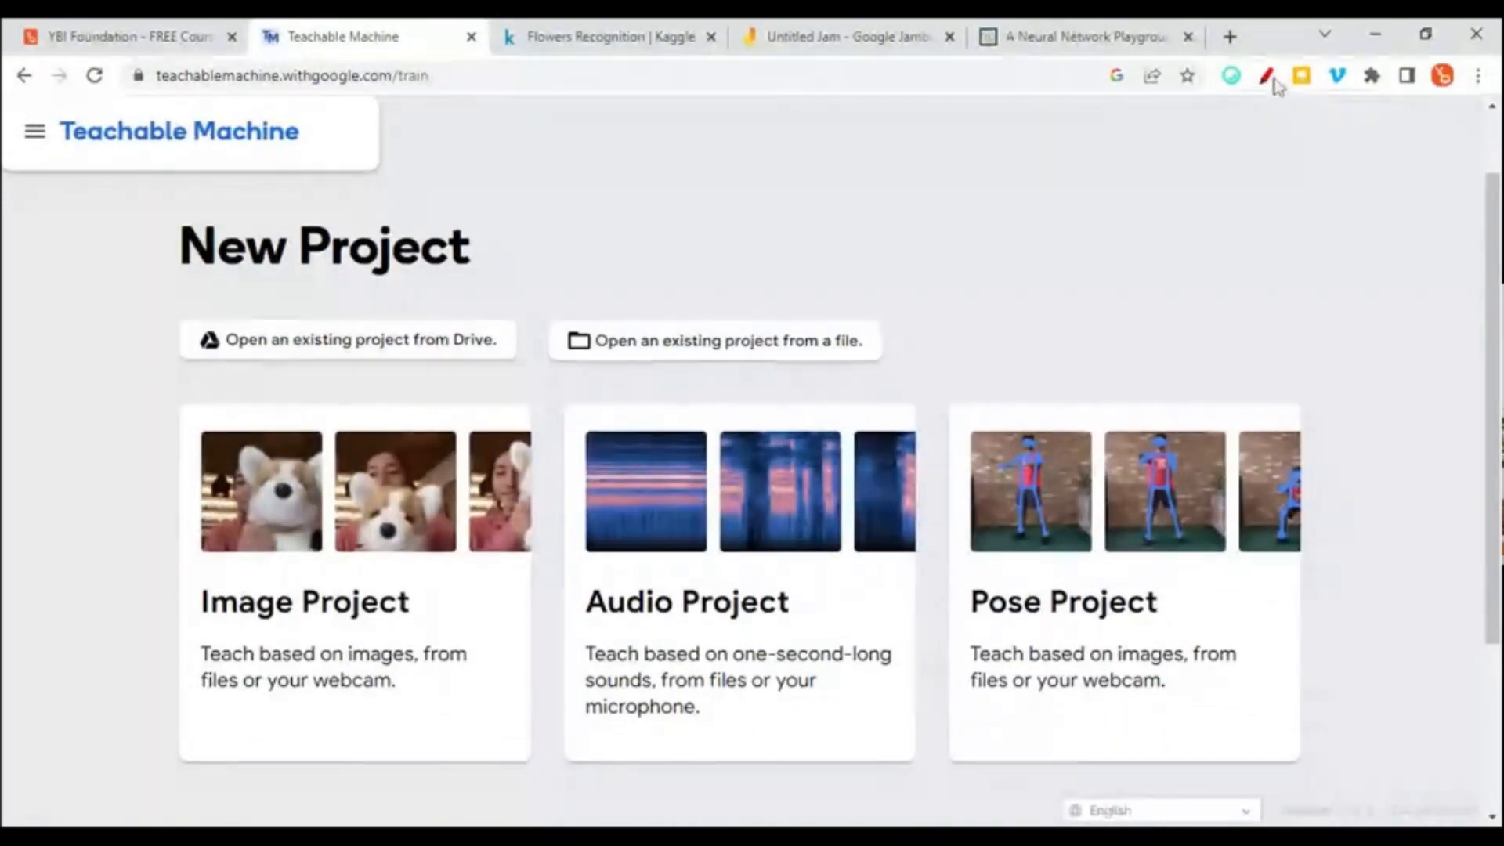
{"action": "left_click", "coordinate": [1267, 75]}
{"action": "mouse_move", "coordinate": [188, 365]}
{"action": "left_mouse_down"}
{"action": "mouse_move", "coordinate": [396, 380]}
{"action": "mouse_move", "coordinate": [514, 365]}
{"action": "mouse_move", "coordinate": [427, 296]}
{"action": "mouse_move", "coordinate": [198, 287]}
{"action": "mouse_move", "coordinate": [176, 361]}
{"action": "mouse_move", "coordinate": [188, 374]}
{"action": "left_mouse_up"}
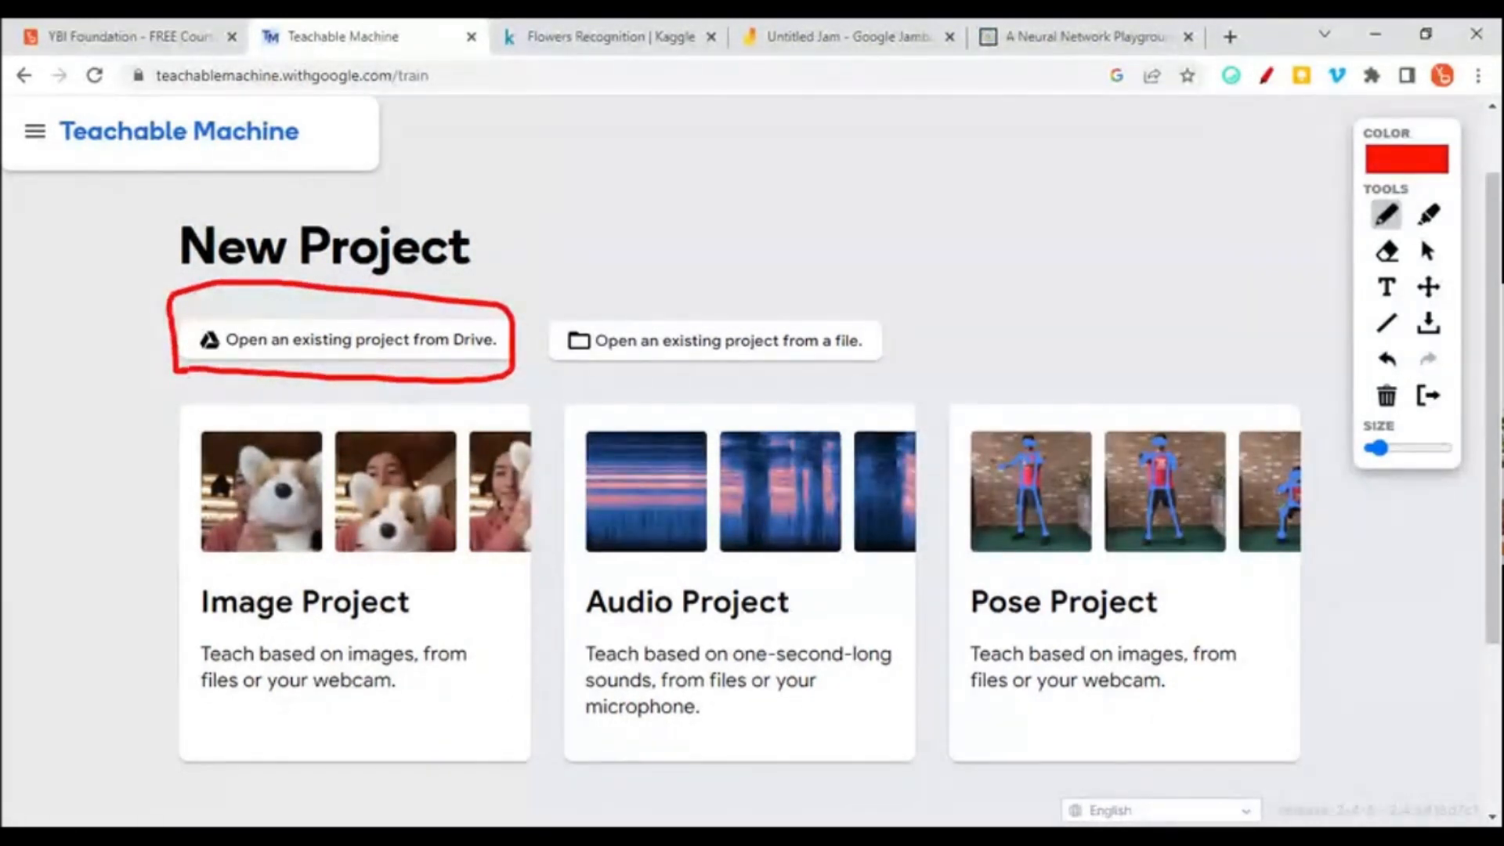
{"action": "mouse_move", "coordinate": [557, 373]}
{"action": "left_mouse_down"}
{"action": "mouse_move", "coordinate": [789, 375]}
{"action": "mouse_move", "coordinate": [900, 337]}
{"action": "mouse_move", "coordinate": [689, 288]}
{"action": "mouse_move", "coordinate": [539, 368]}
{"action": "left_mouse_up"}
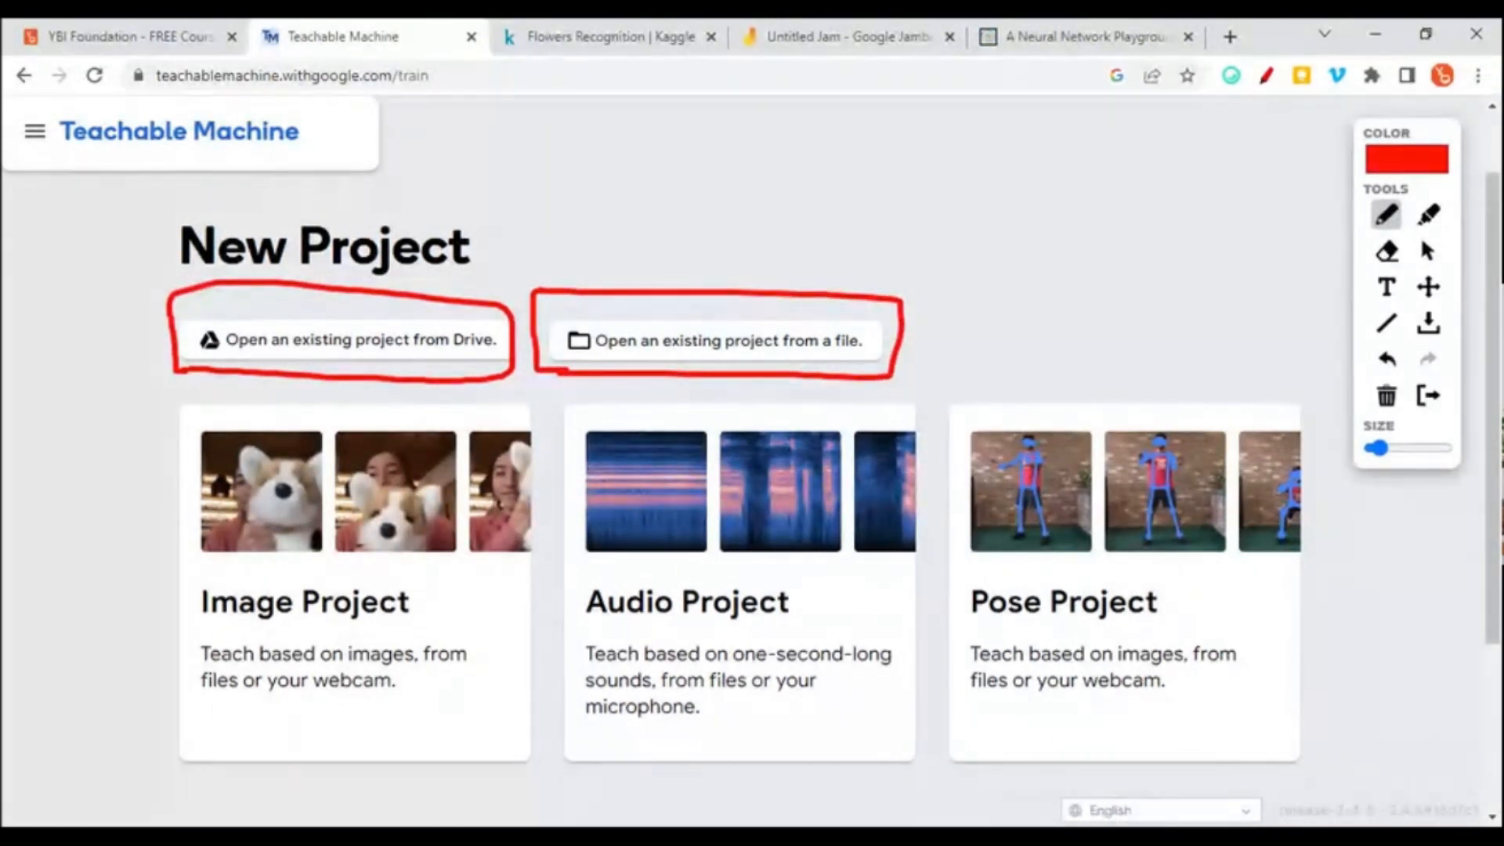
{"action": "left_click_drag", "start_coordinate": [214, 625], "coordinate": [397, 621]}
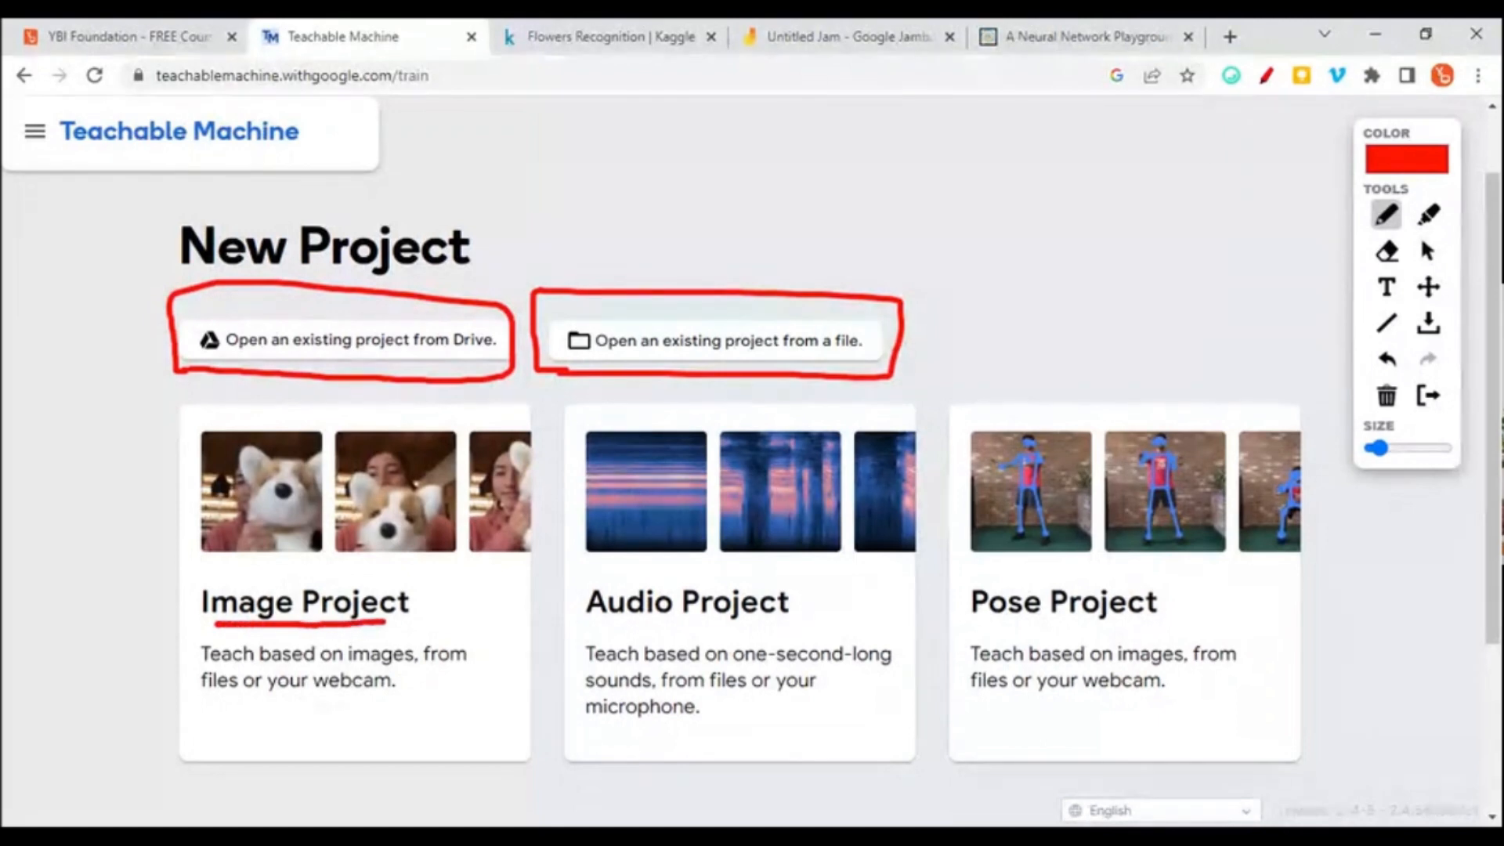
{"action": "left_click_drag", "start_coordinate": [597, 621], "coordinate": [762, 625]}
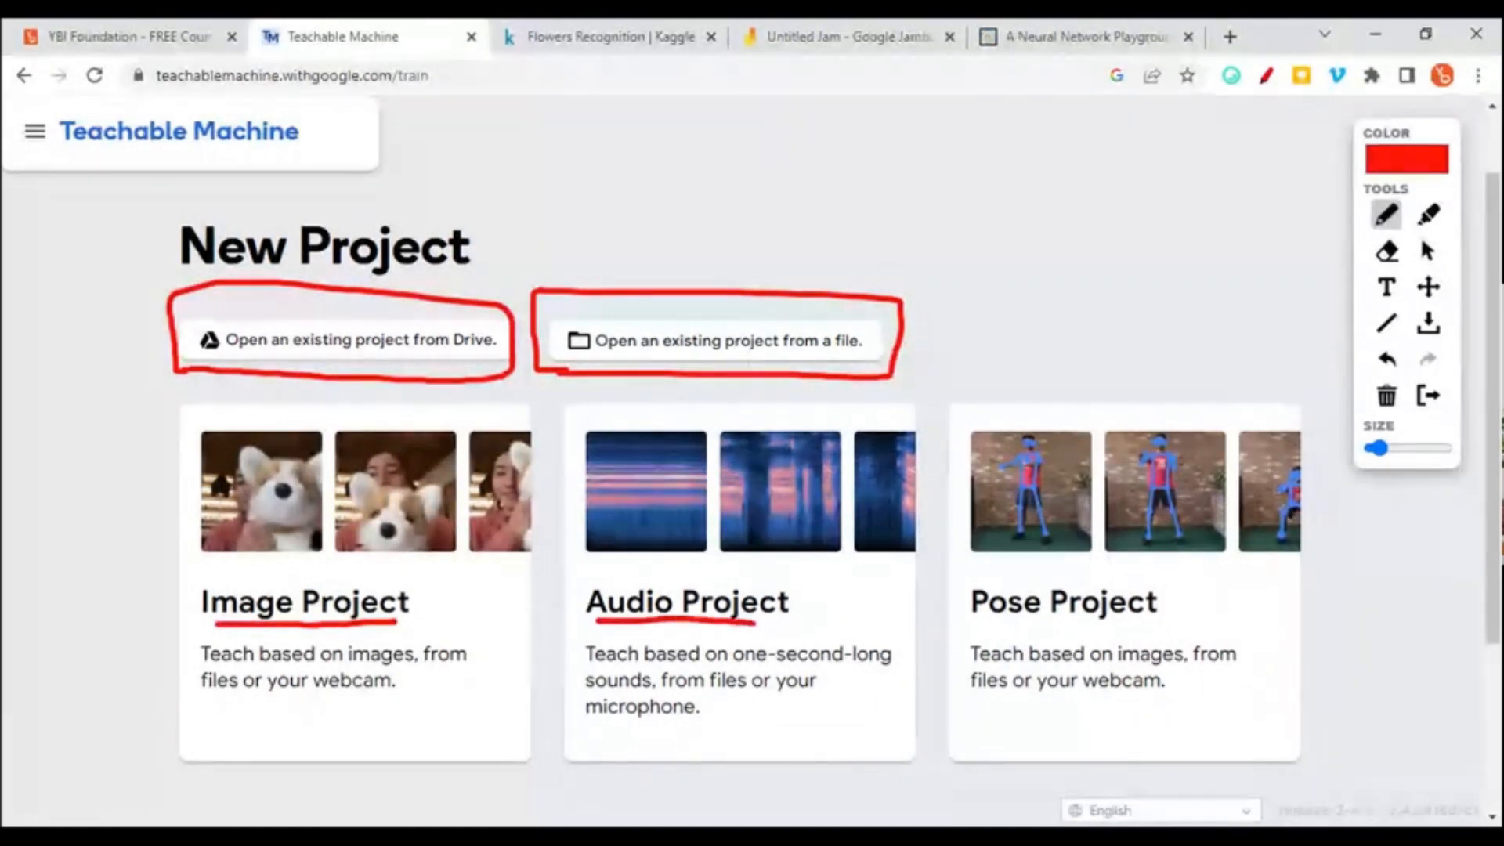
{"action": "left_click_drag", "start_coordinate": [995, 631], "coordinate": [1081, 632]}
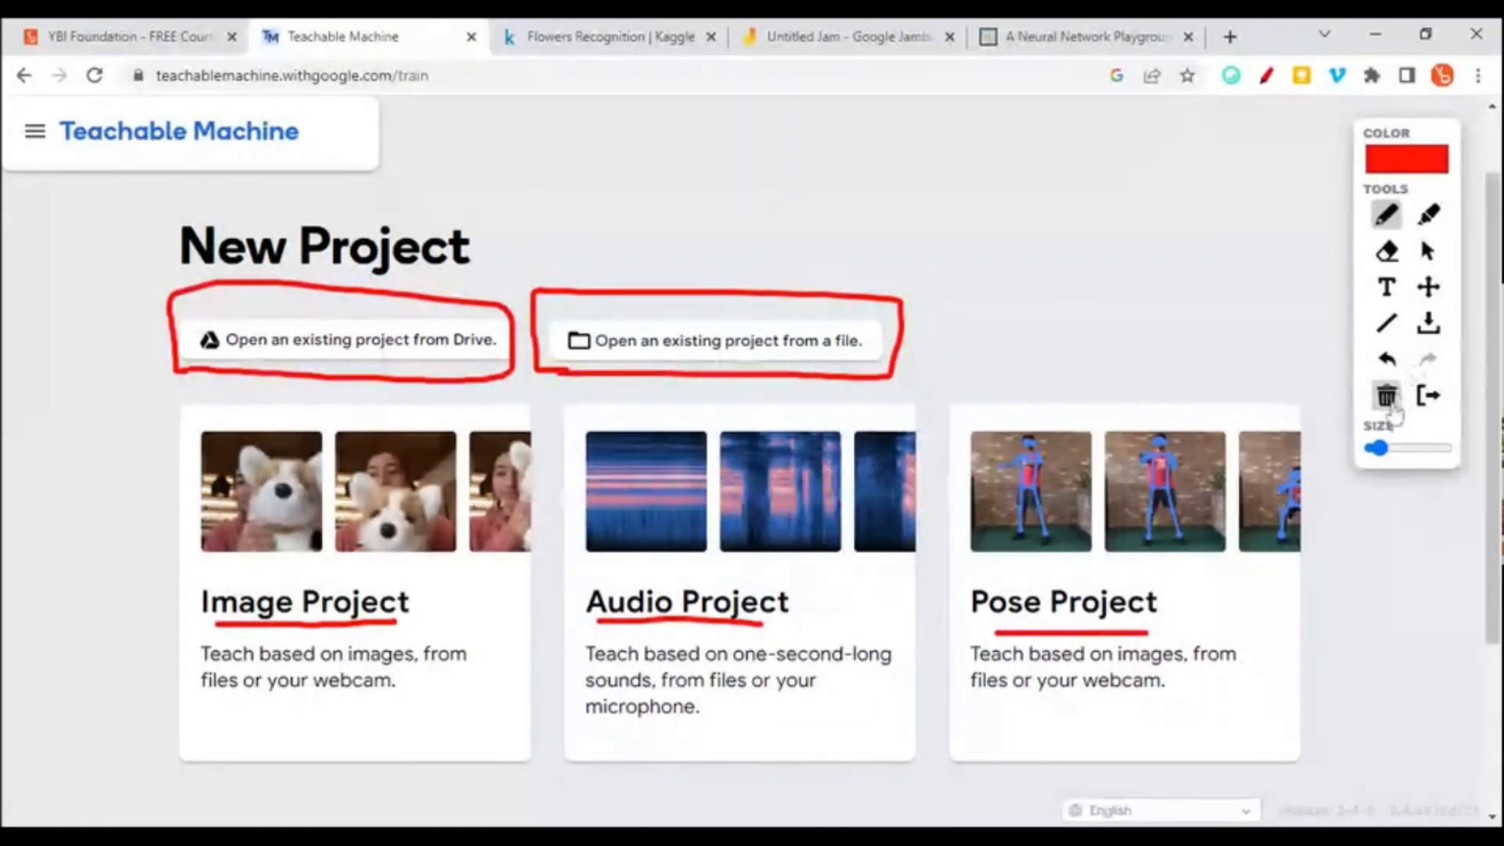
{"action": "left_click", "coordinate": [1428, 395]}
- Create a new image project with the embedded image model
{"action": "scroll", "coordinate": [849, 481], "scroll_direction": "down", "scroll_amount": 3}
{"action": "scroll", "coordinate": [848, 481], "scroll_direction": "up", "scroll_amount": 1}
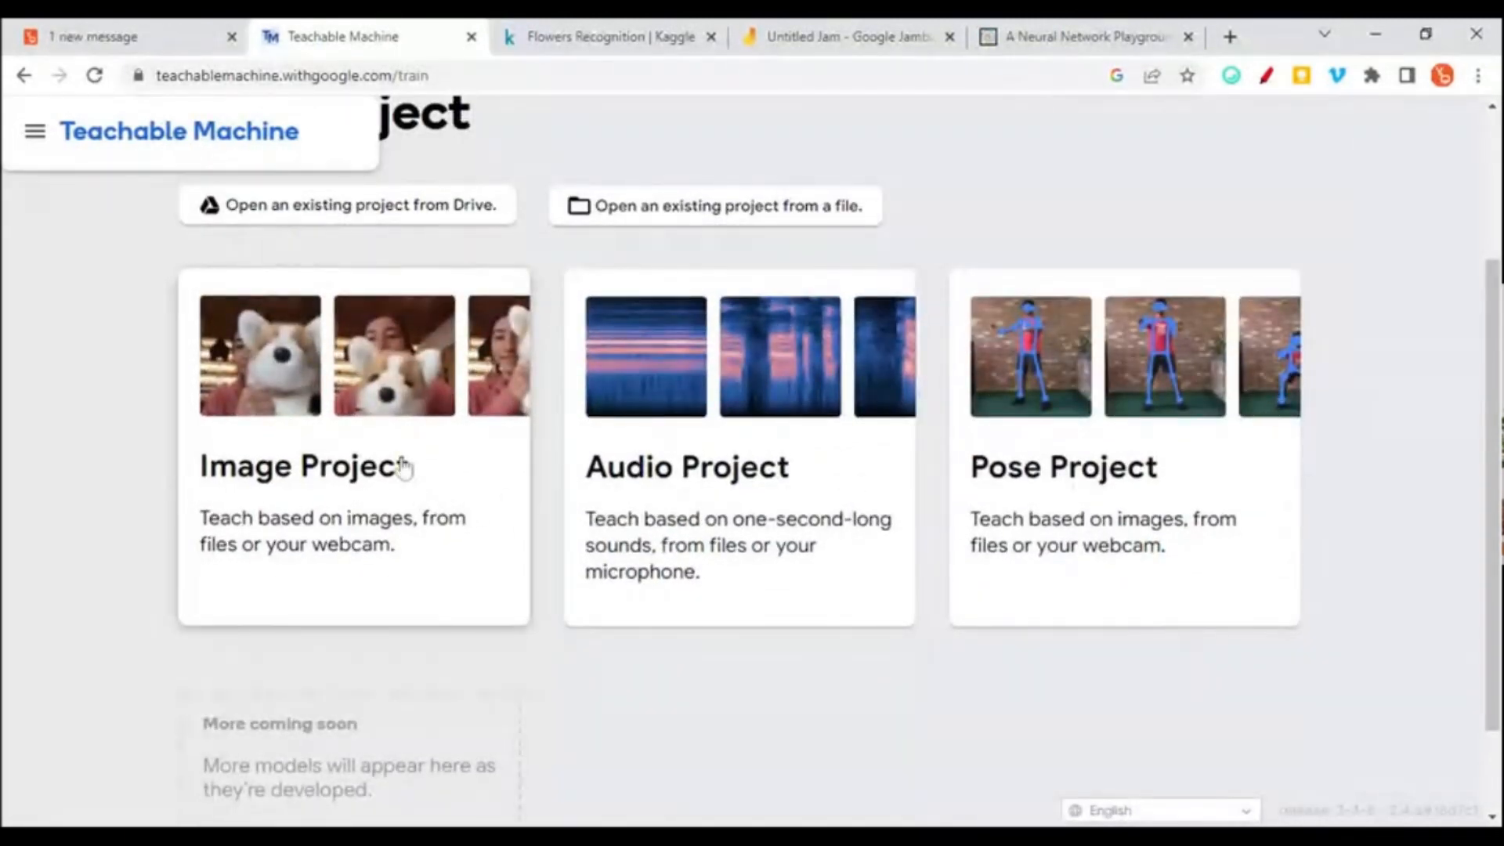
{"action": "left_click", "coordinate": [376, 473]}
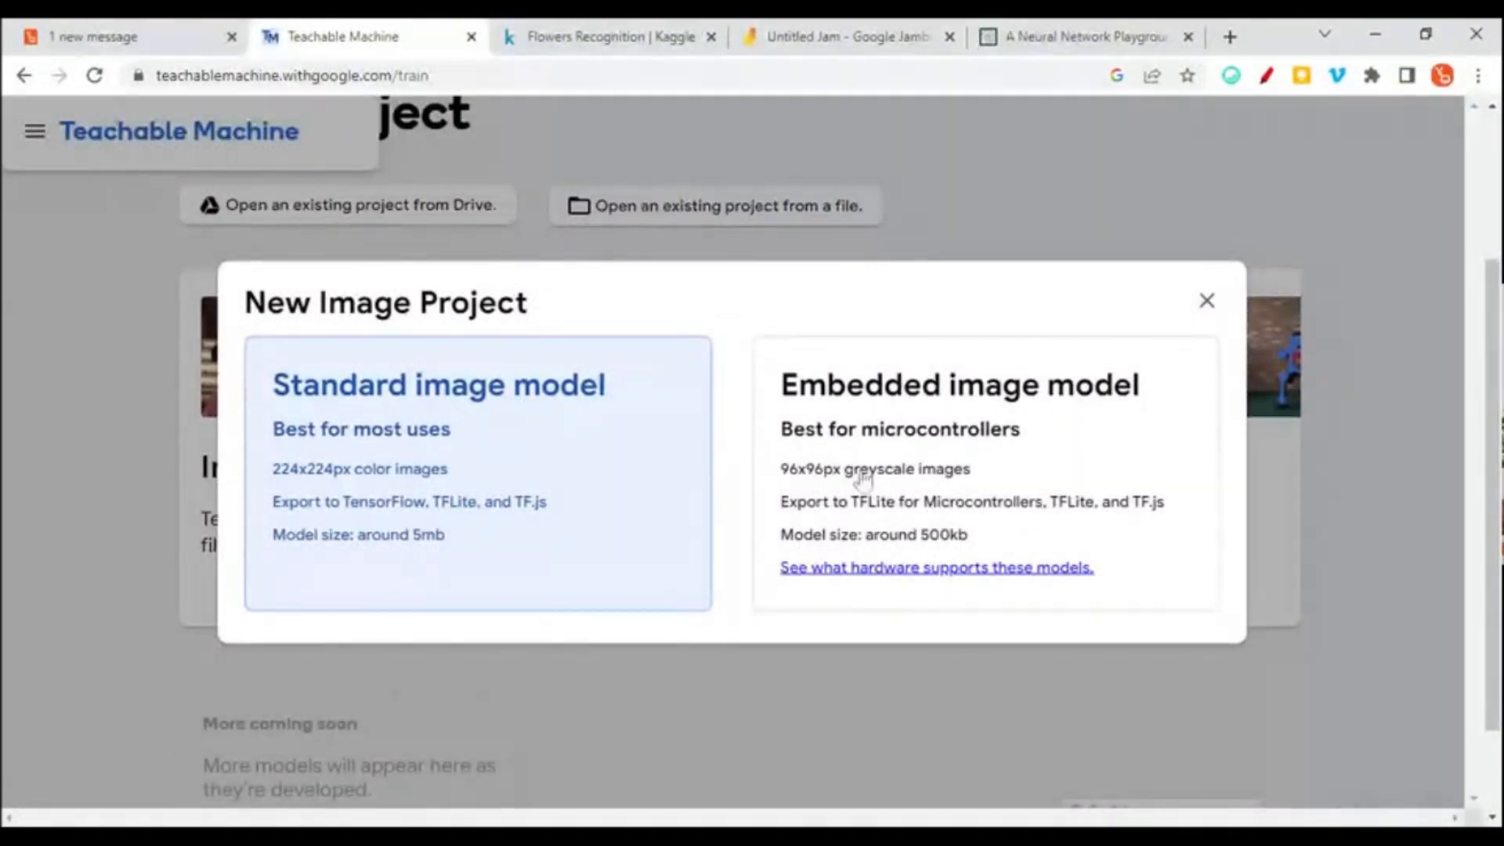
{"action": "left_click", "coordinate": [922, 470]}
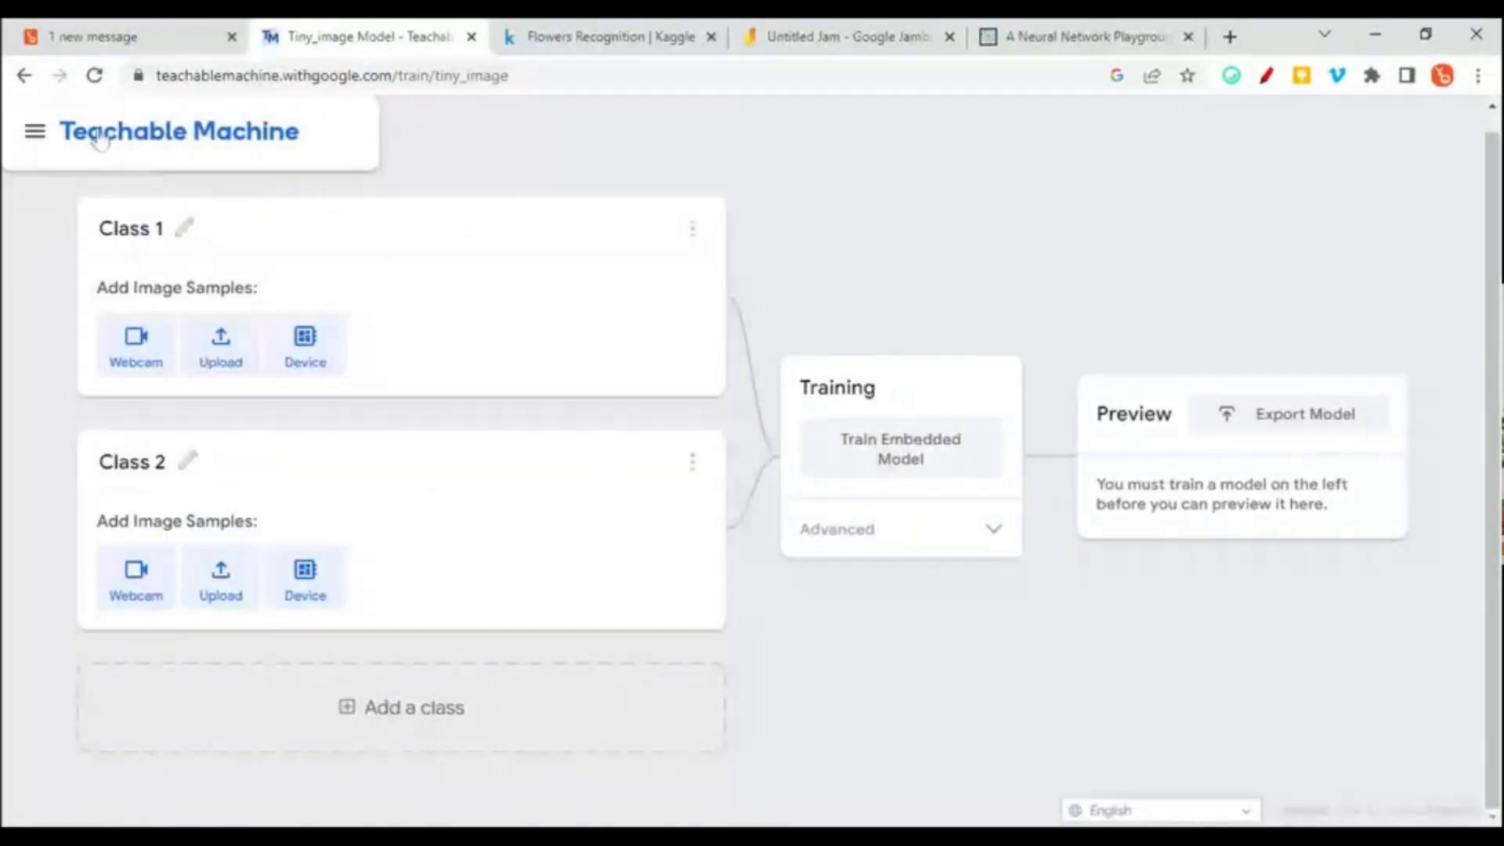
- Replace the embedded model project with a new image project that uses the standard image model
{"action": "left_click", "coordinate": [34, 131]}
{"action": "left_click", "coordinate": [87, 212]}
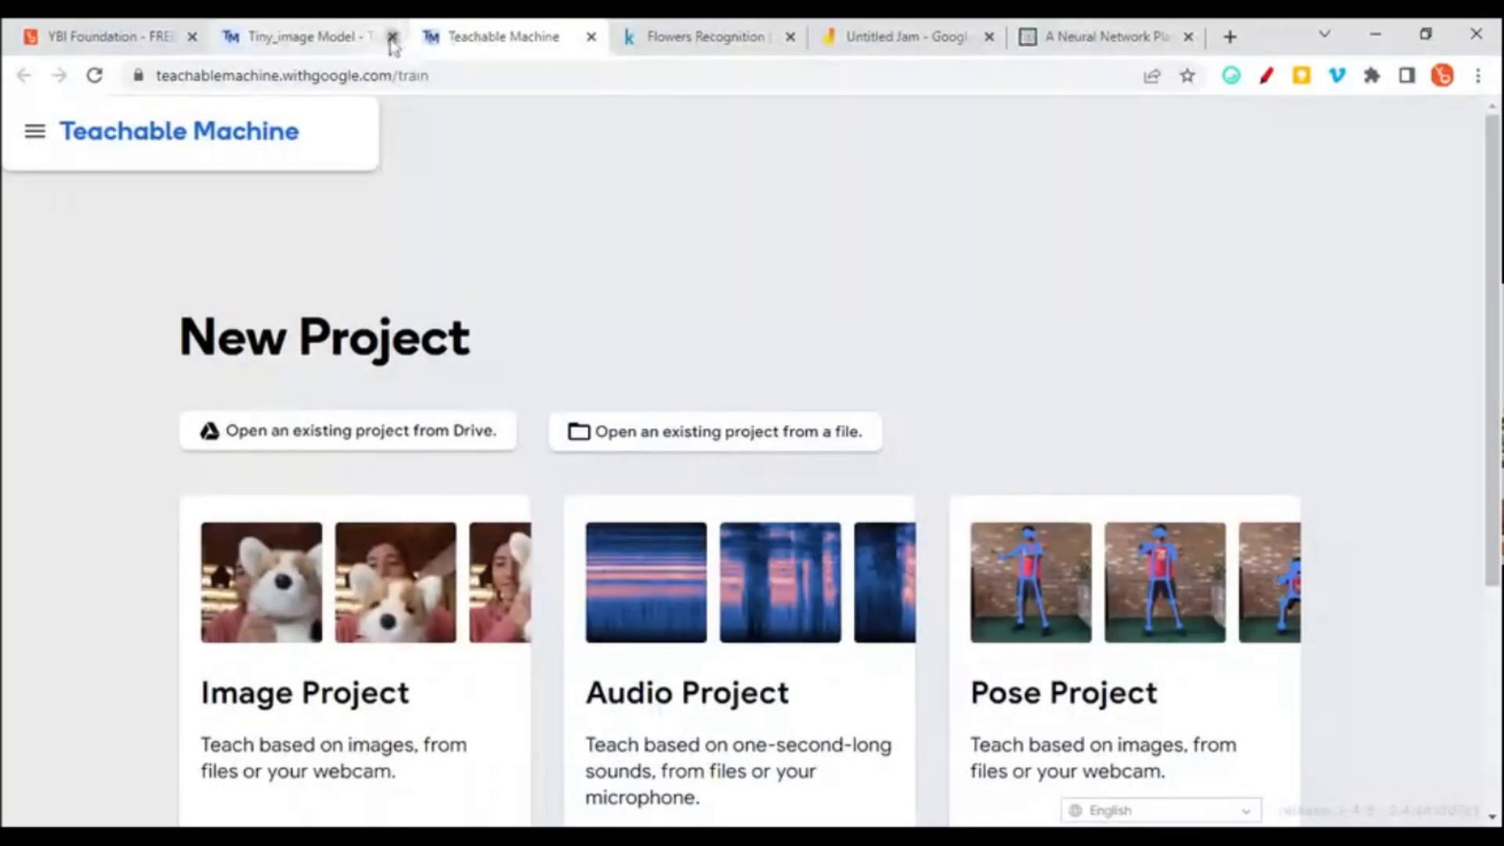
{"action": "left_click", "coordinate": [392, 37]}
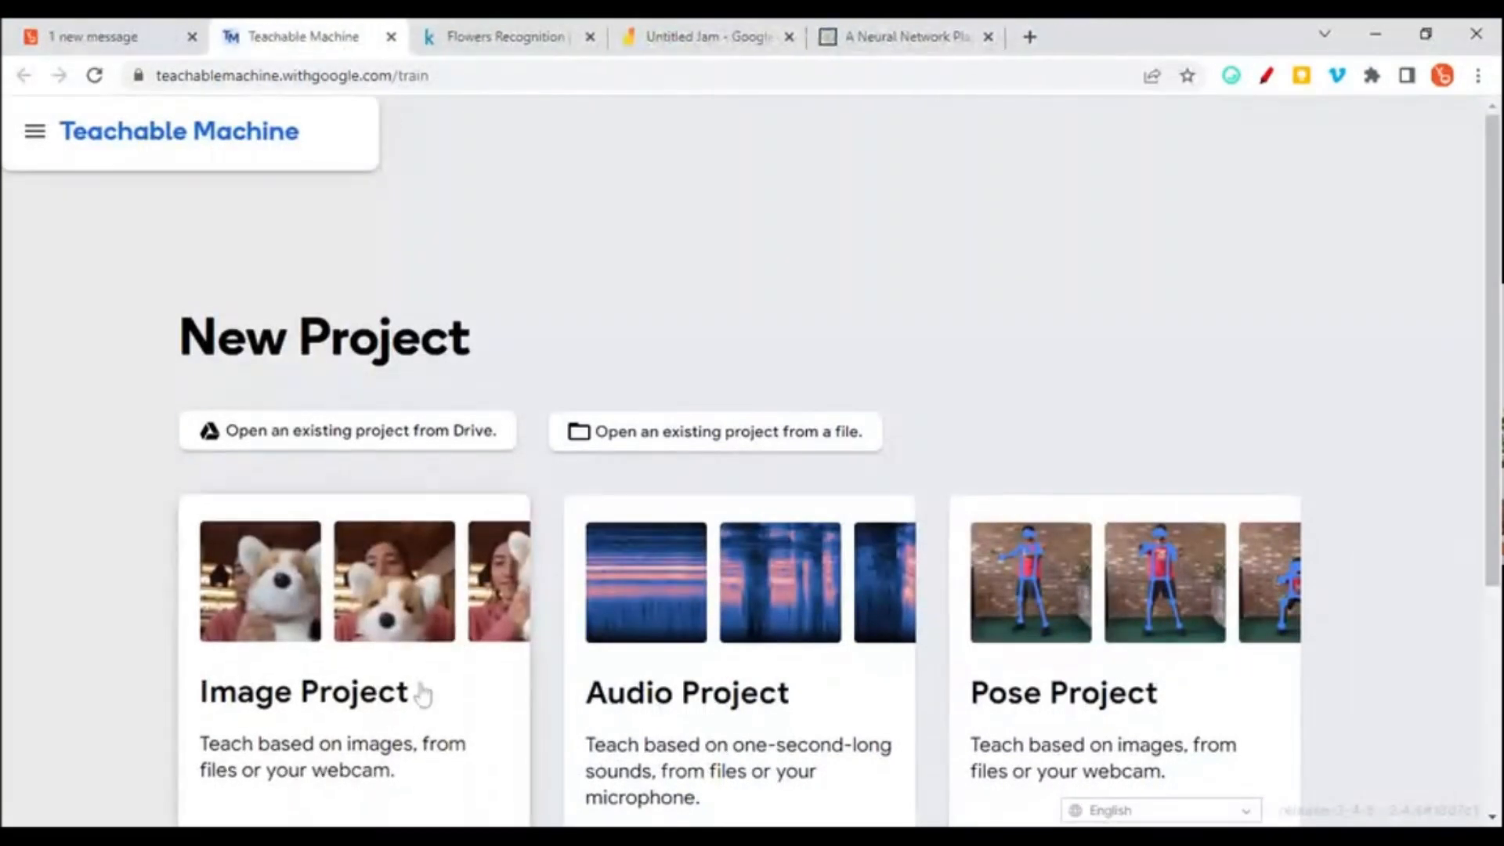
{"action": "left_click", "coordinate": [415, 686]}
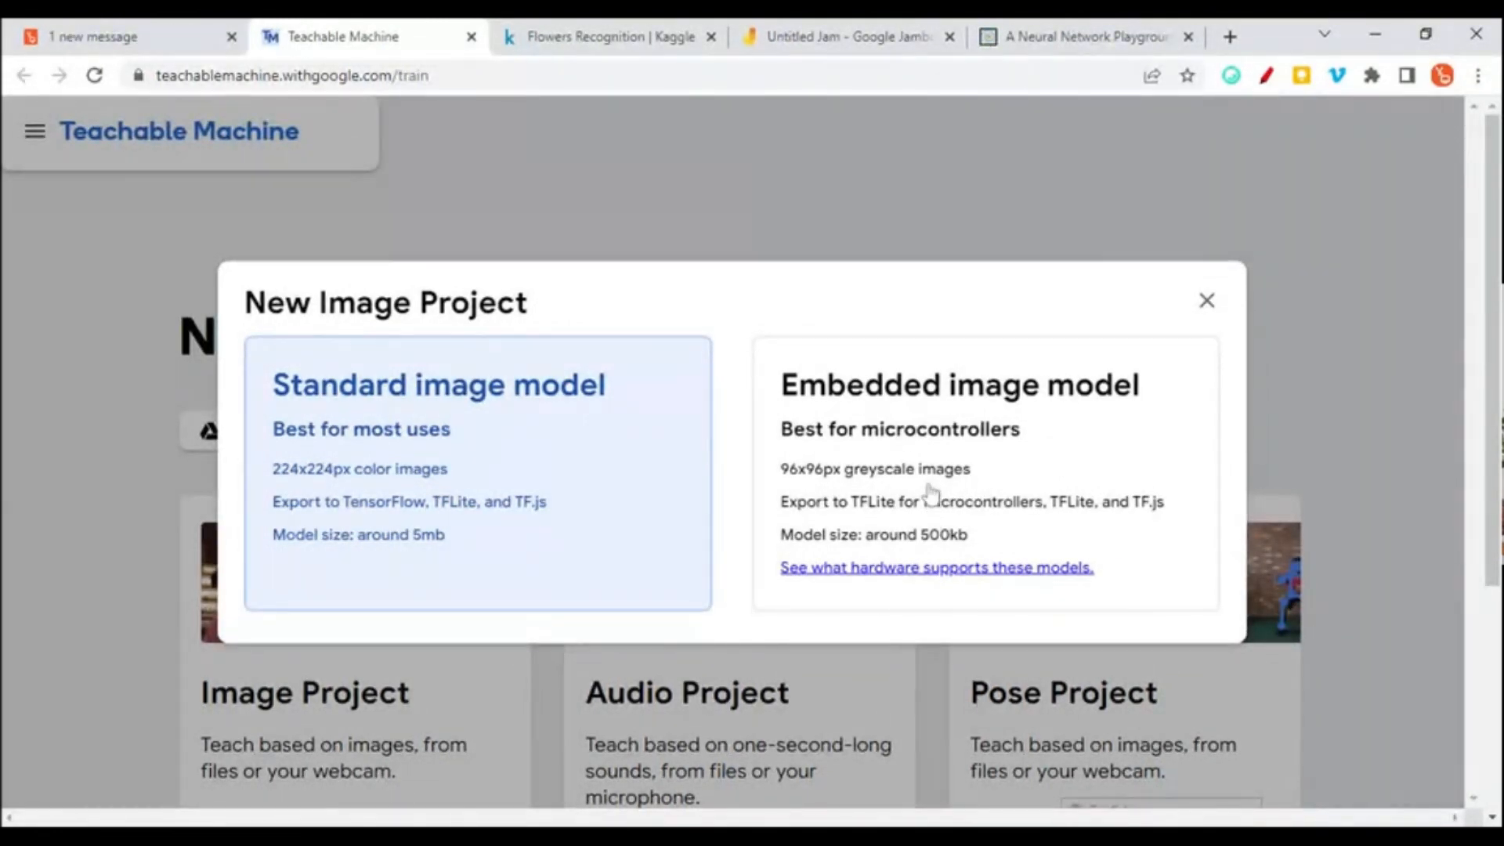
{"action": "left_click", "coordinate": [602, 471]}
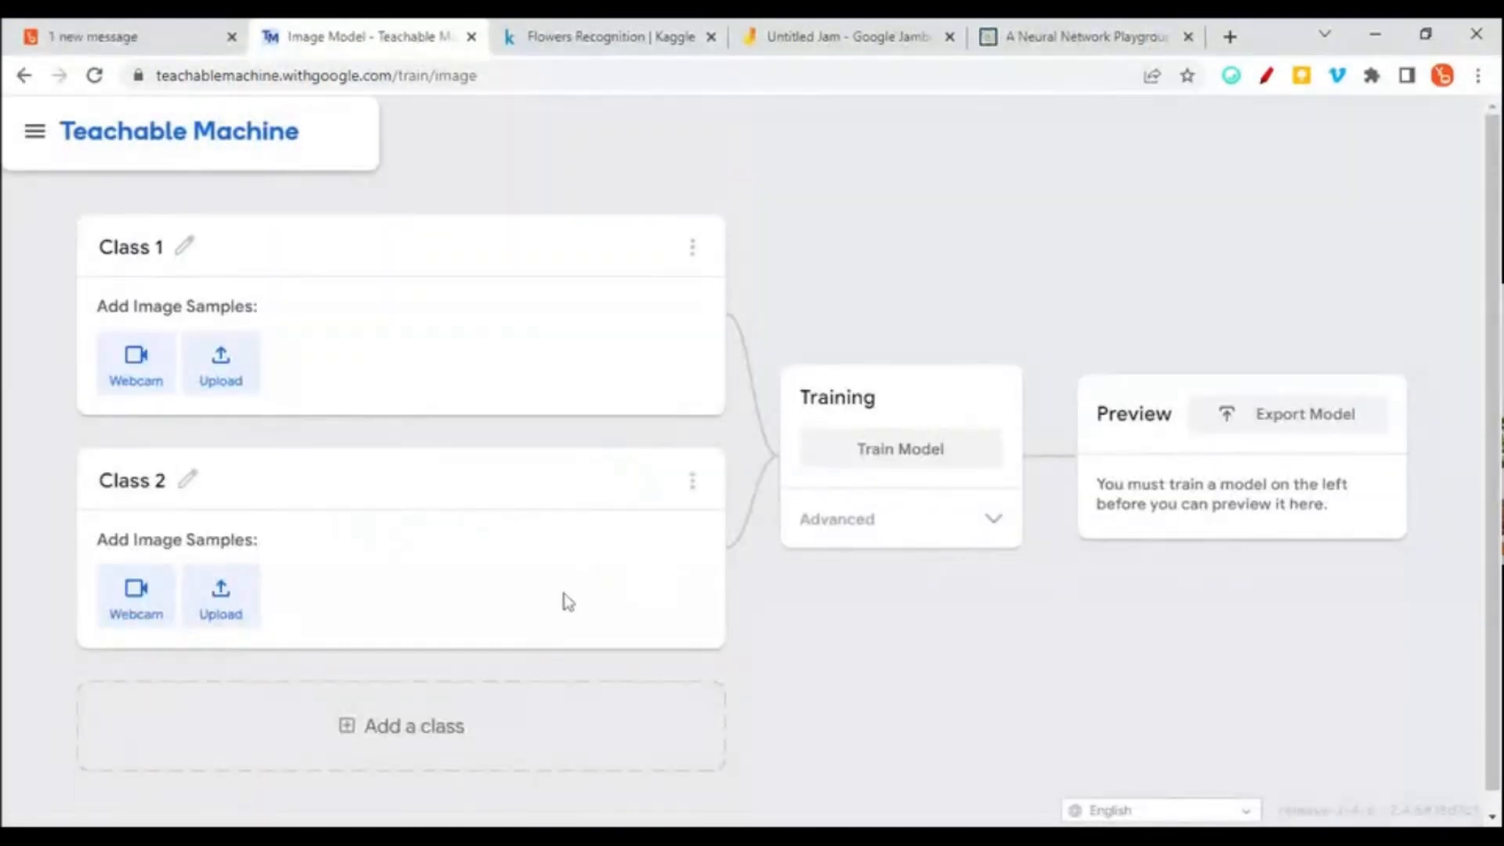
- Handwrite "Working Area" in red above the Training block of the image project
{"action": "left_click", "coordinate": [1266, 76]}
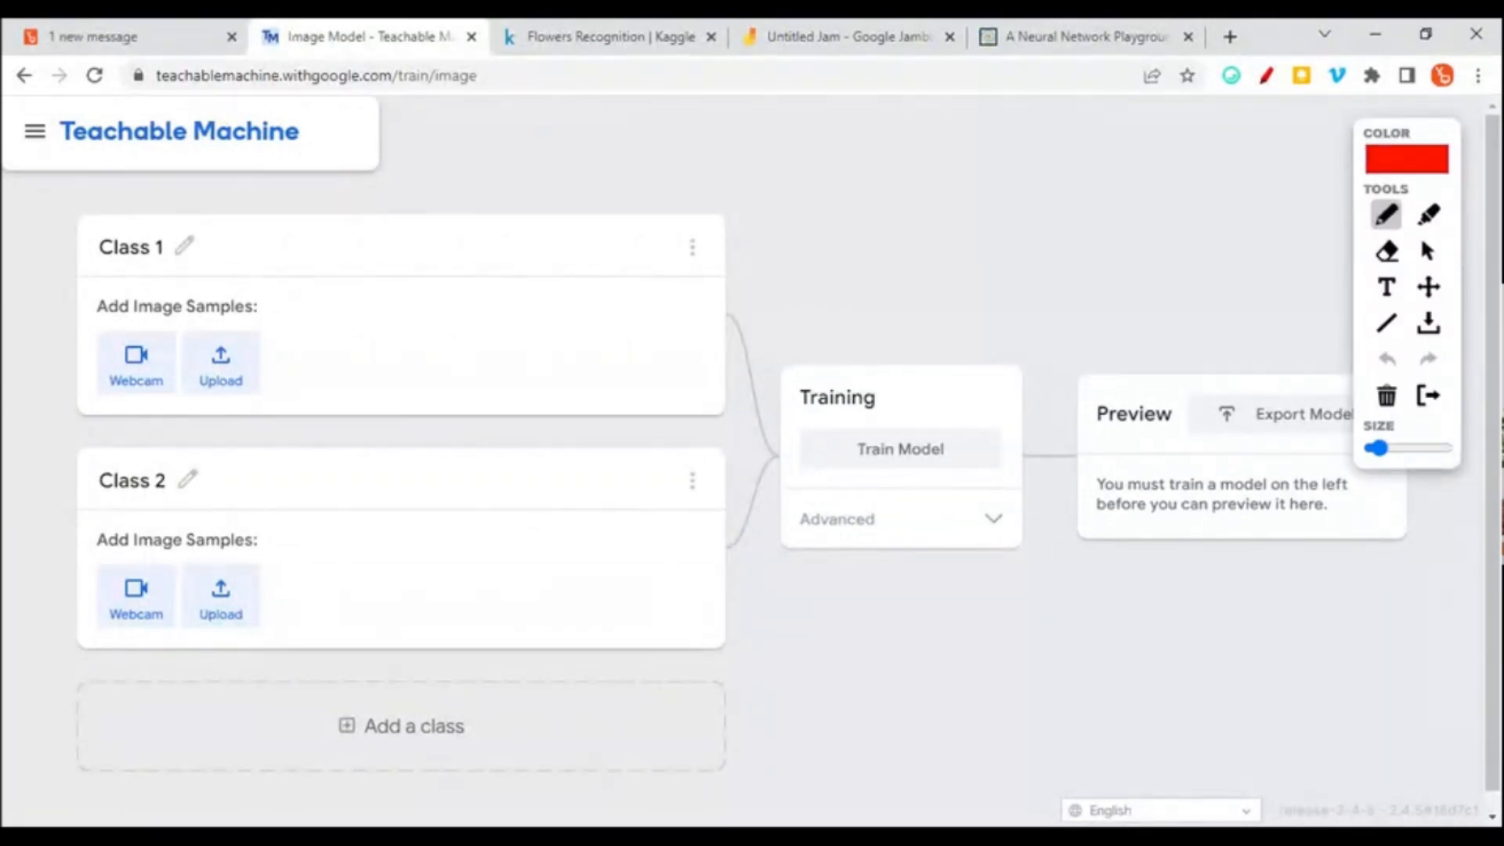
{"action": "left_click_drag", "start_coordinate": [649, 121], "coordinate": [771, 181]}
{"action": "mouse_move", "coordinate": [793, 137]}
{"action": "left_mouse_down"}
{"action": "mouse_move", "coordinate": [793, 166]}
{"action": "mouse_move", "coordinate": [858, 174]}
{"action": "mouse_move", "coordinate": [837, 235]}
{"action": "left_mouse_up"}
{"action": "mouse_move", "coordinate": [925, 152]}
{"action": "left_mouse_down"}
{"action": "mouse_move", "coordinate": [952, 192]}
{"action": "mouse_move", "coordinate": [1007, 156]}
{"action": "mouse_move", "coordinate": [1069, 188]}
{"action": "mouse_move", "coordinate": [1097, 180]}
{"action": "left_mouse_up"}
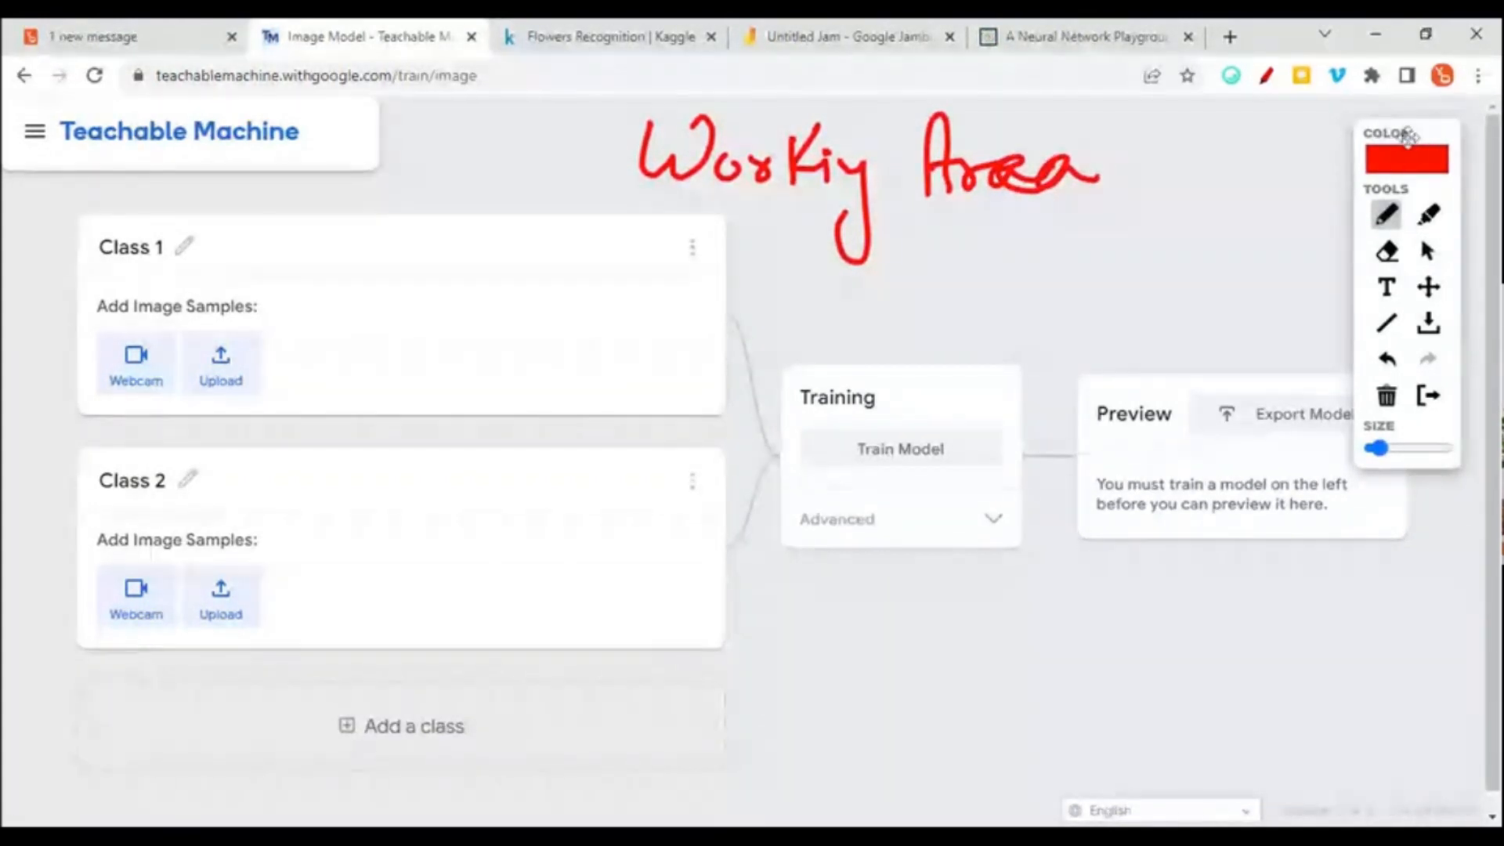
- Move the annotation tools clear of the Preview block and underline the Class 1 title in red
{"action": "left_click_drag", "start_coordinate": [1408, 134], "coordinate": [1404, 551]}
{"action": "left_click_drag", "start_coordinate": [464, 264], "coordinate": [498, 275]}
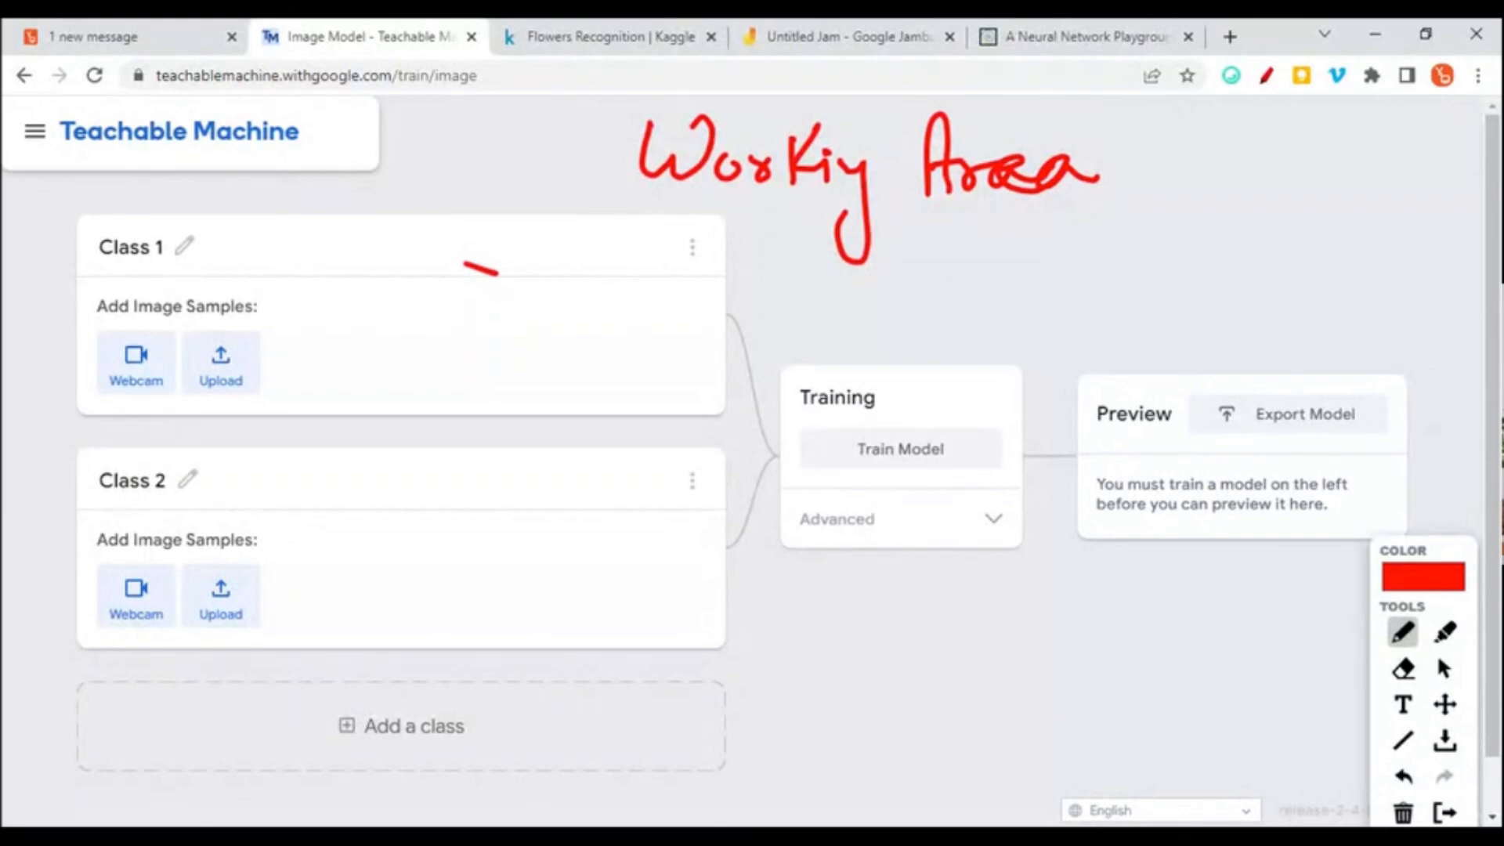
{"action": "left_click", "coordinate": [100, 270]}
{"action": "left_click_drag", "start_coordinate": [92, 276], "coordinate": [194, 273]}
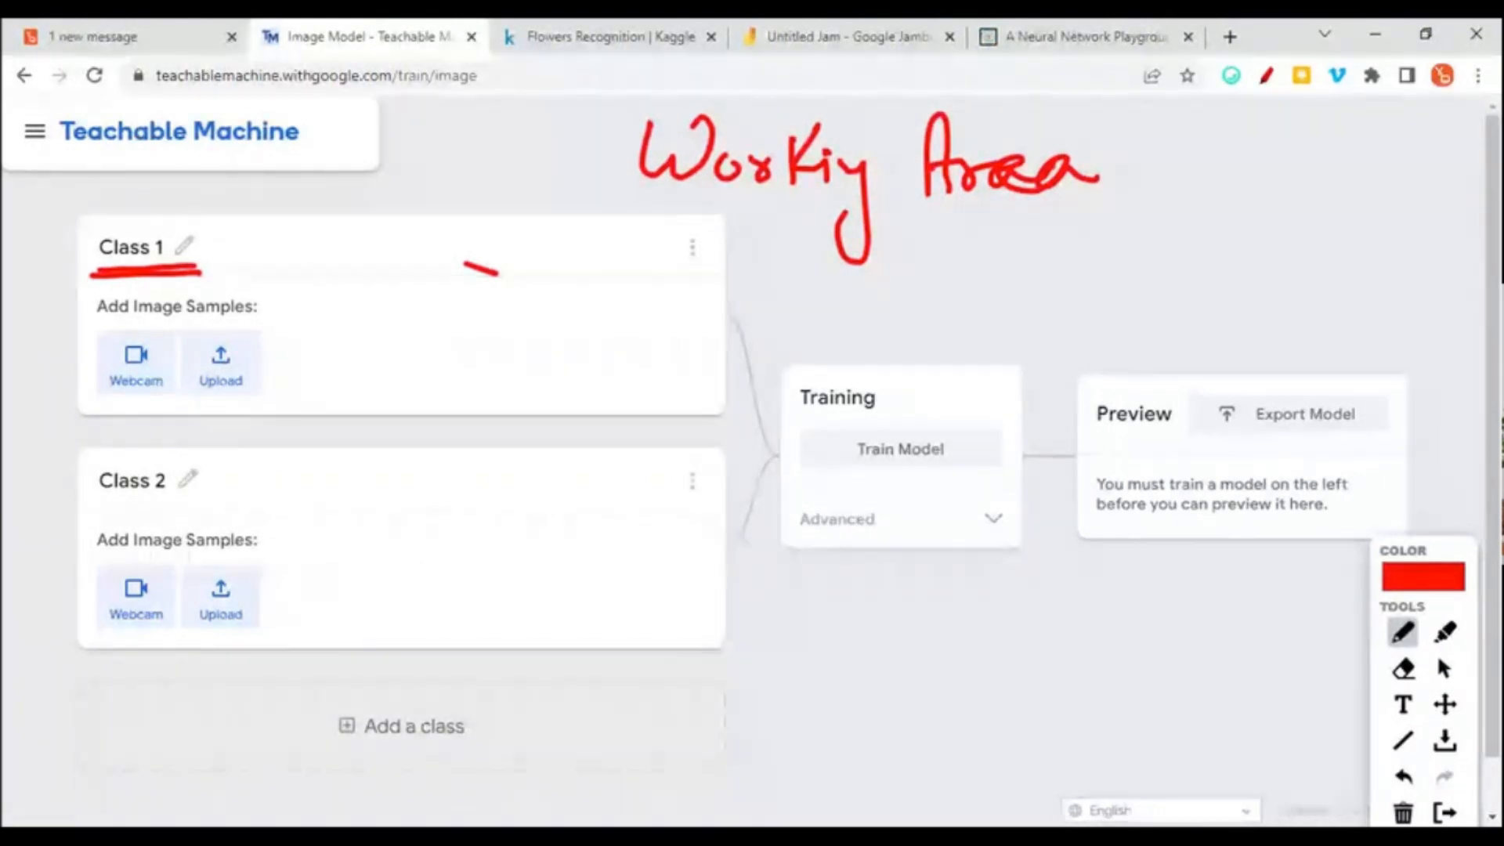
- Switch to Google Jamboard, clear the frame, and handwrite an underlined "Train" in the upper part of the canvas
{"action": "left_click", "coordinate": [607, 39]}
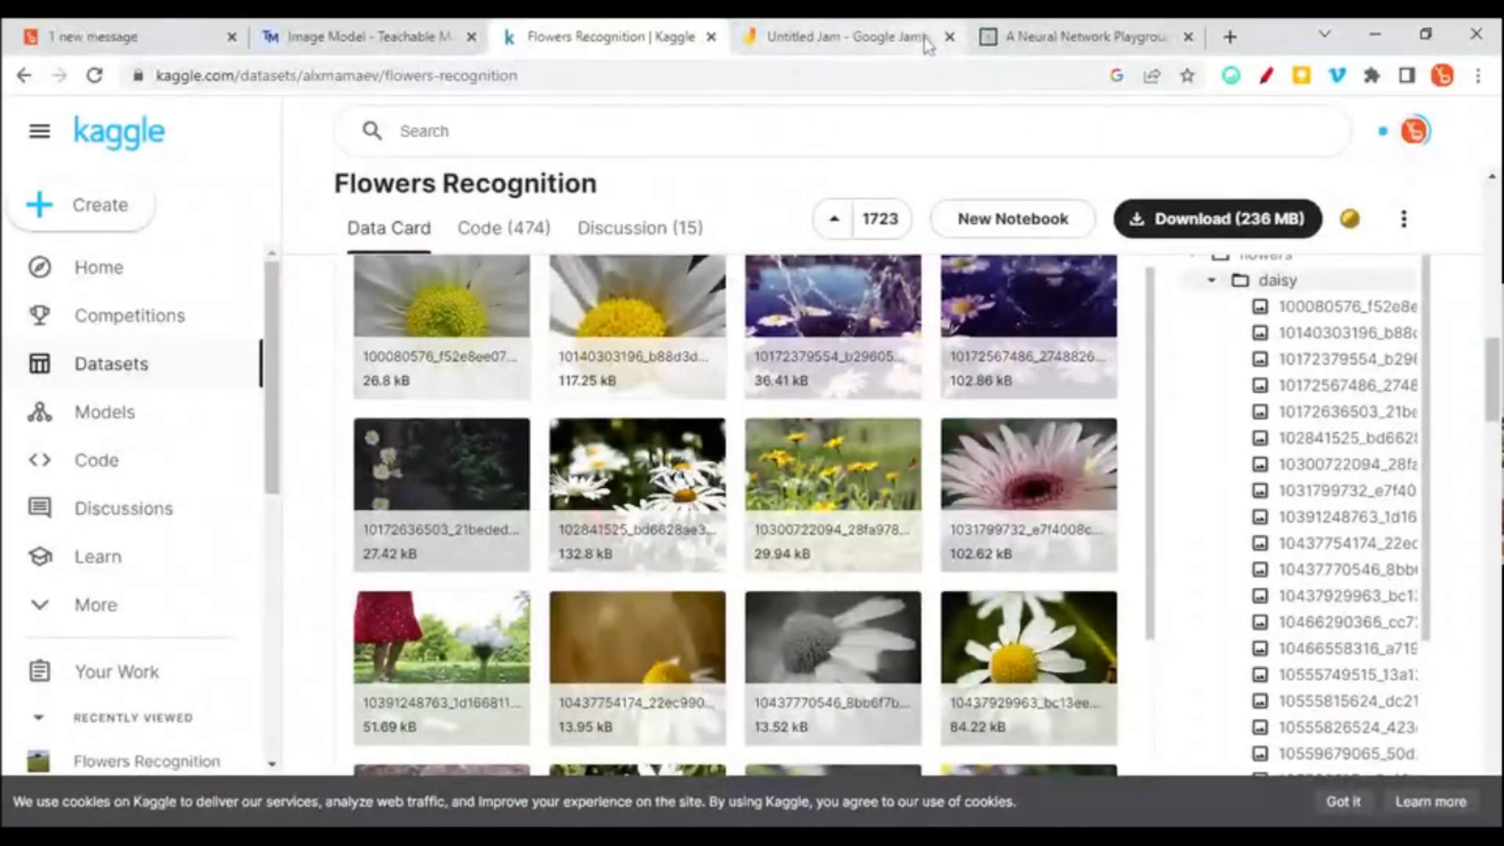
{"action": "left_click", "coordinate": [848, 37]}
{"action": "left_click", "coordinate": [416, 188]}
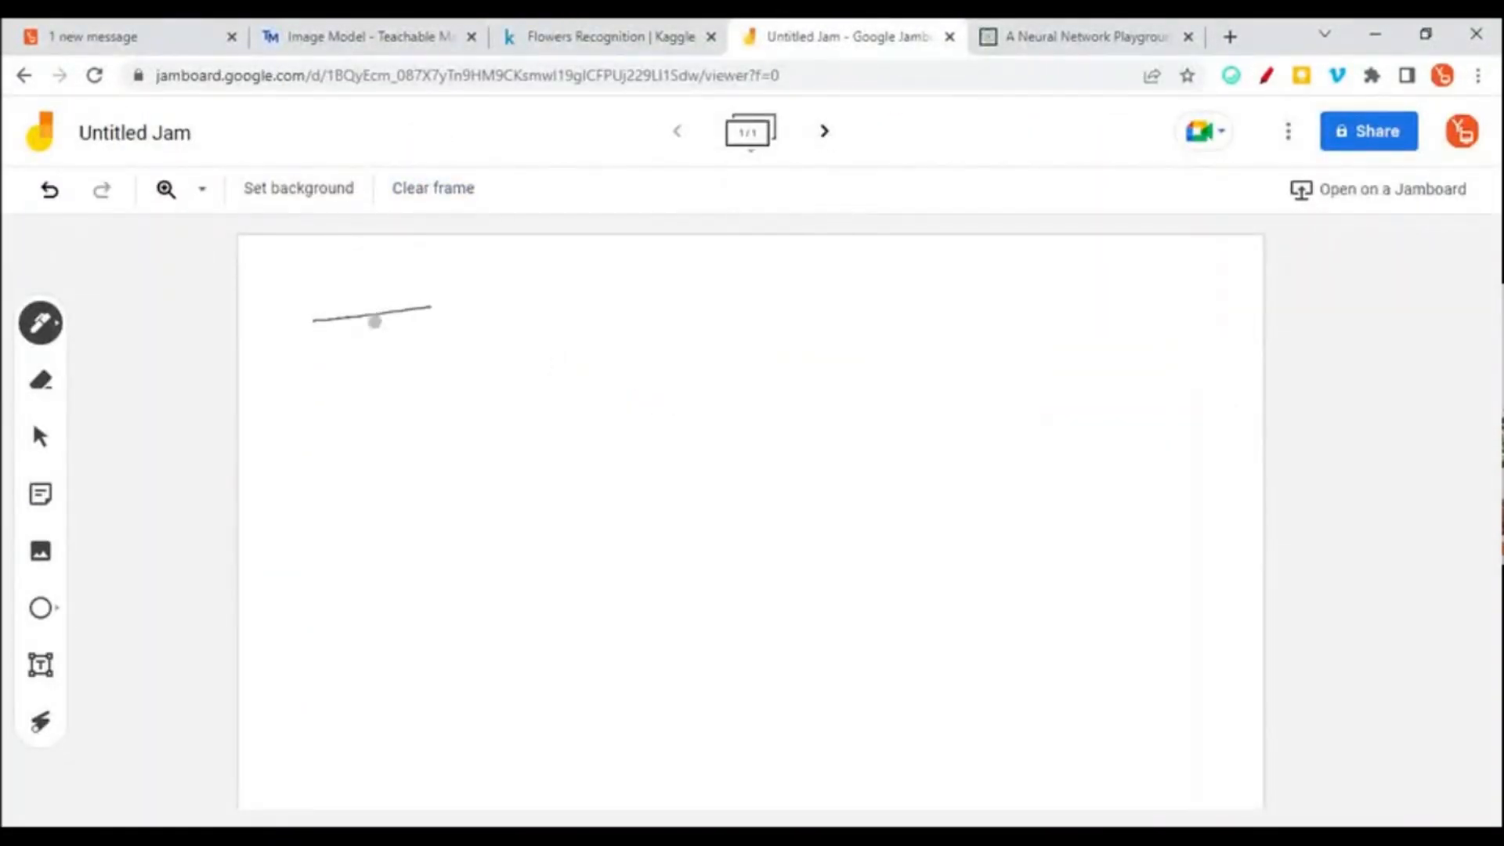
{"action": "left_click_drag", "start_coordinate": [375, 320], "coordinate": [361, 391]}
{"action": "left_click_drag", "start_coordinate": [382, 364], "coordinate": [451, 384]}
{"action": "mouse_move", "coordinate": [472, 362]}
{"action": "left_mouse_down"}
{"action": "mouse_move", "coordinate": [470, 384]}
{"action": "mouse_move", "coordinate": [501, 382]}
{"action": "left_mouse_up"}
{"action": "left_click_drag", "start_coordinate": [538, 390], "coordinate": [253, 427]}
- Handwrite "Flowers" below the "Train" heading and underline it twice
{"action": "left_click_drag", "start_coordinate": [324, 499], "coordinate": [351, 529]}
{"action": "mouse_move", "coordinate": [405, 475]}
{"action": "left_mouse_down"}
{"action": "mouse_move", "coordinate": [382, 560]}
{"action": "mouse_move", "coordinate": [503, 532]}
{"action": "left_mouse_up"}
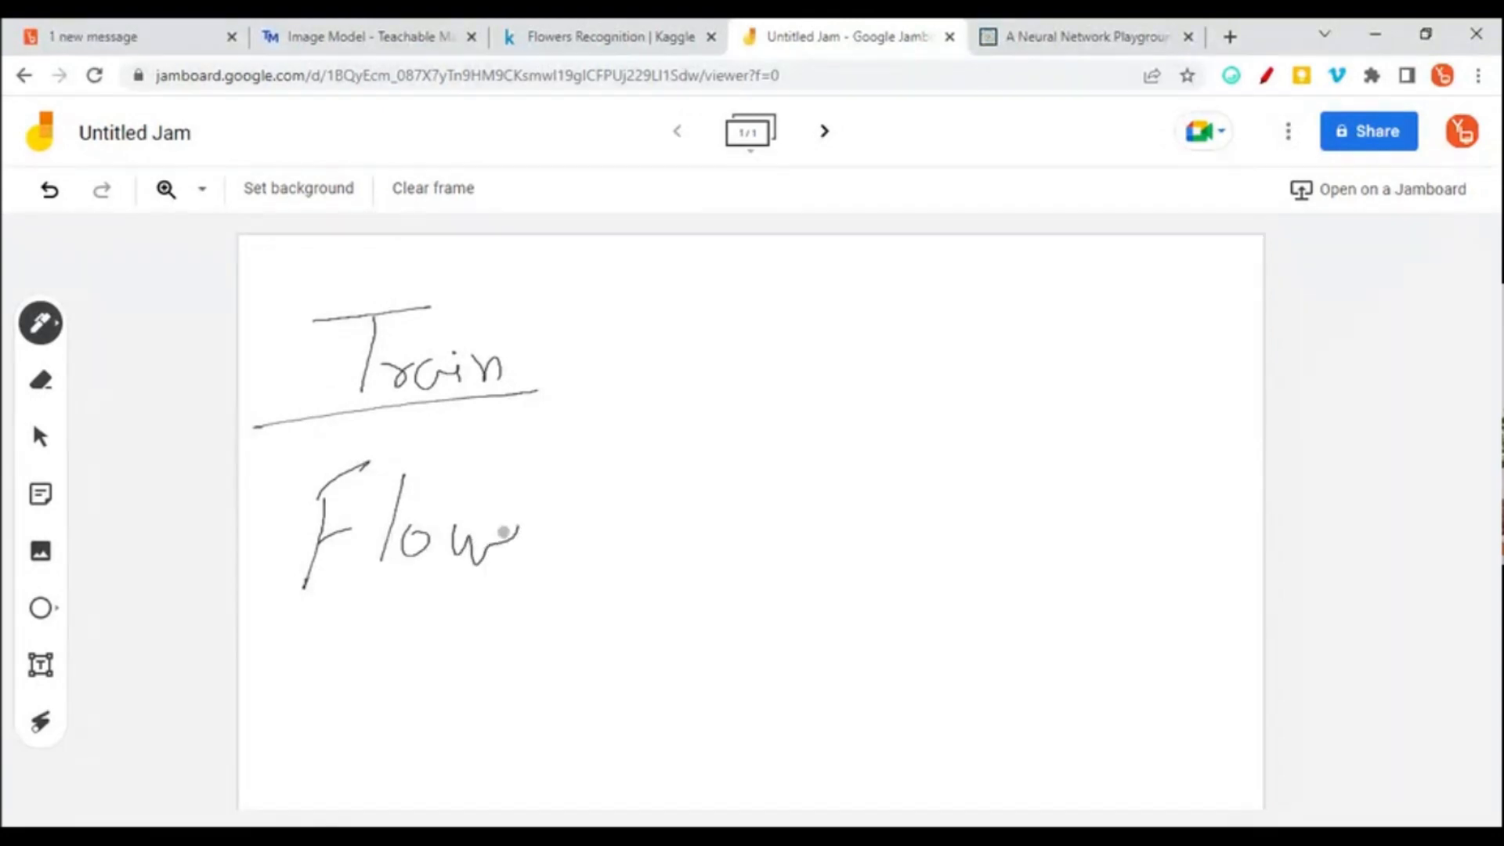
{"action": "left_click_drag", "start_coordinate": [597, 509], "coordinate": [615, 541]}
{"action": "left_click_drag", "start_coordinate": [340, 603], "coordinate": [627, 584]}
{"action": "left_click_drag", "start_coordinate": [401, 625], "coordinate": [619, 593]}
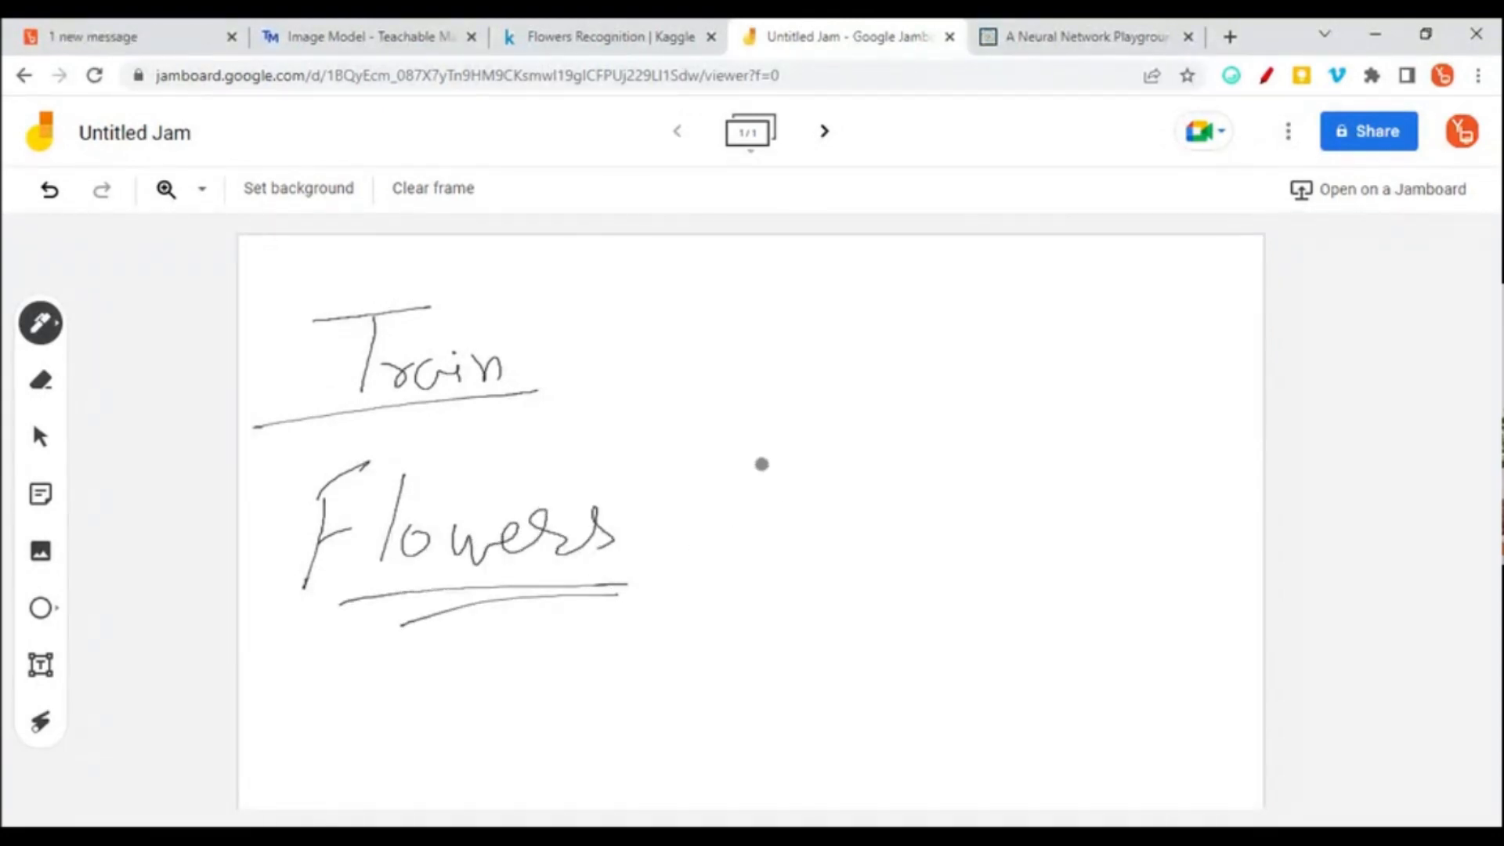
- Handwrite "Train" beside "Flowers" and draw two tall, nearly vertical divider lines after it
{"action": "left_click_drag", "start_coordinate": [759, 447], "coordinate": [742, 553]}
{"action": "mouse_move", "coordinate": [781, 526]}
{"action": "left_mouse_down"}
{"action": "mouse_move", "coordinate": [885, 521]}
{"action": "mouse_move", "coordinate": [901, 539]}
{"action": "left_mouse_up"}
{"action": "left_click_drag", "start_coordinate": [977, 360], "coordinate": [947, 642]}
{"action": "left_click_drag", "start_coordinate": [1006, 372], "coordinate": [971, 627]}
- Handwrite an underlined "Random image" beyond the divider lines, with the heading "Test" above it
{"action": "left_click_drag", "start_coordinate": [1057, 430], "coordinate": [1050, 490]}
{"action": "left_click_drag", "start_coordinate": [1053, 470], "coordinate": [1152, 470]}
{"action": "left_click_drag", "start_coordinate": [1167, 455], "coordinate": [1243, 453]}
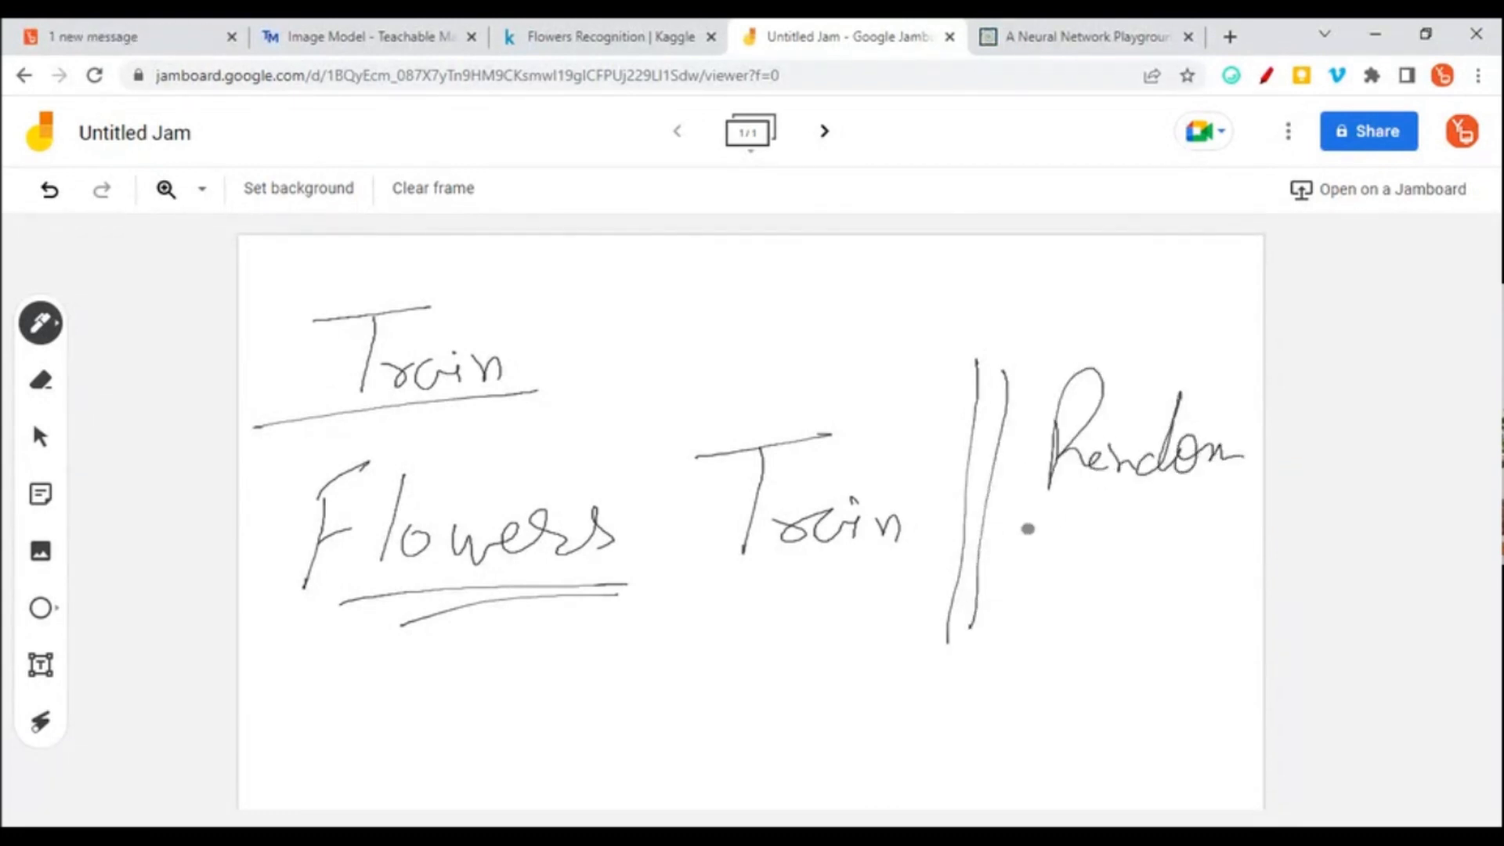
{"action": "left_click", "coordinate": [1069, 492]}
{"action": "mouse_move", "coordinate": [1069, 518]}
{"action": "left_mouse_down"}
{"action": "mouse_move", "coordinate": [1066, 551]}
{"action": "mouse_move", "coordinate": [1112, 523]}
{"action": "mouse_move", "coordinate": [1192, 540]}
{"action": "left_mouse_up"}
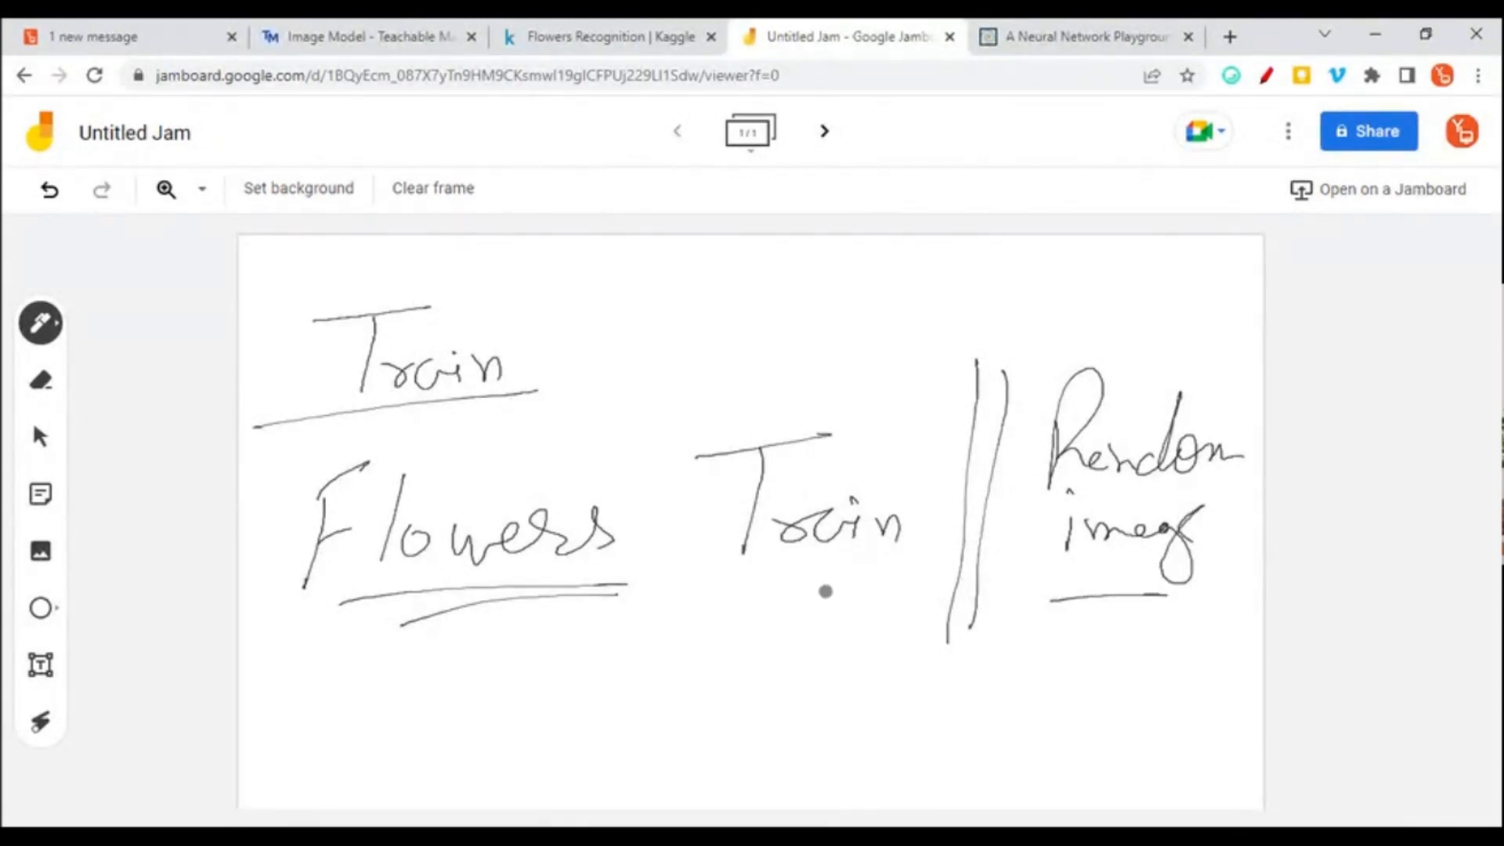
{"action": "mouse_move", "coordinate": [1050, 279]}
{"action": "left_mouse_down"}
{"action": "mouse_move", "coordinate": [1135, 272]}
{"action": "mouse_move", "coordinate": [1077, 330]}
{"action": "left_mouse_up"}
{"action": "left_click_drag", "start_coordinate": [1090, 317], "coordinate": [1149, 330]}
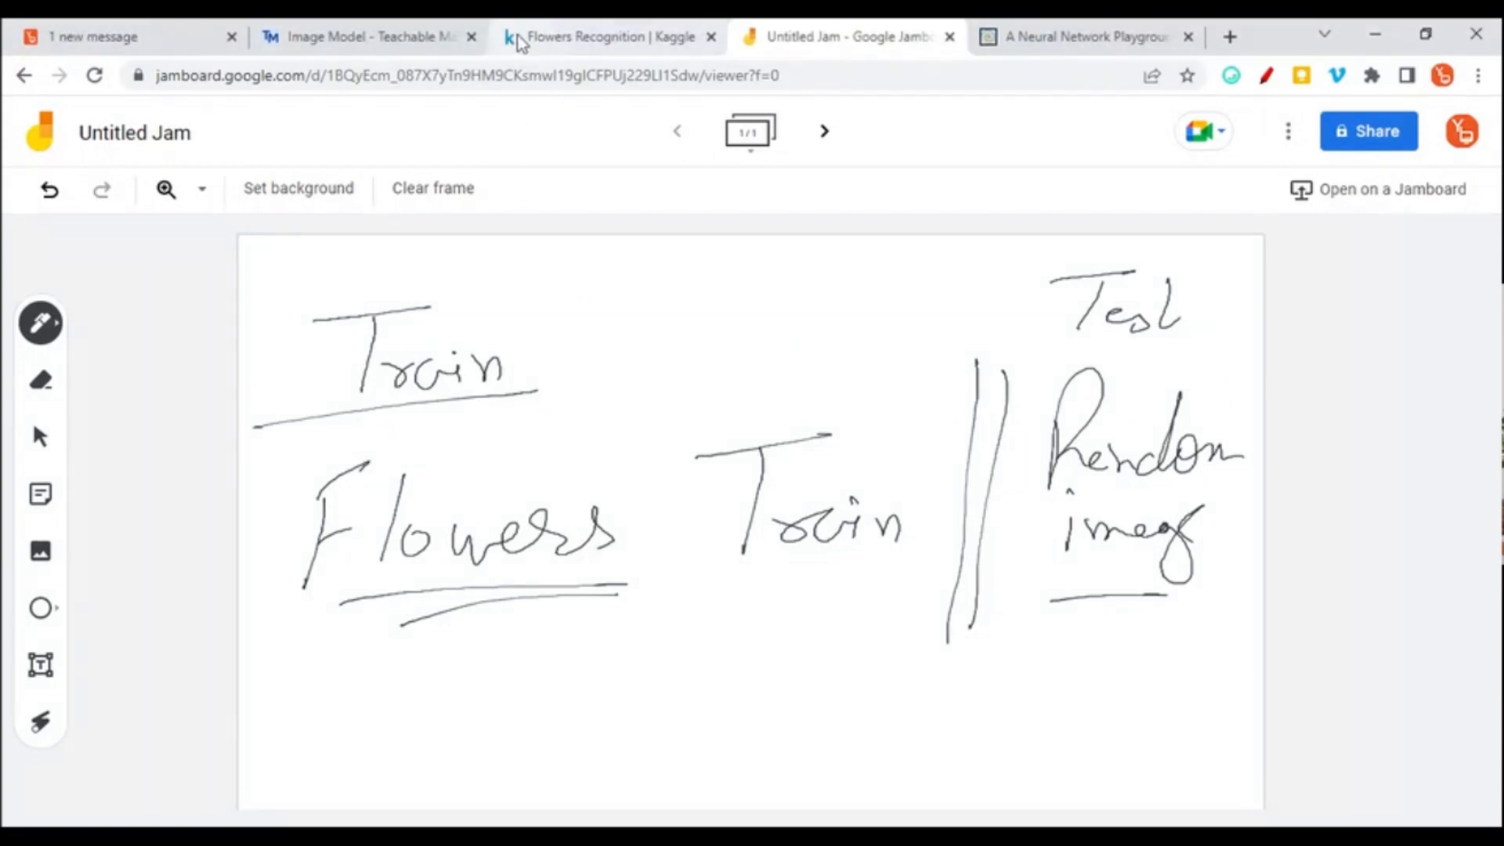
- Switch back to the Teachable Machine project, circle the rename icons of Class 1 and Class 2, and underline the Class 2 title
{"action": "left_click", "coordinate": [561, 39]}
{"action": "left_click", "coordinate": [384, 37]}
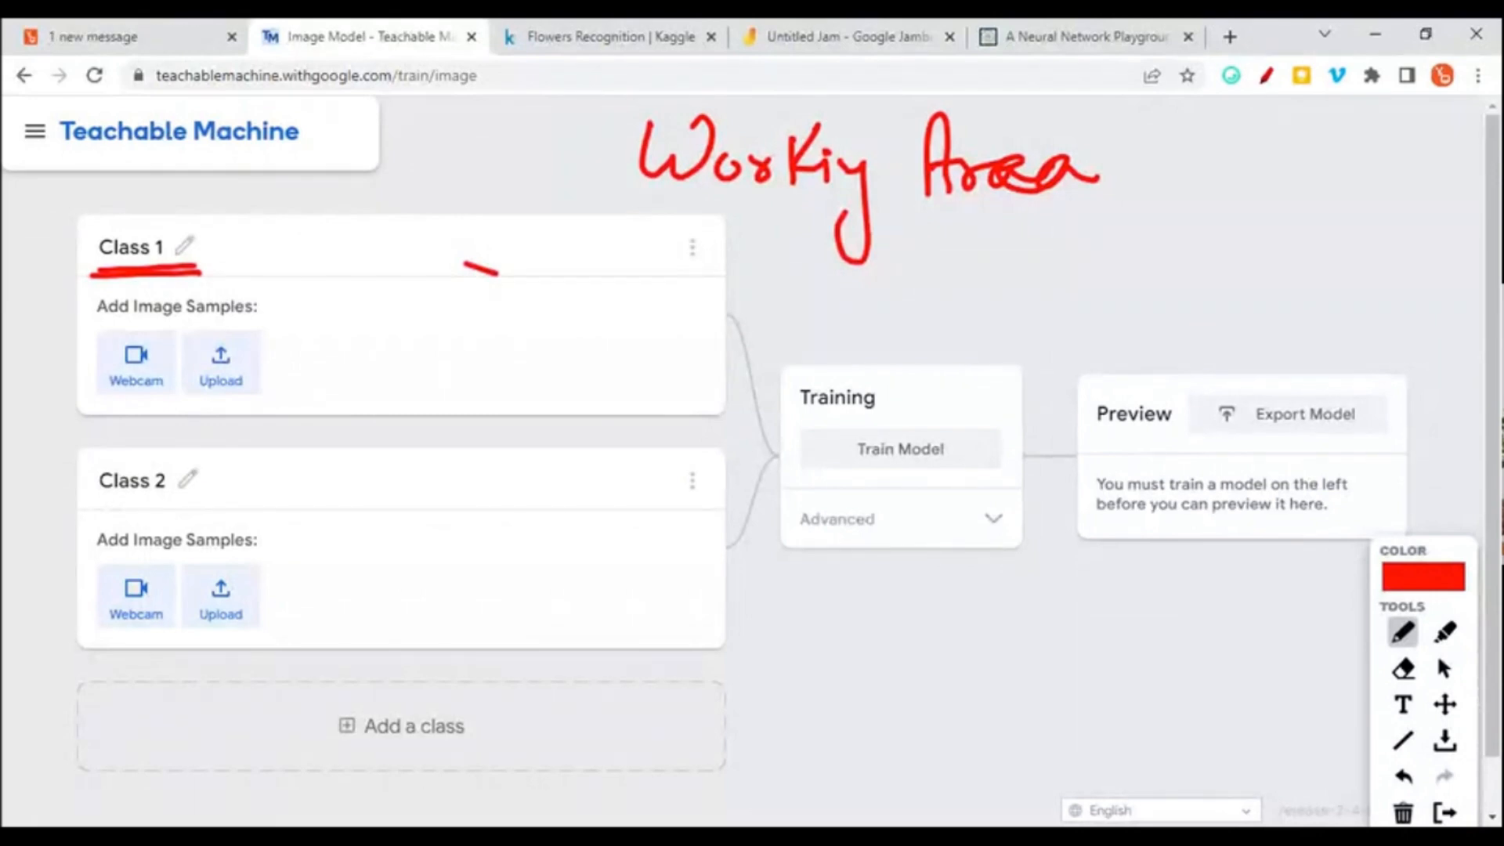
{"action": "mouse_move", "coordinate": [221, 221]}
{"action": "left_mouse_down"}
{"action": "mouse_move", "coordinate": [187, 278]}
{"action": "mouse_move", "coordinate": [213, 215]}
{"action": "left_mouse_up"}
{"action": "left_click_drag", "start_coordinate": [99, 505], "coordinate": [160, 504]}
{"action": "mouse_move", "coordinate": [216, 453]}
{"action": "left_mouse_down"}
{"action": "mouse_move", "coordinate": [166, 474]}
{"action": "mouse_move", "coordinate": [205, 455]}
{"action": "left_mouse_up"}
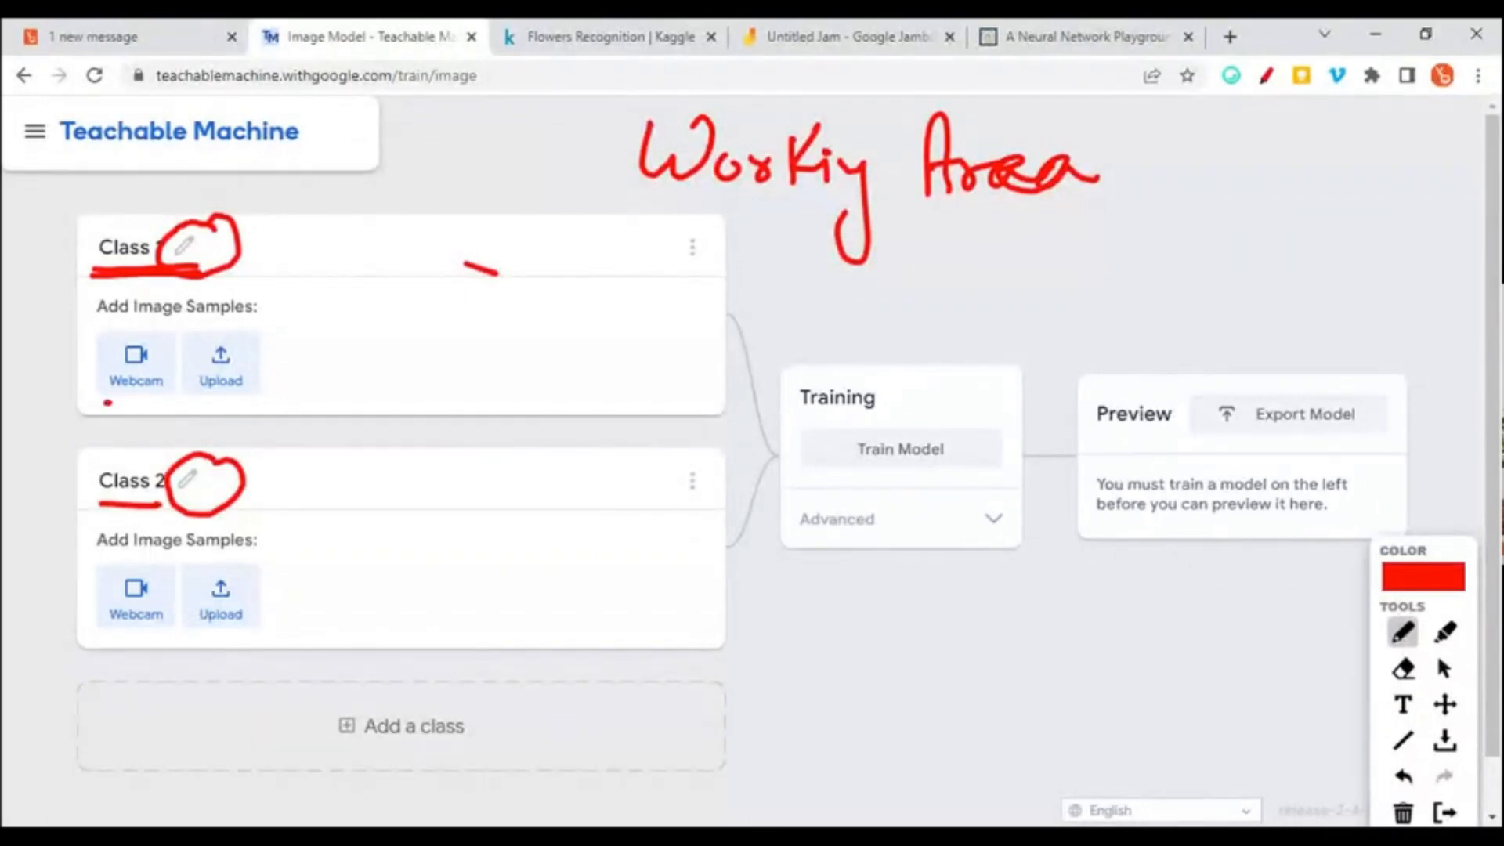
- Underline Webcam and circle Upload in Class 1, then clear all annotations and close the annotation tools
{"action": "left_click_drag", "start_coordinate": [96, 403], "coordinate": [162, 395]}
{"action": "mouse_move", "coordinate": [265, 338]}
{"action": "left_mouse_down"}
{"action": "mouse_move", "coordinate": [248, 324]}
{"action": "mouse_move", "coordinate": [179, 365]}
{"action": "mouse_move", "coordinate": [254, 402]}
{"action": "mouse_move", "coordinate": [239, 321]}
{"action": "left_mouse_up"}
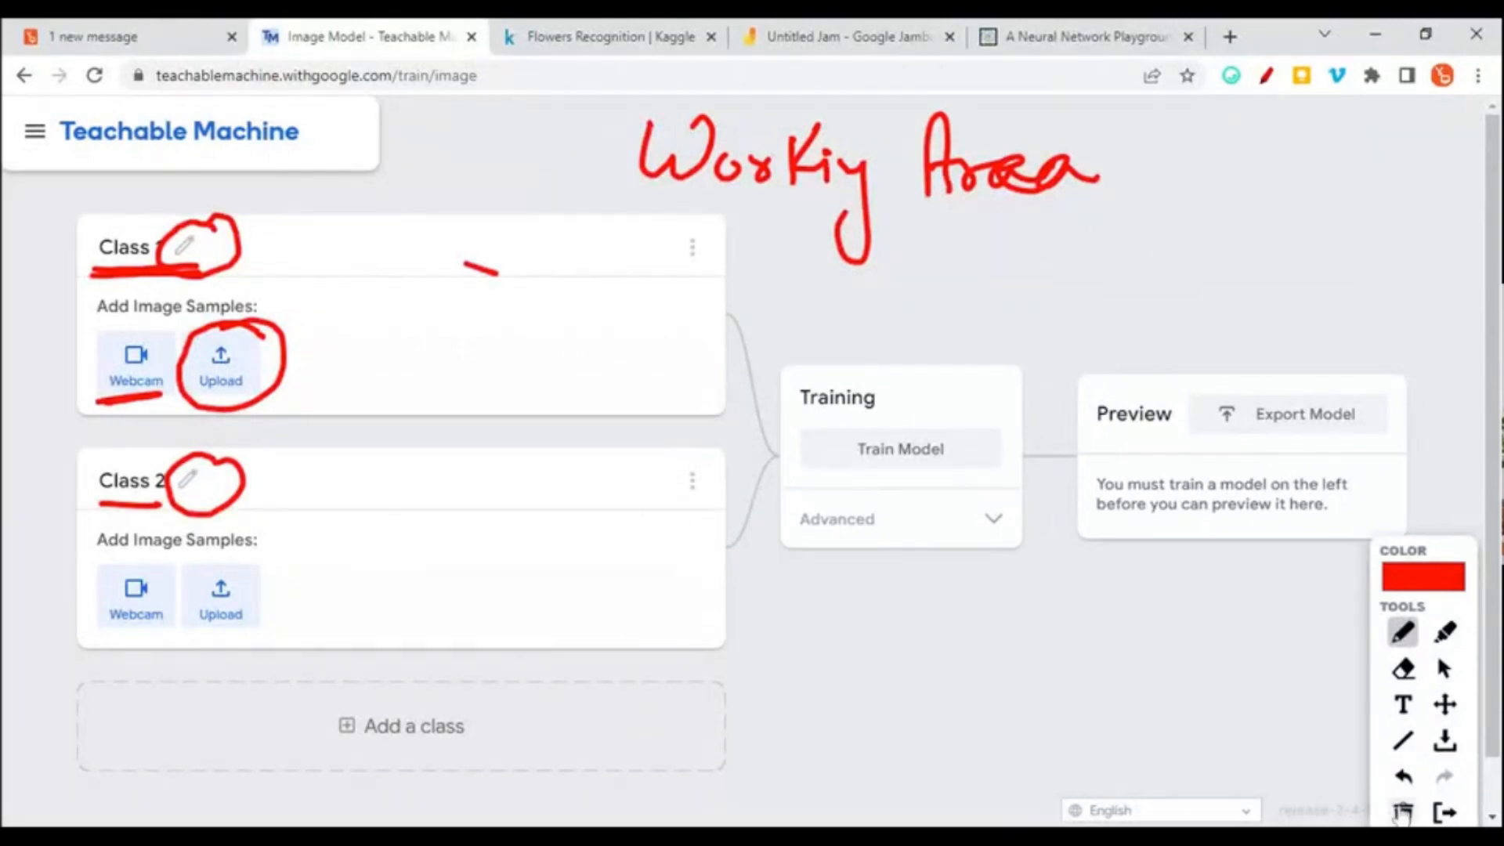
{"action": "left_click", "coordinate": [1403, 812]}
{"action": "left_click", "coordinate": [1446, 812]}
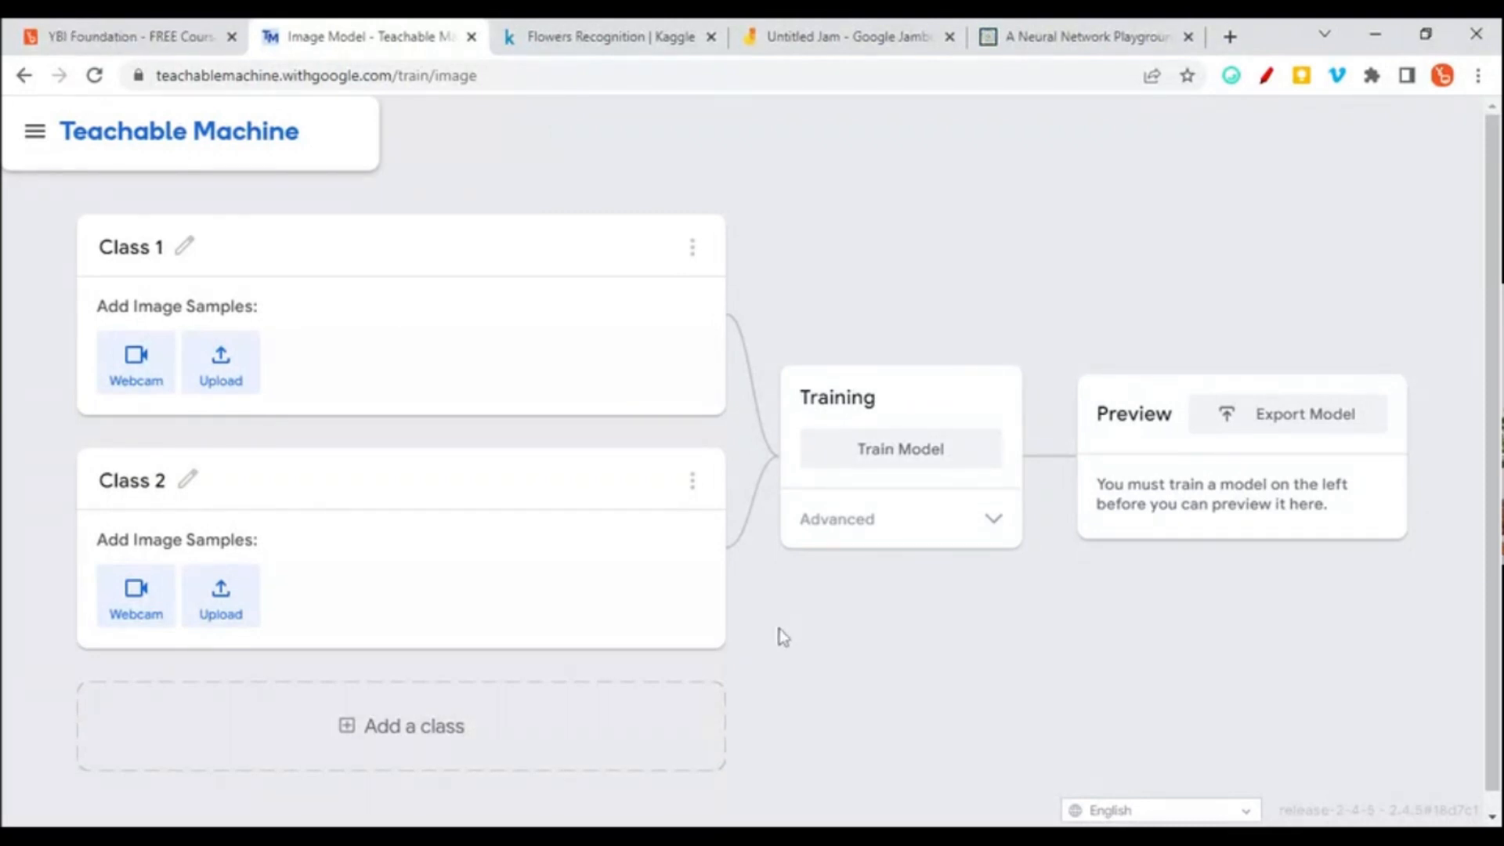
- Return from the image project to the project type selection page
{"action": "left_click", "coordinate": [128, 134]}
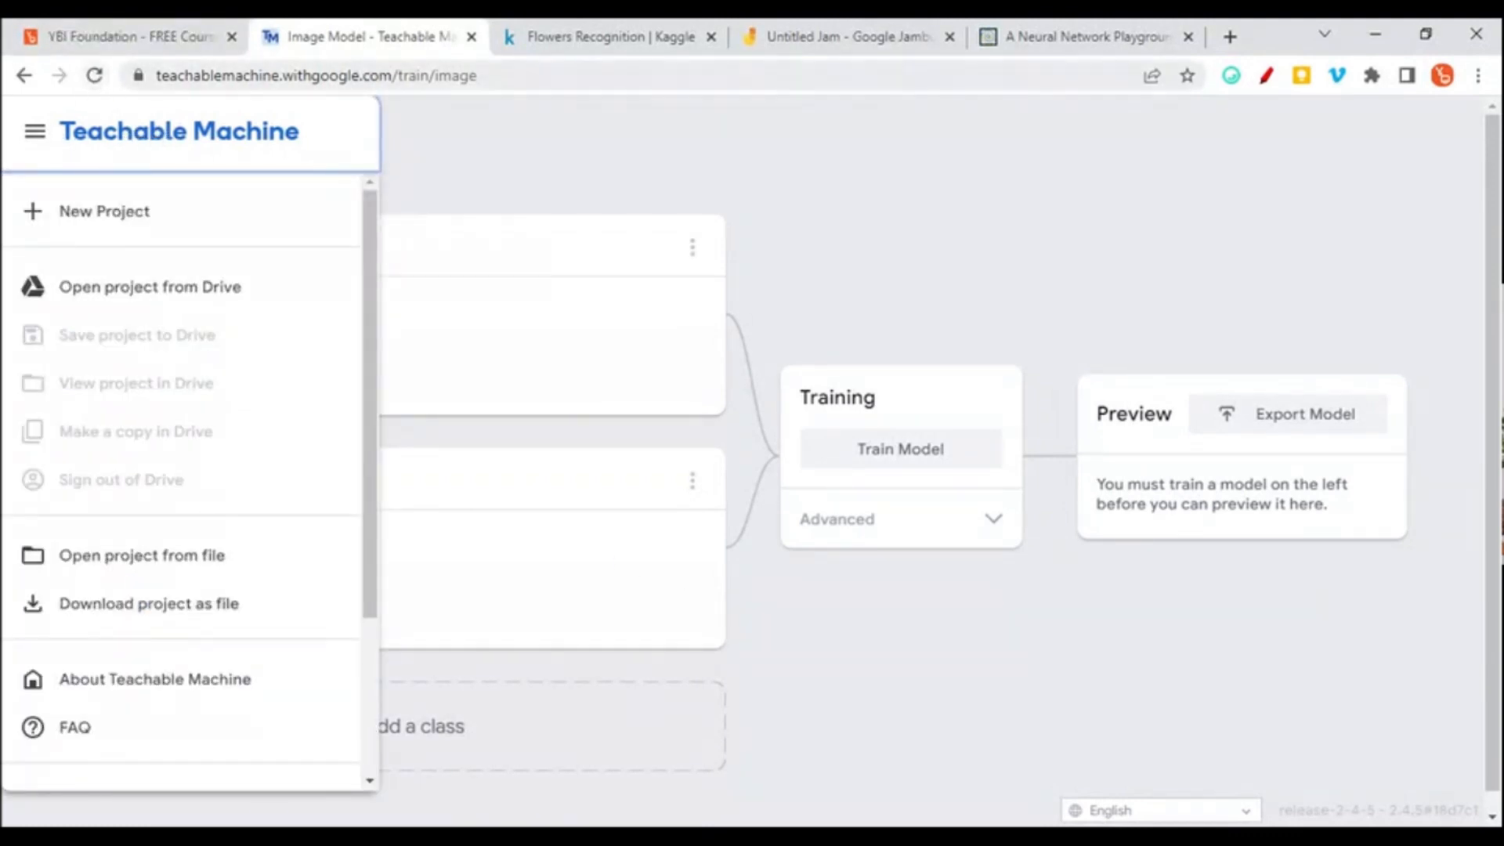
{"action": "left_click", "coordinate": [24, 77]}
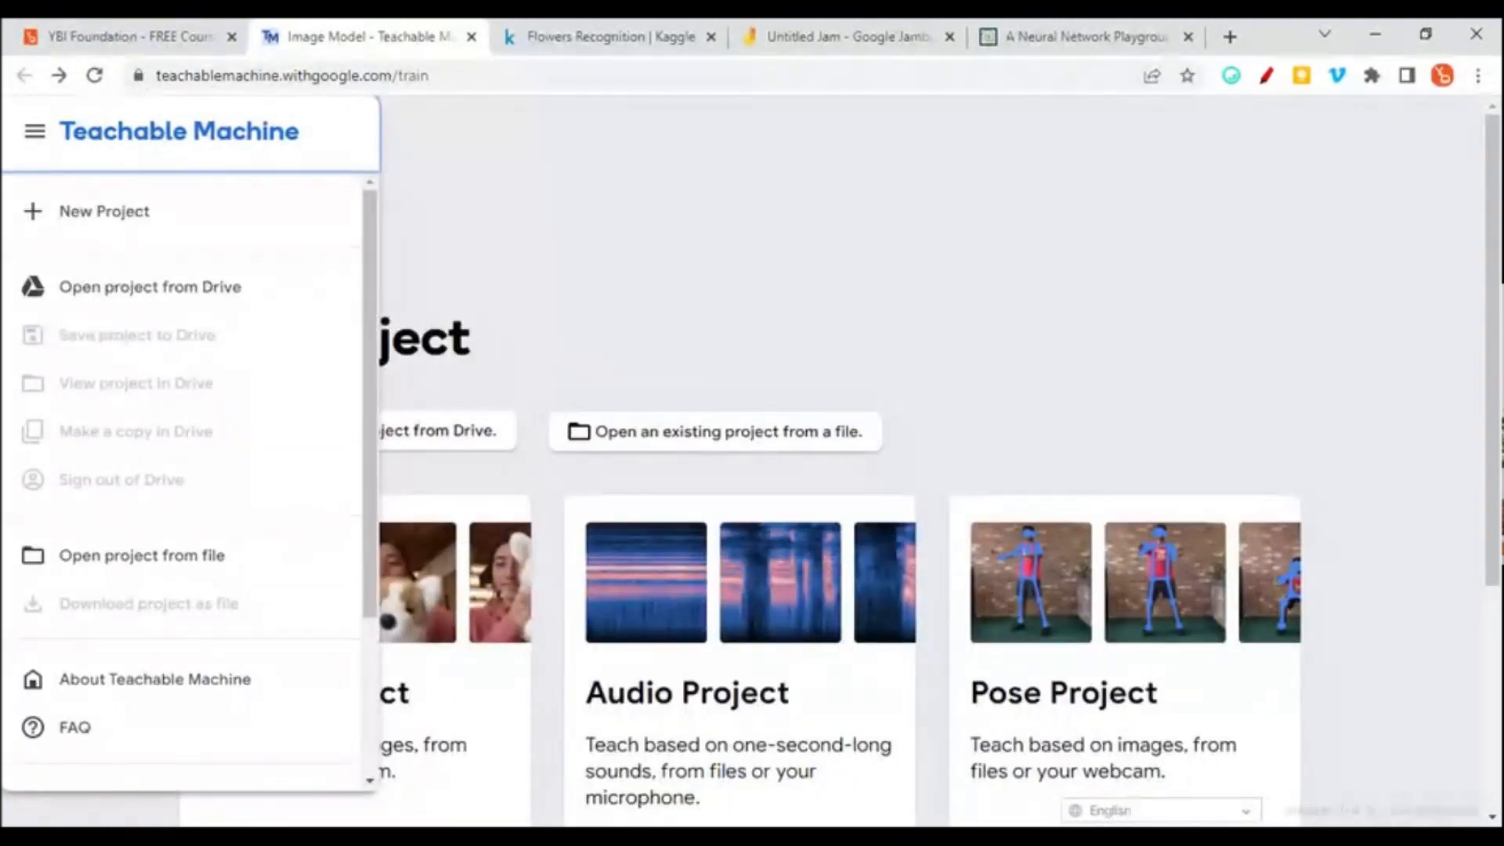
{"action": "left_click", "coordinate": [531, 155]}
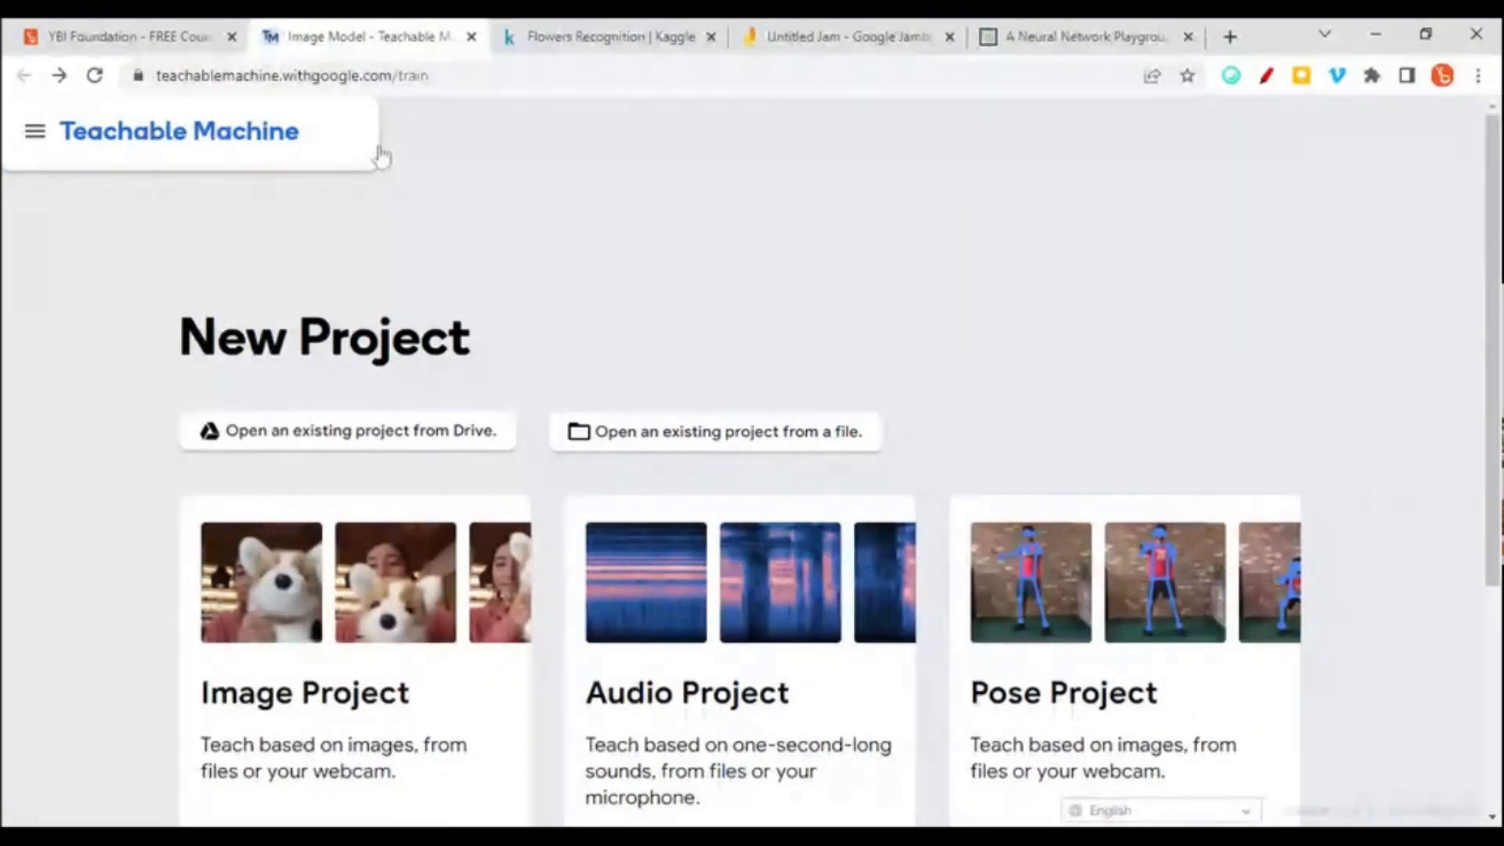
- Start a new project and create an image project using the standard image model
{"action": "left_click", "coordinate": [39, 135]}
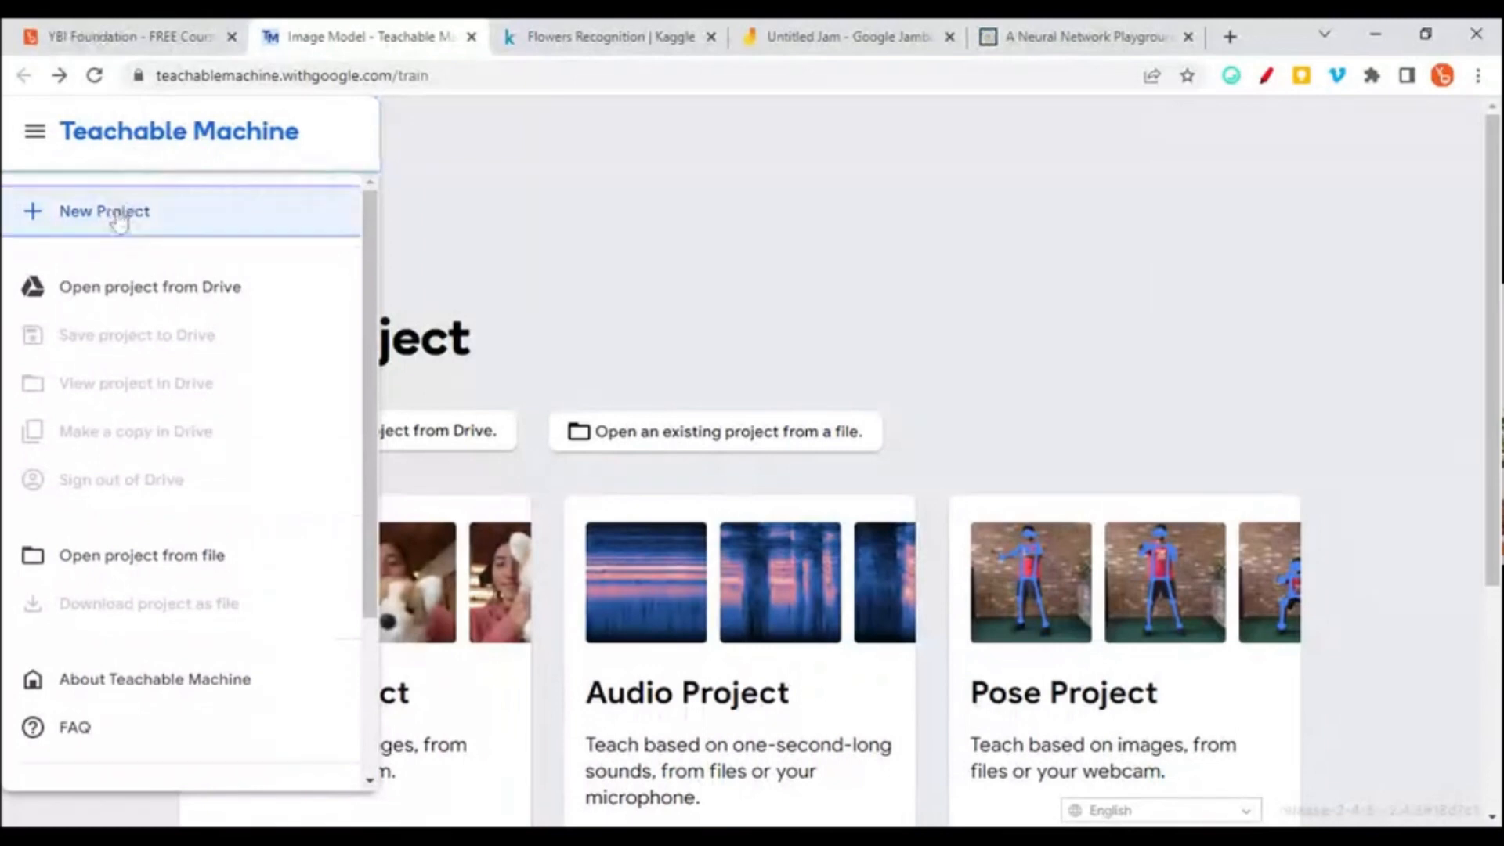
{"action": "left_click", "coordinate": [120, 222]}
{"action": "left_click", "coordinate": [389, 37]}
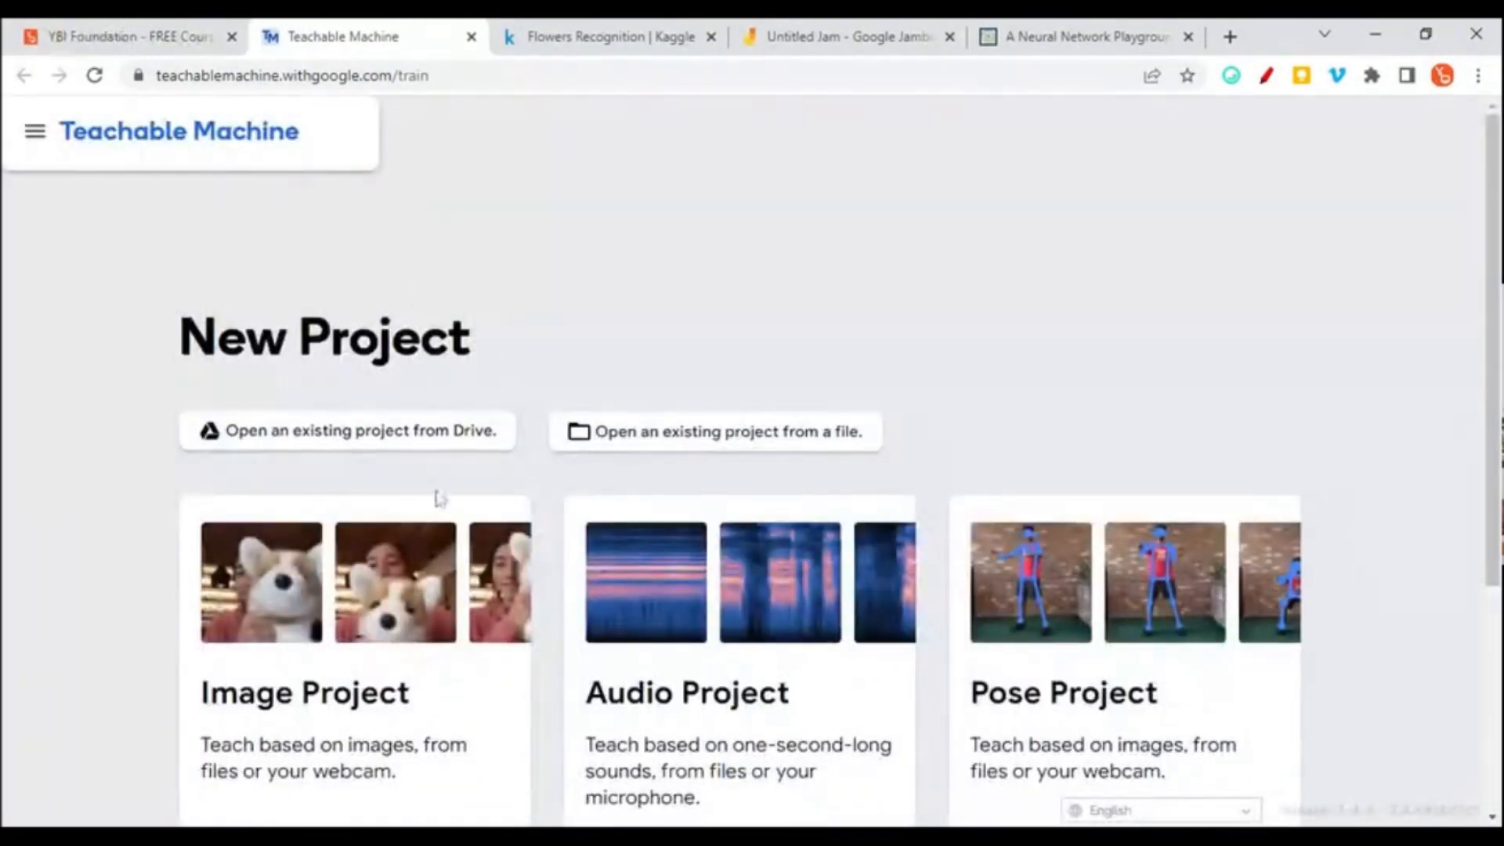
{"action": "scroll", "coordinate": [494, 419], "scroll_direction": "down", "scroll_amount": 1}
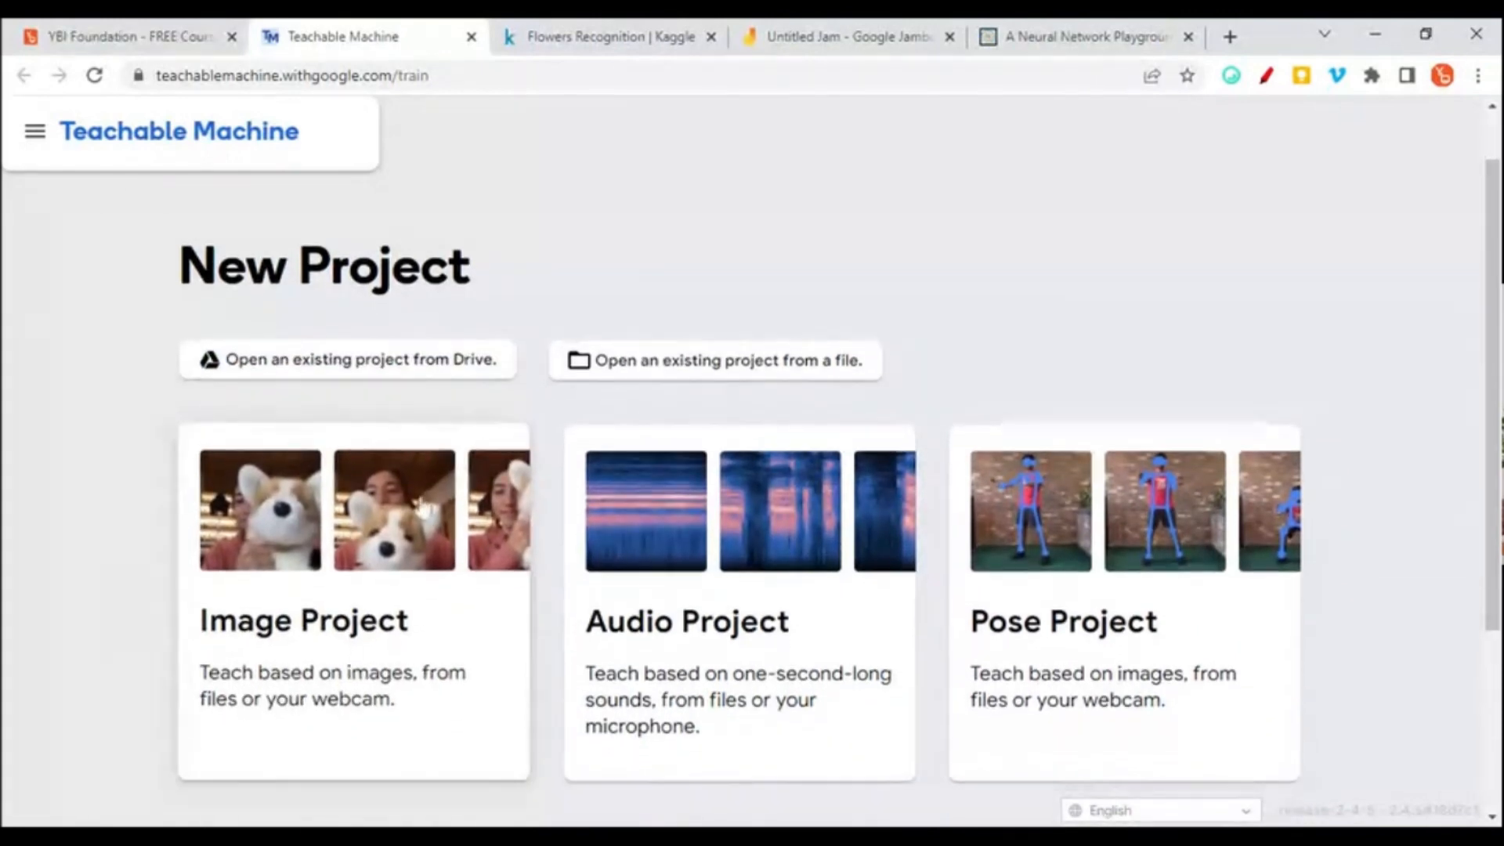
{"action": "left_click", "coordinate": [309, 621]}
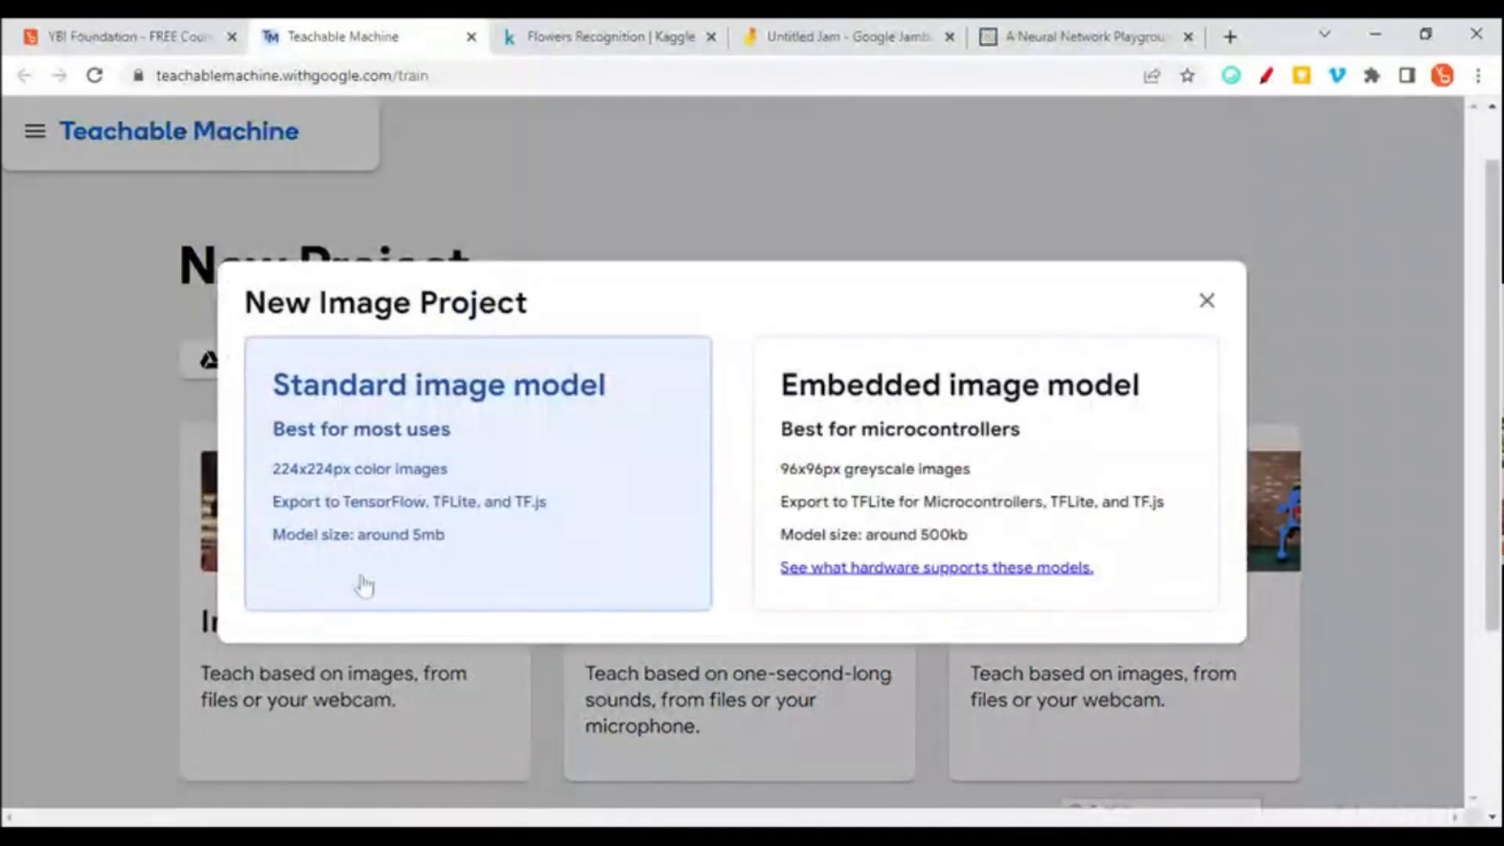
{"action": "left_click", "coordinate": [464, 399]}
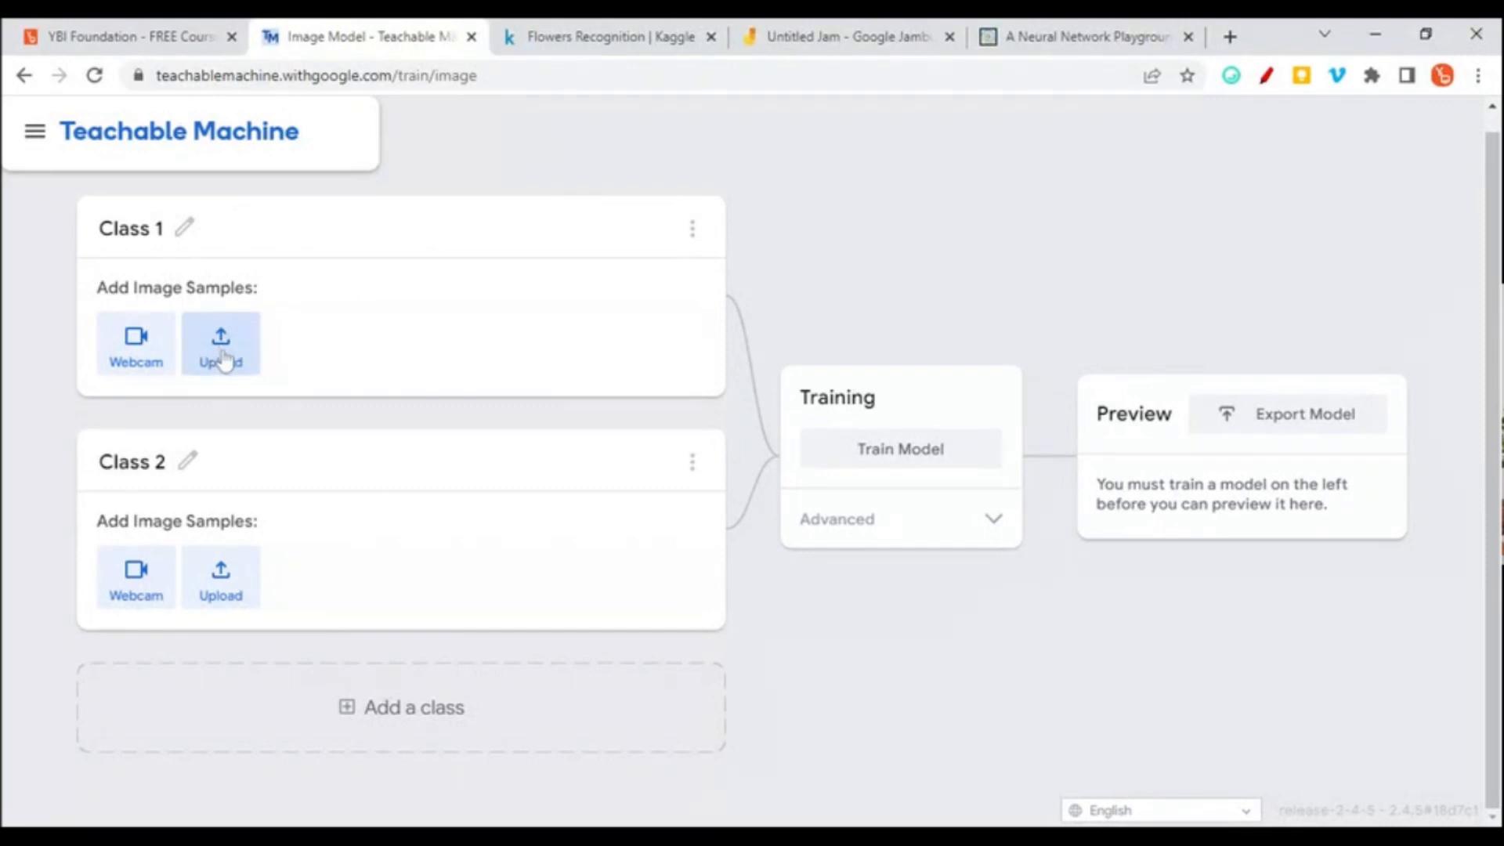
- Upload the daisy images from the computer as samples for Class 1 and rename the class Daisy
{"action": "left_click", "coordinate": [223, 349]}
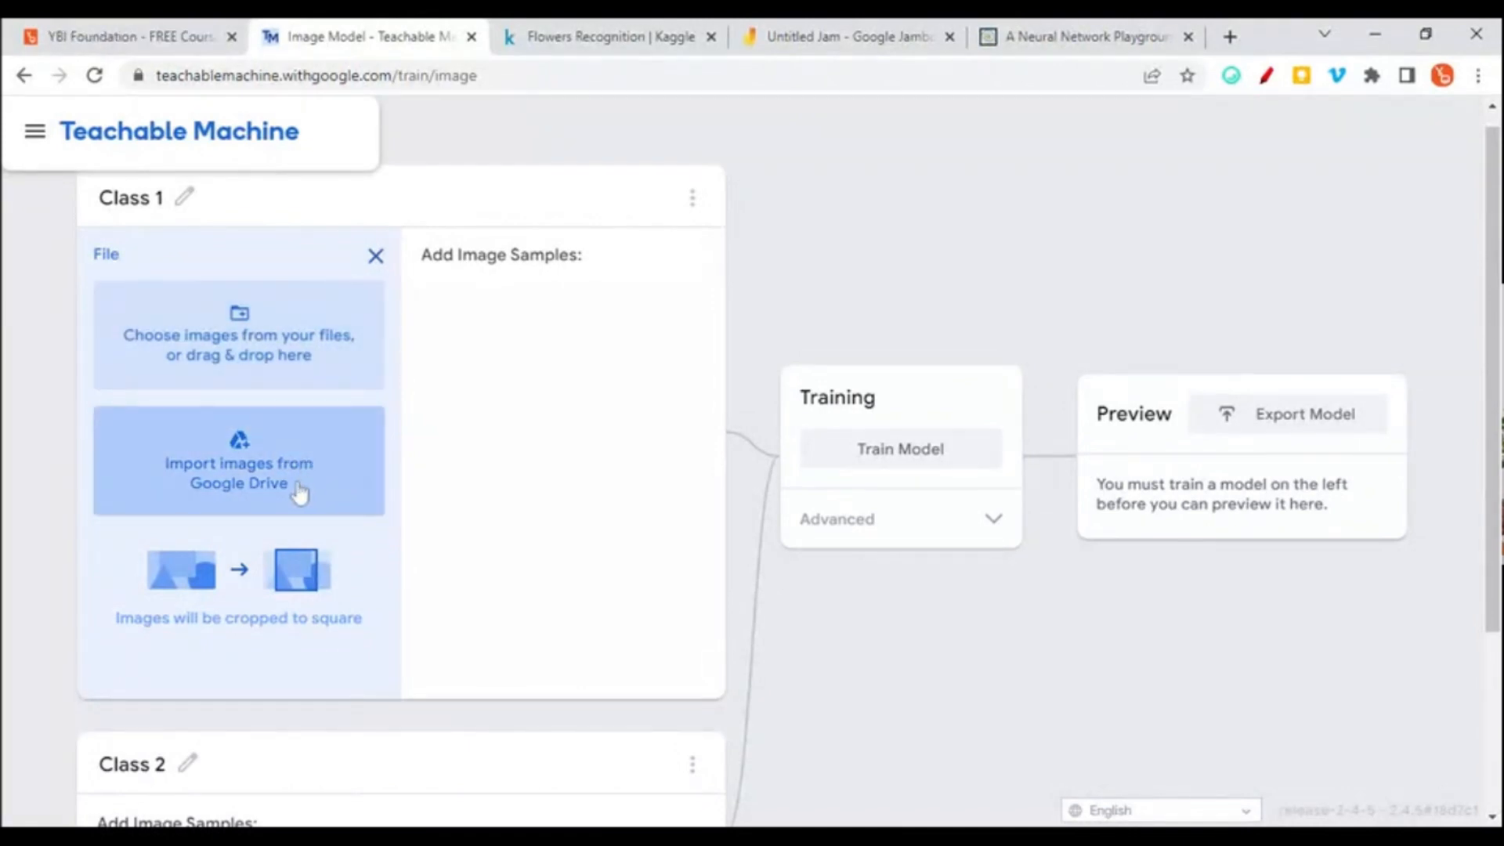
{"action": "left_click", "coordinate": [307, 347]}
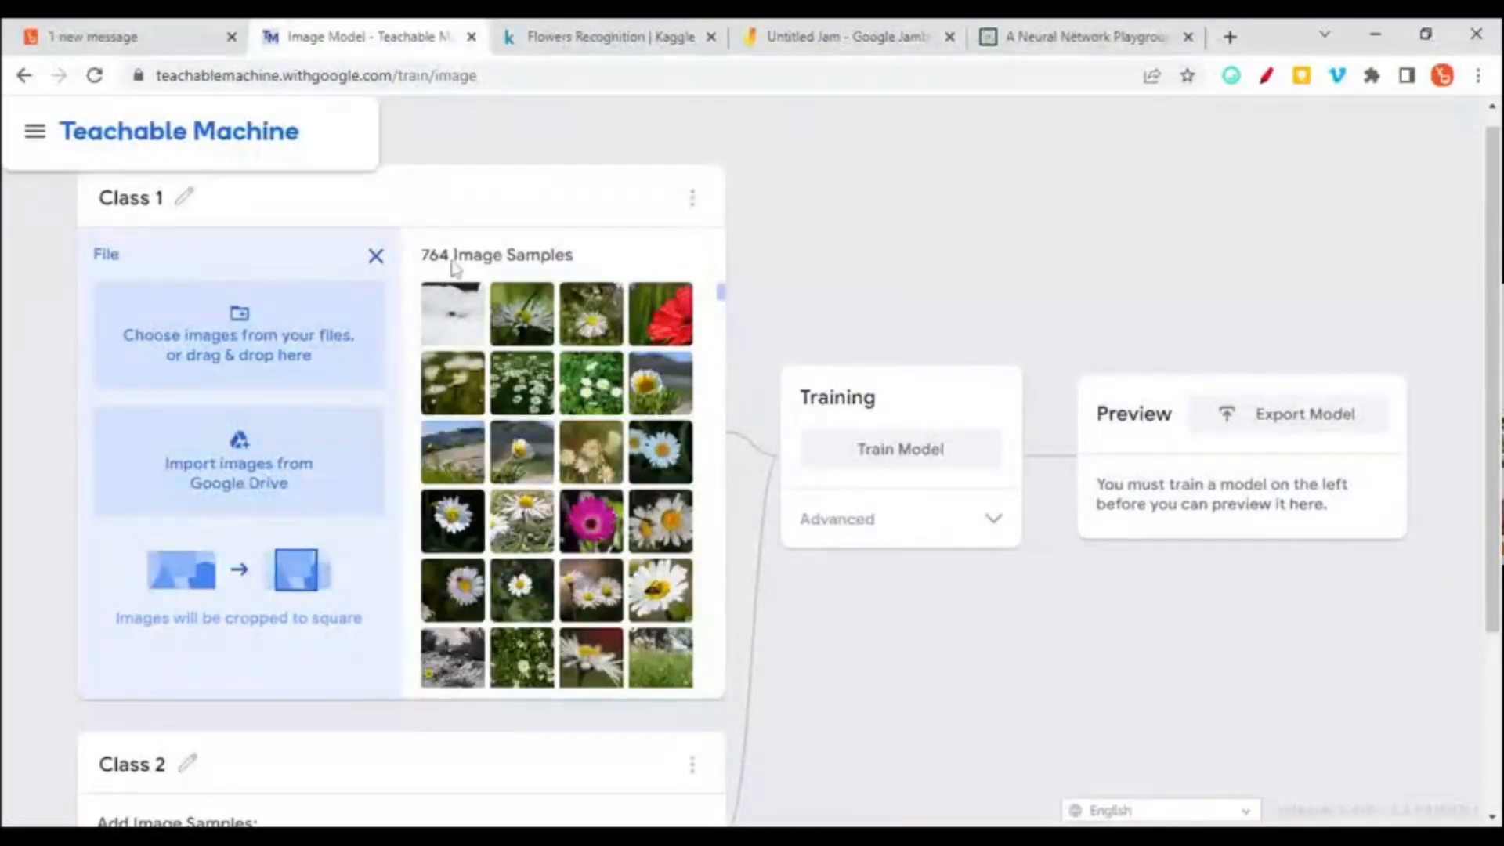
{"action": "left_click", "coordinate": [184, 199]}
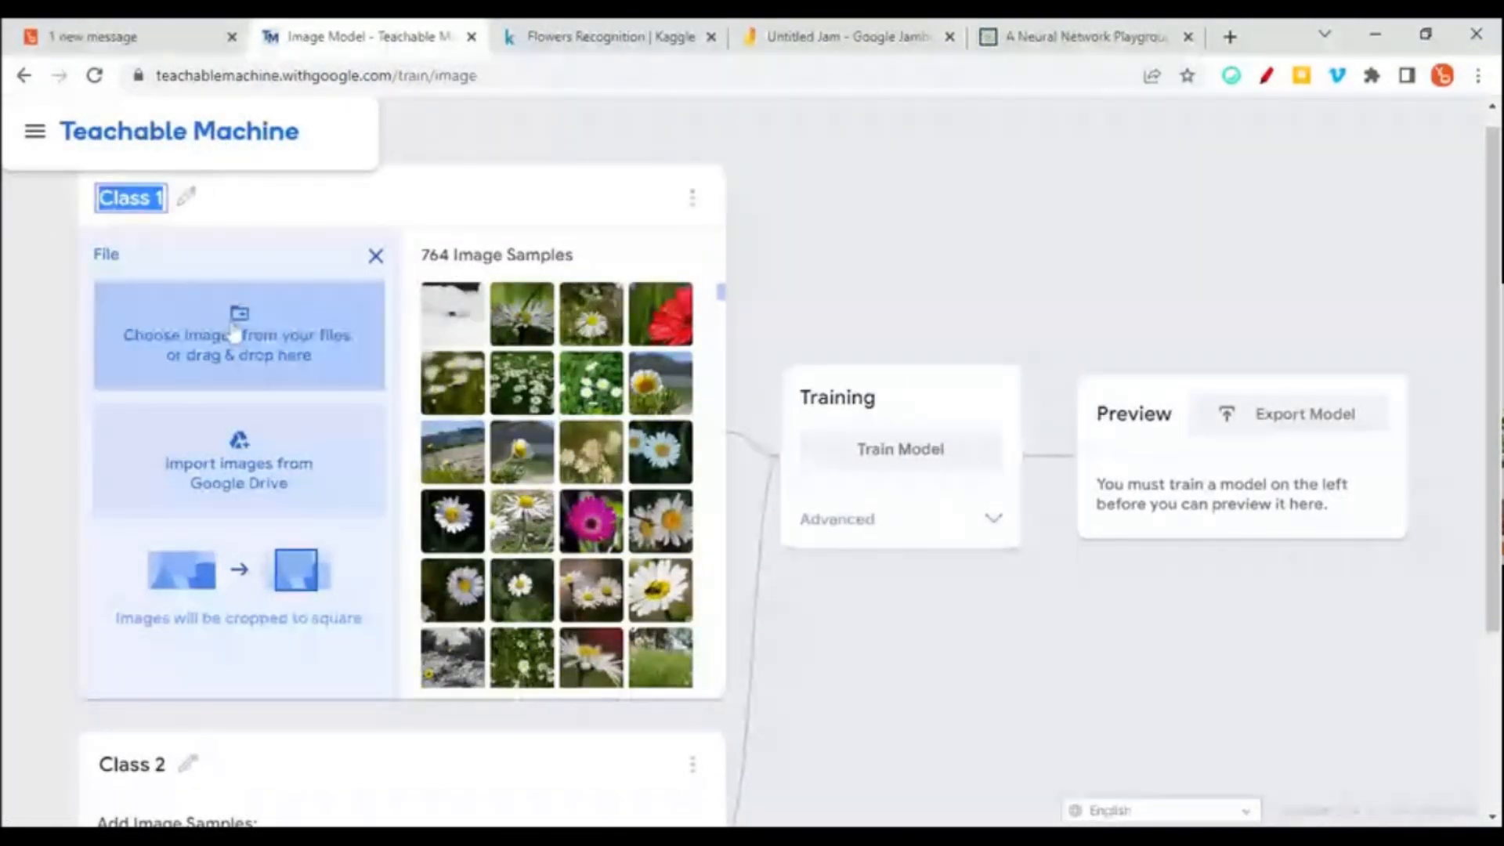
{"action": "type", "text": "Daisy"}
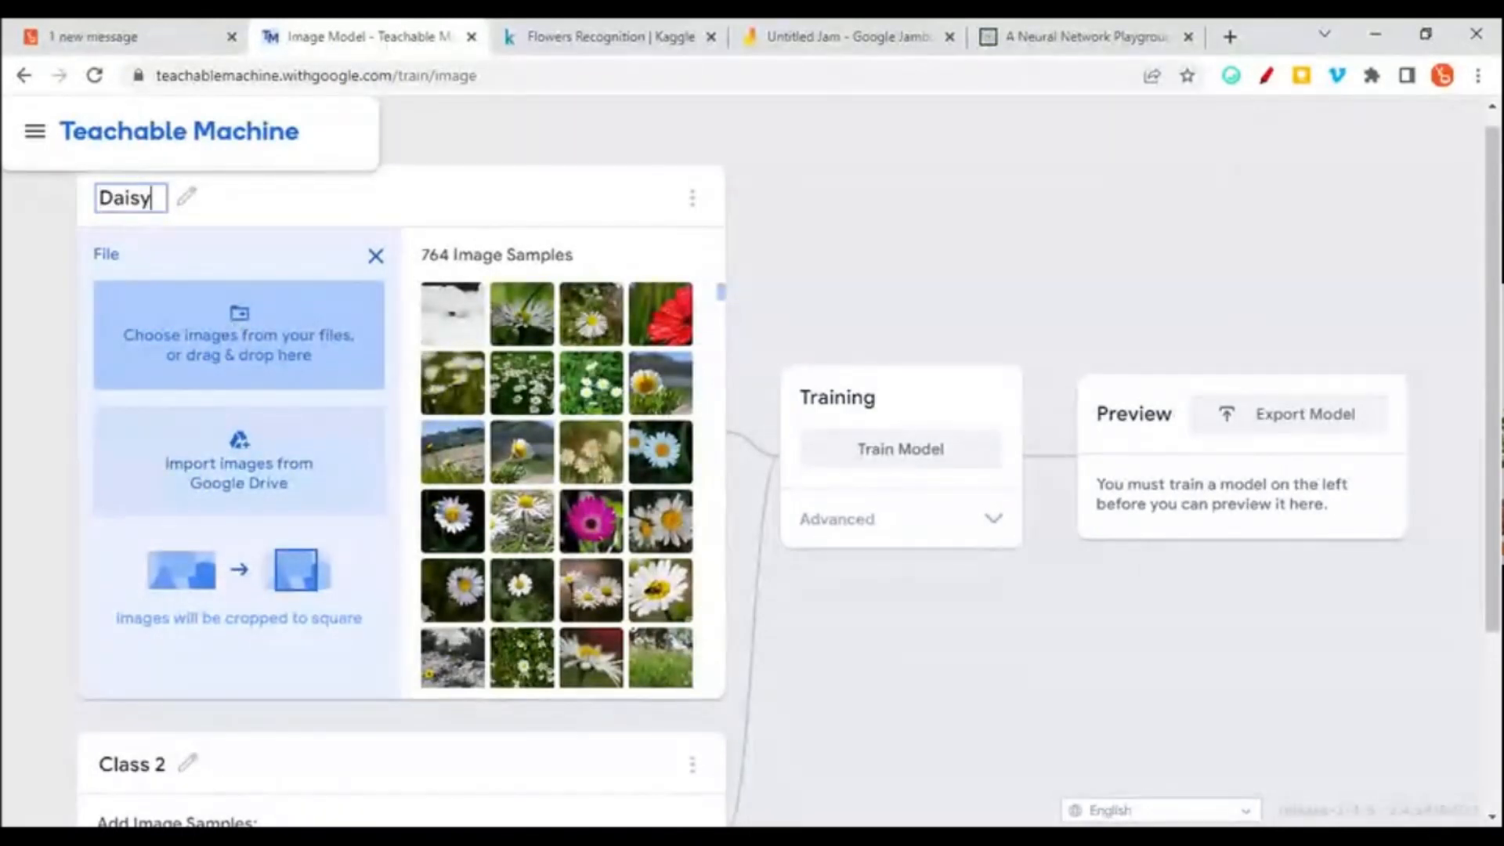
{"action": "left_click", "coordinate": [602, 196]}
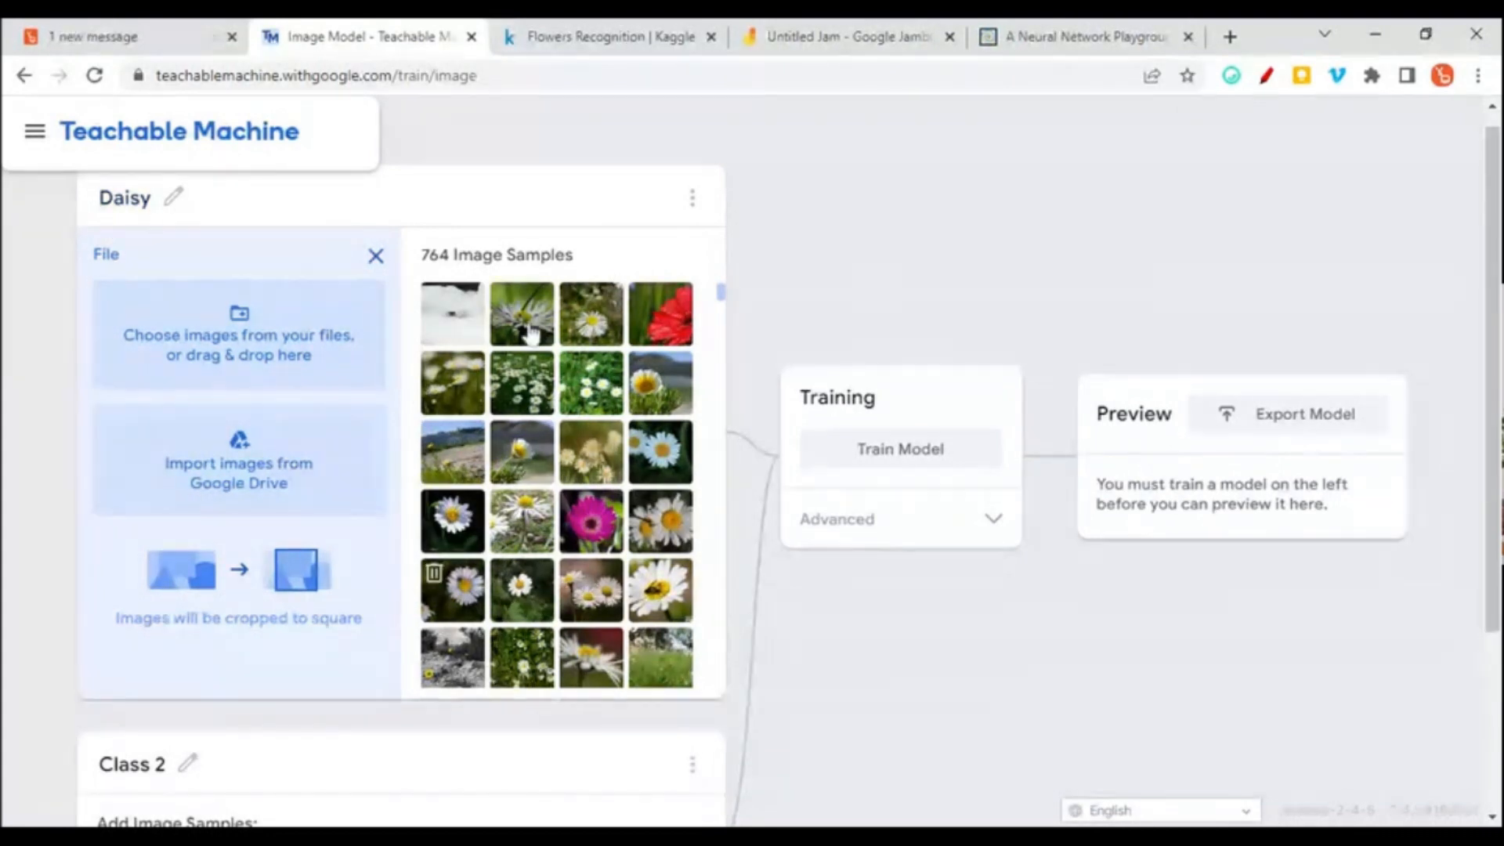
- Upload the dandelion images from the computer as samples for Class 2
{"action": "scroll", "coordinate": [572, 689], "scroll_direction": "down", "scroll_amount": 2}
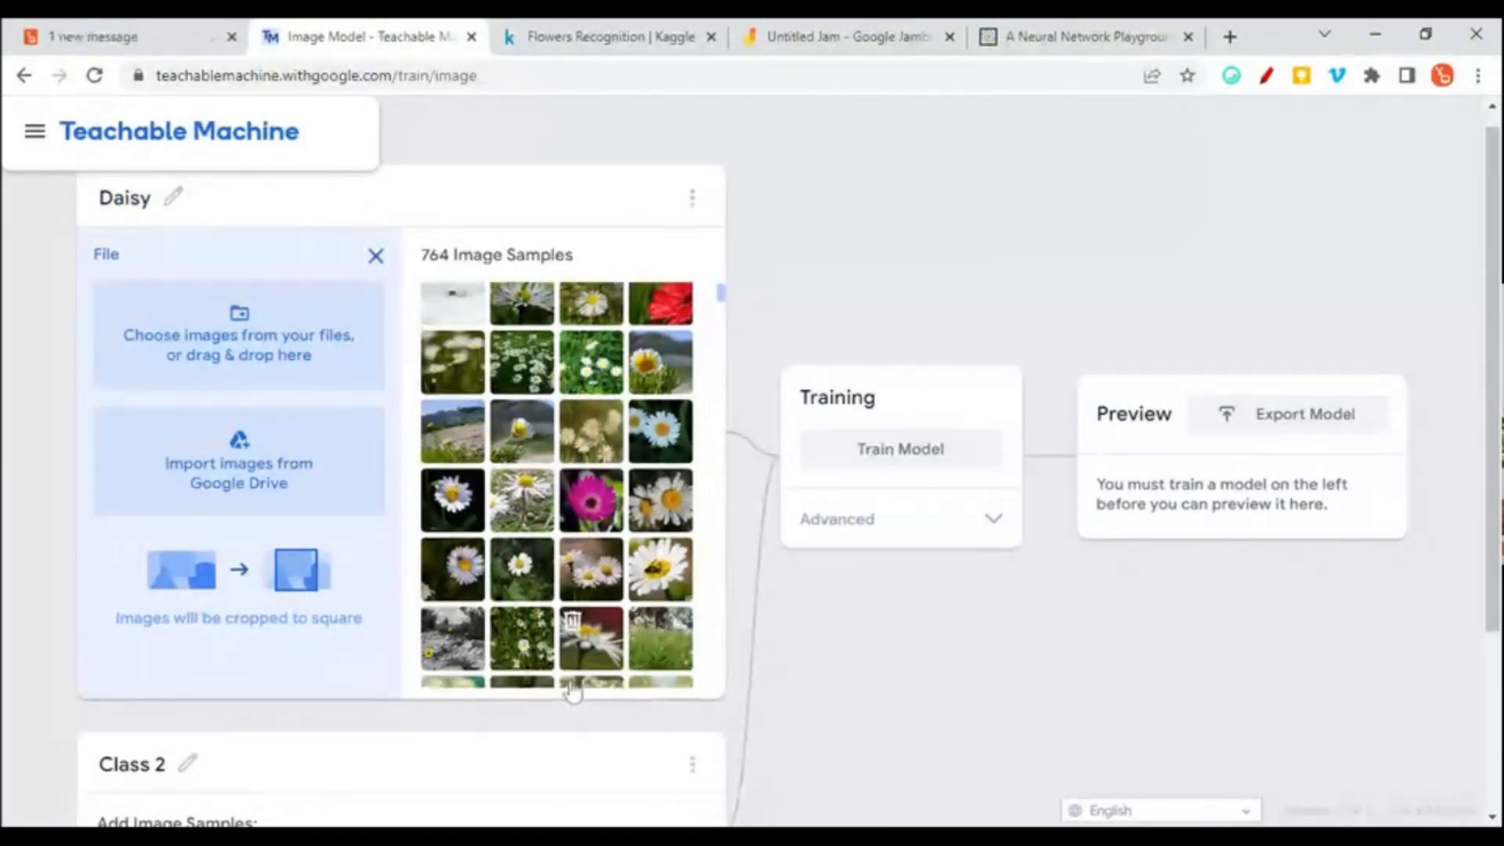
{"action": "scroll", "coordinate": [784, 713], "scroll_direction": "down", "scroll_amount": 1}
{"action": "scroll", "coordinate": [788, 715], "scroll_direction": "down", "scroll_amount": 1}
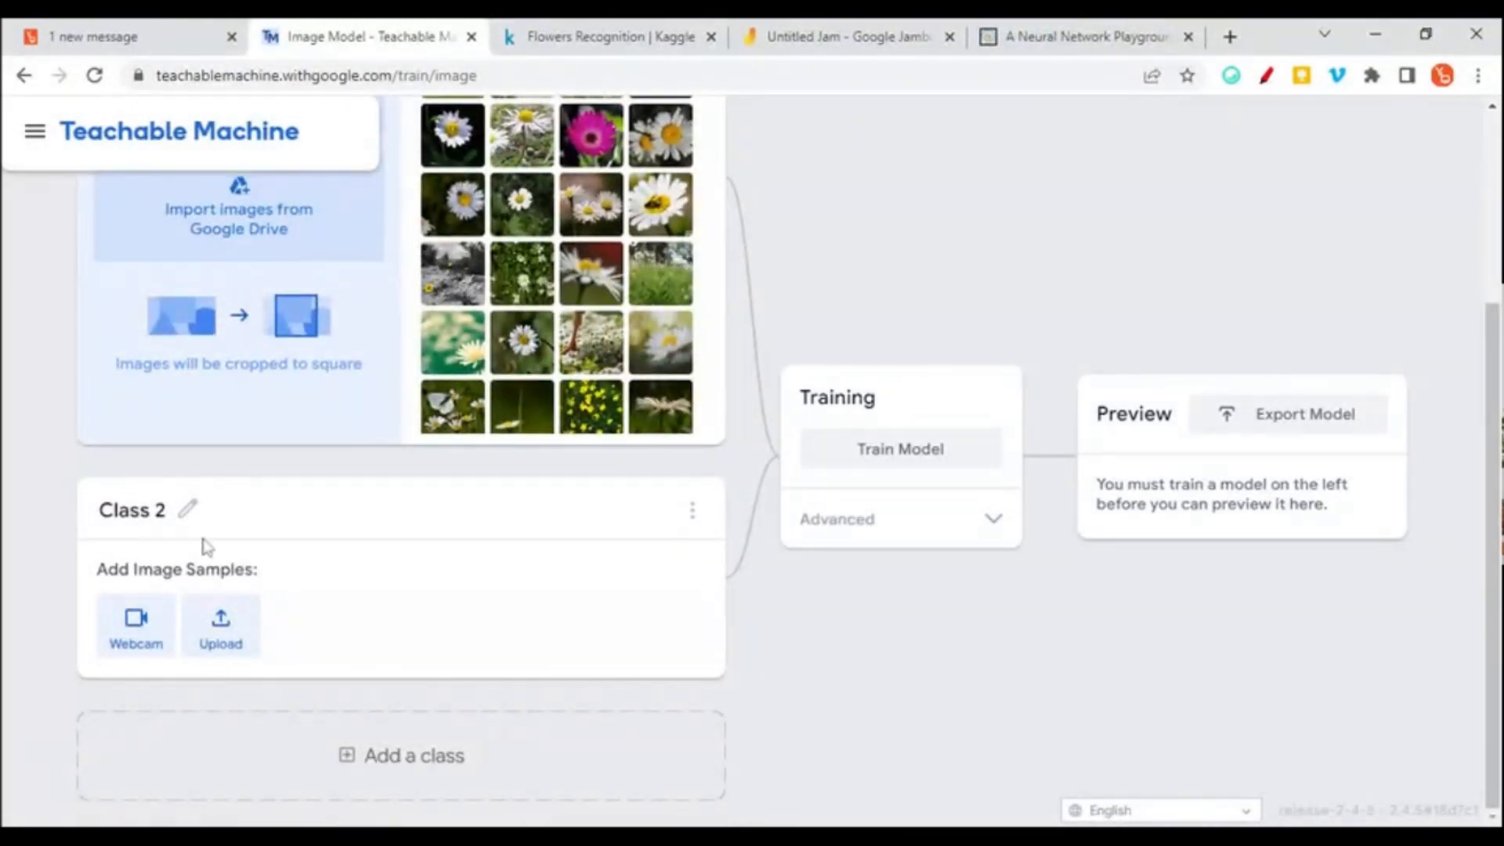
{"action": "left_click", "coordinate": [220, 647]}
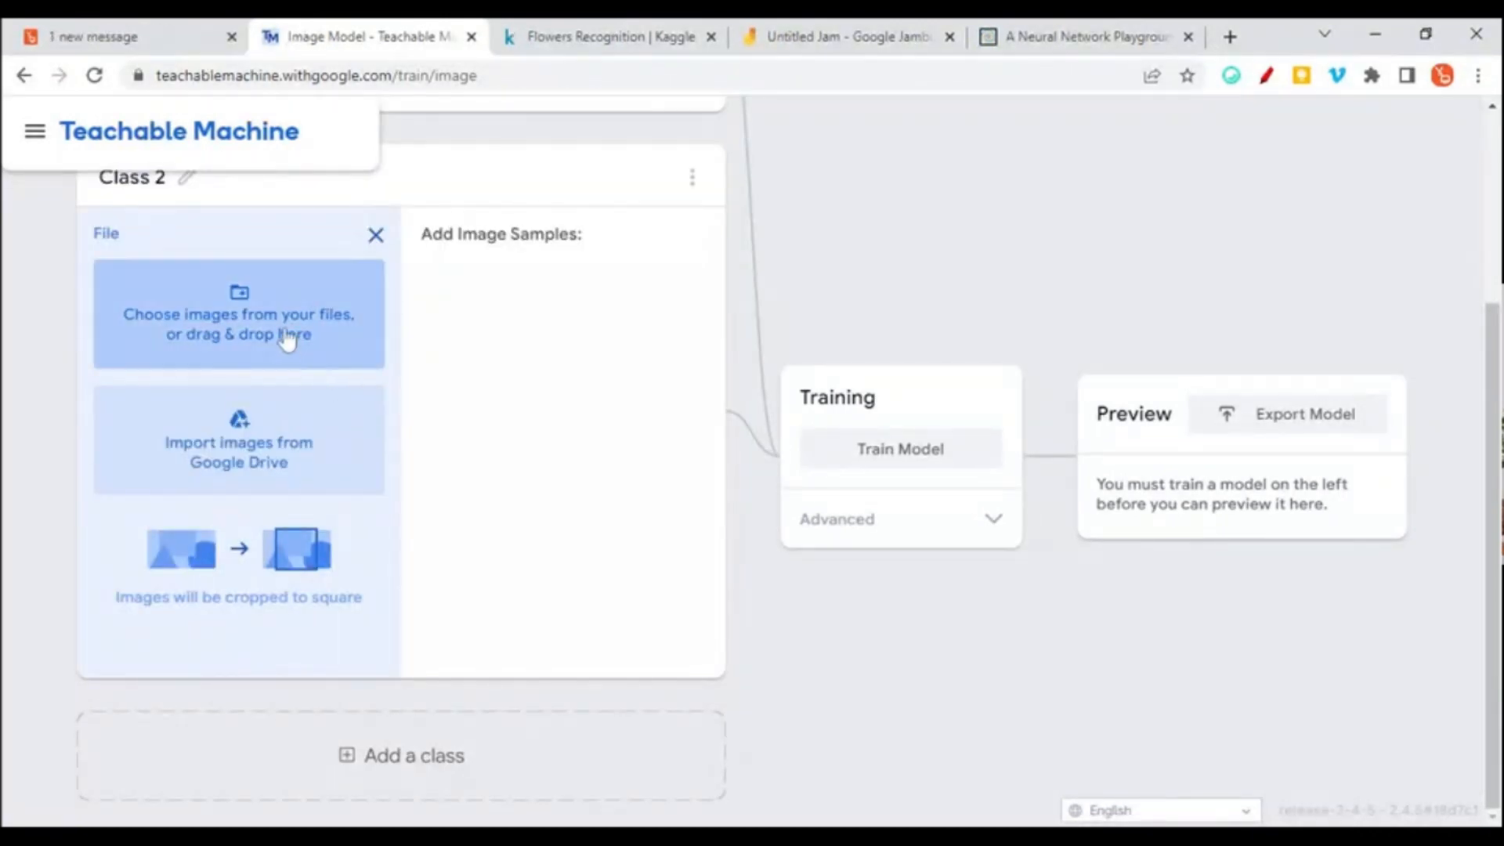
{"action": "left_click", "coordinate": [287, 340]}
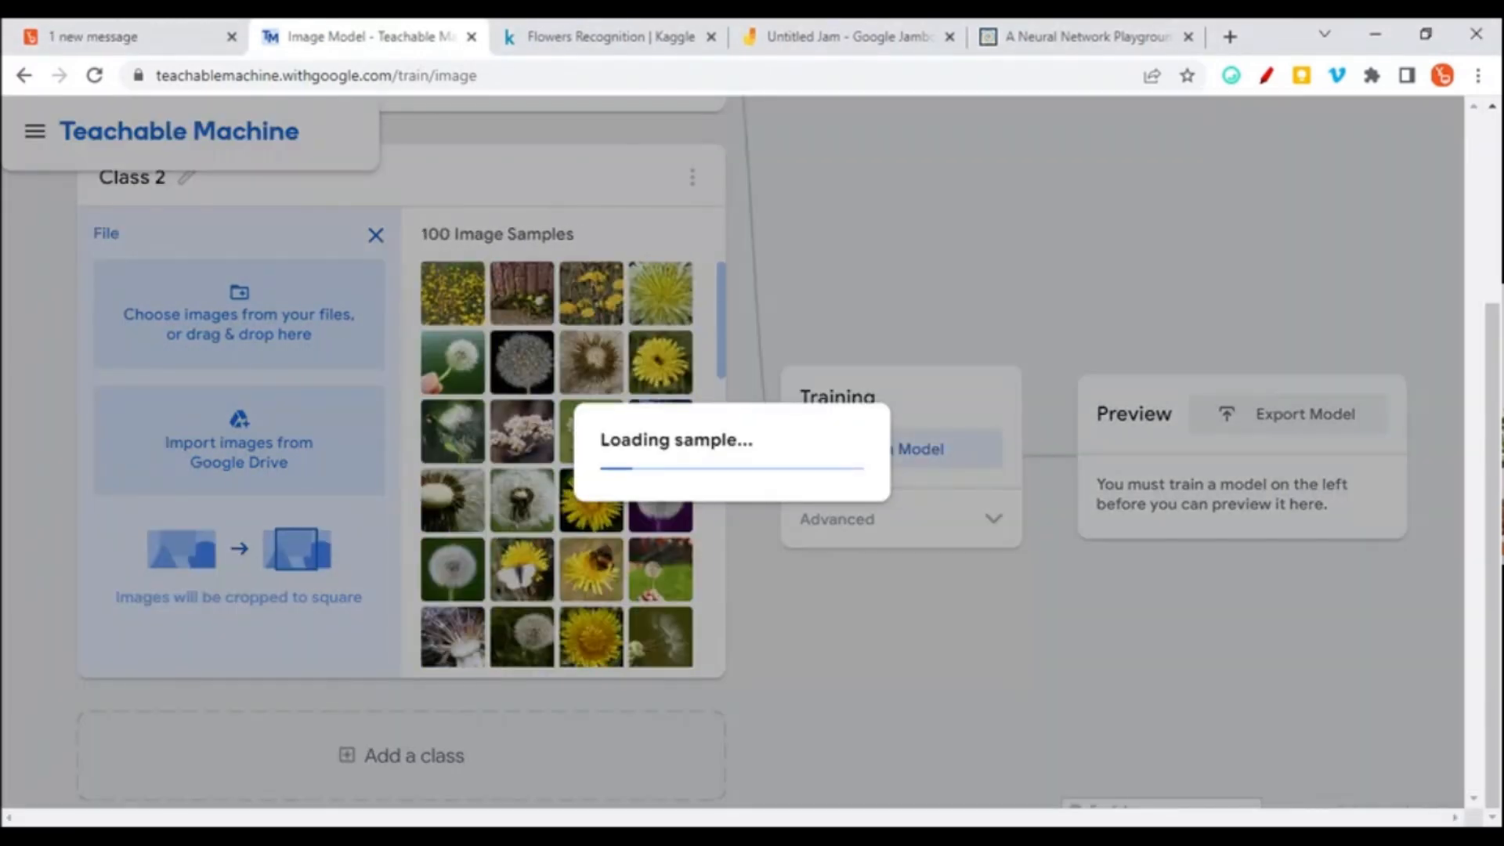
- Rename Class 2 as Dandelion
{"action": "scroll", "coordinate": [271, 314], "scroll_direction": "up", "scroll_amount": 1}
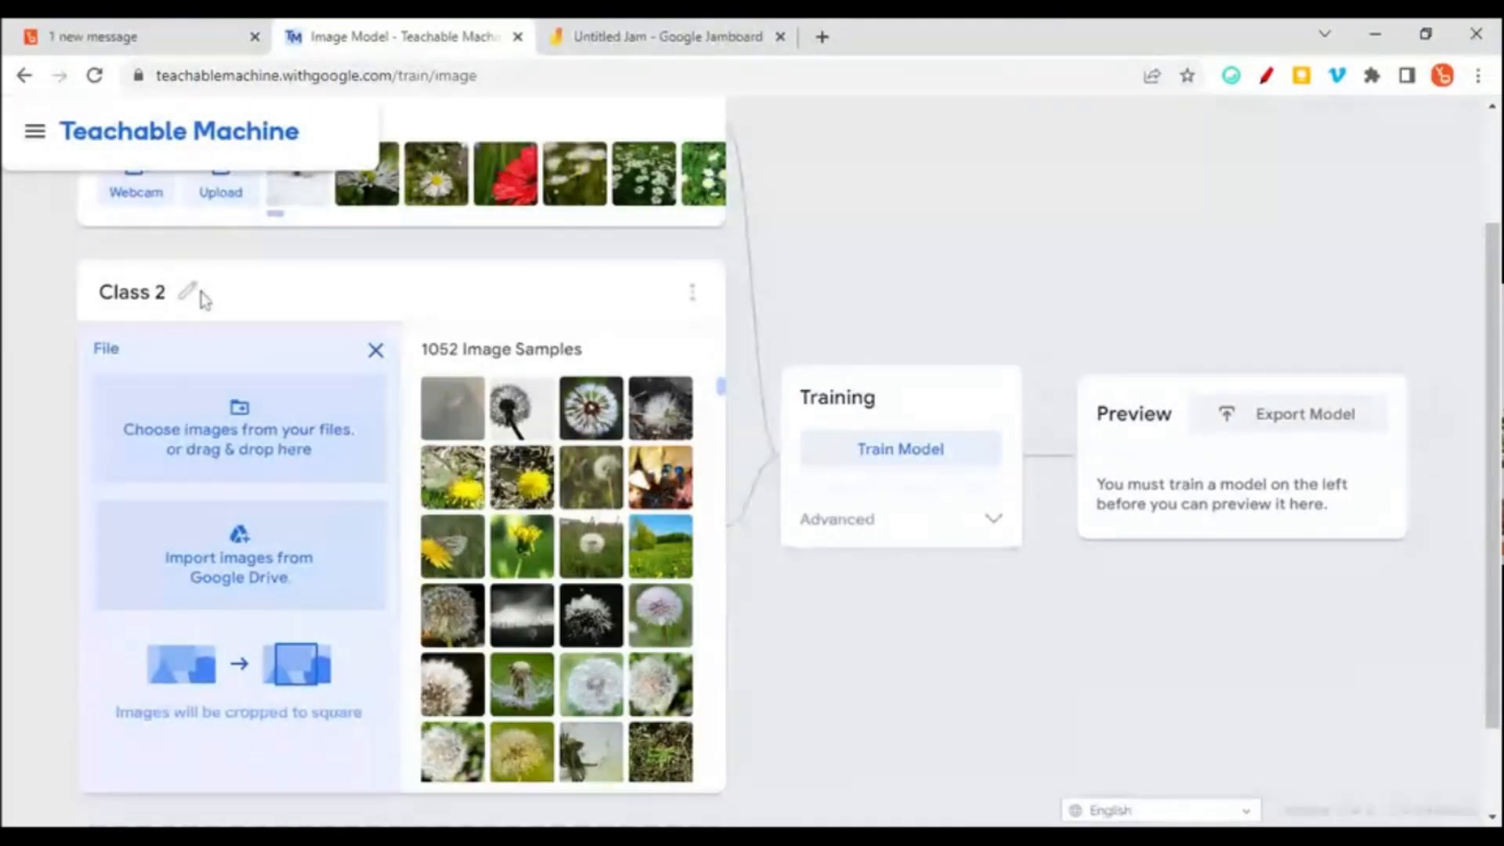
{"action": "left_click", "coordinate": [185, 296]}
{"action": "left_click", "coordinate": [185, 298]}
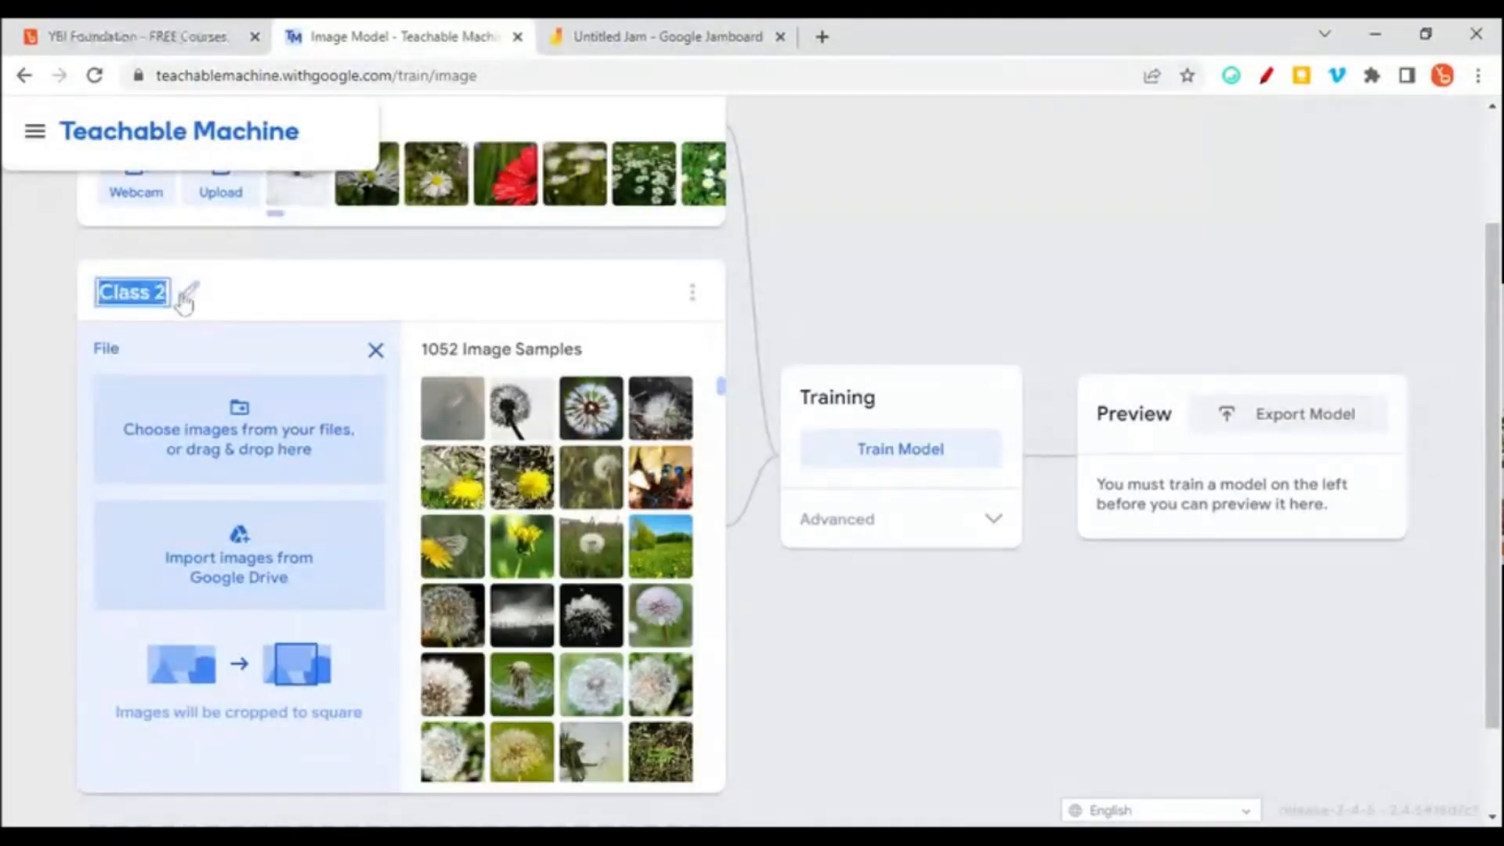
{"action": "type", "text": "Dande"}
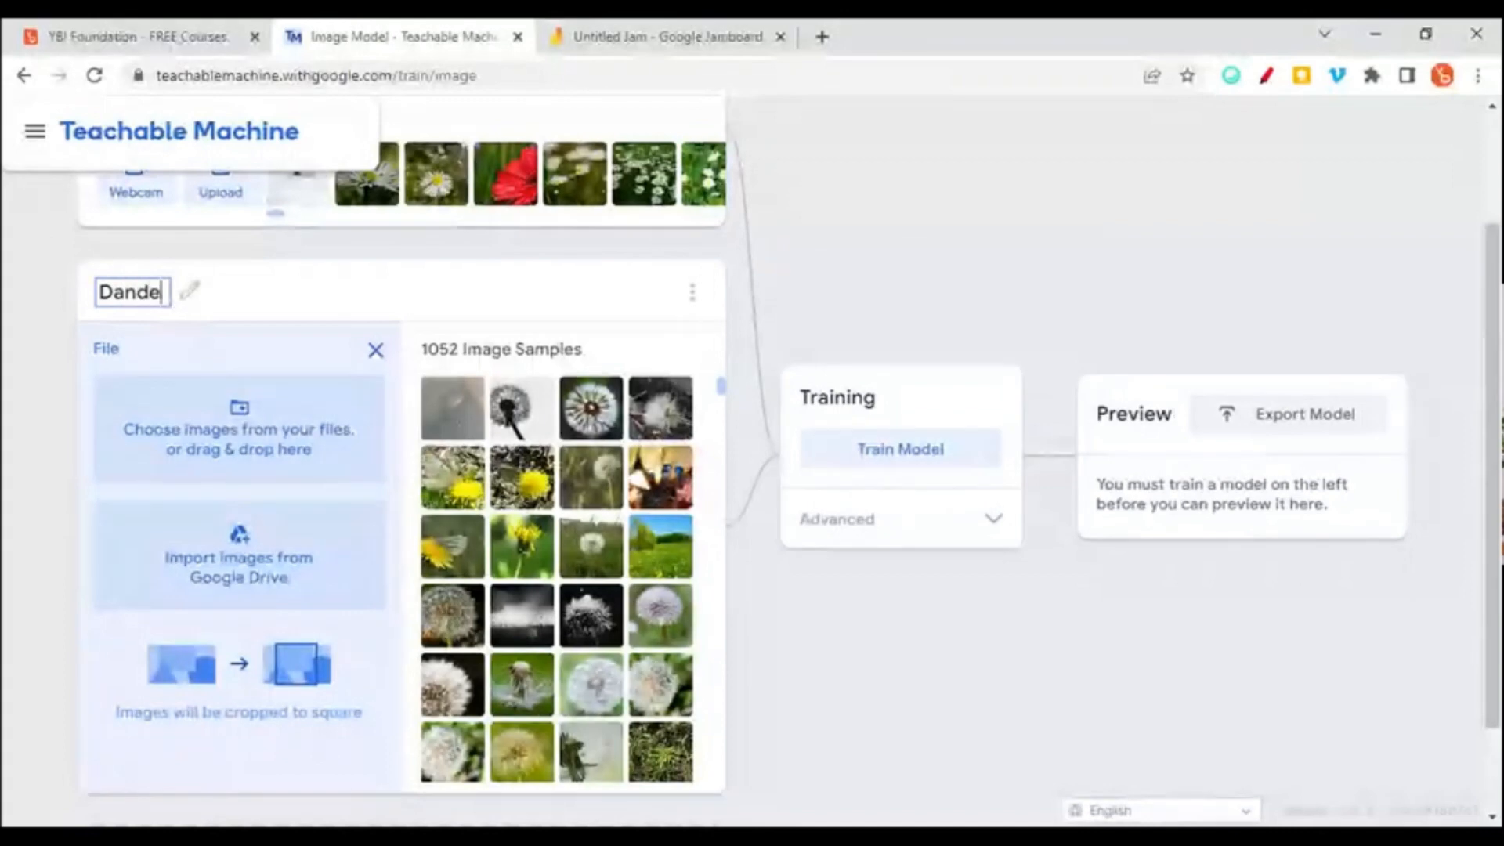
{"action": "type", "text": "lion"}
{"action": "left_click", "coordinate": [443, 285]}
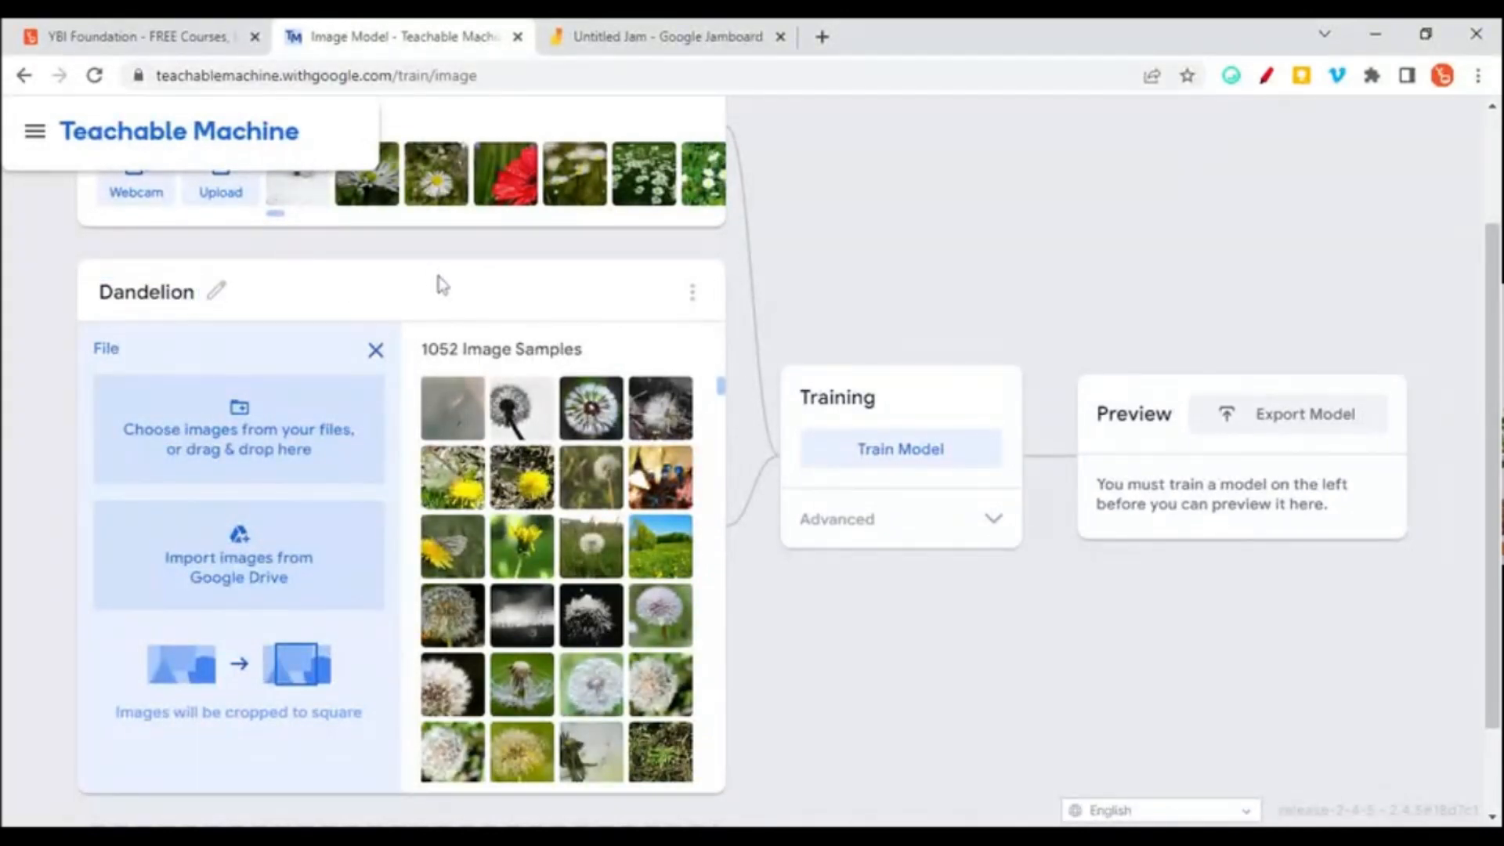
- Add a third class and upload the rose images from the computer as its samples
{"action": "scroll", "coordinate": [434, 292], "scroll_direction": "down", "scroll_amount": 2}
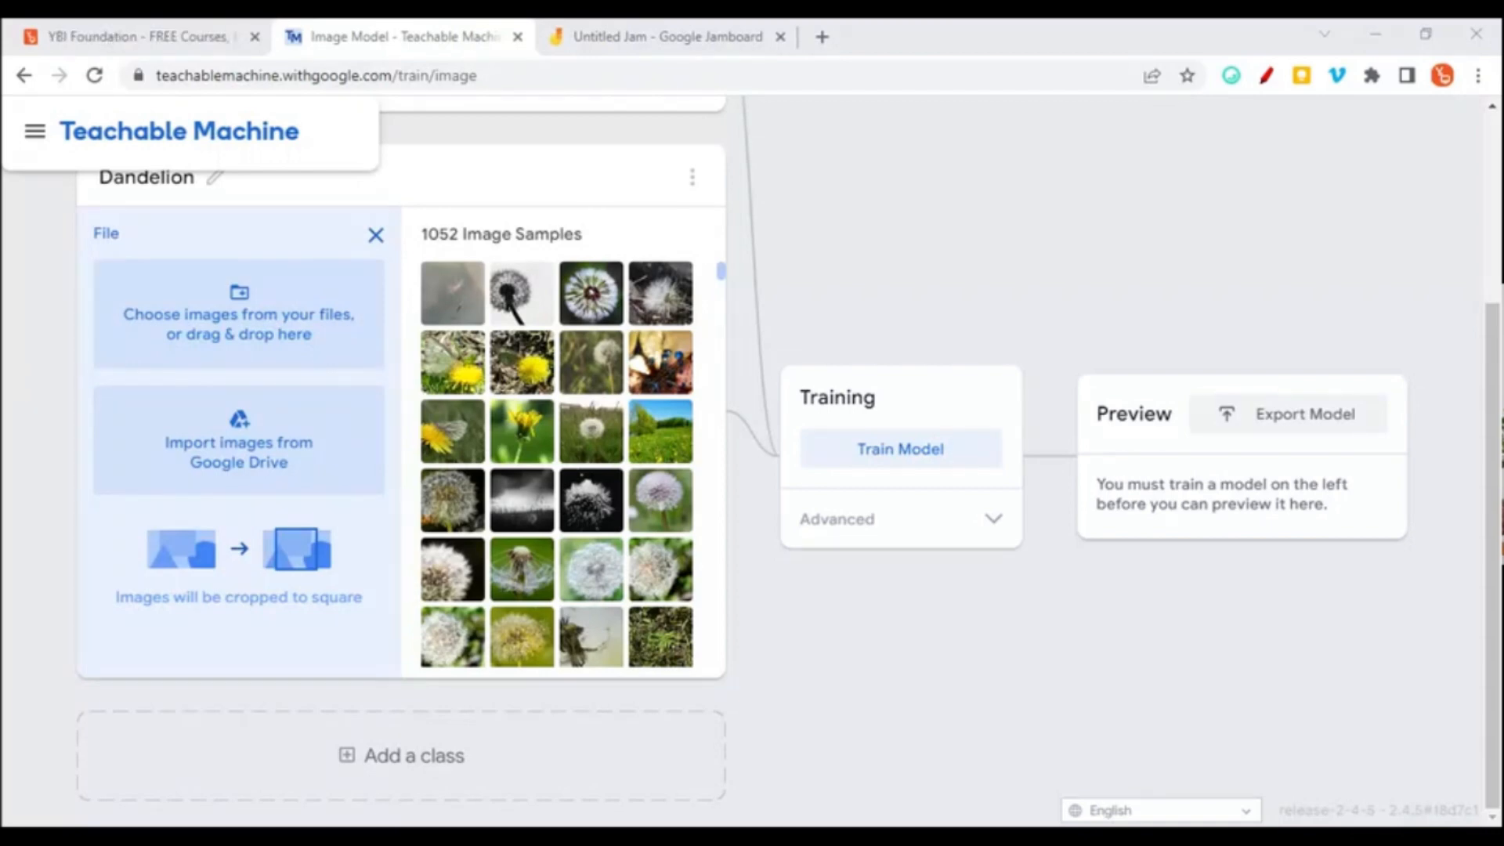
{"action": "left_click", "coordinate": [357, 756]}
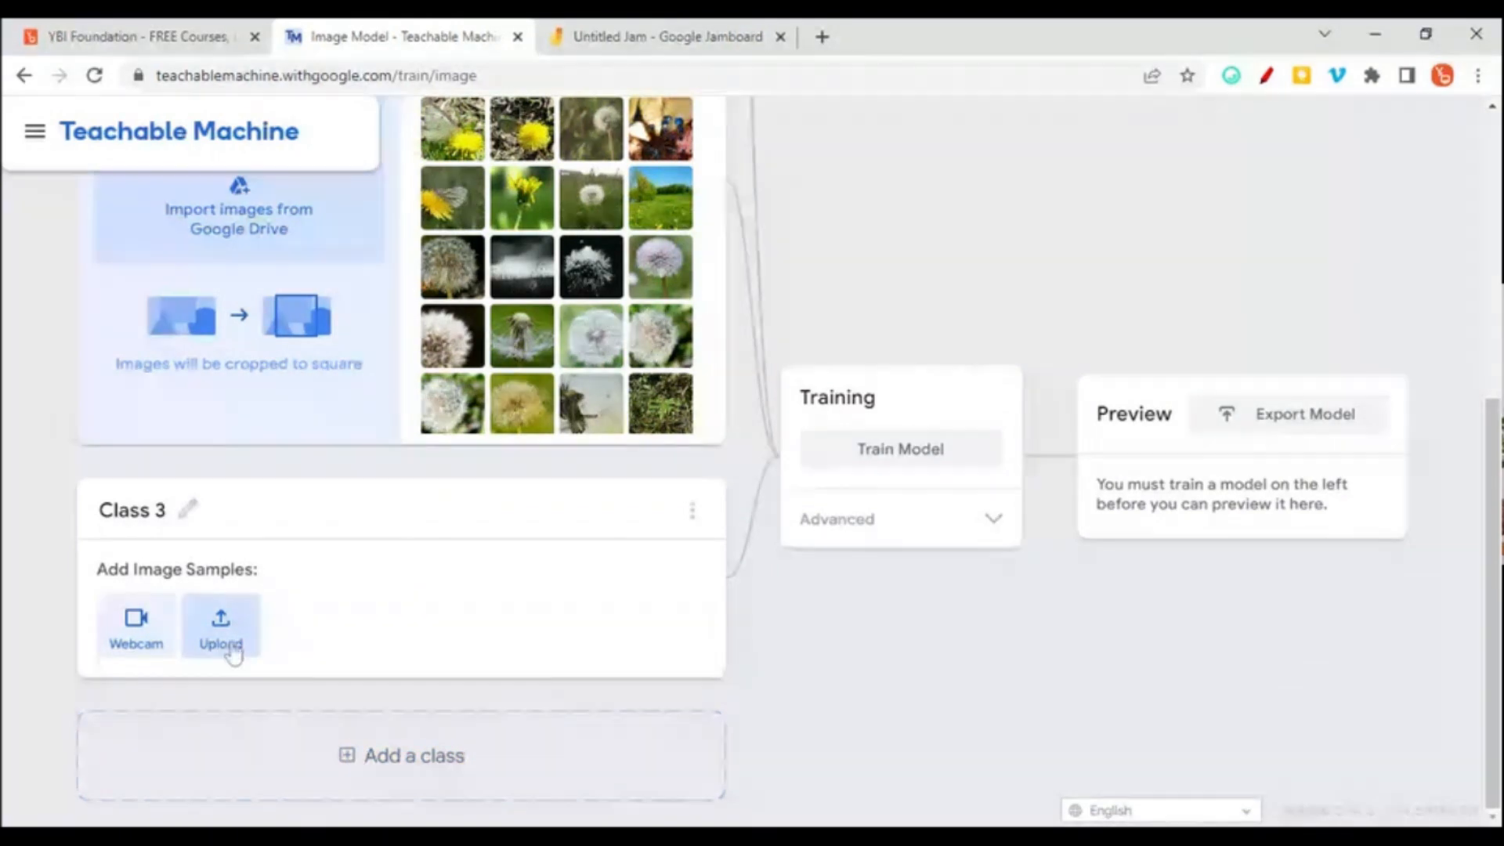
{"action": "left_click", "coordinate": [223, 640]}
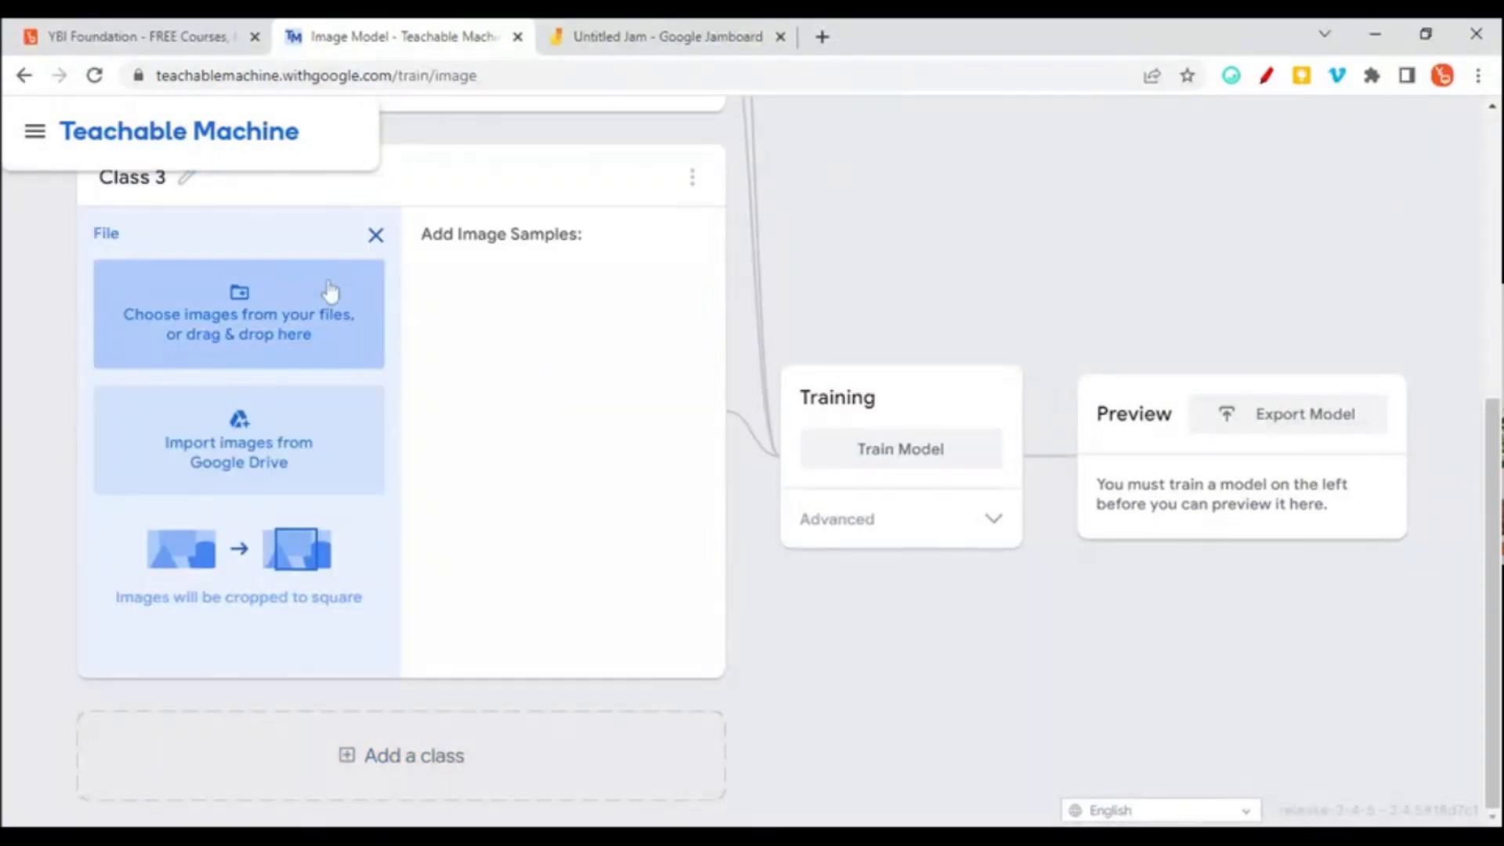
{"action": "left_click", "coordinate": [284, 316]}
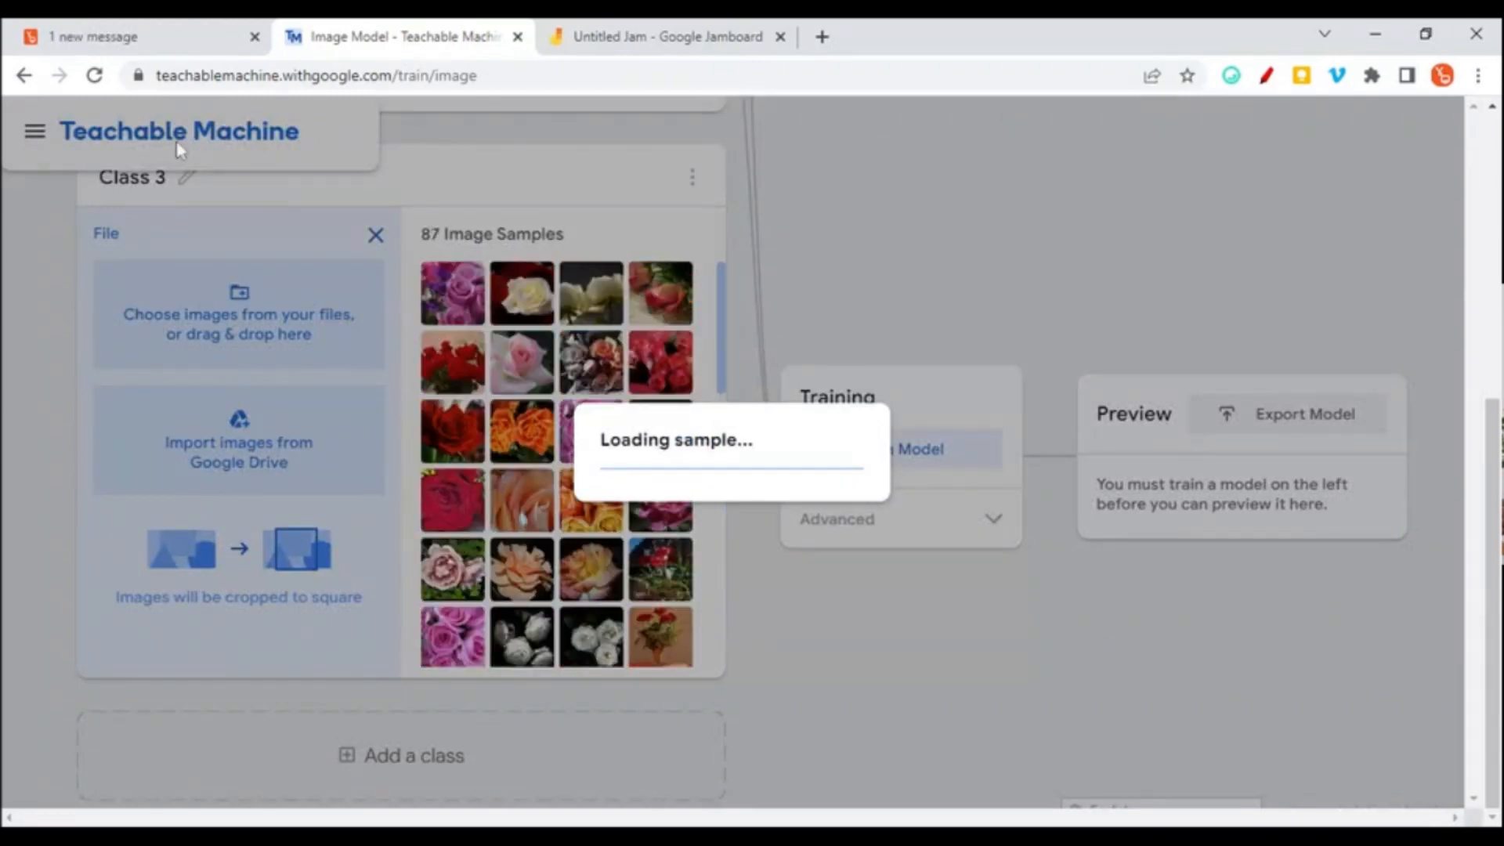
- Rename Class 3 as Rose
{"action": "scroll", "coordinate": [147, 224], "scroll_direction": "up", "scroll_amount": 2}
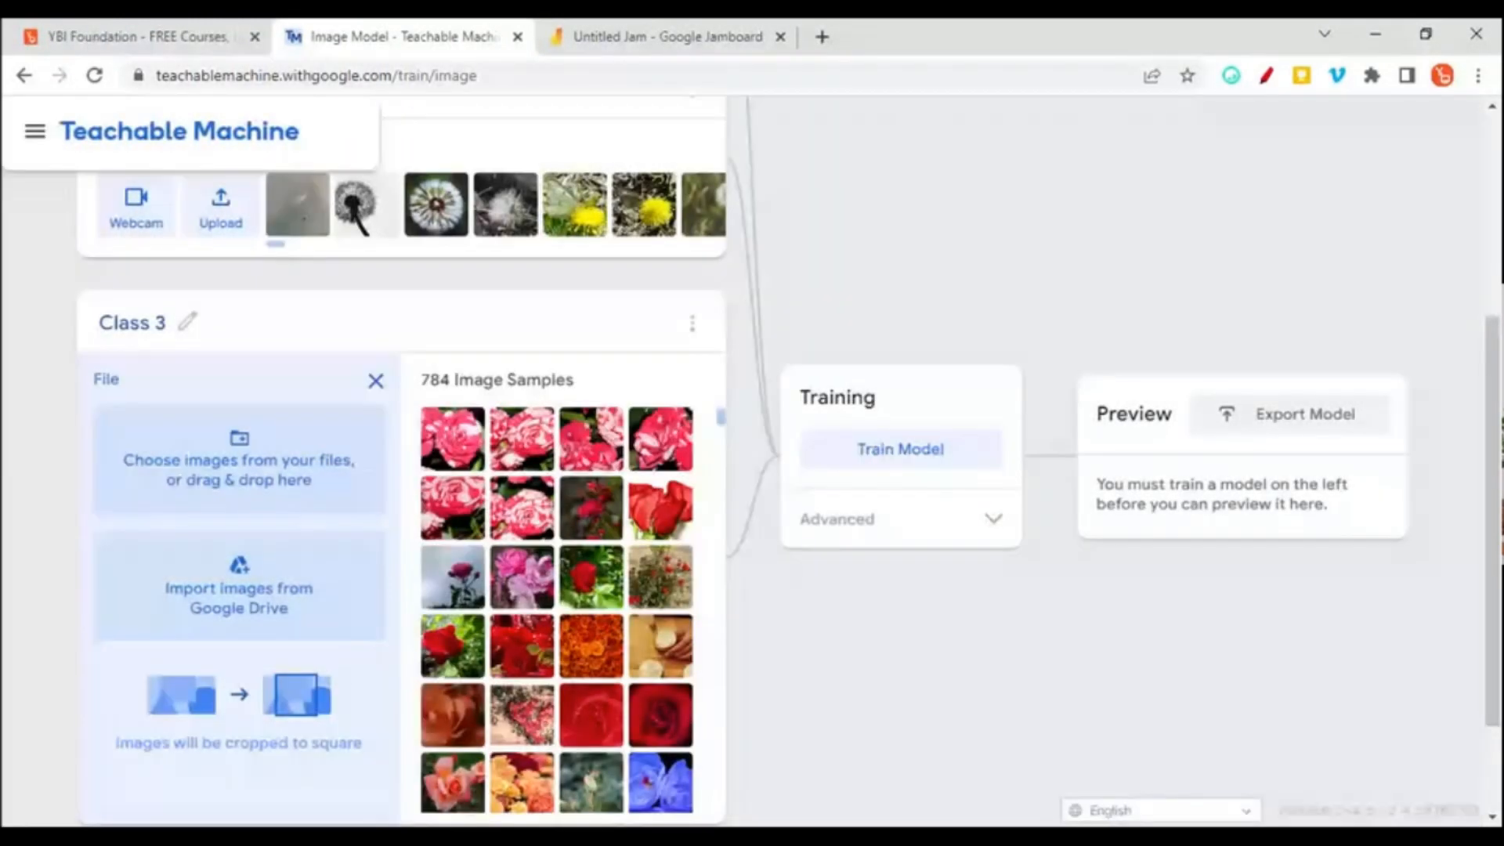
{"action": "left_click", "coordinate": [188, 322]}
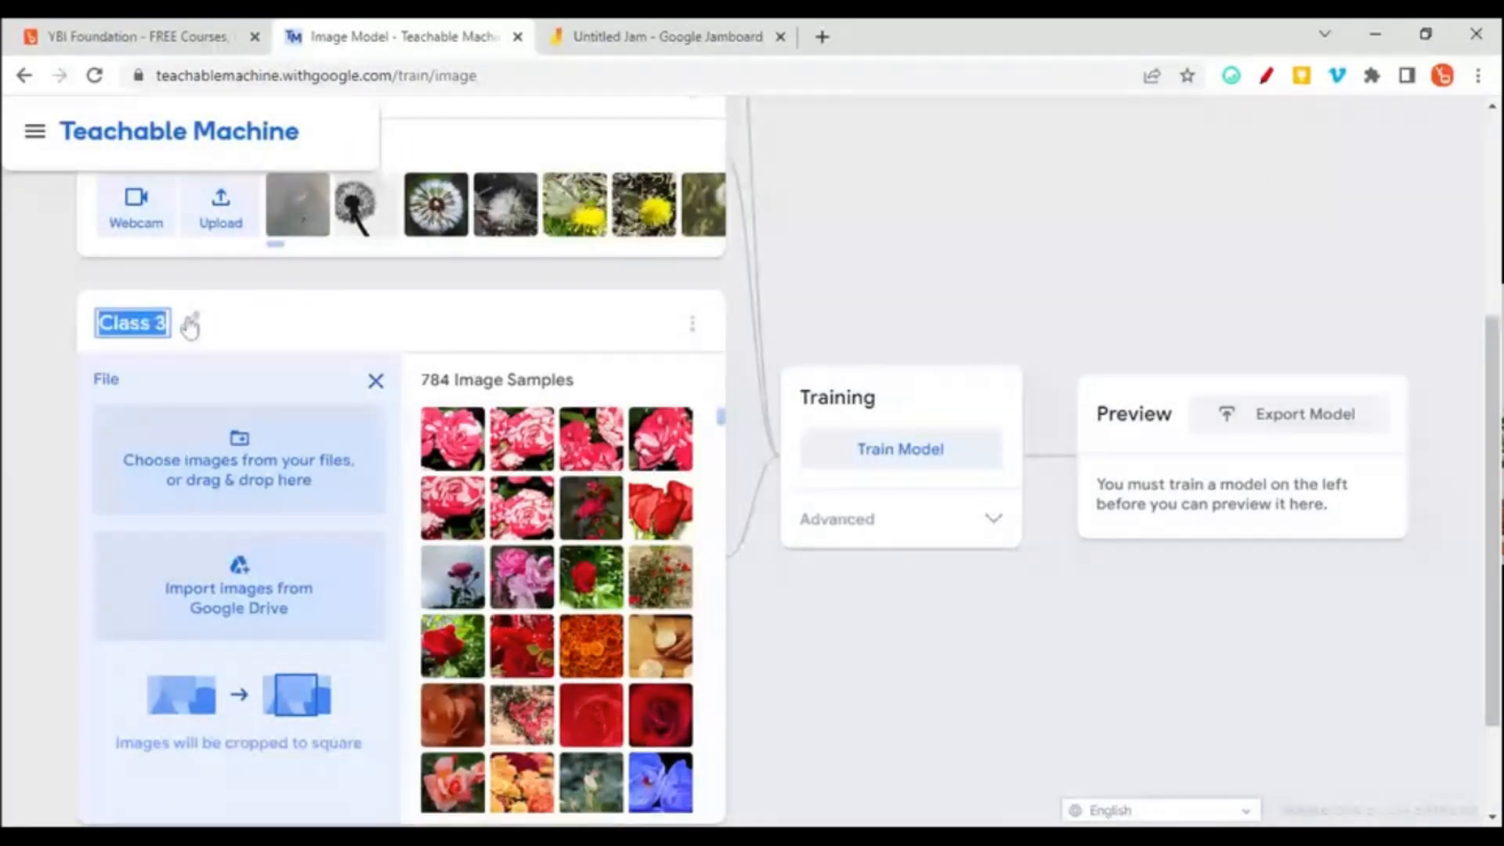
{"action": "type", "text": "Rose"}
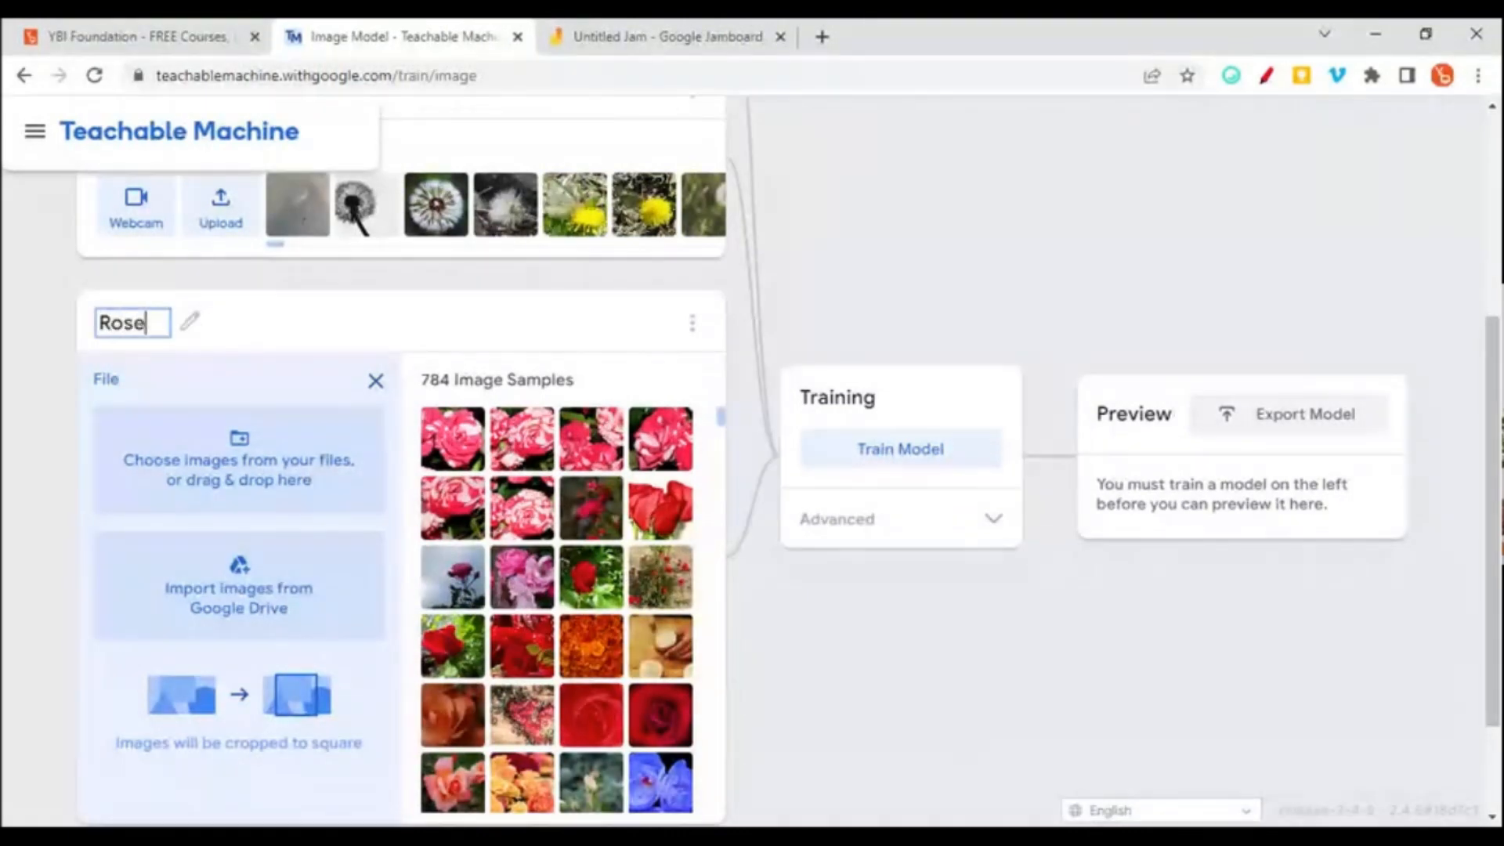
{"action": "left_click", "coordinate": [343, 319]}
- Add a fourth class and upload the sunflower images from the computer as its samples
{"action": "scroll", "coordinate": [346, 313], "scroll_direction": "down", "scroll_amount": 2}
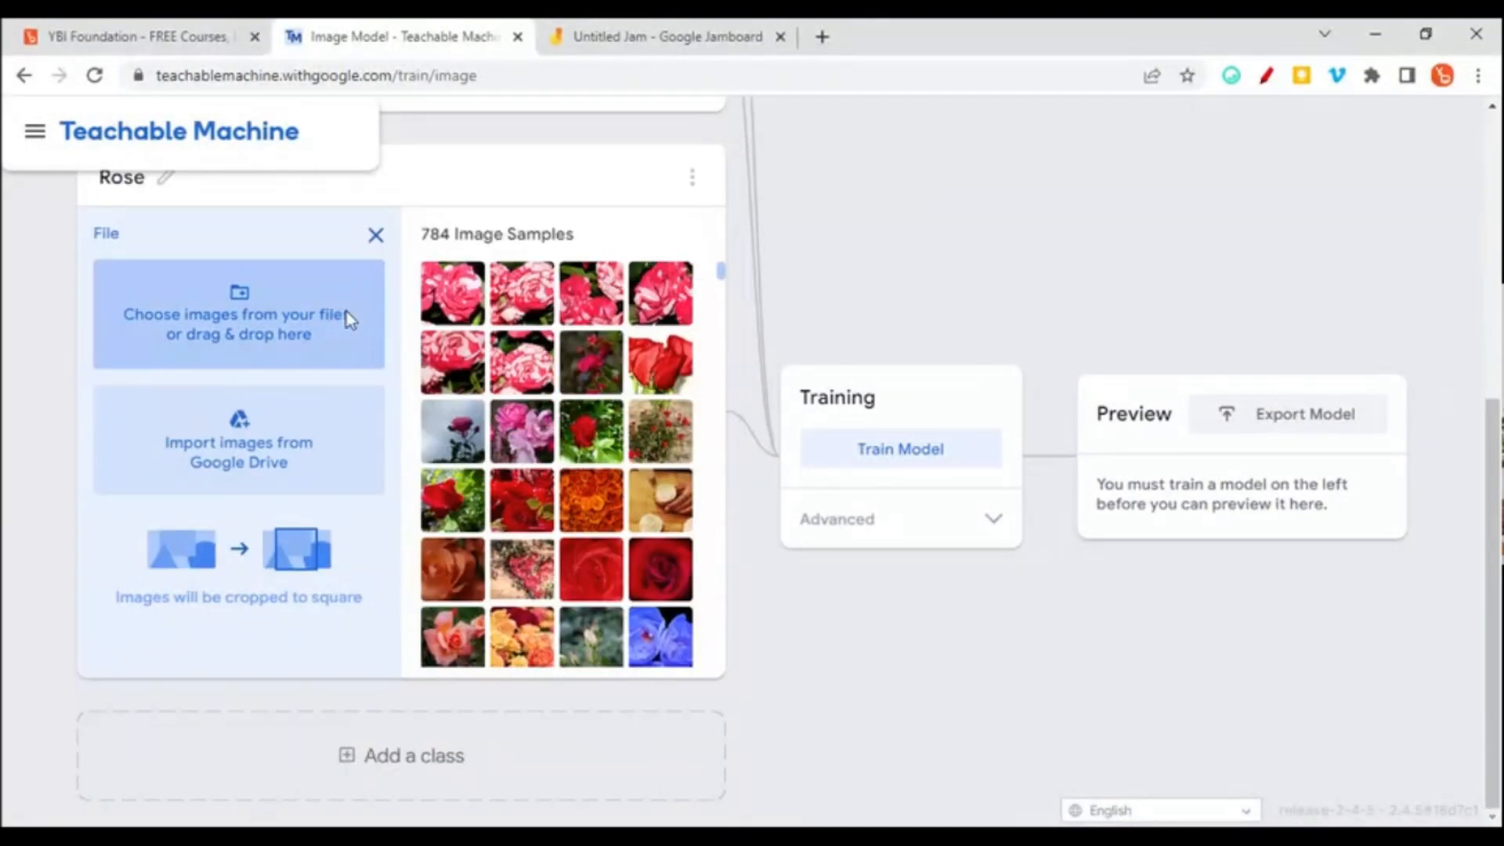
{"action": "left_click", "coordinate": [390, 764]}
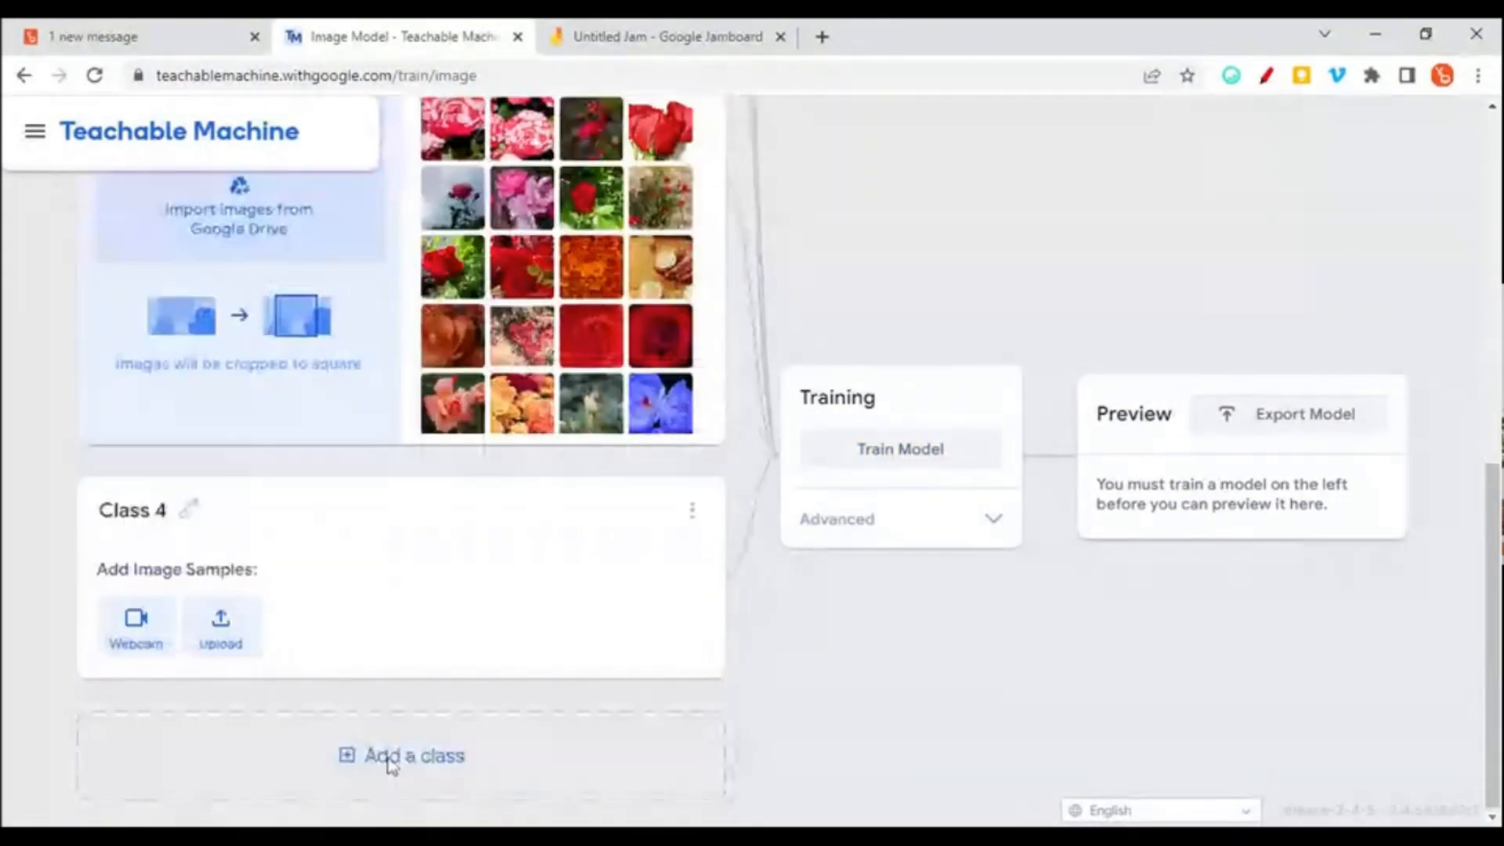
{"action": "left_click", "coordinate": [212, 636]}
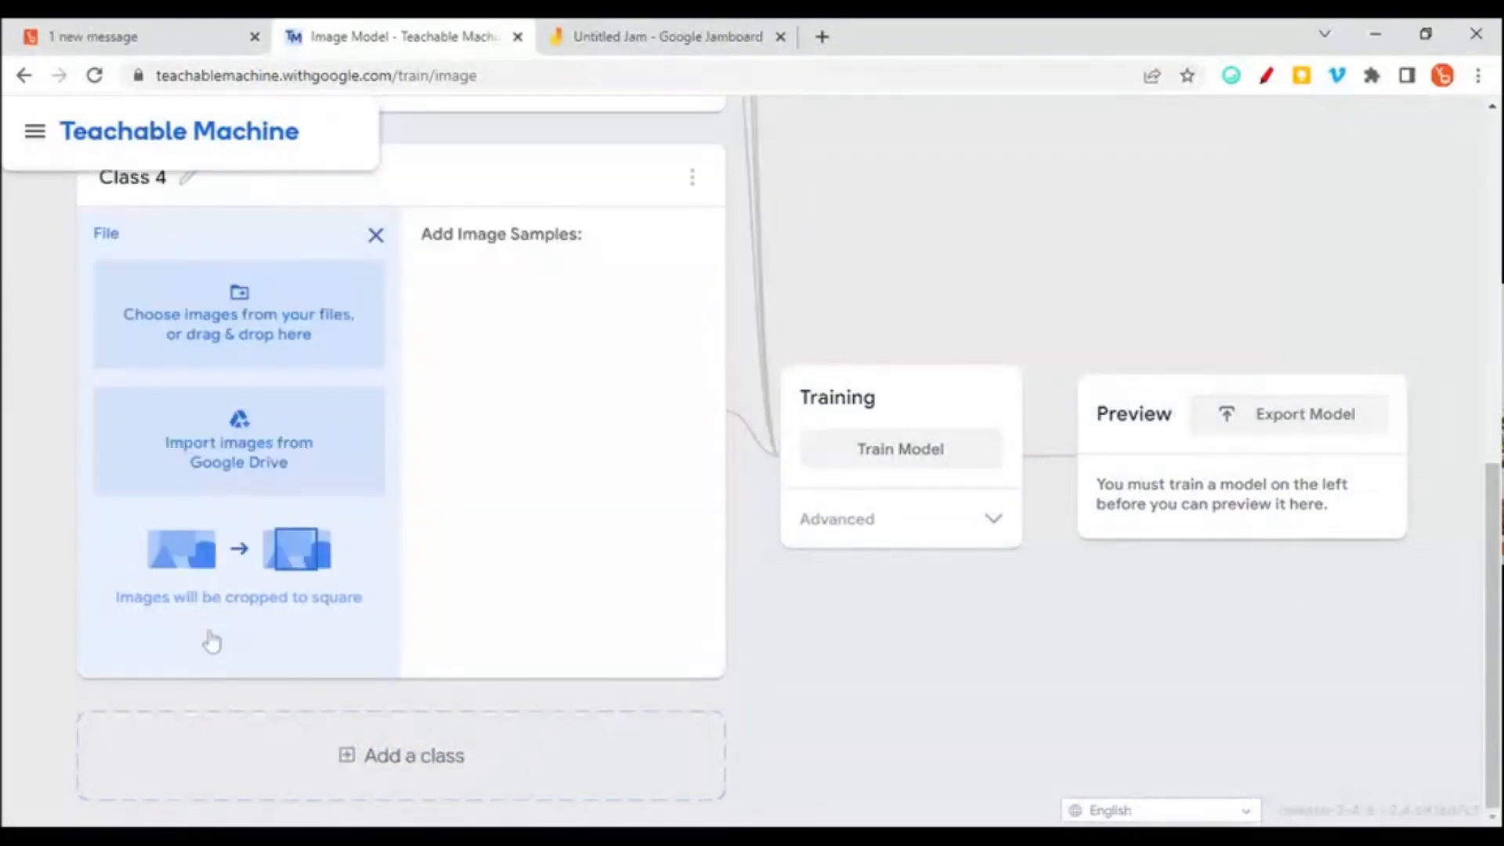
{"action": "left_click", "coordinate": [290, 320]}
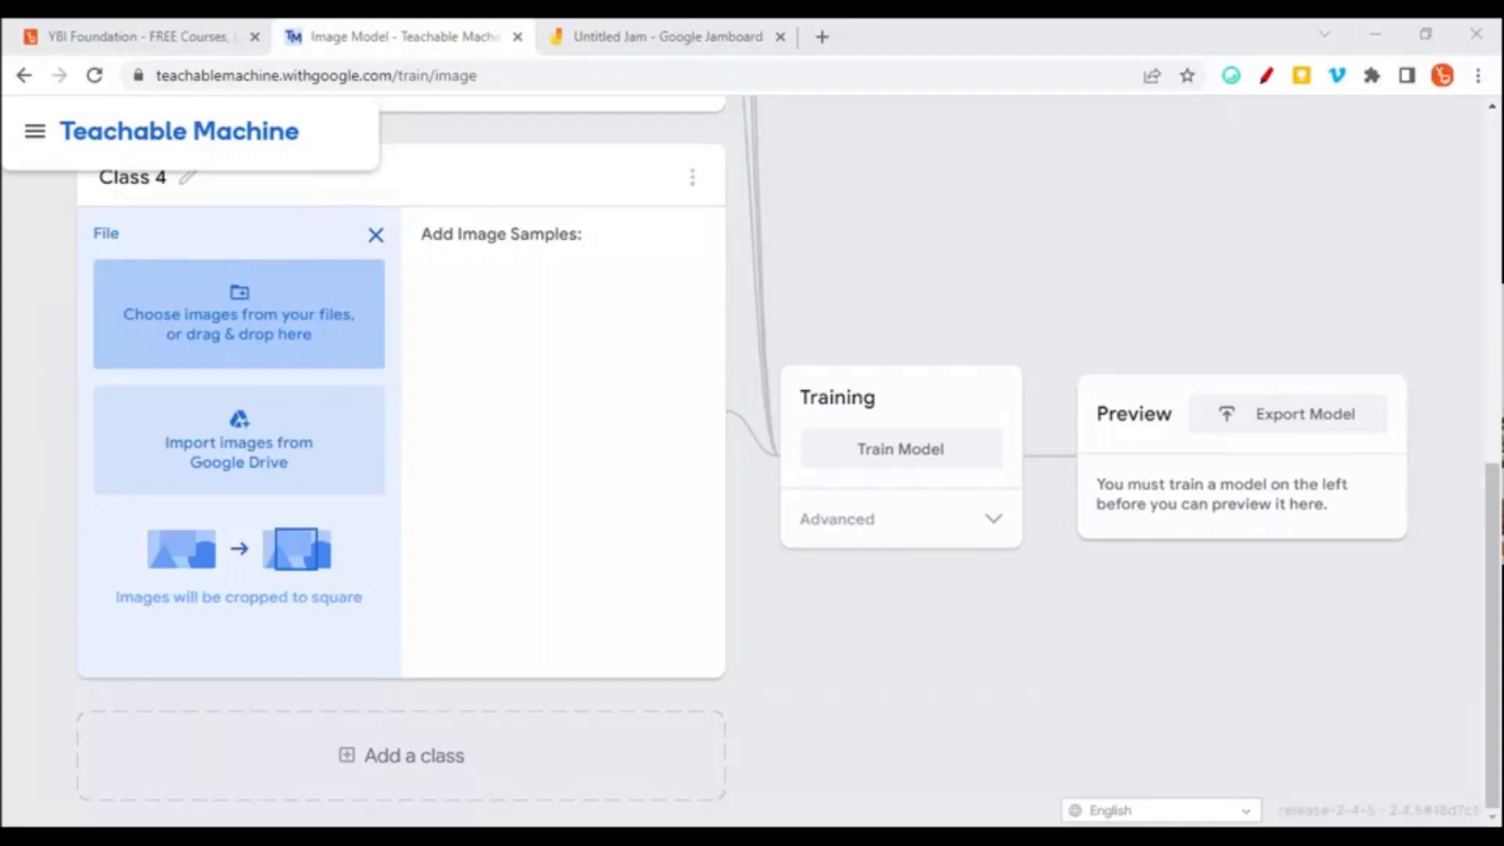
{"action": "key", "text": "Return"}
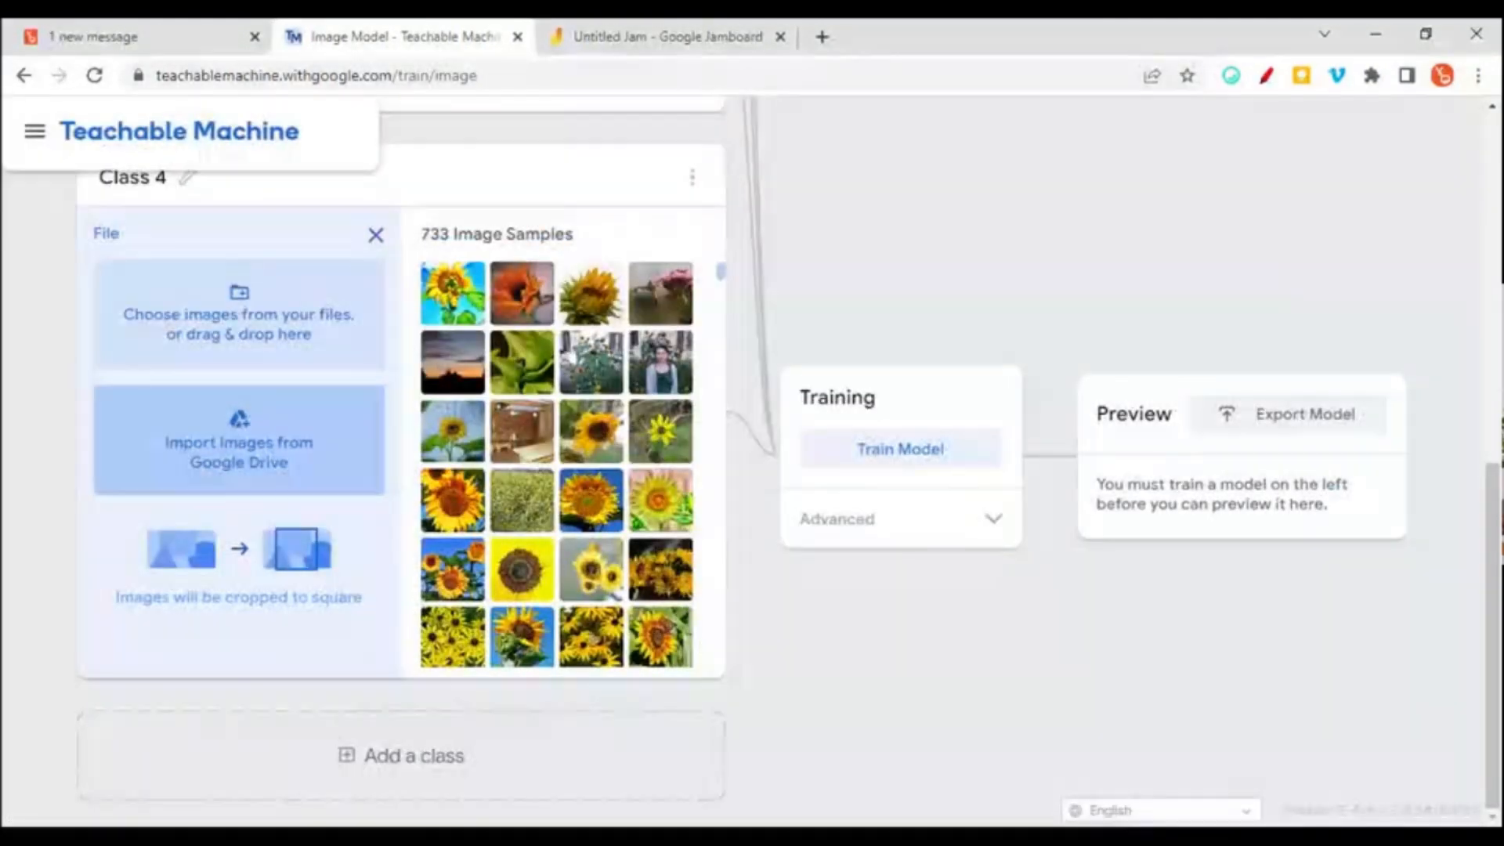
- Rename Class 4 as Sunflower
{"action": "scroll", "coordinate": [282, 349], "scroll_direction": "up", "scroll_amount": 2}
{"action": "left_click", "coordinate": [188, 345]}
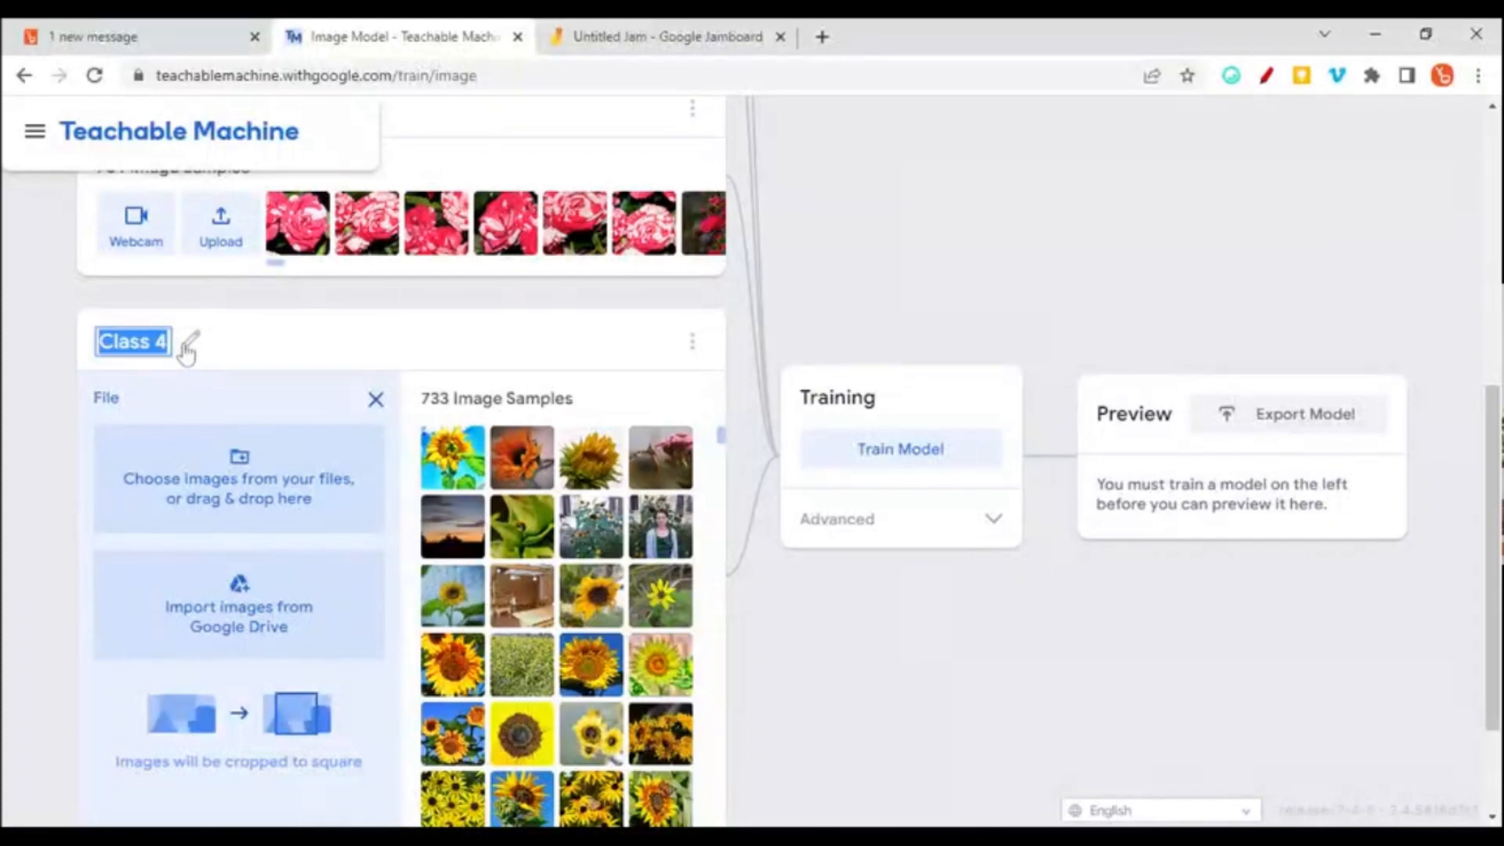
{"action": "type", "text": "Sun"}
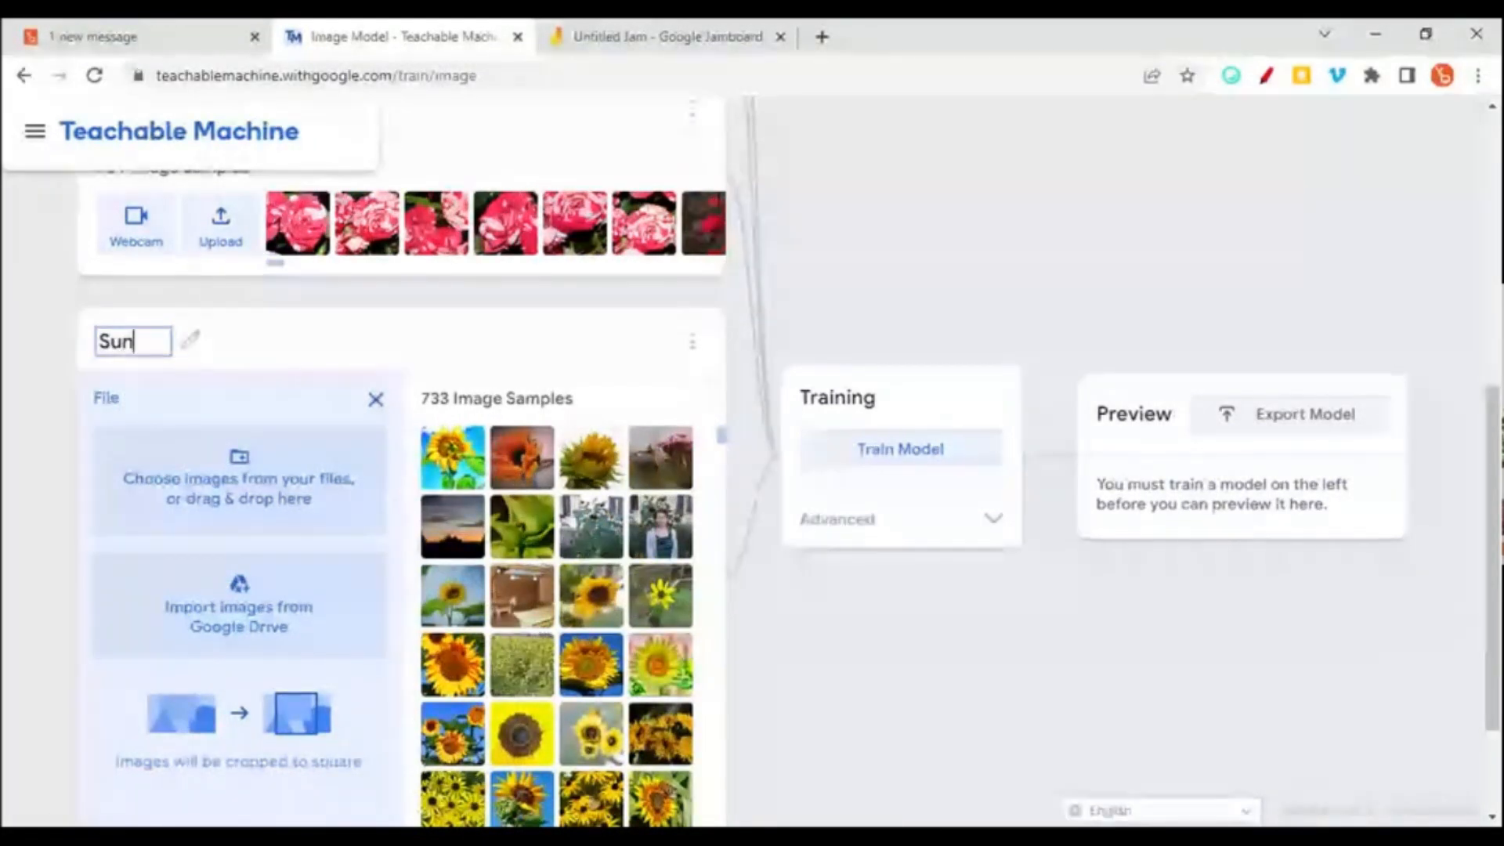
{"action": "type", "text": "flower"}
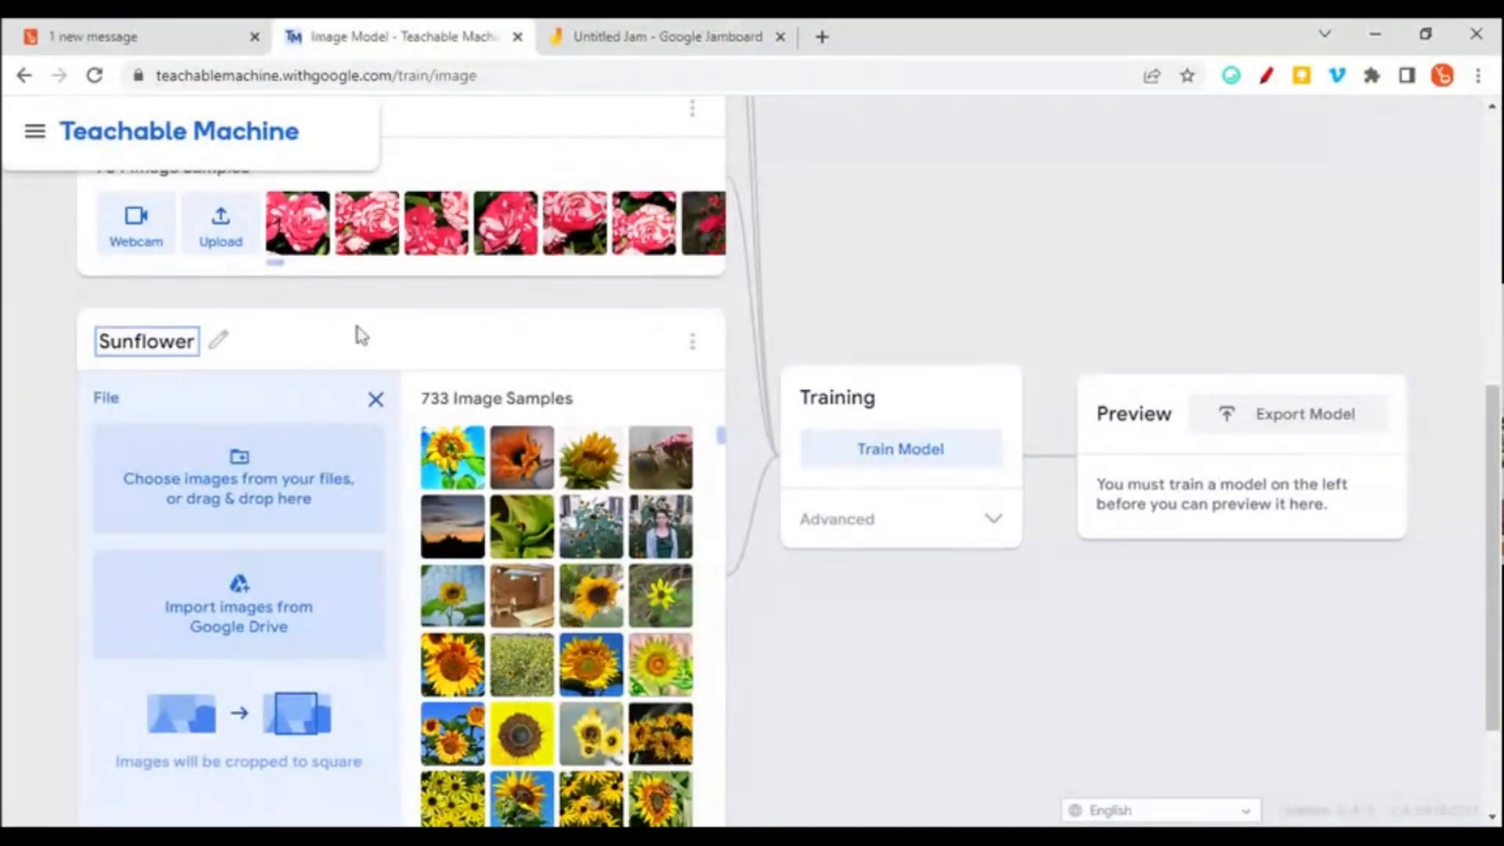
{"action": "left_click", "coordinate": [435, 332]}
- Add a fifth class and upload the tulip images from the computer as its samples
{"action": "scroll", "coordinate": [435, 332], "scroll_direction": "down", "scroll_amount": 2}
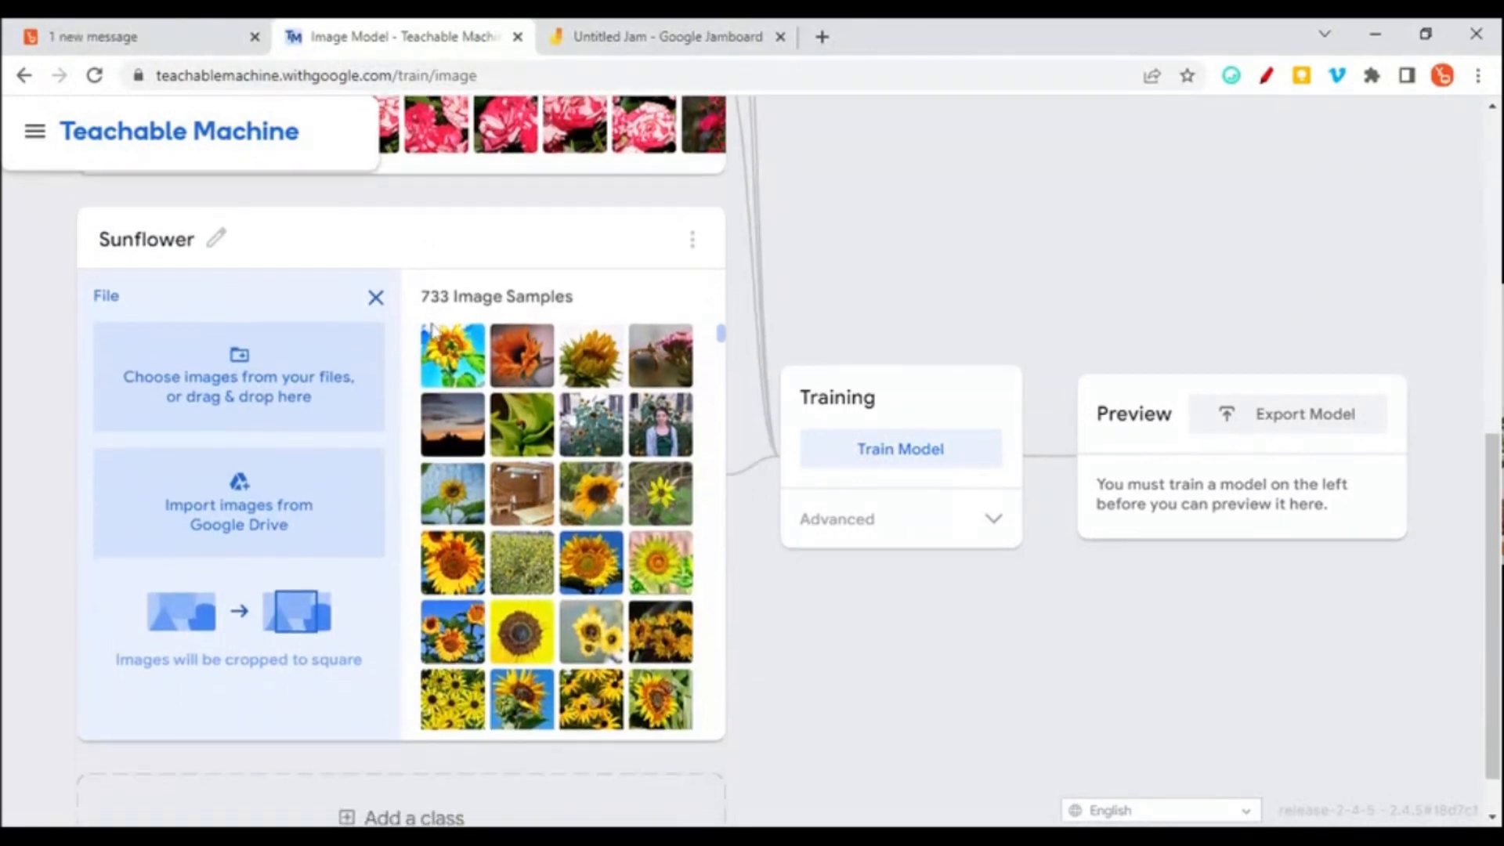
{"action": "left_click", "coordinate": [372, 756]}
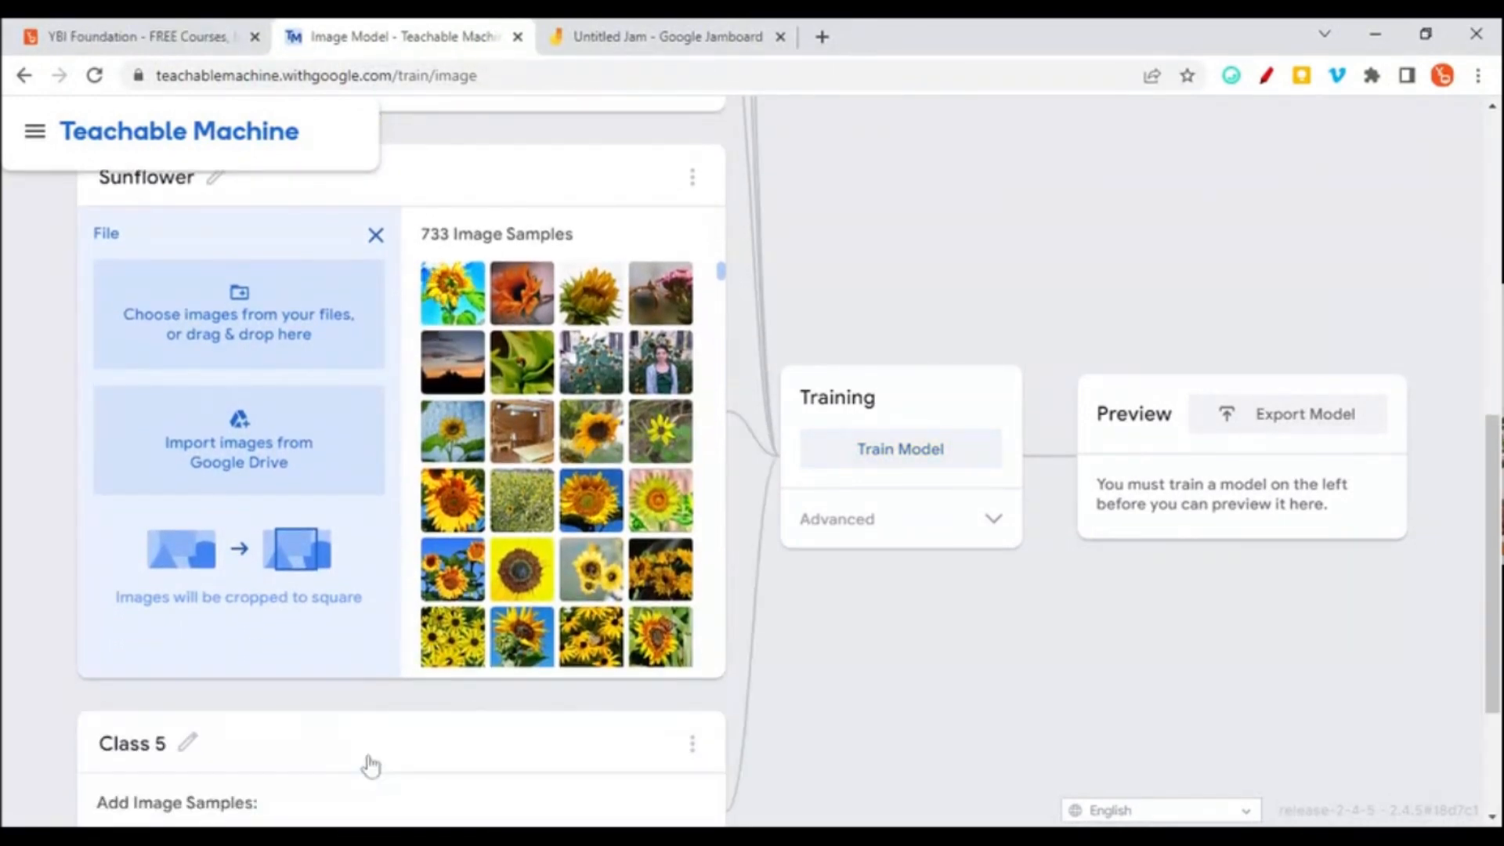
{"action": "scroll", "coordinate": [371, 765], "scroll_direction": "down", "scroll_amount": 3}
{"action": "left_click", "coordinate": [220, 624]}
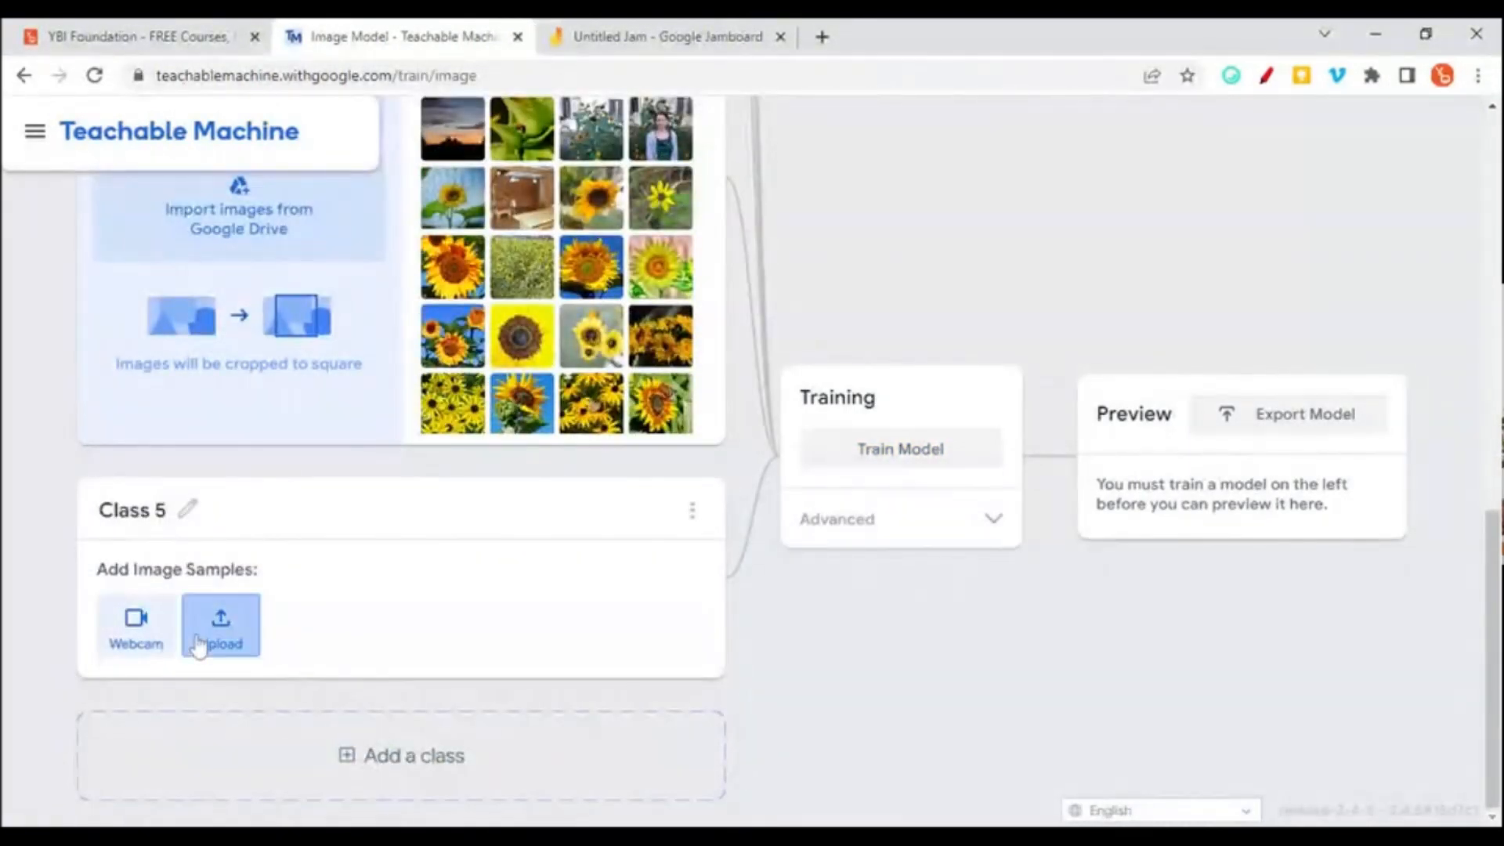
{"action": "left_click", "coordinate": [242, 331]}
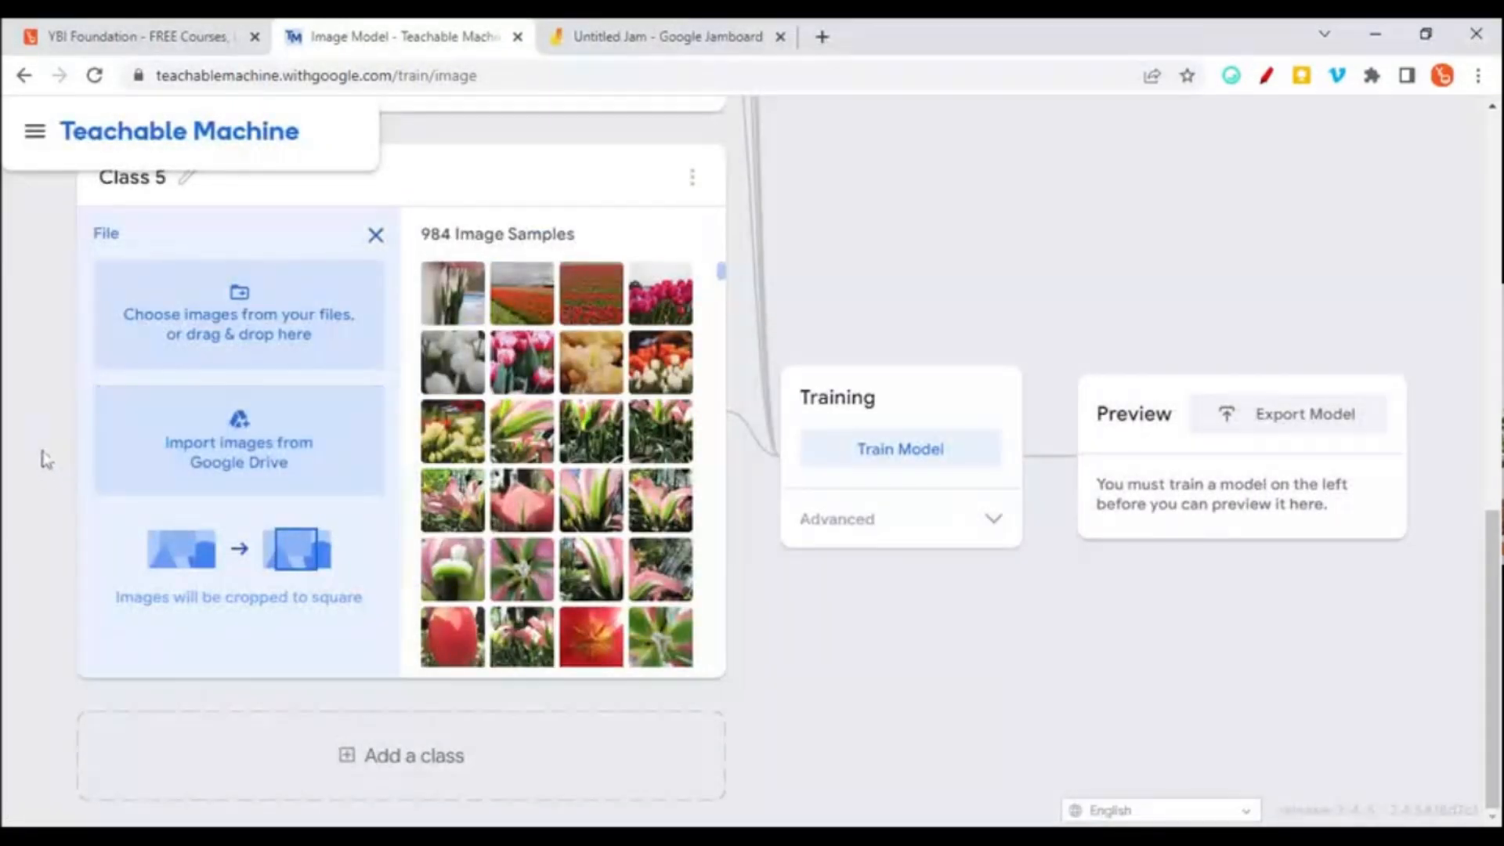
- Rename Class 5 as Tulip
{"action": "scroll", "coordinate": [46, 460], "scroll_direction": "up", "scroll_amount": 3}
{"action": "left_click", "coordinate": [189, 406]}
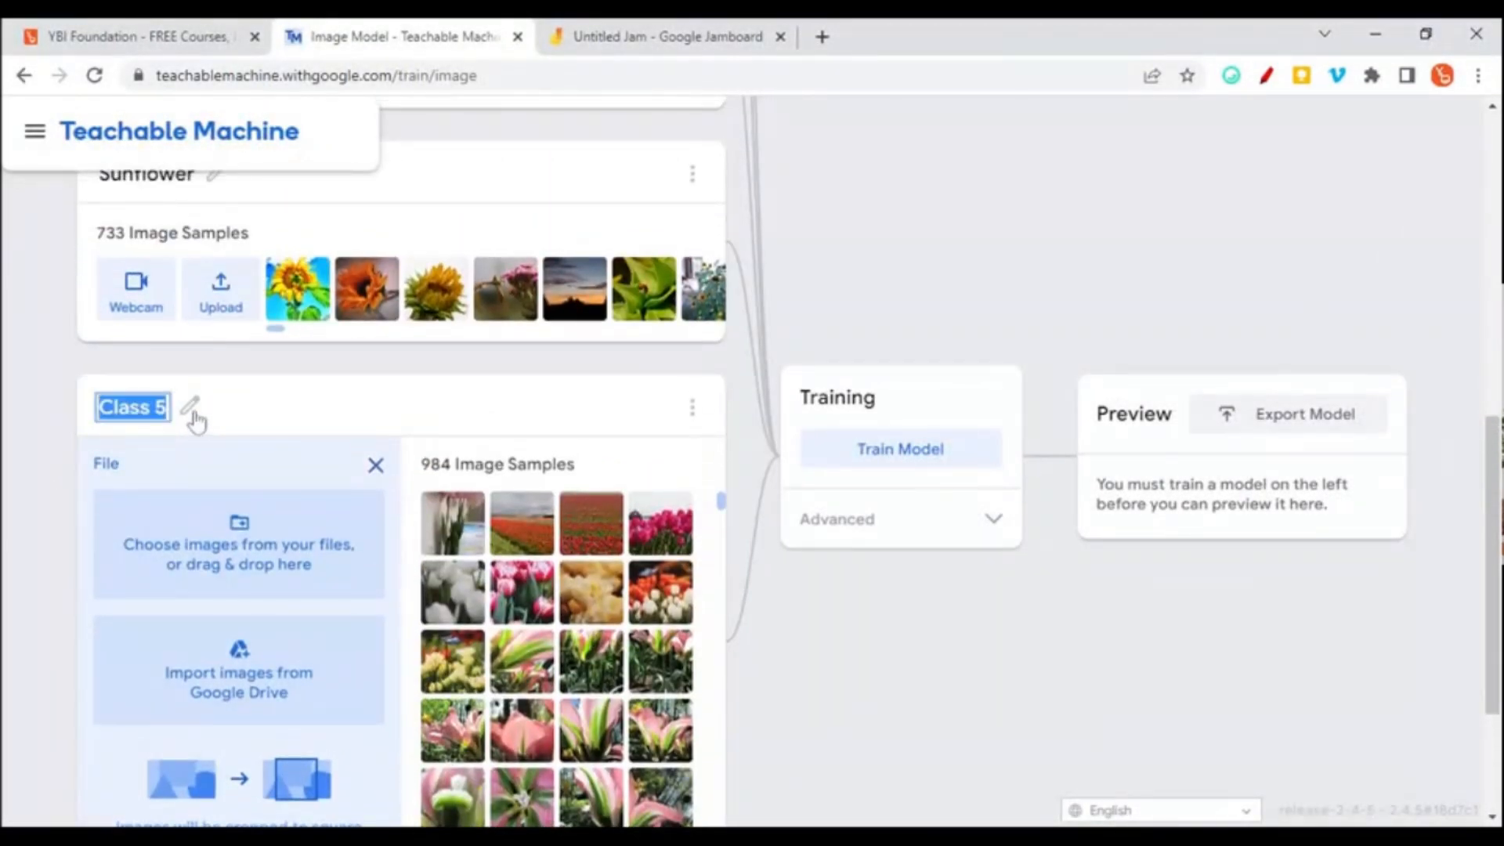
{"action": "type", "text": "Tuli"}
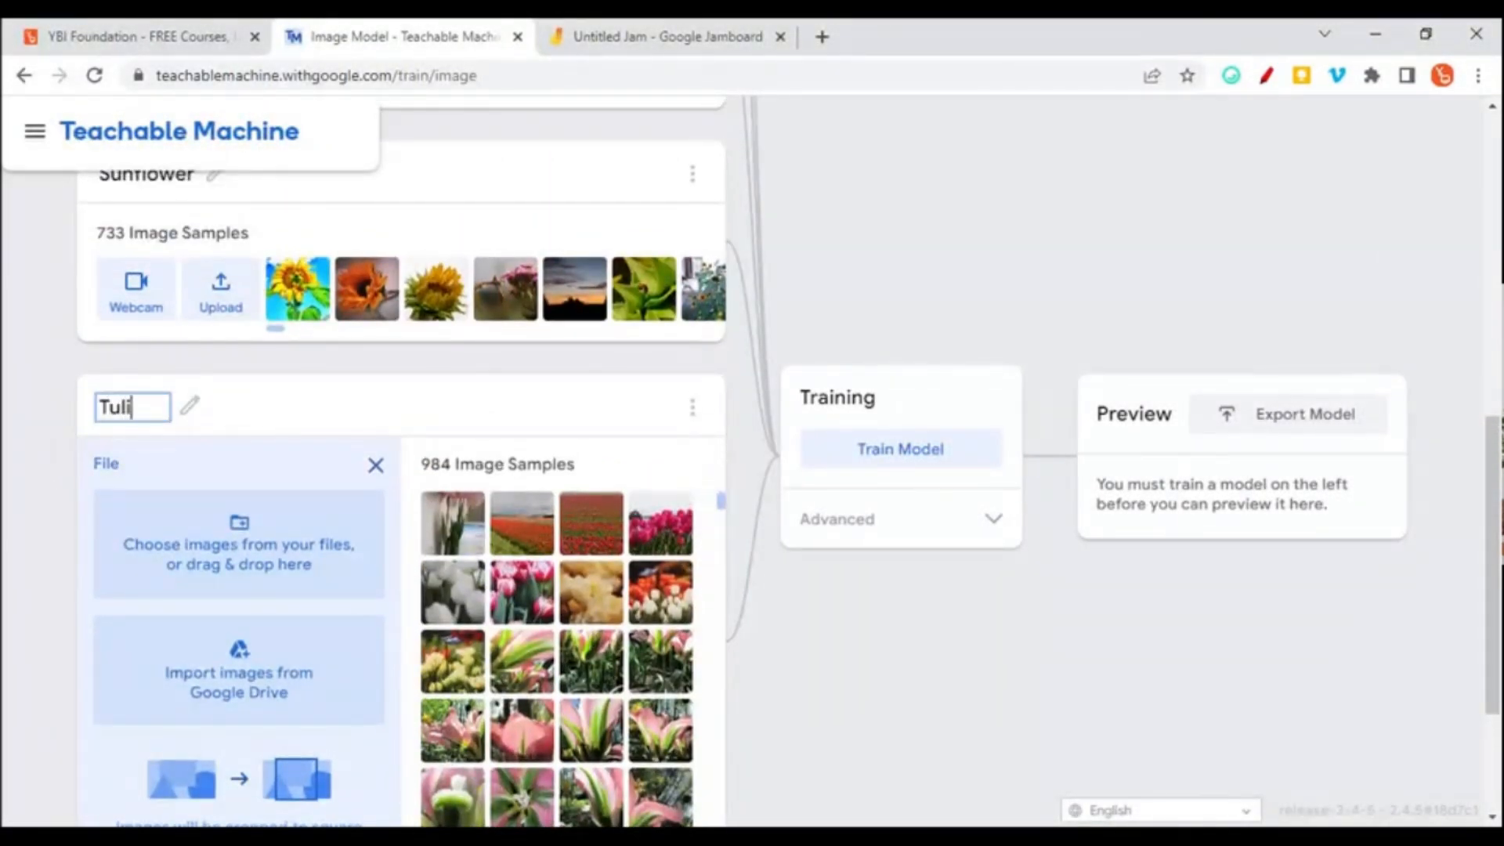
{"action": "type", "text": "p"}
{"action": "left_click", "coordinate": [971, 668]}
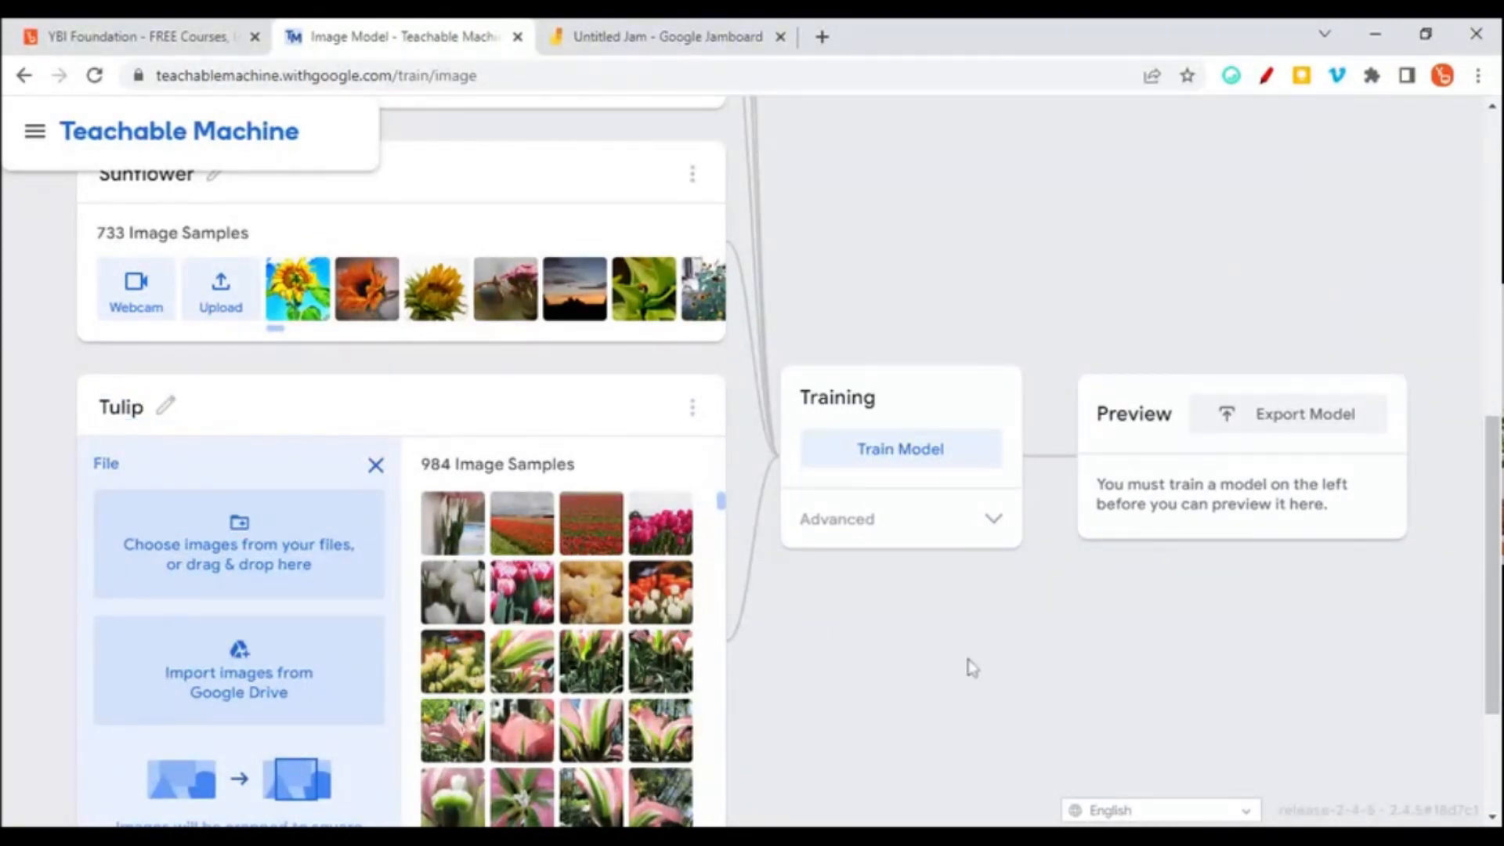
- Review the names and image samples of all five flower classes from Daisy to Tulip
{"action": "scroll", "coordinate": [971, 667], "scroll_direction": "up", "scroll_amount": 10}
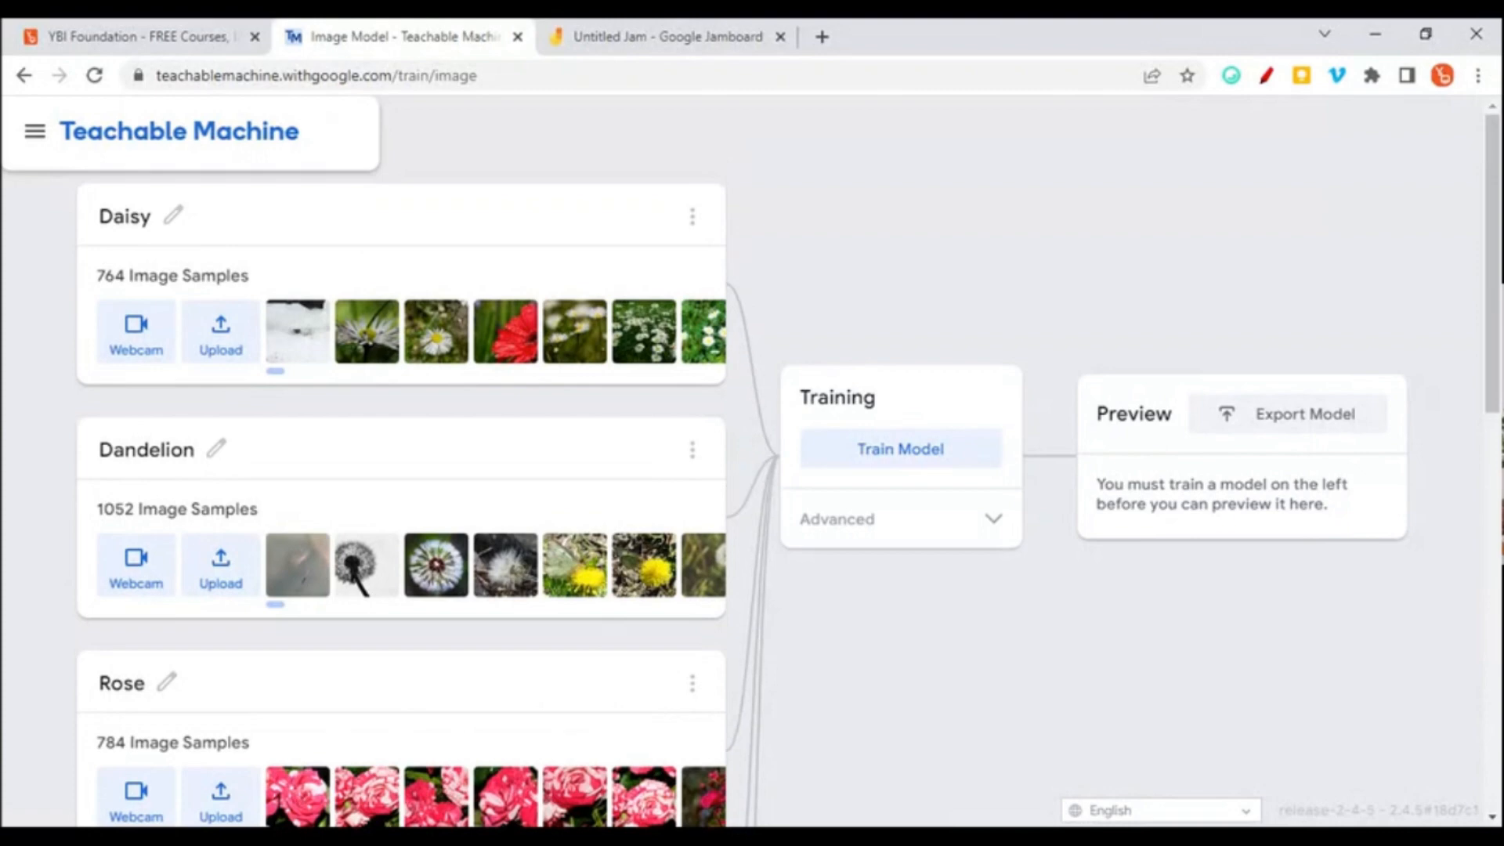
{"action": "scroll", "coordinate": [401, 470], "scroll_direction": "down", "scroll_amount": 3}
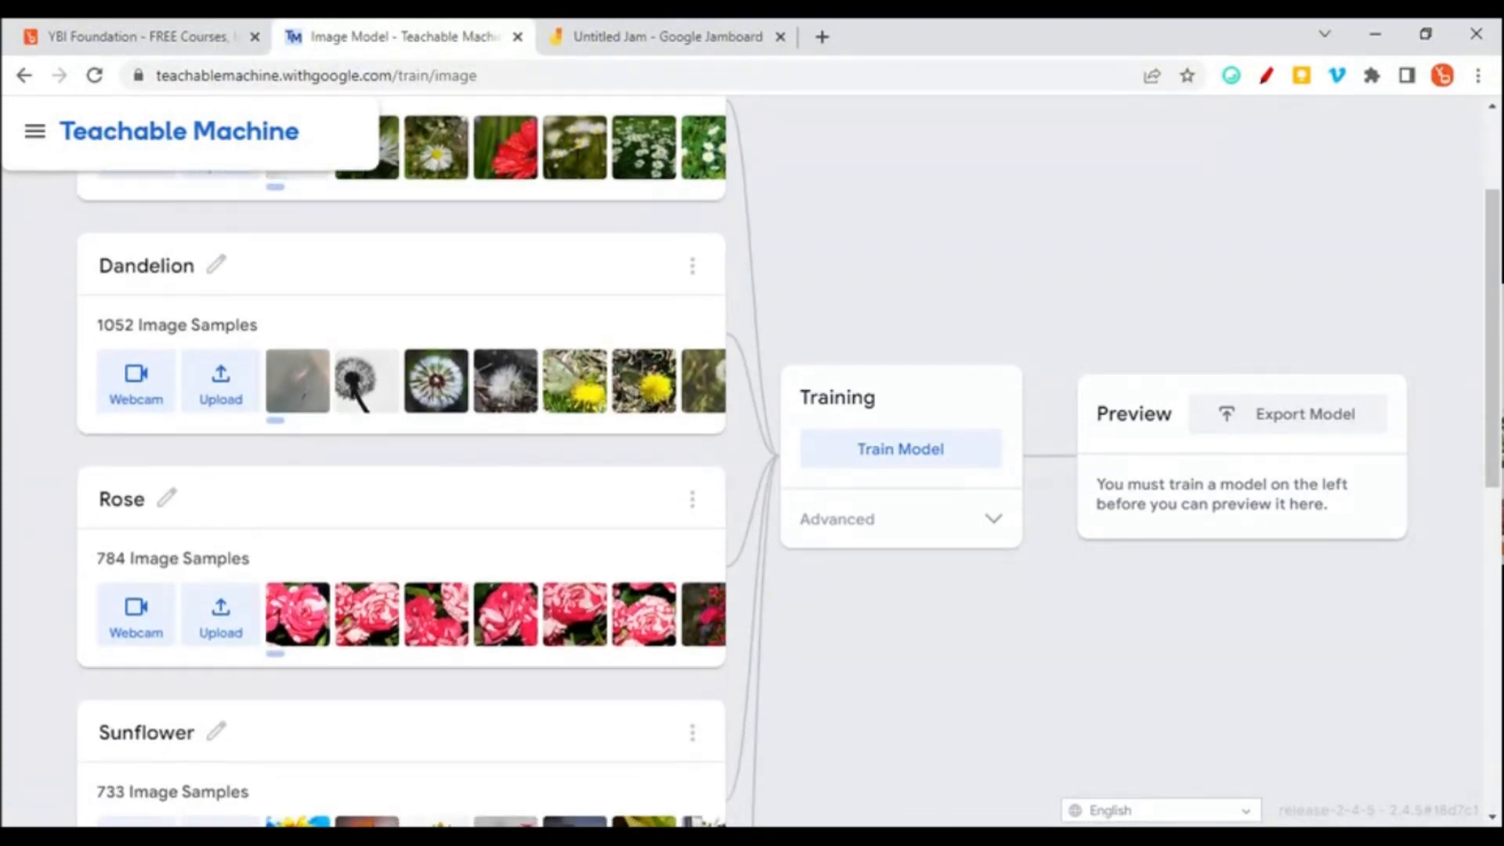
{"action": "scroll", "coordinate": [402, 470], "scroll_direction": "up", "scroll_amount": 2}
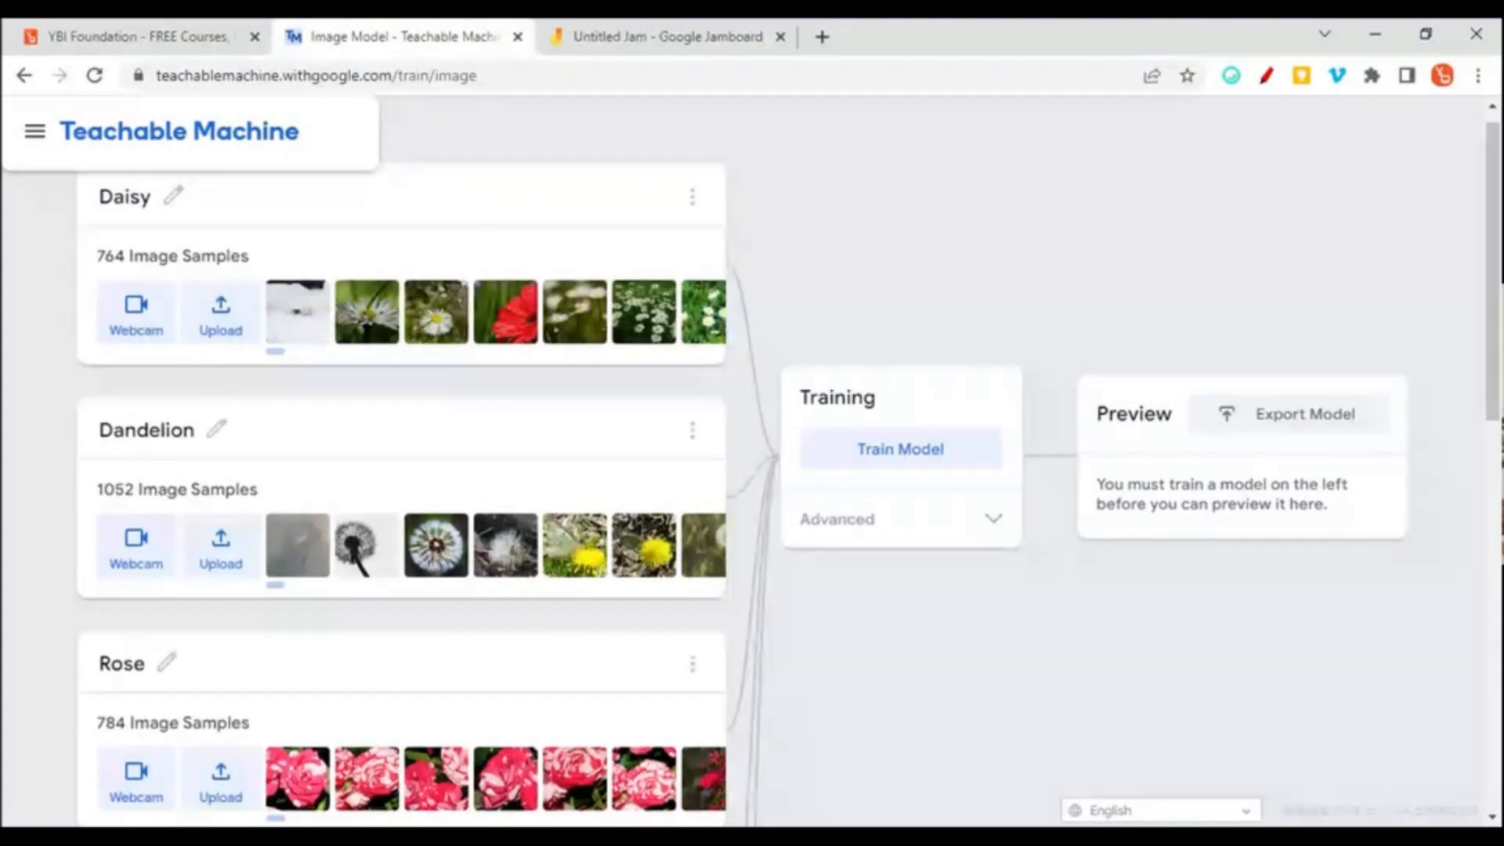
{"action": "scroll", "coordinate": [401, 470], "scroll_direction": "down", "scroll_amount": 2}
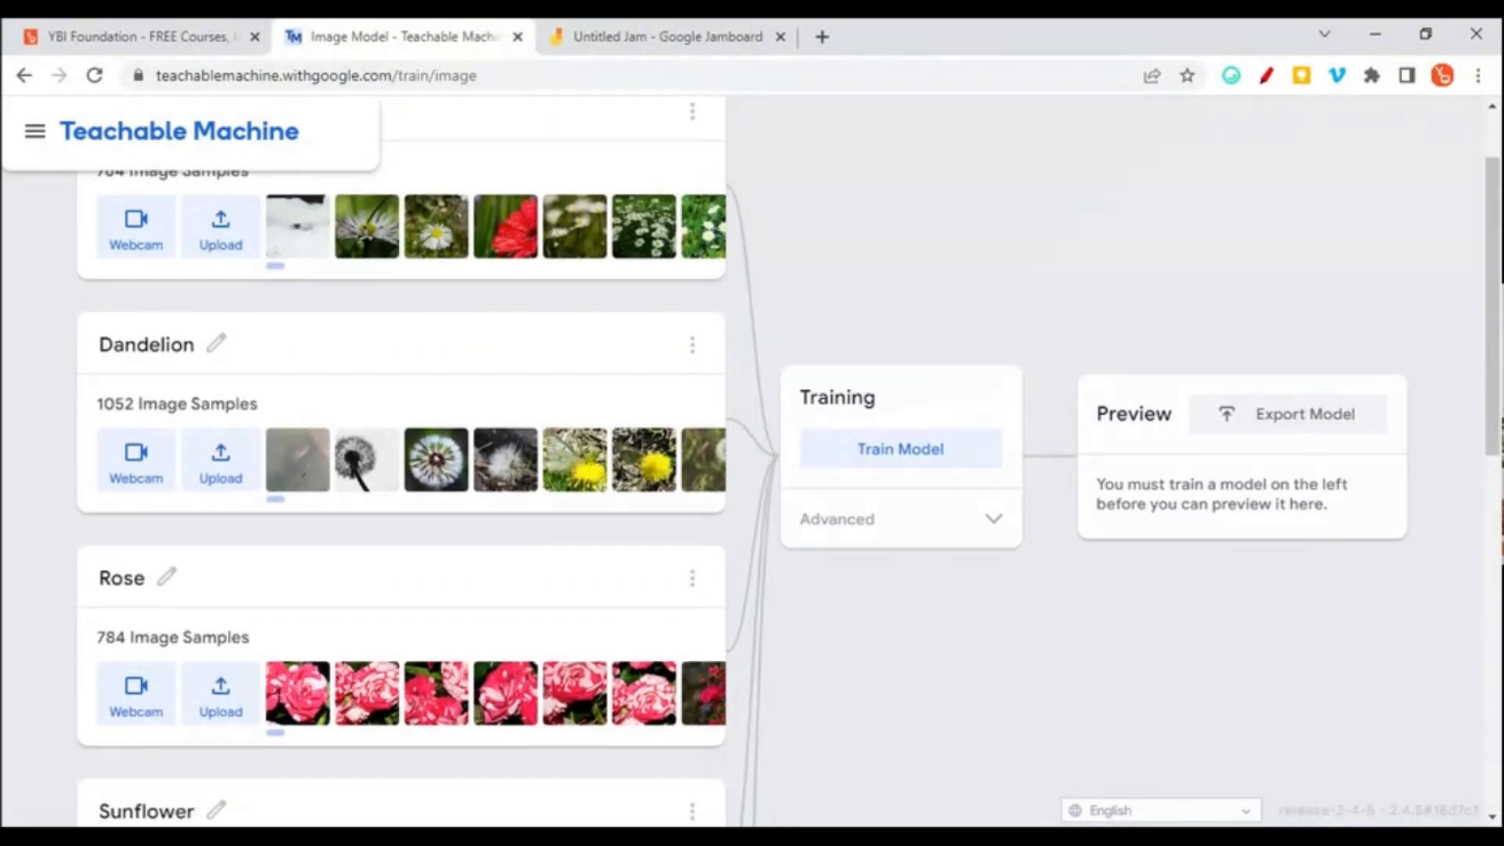
{"action": "scroll", "coordinate": [402, 470], "scroll_direction": "down", "scroll_amount": 2}
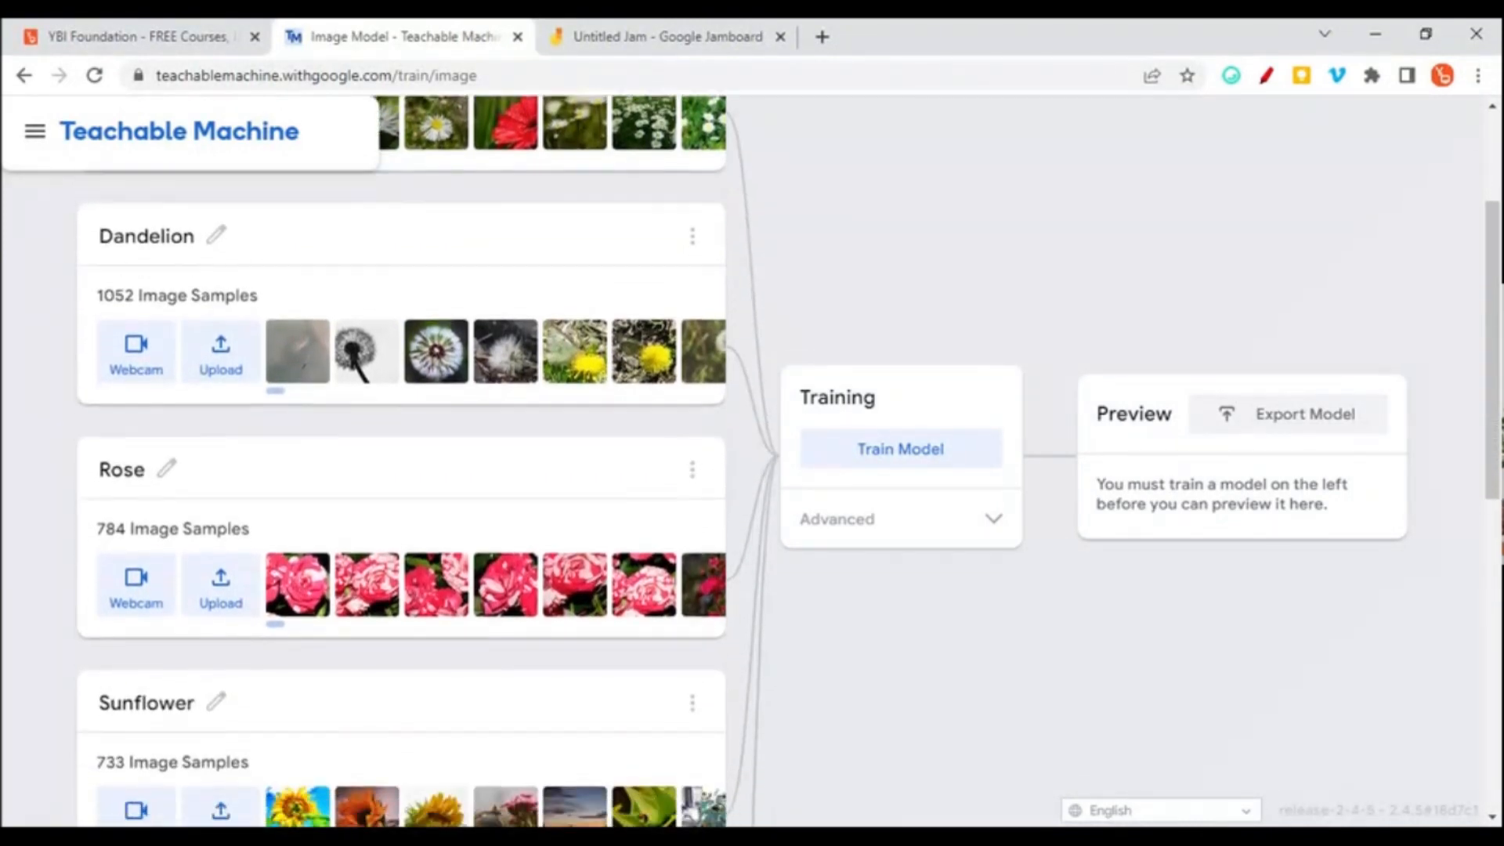
{"action": "scroll", "coordinate": [401, 470], "scroll_direction": "down", "scroll_amount": 3}
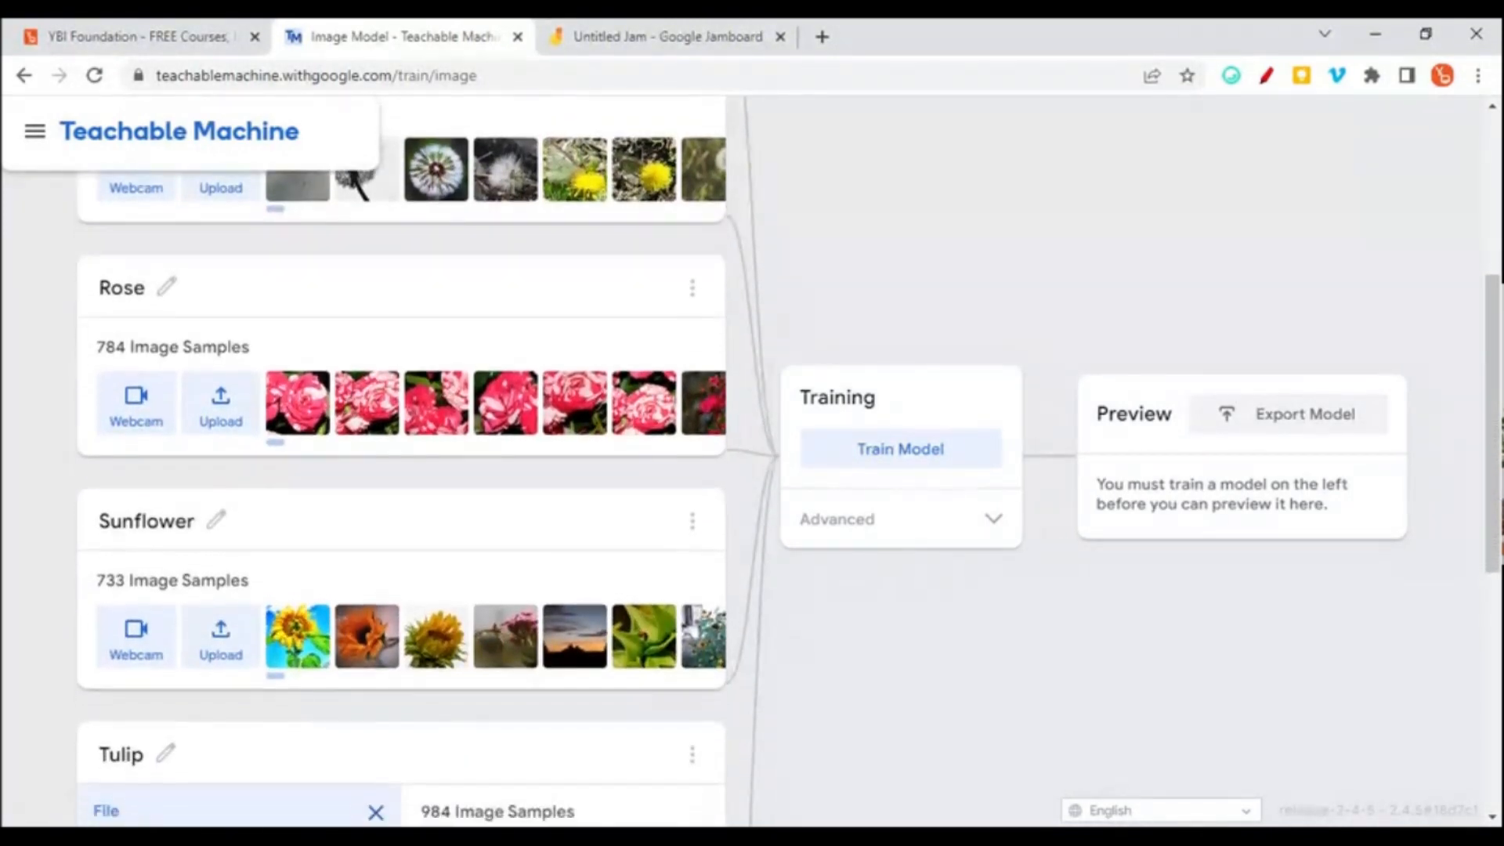
{"action": "scroll", "coordinate": [401, 470], "scroll_direction": "down", "scroll_amount": 4}
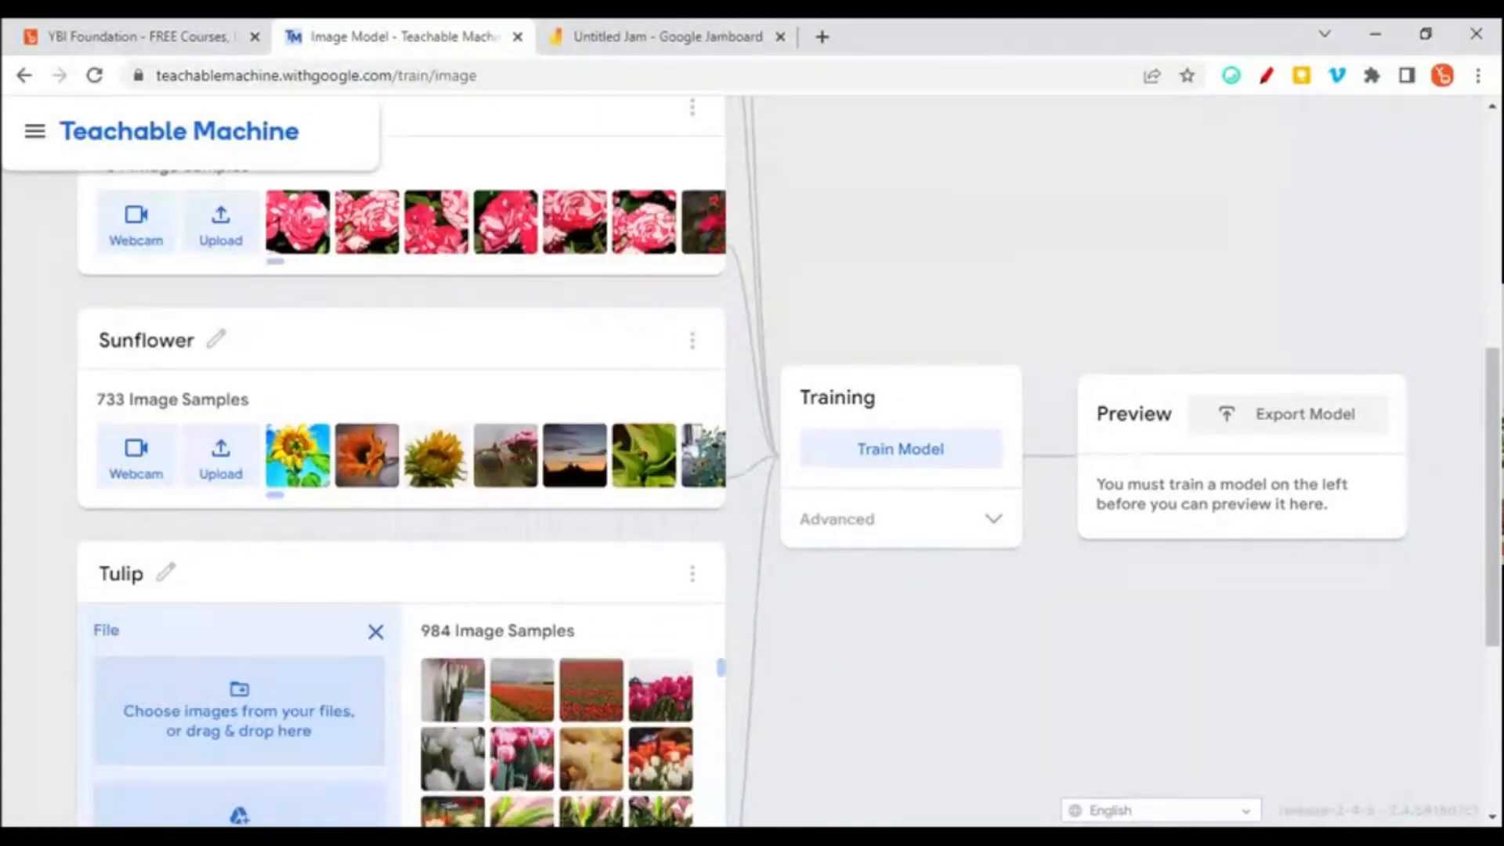
{"action": "scroll", "coordinate": [401, 470], "scroll_direction": "down", "scroll_amount": 3}
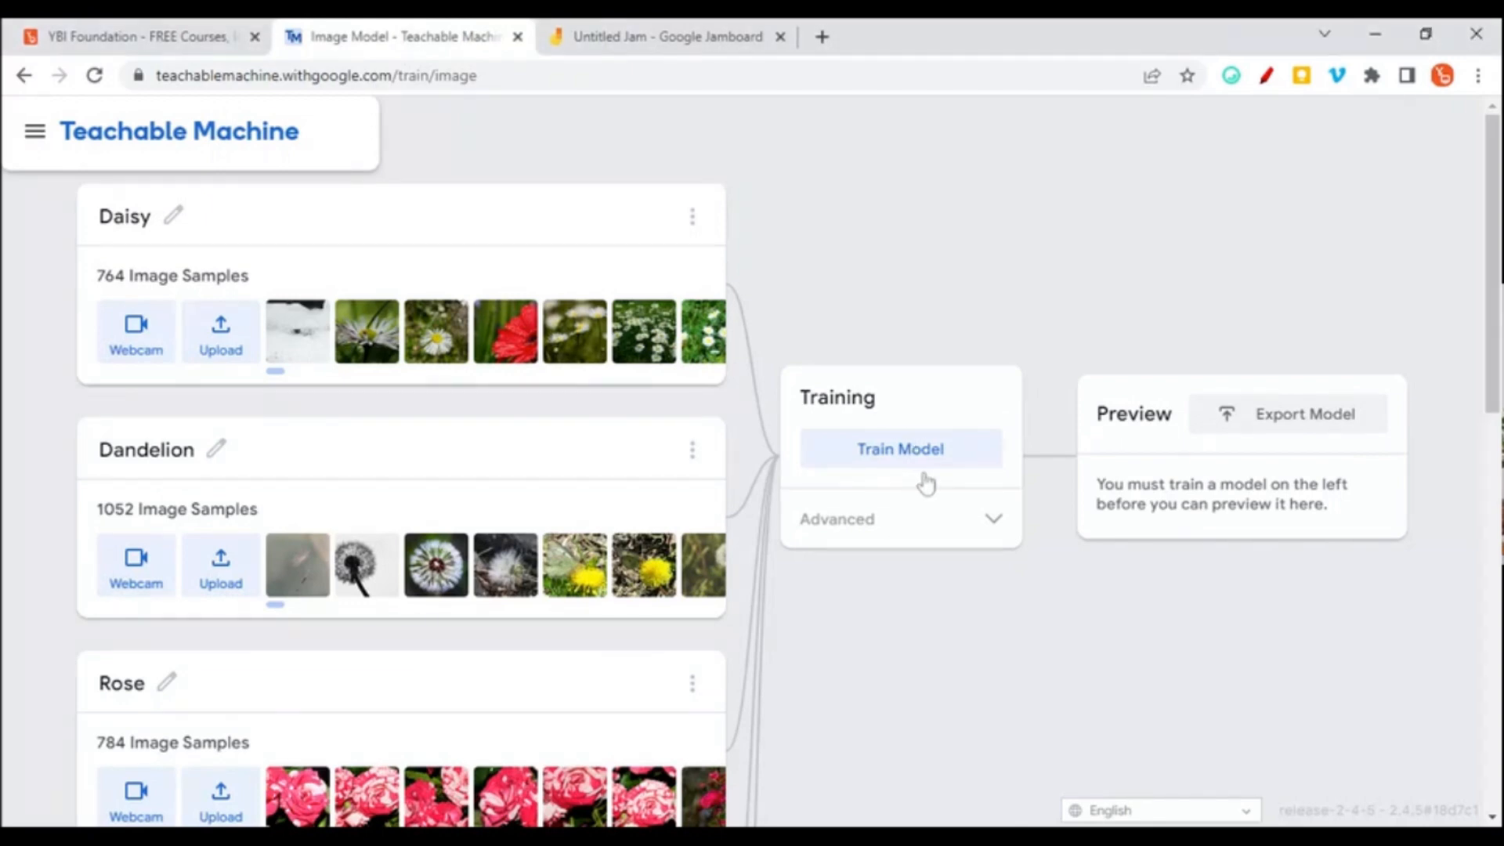
- Expand the advanced training settings with the epochs, batch size and learning rate options
{"action": "scroll", "coordinate": [1006, 612], "scroll_direction": "up", "scroll_amount": 5}
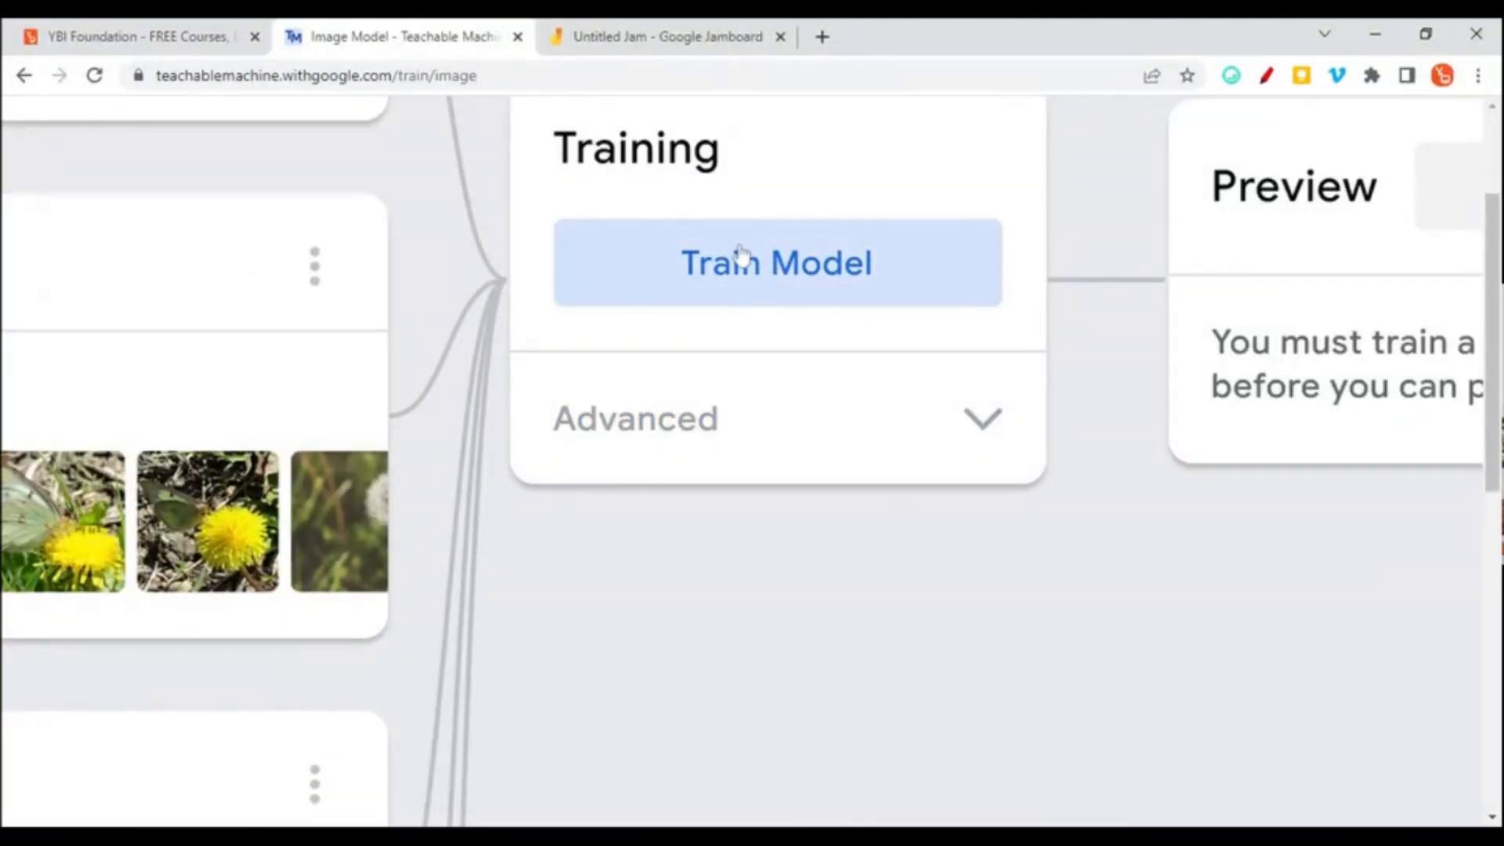
{"action": "scroll", "coordinate": [947, 529], "scroll_direction": "down", "scroll_amount": 5}
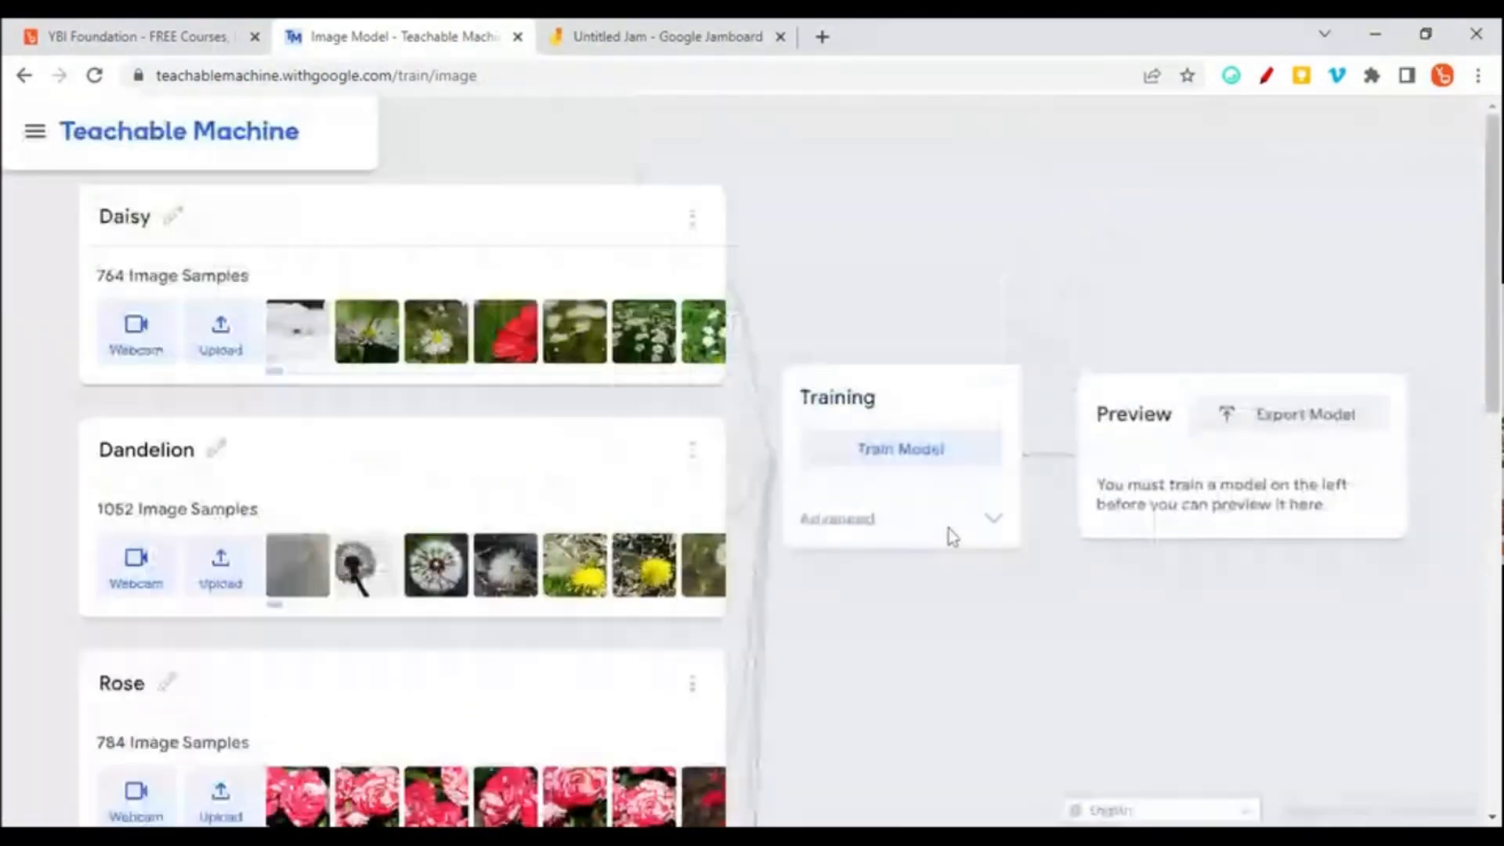
{"action": "left_click", "coordinate": [993, 518]}
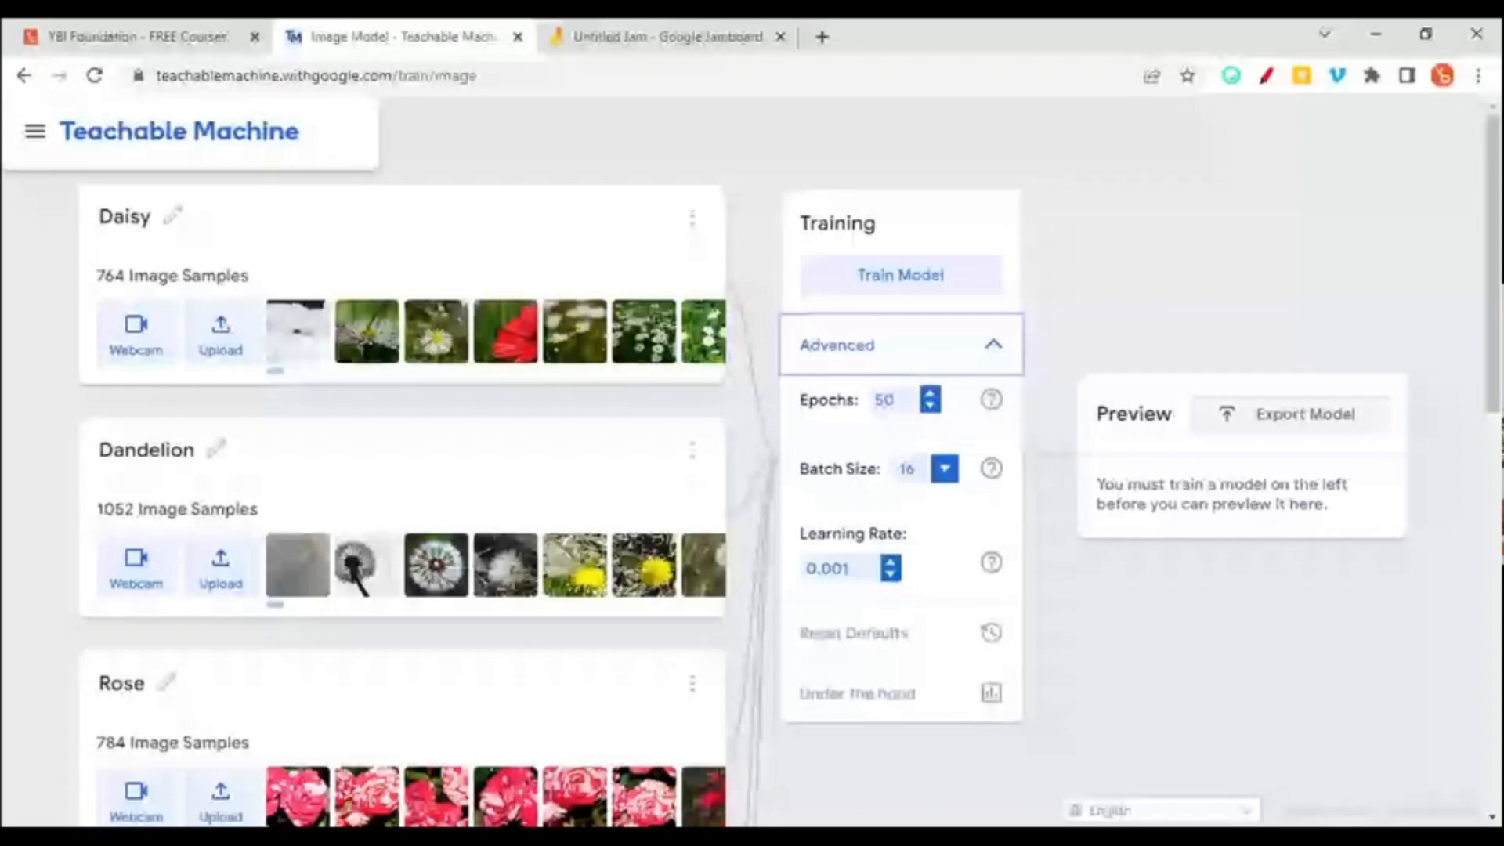
- Start the page annotation tool, move its palette clear of the page header and underline the Epochs setting in red
{"action": "left_click", "coordinate": [1267, 76]}
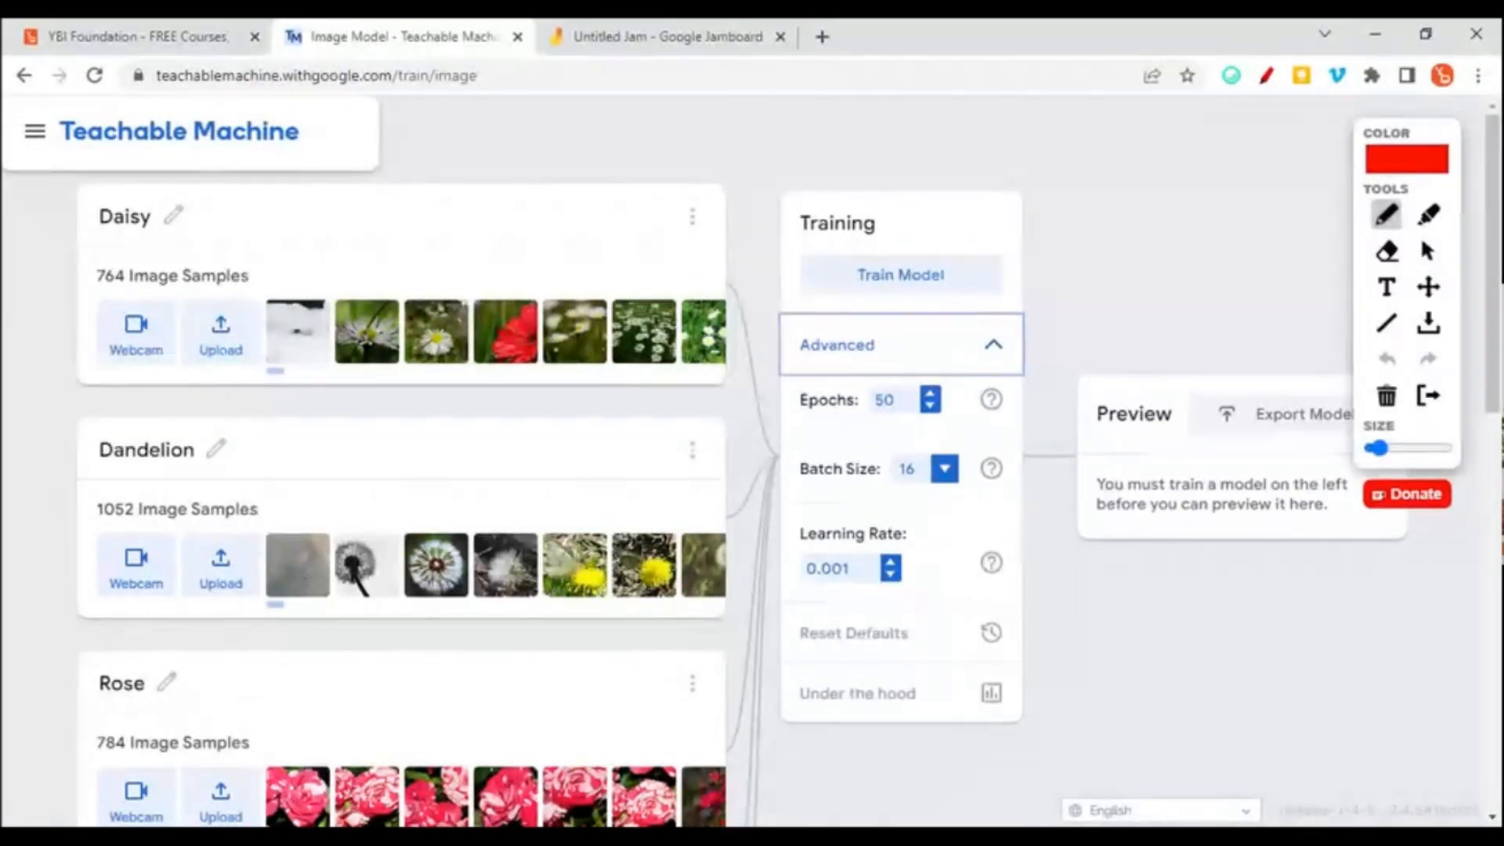
{"action": "mouse_move", "coordinate": [1407, 132]}
{"action": "left_mouse_down"}
{"action": "mouse_move", "coordinate": [1371, 395]}
{"action": "mouse_move", "coordinate": [1405, 470]}
{"action": "mouse_move", "coordinate": [1407, 535]}
{"action": "mouse_move", "coordinate": [1429, 386]}
{"action": "mouse_move", "coordinate": [1374, 335]}
{"action": "left_mouse_up"}
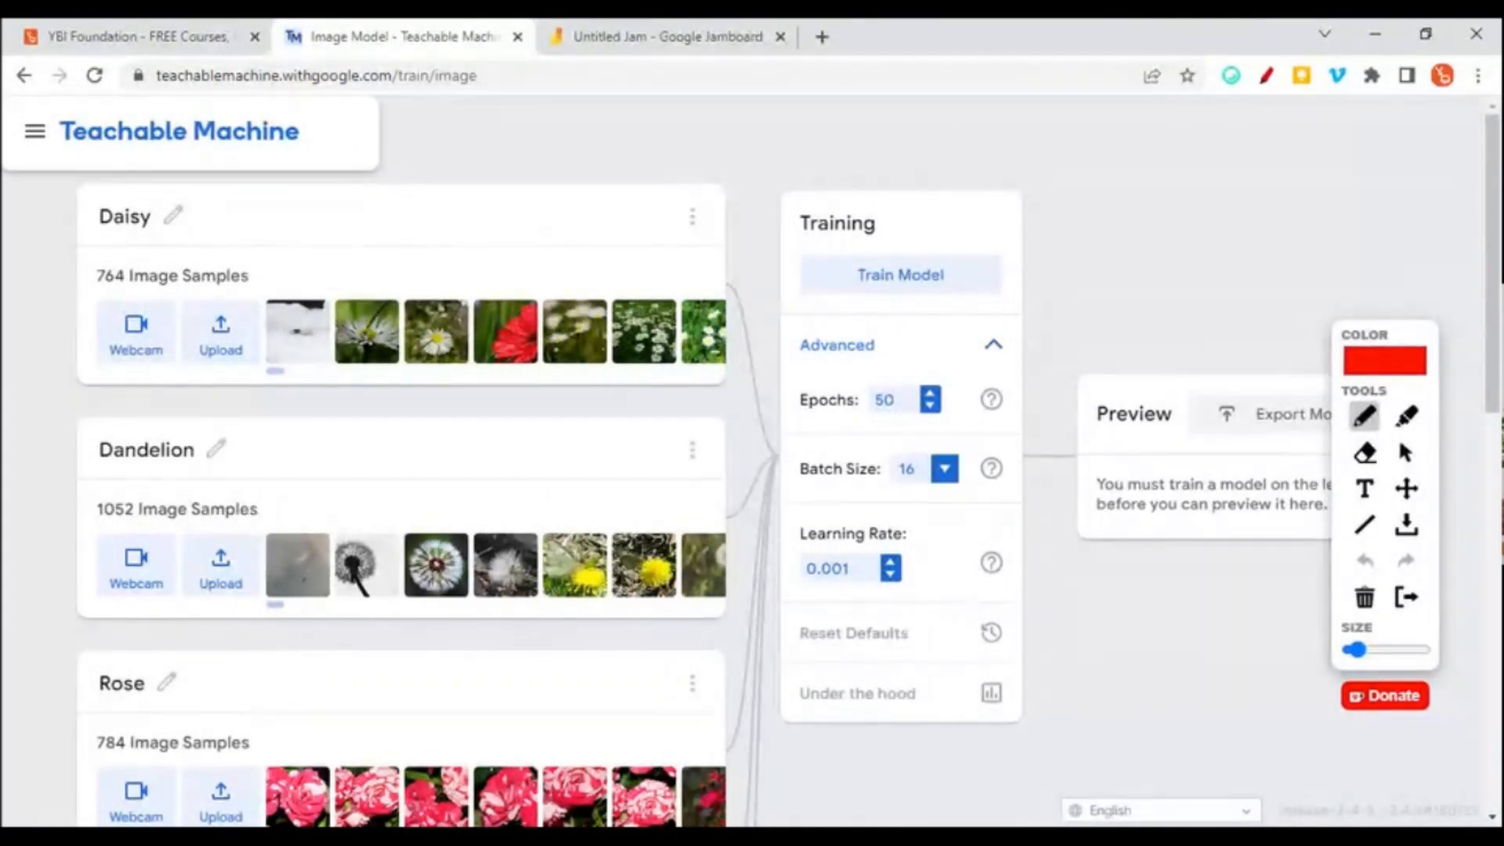
{"action": "left_click_drag", "start_coordinate": [807, 419], "coordinate": [962, 427]}
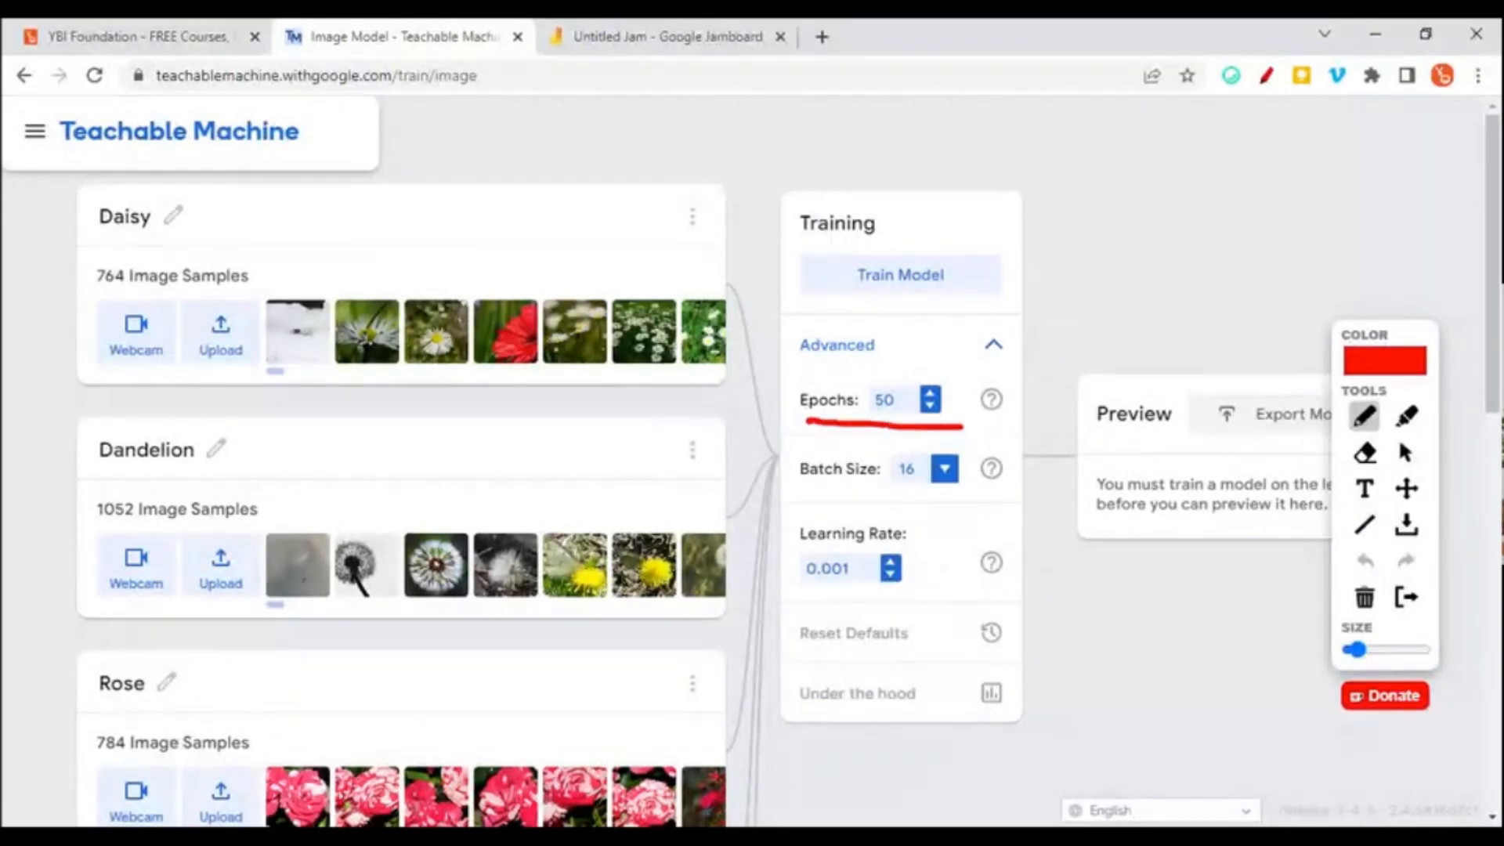
- Handwrite "Images" and the sum 764 + 1052 + 784 + 562 + 732 in red over the class cards
{"action": "left_click_drag", "start_coordinate": [409, 206], "coordinate": [402, 252]}
{"action": "left_click_drag", "start_coordinate": [386, 205], "coordinate": [433, 188]}
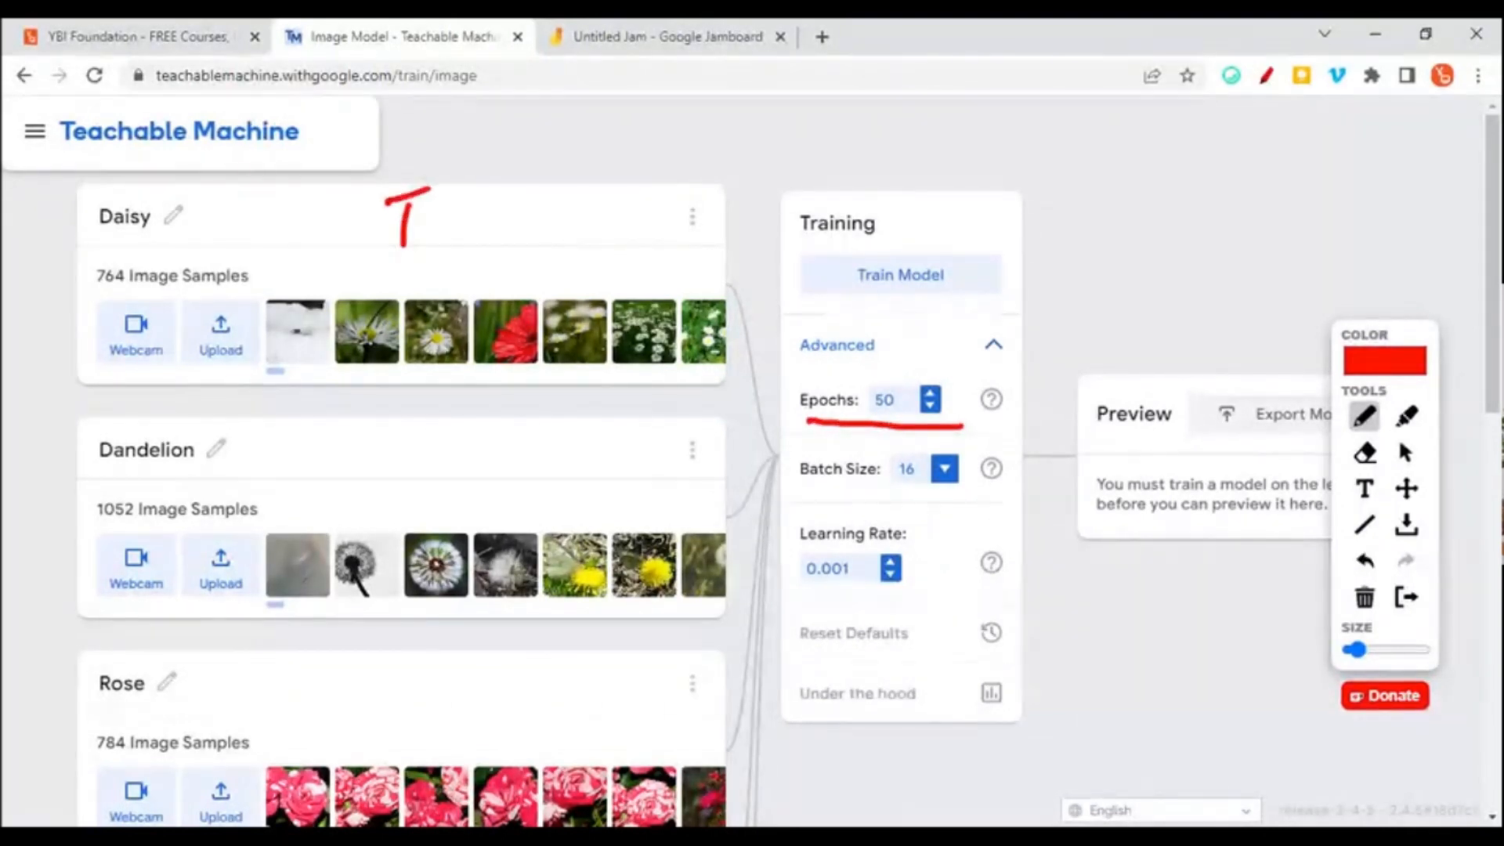
{"action": "mouse_move", "coordinate": [385, 261]}
{"action": "left_mouse_down"}
{"action": "mouse_move", "coordinate": [474, 249]}
{"action": "mouse_move", "coordinate": [489, 298]}
{"action": "mouse_move", "coordinate": [548, 233]}
{"action": "left_mouse_up"}
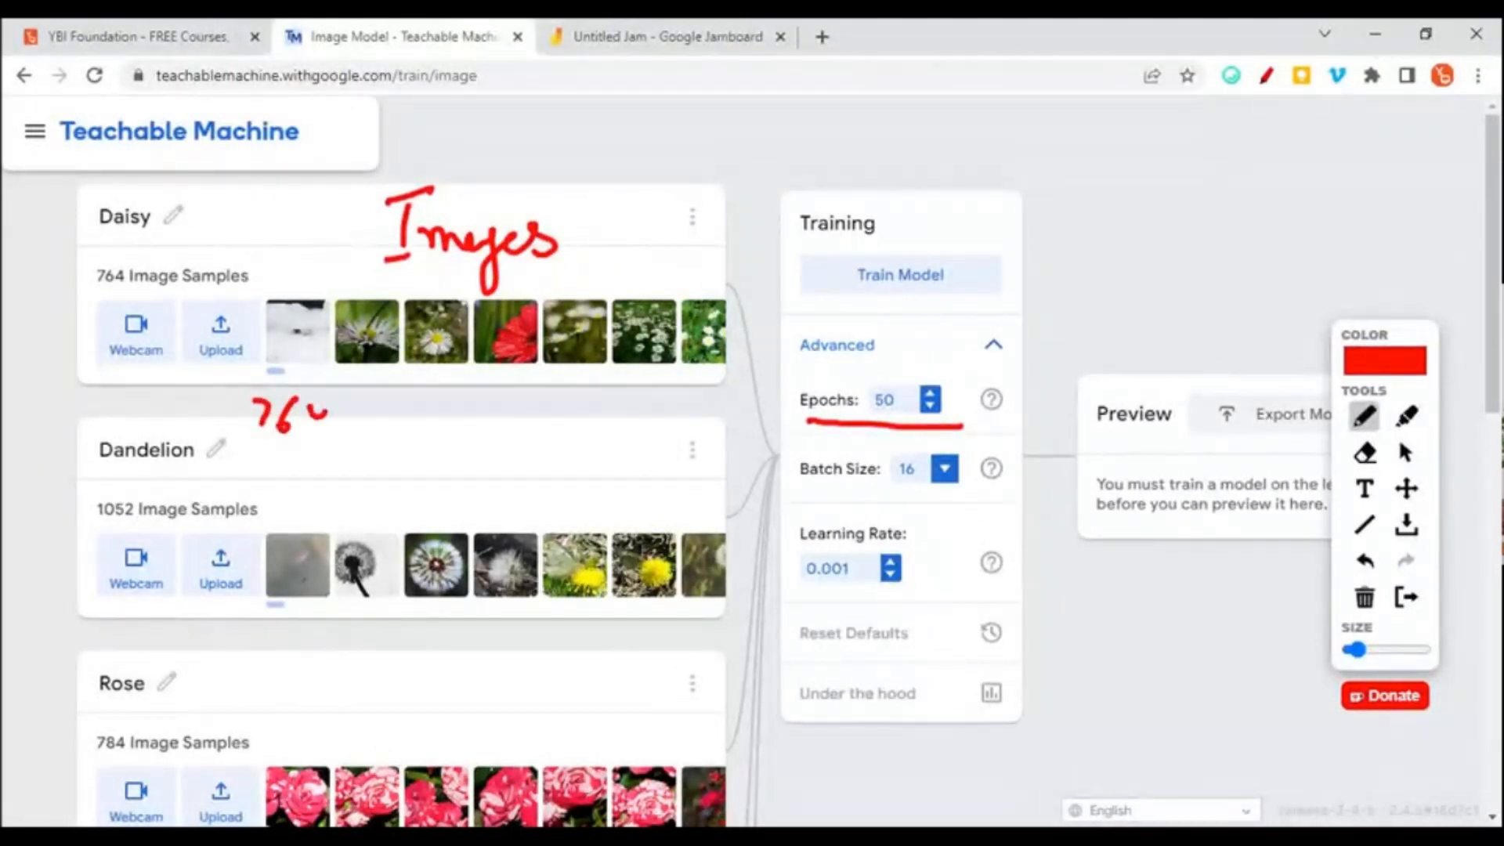
{"action": "left_click_drag", "start_coordinate": [320, 402], "coordinate": [316, 433]}
{"action": "mouse_move", "coordinate": [352, 424]}
{"action": "left_mouse_down"}
{"action": "mouse_move", "coordinate": [383, 422]}
{"action": "mouse_move", "coordinate": [365, 440]}
{"action": "left_mouse_up"}
{"action": "mouse_move", "coordinate": [393, 404]}
{"action": "left_mouse_down"}
{"action": "mouse_move", "coordinate": [391, 441]}
{"action": "mouse_move", "coordinate": [538, 416]}
{"action": "left_mouse_up"}
{"action": "mouse_move", "coordinate": [524, 407]}
{"action": "left_mouse_down"}
{"action": "mouse_move", "coordinate": [521, 434]}
{"action": "mouse_move", "coordinate": [632, 415]}
{"action": "left_mouse_up"}
{"action": "left_click_drag", "start_coordinate": [624, 398], "coordinate": [626, 431]}
{"action": "mouse_move", "coordinate": [284, 467]}
{"action": "left_mouse_down"}
{"action": "mouse_move", "coordinate": [320, 464]}
{"action": "mouse_move", "coordinate": [302, 482]}
{"action": "left_mouse_up"}
{"action": "left_click", "coordinate": [354, 460]}
{"action": "mouse_move", "coordinate": [388, 457]}
{"action": "left_mouse_down"}
{"action": "mouse_move", "coordinate": [368, 481]}
{"action": "mouse_move", "coordinate": [485, 474]}
{"action": "mouse_move", "coordinate": [463, 499]}
{"action": "left_mouse_up"}
{"action": "mouse_move", "coordinate": [507, 463]}
{"action": "left_mouse_down"}
{"action": "mouse_move", "coordinate": [514, 495]}
{"action": "mouse_move", "coordinate": [569, 470]}
{"action": "left_mouse_up"}
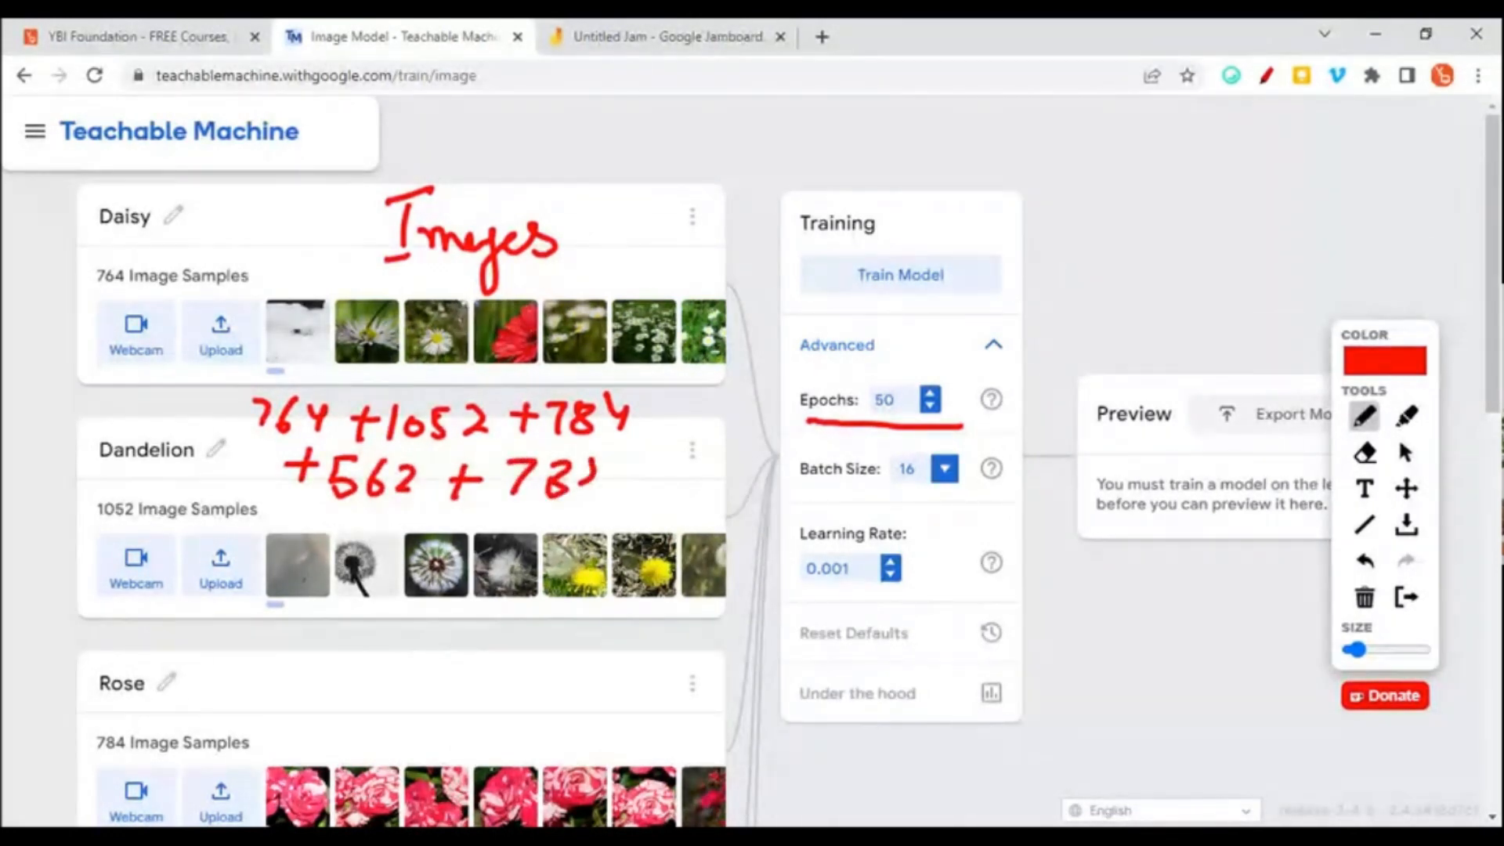
- Circle the handwritten sum, link it to Epochs with an arrow, and mark the epochs value and the Training heading
{"action": "mouse_move", "coordinate": [658, 411]}
{"action": "left_mouse_down"}
{"action": "mouse_move", "coordinate": [529, 354]}
{"action": "mouse_move", "coordinate": [200, 435]}
{"action": "mouse_move", "coordinate": [414, 541]}
{"action": "mouse_move", "coordinate": [611, 384]}
{"action": "left_mouse_up"}
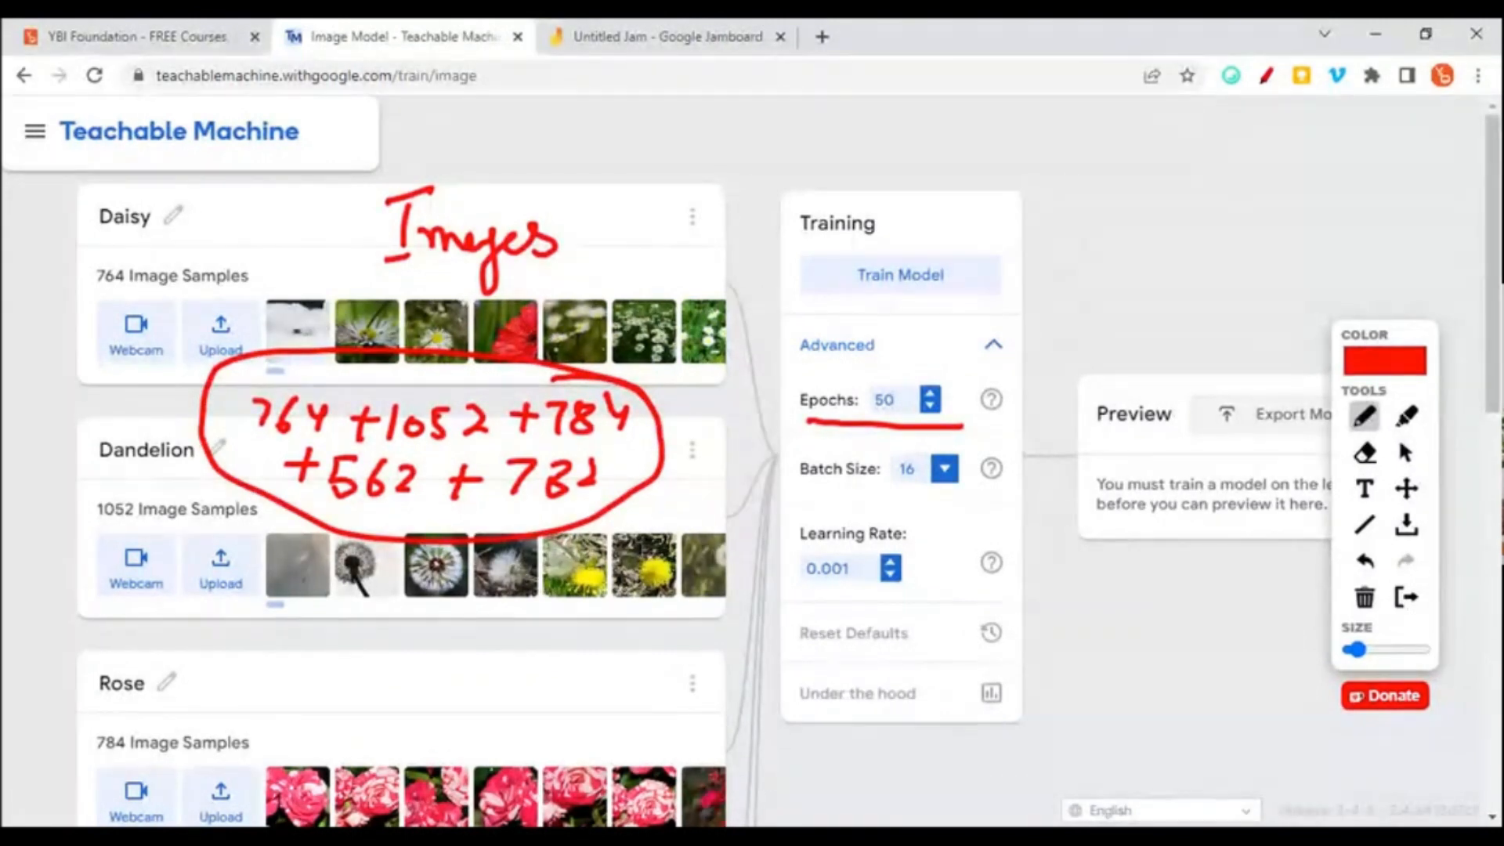
{"action": "mouse_move", "coordinate": [689, 418]}
{"action": "left_mouse_down"}
{"action": "mouse_move", "coordinate": [798, 416]}
{"action": "mouse_move", "coordinate": [772, 433]}
{"action": "left_mouse_up"}
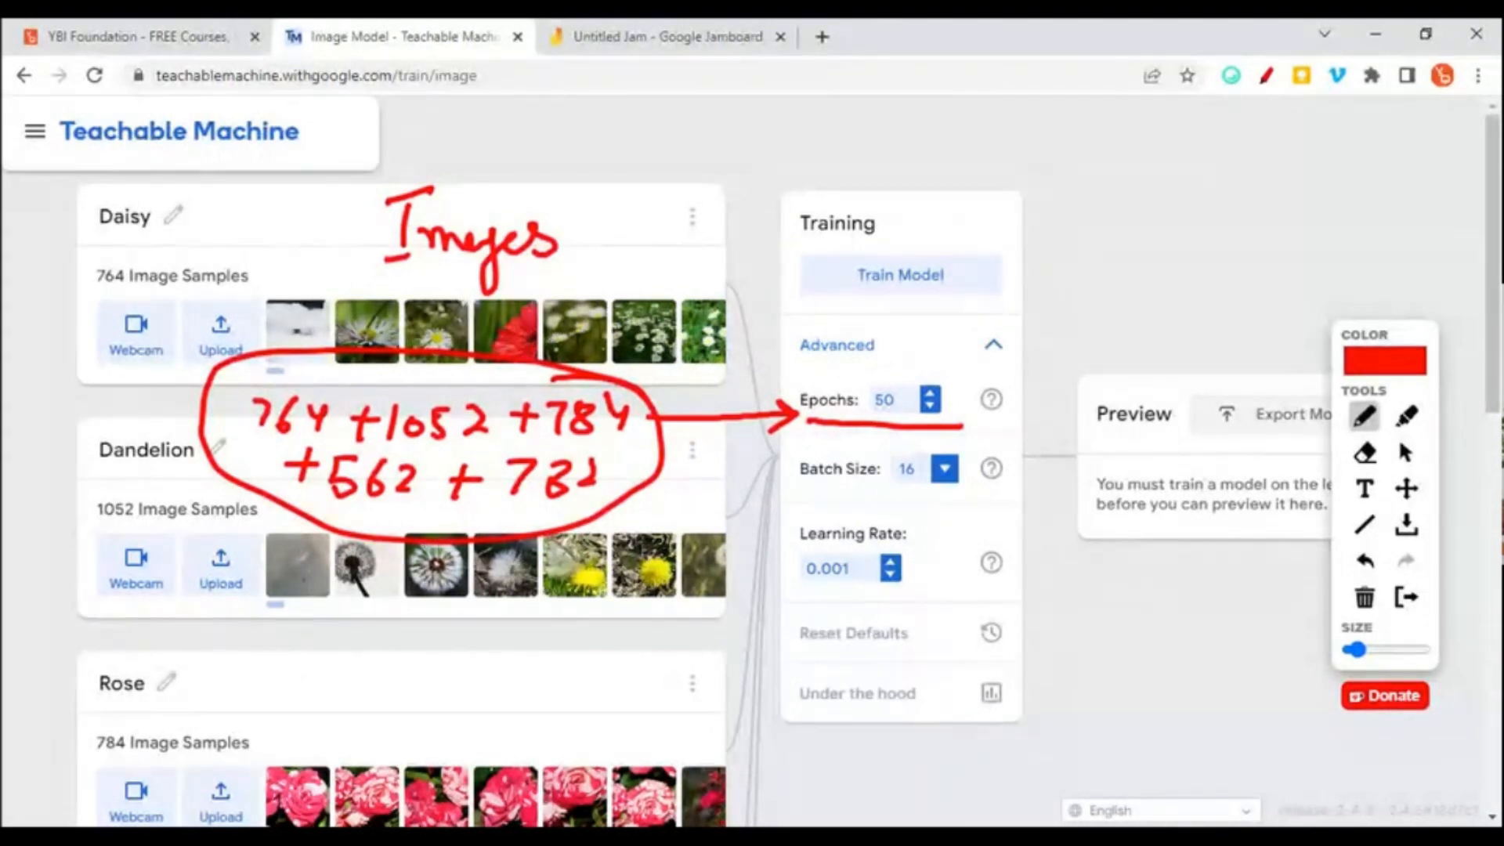
{"action": "mouse_move", "coordinate": [906, 365]}
{"action": "left_mouse_down"}
{"action": "mouse_move", "coordinate": [858, 423]}
{"action": "mouse_move", "coordinate": [949, 359]}
{"action": "mouse_move", "coordinate": [897, 365]}
{"action": "left_mouse_up"}
{"action": "left_click_drag", "start_coordinate": [801, 240], "coordinate": [898, 248]}
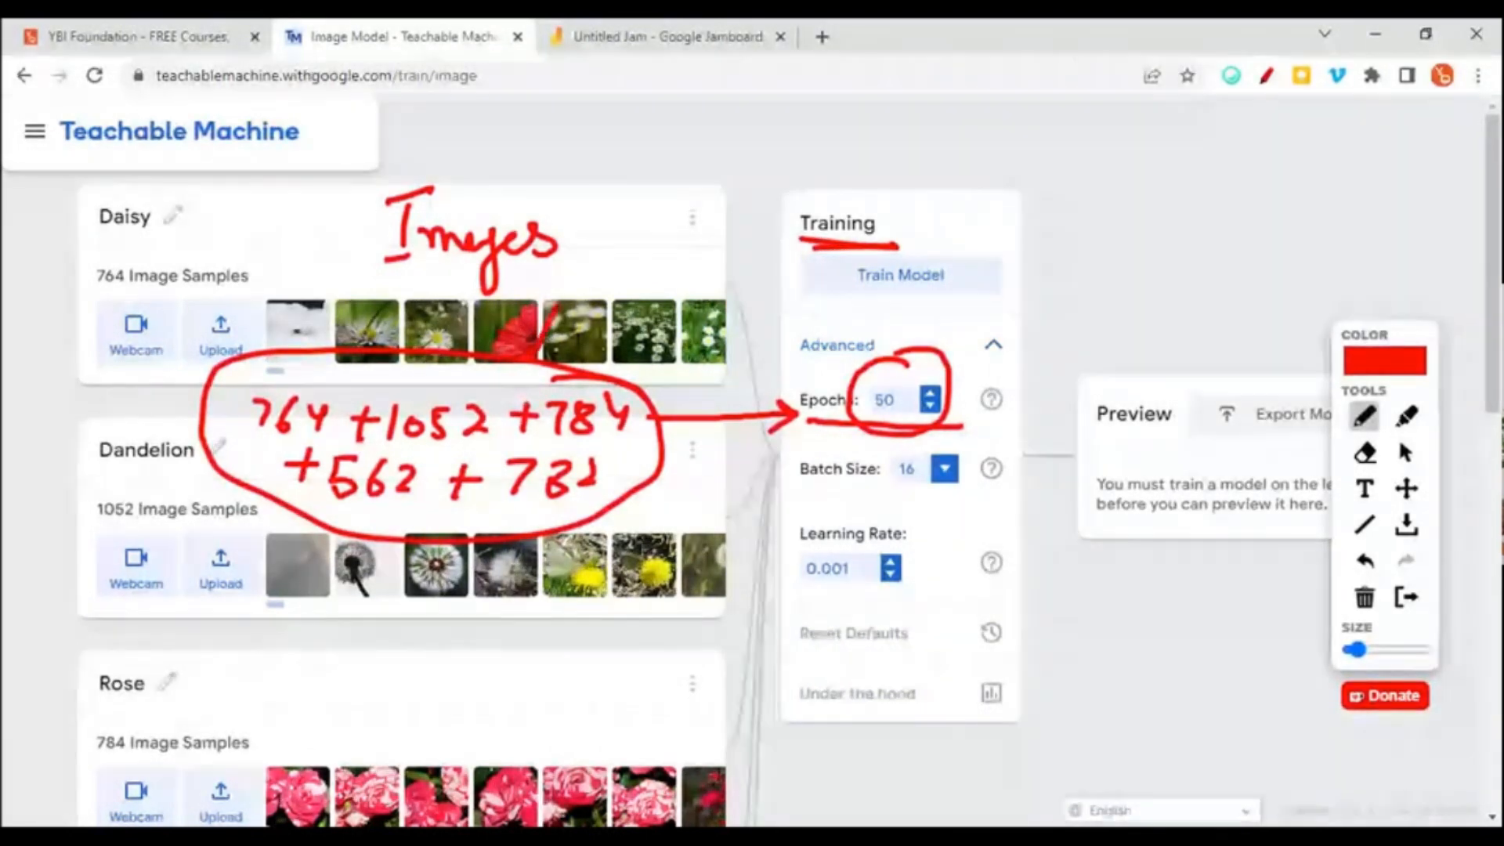
- Draw a curved arrow from the handwritten sum to the Preview card and label it "Pass", "Train" and "Learn"
{"action": "mouse_move", "coordinate": [539, 351]}
{"action": "left_mouse_down"}
{"action": "mouse_move", "coordinate": [660, 192]}
{"action": "mouse_move", "coordinate": [885, 157]}
{"action": "mouse_move", "coordinate": [1074, 255]}
{"action": "mouse_move", "coordinate": [1174, 383]}
{"action": "mouse_move", "coordinate": [1152, 382]}
{"action": "mouse_move", "coordinate": [1175, 379]}
{"action": "left_mouse_up"}
{"action": "mouse_move", "coordinate": [865, 105]}
{"action": "left_mouse_down"}
{"action": "mouse_move", "coordinate": [872, 155]}
{"action": "mouse_move", "coordinate": [919, 156]}
{"action": "mouse_move", "coordinate": [943, 133]}
{"action": "mouse_move", "coordinate": [951, 156]}
{"action": "left_mouse_up"}
{"action": "mouse_move", "coordinate": [854, 168]}
{"action": "left_mouse_down"}
{"action": "mouse_move", "coordinate": [1073, 140]}
{"action": "mouse_move", "coordinate": [1059, 174]}
{"action": "left_mouse_up"}
{"action": "mouse_move", "coordinate": [1072, 168]}
{"action": "left_mouse_down"}
{"action": "mouse_move", "coordinate": [1102, 156]}
{"action": "mouse_move", "coordinate": [1155, 171]}
{"action": "left_mouse_up"}
{"action": "mouse_move", "coordinate": [1074, 179]}
{"action": "left_mouse_down"}
{"action": "mouse_move", "coordinate": [1080, 213]}
{"action": "mouse_move", "coordinate": [1147, 229]}
{"action": "left_mouse_up"}
{"action": "mouse_move", "coordinate": [1149, 197]}
{"action": "left_mouse_down"}
{"action": "mouse_move", "coordinate": [1172, 229]}
{"action": "mouse_move", "coordinate": [1209, 221]}
{"action": "left_mouse_up"}
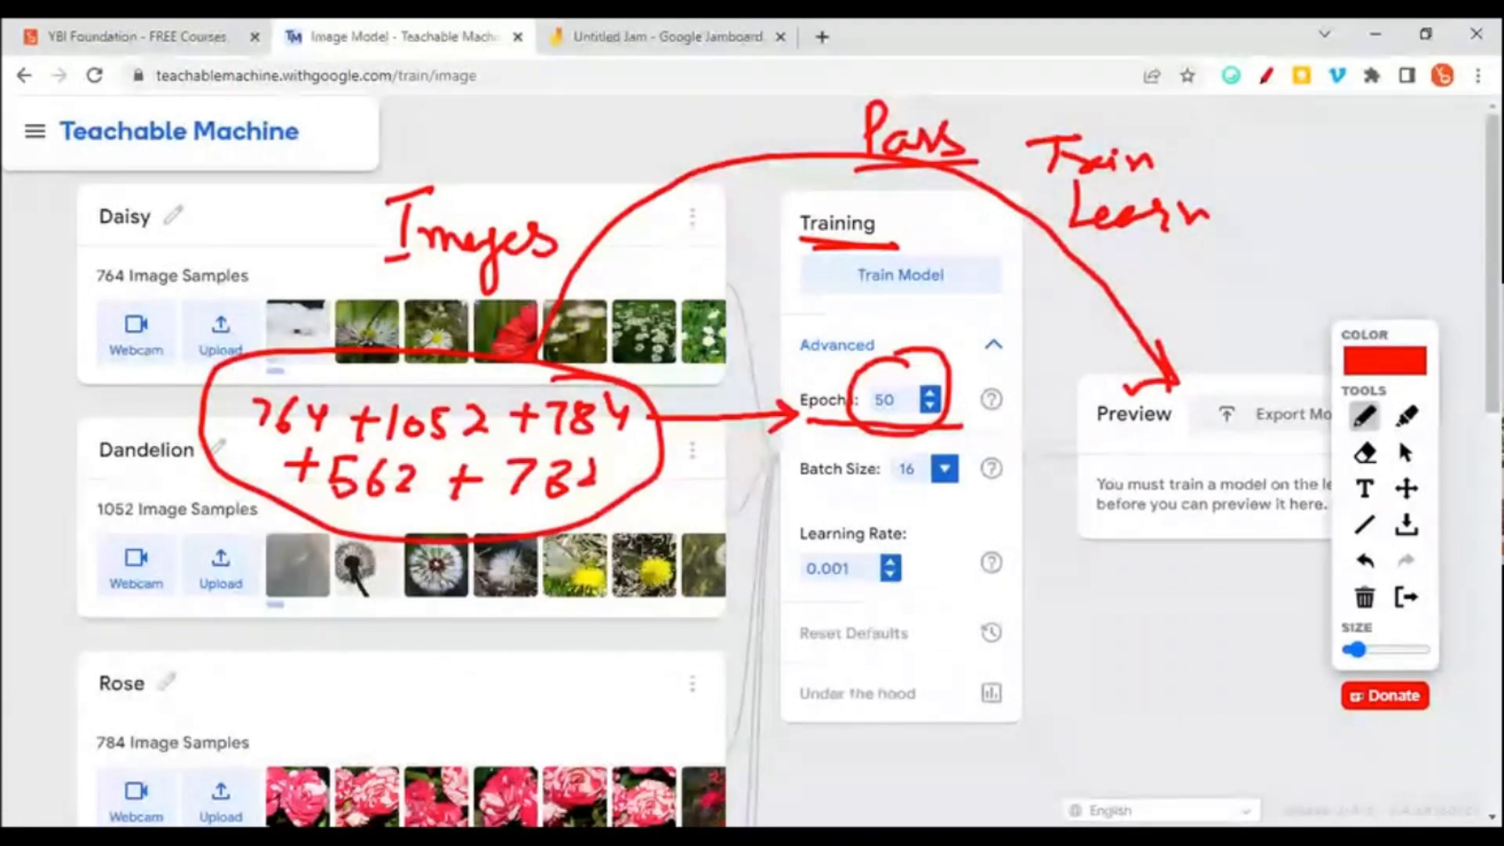
- Box the class cards and underline the epochs value, clearing all drawings and closing the annotation tool when finished
{"action": "mouse_move", "coordinate": [93, 191]}
{"action": "left_mouse_down"}
{"action": "mouse_move", "coordinate": [28, 658]}
{"action": "mouse_move", "coordinate": [97, 771]}
{"action": "mouse_move", "coordinate": [199, 568]}
{"action": "mouse_move", "coordinate": [222, 201]}
{"action": "mouse_move", "coordinate": [116, 220]}
{"action": "left_mouse_up"}
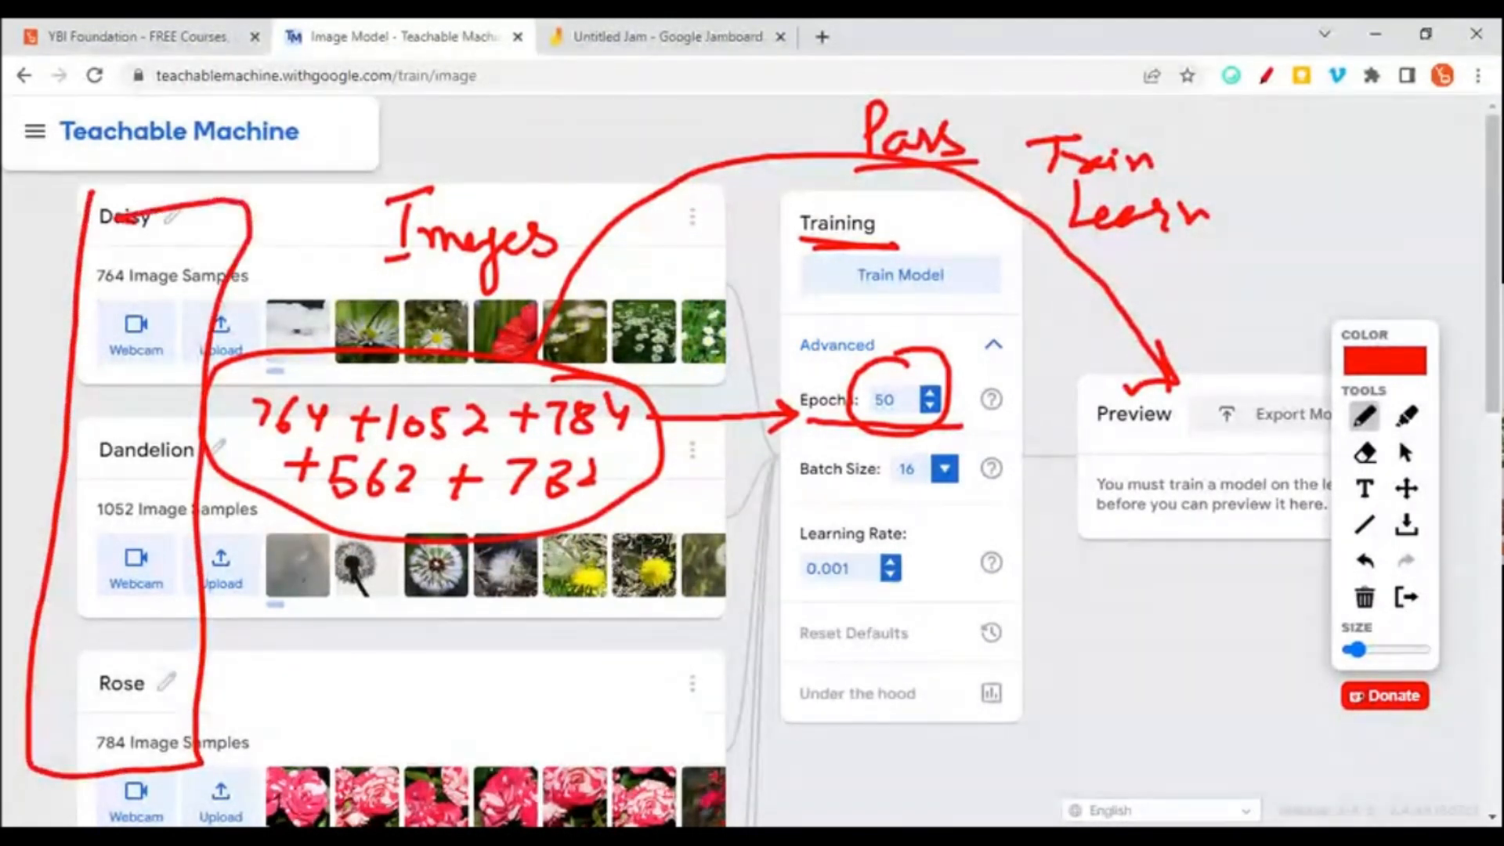
{"action": "left_click_drag", "start_coordinate": [860, 417], "coordinate": [928, 413]}
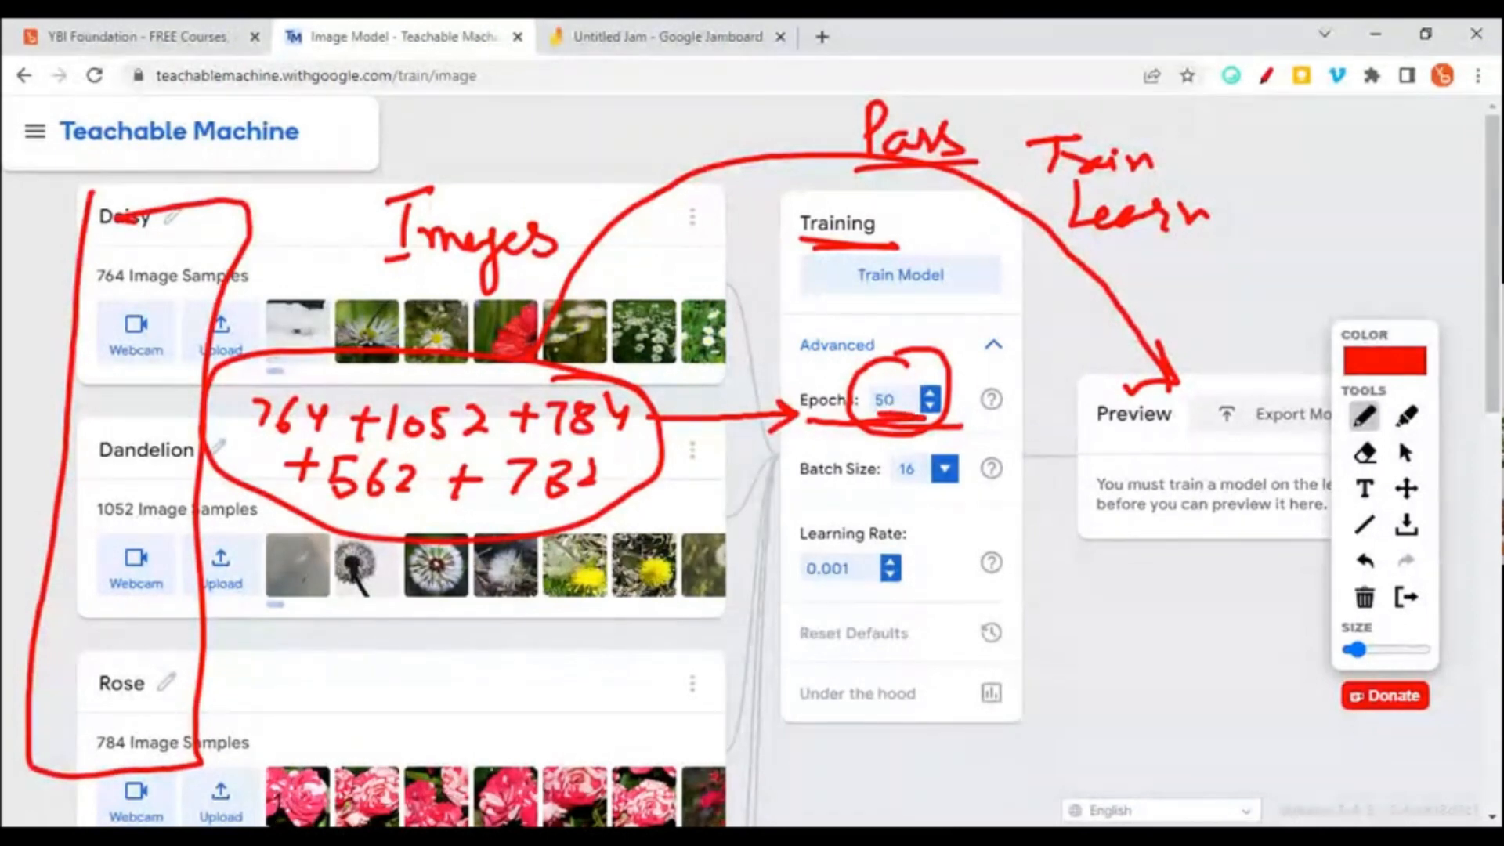
{"action": "left_click", "coordinate": [1364, 597]}
{"action": "left_click", "coordinate": [1406, 597]}
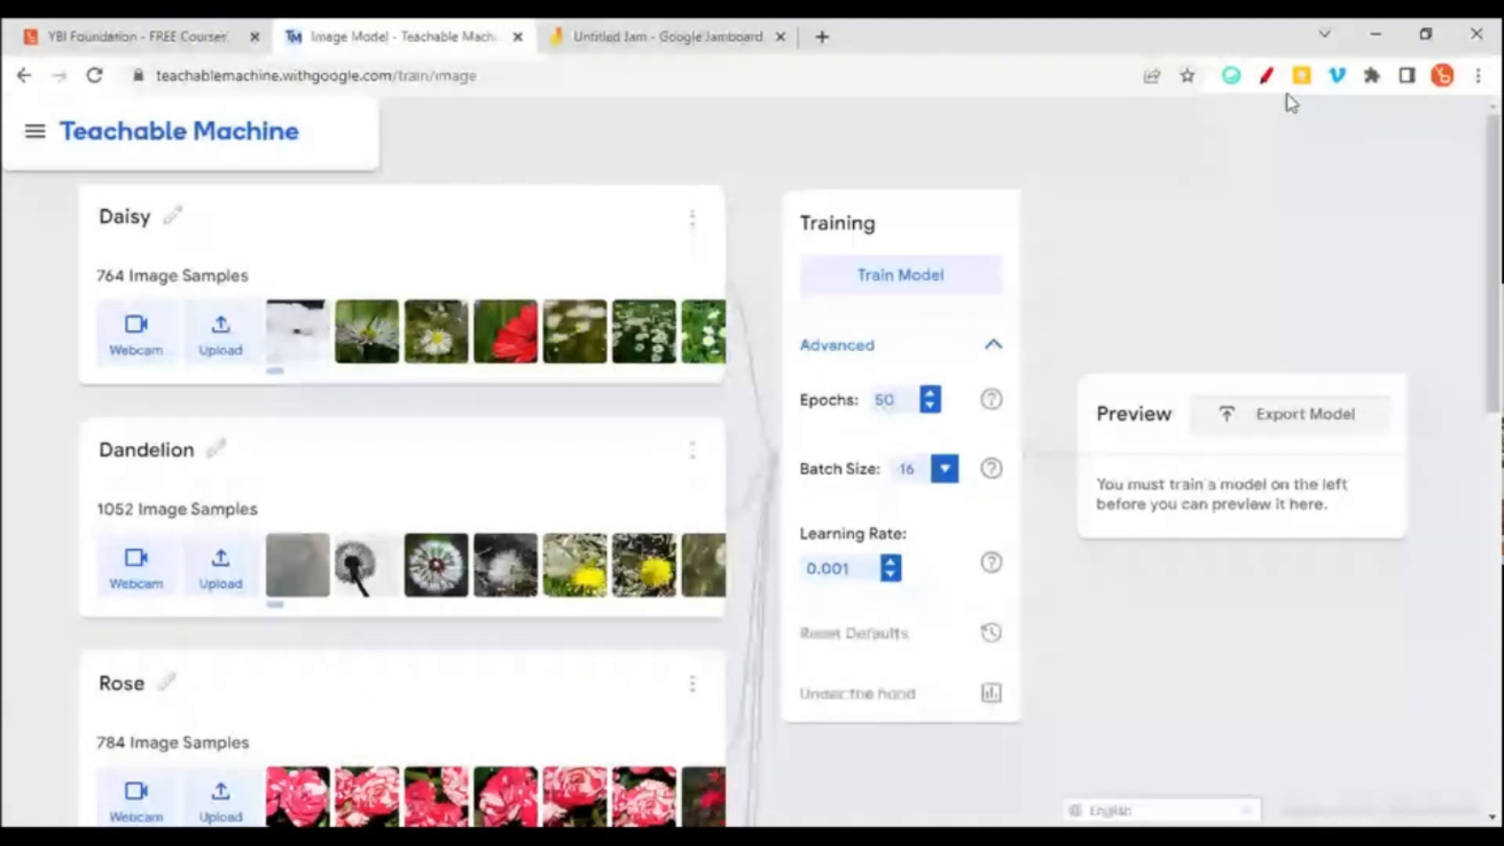
- Reopen the annotation tool, underline the Batch Size value and draw an arrow labelled "16" from the Daisy class to the Training card
{"action": "left_click", "coordinate": [1267, 76]}
{"action": "key", "text": "Escape"}
{"action": "key", "text": "alt+p"}
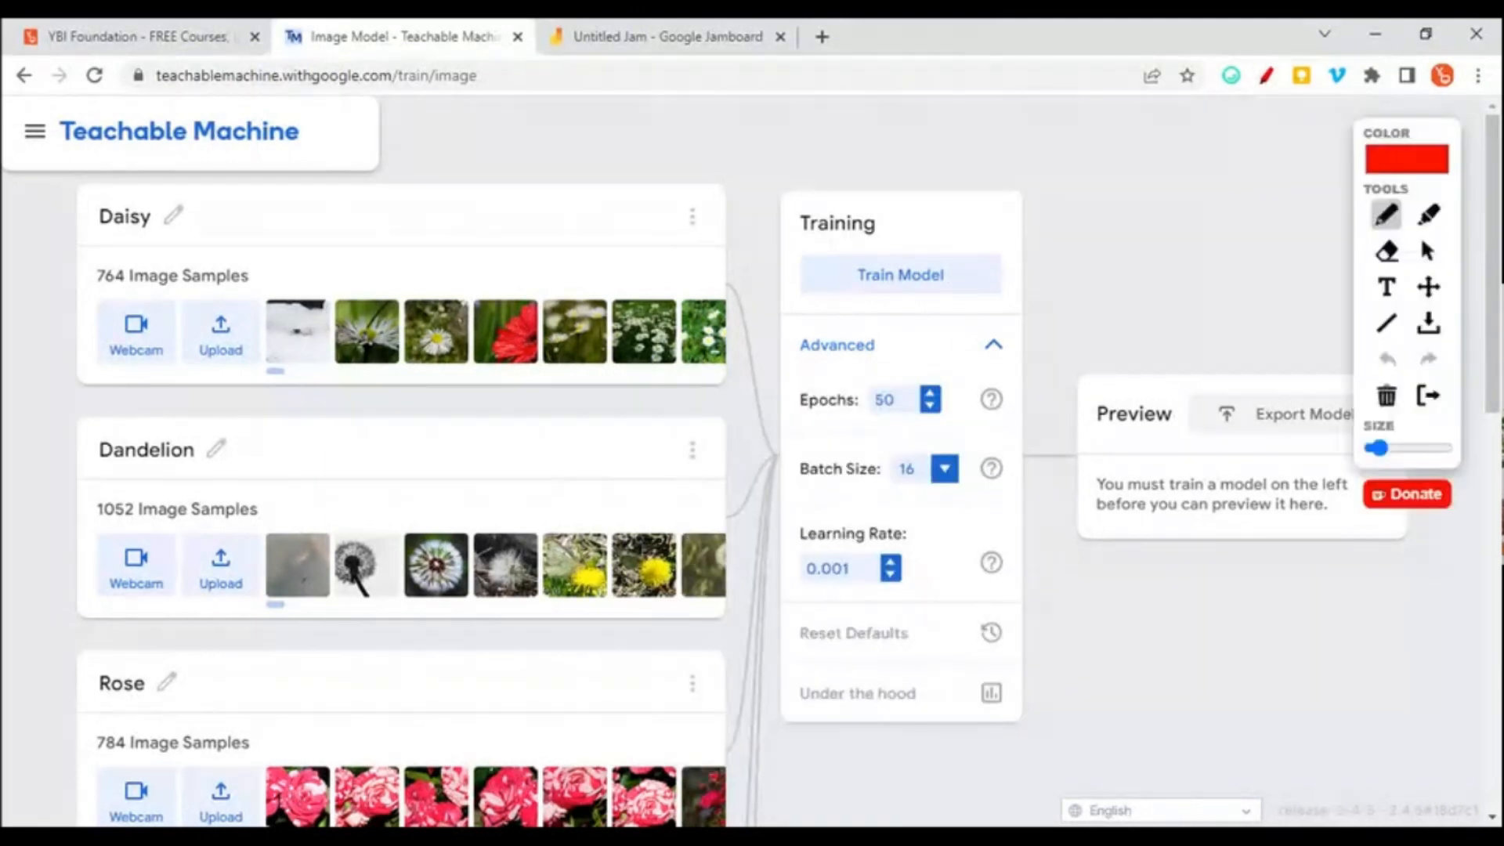
{"action": "left_click_drag", "start_coordinate": [871, 493], "coordinate": [964, 487]}
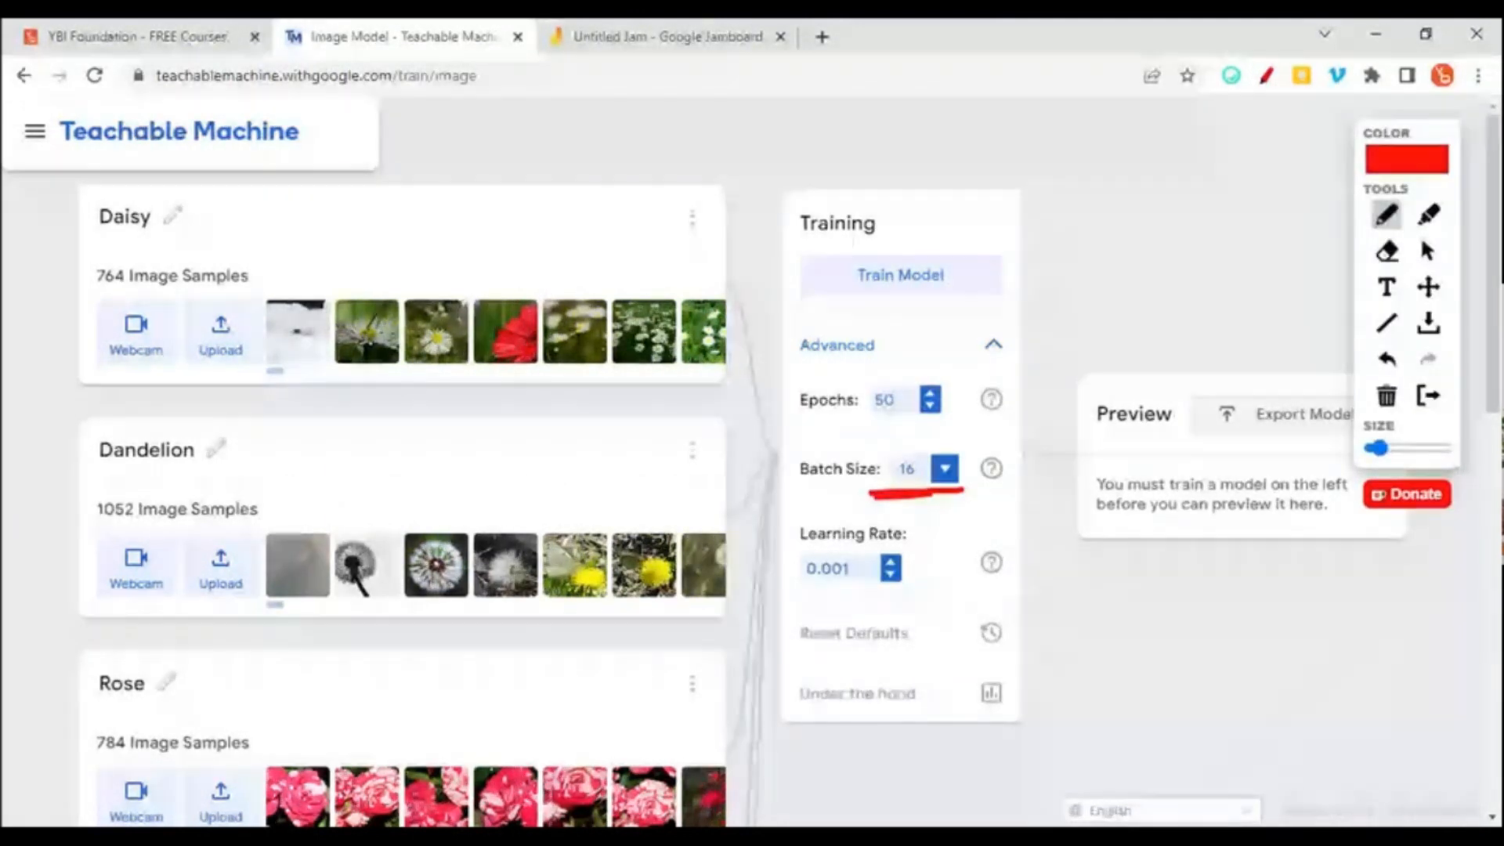
{"action": "mouse_move", "coordinate": [378, 218]}
{"action": "left_mouse_down"}
{"action": "mouse_move", "coordinate": [905, 208]}
{"action": "mouse_move", "coordinate": [970, 189]}
{"action": "left_mouse_up"}
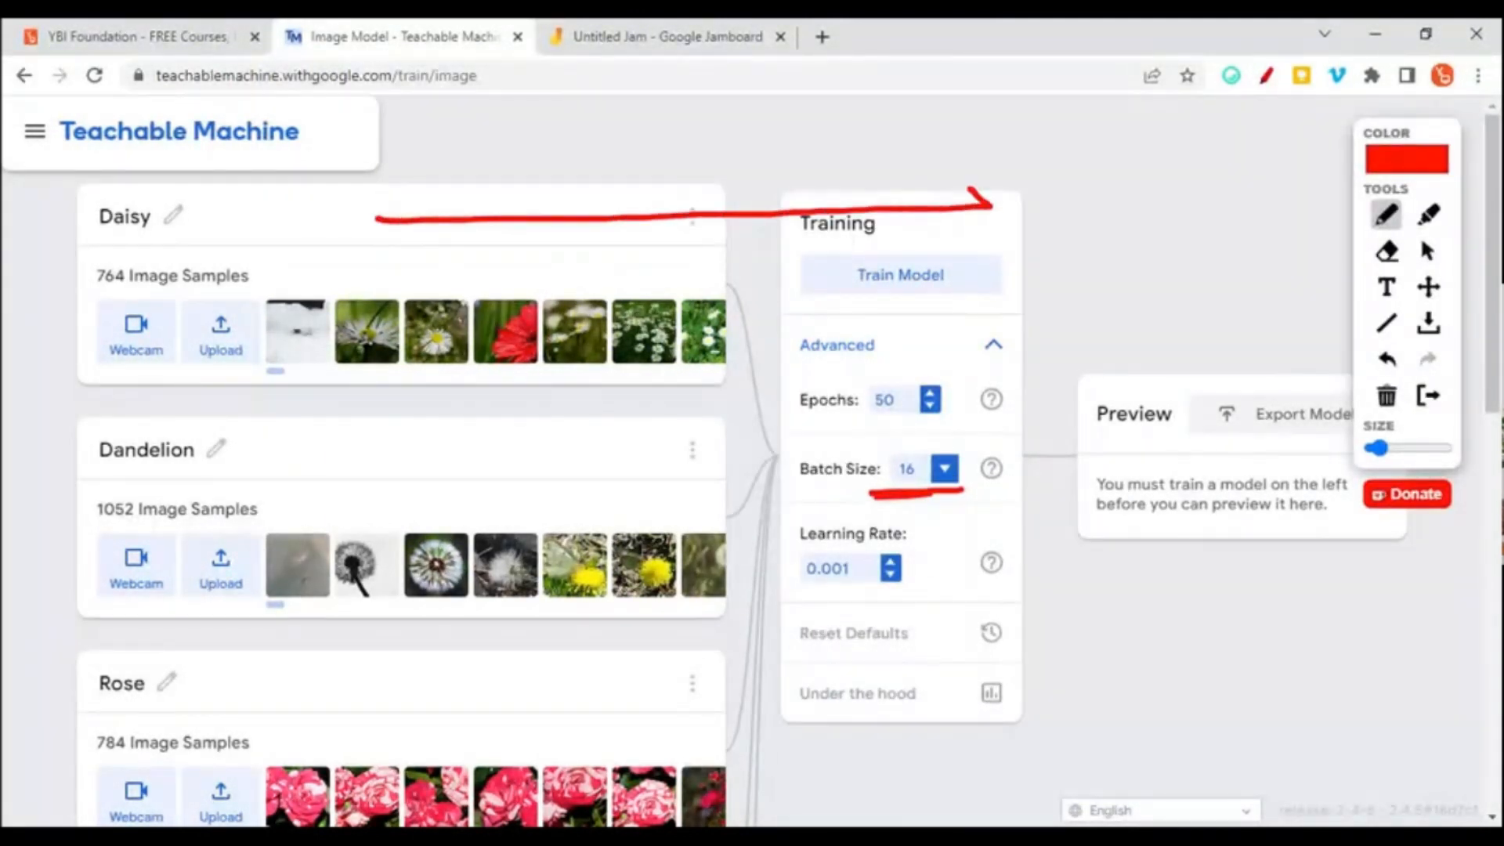
{"action": "left_click_drag", "start_coordinate": [640, 146], "coordinate": [625, 179]}
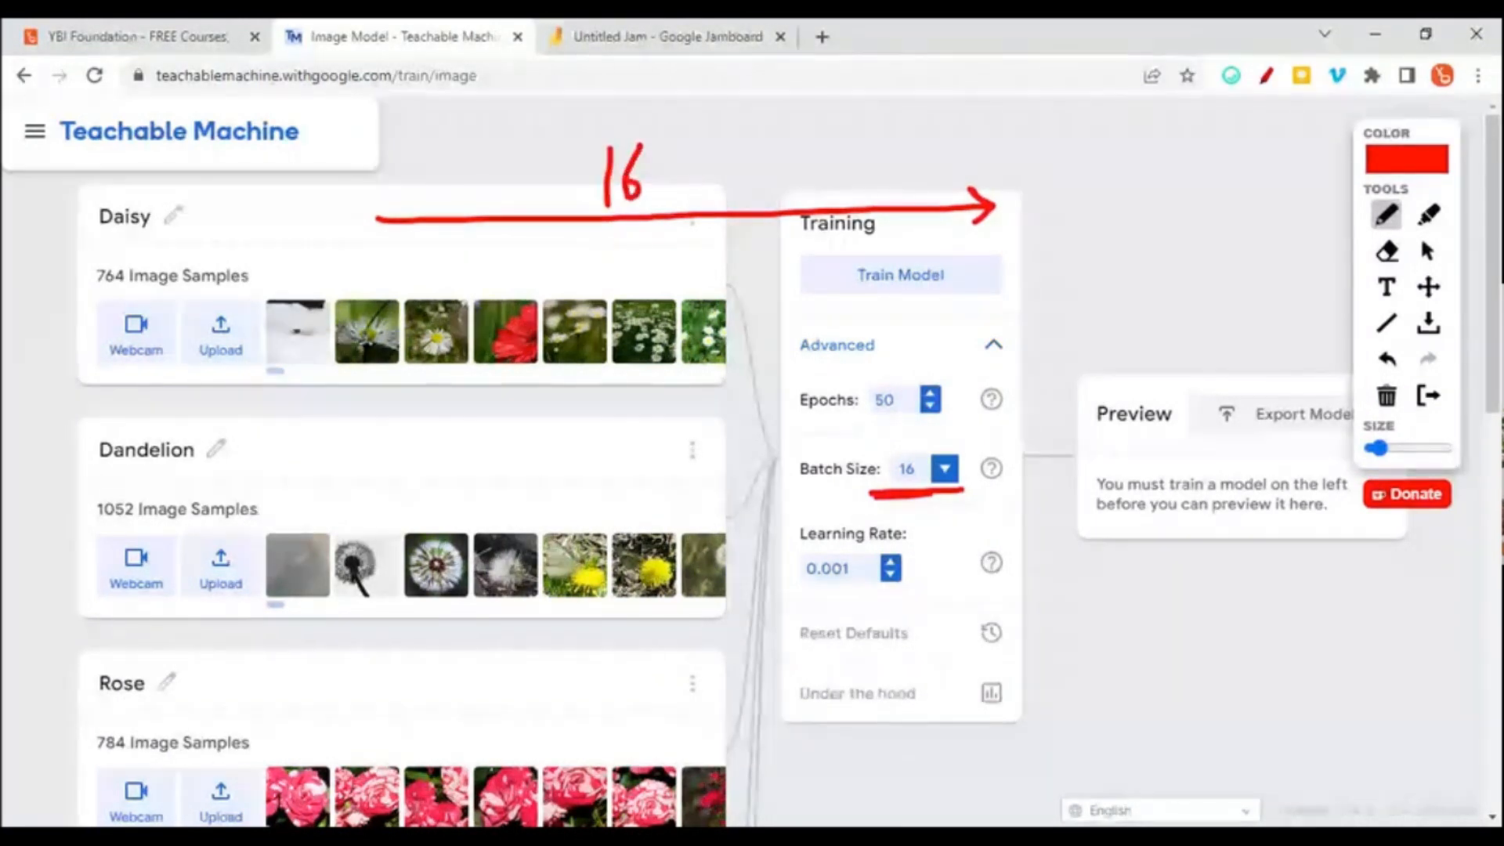
- Circle the handwritten 16, label it "bundle" and "packet", and draw an arrow from it to the note "Weight readjus"
{"action": "mouse_move", "coordinate": [654, 118]}
{"action": "left_mouse_down"}
{"action": "mouse_move", "coordinate": [597, 137]}
{"action": "mouse_move", "coordinate": [666, 229]}
{"action": "mouse_move", "coordinate": [615, 127]}
{"action": "left_mouse_up"}
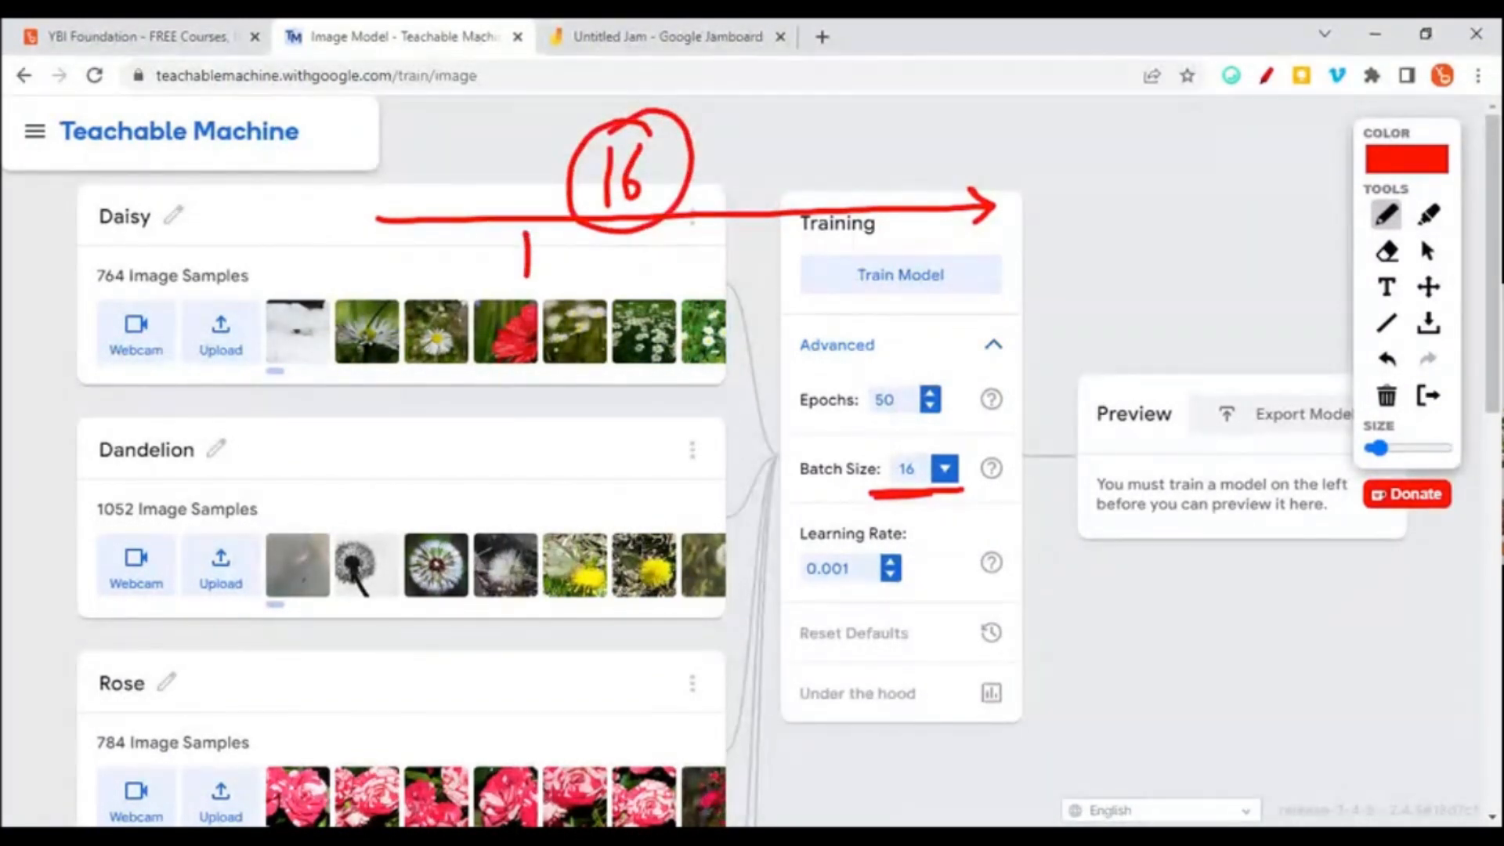
{"action": "left_click_drag", "start_coordinate": [527, 275], "coordinate": [533, 278]}
{"action": "mouse_move", "coordinate": [548, 257]}
{"action": "left_mouse_down"}
{"action": "mouse_move", "coordinate": [573, 276]}
{"action": "mouse_move", "coordinate": [665, 270]}
{"action": "left_mouse_up"}
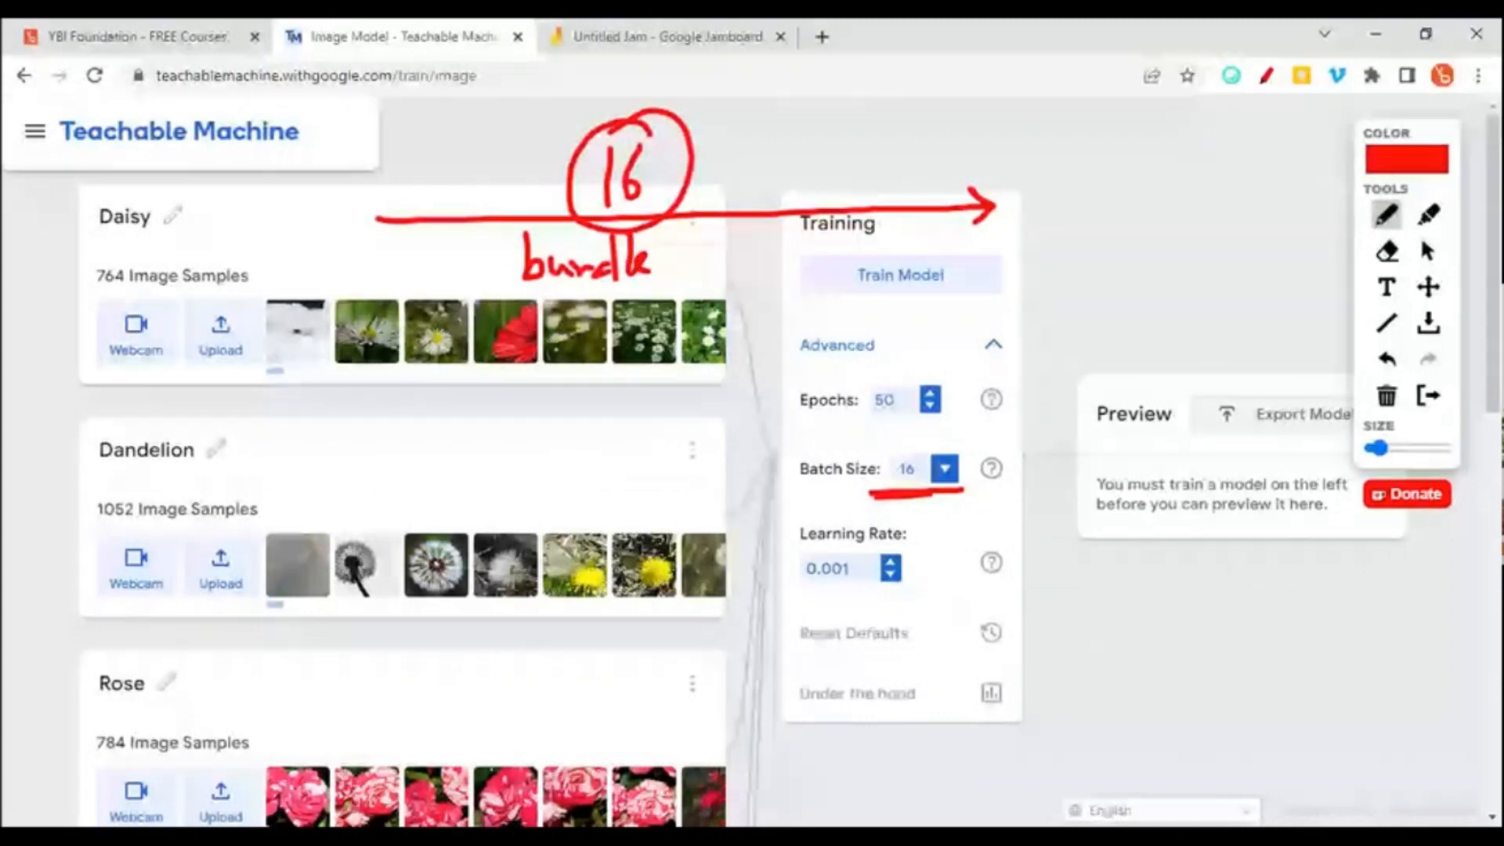
{"action": "mouse_move", "coordinate": [531, 380]}
{"action": "left_mouse_down"}
{"action": "mouse_move", "coordinate": [521, 461]}
{"action": "mouse_move", "coordinate": [561, 423]}
{"action": "mouse_move", "coordinate": [642, 423]}
{"action": "mouse_move", "coordinate": [668, 384]}
{"action": "left_mouse_up"}
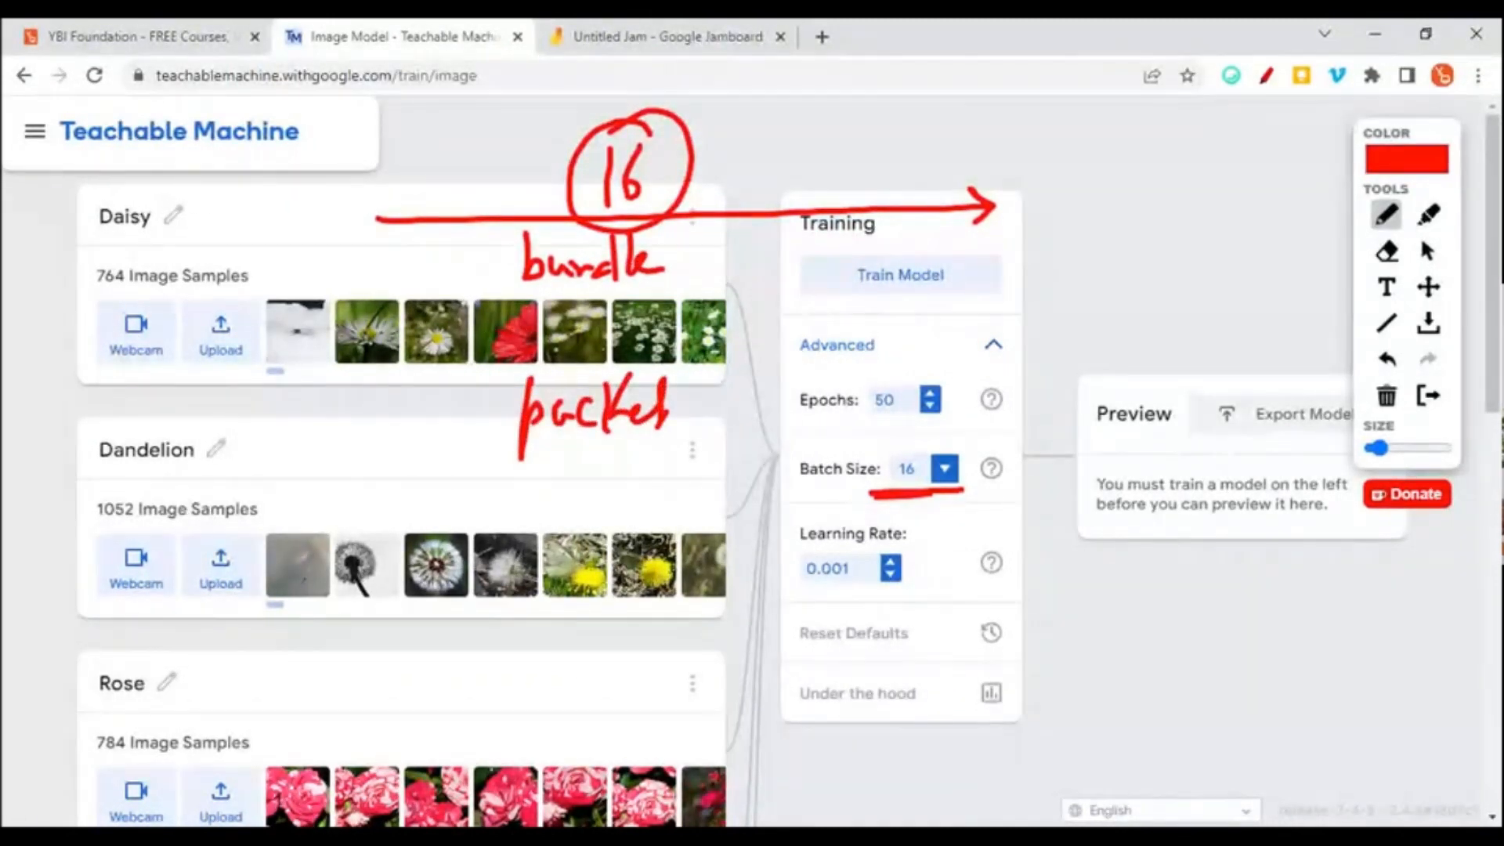
{"action": "mouse_move", "coordinate": [720, 155]}
{"action": "left_mouse_down"}
{"action": "mouse_move", "coordinate": [976, 149]}
{"action": "mouse_move", "coordinate": [998, 130]}
{"action": "mouse_move", "coordinate": [1090, 166]}
{"action": "mouse_move", "coordinate": [1161, 161]}
{"action": "mouse_move", "coordinate": [1189, 106]}
{"action": "mouse_move", "coordinate": [1185, 196]}
{"action": "left_mouse_up"}
{"action": "left_click_drag", "start_coordinate": [1211, 141], "coordinate": [1252, 145]}
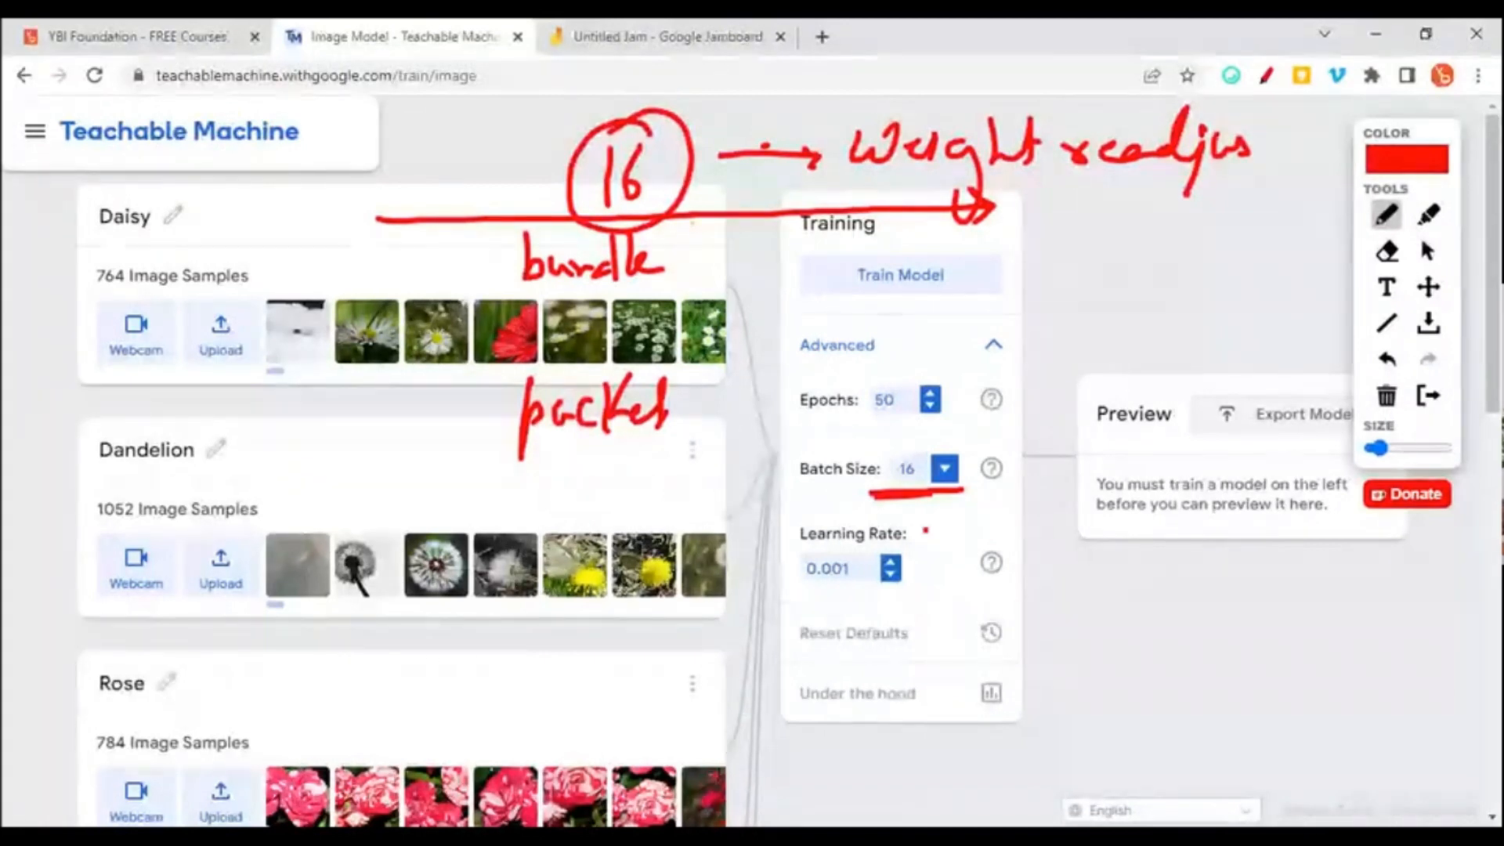
- Circle the Learning Rate setting and write ".001" beneath its value, clearing all drawings and closing the annotation tool when finished
{"action": "left_click_drag", "start_coordinate": [833, 513], "coordinate": [928, 531]}
{"action": "mouse_move", "coordinate": [791, 537]}
{"action": "left_mouse_down"}
{"action": "mouse_move", "coordinate": [783, 623]}
{"action": "mouse_move", "coordinate": [989, 540]}
{"action": "mouse_move", "coordinate": [894, 517]}
{"action": "left_mouse_up"}
{"action": "left_click", "coordinate": [818, 604]}
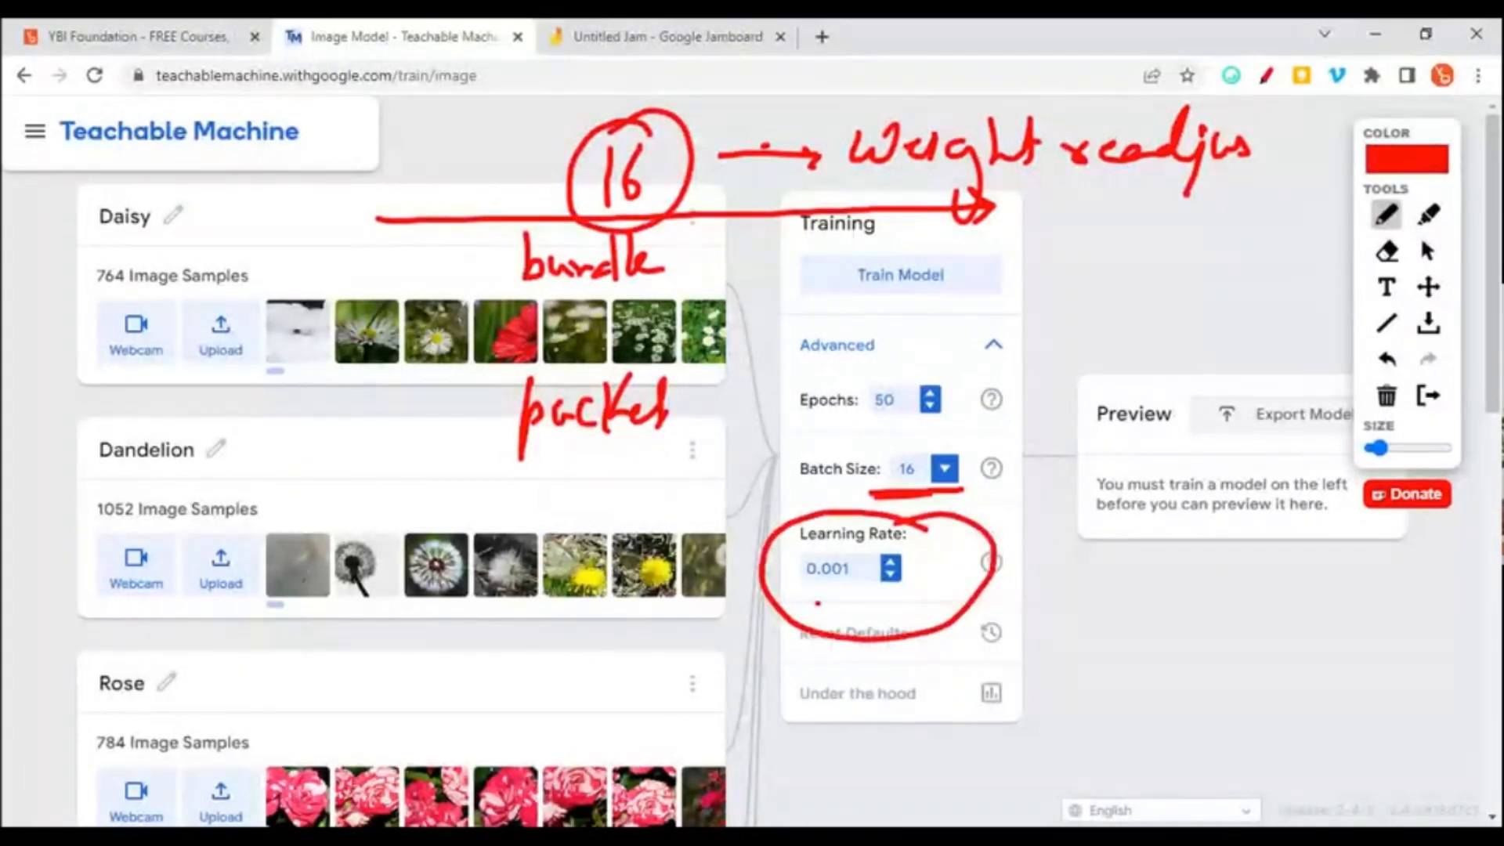
{"action": "left_click", "coordinate": [844, 599]}
{"action": "left_click_drag", "start_coordinate": [856, 595], "coordinate": [883, 620]}
{"action": "left_click", "coordinate": [912, 614]}
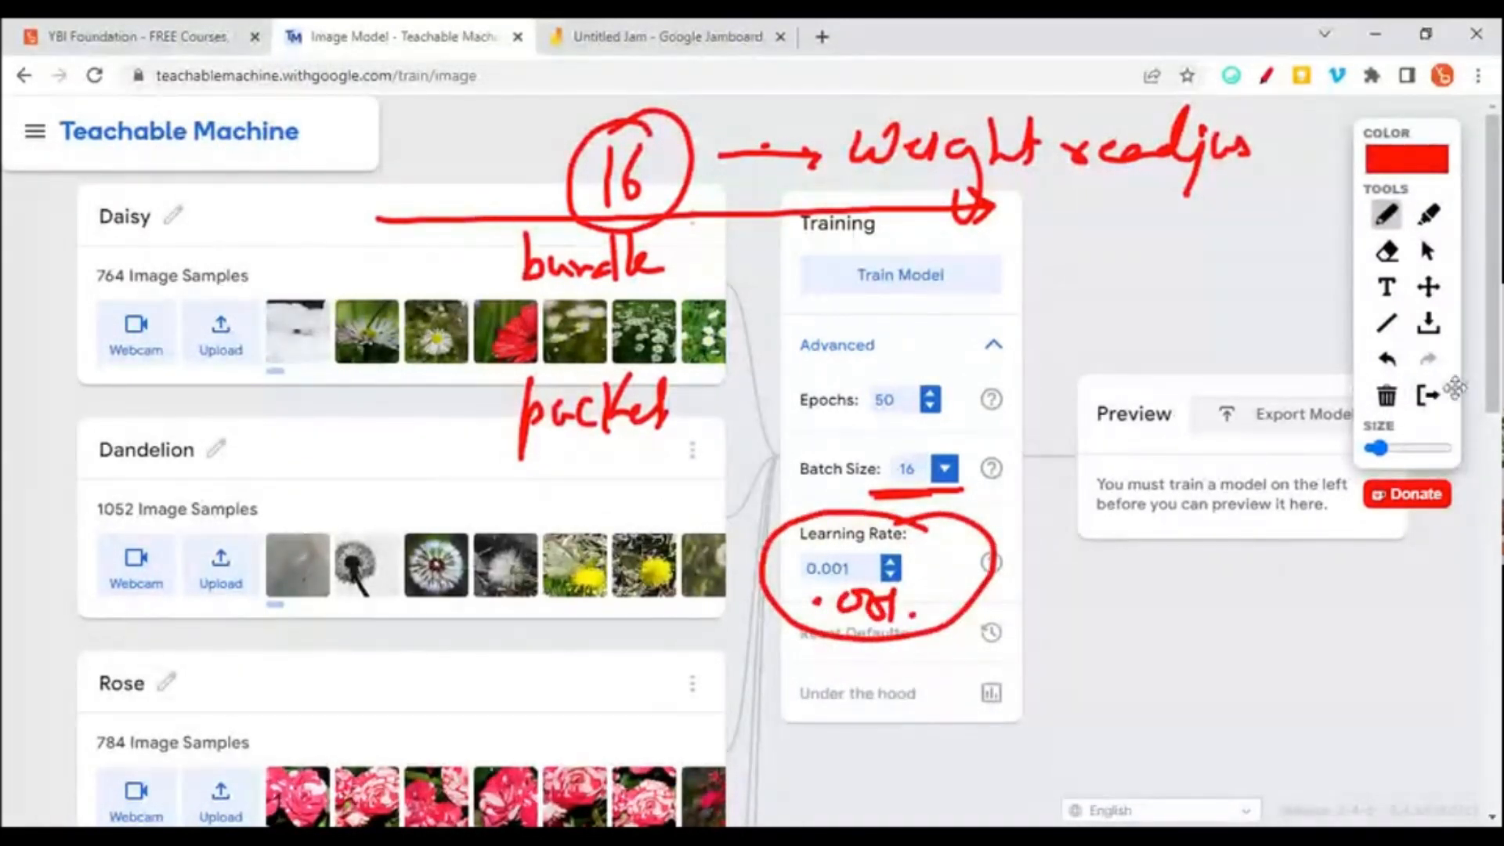
{"action": "left_click", "coordinate": [1385, 397]}
{"action": "left_click", "coordinate": [1427, 396]}
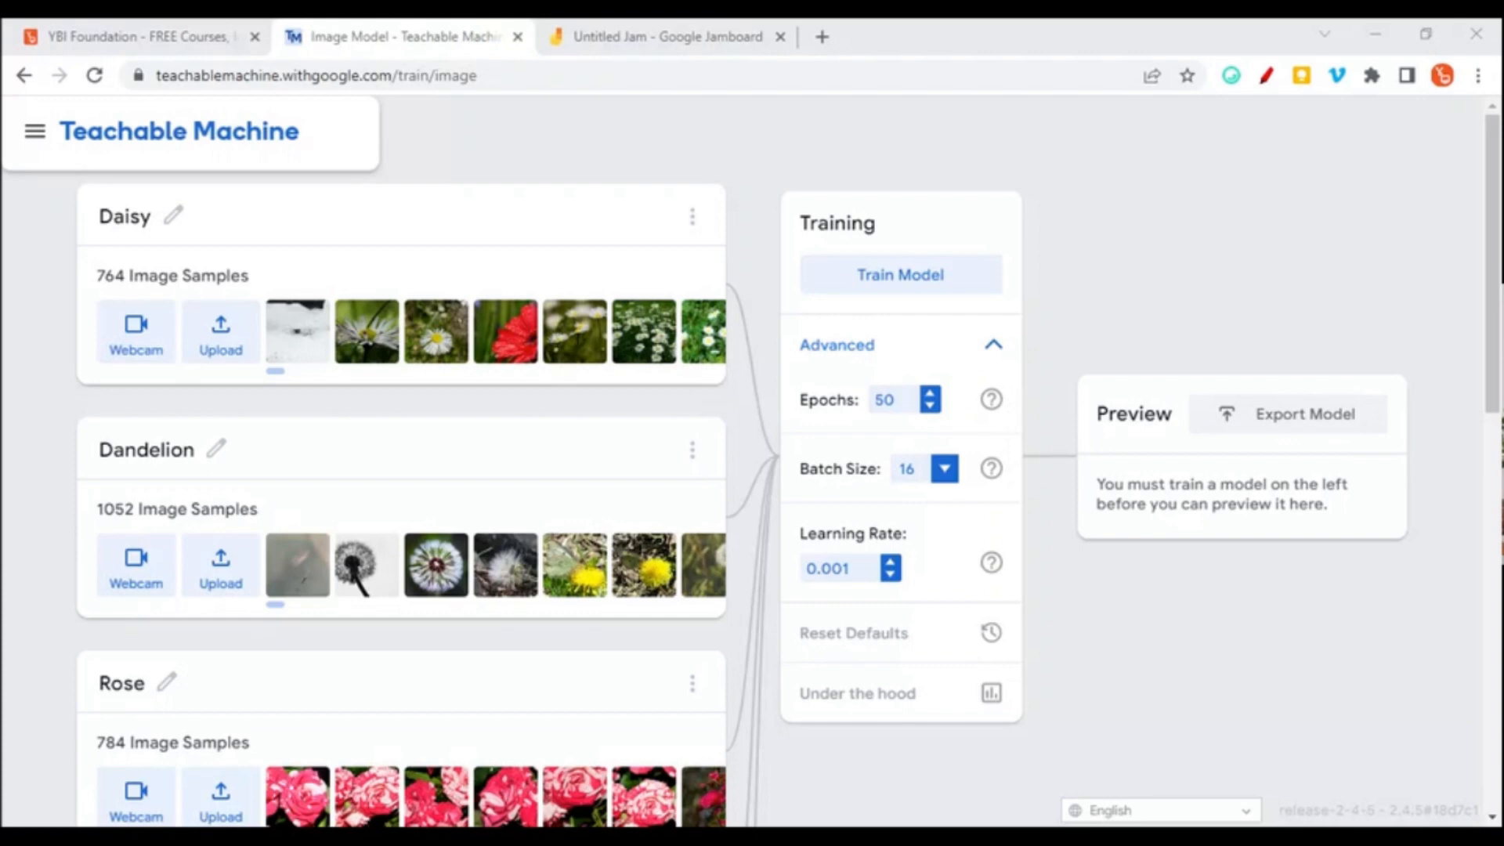
- Train the flower model with the current settings, choosing to wait whenever the browser reports the page as unresponsive
{"action": "left_click", "coordinate": [389, 671]}
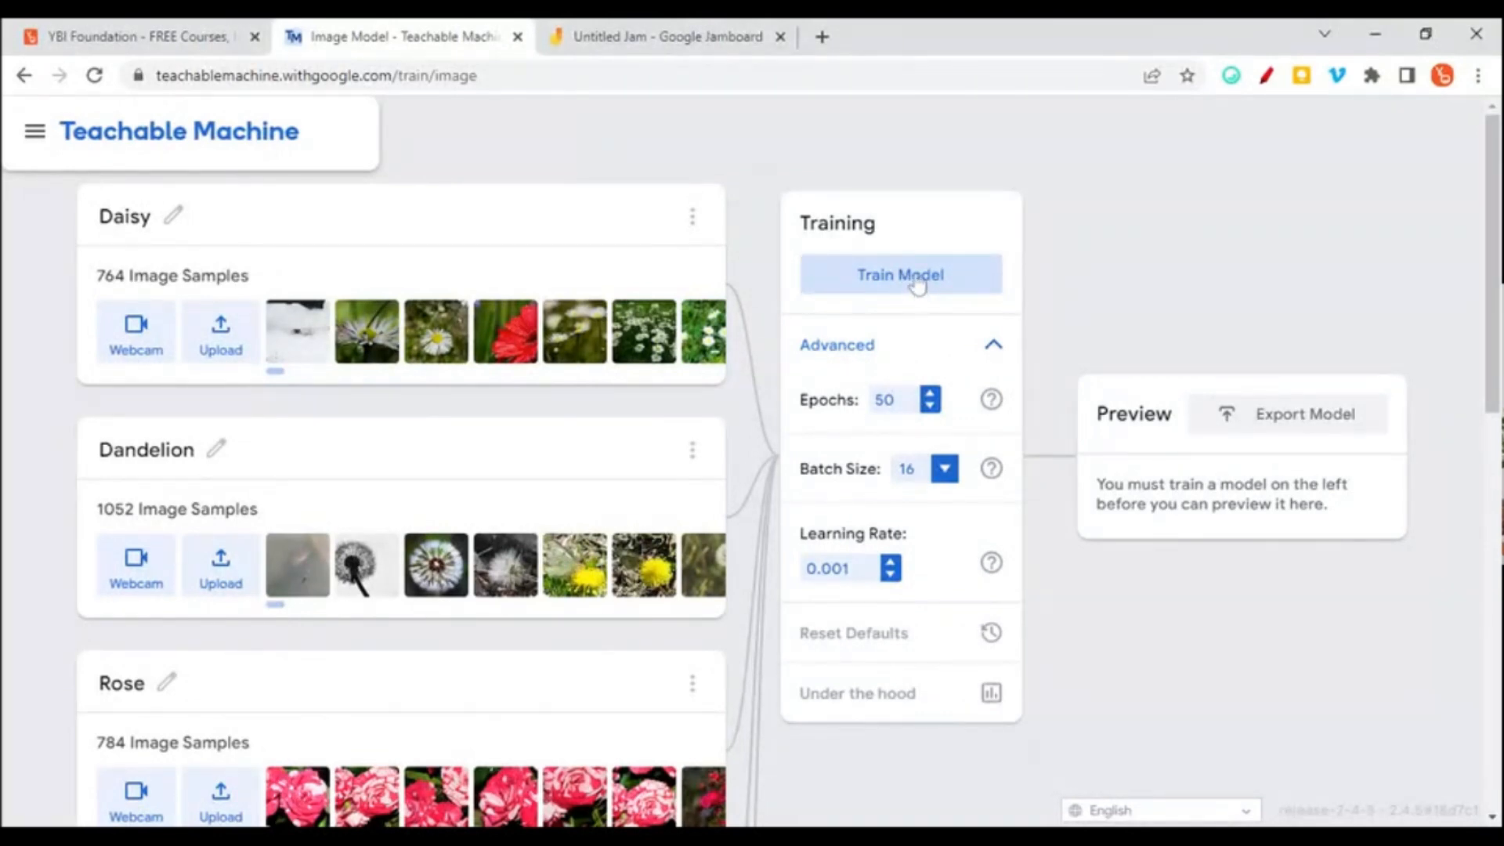
{"action": "left_click", "coordinate": [920, 288]}
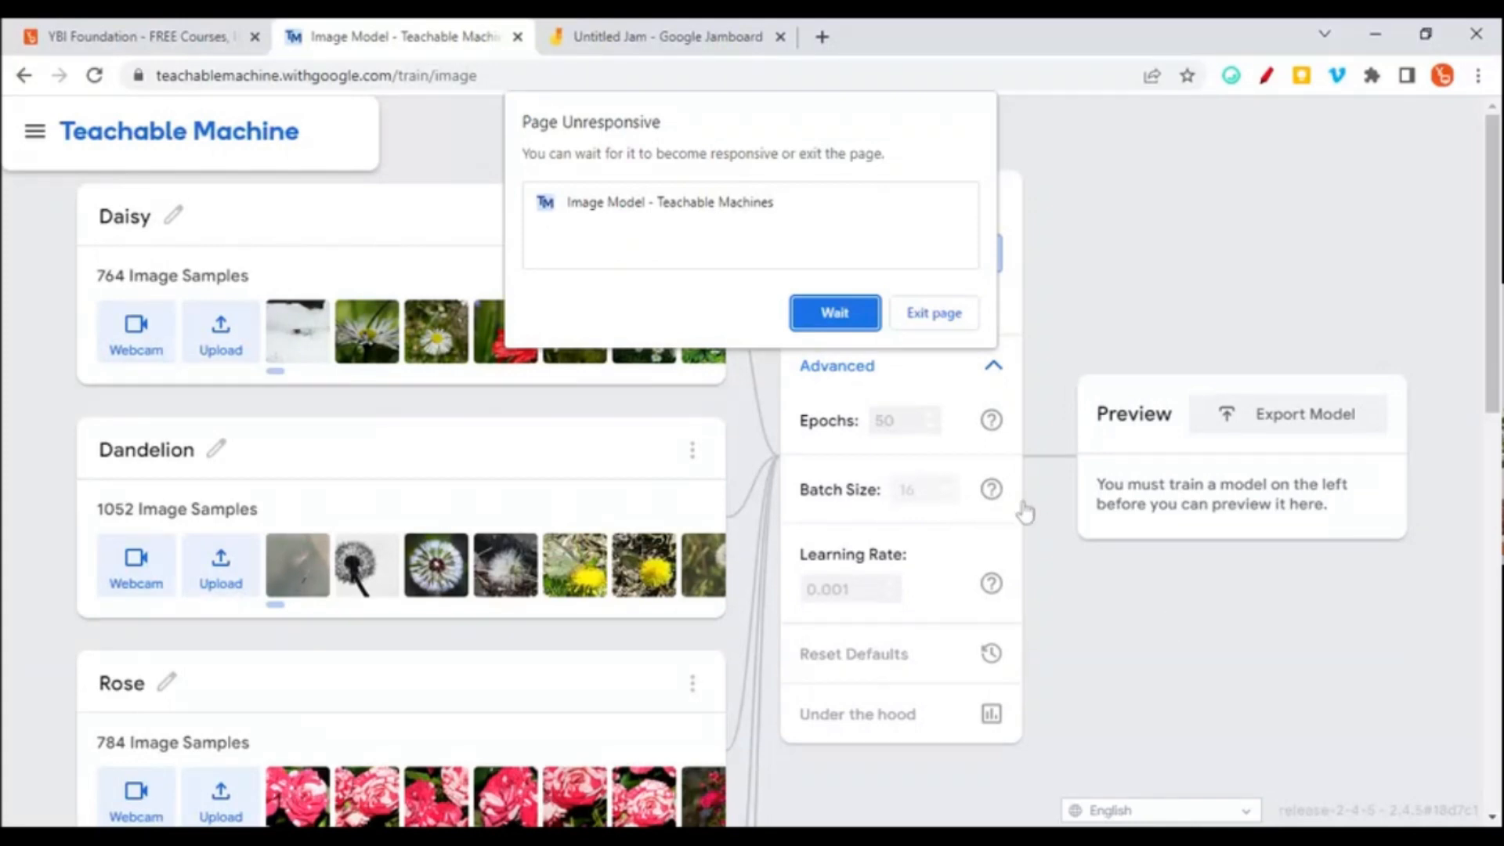
{"action": "left_click", "coordinate": [835, 315]}
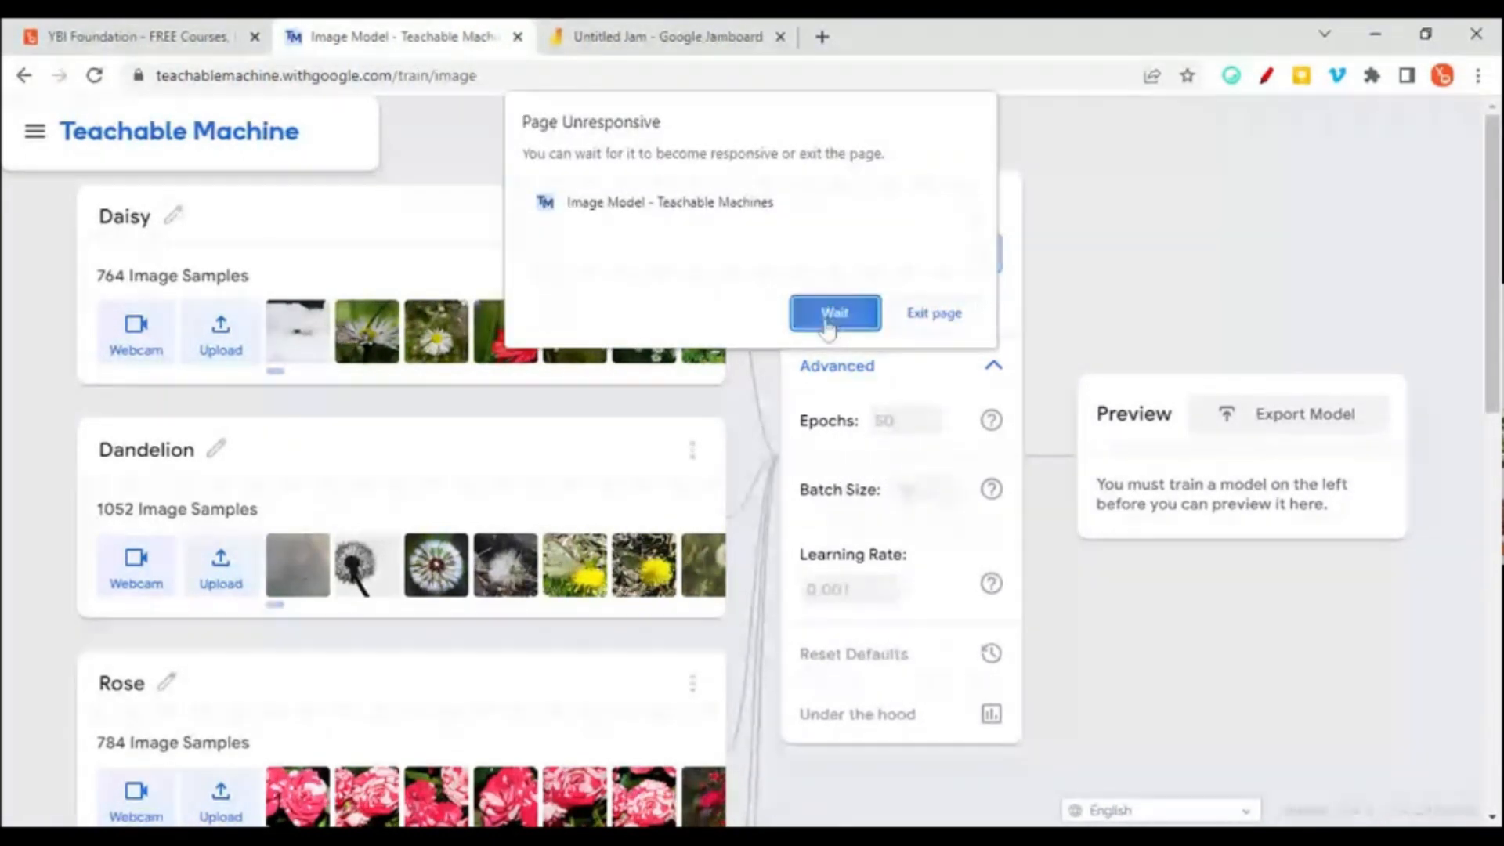
{"action": "left_click", "coordinate": [837, 318]}
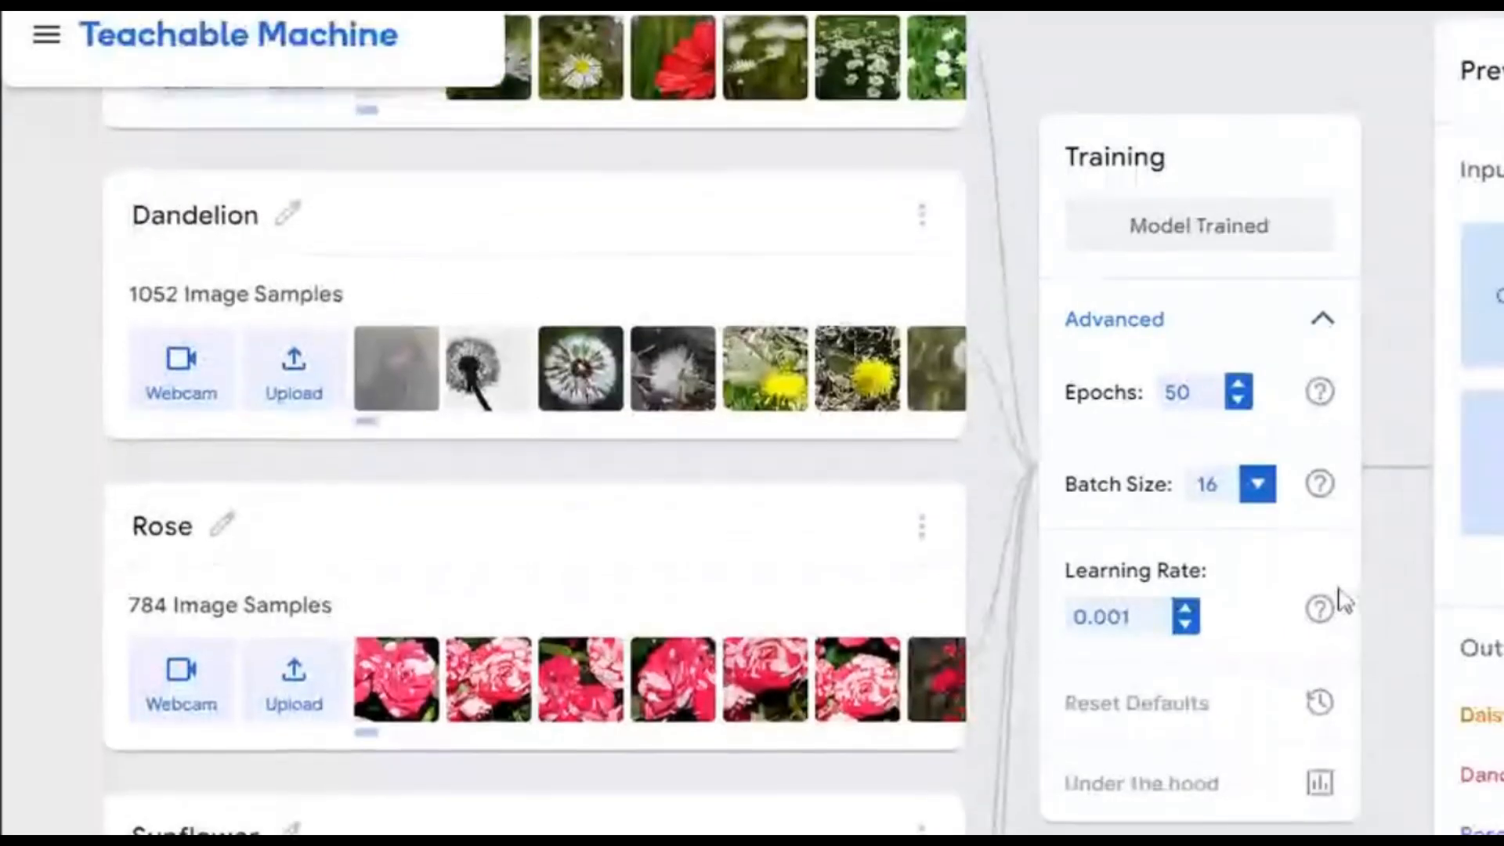
{"action": "scroll", "coordinate": [1337, 597], "scroll_direction": "up", "scroll_amount": 3}
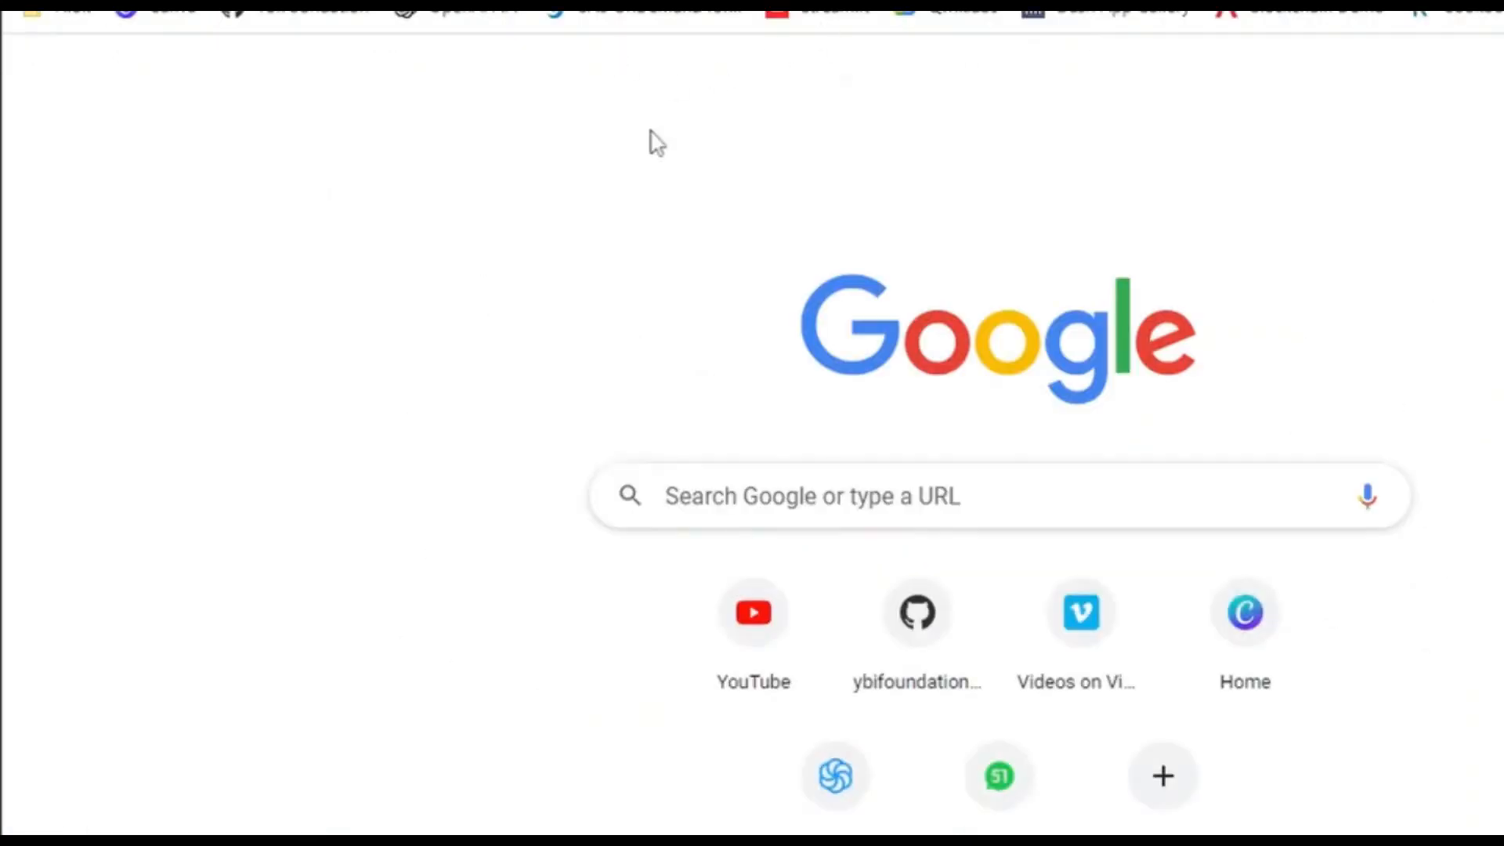
- Search Google for "images"
{"action": "left_click", "coordinate": [783, 496]}
{"action": "type", "text": "ima"}
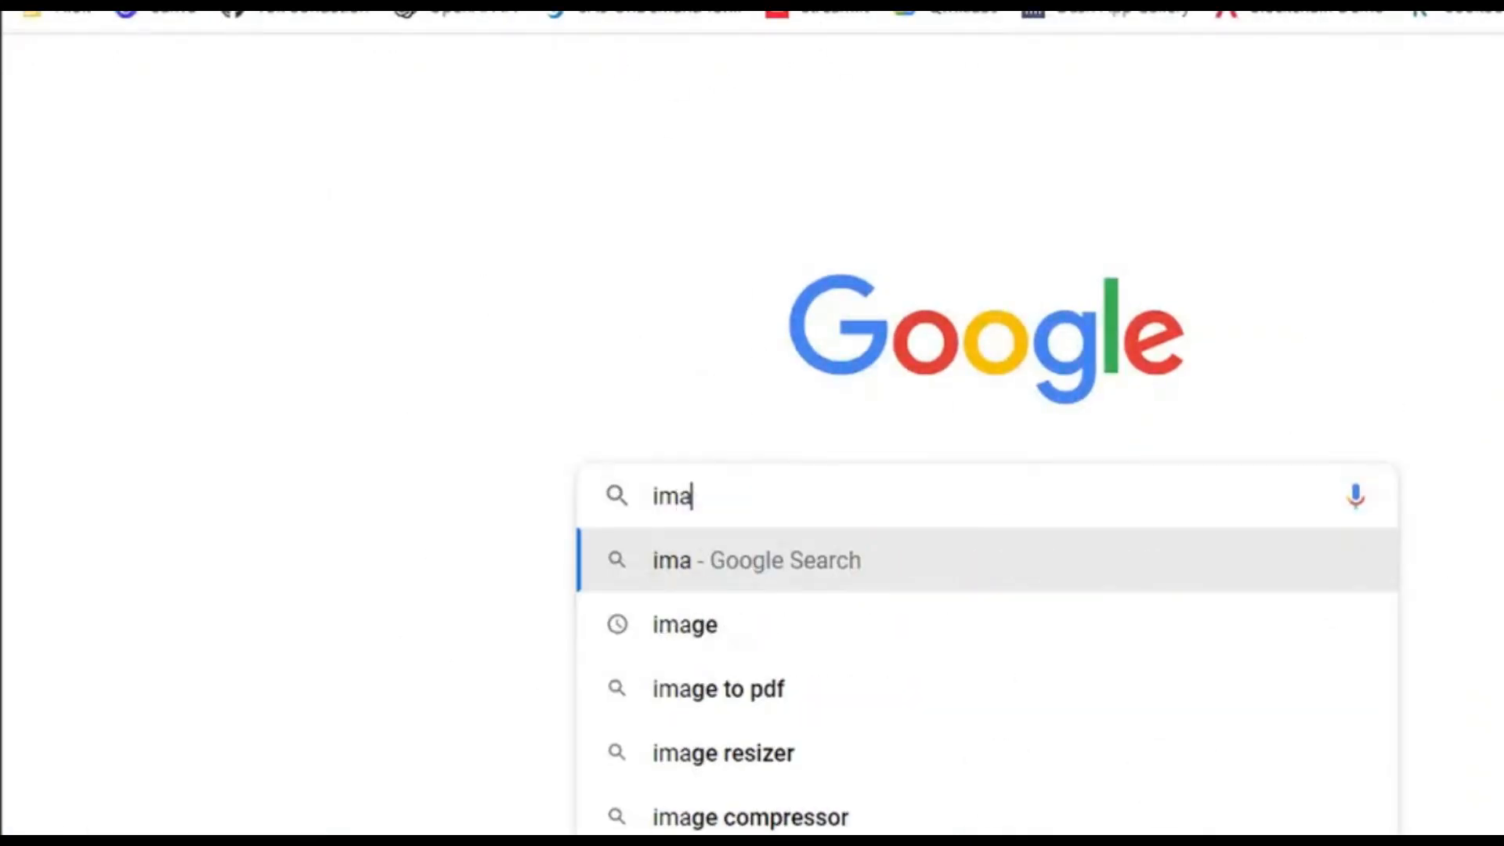
{"action": "type", "text": "ges"}
{"action": "key", "text": "Return"}
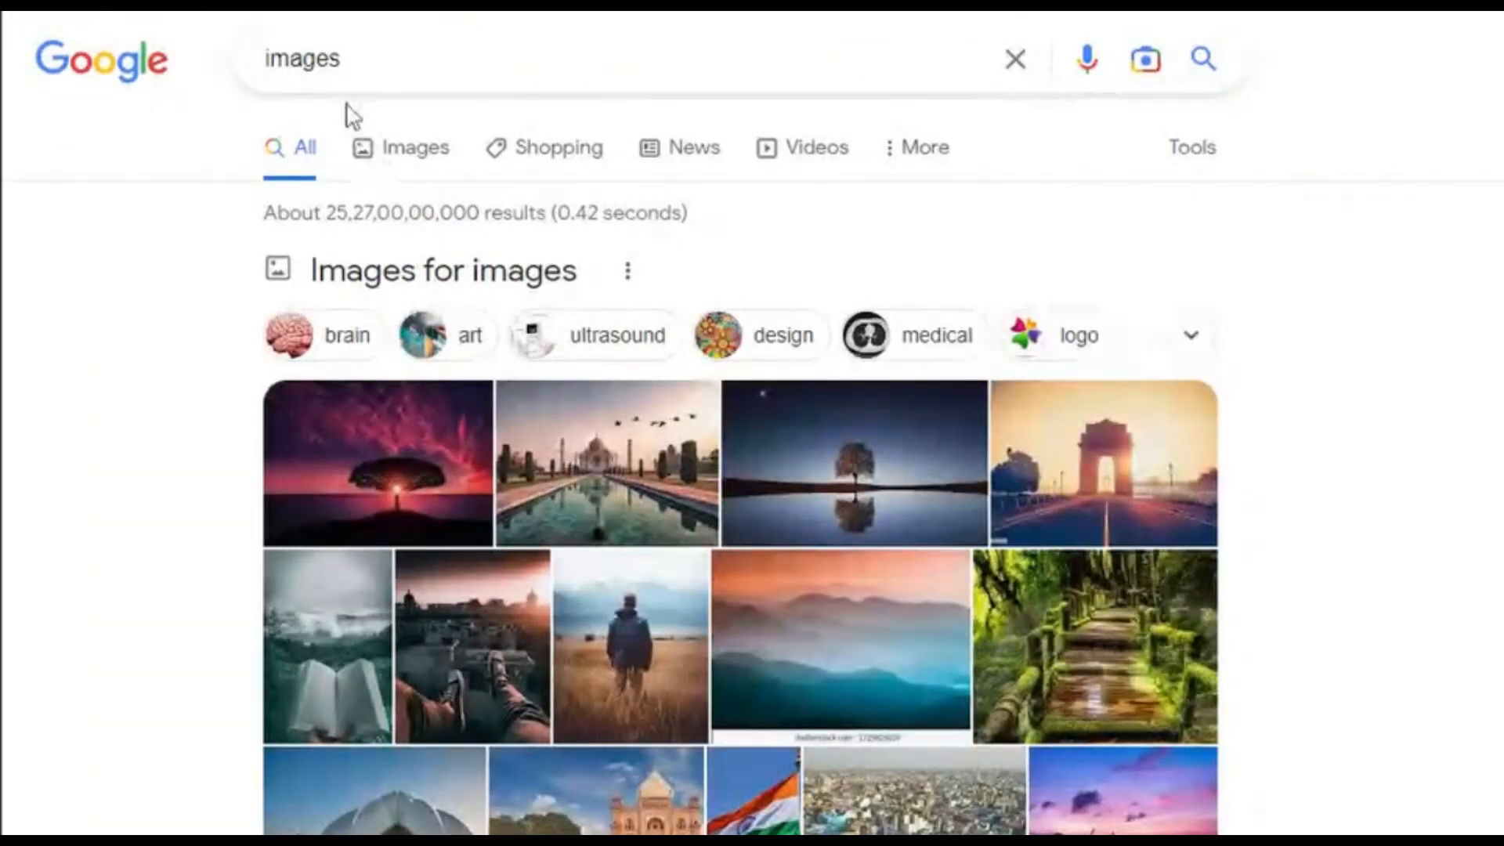
- Replace the Google search term with "rose" and show the image results
{"action": "left_click_drag", "start_coordinate": [341, 59], "coordinate": [249, 63]}
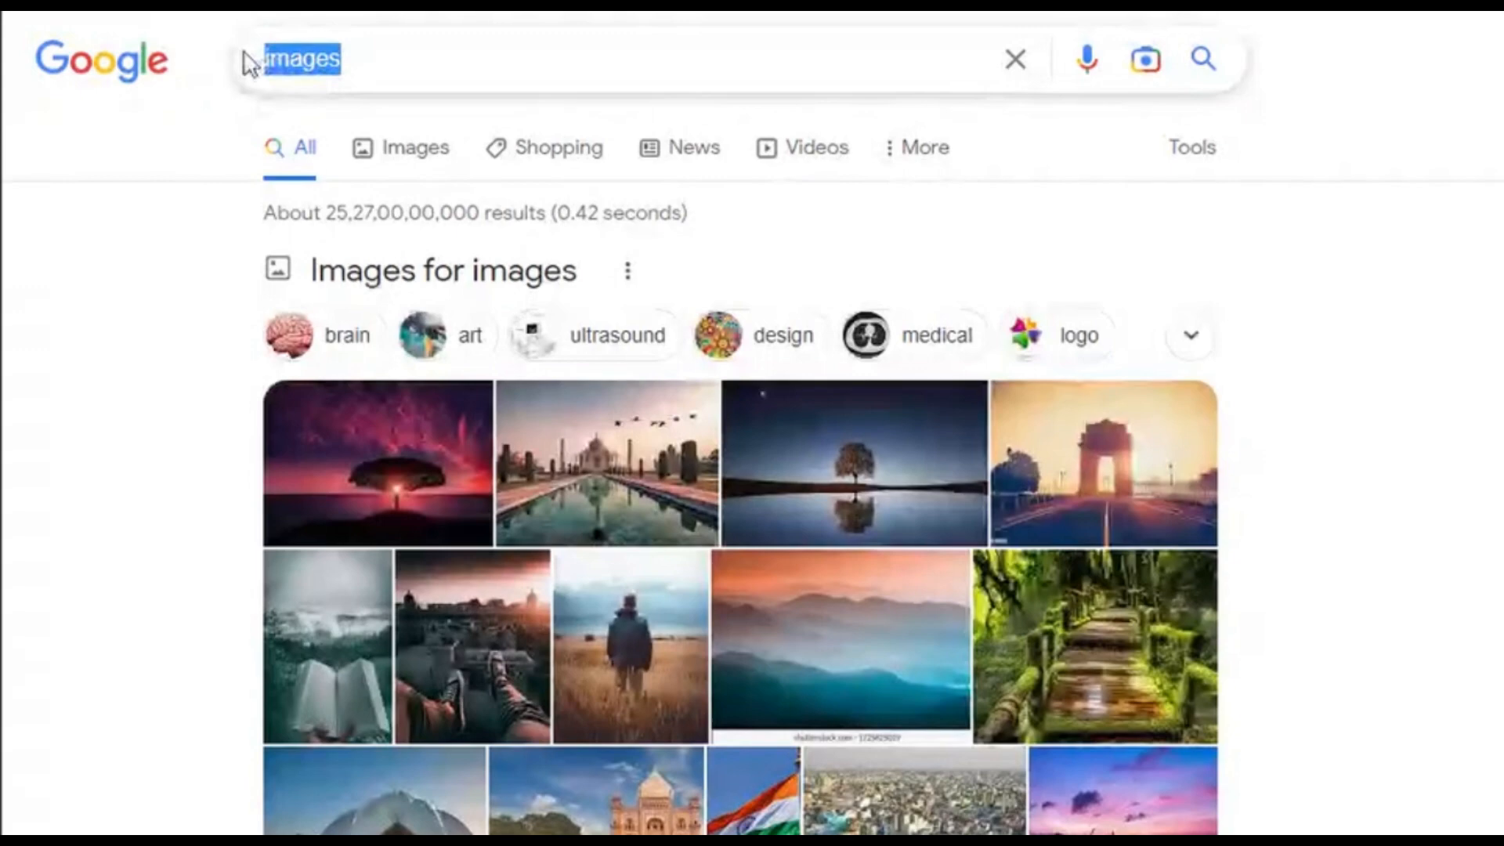
{"action": "type", "text": "rose"}
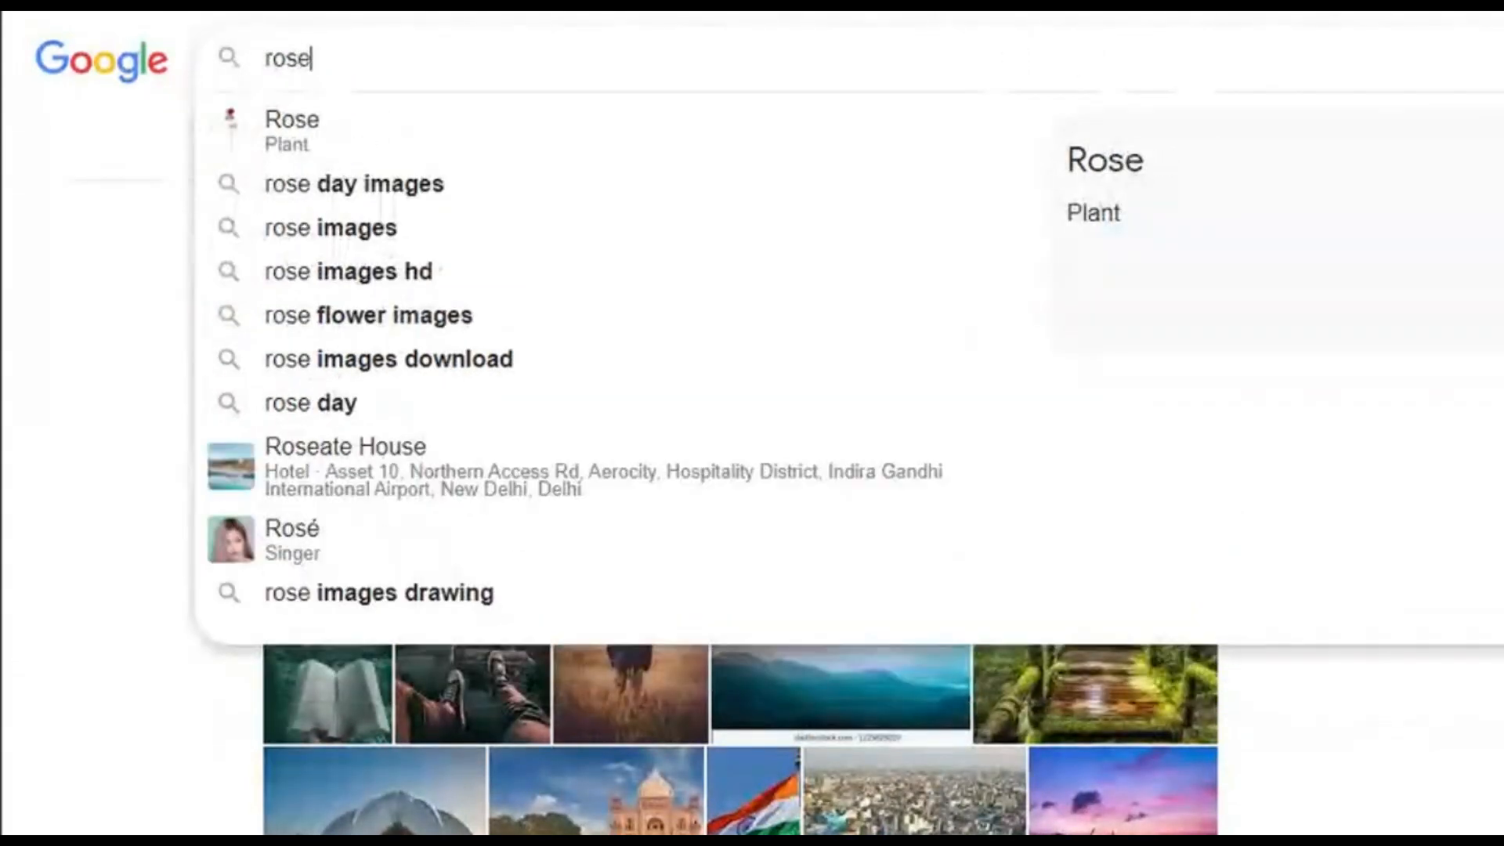
{"action": "key", "text": "Return"}
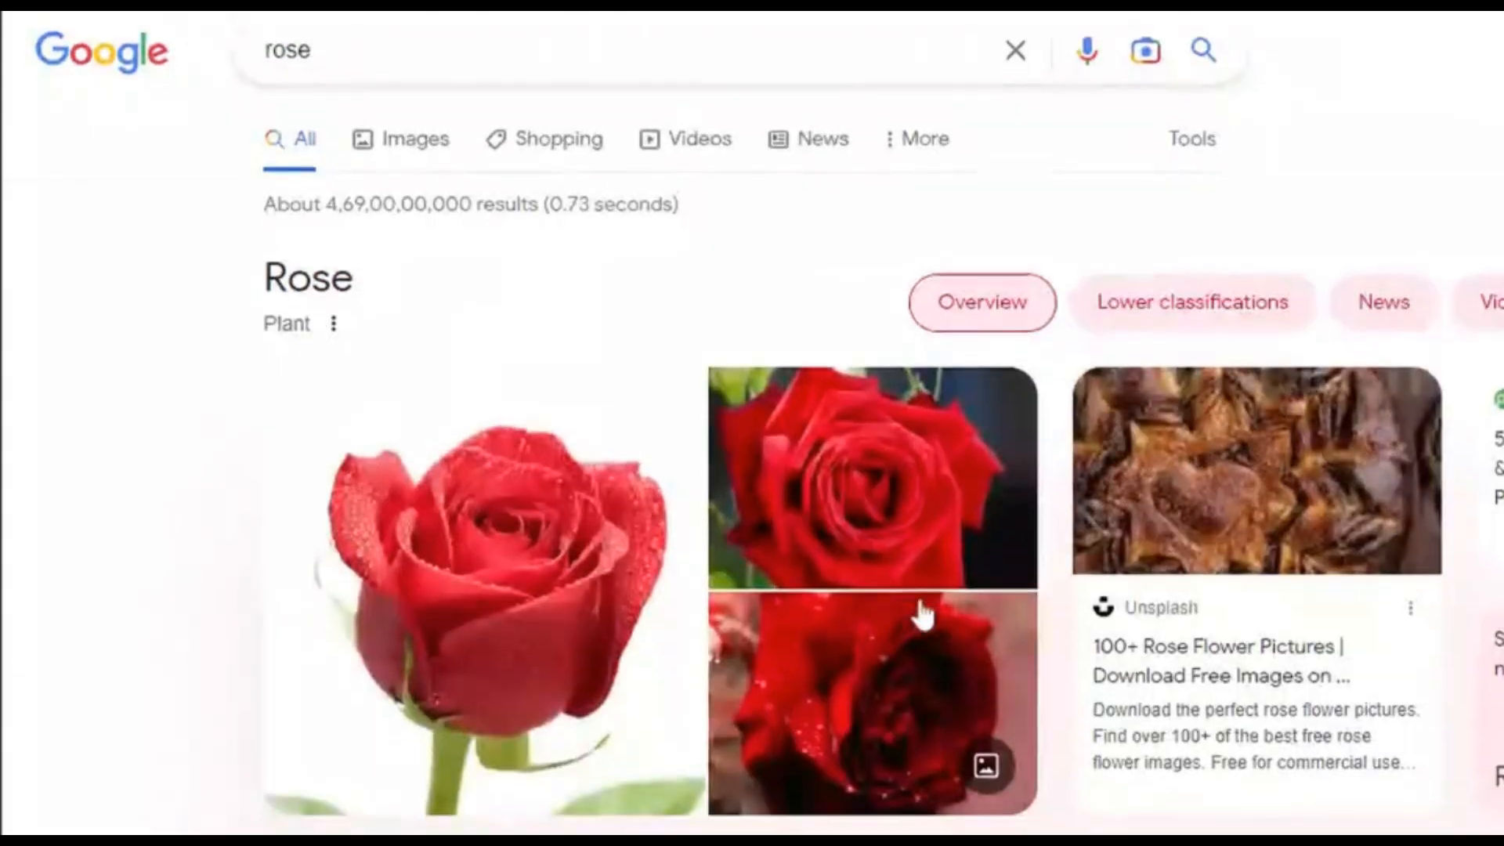
{"action": "scroll", "coordinate": [923, 615], "scroll_direction": "down", "scroll_amount": 1}
{"action": "scroll", "coordinate": [917, 614], "scroll_direction": "up", "scroll_amount": 1}
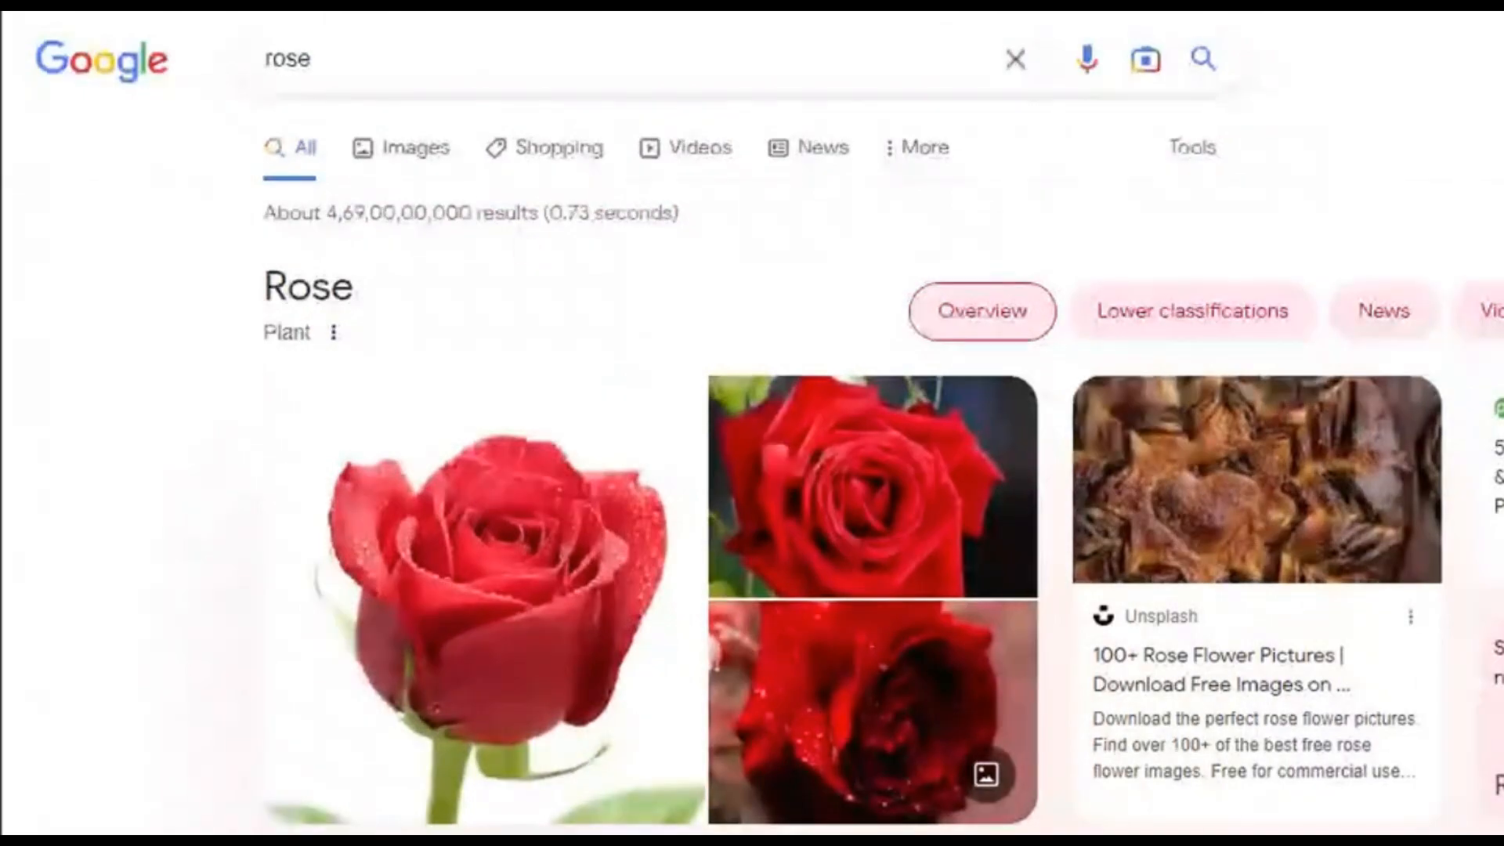
{"action": "left_click", "coordinate": [419, 157]}
- Browse the rose image results and open the second photo in the first row, a red rose from Unsplash
{"action": "scroll", "coordinate": [1129, 604], "scroll_direction": "down", "scroll_amount": 10}
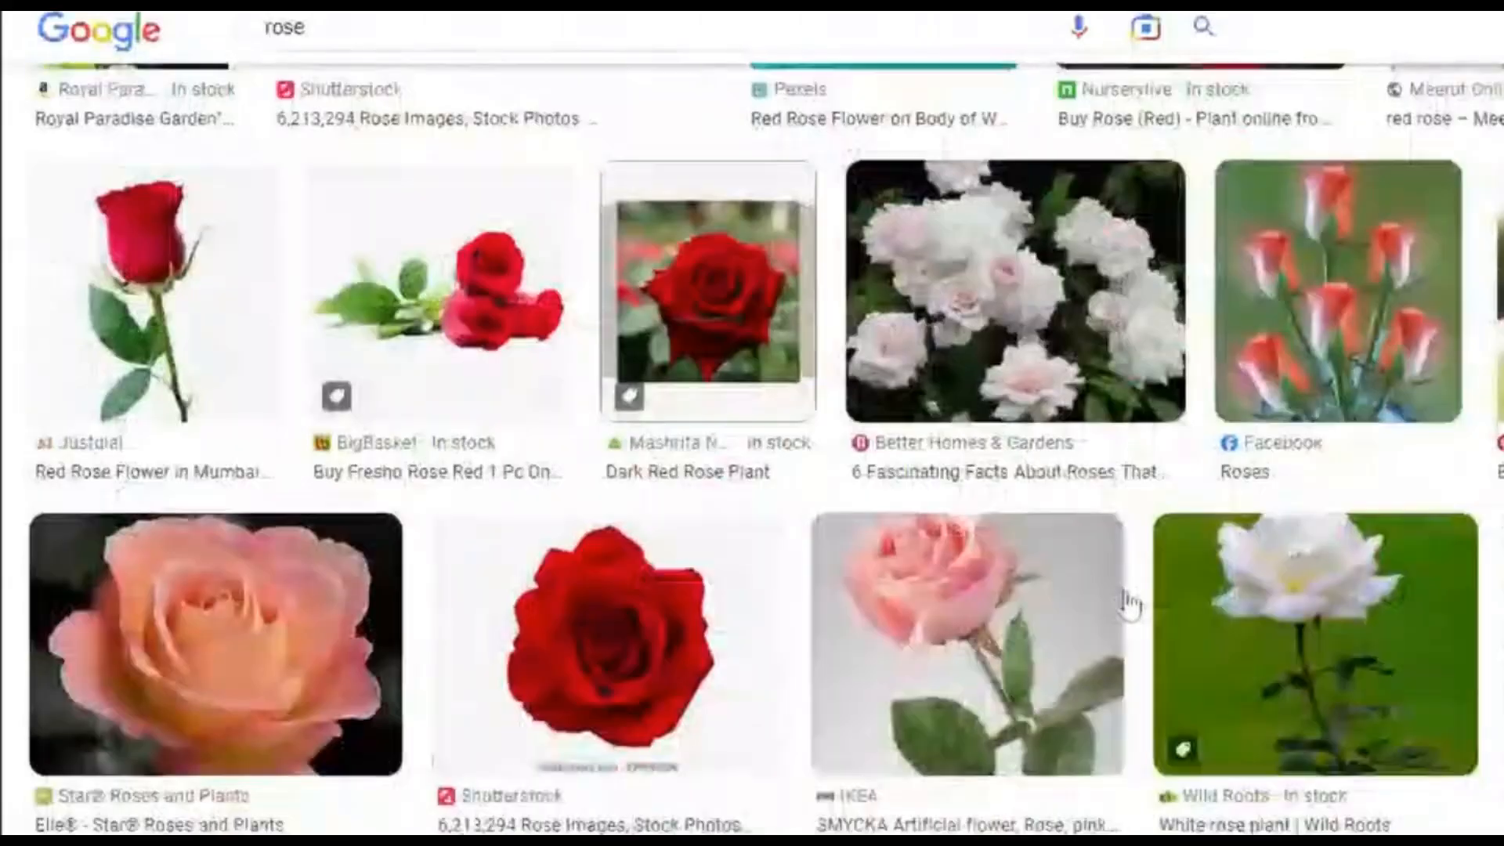
{"action": "scroll", "coordinate": [1129, 604], "scroll_direction": "down", "scroll_amount": 2}
{"action": "scroll", "coordinate": [1129, 604], "scroll_direction": "down", "scroll_amount": 15}
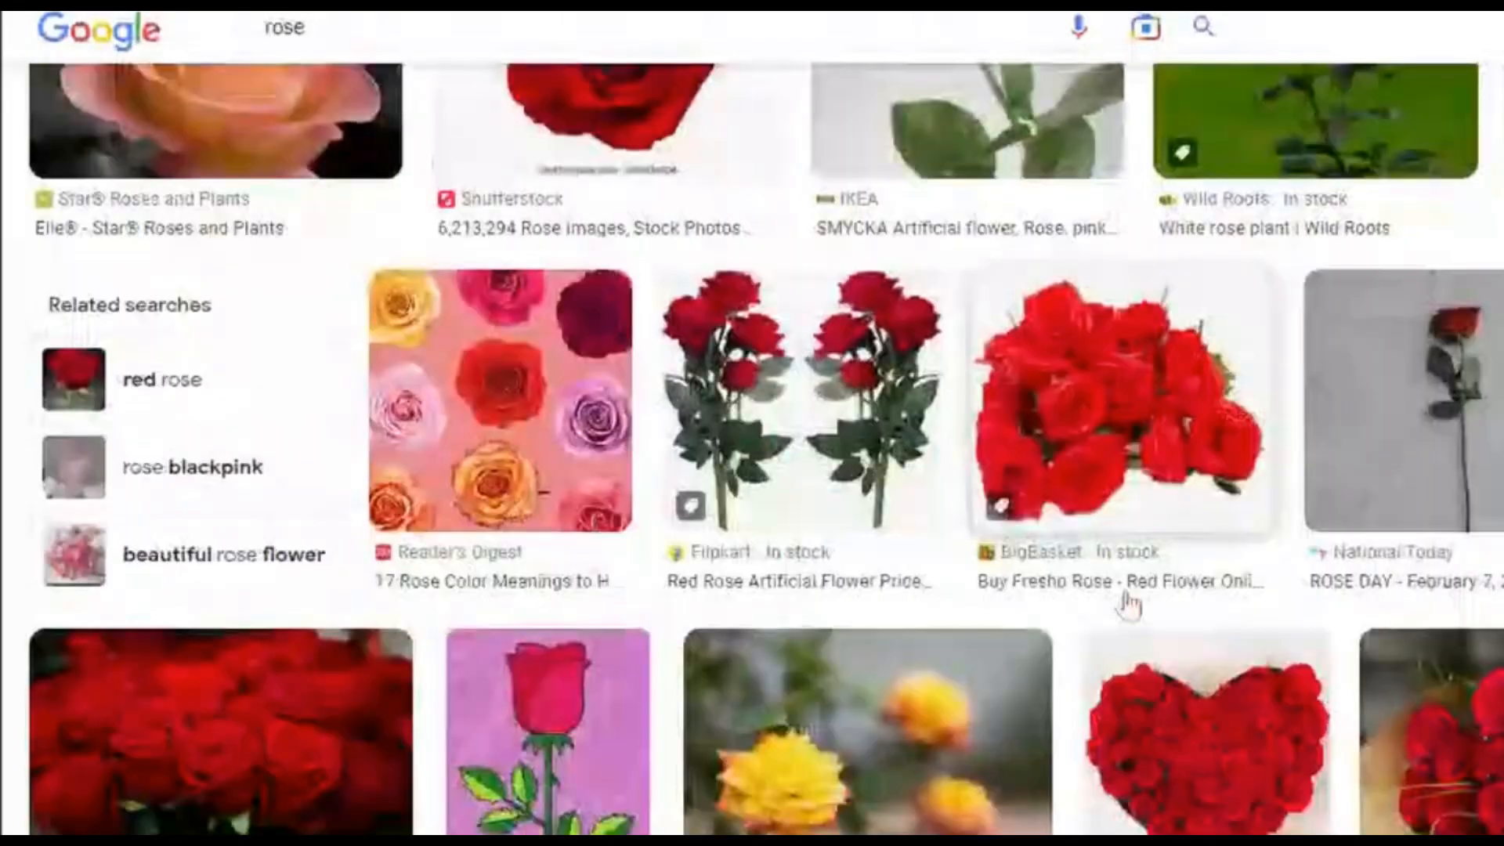
{"action": "scroll", "coordinate": [805, 484], "scroll_direction": "up", "scroll_amount": 6}
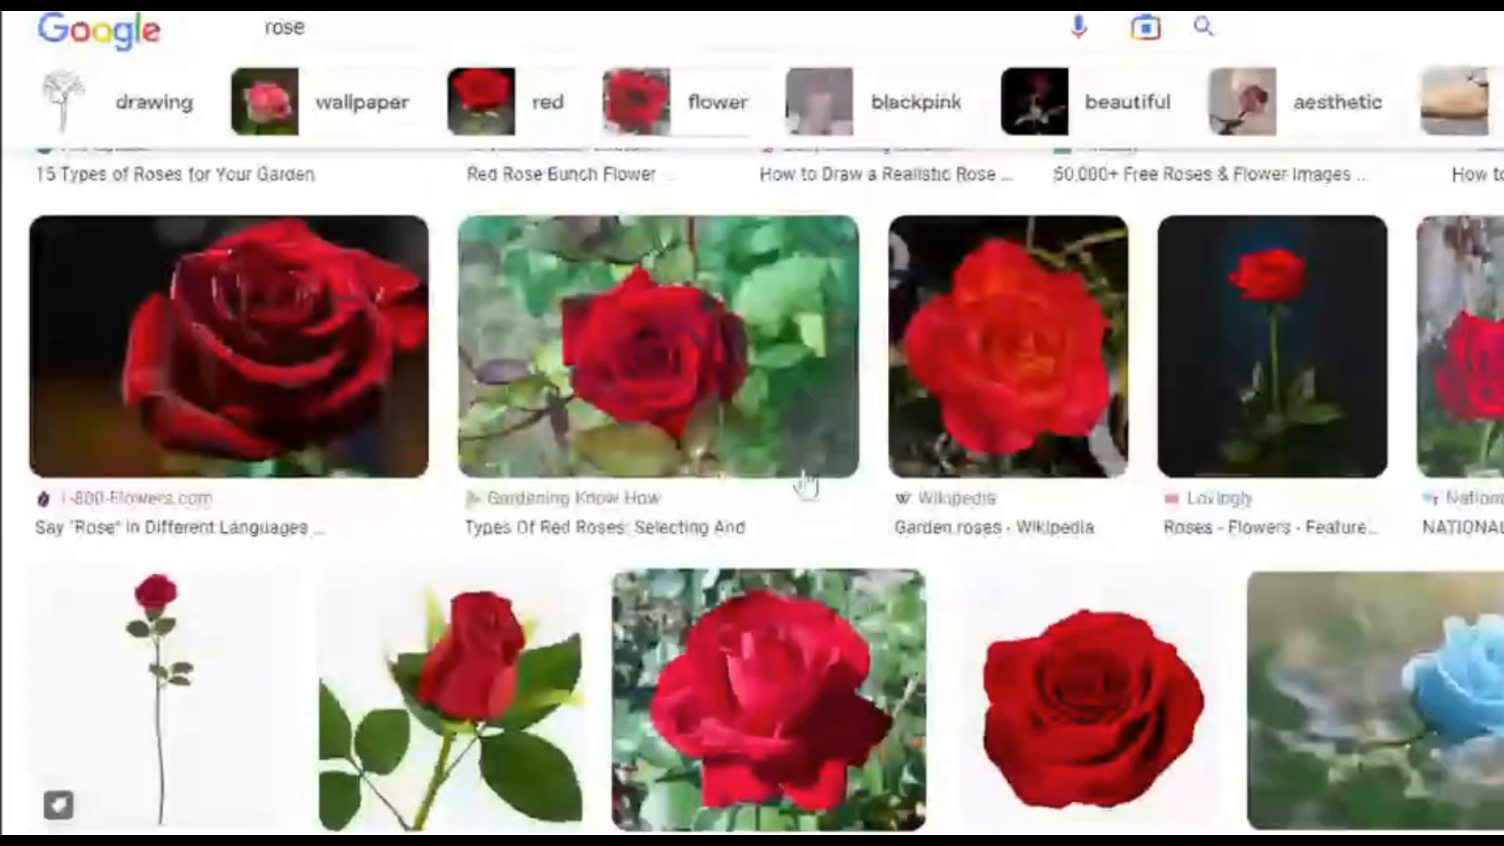
{"action": "scroll", "coordinate": [806, 484], "scroll_direction": "up", "scroll_amount": 10}
{"action": "scroll", "coordinate": [581, 439], "scroll_direction": "up", "scroll_amount": 2}
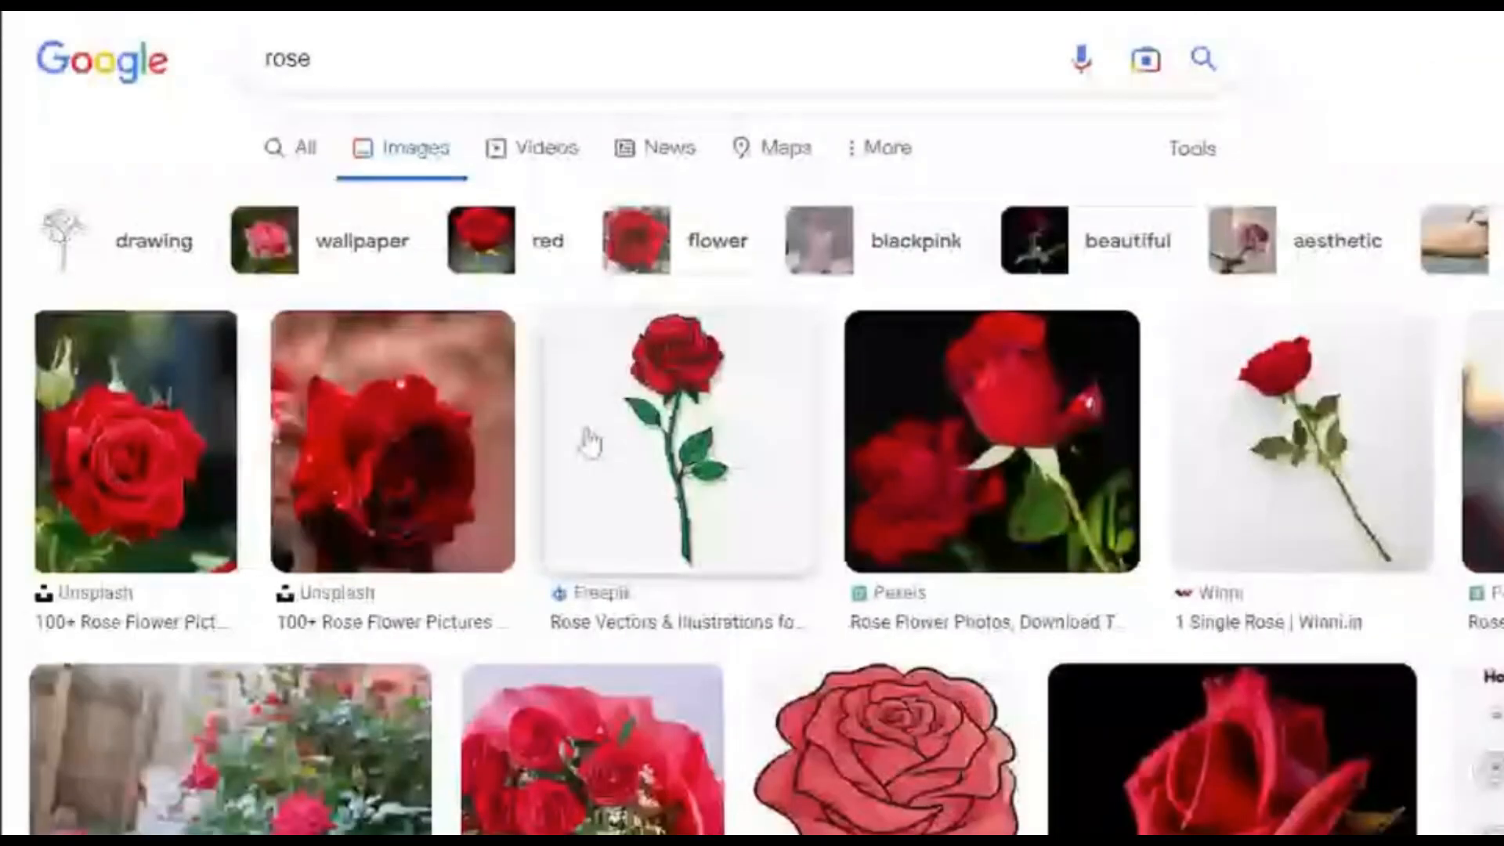
{"action": "left_click", "coordinate": [360, 447]}
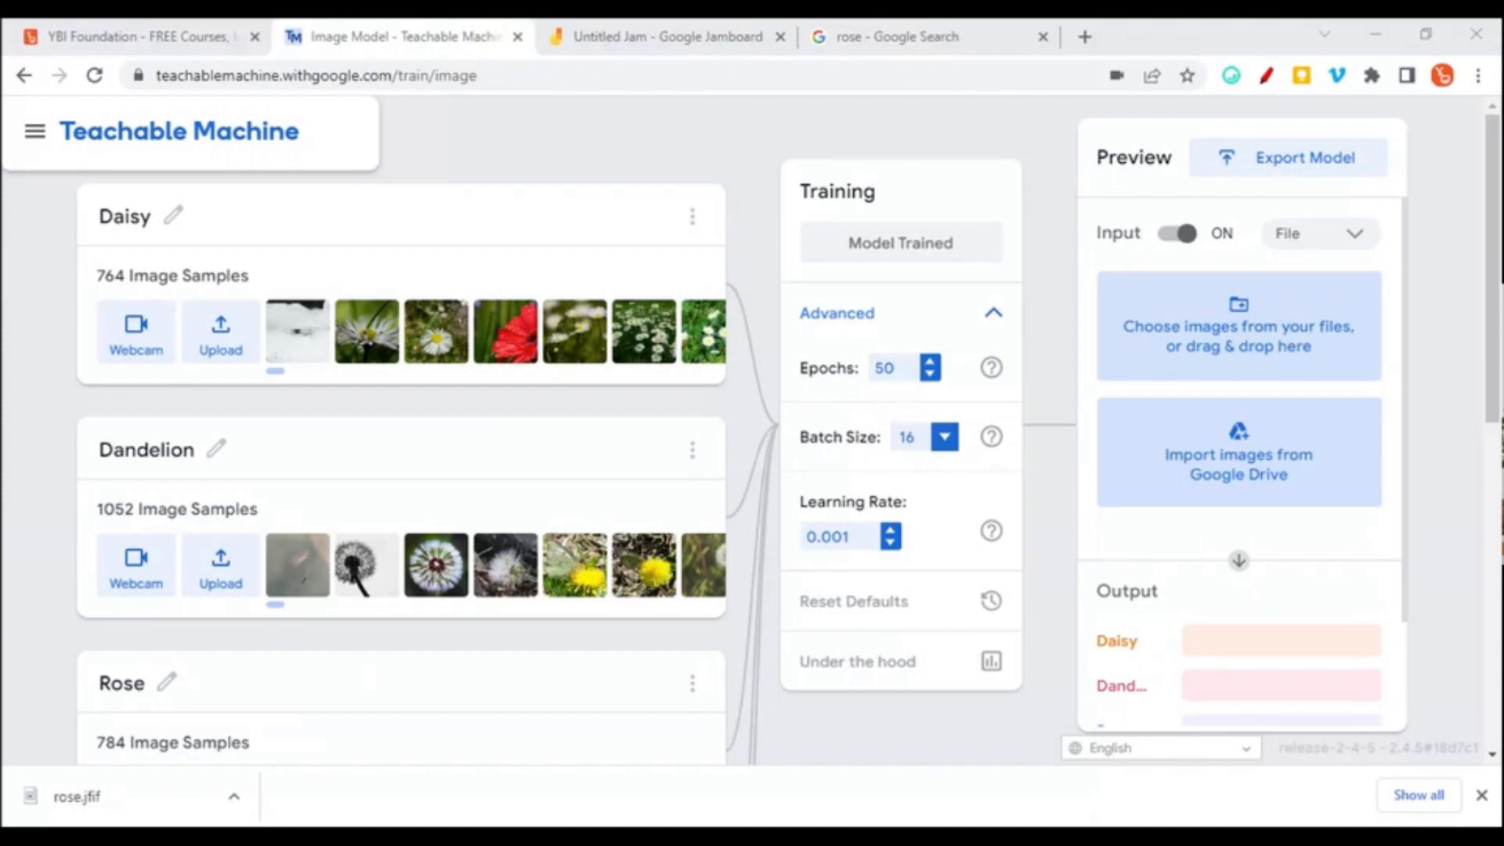
- Reopen the annotation tool on the Teachable Machine page, draw two graph axes and label the vertical one "error"
{"action": "left_click", "coordinate": [622, 504]}
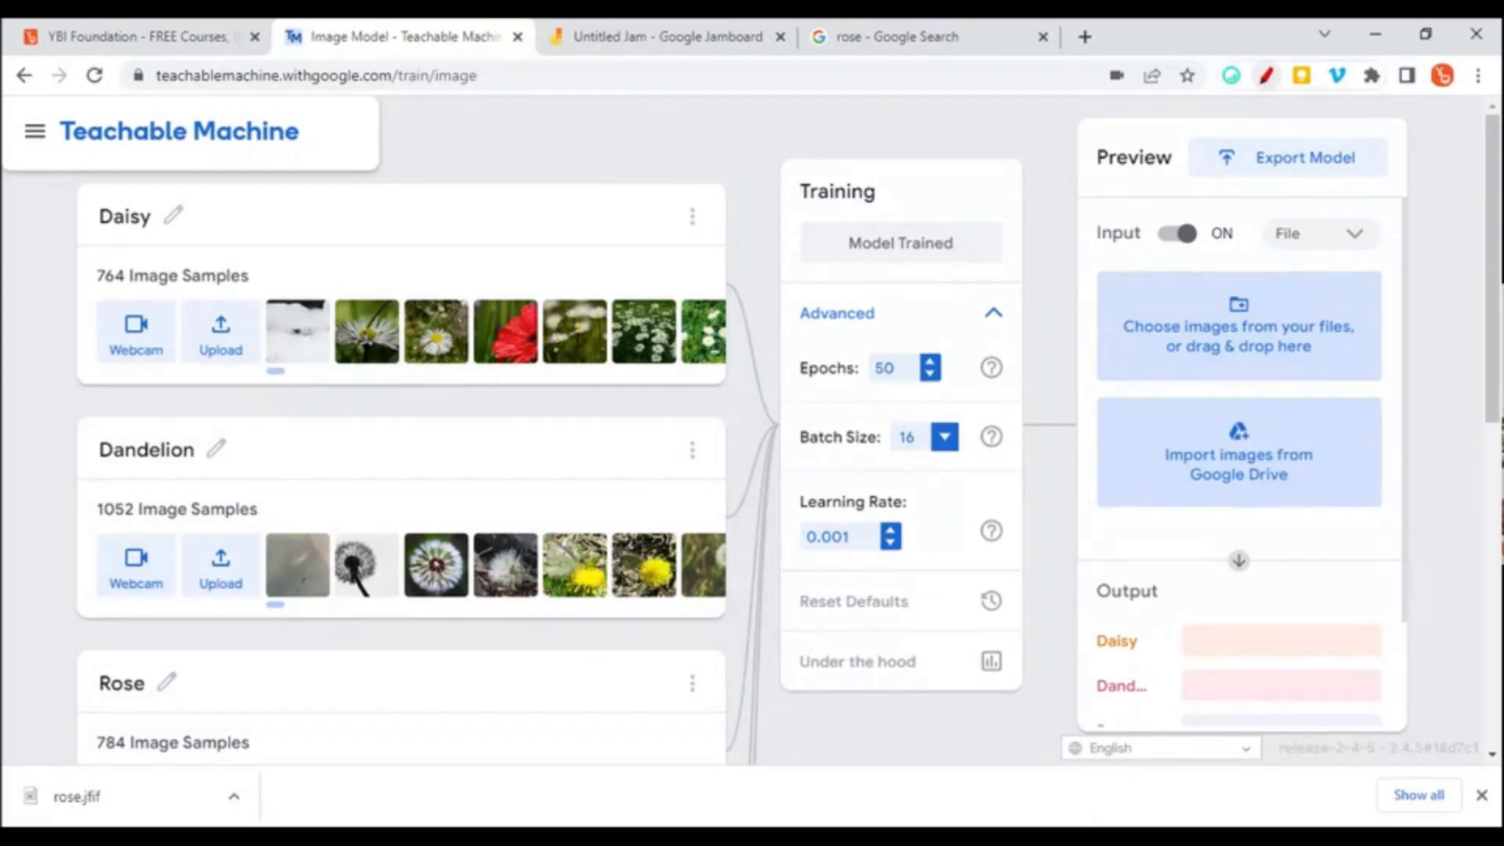
{"action": "left_click", "coordinate": [1266, 75]}
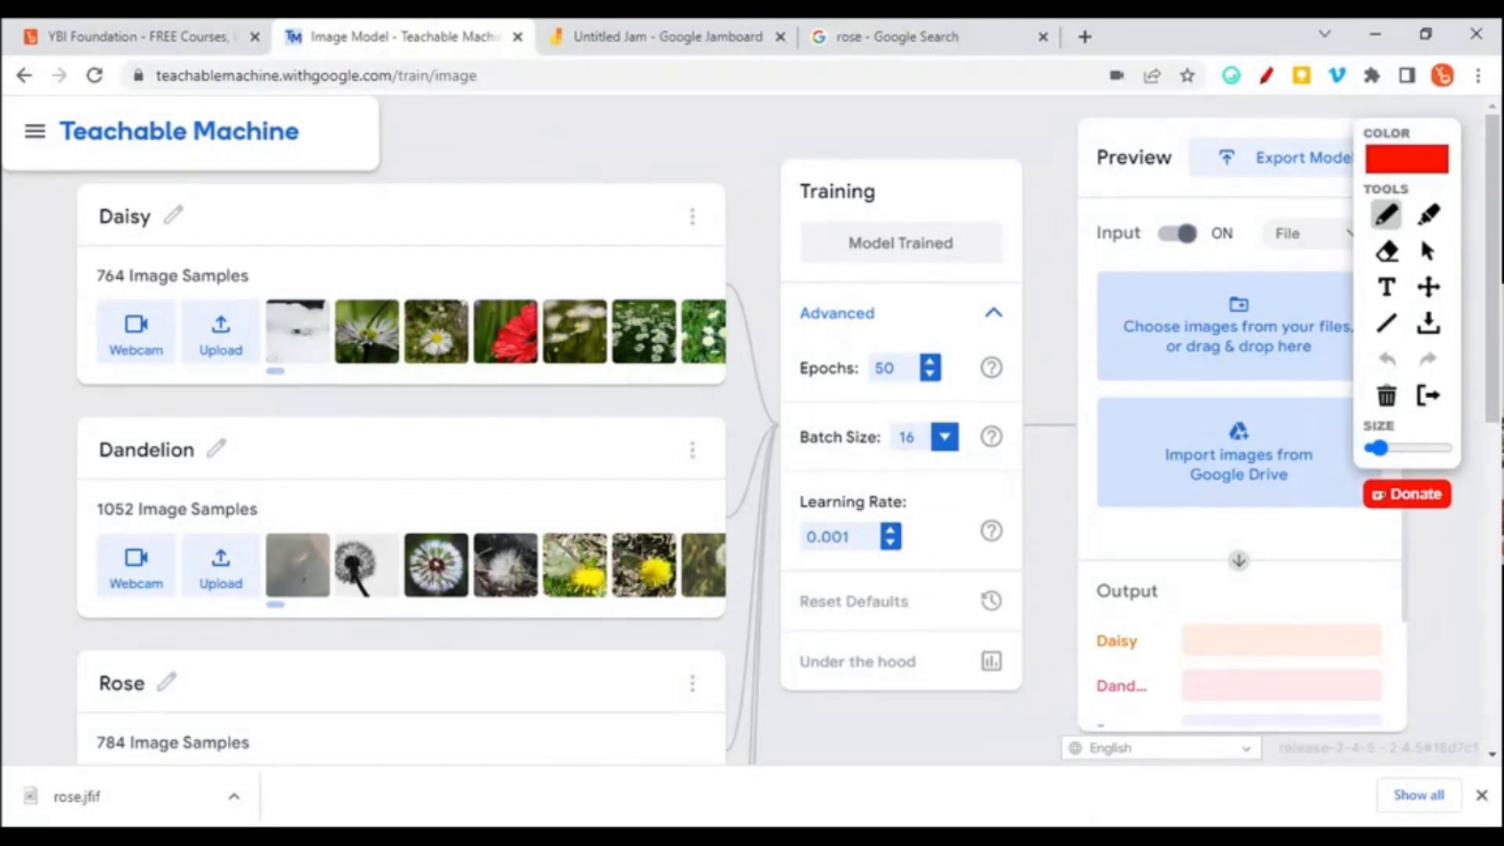
{"action": "mouse_move", "coordinate": [552, 129]}
{"action": "left_mouse_down"}
{"action": "mouse_move", "coordinate": [552, 473]}
{"action": "mouse_move", "coordinate": [1094, 470]}
{"action": "left_mouse_up"}
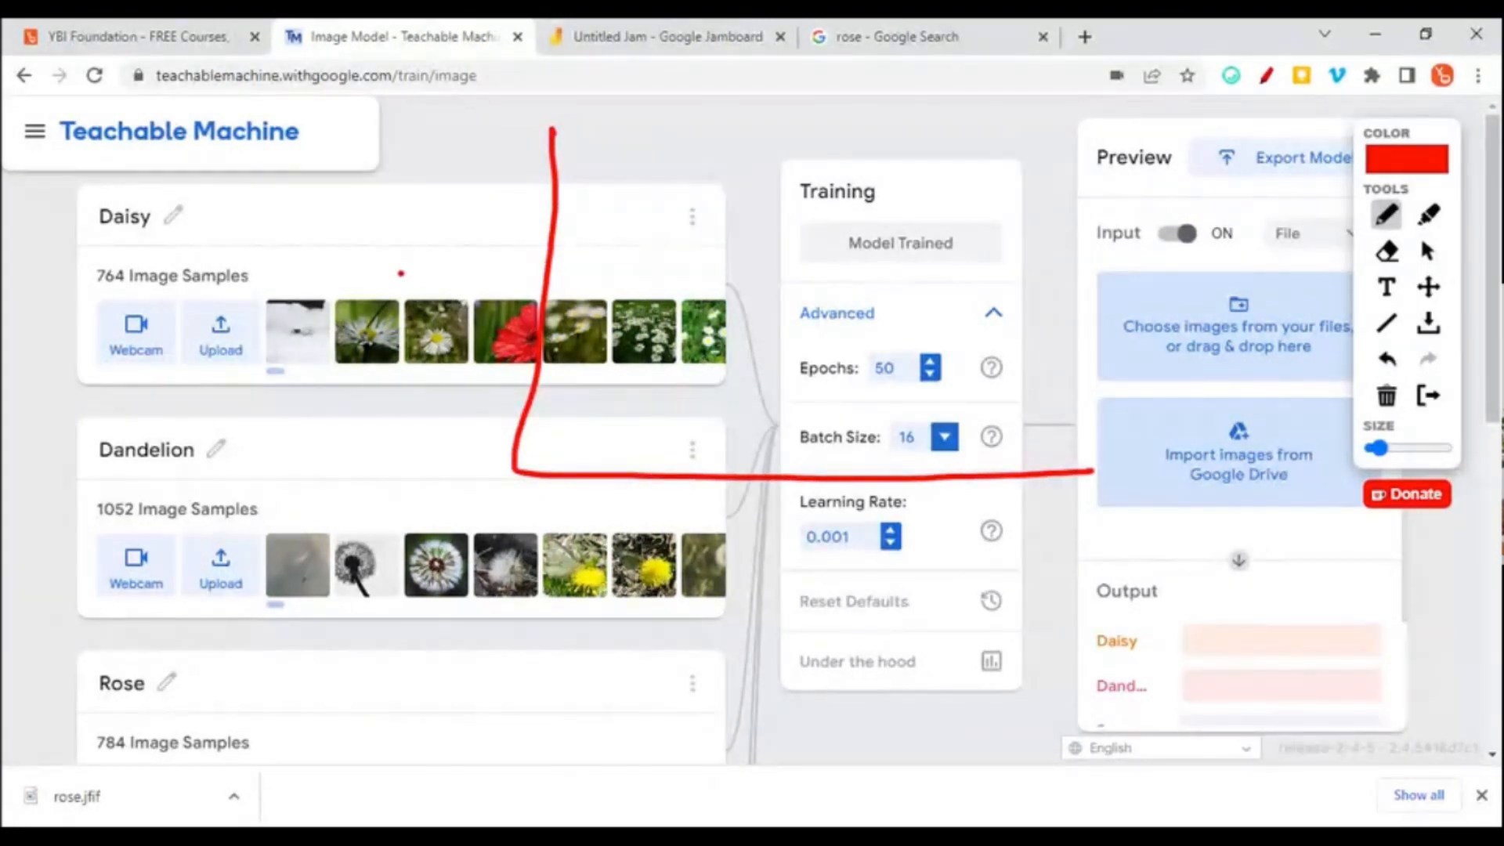
{"action": "mouse_move", "coordinate": [401, 273]}
{"action": "left_mouse_down"}
{"action": "mouse_move", "coordinate": [519, 259]}
{"action": "mouse_move", "coordinate": [537, 270]}
{"action": "left_mouse_up"}
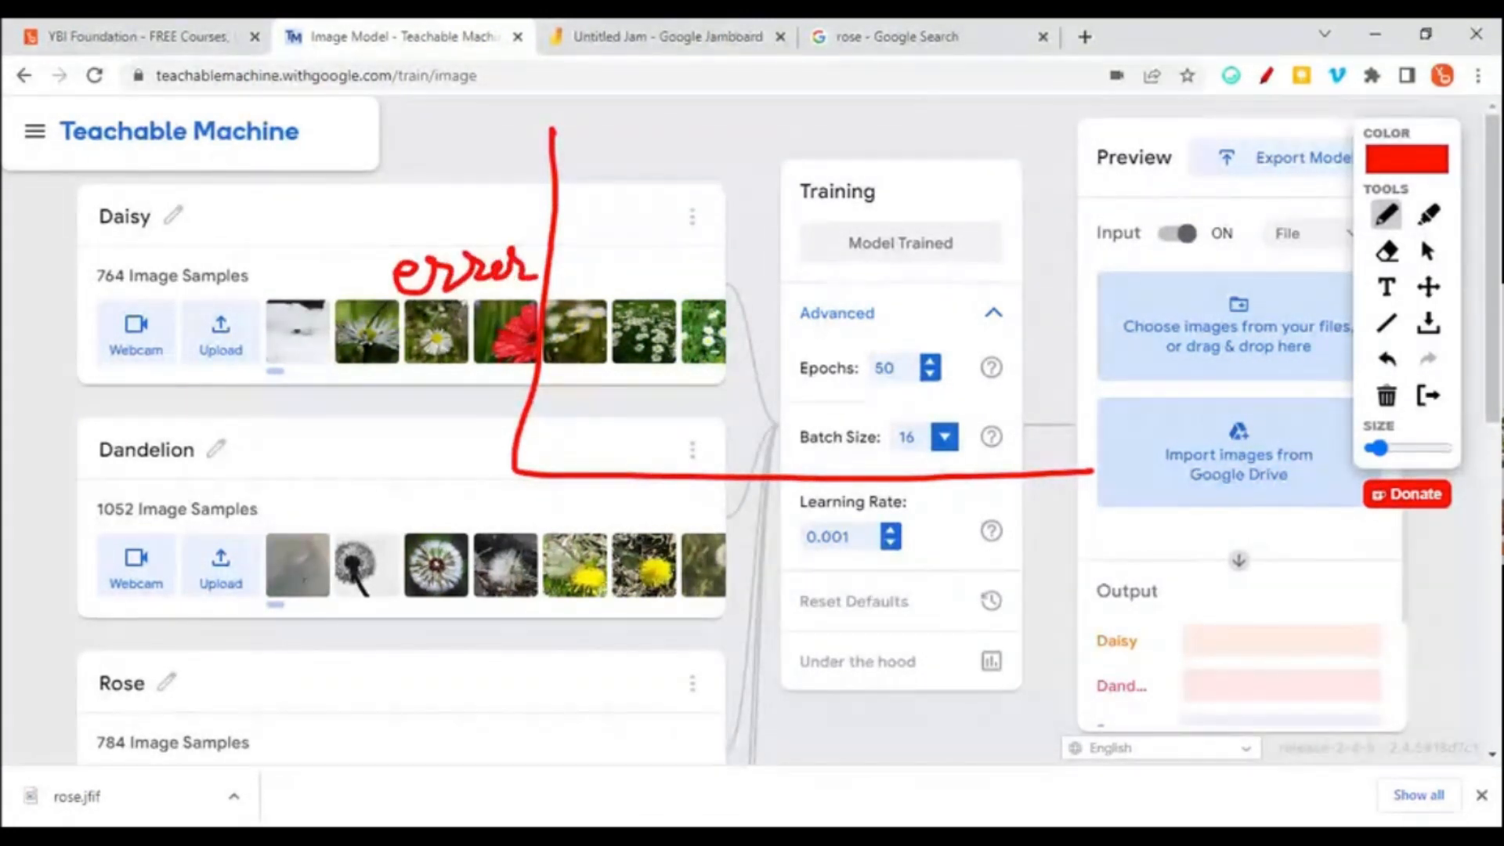
- Label the graph's horizontal axis "epoch" and mark it at 5, 10, 15, 20 and 25
{"action": "mouse_move", "coordinate": [745, 514]}
{"action": "left_mouse_down"}
{"action": "mouse_move", "coordinate": [759, 584]}
{"action": "mouse_move", "coordinate": [799, 542]}
{"action": "mouse_move", "coordinate": [851, 560]}
{"action": "mouse_move", "coordinate": [868, 547]}
{"action": "left_mouse_up"}
{"action": "left_click_drag", "start_coordinate": [590, 453], "coordinate": [573, 522]}
{"action": "left_click_drag", "start_coordinate": [704, 468], "coordinate": [704, 494]}
{"action": "mouse_move", "coordinate": [684, 505]}
{"action": "left_mouse_down"}
{"action": "mouse_move", "coordinate": [686, 533]}
{"action": "mouse_move", "coordinate": [699, 516]}
{"action": "left_mouse_up"}
{"action": "left_click_drag", "start_coordinate": [879, 465], "coordinate": [879, 492]}
{"action": "left_click_drag", "start_coordinate": [906, 494], "coordinate": [916, 519]}
{"action": "left_click_drag", "start_coordinate": [1062, 468], "coordinate": [1070, 530]}
{"action": "mouse_move", "coordinate": [1078, 514]}
{"action": "left_mouse_down"}
{"action": "mouse_move", "coordinate": [1184, 466]}
{"action": "mouse_move", "coordinate": [1201, 487]}
{"action": "left_mouse_up"}
{"action": "left_click_drag", "start_coordinate": [1198, 503], "coordinate": [1244, 534]}
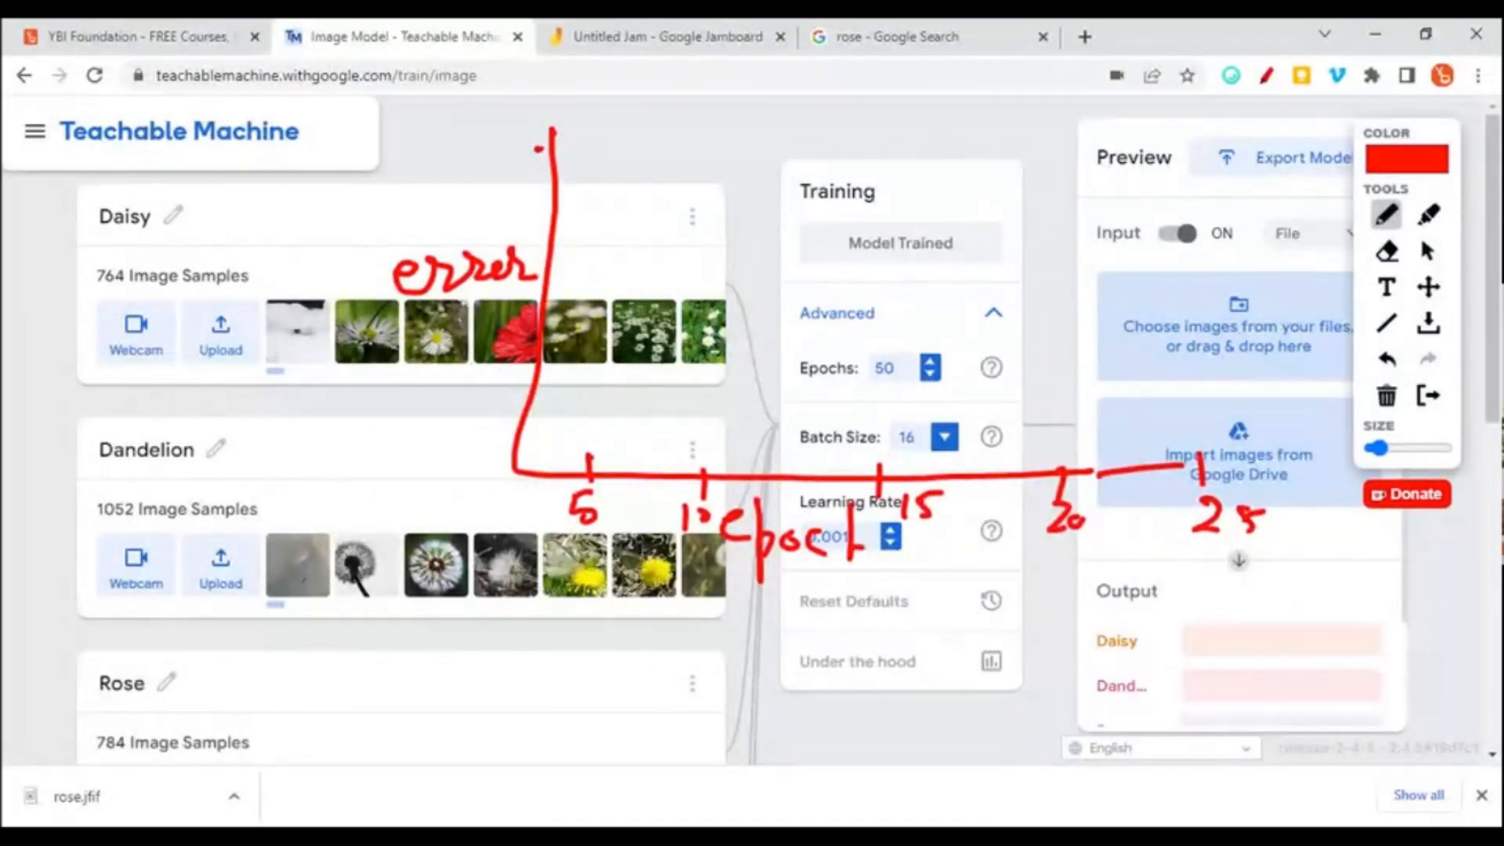
- Mark the error axis with "0.8" near its upper end and "0." near the origin, and draw a falling curve that flattens towards epoch 25
{"action": "mouse_move", "coordinate": [456, 133]}
{"action": "left_mouse_down"}
{"action": "mouse_move", "coordinate": [495, 163]}
{"action": "mouse_move", "coordinate": [506, 152]}
{"action": "left_mouse_up"}
{"action": "left_click", "coordinate": [480, 150]}
{"action": "mouse_move", "coordinate": [430, 480]}
{"action": "left_mouse_down"}
{"action": "mouse_move", "coordinate": [415, 511]}
{"action": "mouse_move", "coordinate": [435, 480]}
{"action": "left_mouse_up"}
{"action": "left_click", "coordinate": [462, 490]}
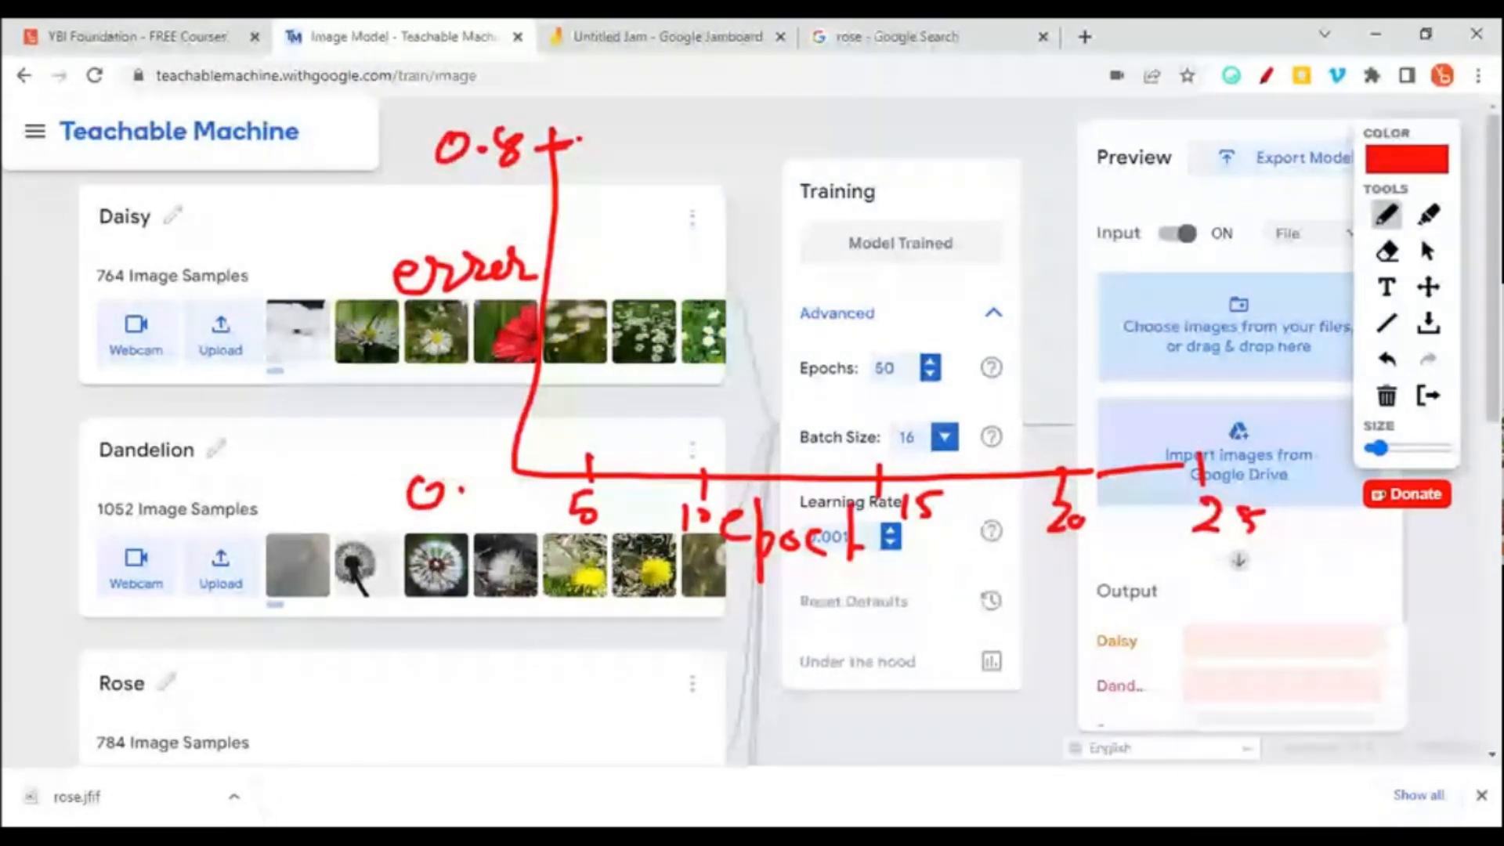
{"action": "mouse_move", "coordinate": [582, 138]}
{"action": "left_mouse_down"}
{"action": "mouse_move", "coordinate": [639, 282]}
{"action": "mouse_move", "coordinate": [738, 383]}
{"action": "mouse_move", "coordinate": [863, 421]}
{"action": "mouse_move", "coordinate": [1186, 429]}
{"action": "left_mouse_up"}
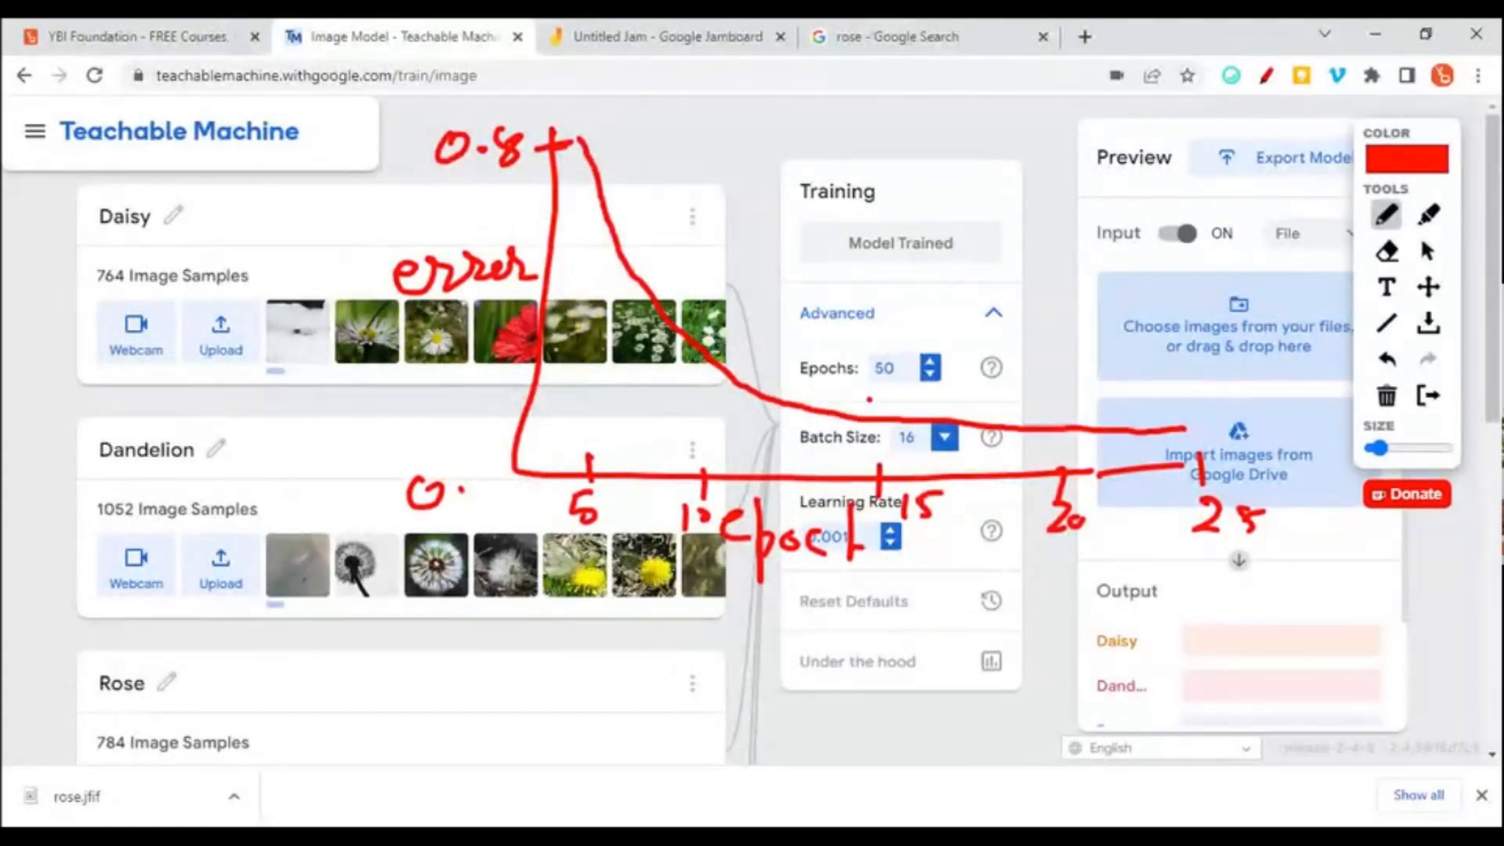
- Draw vertical lines from the curve to epochs 15 and 20, and trace both points back to the error axis
{"action": "left_click", "coordinate": [870, 398]}
{"action": "left_click_drag", "start_coordinate": [881, 392], "coordinate": [883, 461]}
{"action": "left_click_drag", "start_coordinate": [1059, 403], "coordinate": [1061, 485]}
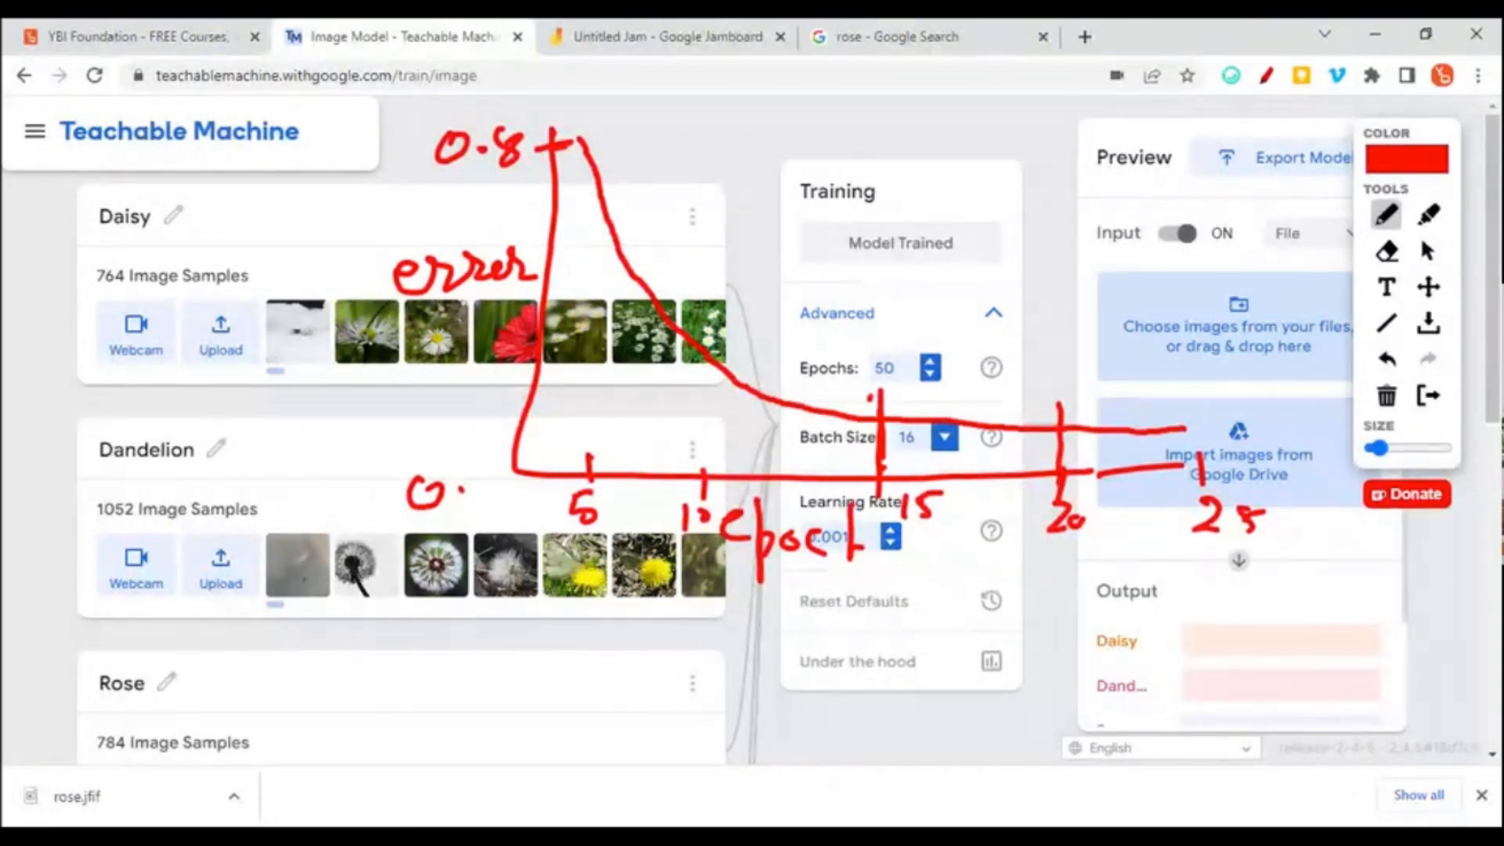
{"action": "left_click_drag", "start_coordinate": [873, 421], "coordinate": [526, 406]}
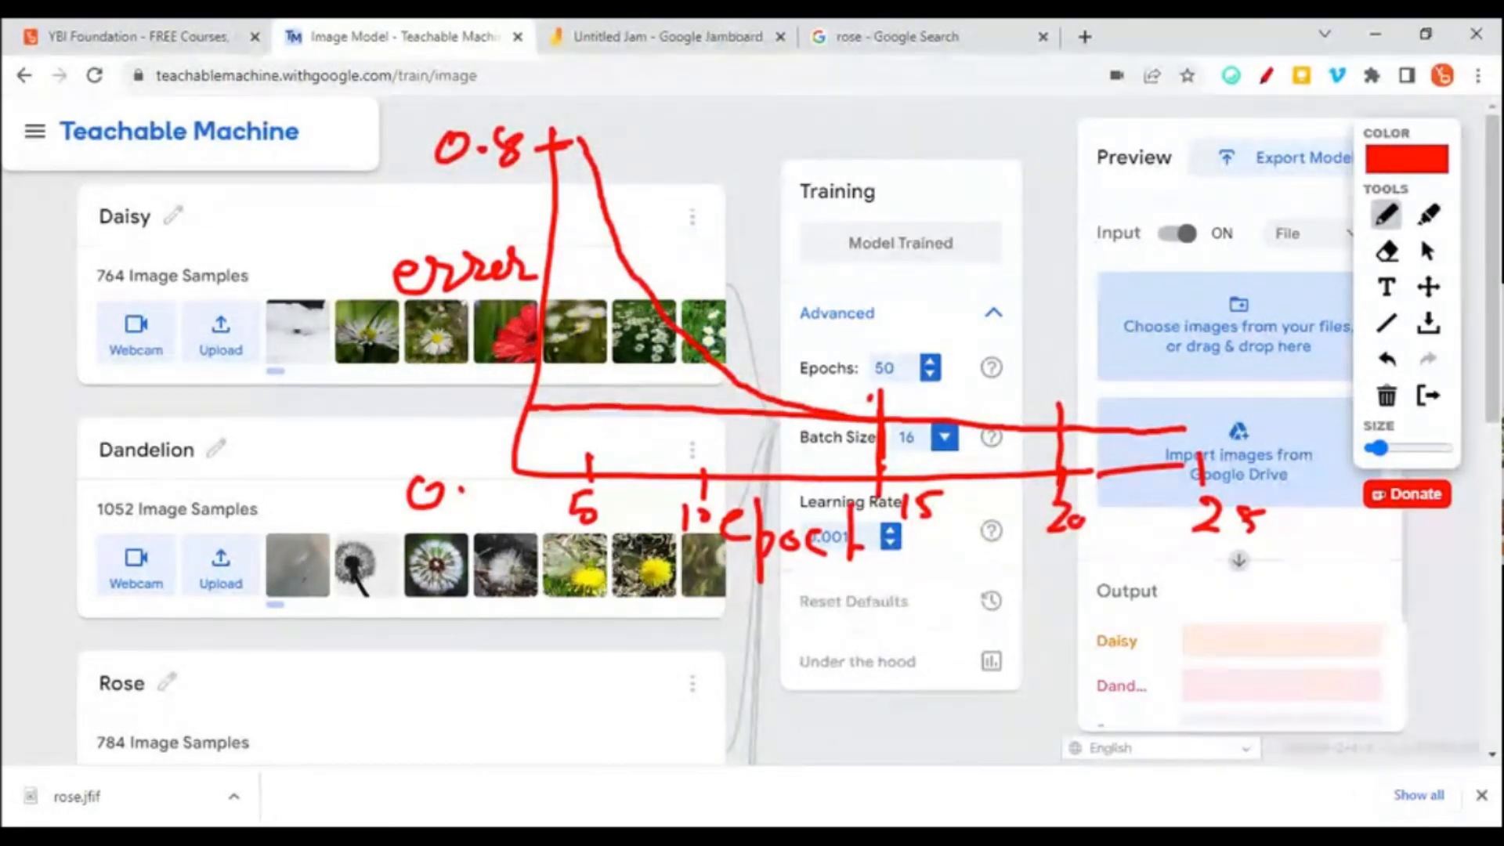
{"action": "left_click_drag", "start_coordinate": [1039, 427], "coordinate": [526, 423]}
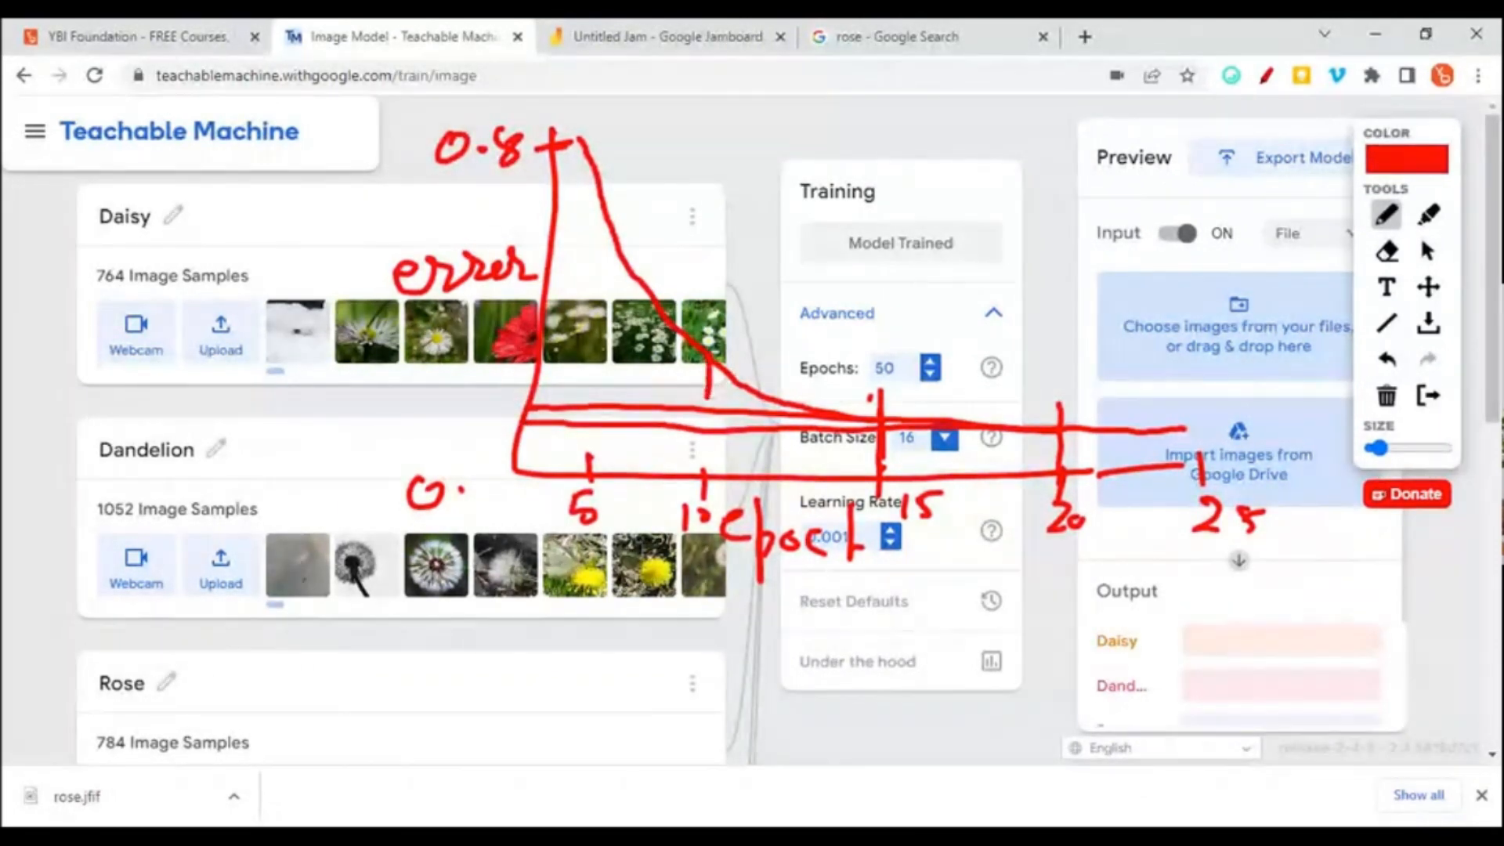
- Draw vertical lines from the curve to epochs 10 and 5, and trace the epoch 10 point back to the error axis
{"action": "left_click_drag", "start_coordinate": [710, 359], "coordinate": [707, 493]}
{"action": "left_click_drag", "start_coordinate": [597, 353], "coordinate": [589, 474]}
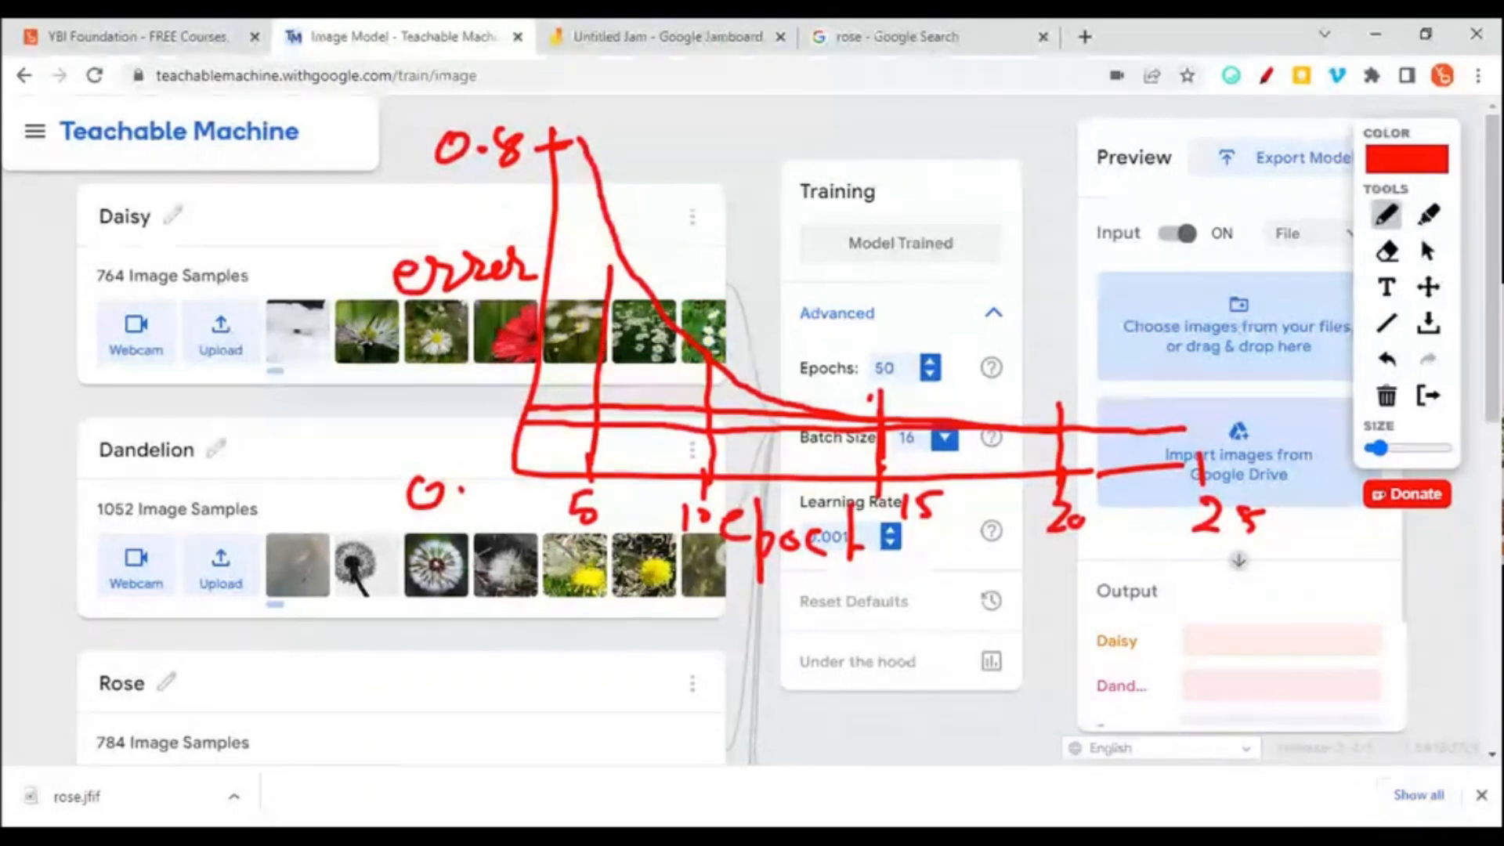
{"action": "left_click_drag", "start_coordinate": [709, 357], "coordinate": [546, 349]}
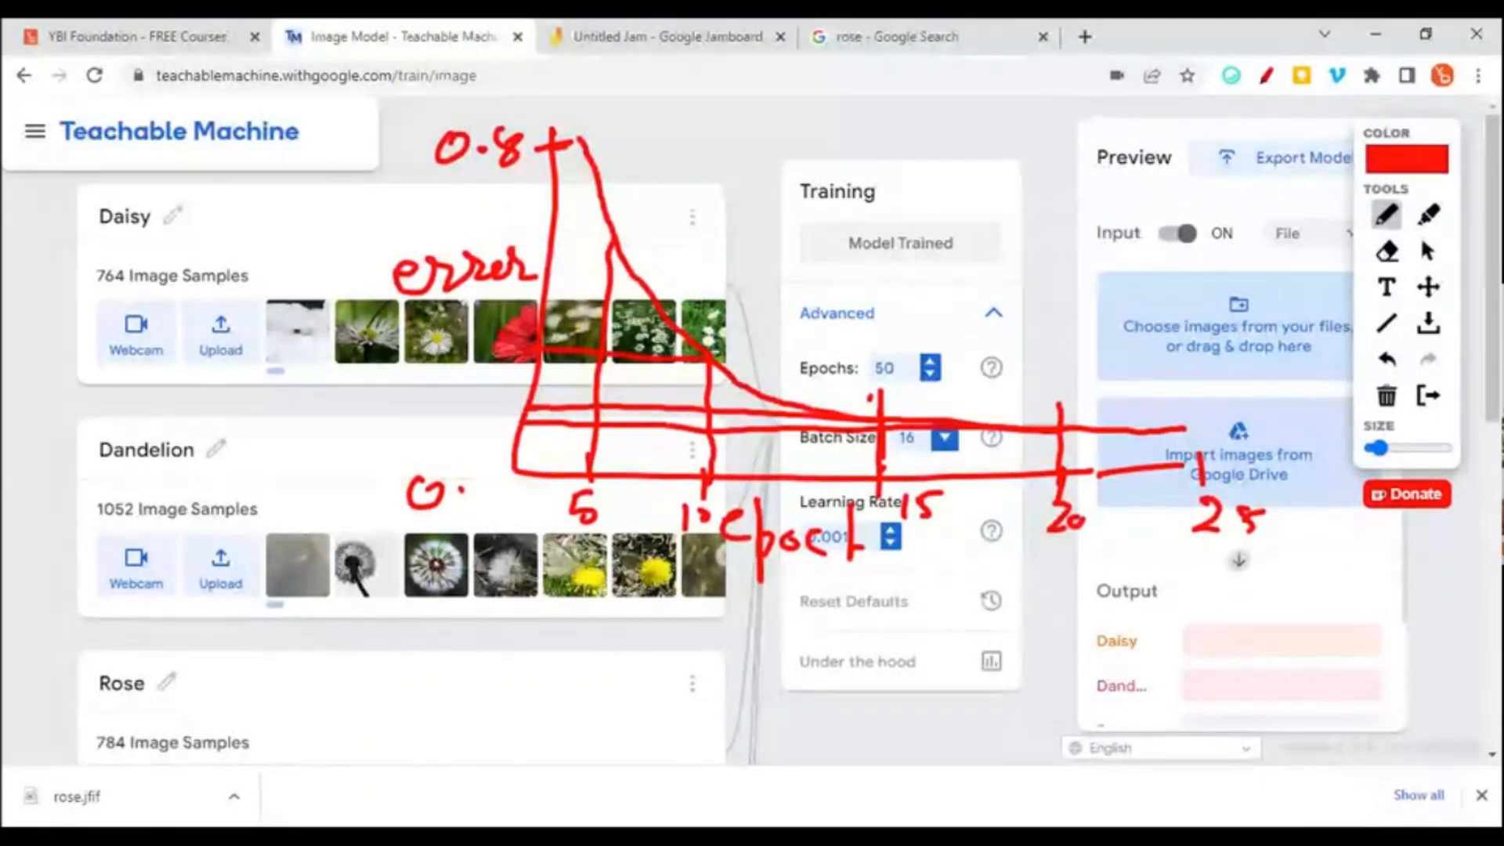
- Trace the epoch 5 point back to the error axis, mark the gap above the epoch 10 level, and label it "epoch 5"
{"action": "mouse_move", "coordinate": [613, 243]}
{"action": "left_mouse_down"}
{"action": "mouse_move", "coordinate": [524, 248]}
{"action": "mouse_move", "coordinate": [552, 271]}
{"action": "left_mouse_up"}
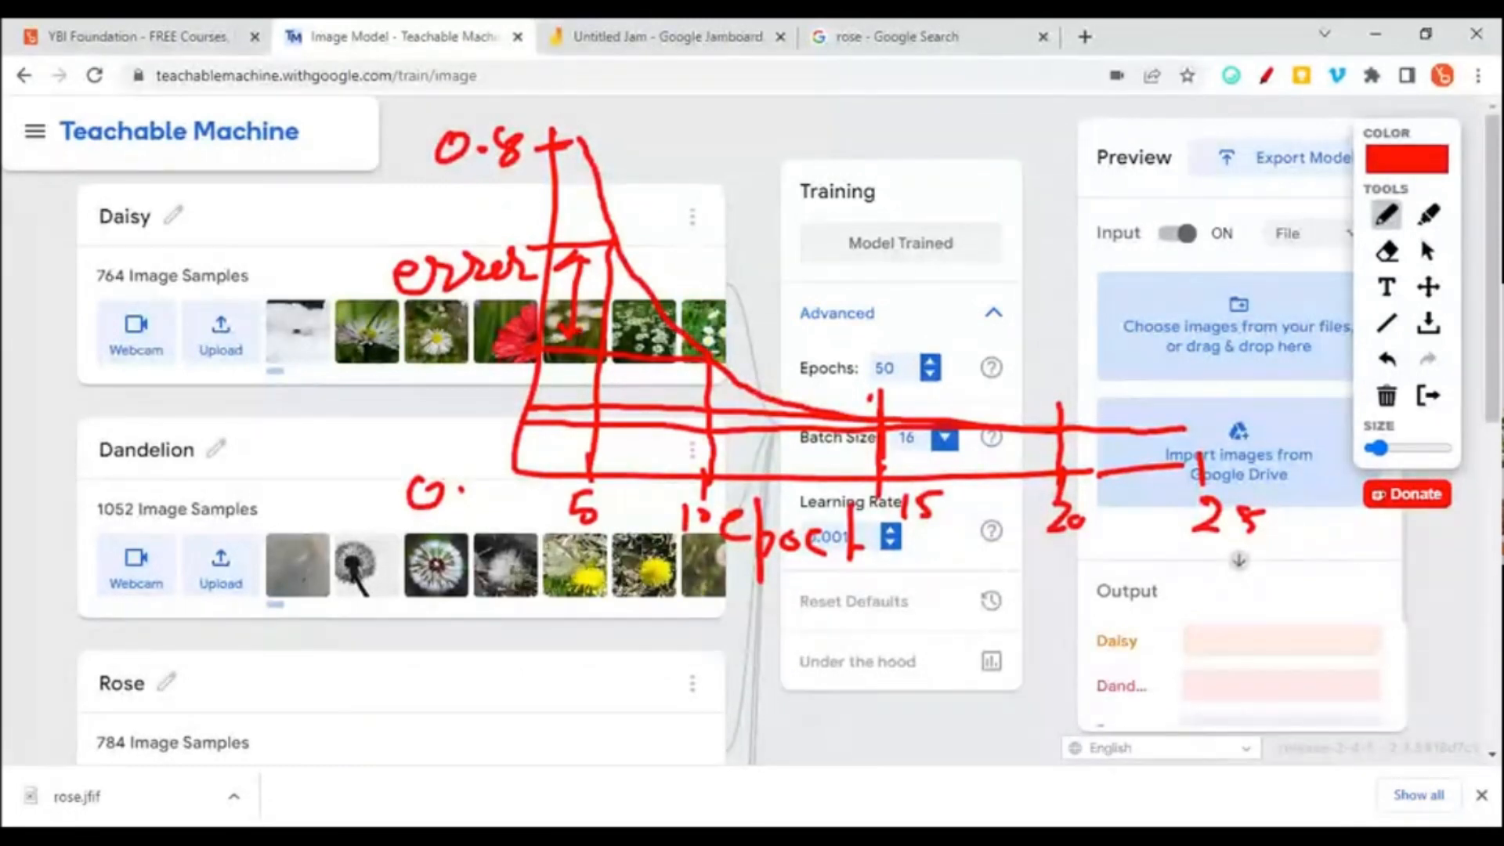
{"action": "left_click_drag", "start_coordinate": [778, 292], "coordinate": [602, 295]}
{"action": "mouse_move", "coordinate": [818, 287]}
{"action": "left_mouse_down"}
{"action": "mouse_move", "coordinate": [842, 300]}
{"action": "mouse_move", "coordinate": [893, 276]}
{"action": "mouse_move", "coordinate": [909, 298]}
{"action": "left_mouse_up"}
{"action": "left_click_drag", "start_coordinate": [930, 250], "coordinate": [952, 300]}
{"action": "left_click_drag", "start_coordinate": [979, 250], "coordinate": [1016, 249]}
{"action": "left_click_drag", "start_coordinate": [979, 252], "coordinate": [973, 291]}
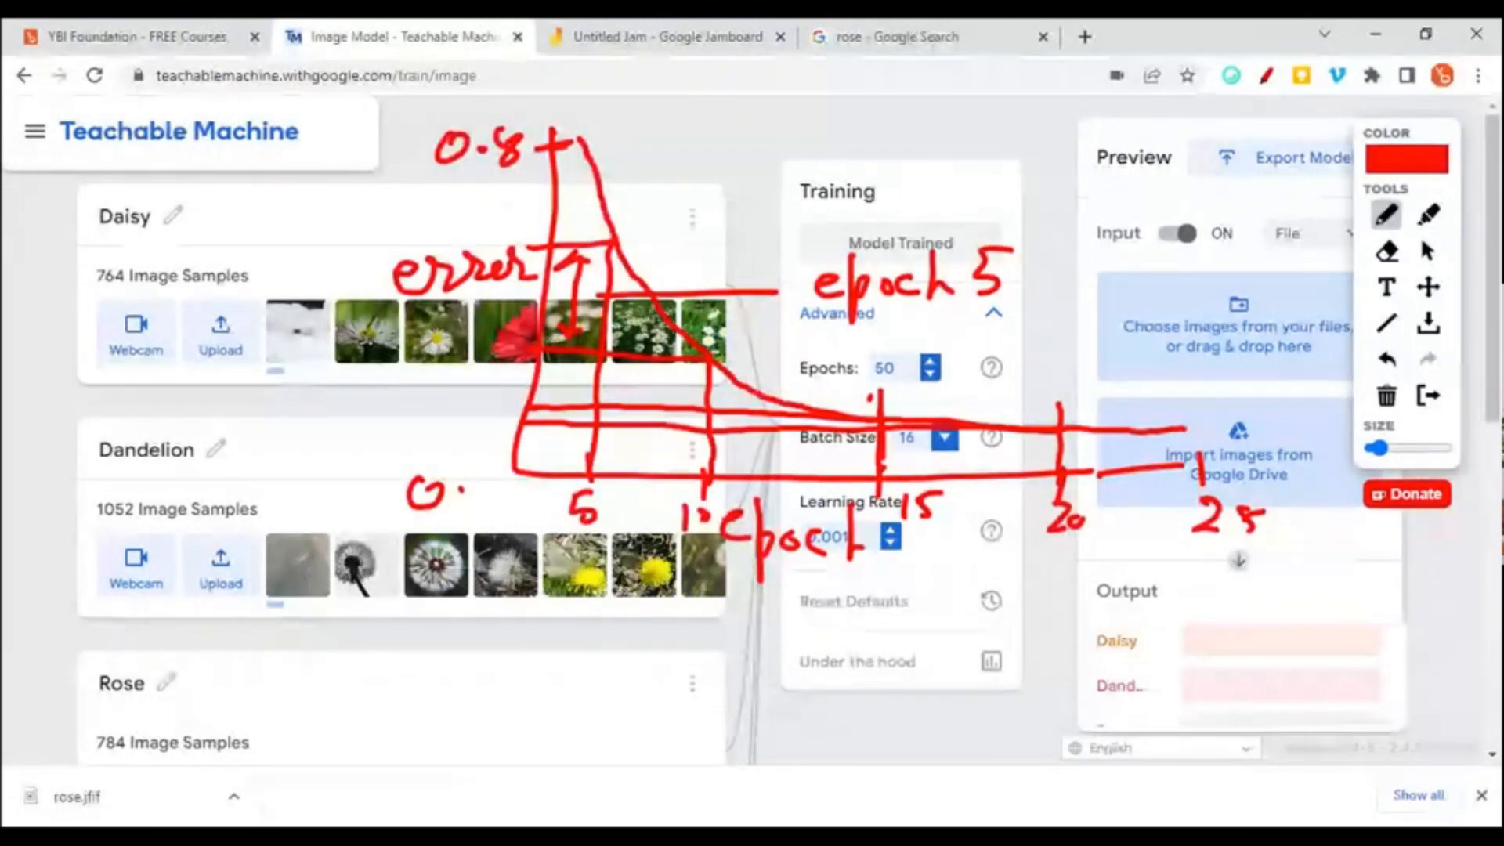
- Label the flattened part of the curve "epoch 5" with a leader line, and mark the large and small error gaps with black arrows
{"action": "mouse_move", "coordinate": [829, 418]}
{"action": "left_mouse_down"}
{"action": "mouse_move", "coordinate": [1033, 383]}
{"action": "mouse_move", "coordinate": [1072, 392]}
{"action": "mouse_move", "coordinate": [1131, 362]}
{"action": "left_mouse_up"}
{"action": "mouse_move", "coordinate": [1155, 359]}
{"action": "left_mouse_down"}
{"action": "mouse_move", "coordinate": [1153, 374]}
{"action": "mouse_move", "coordinate": [1247, 373]}
{"action": "left_mouse_up"}
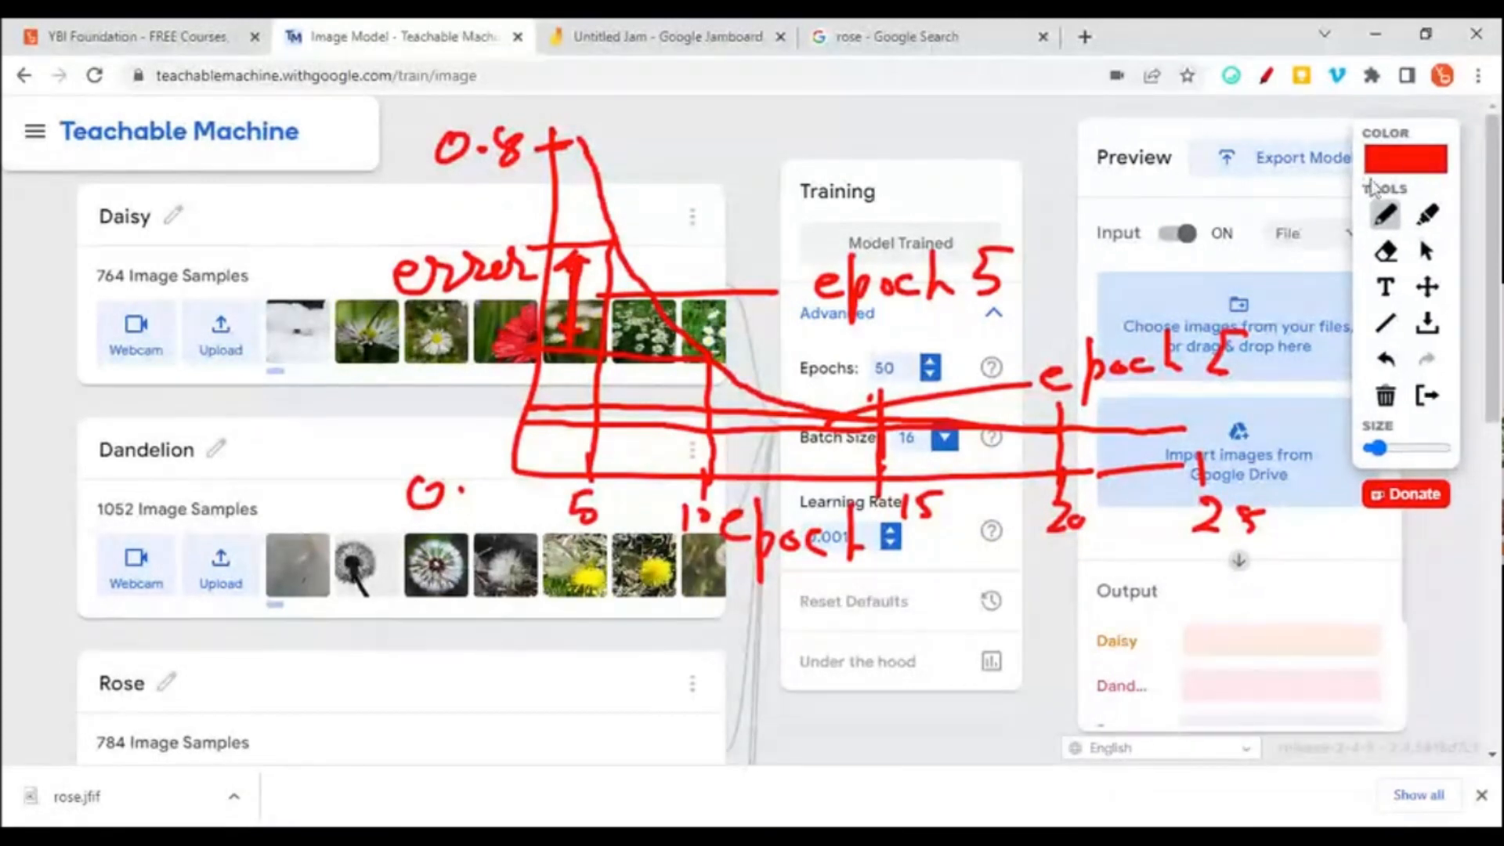
{"action": "left_click", "coordinate": [1406, 159]}
{"action": "mouse_move", "coordinate": [571, 259]}
{"action": "left_mouse_down"}
{"action": "mouse_move", "coordinate": [566, 353]}
{"action": "mouse_move", "coordinate": [554, 274]}
{"action": "mouse_move", "coordinate": [597, 270]}
{"action": "left_mouse_up"}
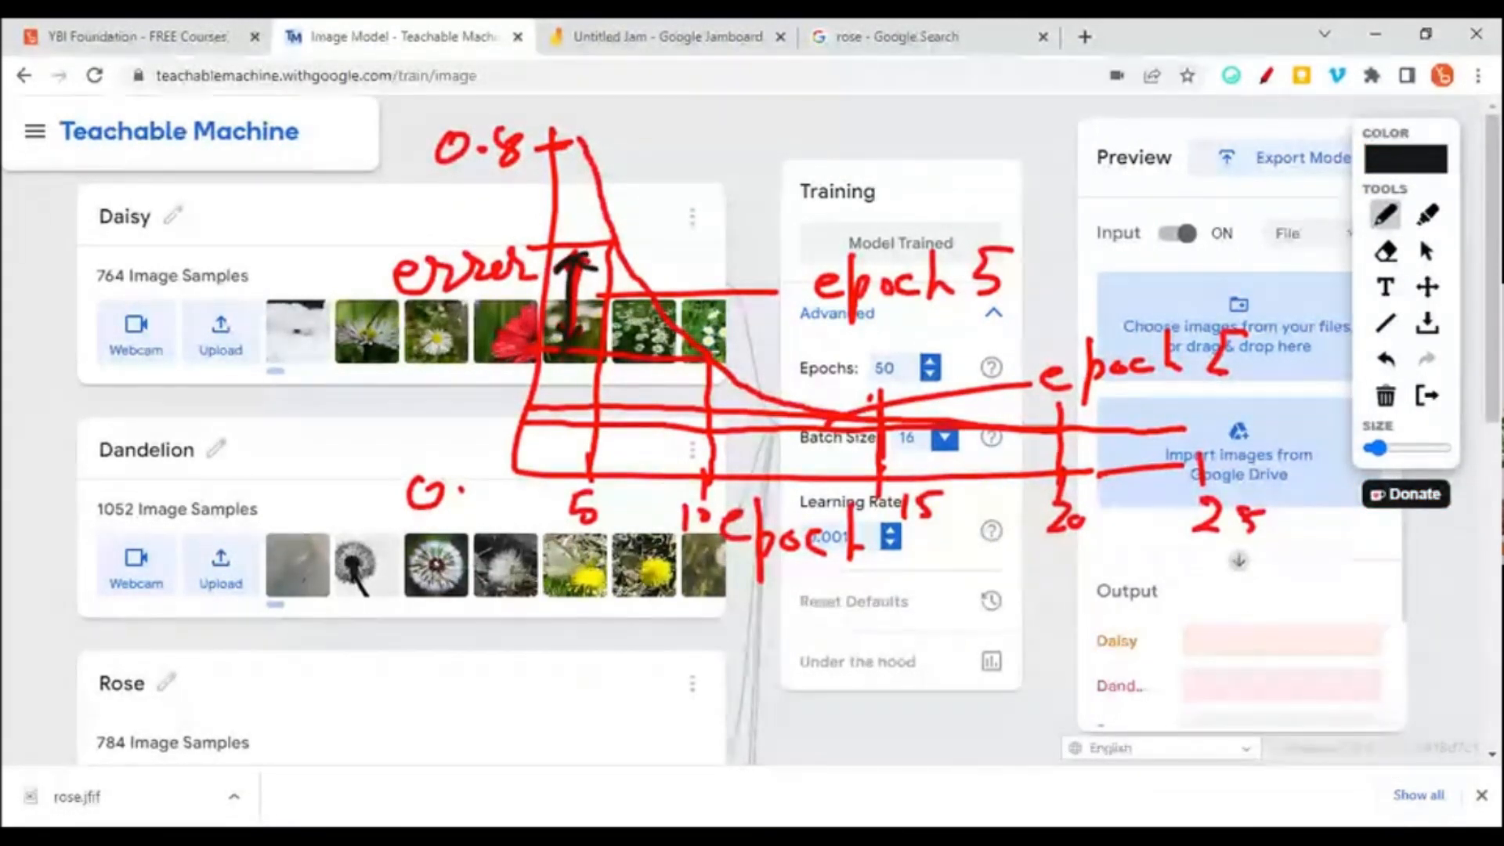
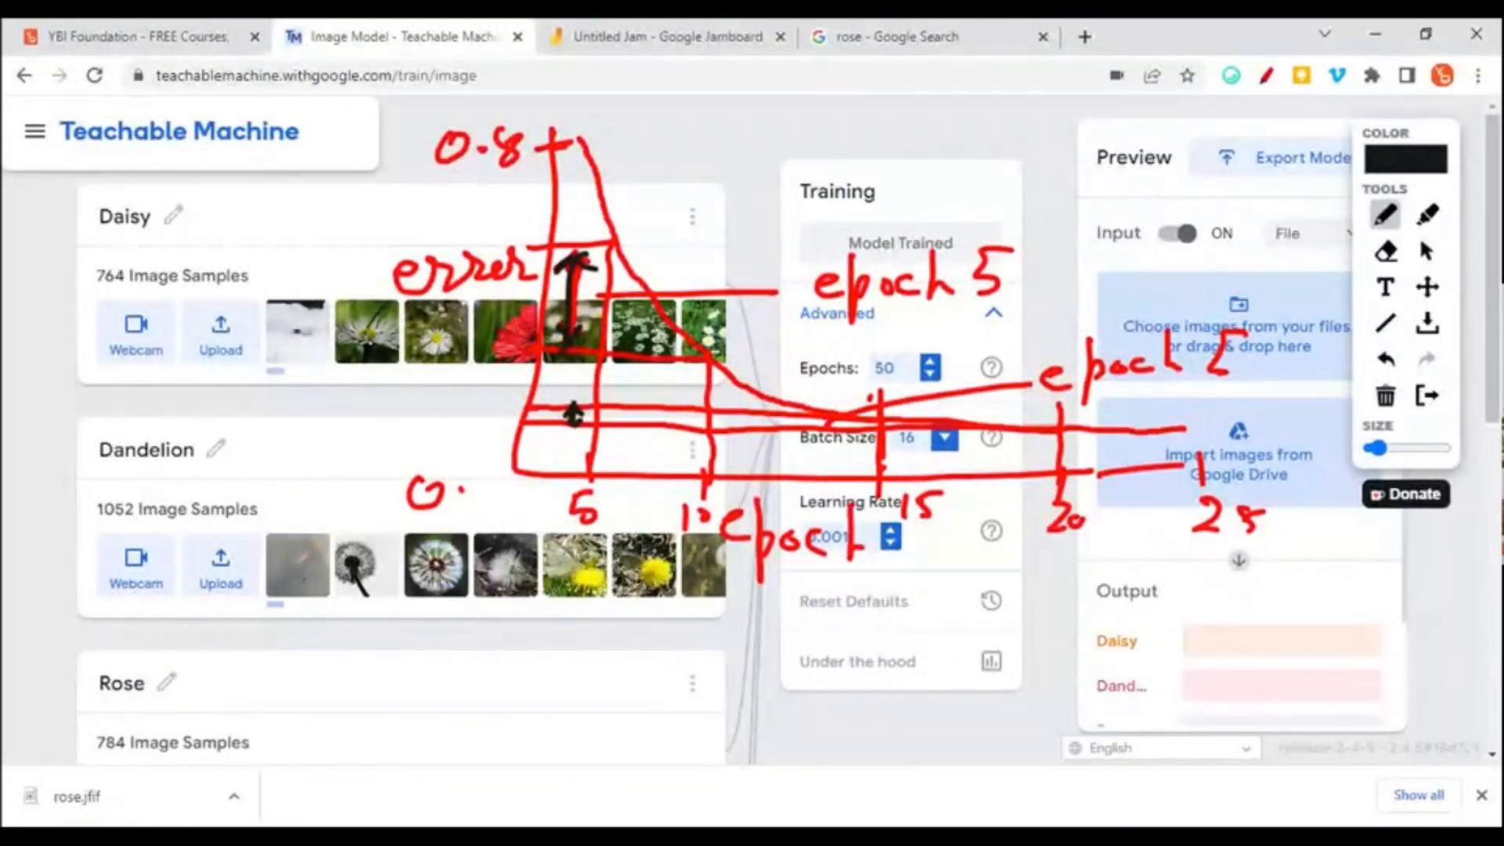
- Clear the error curve annotations and exit the drawing tool
{"action": "left_click", "coordinate": [1386, 395]}
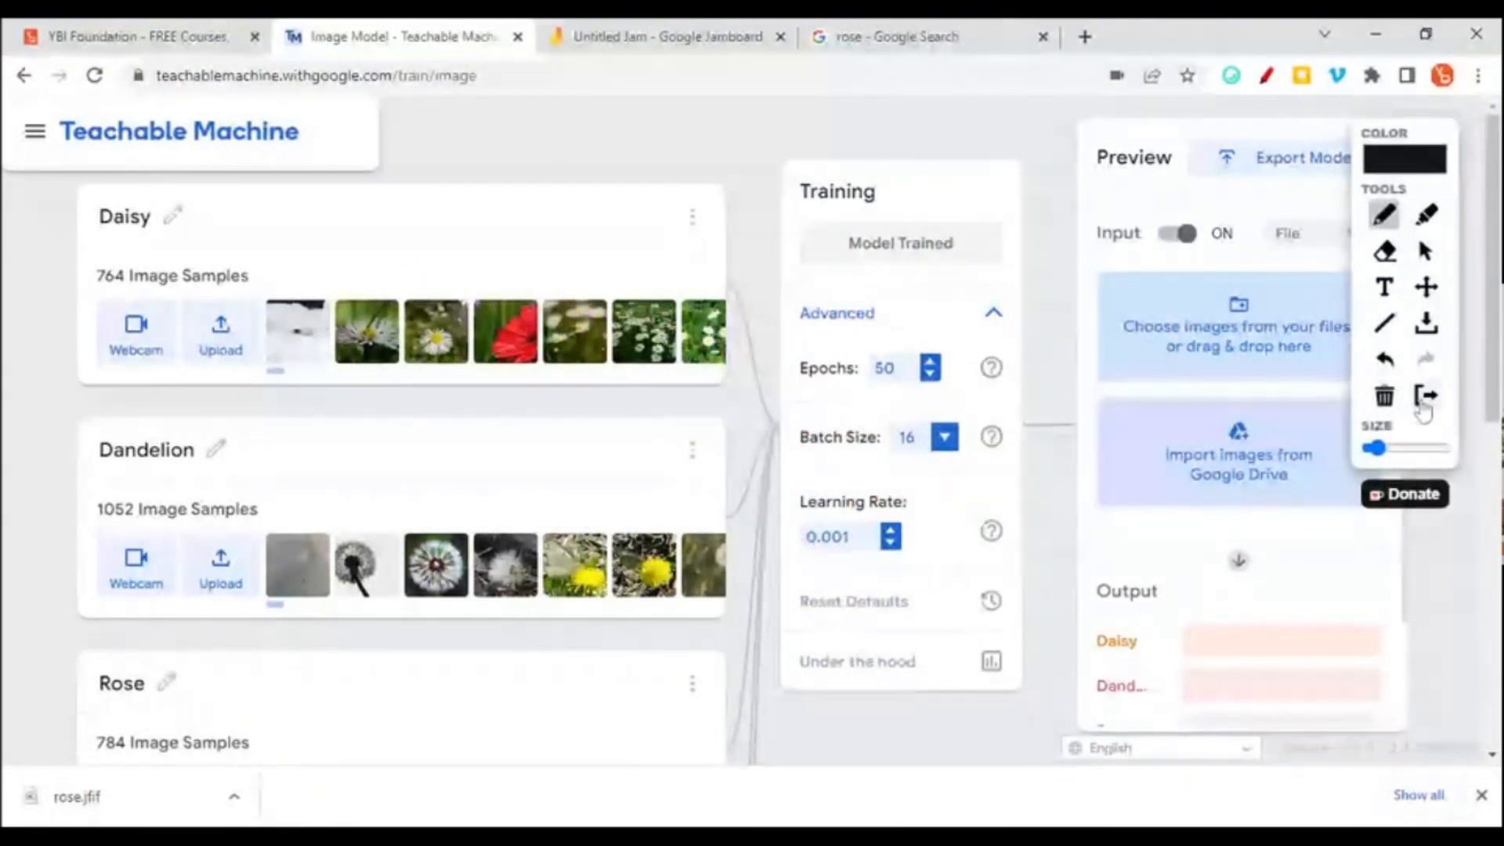
{"action": "left_click", "coordinate": [1428, 396]}
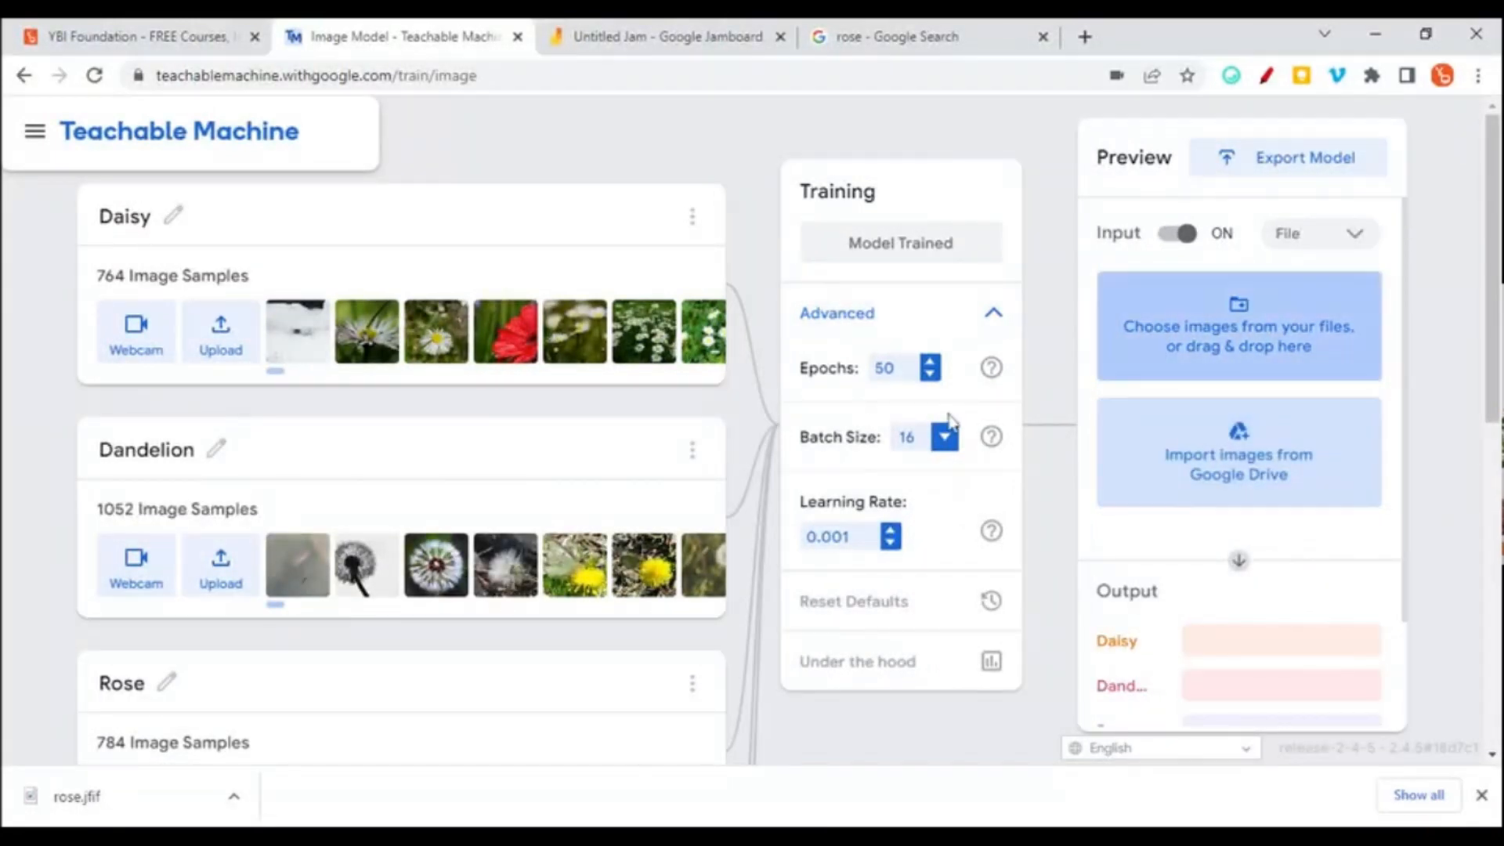
- Load the downloaded rose image into the model preview and check the output scores of all five classes
{"action": "left_click", "coordinate": [1215, 350]}
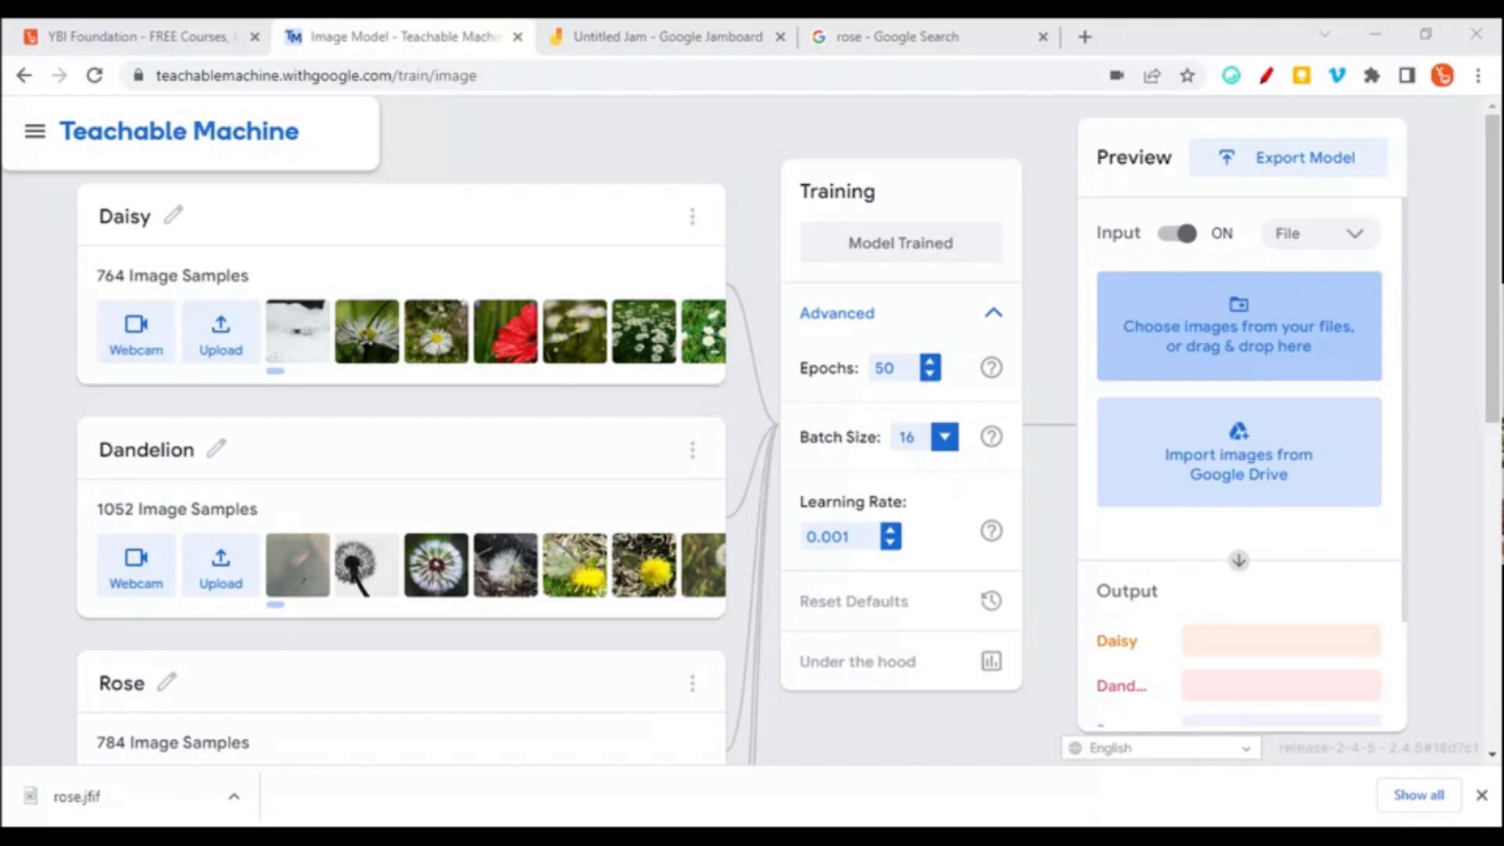
{"action": "key", "text": "Return"}
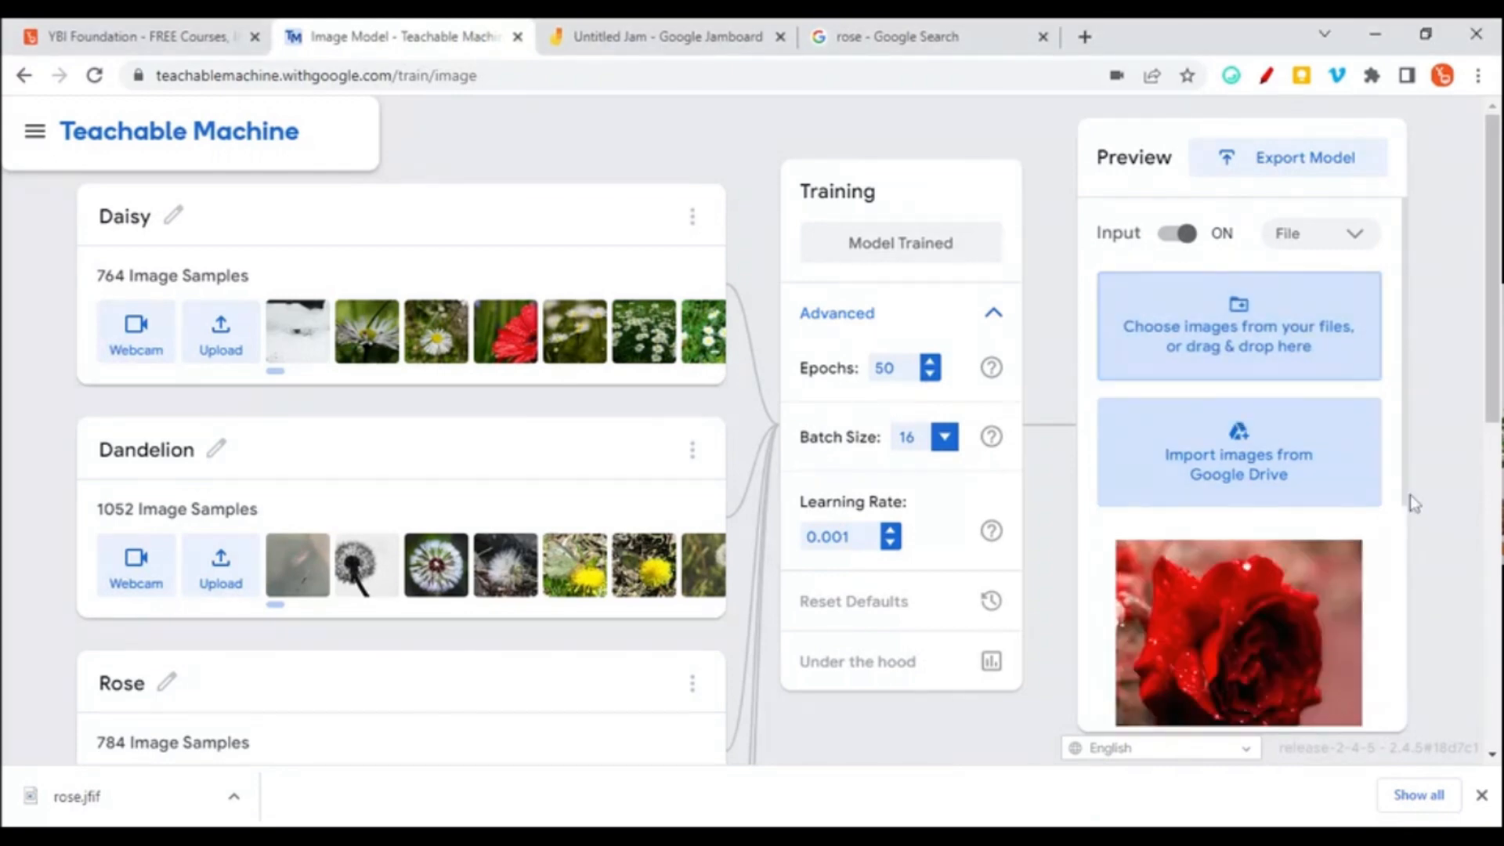
{"action": "scroll", "coordinate": [1476, 506], "scroll_direction": "down", "scroll_amount": 2}
{"action": "scroll", "coordinate": [1476, 505], "scroll_direction": "up", "scroll_amount": 2}
{"action": "scroll", "coordinate": [1493, 392], "scroll_direction": "down", "scroll_amount": 2}
{"action": "scroll", "coordinate": [1493, 391], "scroll_direction": "up", "scroll_amount": 2}
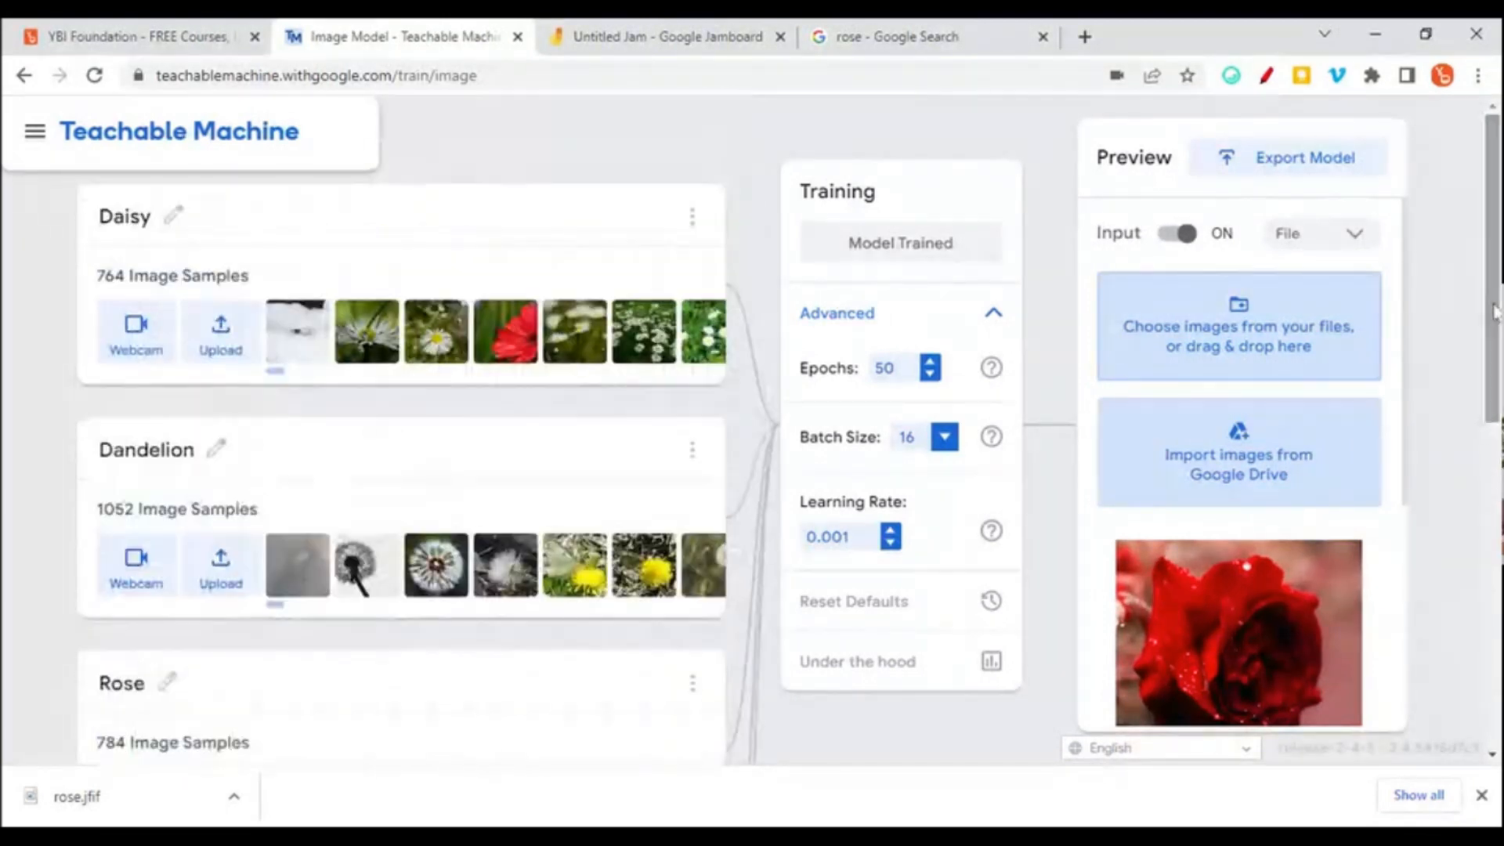
{"action": "scroll", "coordinate": [1234, 513], "scroll_direction": "down", "scroll_amount": 4}
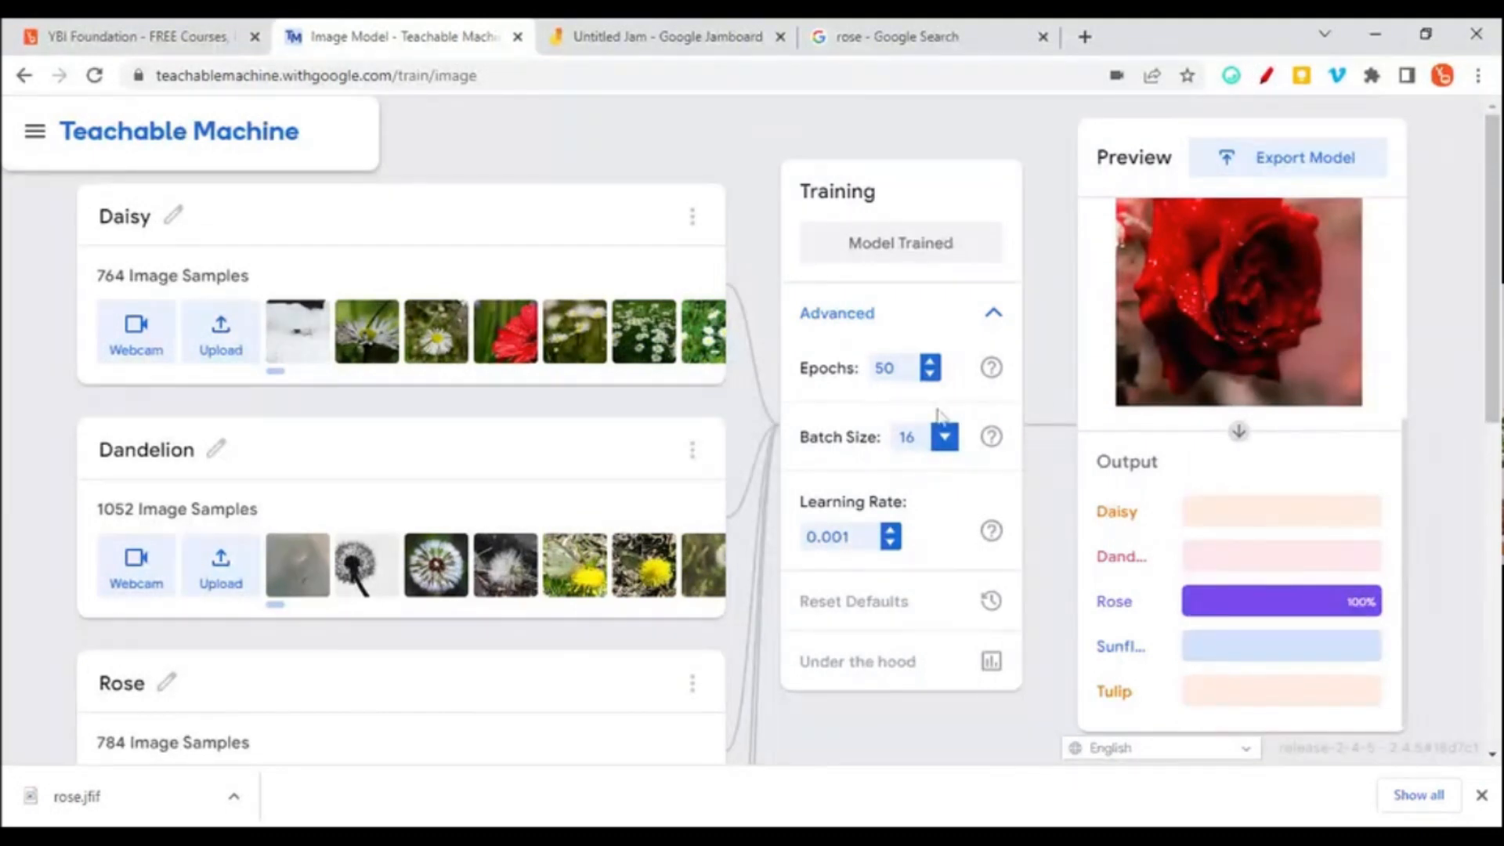
- Write and underline "Softmax" in red above the output classes, and move the drawing palette clear of the preview
{"action": "left_click", "coordinate": [1267, 76]}
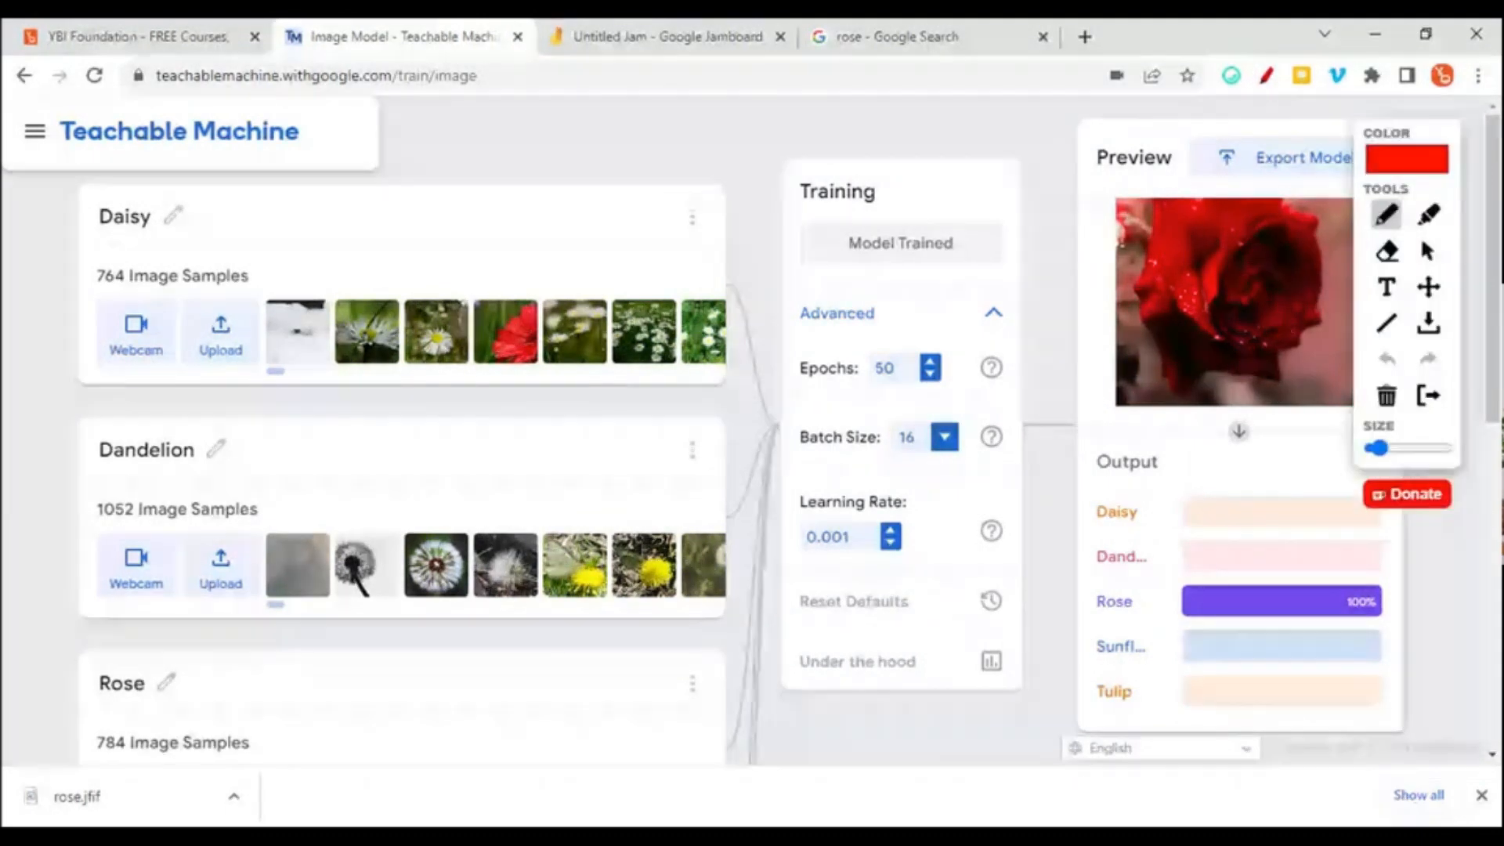
{"action": "left_click_drag", "start_coordinate": [1025, 421], "coordinate": [1007, 432]}
{"action": "mouse_move", "coordinate": [1050, 423]}
{"action": "left_mouse_down"}
{"action": "mouse_move", "coordinate": [1067, 407]}
{"action": "mouse_move", "coordinate": [1042, 486]}
{"action": "left_mouse_up"}
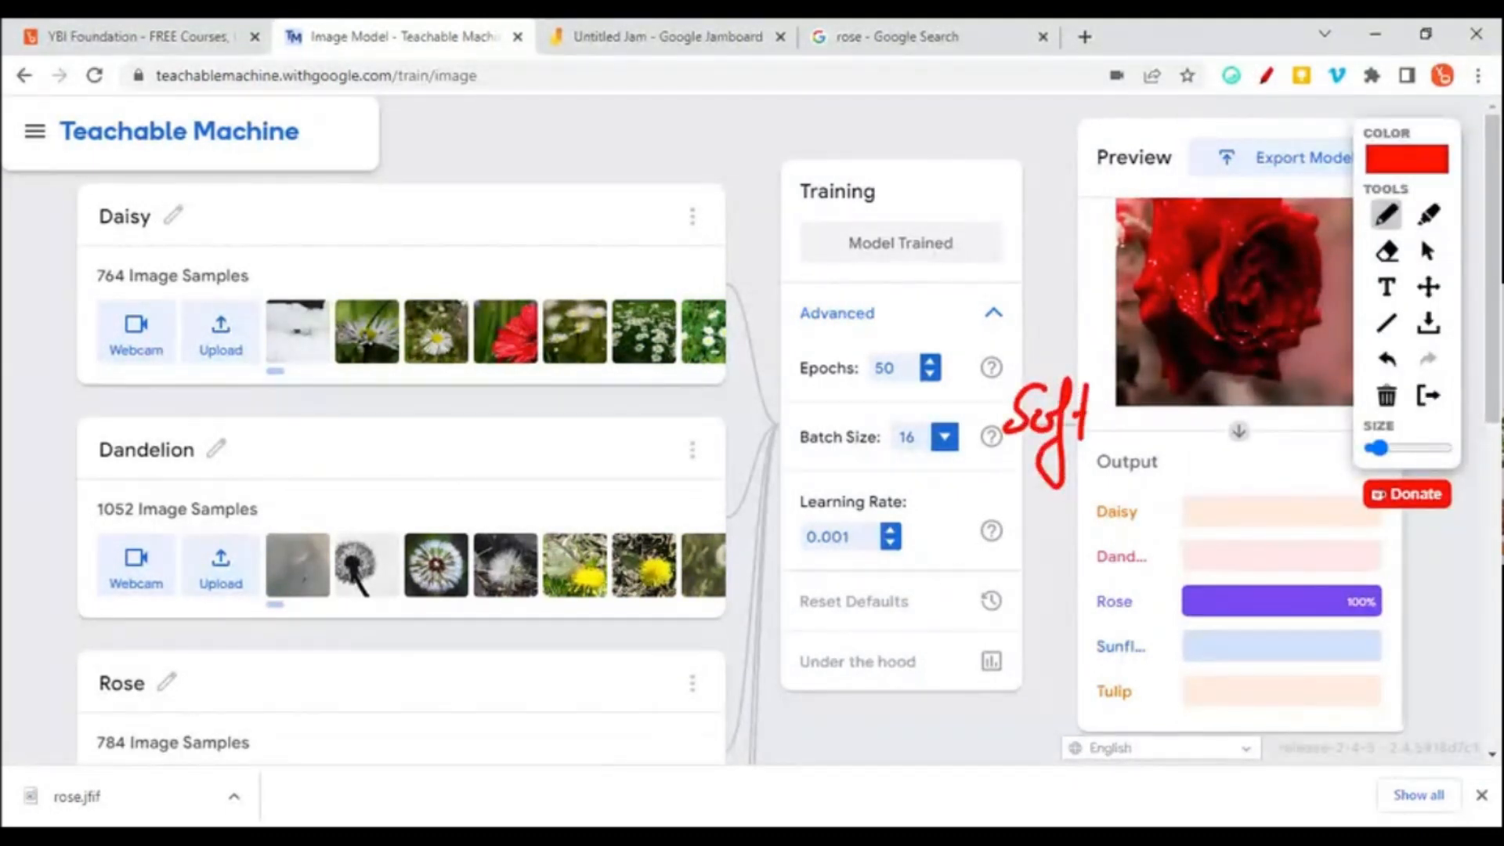
{"action": "left_click_drag", "start_coordinate": [1089, 431], "coordinate": [1171, 411]}
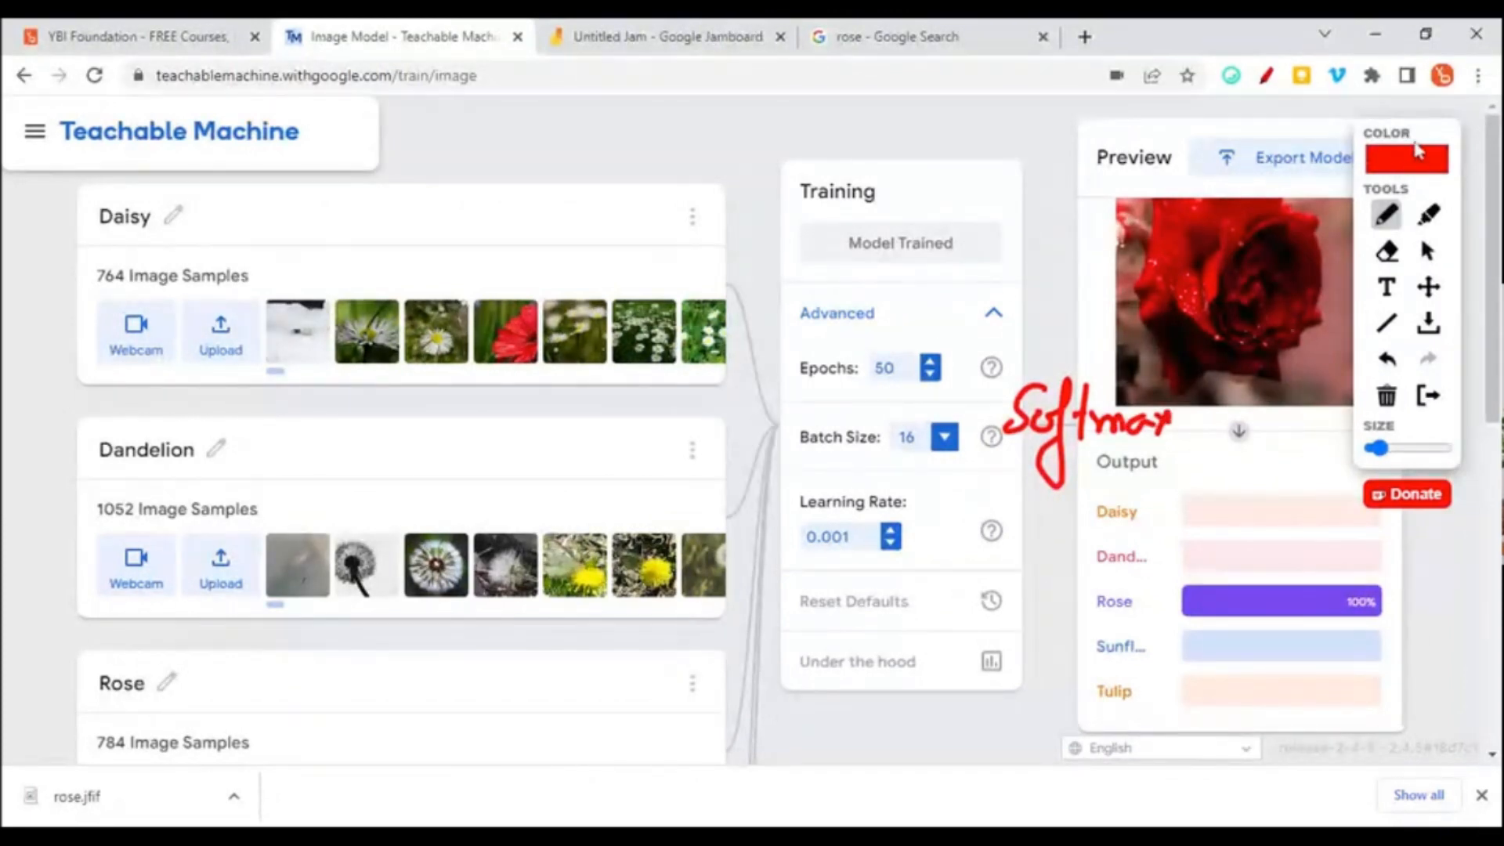
{"action": "mouse_move", "coordinate": [1418, 149]}
{"action": "left_mouse_down"}
{"action": "mouse_move", "coordinate": [1180, 176]}
{"action": "mouse_move", "coordinate": [342, 474]}
{"action": "mouse_move", "coordinate": [153, 423]}
{"action": "mouse_move", "coordinate": [147, 435]}
{"action": "left_mouse_up"}
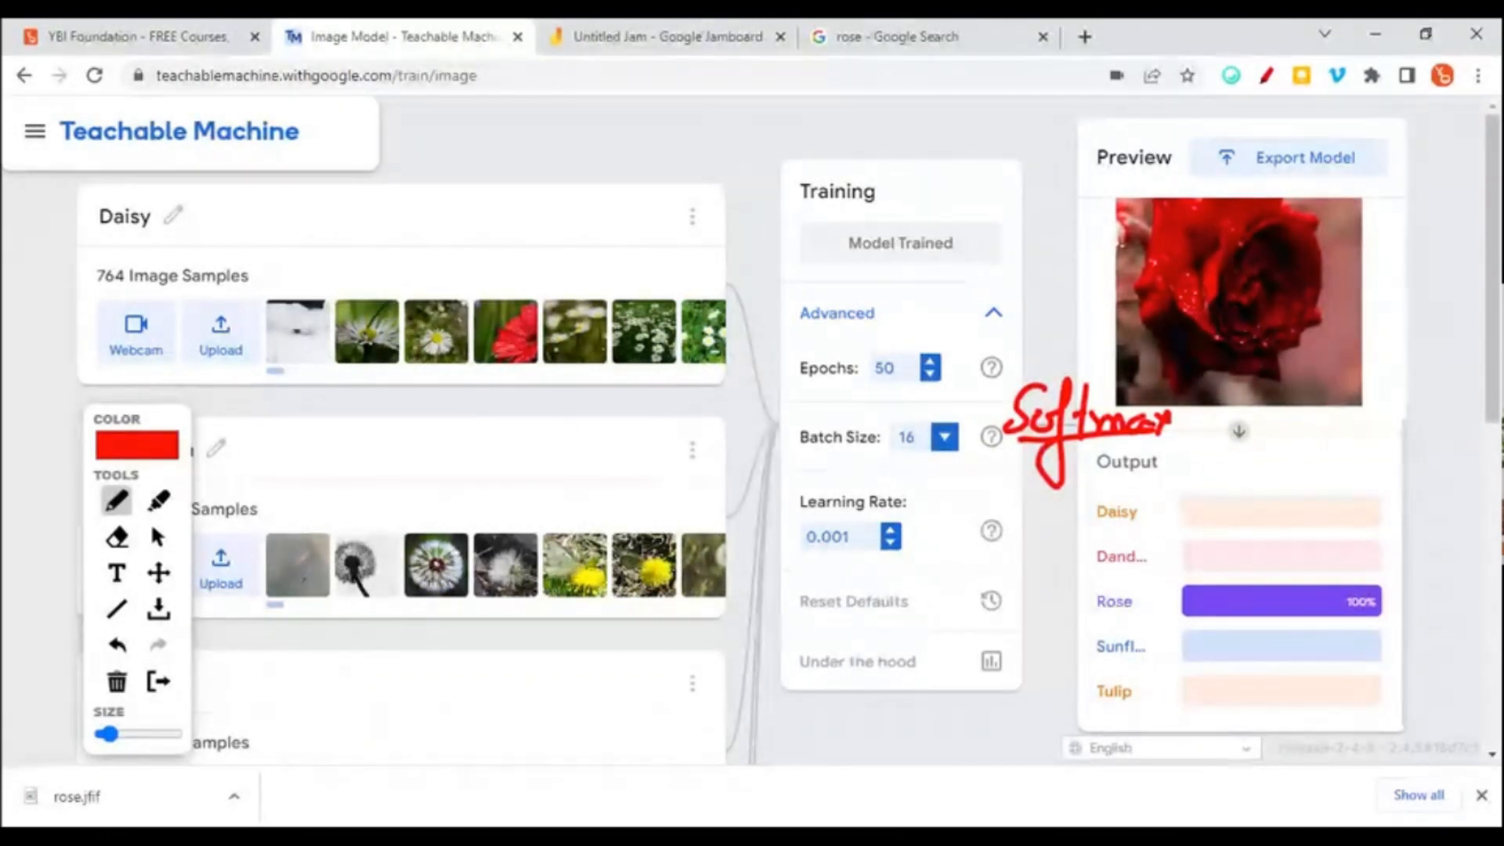
- Number the output classes 1 to 5 beside their bars, from Daisy down to Tulip
{"action": "mouse_move", "coordinate": [1393, 512]}
{"action": "left_mouse_down"}
{"action": "mouse_move", "coordinate": [1429, 518]}
{"action": "mouse_move", "coordinate": [1411, 549]}
{"action": "left_mouse_up"}
{"action": "mouse_move", "coordinate": [1423, 540]}
{"action": "left_mouse_down"}
{"action": "mouse_move", "coordinate": [1441, 565]}
{"action": "mouse_move", "coordinate": [1415, 597]}
{"action": "left_mouse_up"}
{"action": "left_click_drag", "start_coordinate": [1434, 584], "coordinate": [1444, 641]}
{"action": "left_click_drag", "start_coordinate": [1439, 631], "coordinate": [1435, 696]}
{"action": "left_click_drag", "start_coordinate": [1450, 666], "coordinate": [1456, 659]}
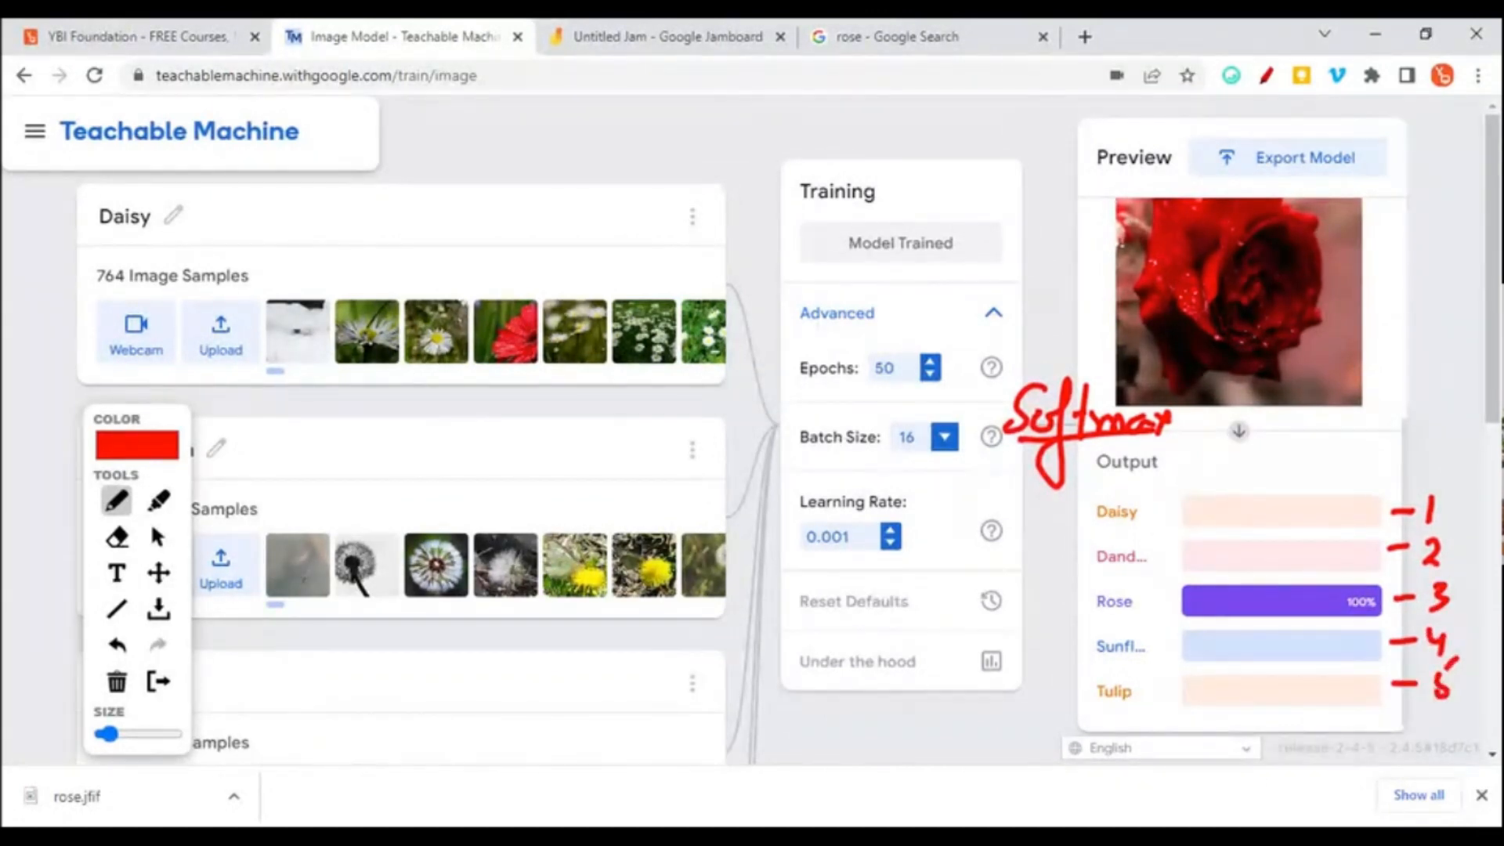
- Bracket the five output classes, draw a line beneath them, and write "100%" and "1" as their total
{"action": "mouse_move", "coordinate": [1078, 484]}
{"action": "left_mouse_down"}
{"action": "mouse_move", "coordinate": [1120, 481]}
{"action": "mouse_move", "coordinate": [1067, 588]}
{"action": "mouse_move", "coordinate": [1054, 713]}
{"action": "left_mouse_up"}
{"action": "left_click_drag", "start_coordinate": [933, 736], "coordinate": [1152, 709]}
{"action": "left_click_drag", "start_coordinate": [996, 741], "coordinate": [993, 764]}
{"action": "mouse_move", "coordinate": [1026, 752]}
{"action": "left_mouse_down"}
{"action": "mouse_move", "coordinate": [1010, 764]}
{"action": "mouse_move", "coordinate": [1078, 734]}
{"action": "mouse_move", "coordinate": [1109, 754]}
{"action": "left_mouse_up"}
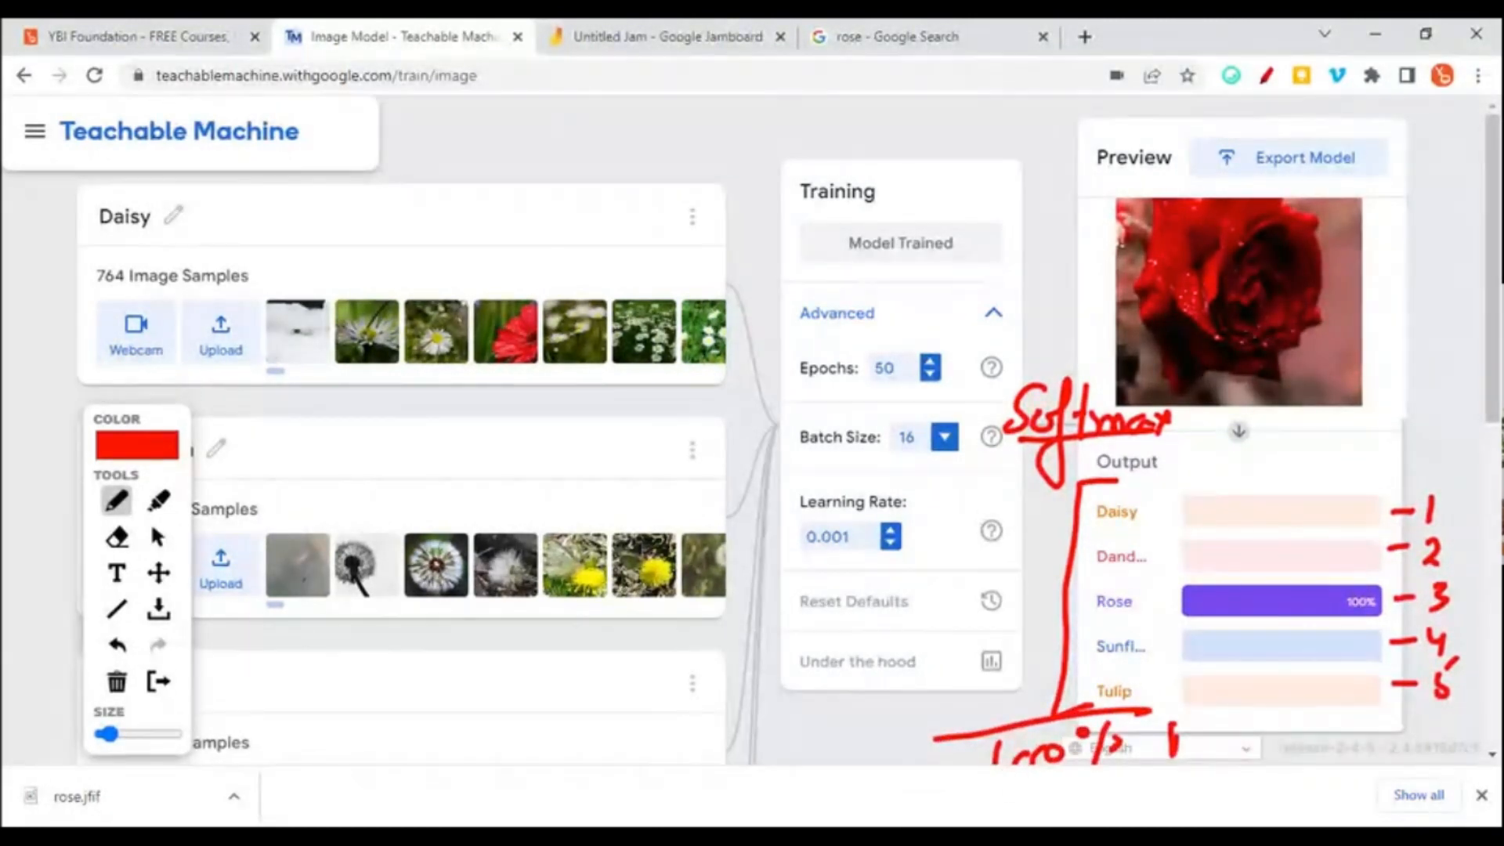
- Draw a tick beside each output class: Daisy, Dandelion, Rose, Sunflower and Tulip
{"action": "left_click_drag", "start_coordinate": [1149, 509], "coordinate": [1191, 486]}
{"action": "left_click_drag", "start_coordinate": [1179, 540], "coordinate": [1203, 523]}
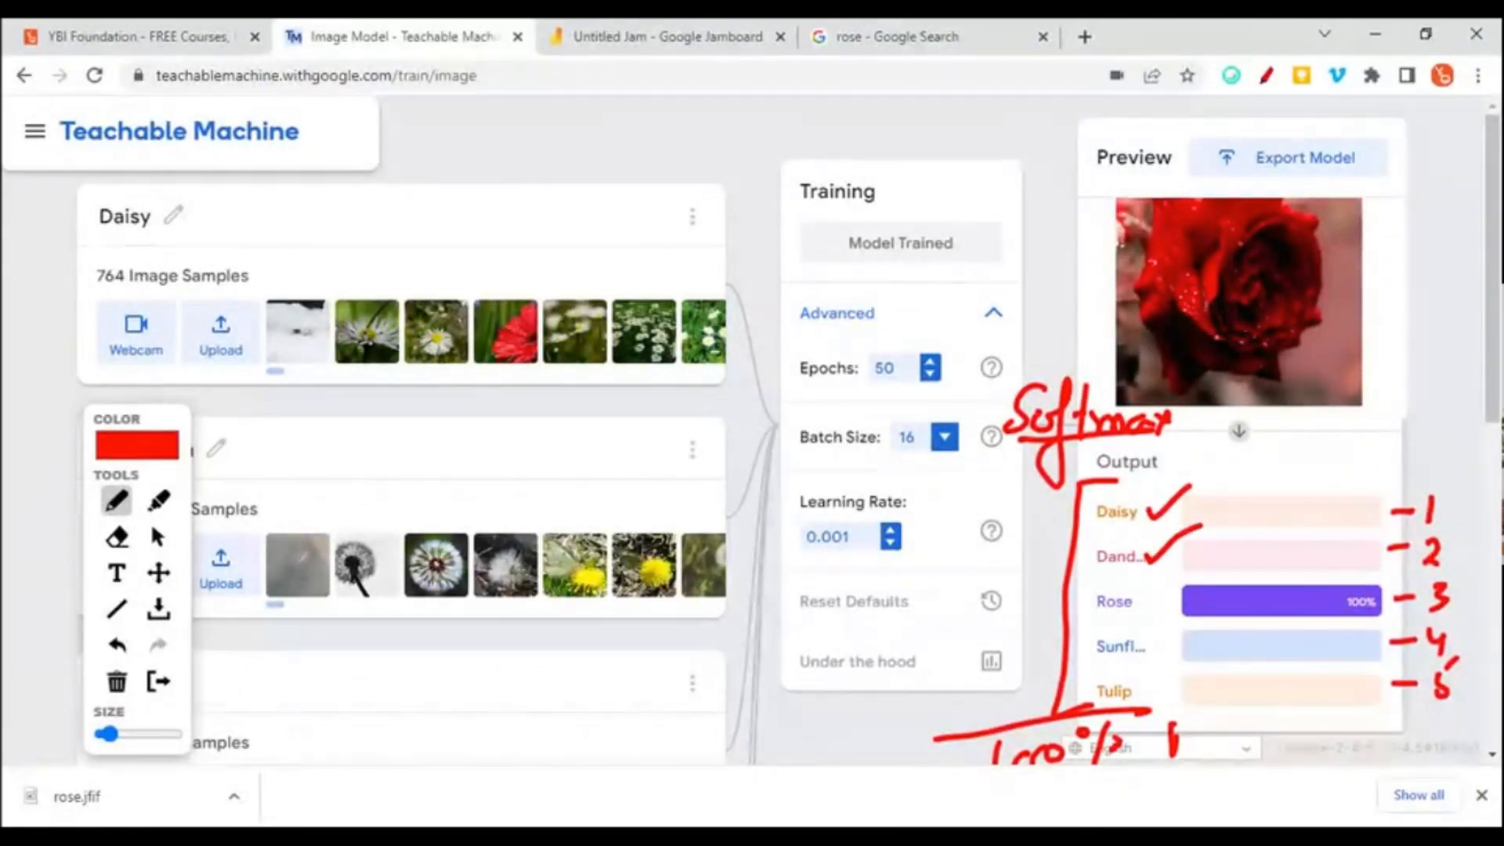
{"action": "left_click_drag", "start_coordinate": [1149, 600], "coordinate": [1216, 563]}
{"action": "left_click_drag", "start_coordinate": [1158, 647], "coordinate": [1203, 614]}
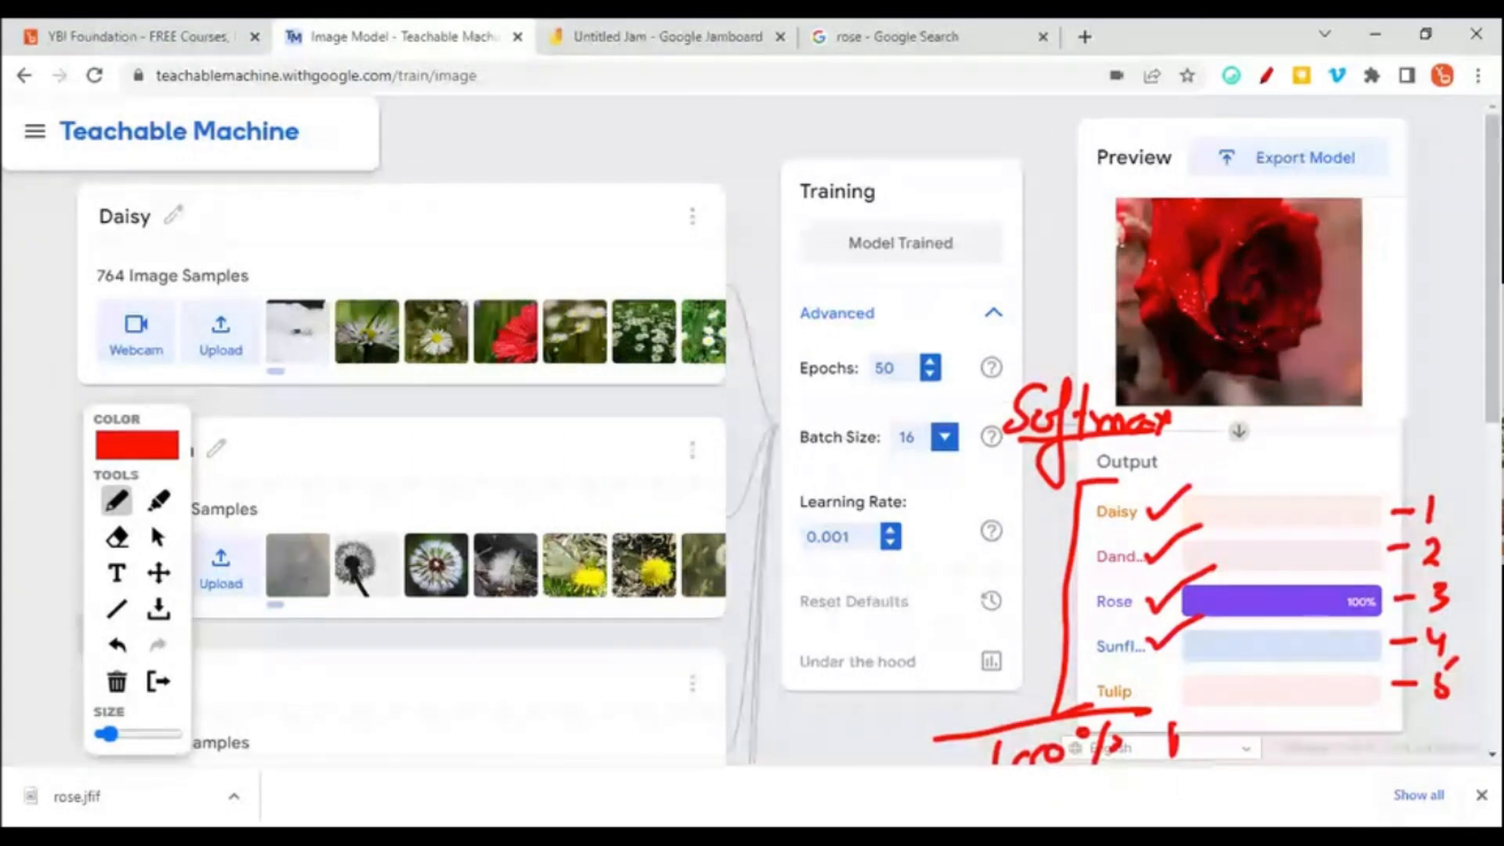
{"action": "left_click_drag", "start_coordinate": [1141, 687], "coordinate": [1188, 663]}
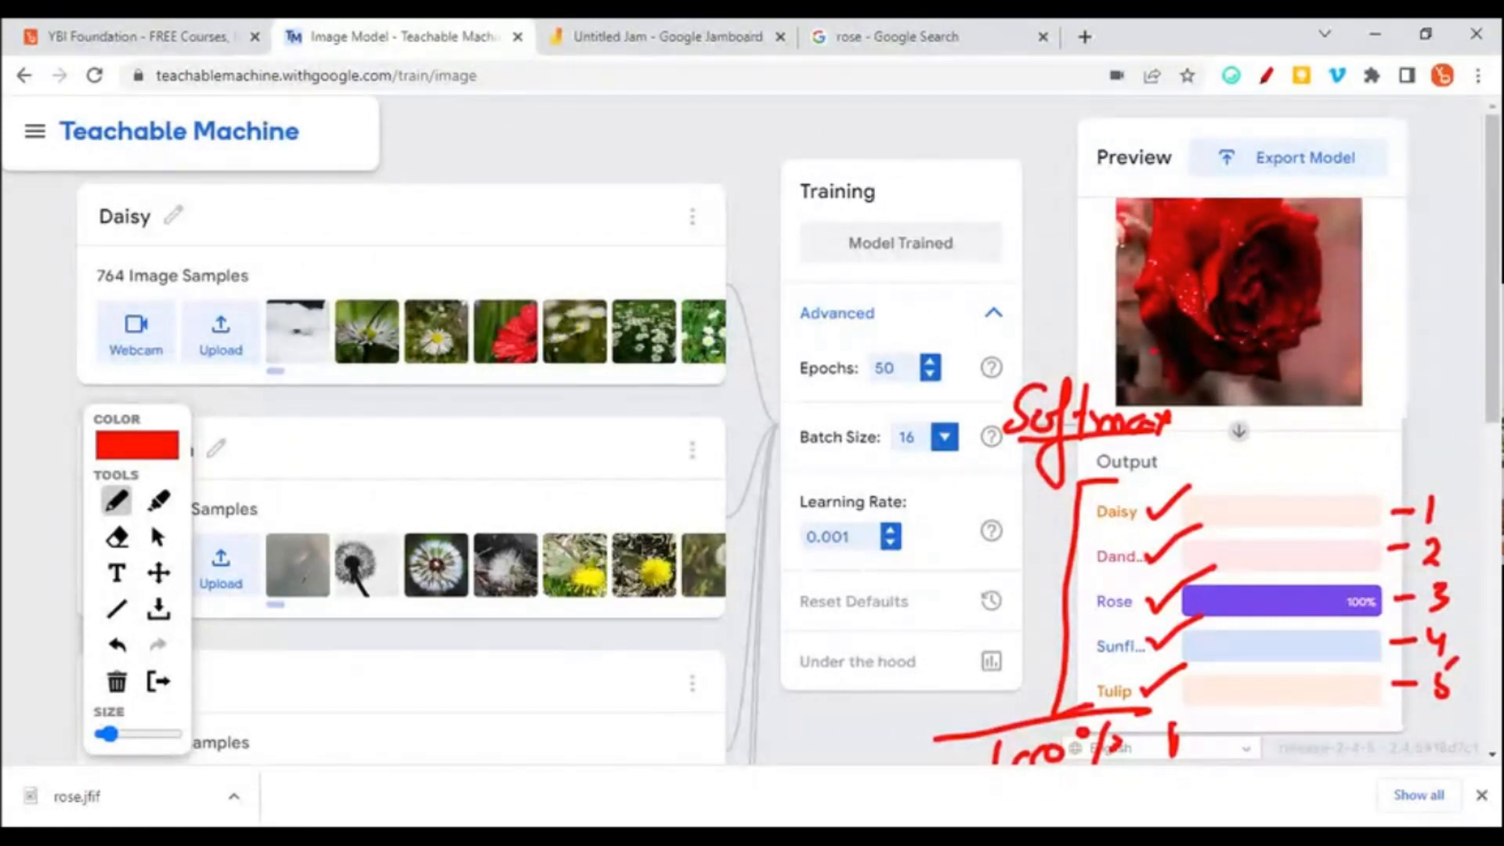
- Underline the rose picture, tick the Rose output bar, and close the drawing tool to remove the annotations
{"action": "left_click_drag", "start_coordinate": [1156, 354], "coordinate": [1365, 349]}
{"action": "left_click_drag", "start_coordinate": [1277, 602], "coordinate": [1313, 599]}
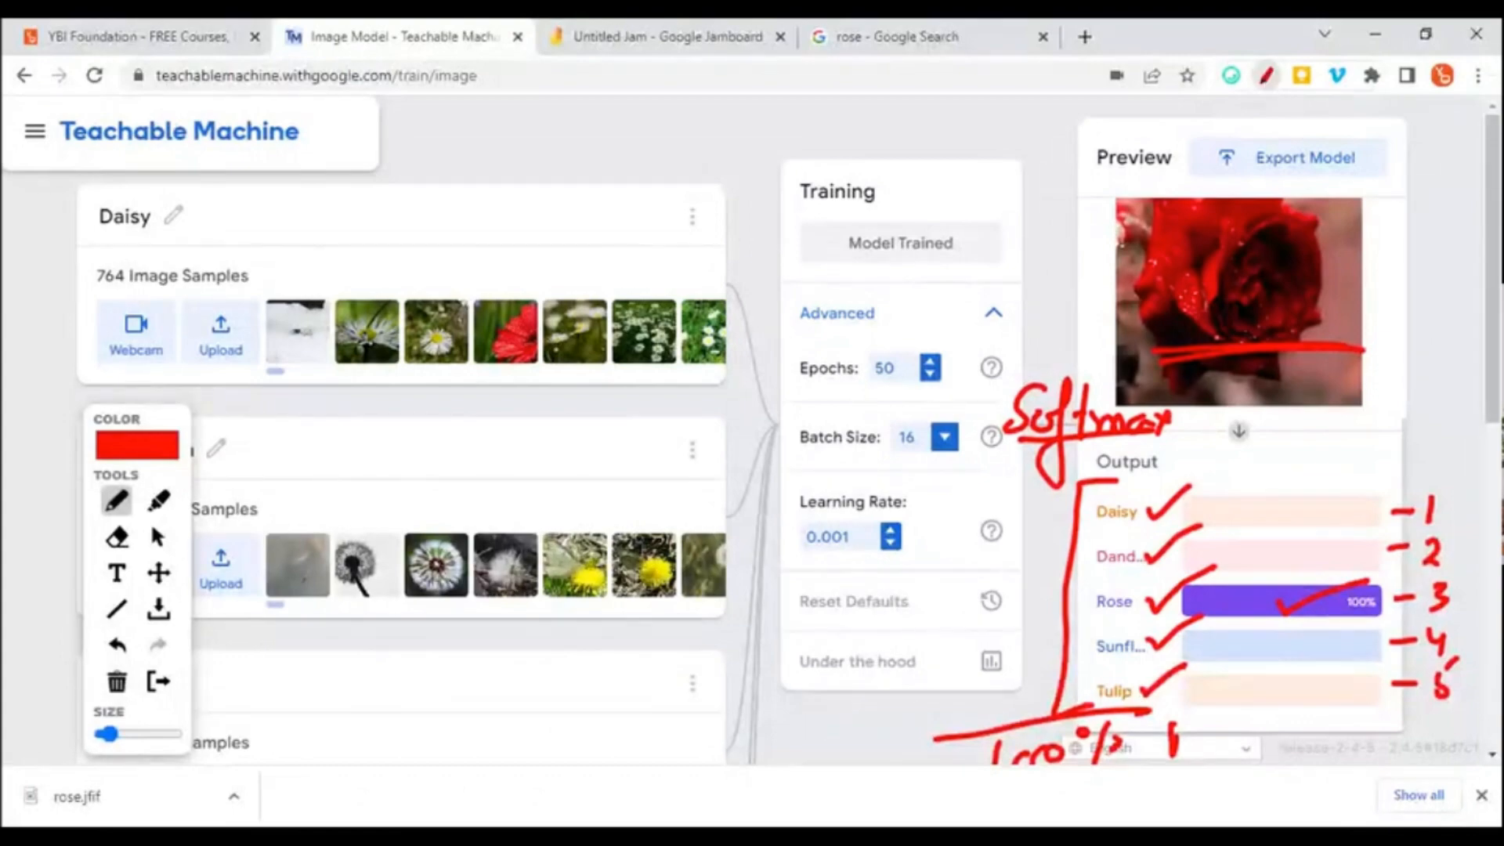
{"action": "left_click", "coordinate": [1267, 75]}
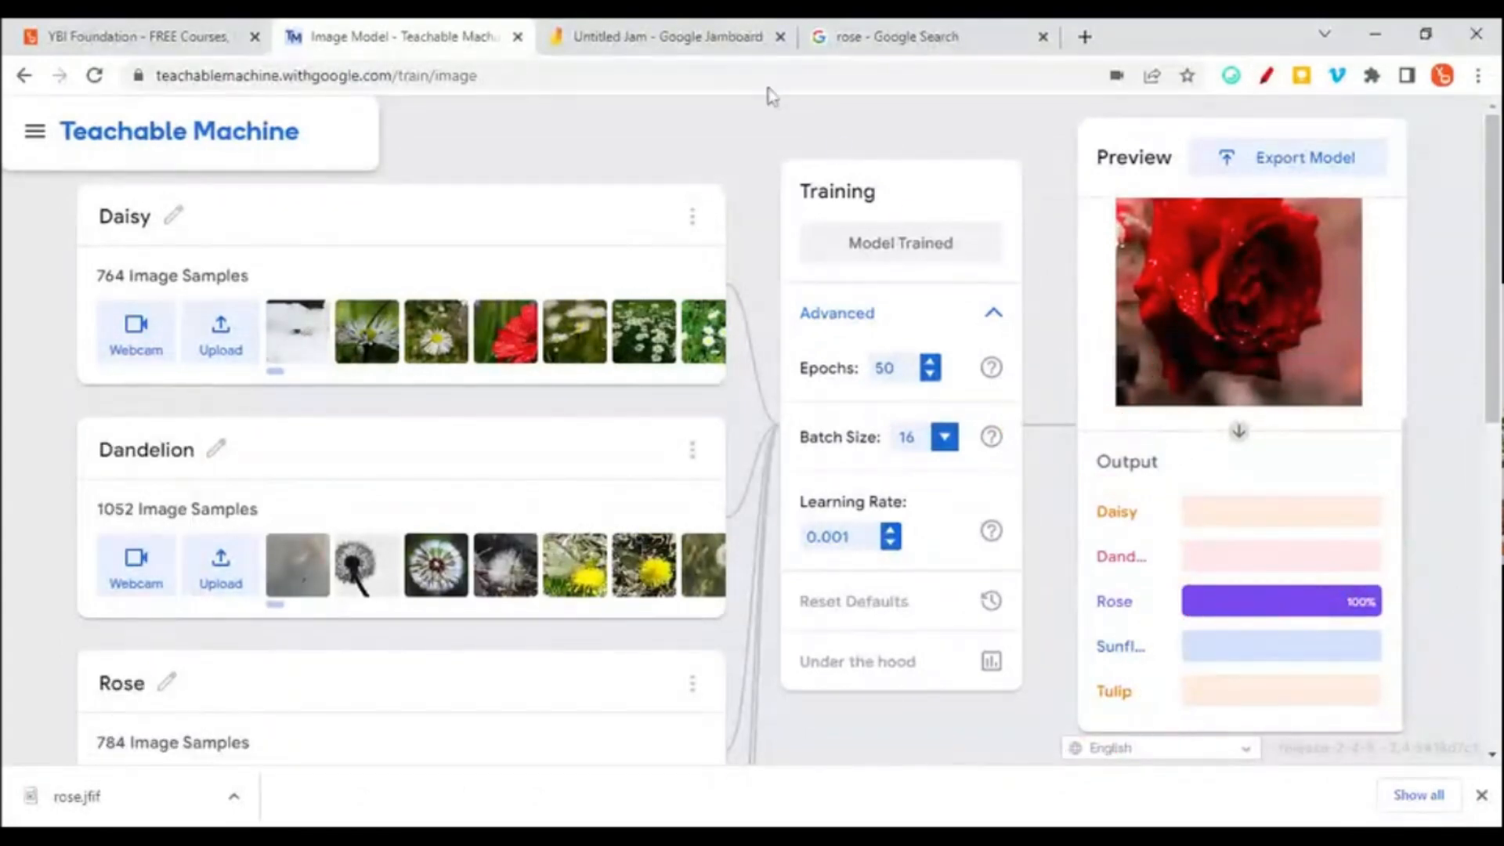
- Switch to the Google image results for rose and search for "rose in black"
{"action": "left_click", "coordinate": [873, 46]}
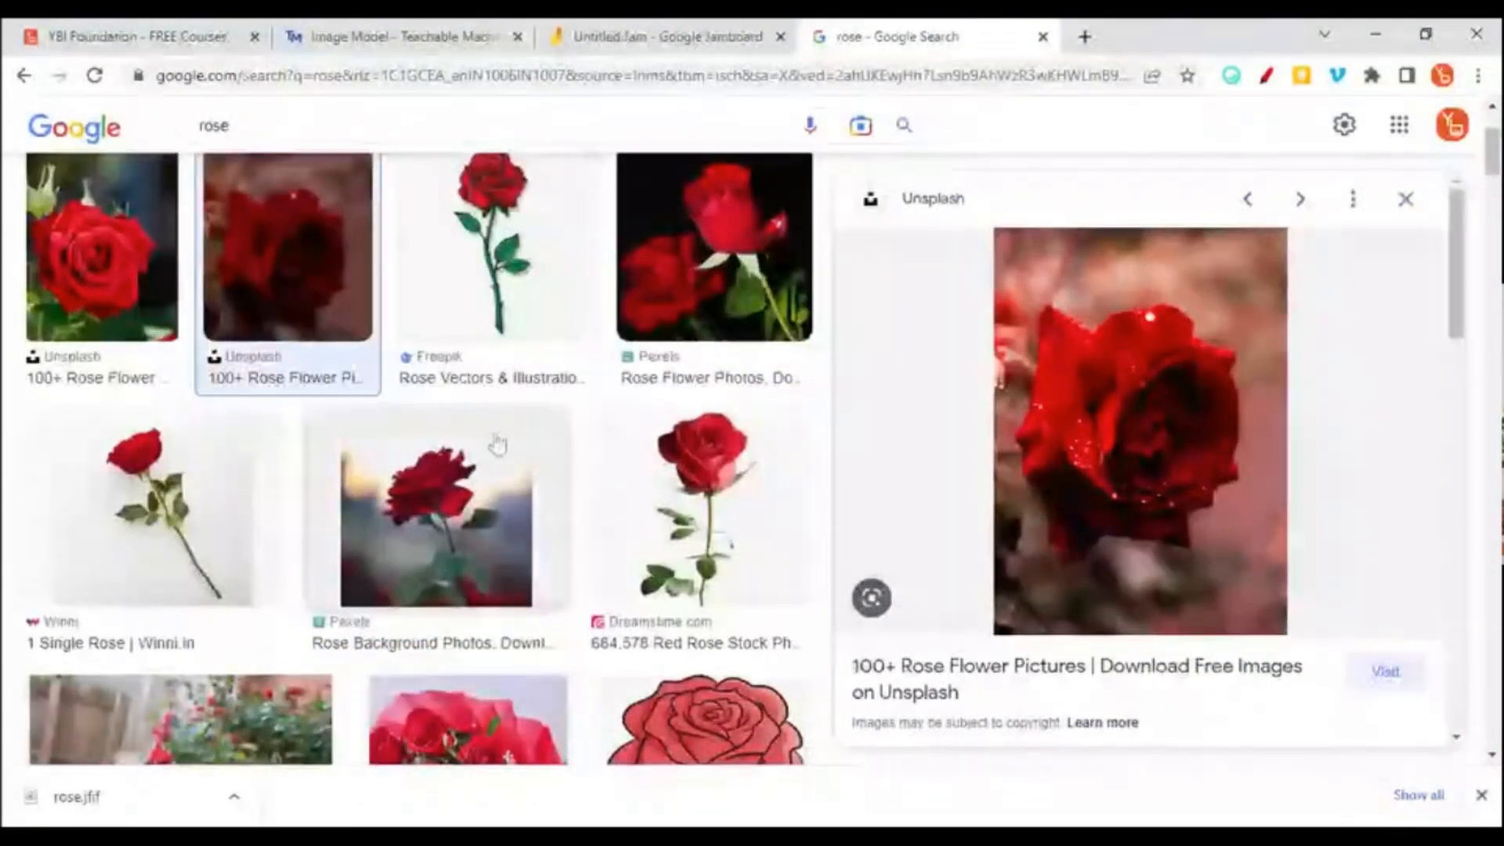
{"action": "scroll", "coordinate": [497, 444], "scroll_direction": "up", "scroll_amount": 3}
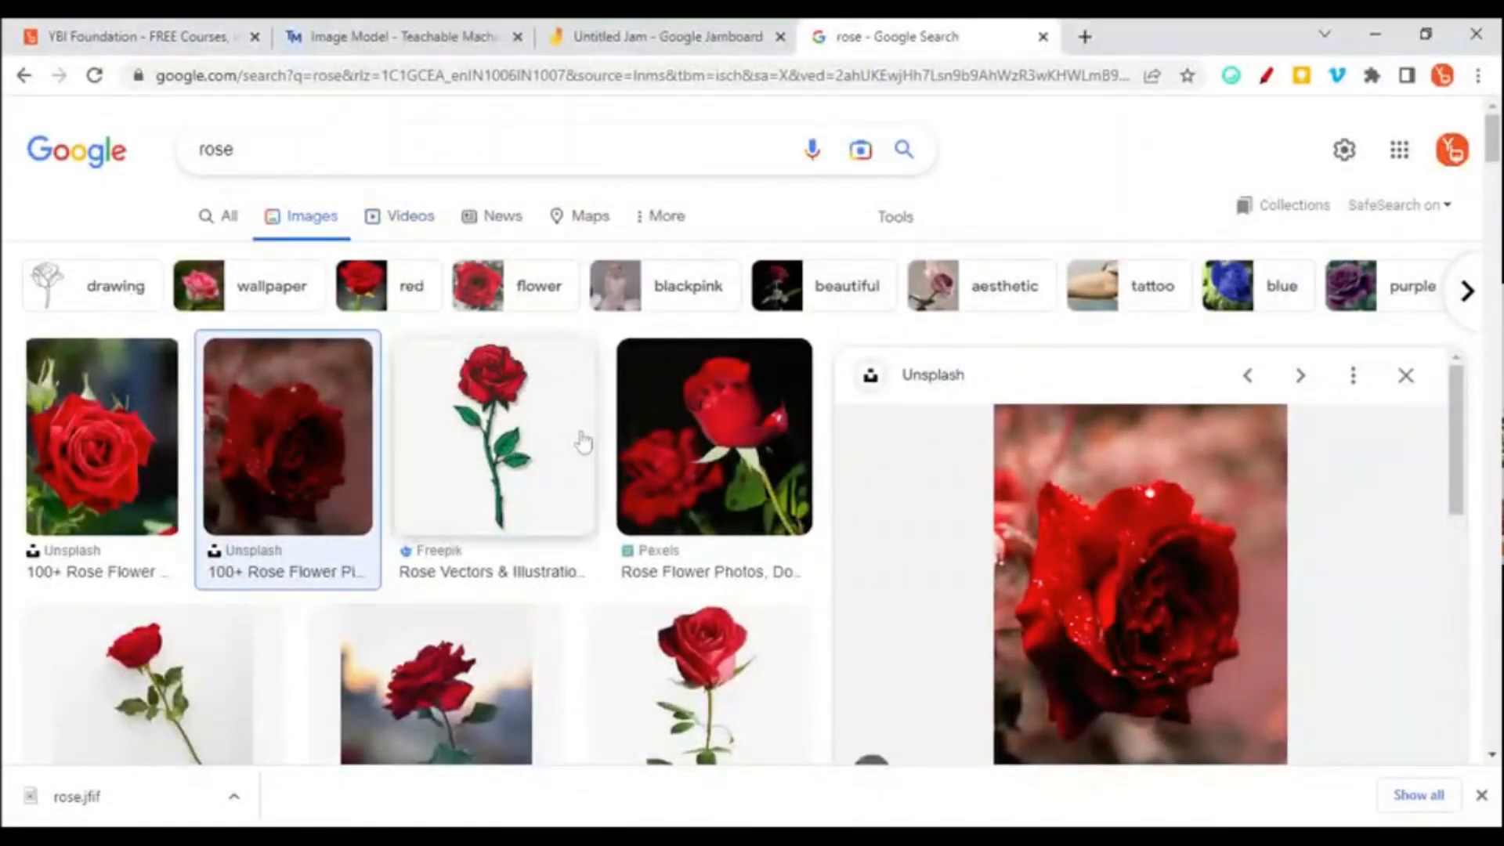
{"action": "scroll", "coordinate": [580, 440], "scroll_direction": "down", "scroll_amount": 10}
{"action": "scroll", "coordinate": [604, 517], "scroll_direction": "down", "scroll_amount": 5}
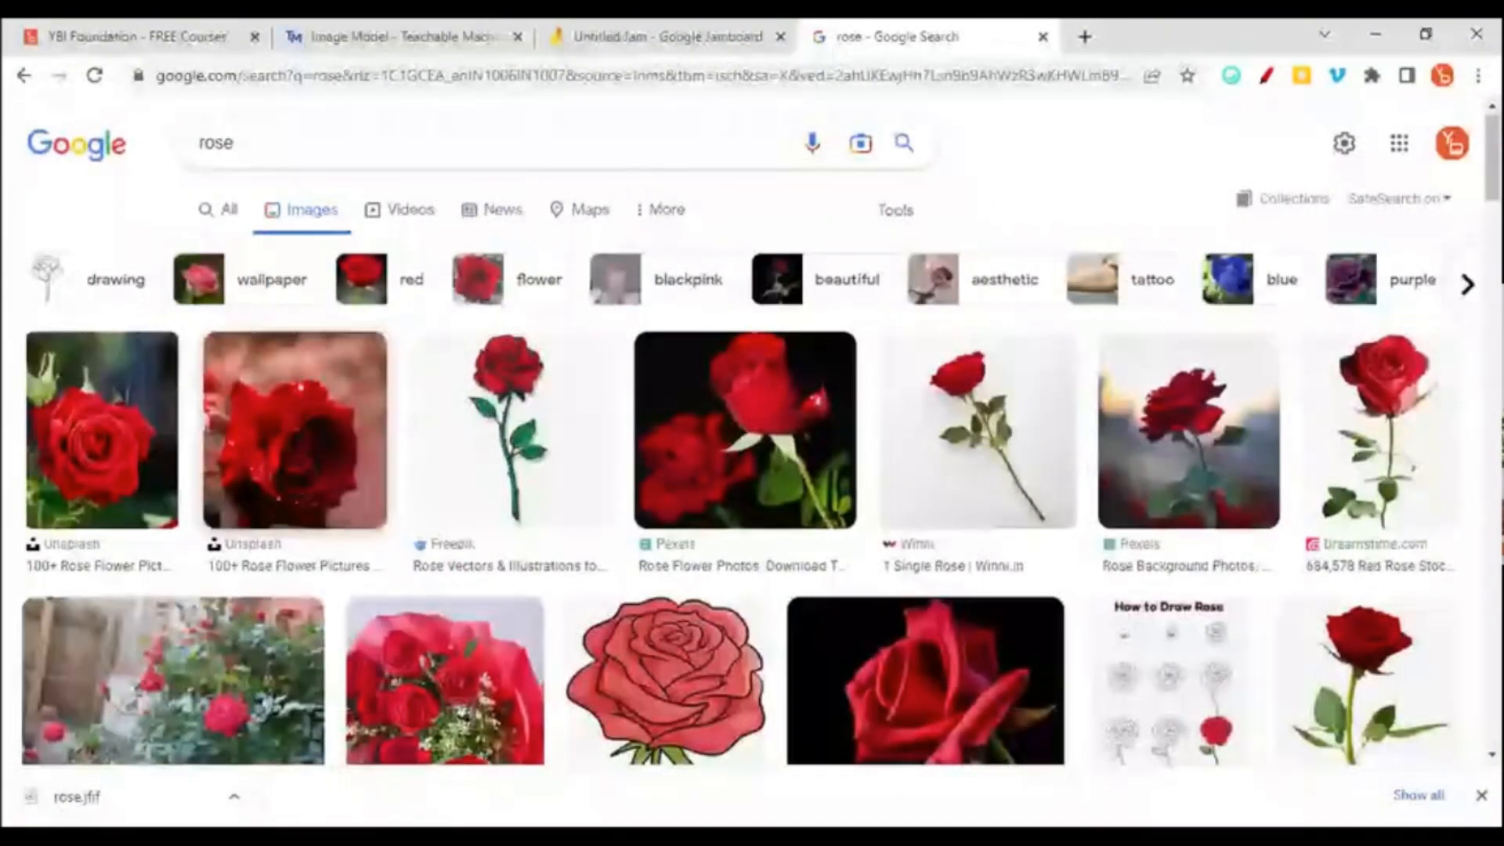
{"action": "left_click", "coordinate": [238, 142]}
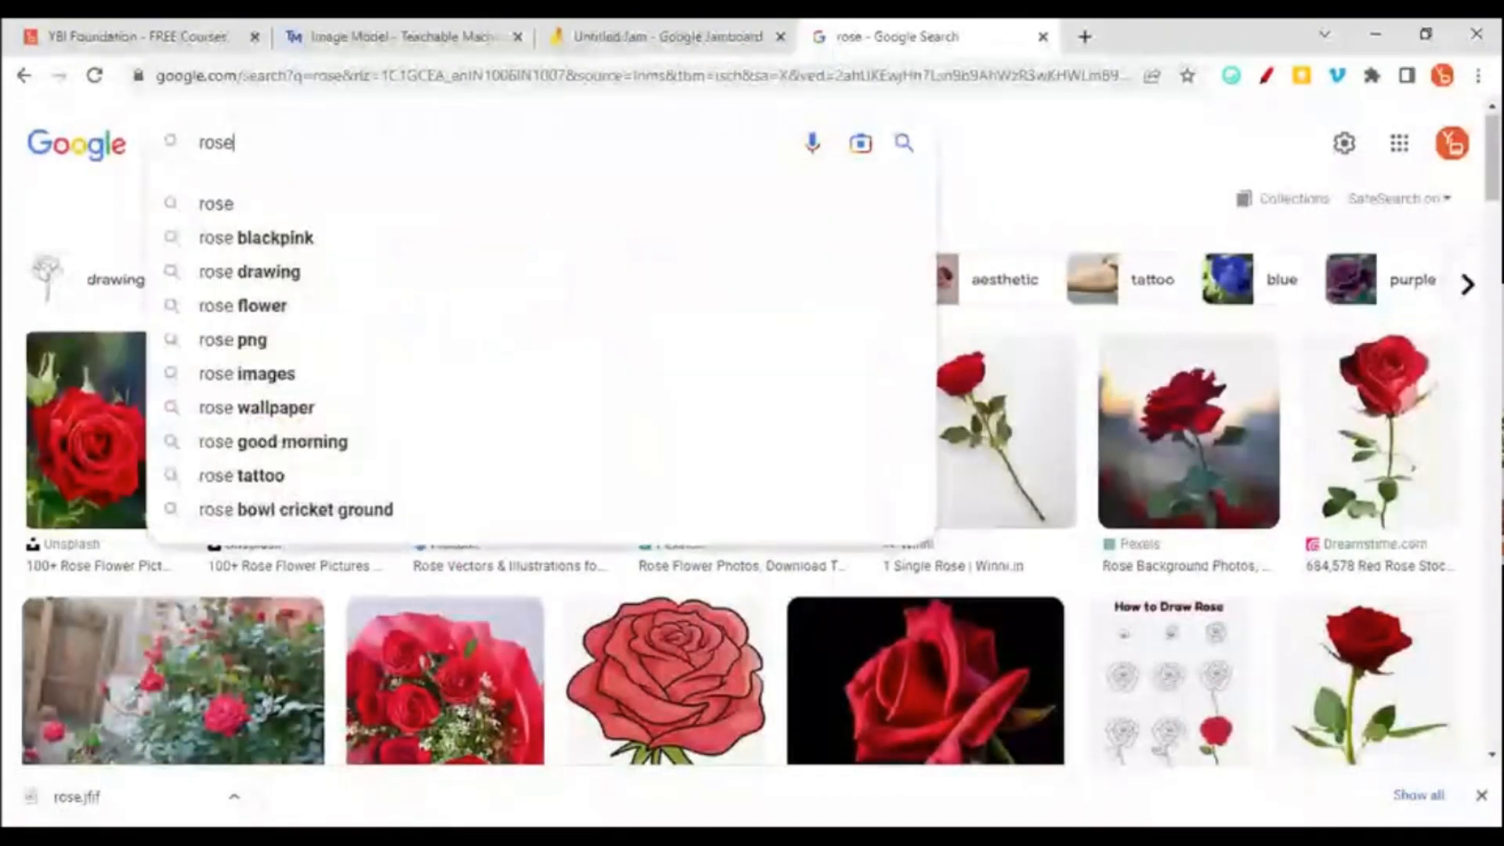
{"action": "type", "text": "in "}
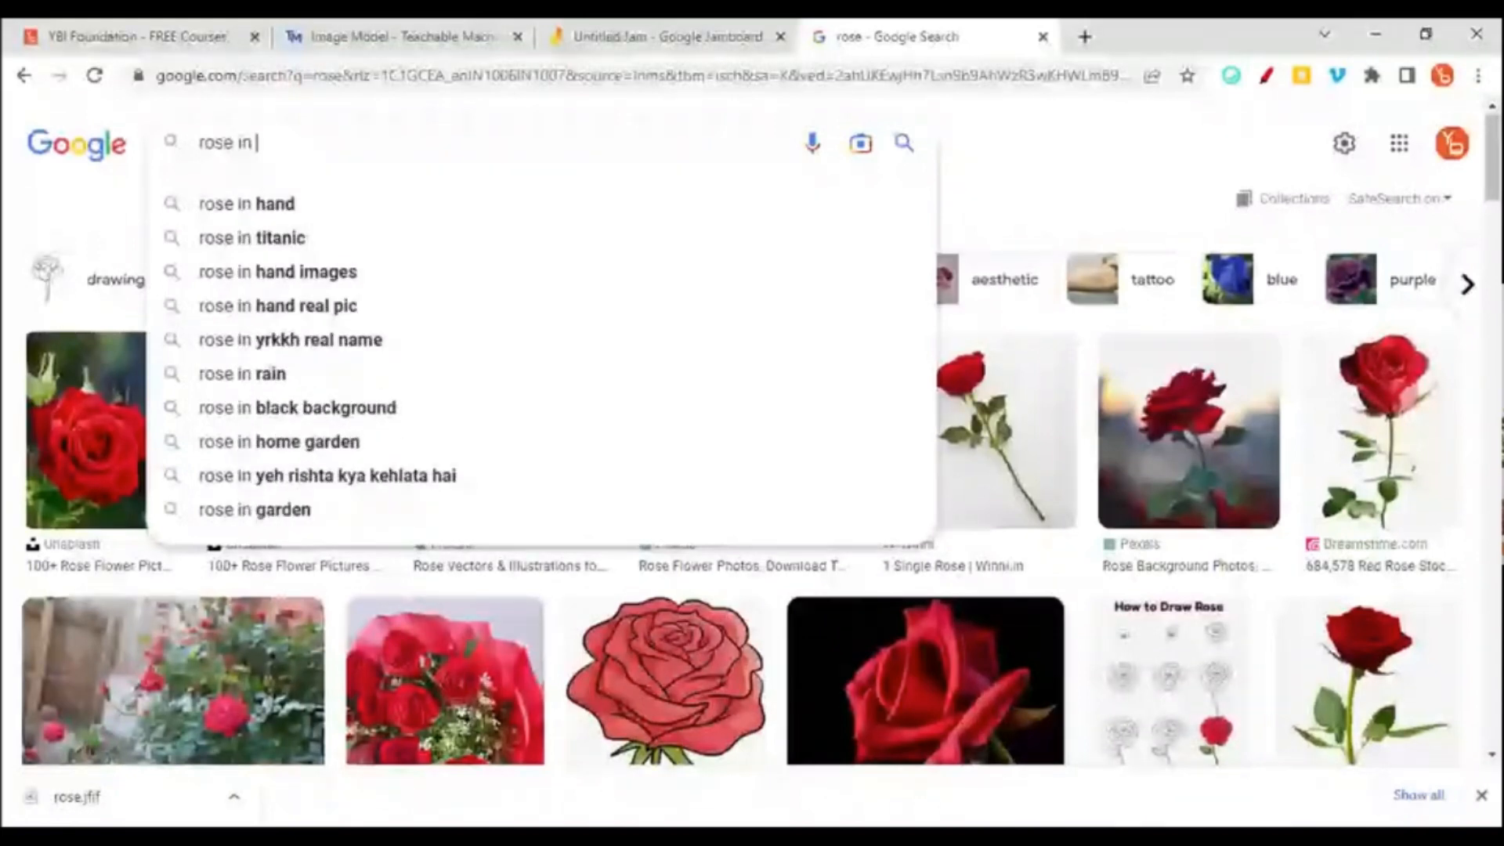
{"action": "type", "text": "black"}
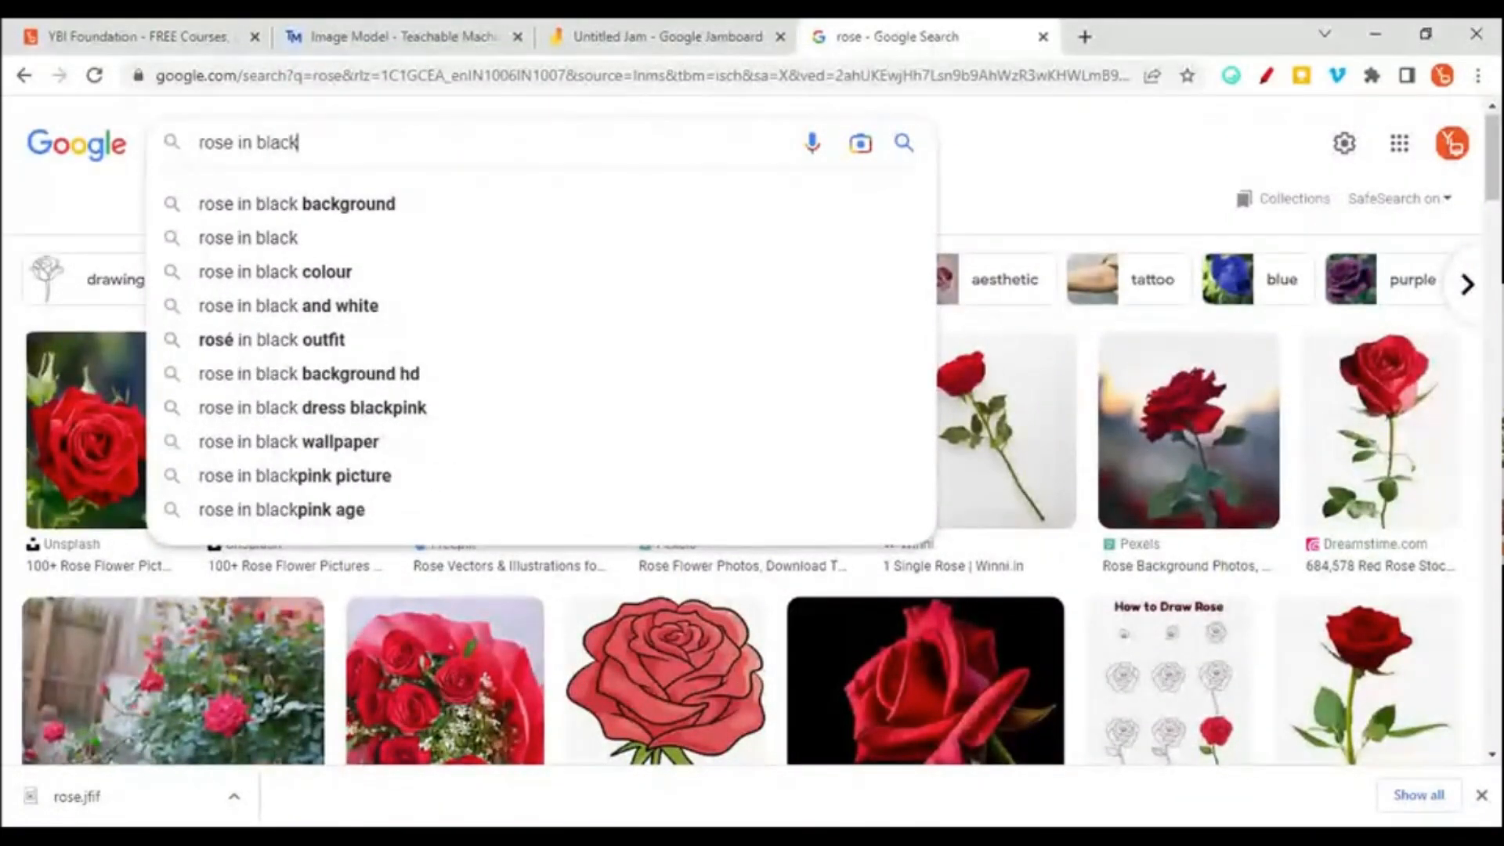
{"action": "key", "text": "Return"}
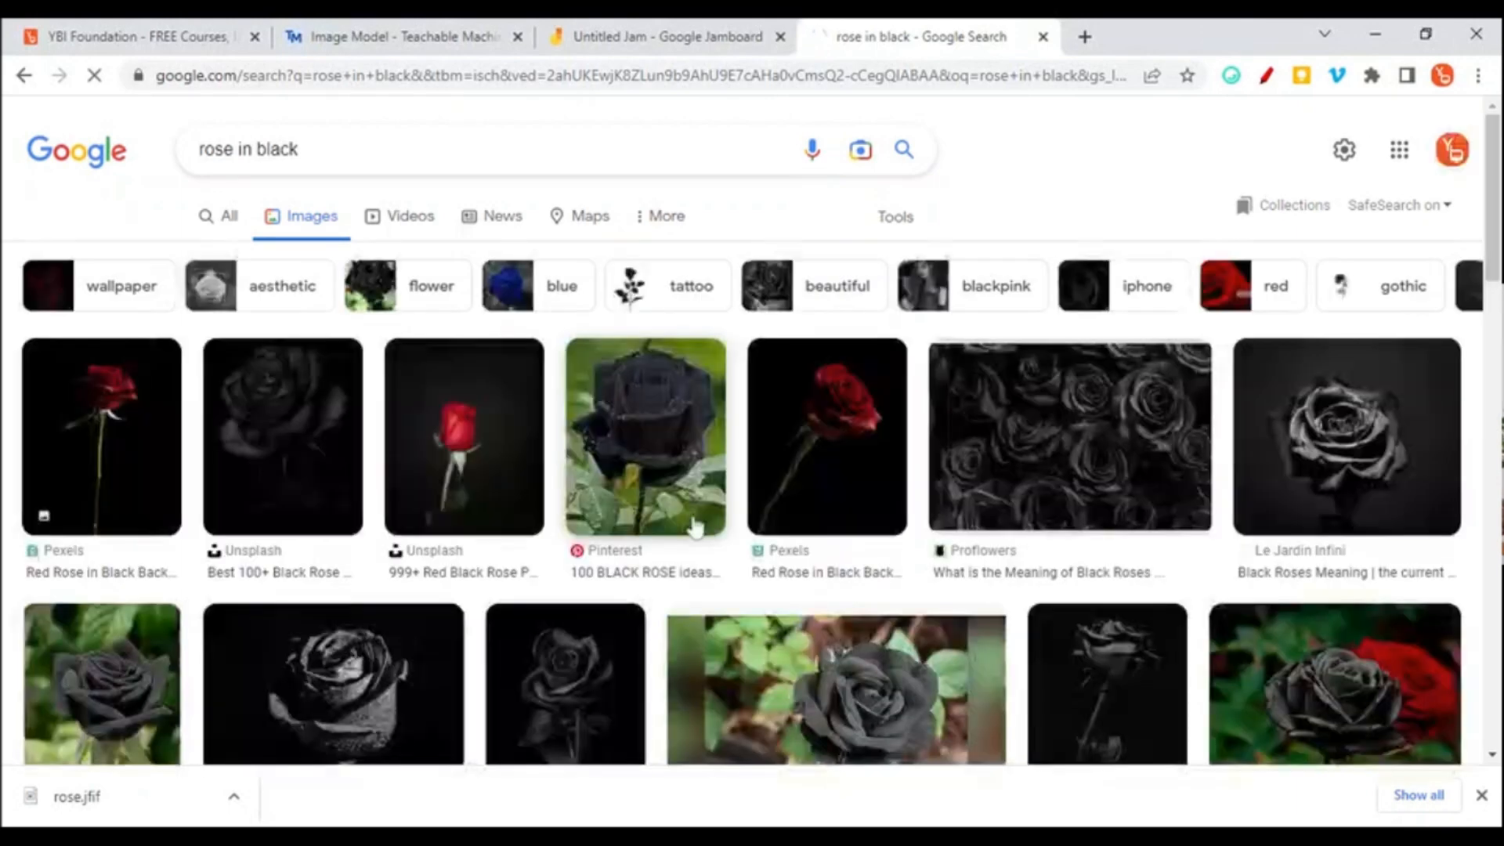
- Look through the black rose results and open the PlantsMarket image "Black Rose Grafted Plant" in the preview
{"action": "scroll", "coordinate": [682, 497], "scroll_direction": "down", "scroll_amount": 1}
{"action": "scroll", "coordinate": [692, 528], "scroll_direction": "down", "scroll_amount": 6}
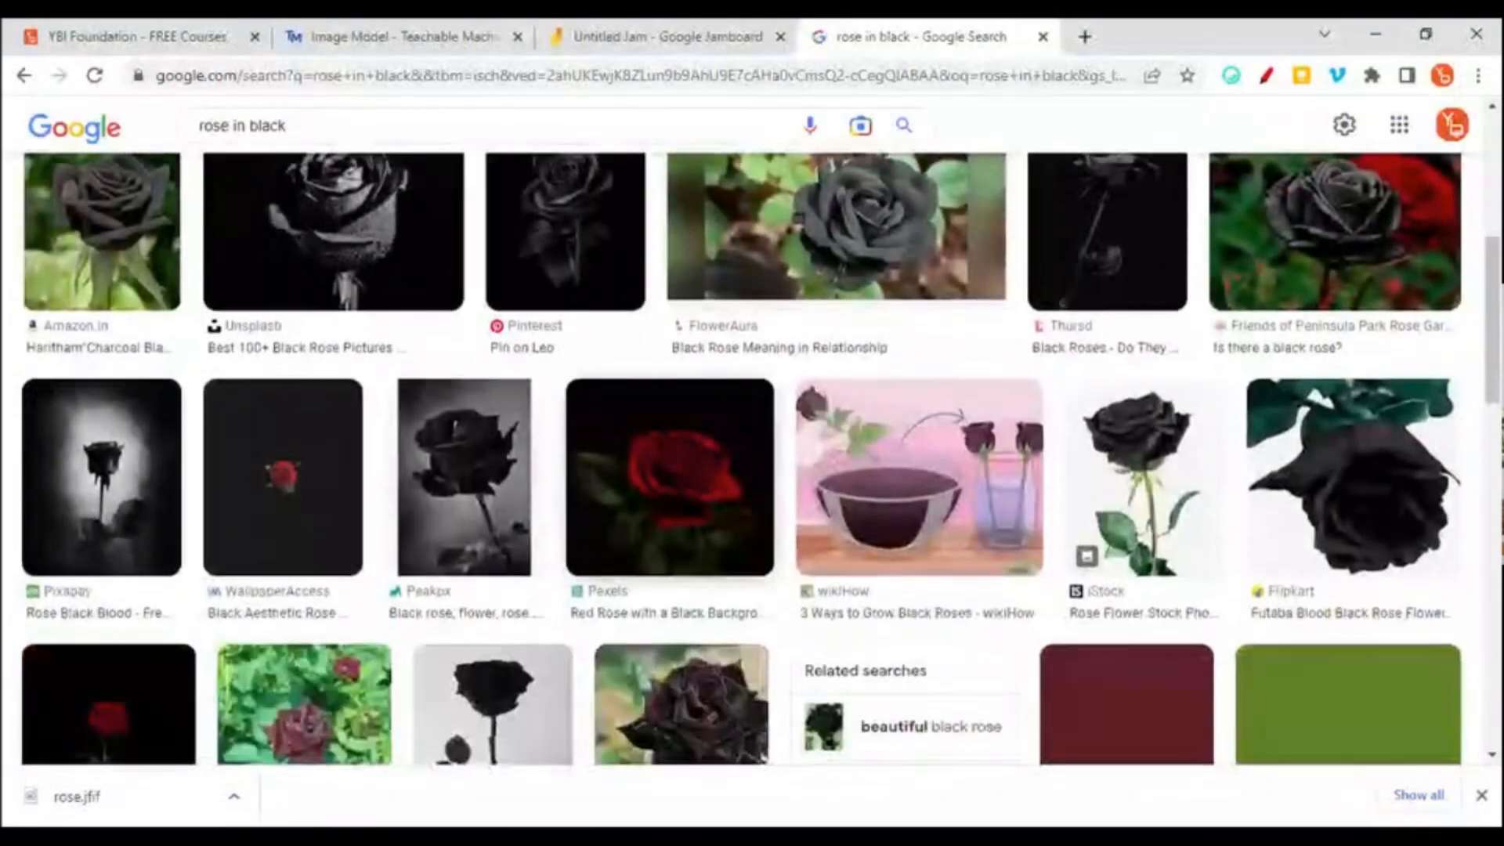
{"action": "scroll", "coordinate": [741, 458], "scroll_direction": "down", "scroll_amount": 1}
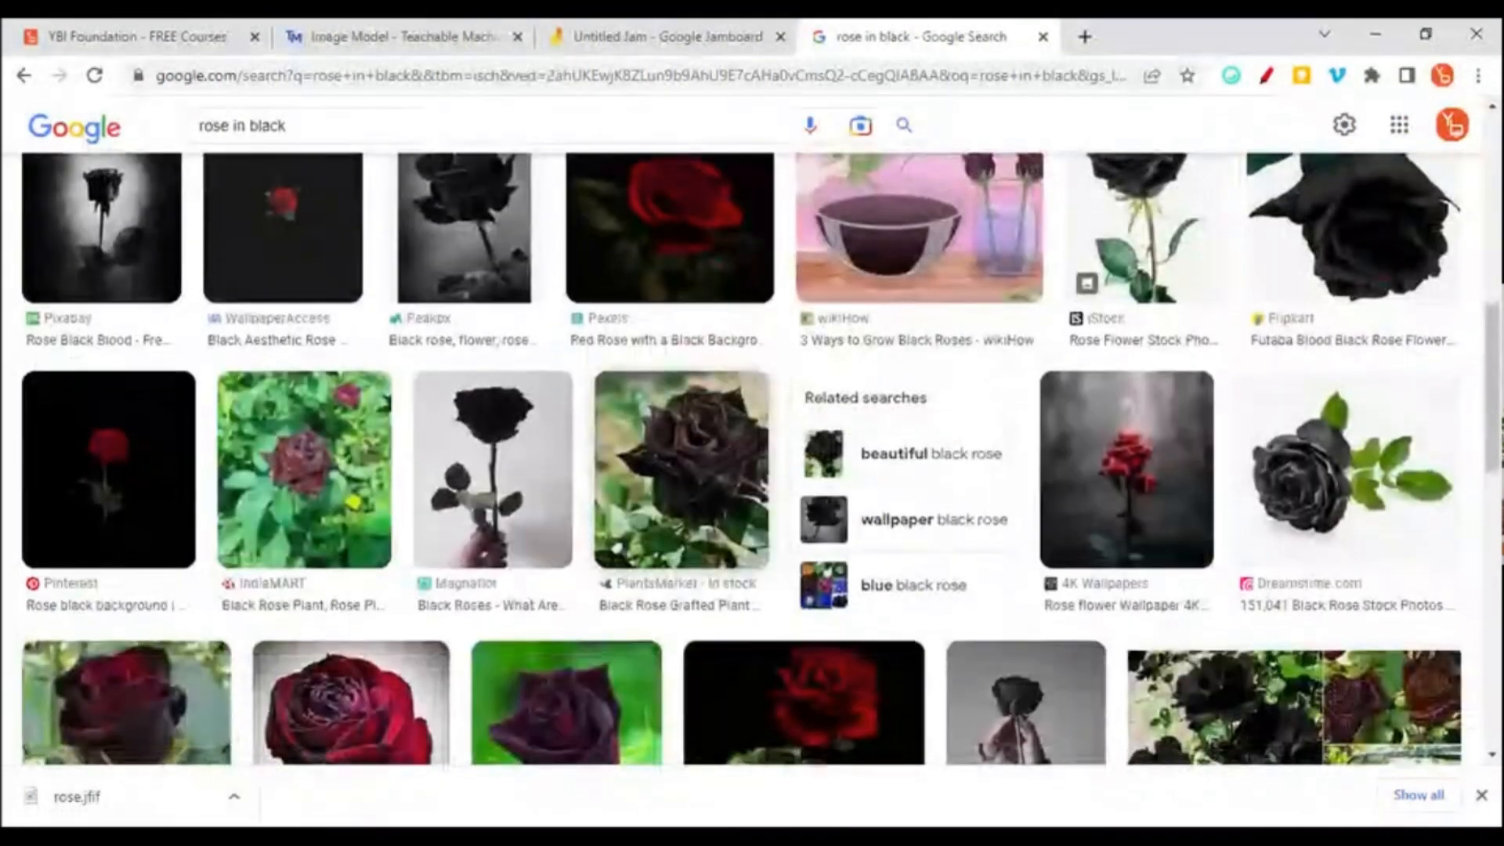
{"action": "left_click", "coordinate": [683, 474]}
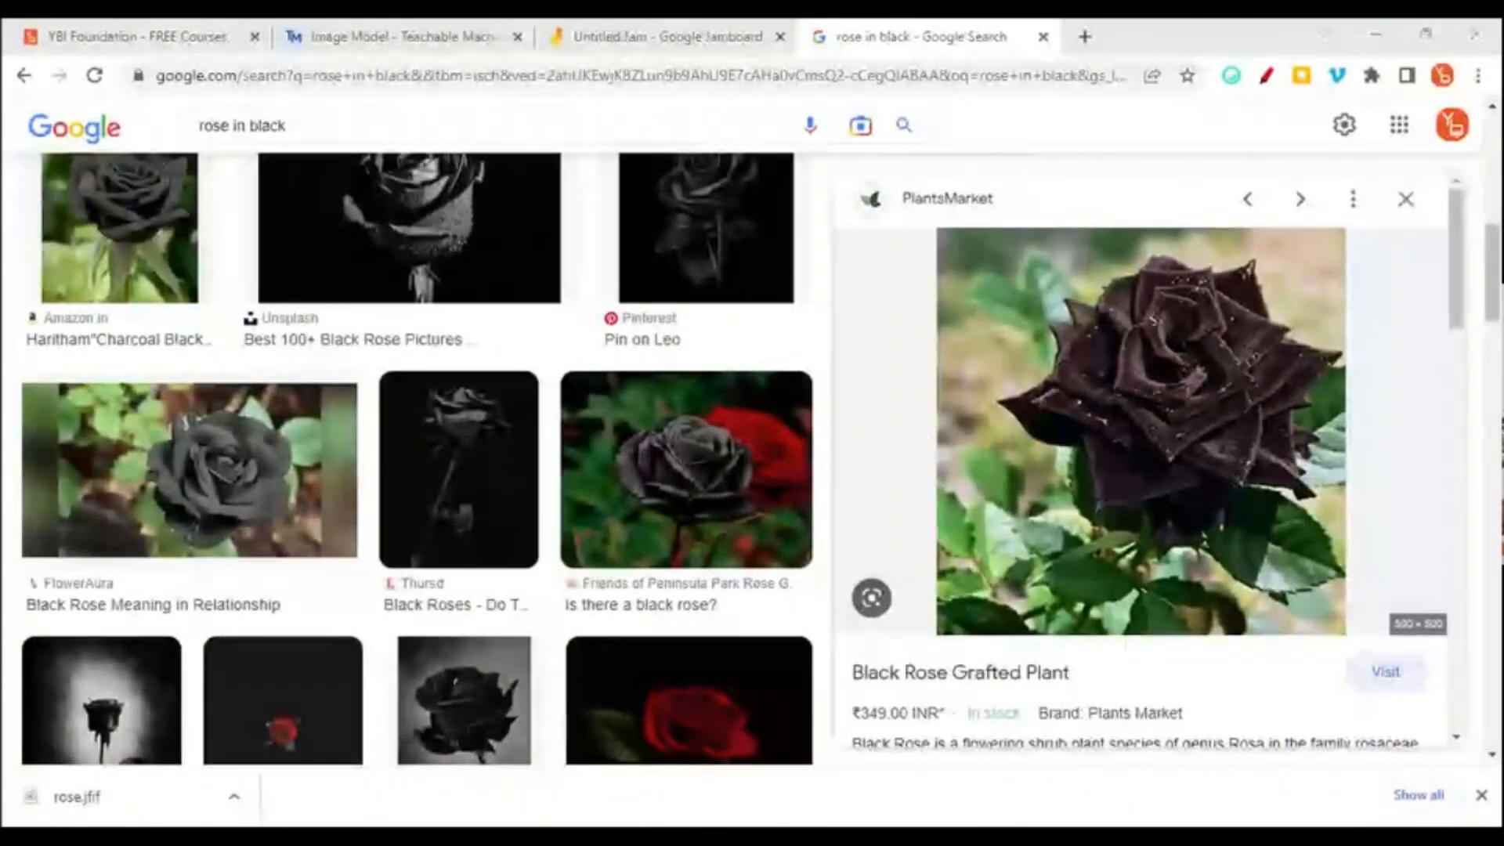
- Find the Peakpx image "Black Rose, beauty natural" among the black rose results and save it as black rose.jfif
{"action": "scroll", "coordinate": [532, 584], "scroll_direction": "down", "scroll_amount": 10}
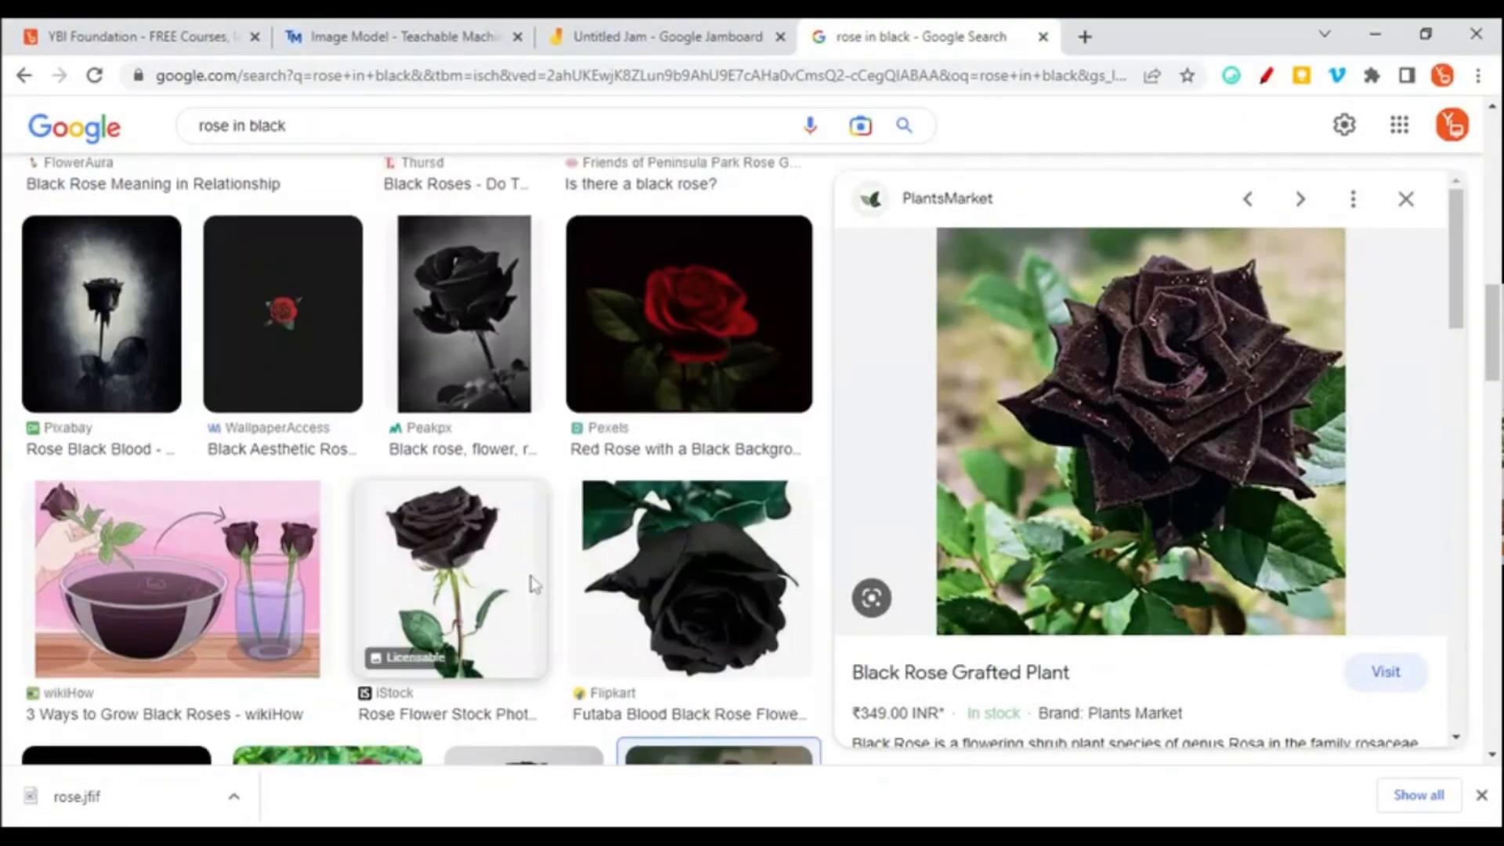
{"action": "scroll", "coordinate": [533, 584], "scroll_direction": "down", "scroll_amount": 9}
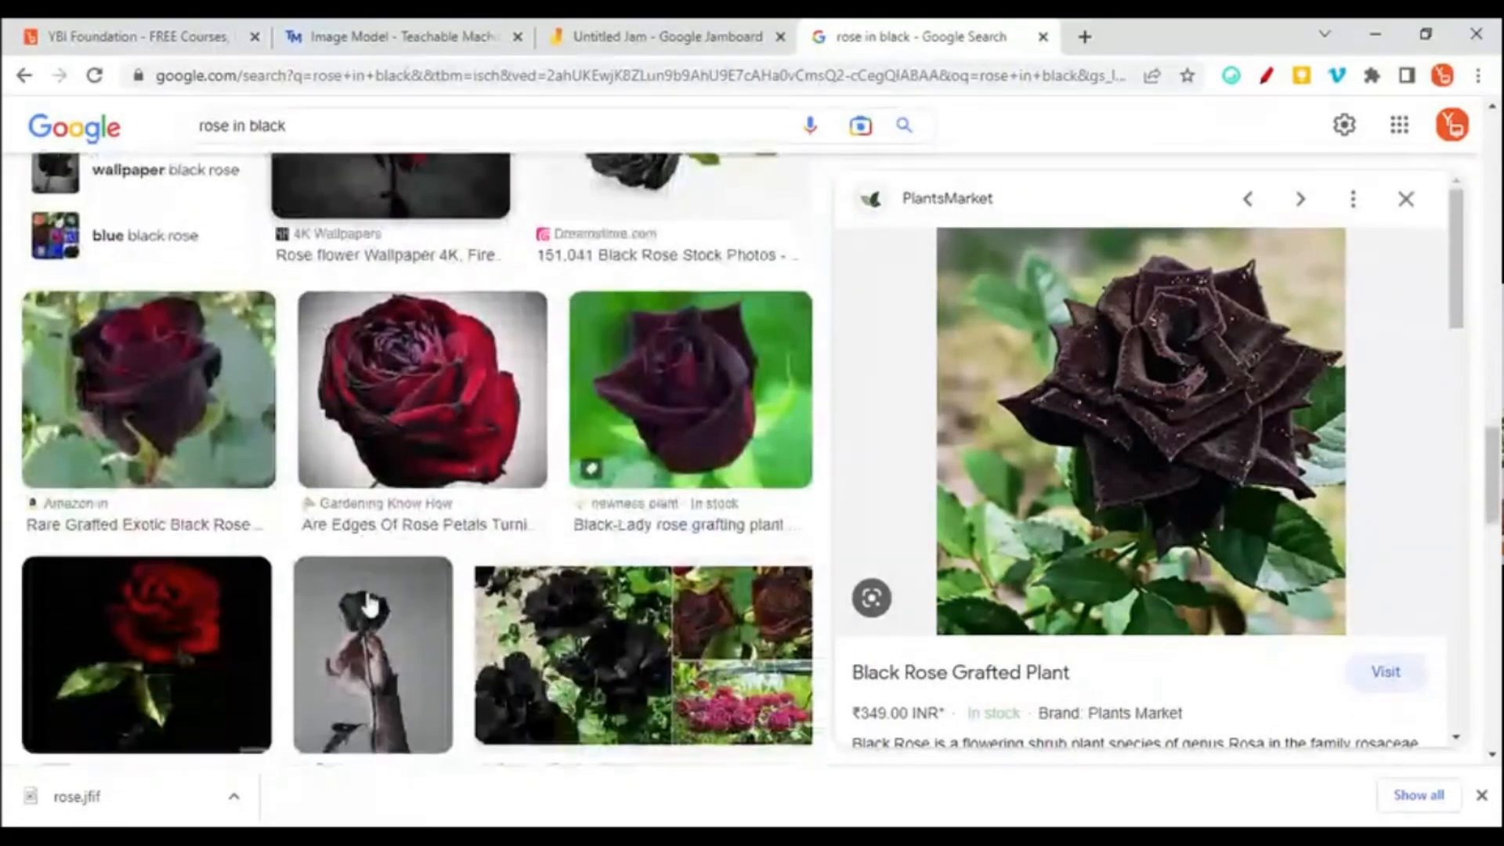
{"action": "scroll", "coordinate": [369, 603], "scroll_direction": "down", "scroll_amount": 2}
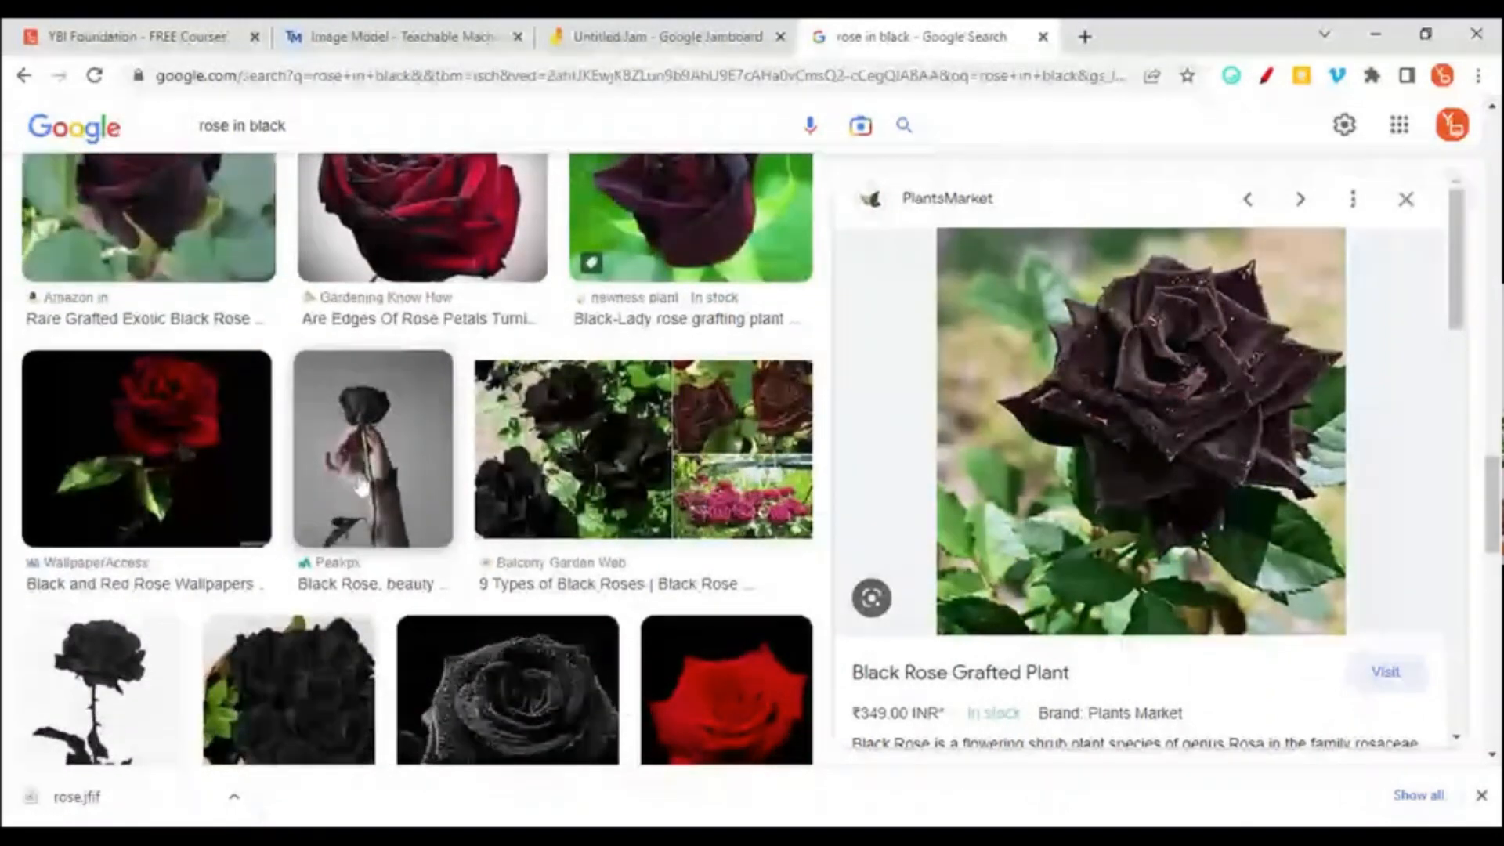
{"action": "left_click", "coordinate": [386, 447]}
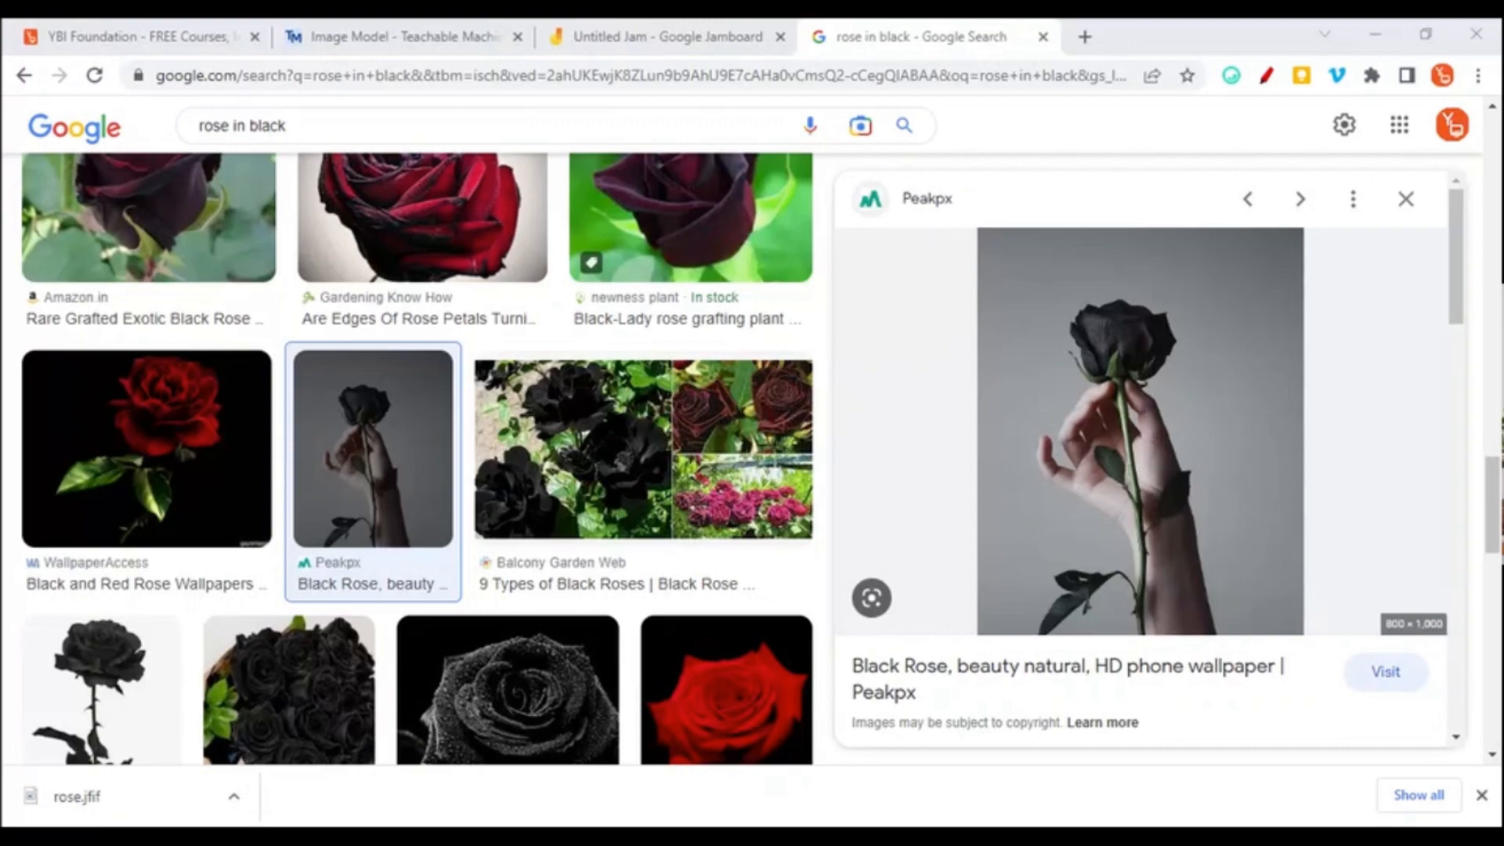
{"action": "key", "text": "Return"}
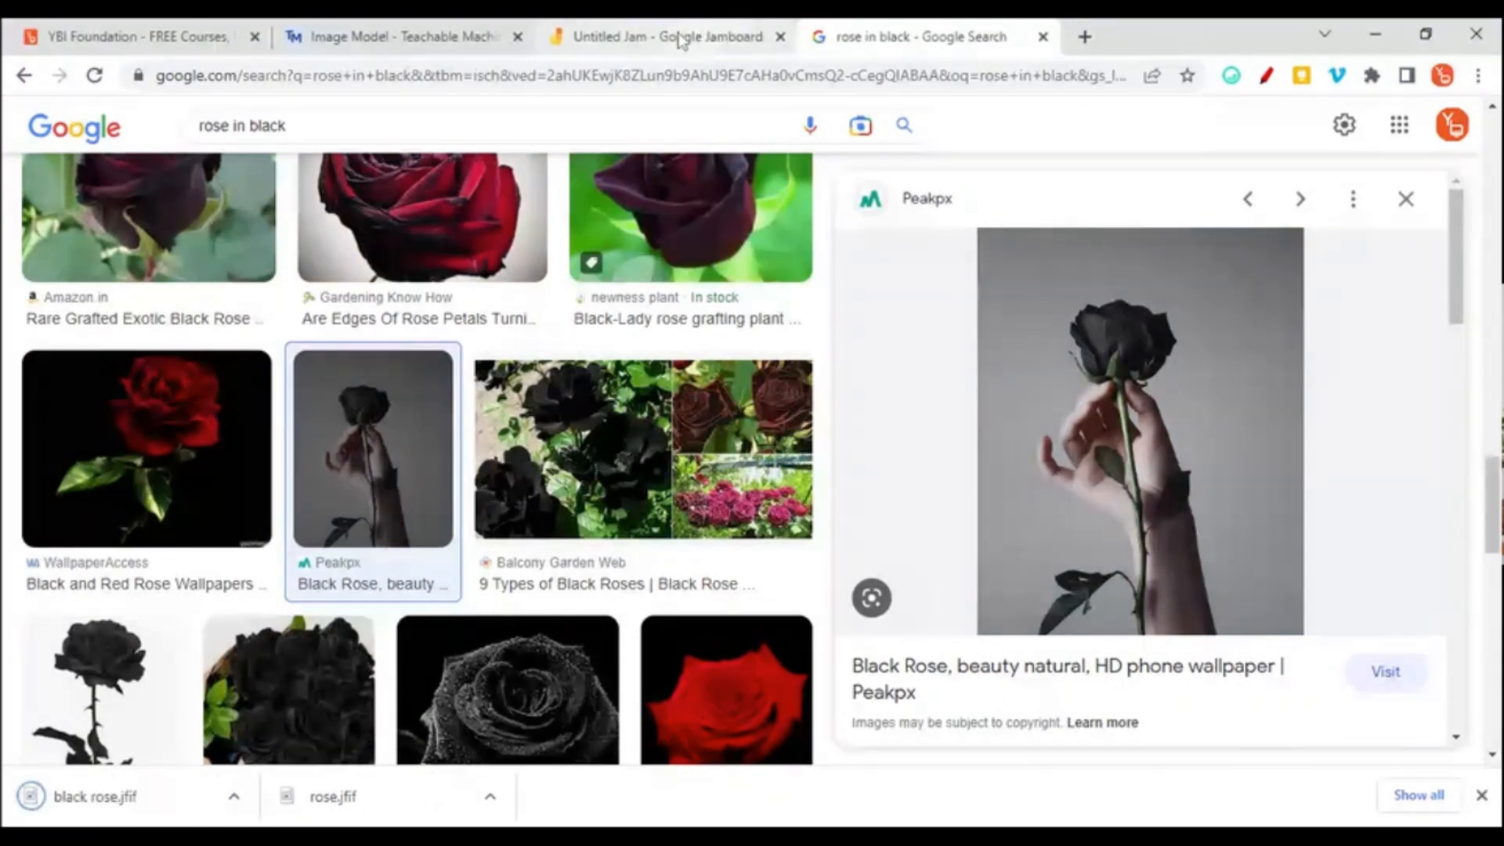
- Switch to Teachable Machine, load black rose.jfif as the preview input, and check the class outputs
{"action": "left_click", "coordinate": [444, 37]}
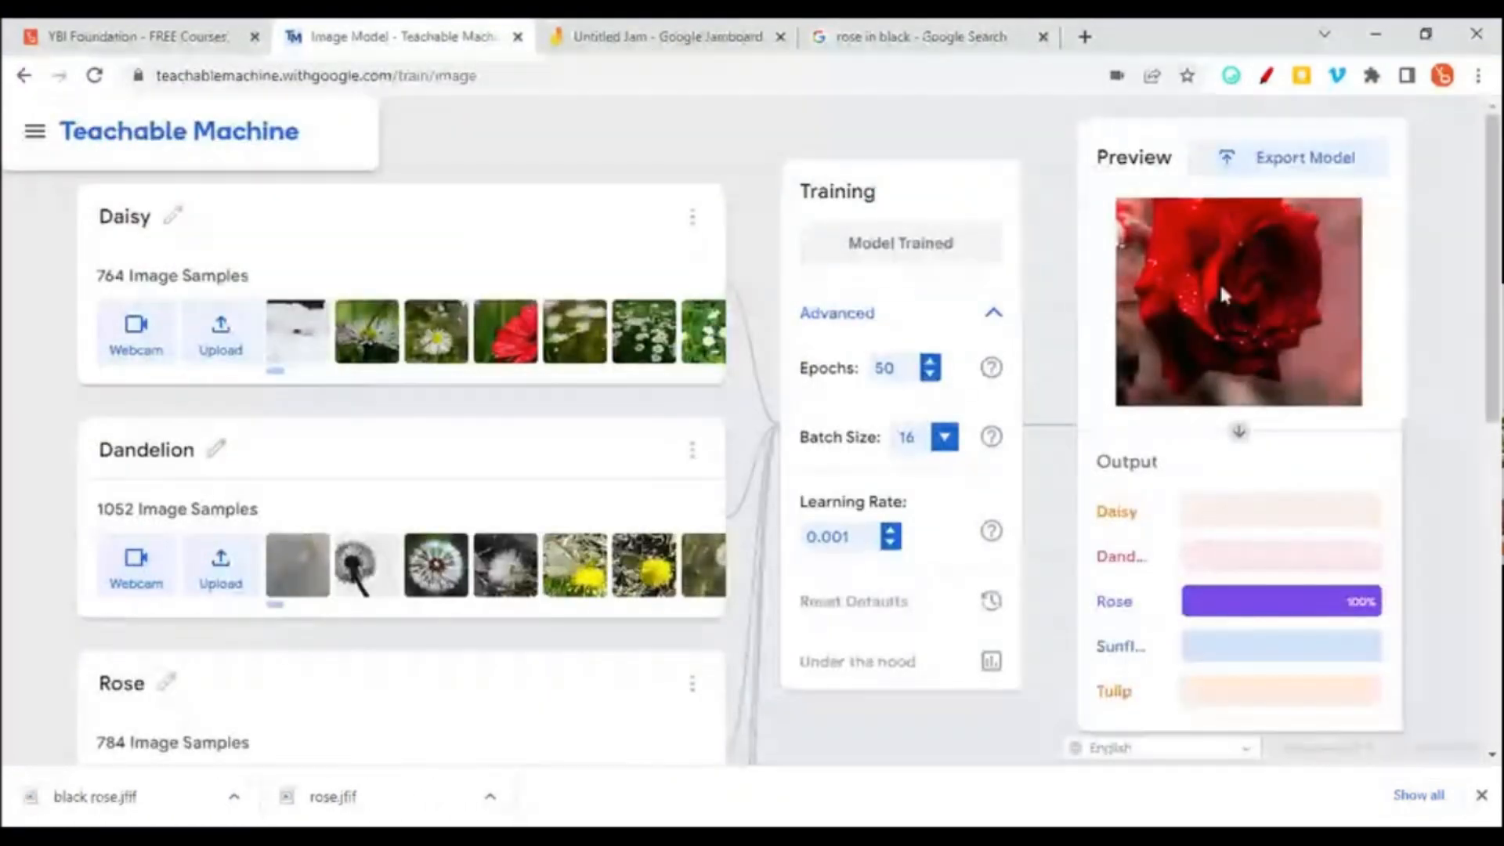
{"action": "scroll", "coordinate": [1224, 294], "scroll_direction": "up", "scroll_amount": 4}
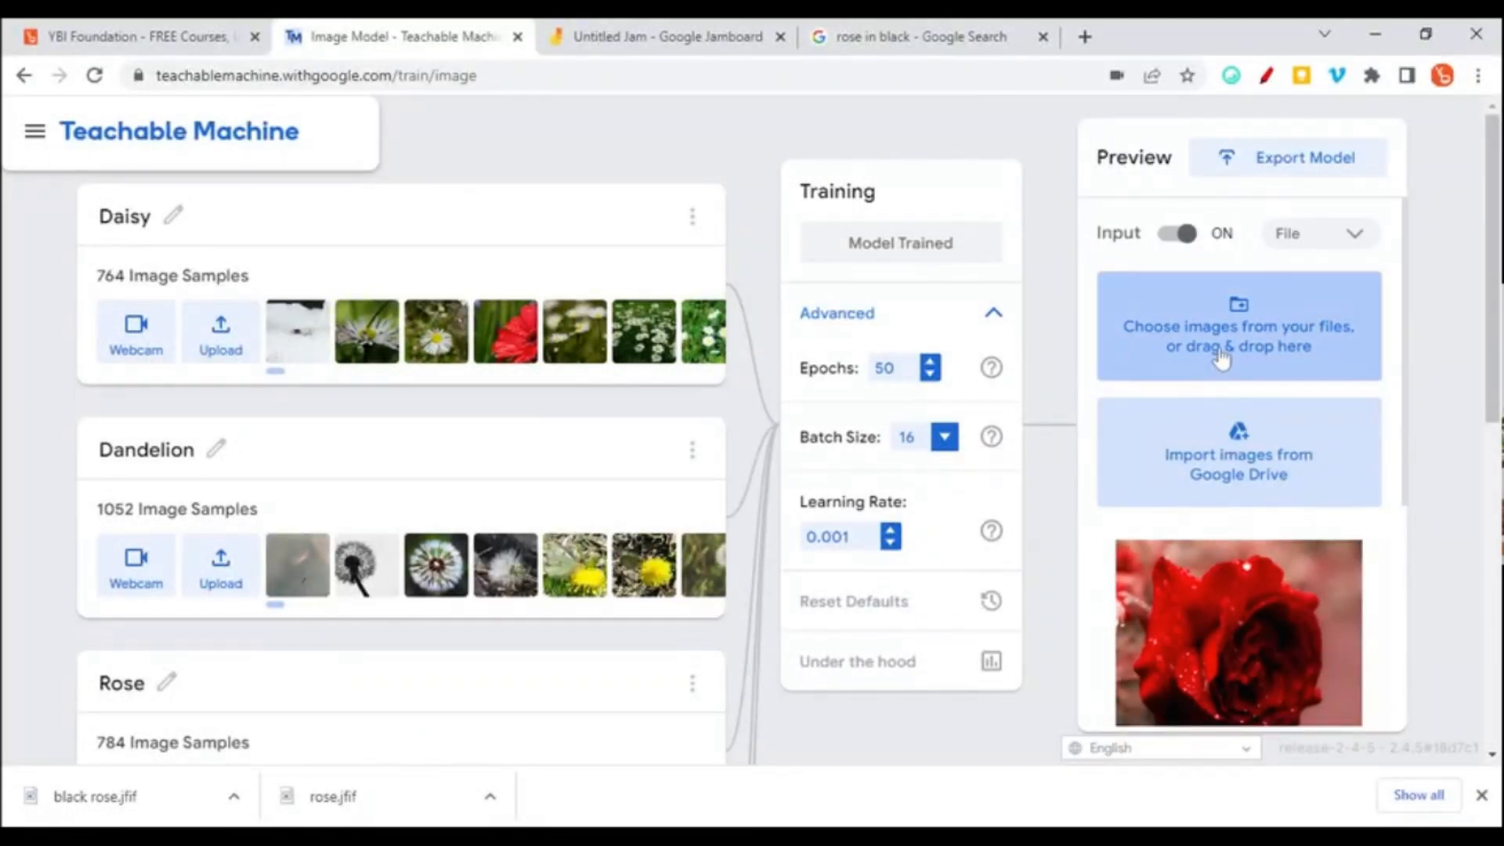
{"action": "left_click", "coordinate": [1222, 357]}
{"action": "key", "text": "Return"}
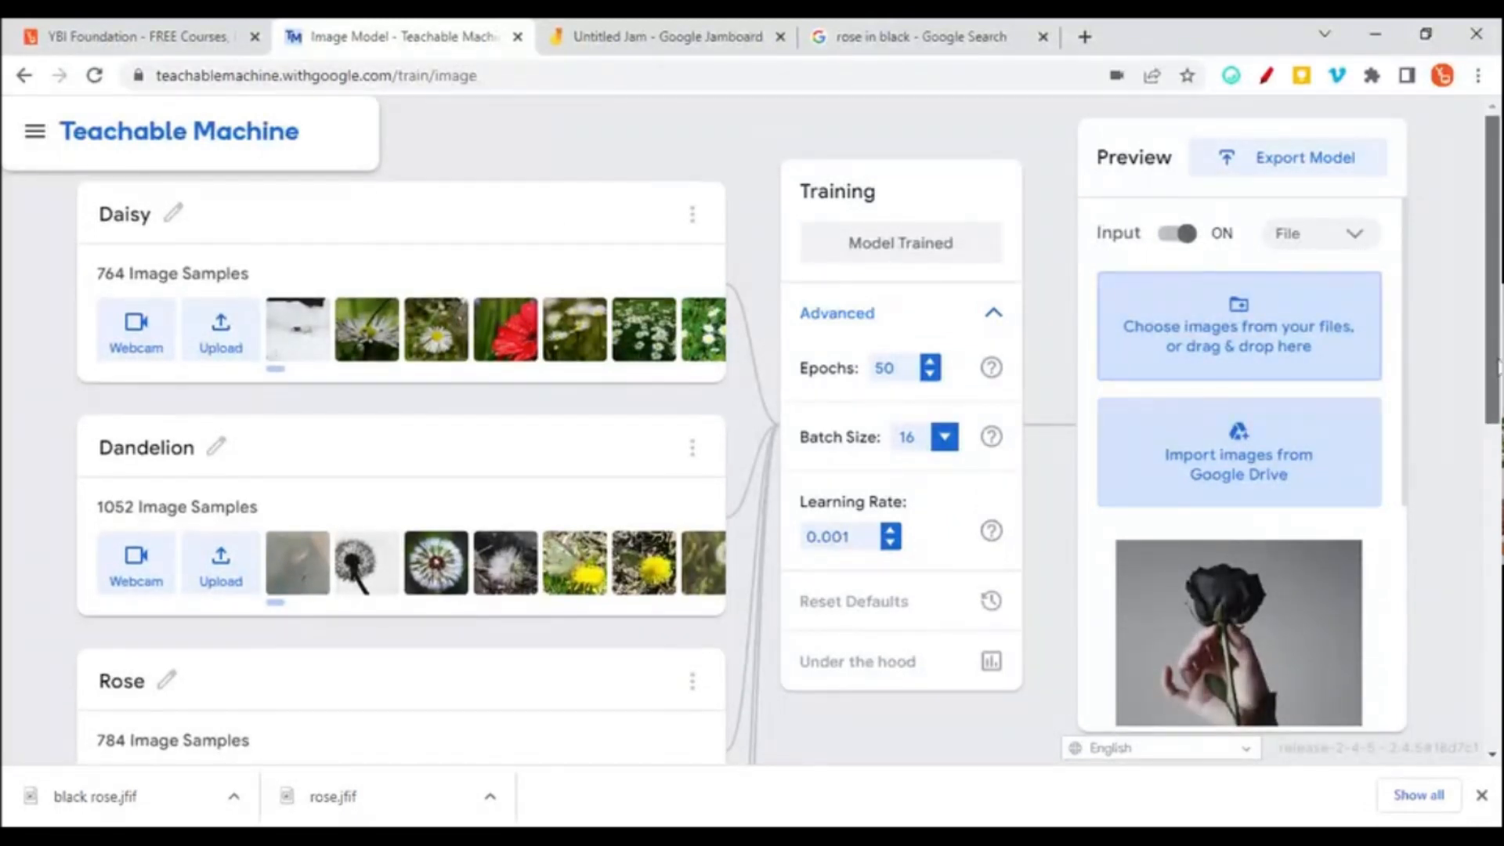
{"action": "scroll", "coordinate": [1446, 540], "scroll_direction": "down", "scroll_amount": 3}
{"action": "scroll", "coordinate": [1443, 554], "scroll_direction": "down", "scroll_amount": 6}
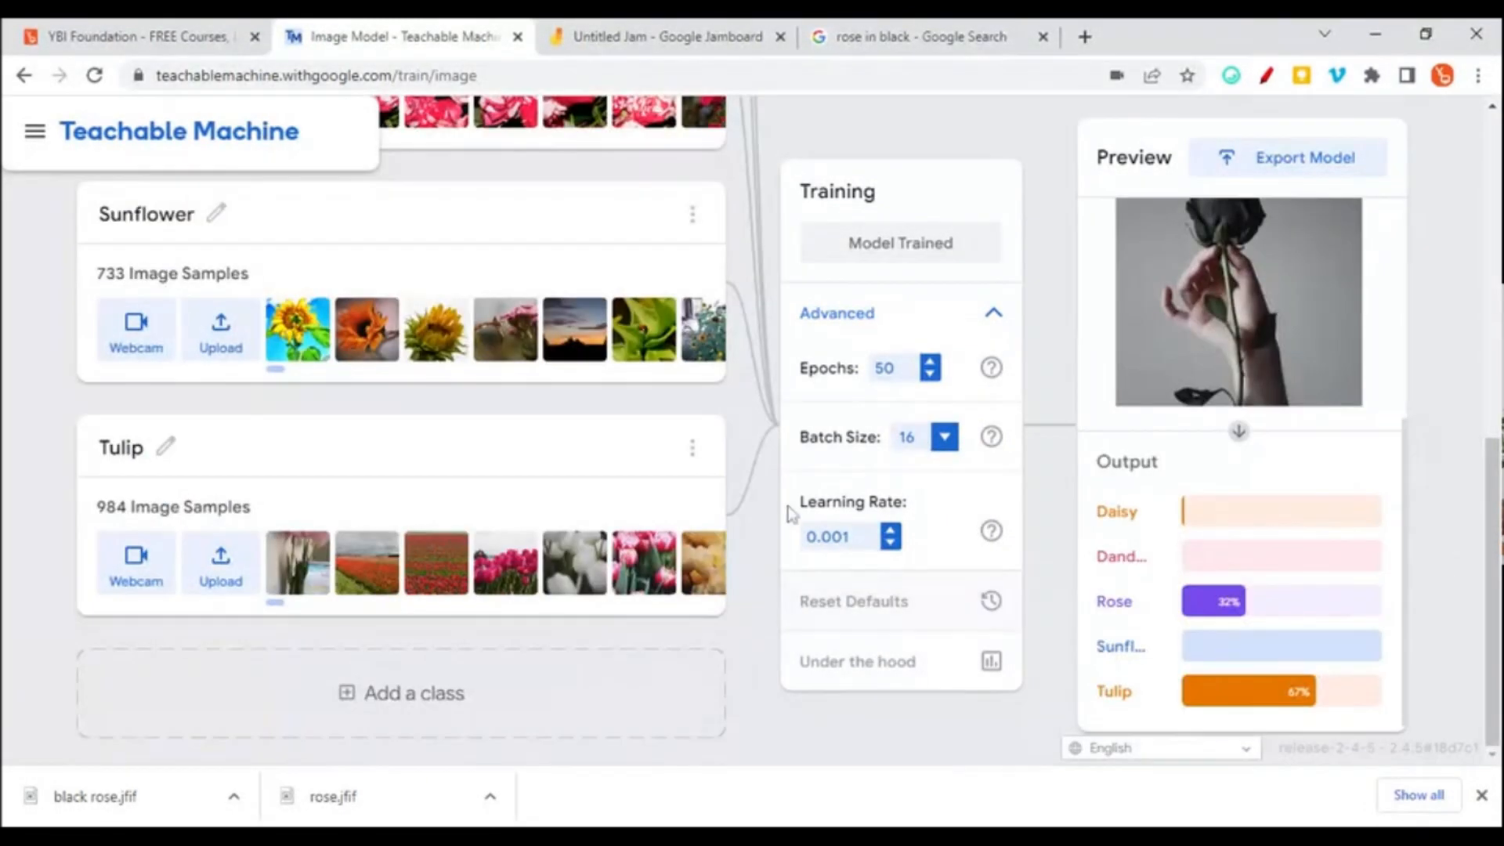
- Underline the black rose in the preview, write "Input" over the picture, and move the drawing palette off the preview
{"action": "left_click", "coordinate": [1267, 75]}
{"action": "left_click_drag", "start_coordinate": [1169, 260], "coordinate": [1288, 254]}
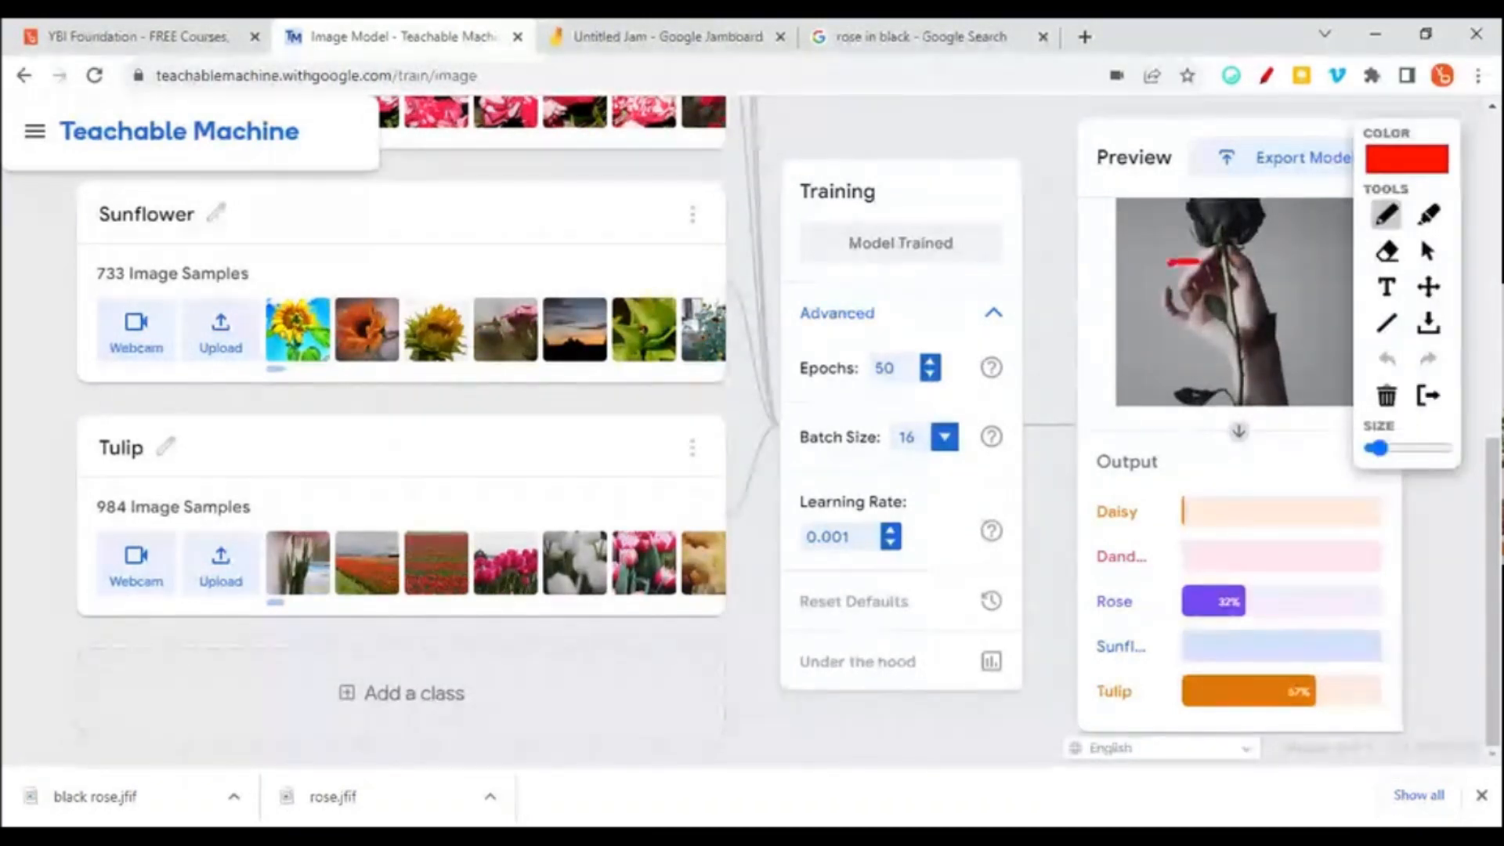
{"action": "left_click_drag", "start_coordinate": [1163, 282], "coordinate": [1305, 269]}
{"action": "mouse_move", "coordinate": [1079, 354]}
{"action": "left_mouse_down"}
{"action": "mouse_move", "coordinate": [1158, 345]}
{"action": "mouse_move", "coordinate": [1187, 313]}
{"action": "mouse_move", "coordinate": [1140, 370]}
{"action": "left_mouse_up"}
{"action": "left_click_drag", "start_coordinate": [1197, 329], "coordinate": [1192, 401]}
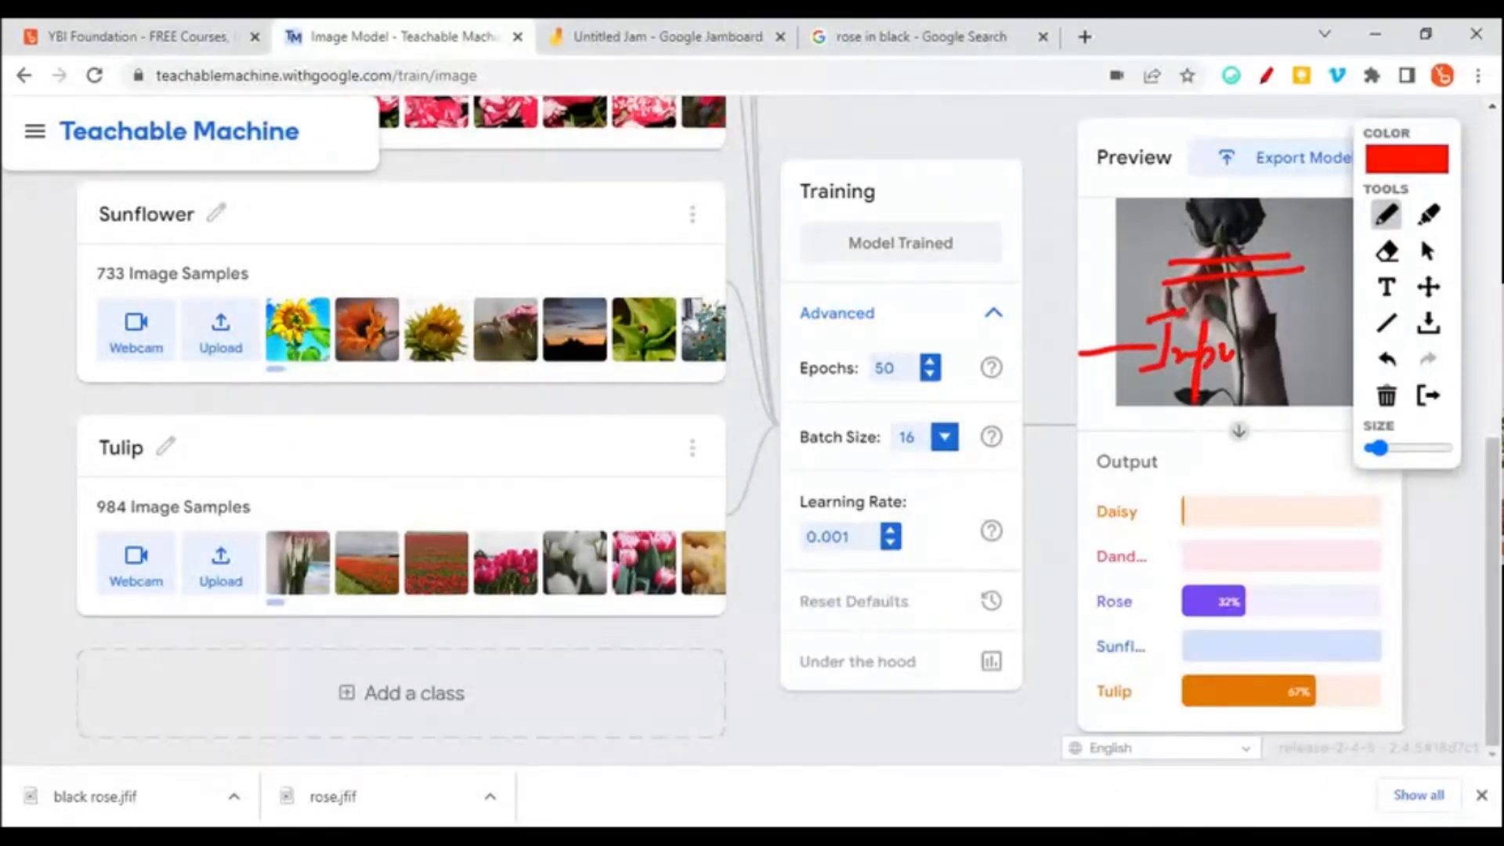
{"action": "left_click_drag", "start_coordinate": [1234, 348], "coordinate": [1258, 359]}
{"action": "left_click_drag", "start_coordinate": [1260, 314], "coordinate": [1258, 359]}
{"action": "left_click_drag", "start_coordinate": [1413, 174], "coordinate": [774, 349]}
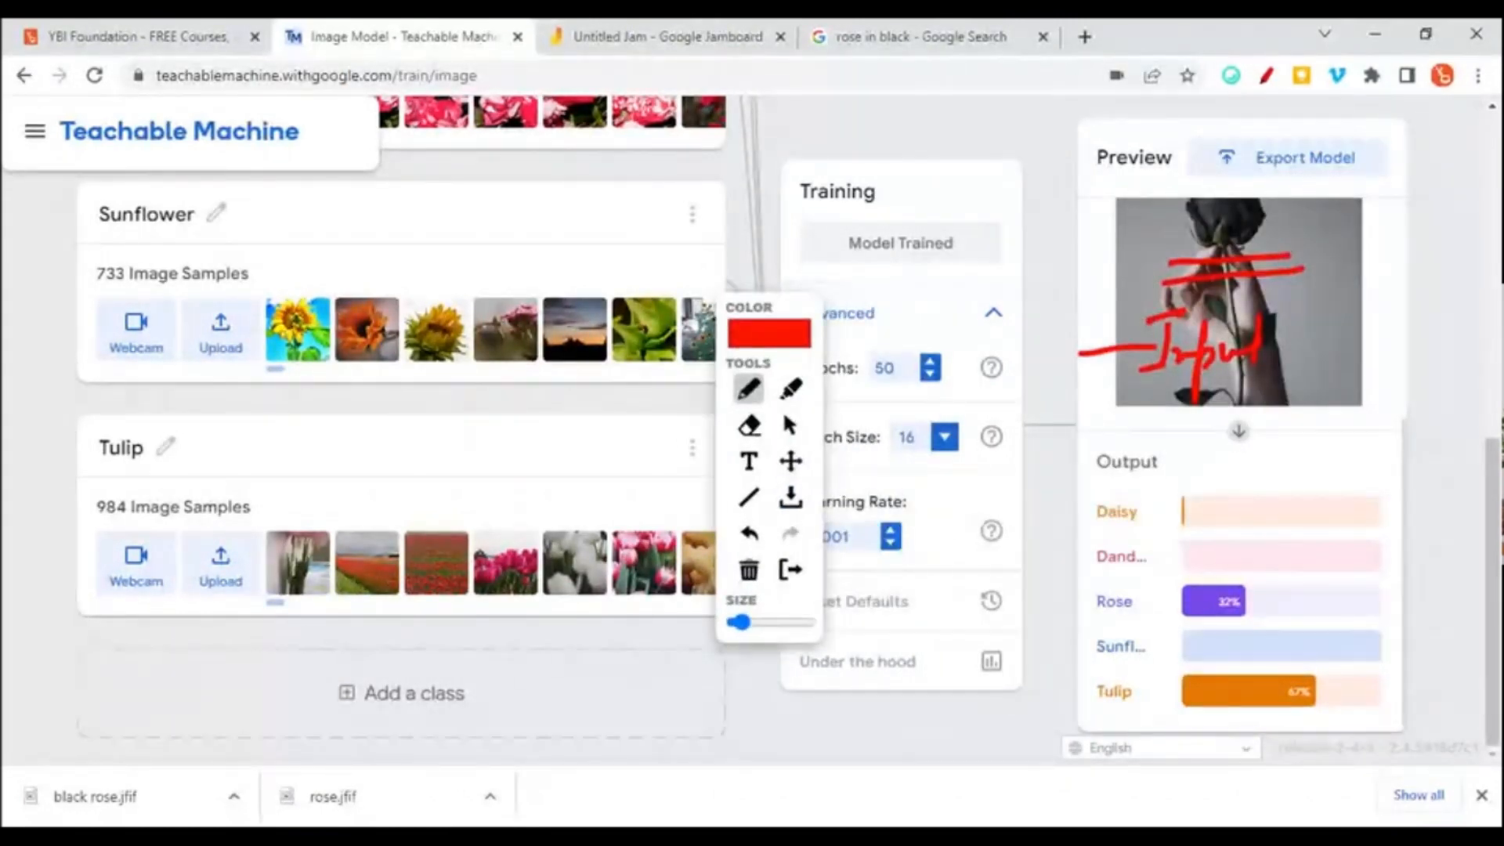
- Draw an arrow on the rose picture, write "67%" beside the Tulip bar, and point arrows at the Rose and Tulip bars
{"action": "left_click_drag", "start_coordinate": [1324, 298], "coordinate": [1273, 368]}
{"action": "mouse_move", "coordinate": [1362, 672]}
{"action": "left_mouse_down"}
{"action": "mouse_move", "coordinate": [1346, 695]}
{"action": "mouse_move", "coordinate": [1385, 680]}
{"action": "mouse_move", "coordinate": [1369, 711]}
{"action": "left_mouse_up"}
{"action": "left_click_drag", "start_coordinate": [1396, 678], "coordinate": [1404, 719]}
{"action": "left_click_drag", "start_coordinate": [1427, 706], "coordinate": [1430, 711]}
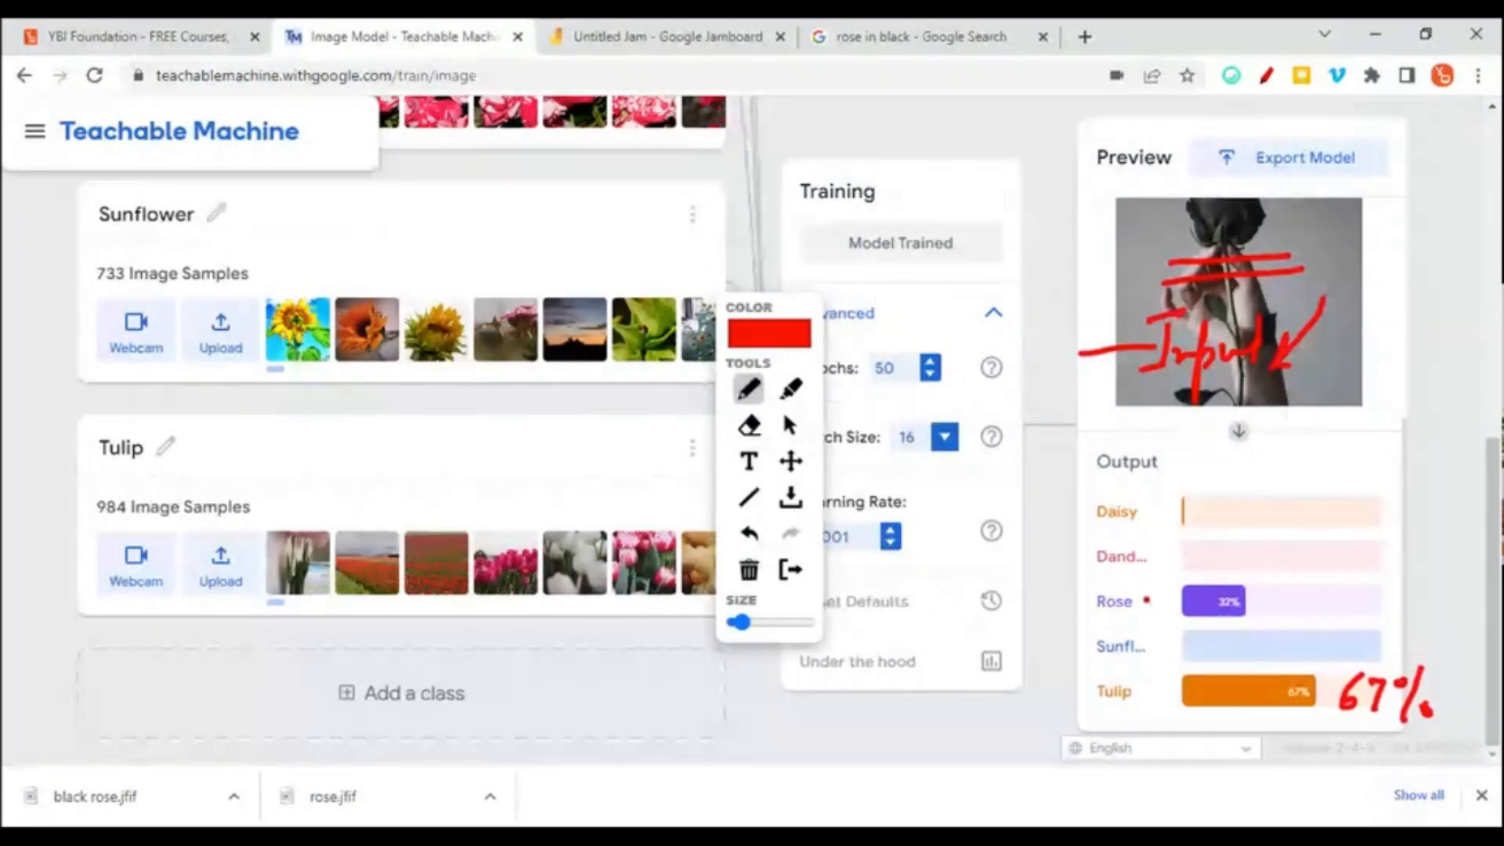
{"action": "mouse_move", "coordinate": [1144, 601]}
{"action": "left_mouse_down"}
{"action": "mouse_move", "coordinate": [1180, 601]}
{"action": "mouse_move", "coordinate": [1159, 619]}
{"action": "left_mouse_up"}
{"action": "mouse_move", "coordinate": [1145, 691]}
{"action": "left_mouse_down"}
{"action": "mouse_move", "coordinate": [1182, 691]}
{"action": "mouse_move", "coordinate": [1166, 702]}
{"action": "left_mouse_up"}
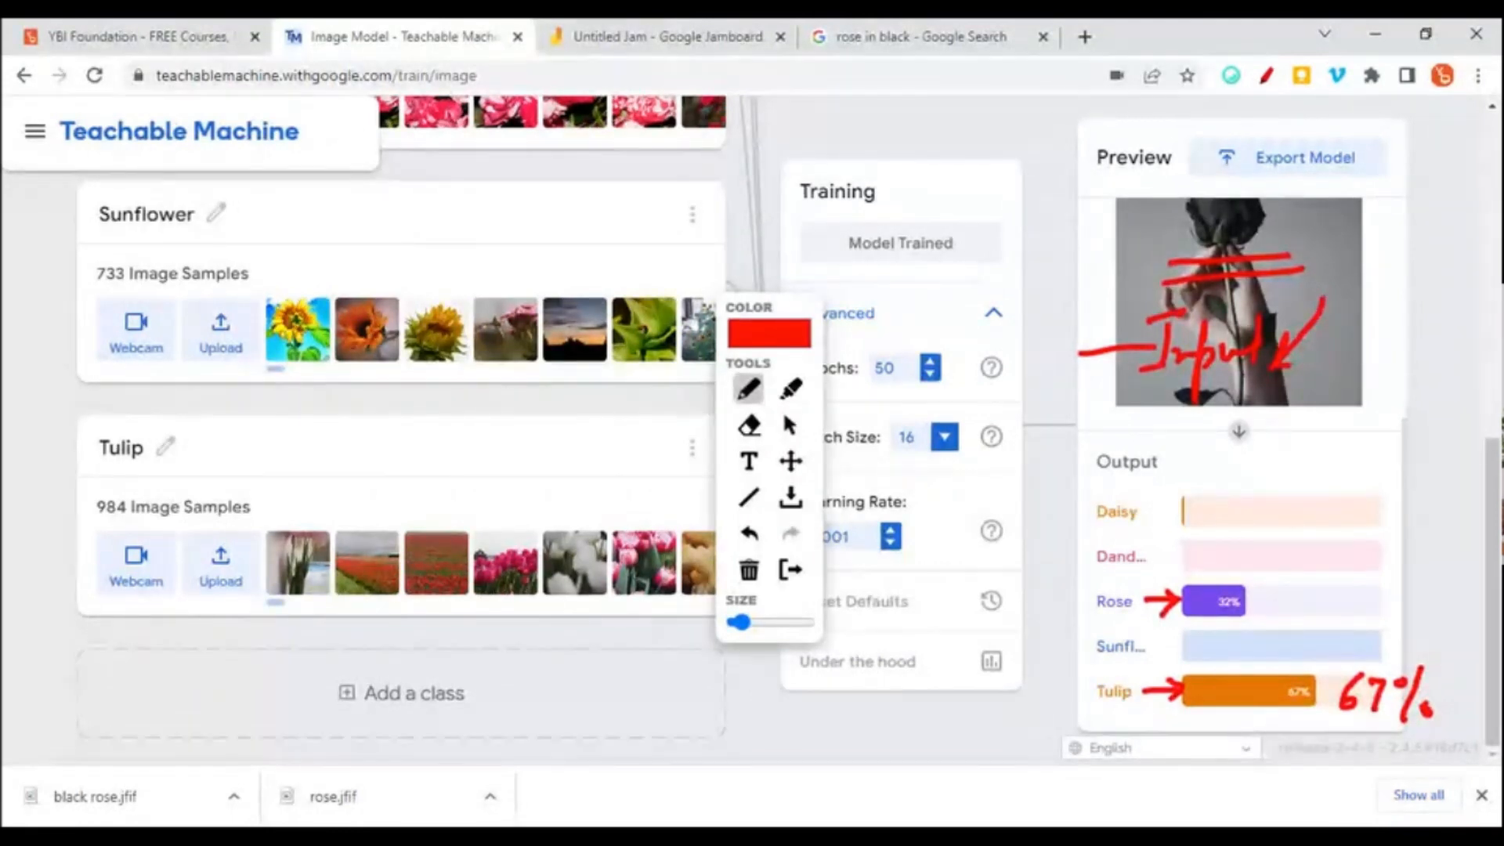
- Clear all annotations and close the drawing tool
{"action": "left_click", "coordinate": [749, 571]}
{"action": "left_click", "coordinate": [790, 570]}
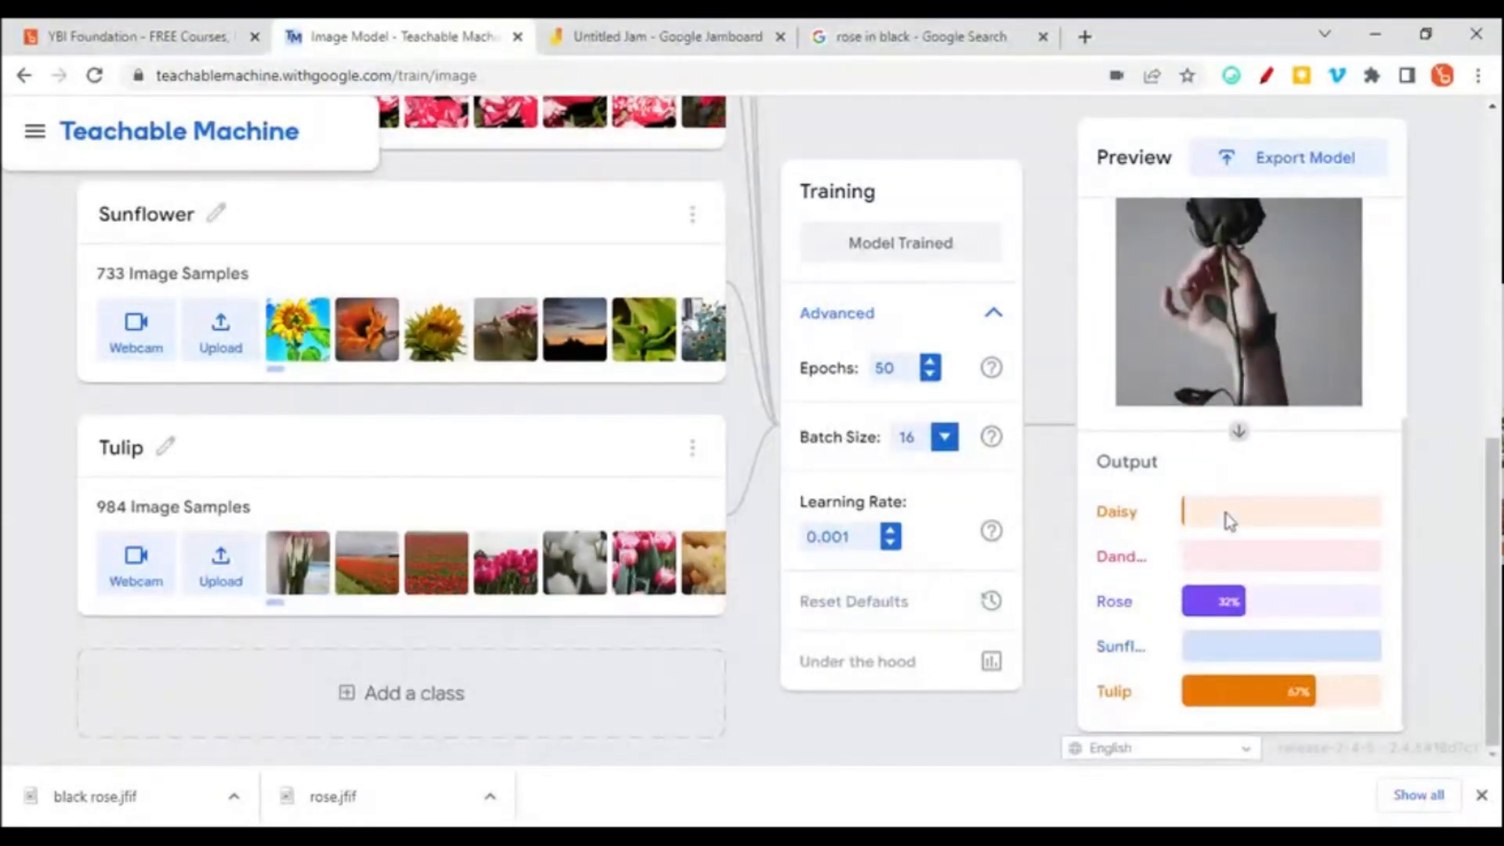
{"action": "scroll", "coordinate": [1332, 314], "scroll_direction": "up", "scroll_amount": 3}
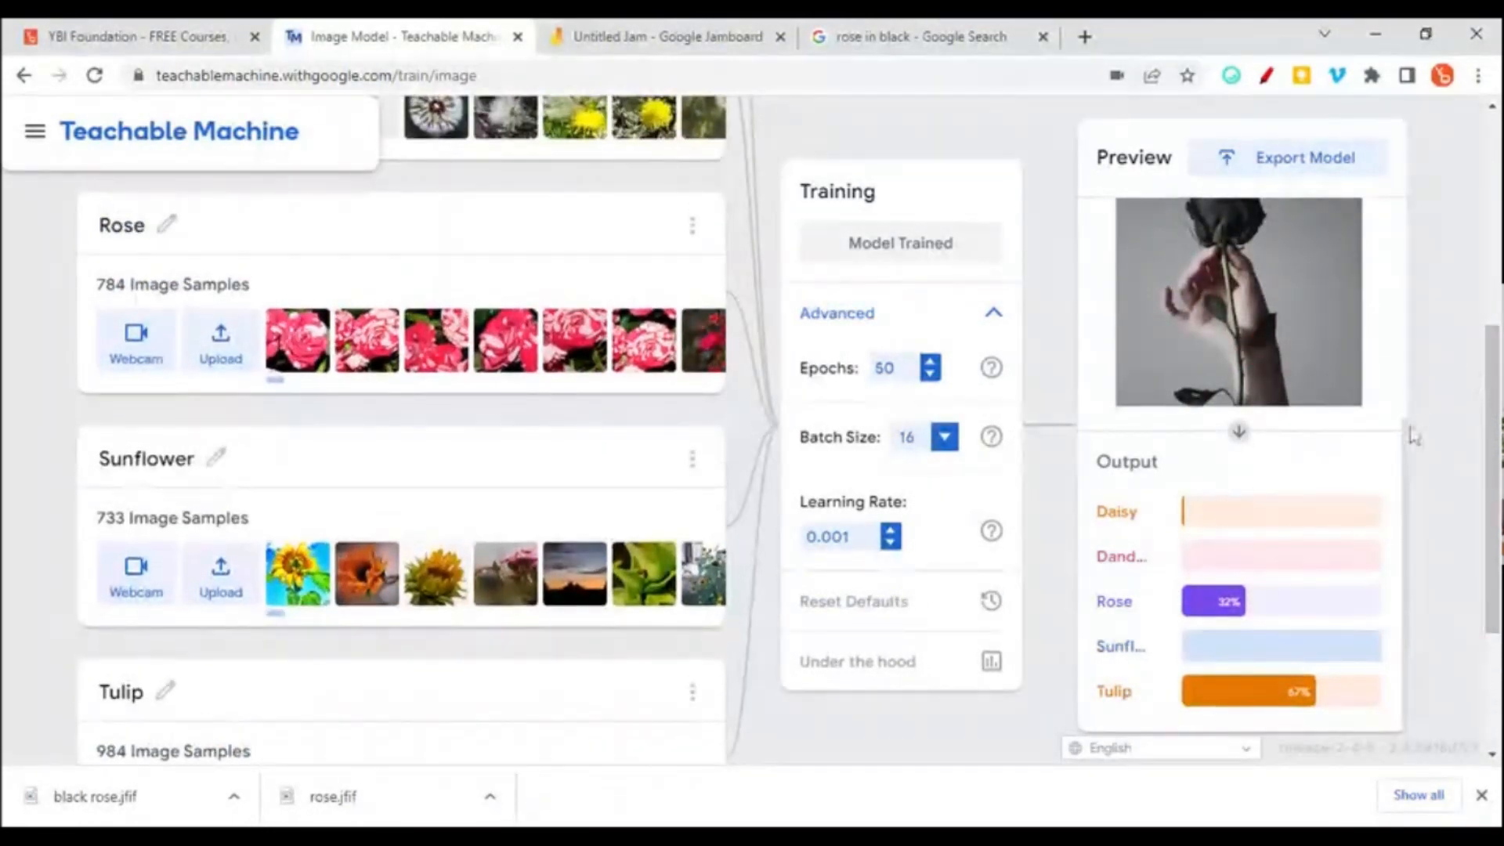
- Switch to the Google image results and search for "sunflower"
{"action": "left_click", "coordinate": [908, 36]}
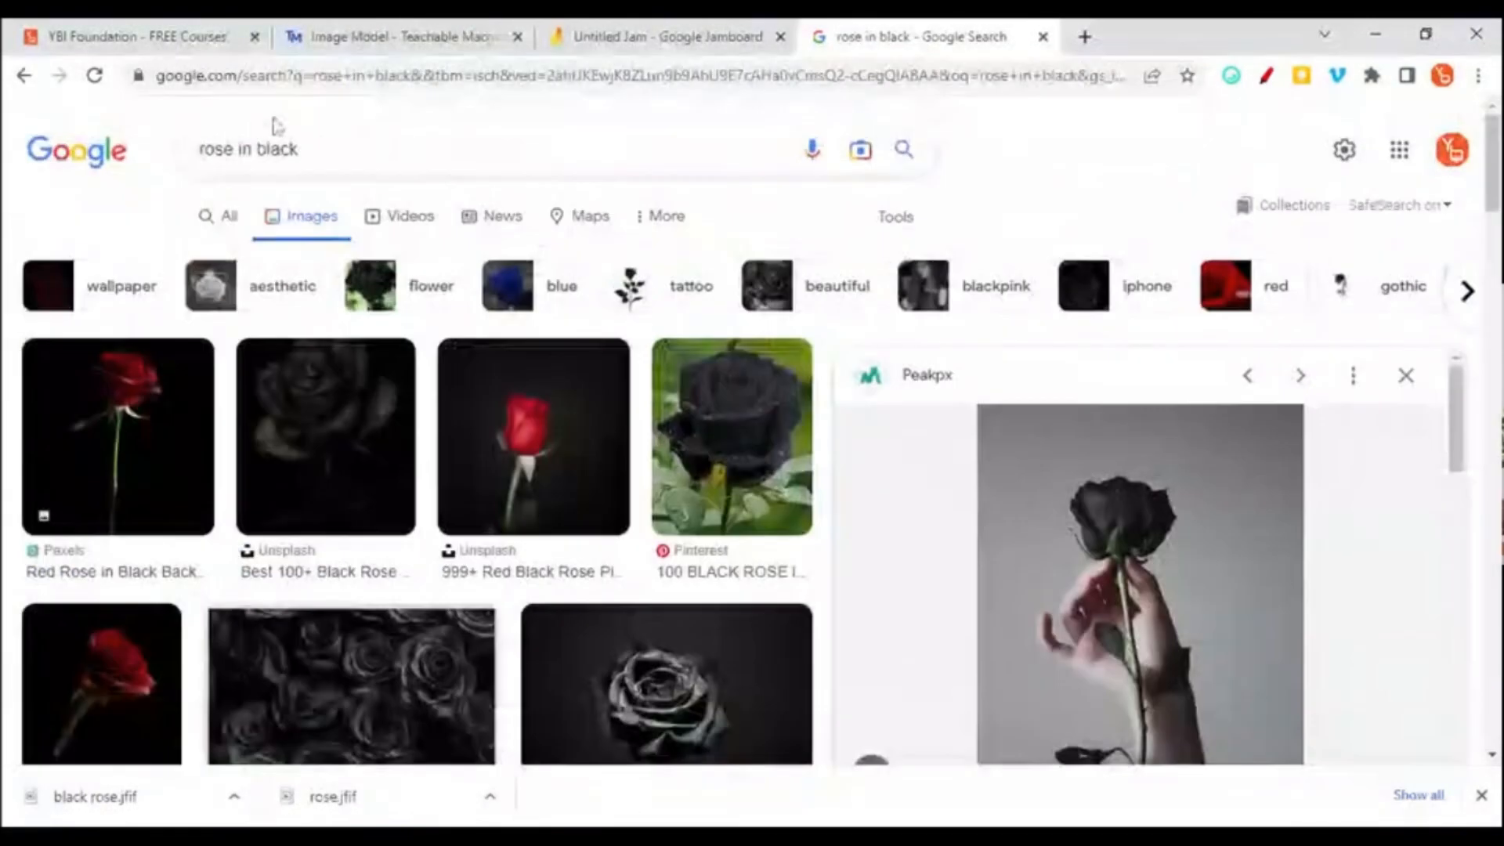
{"action": "left_click", "coordinate": [298, 149]}
{"action": "left_click_drag", "start_coordinate": [299, 149], "coordinate": [148, 157]}
{"action": "type", "text": "su"}
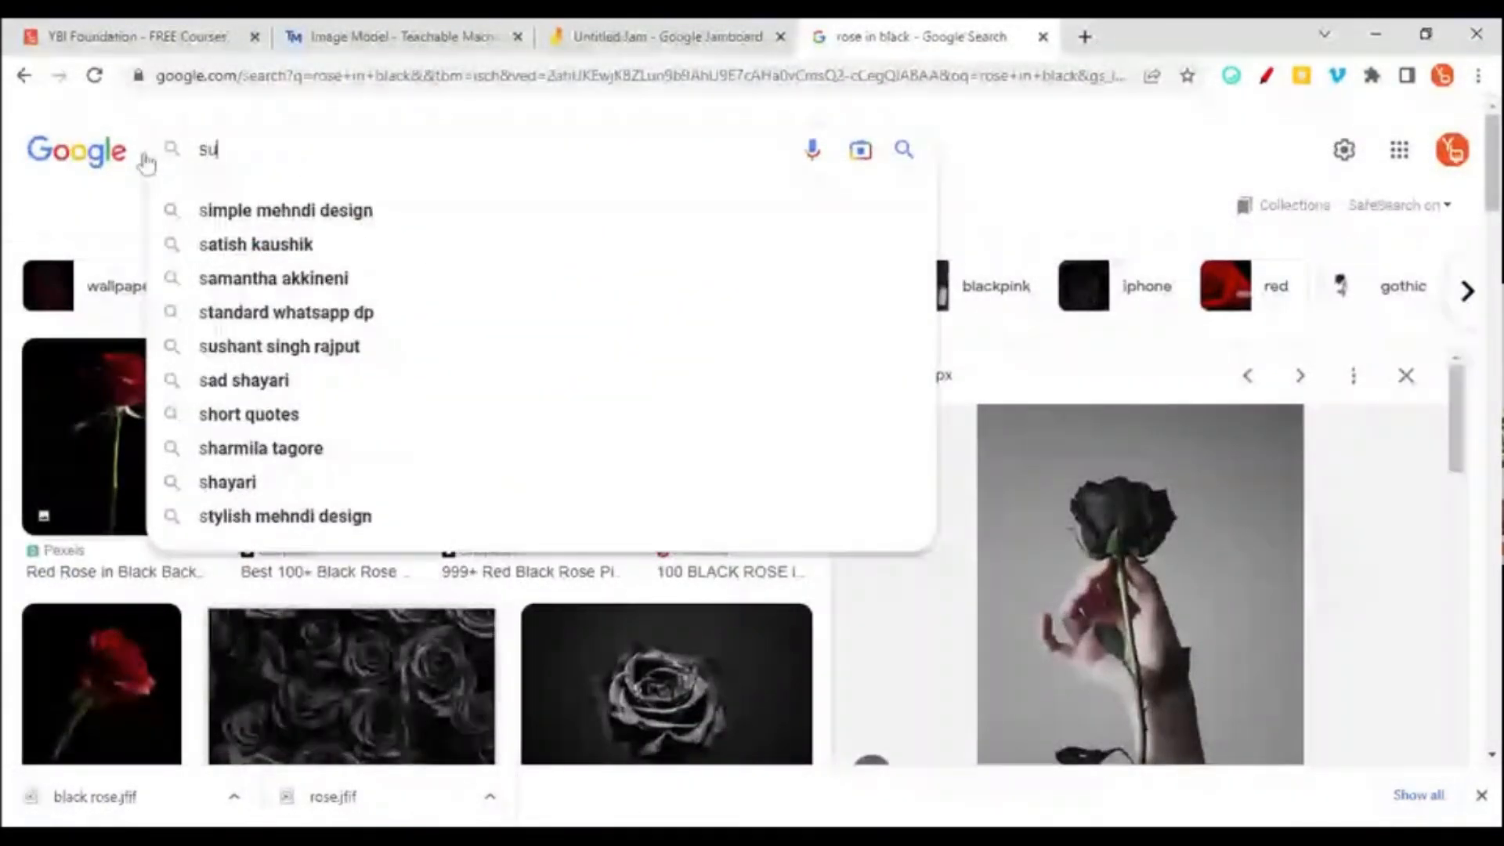
{"action": "type", "text": "nflower"}
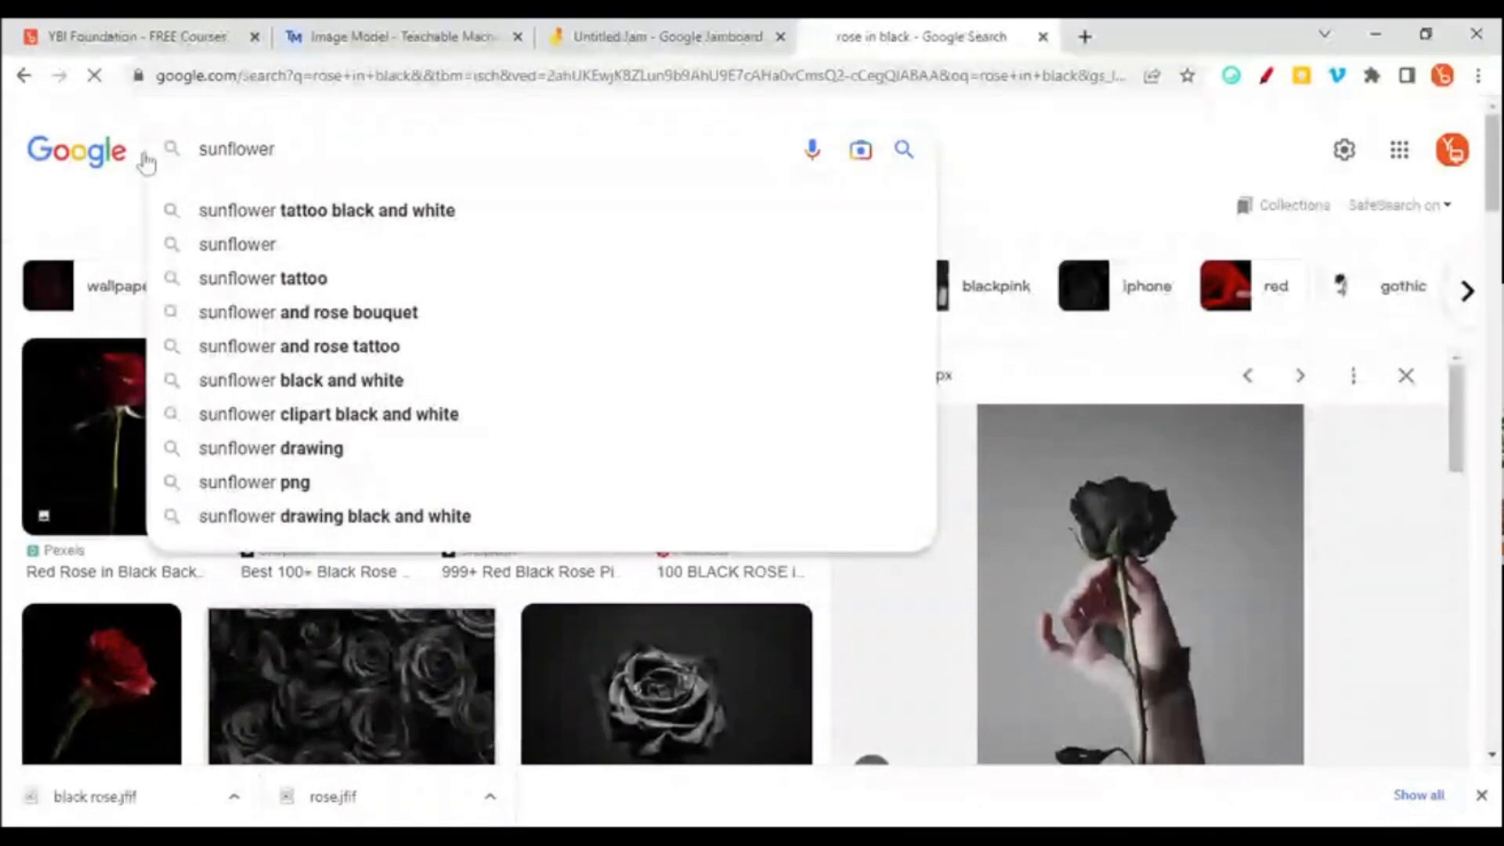
{"action": "key", "text": "Return"}
- Look through the sunflower results and open the Dreamstime image of a sunflower field at sunset in the preview
{"action": "scroll", "coordinate": [453, 495], "scroll_direction": "down", "scroll_amount": 7}
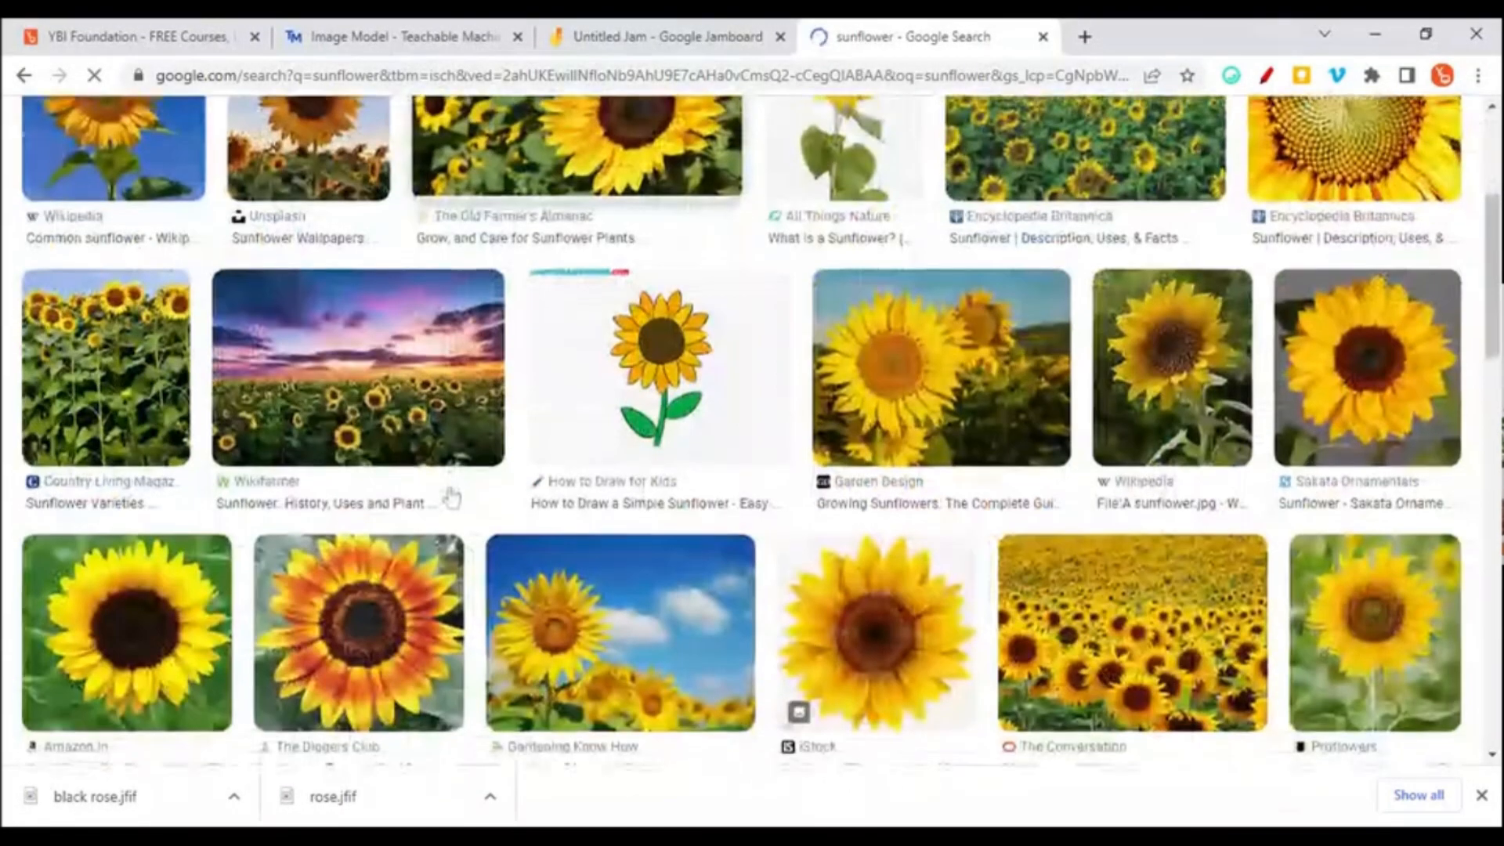
{"action": "scroll", "coordinate": [452, 495], "scroll_direction": "down", "scroll_amount": 5}
{"action": "scroll", "coordinate": [452, 495], "scroll_direction": "up", "scroll_amount": 3}
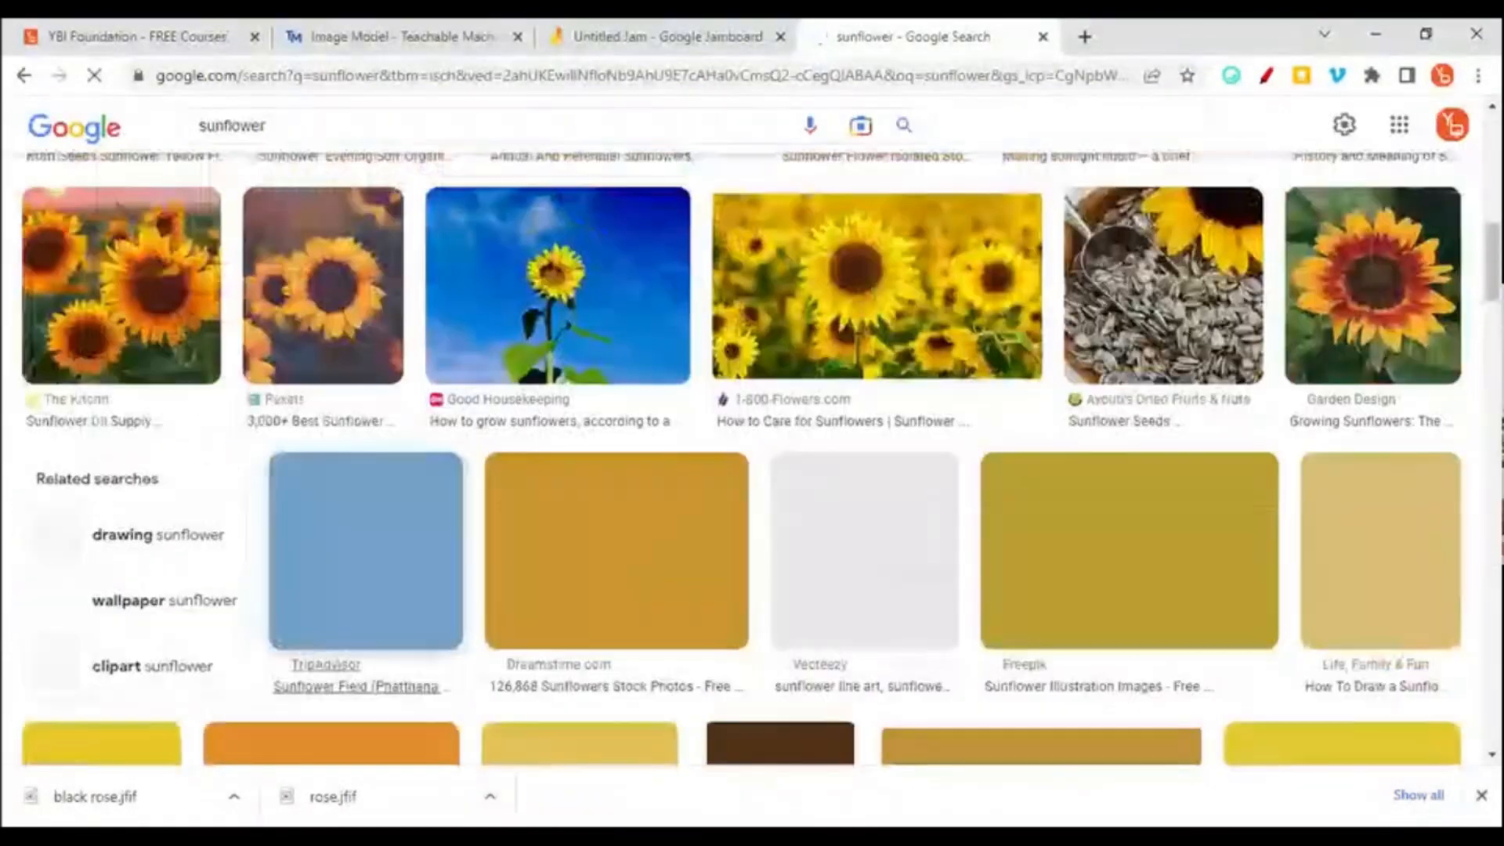
{"action": "scroll", "coordinate": [1183, 497], "scroll_direction": "up", "scroll_amount": 6}
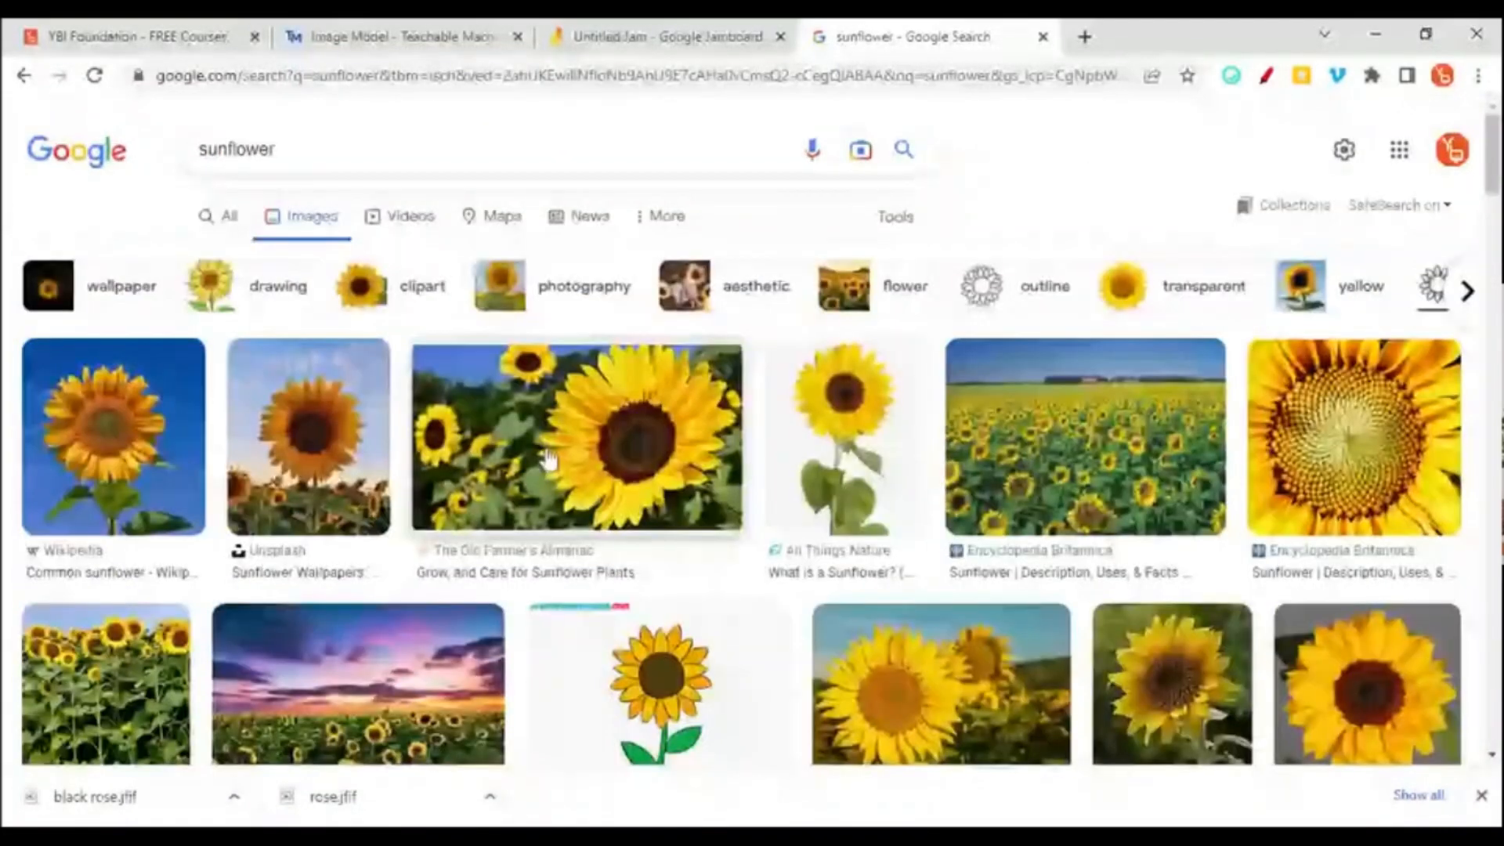
{"action": "left_click", "coordinate": [1183, 498]}
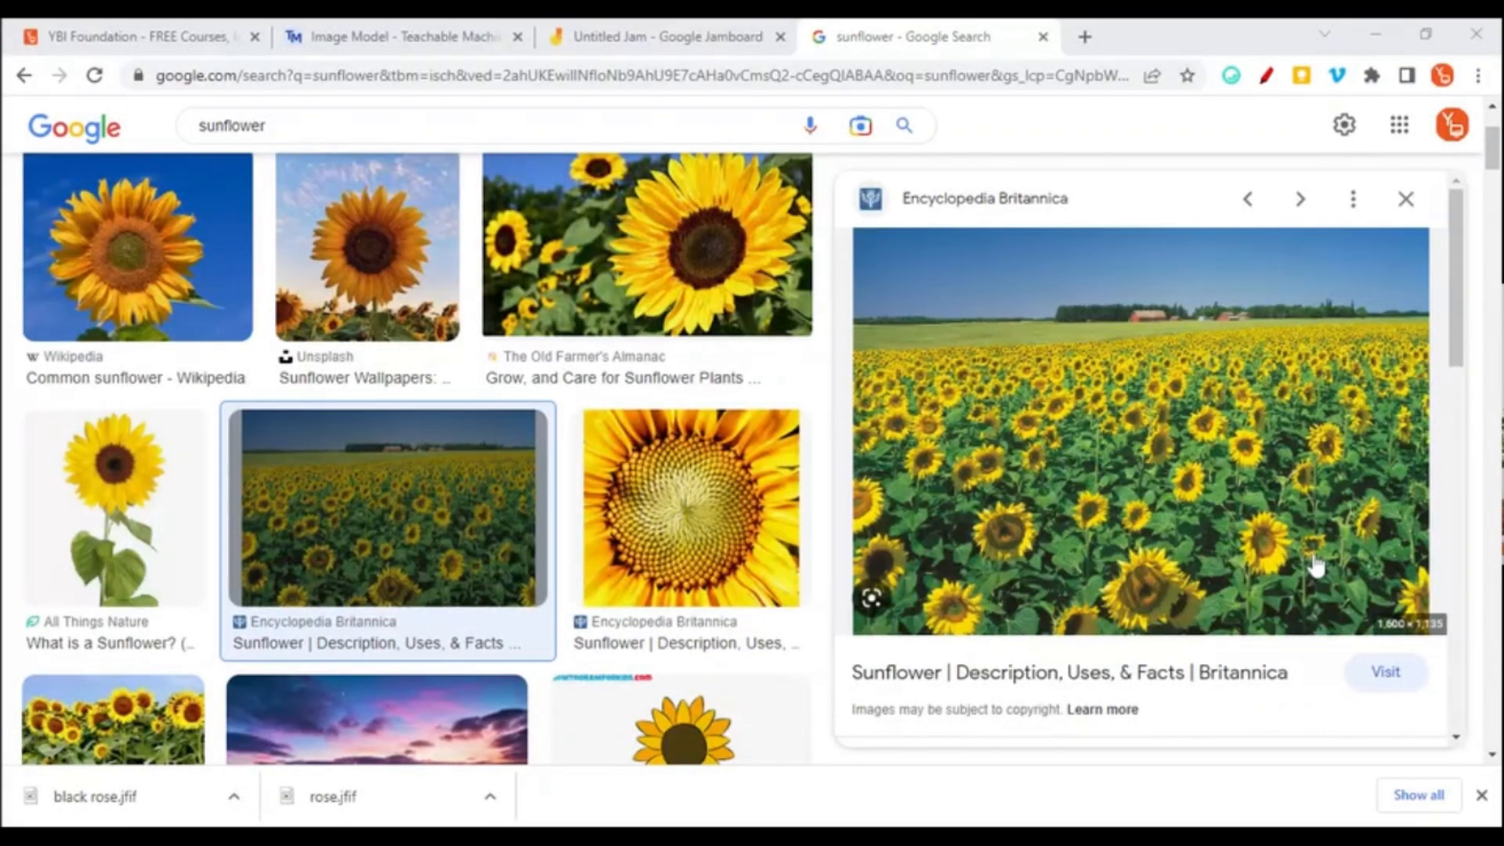
{"action": "scroll", "coordinate": [1141, 578], "scroll_direction": "down", "scroll_amount": 5}
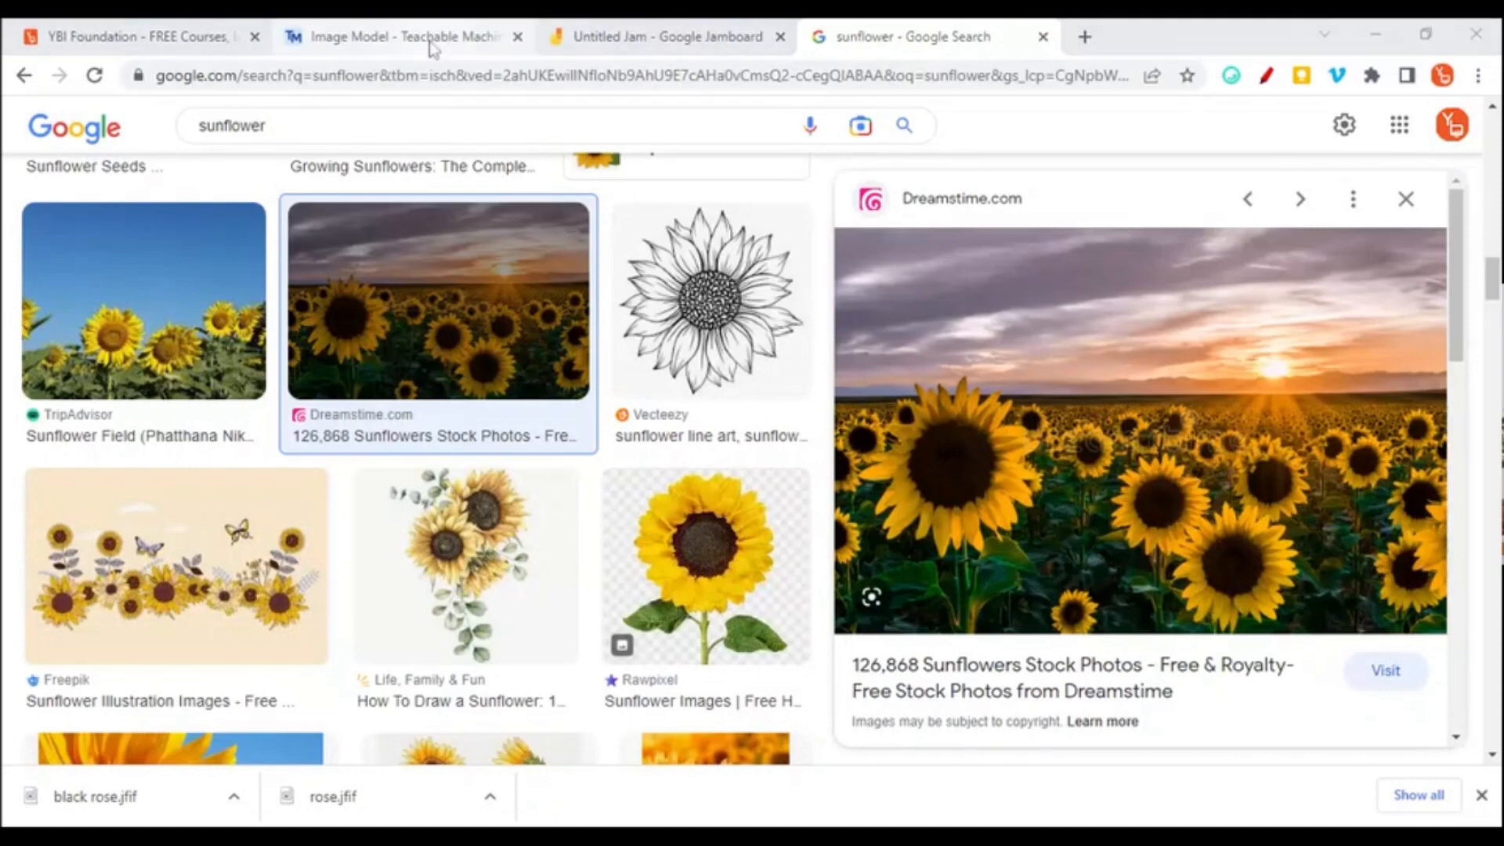
- Switch back to Teachable Machine and load the sunset sunflower field image from file as the preview input
{"action": "left_click", "coordinate": [421, 37]}
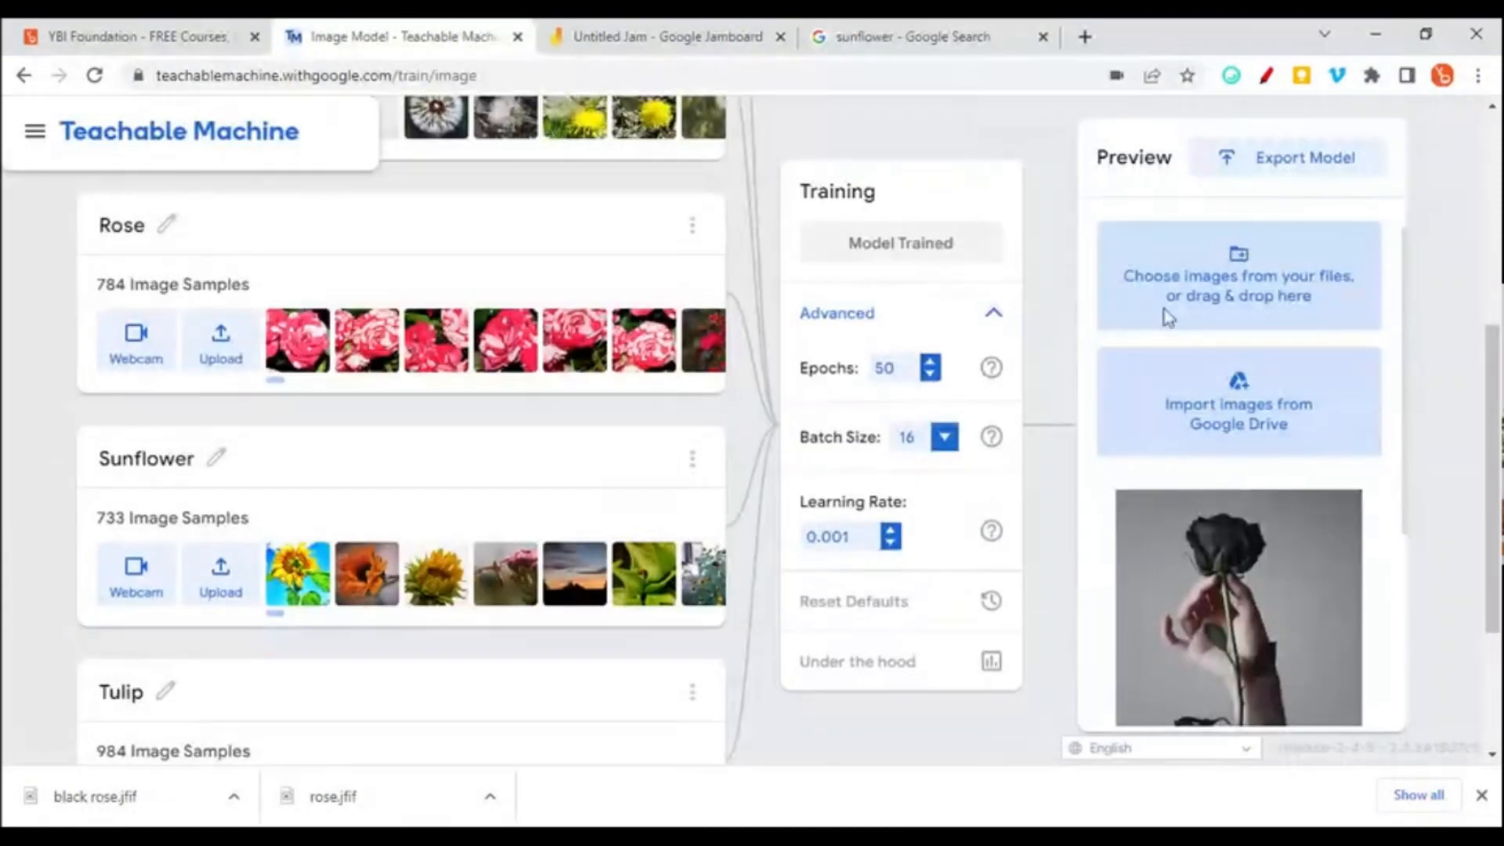
{"action": "left_click", "coordinate": [1215, 248]}
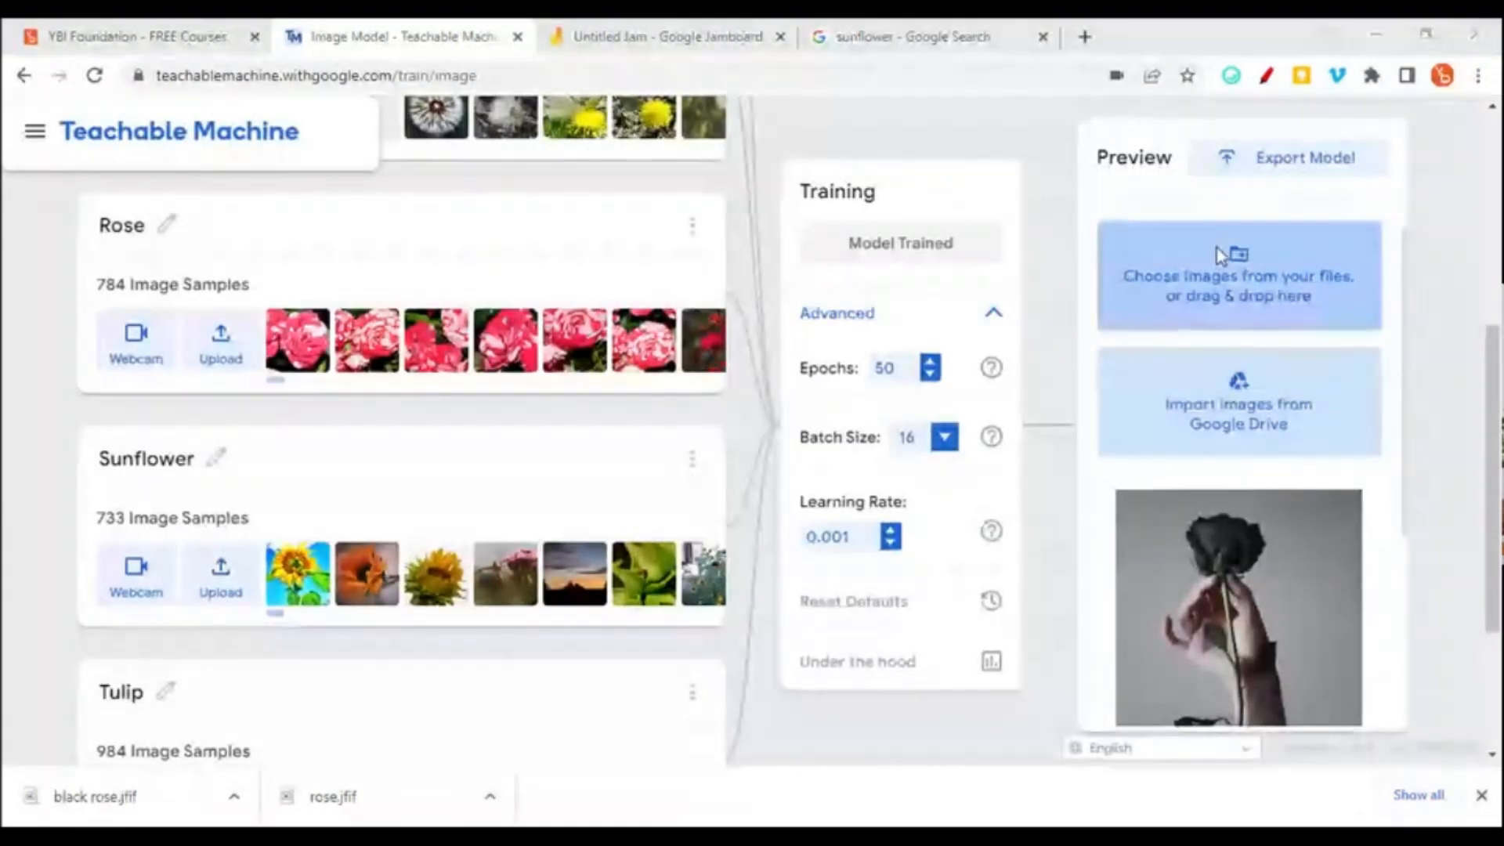
{"action": "key", "text": "Return"}
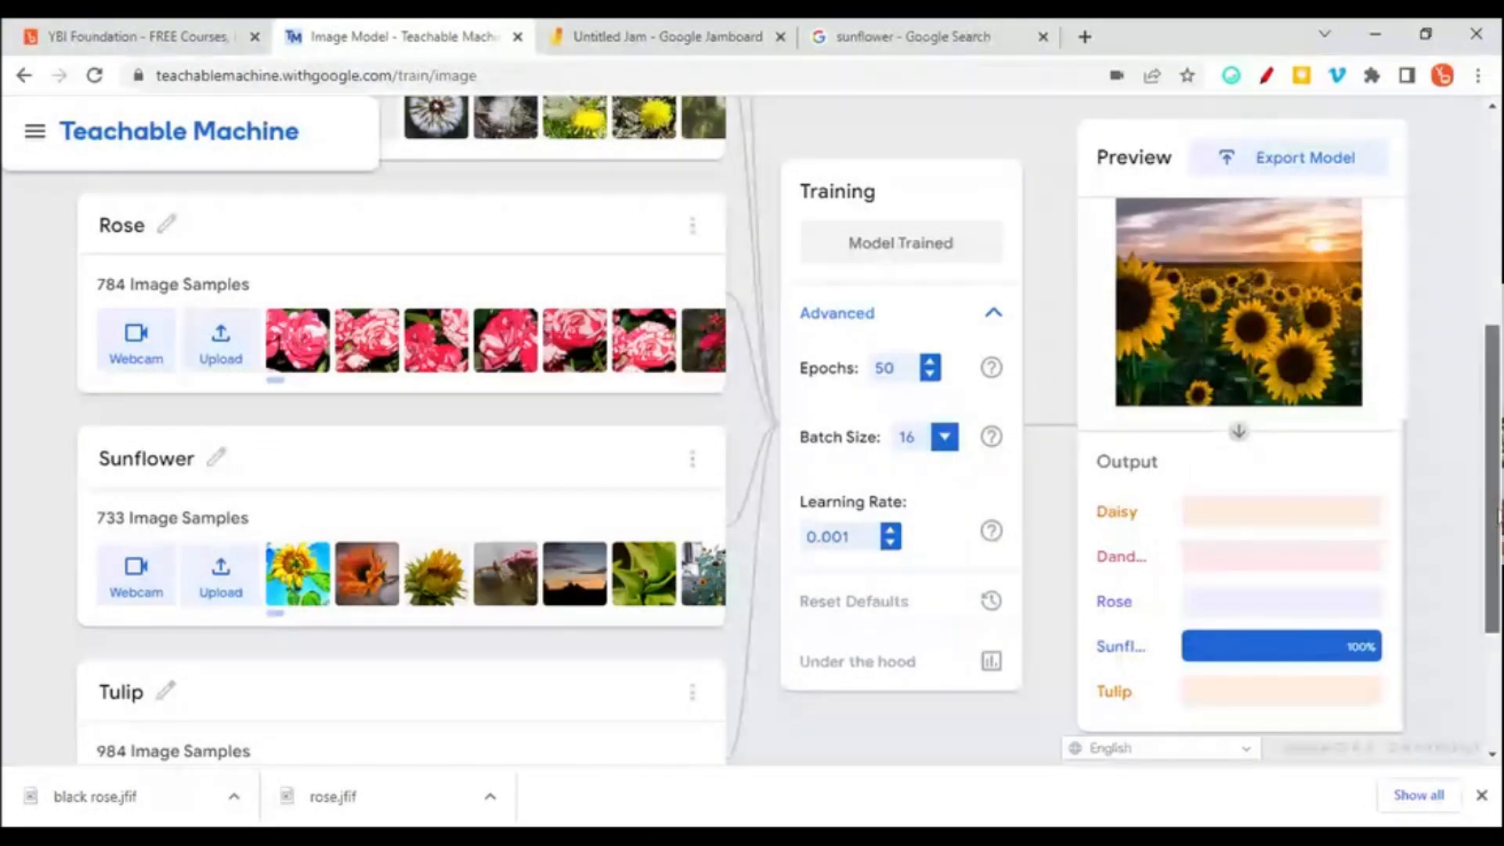
- Open the Under the hood graphs and draw an arrow along the Epochs axis of the Accuracy per epoch chart
{"action": "scroll", "coordinate": [911, 598], "scroll_direction": "down", "scroll_amount": 1}
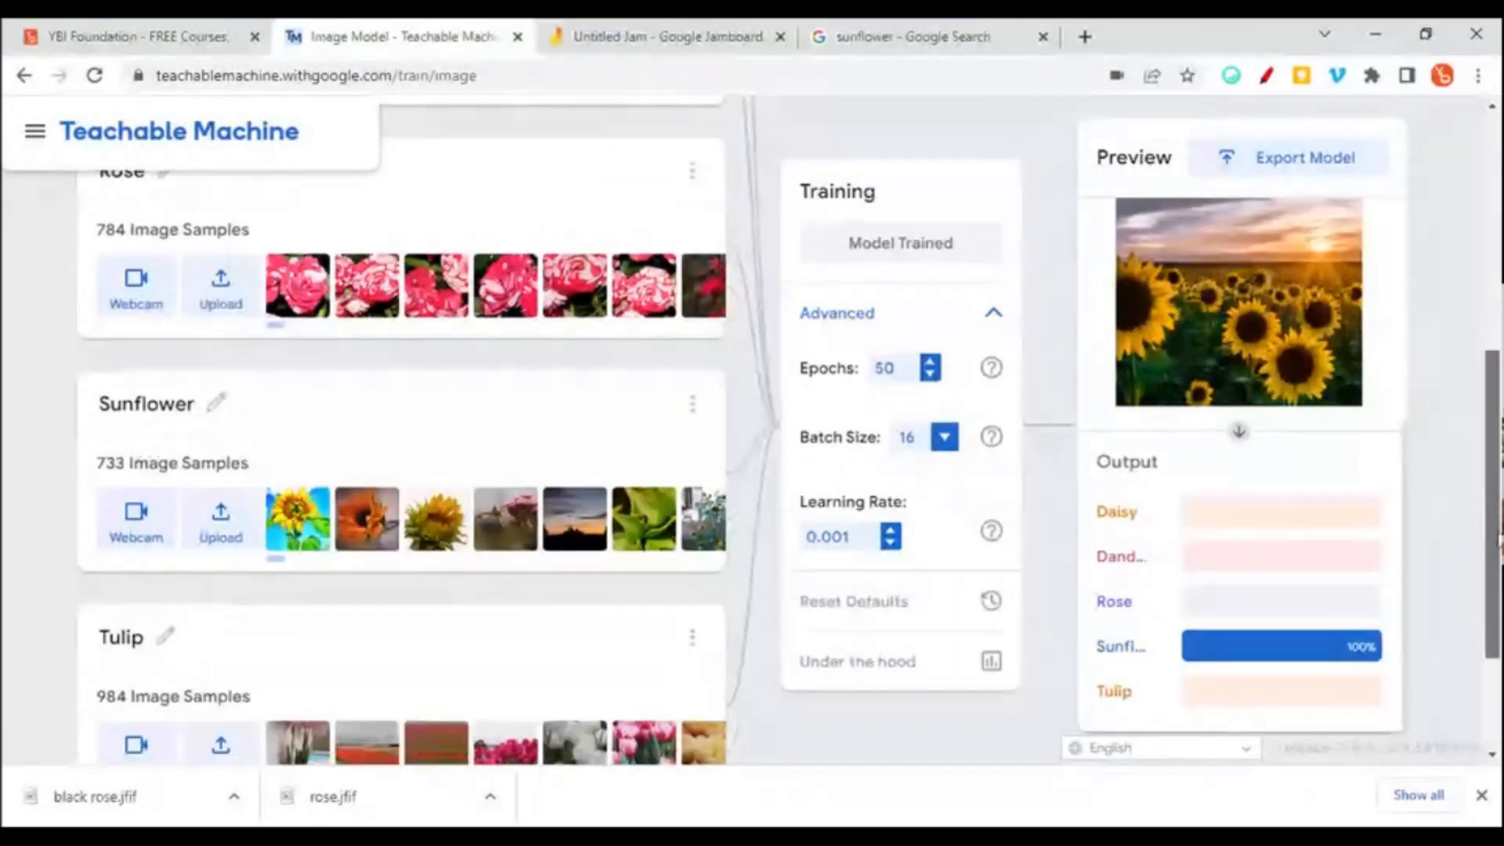
{"action": "left_click", "coordinate": [990, 664]}
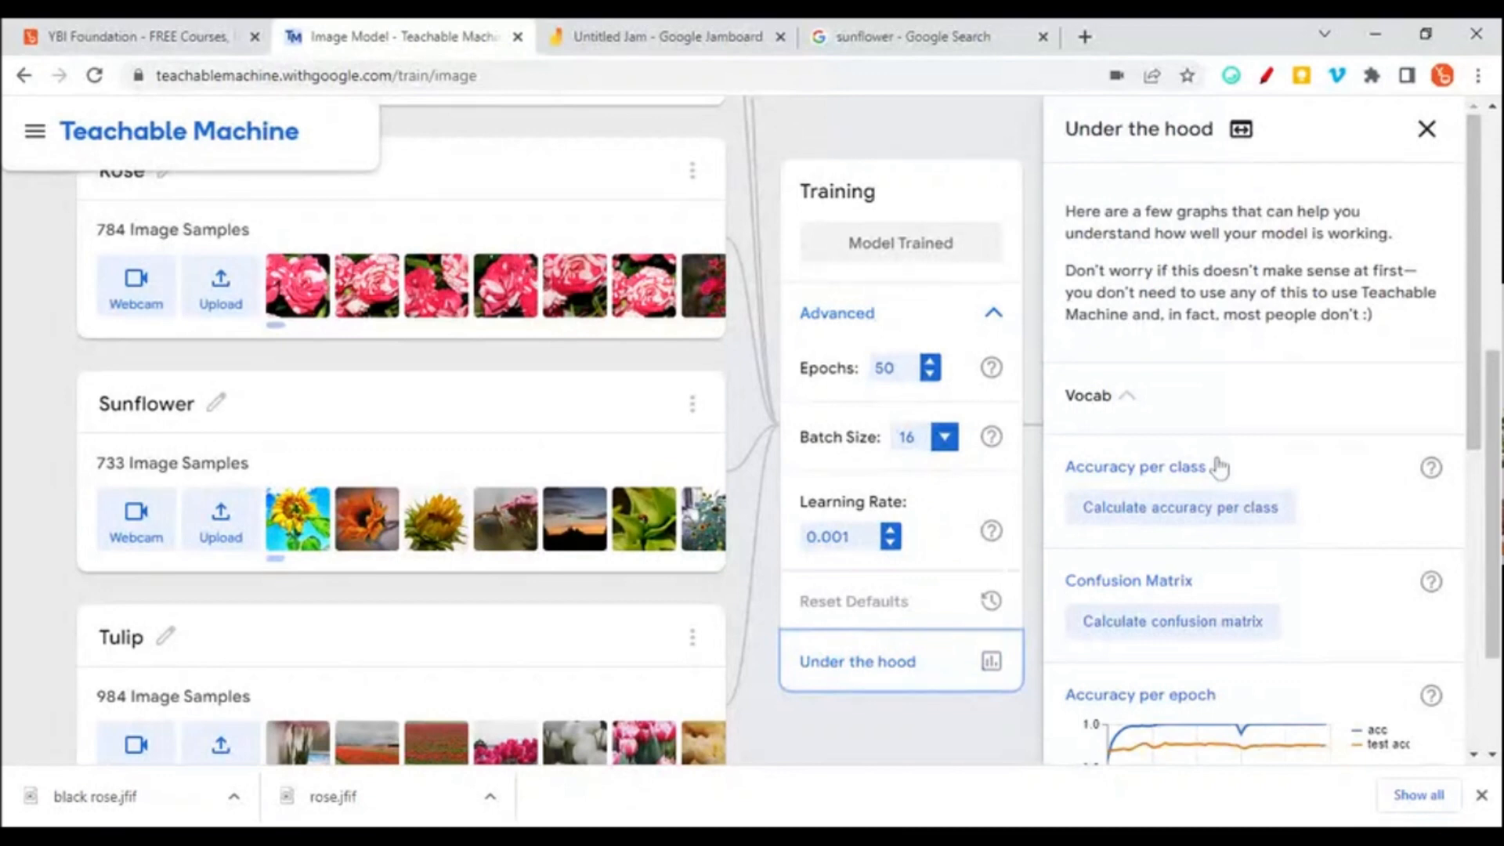
{"action": "scroll", "coordinate": [1253, 431], "scroll_direction": "down", "scroll_amount": 6}
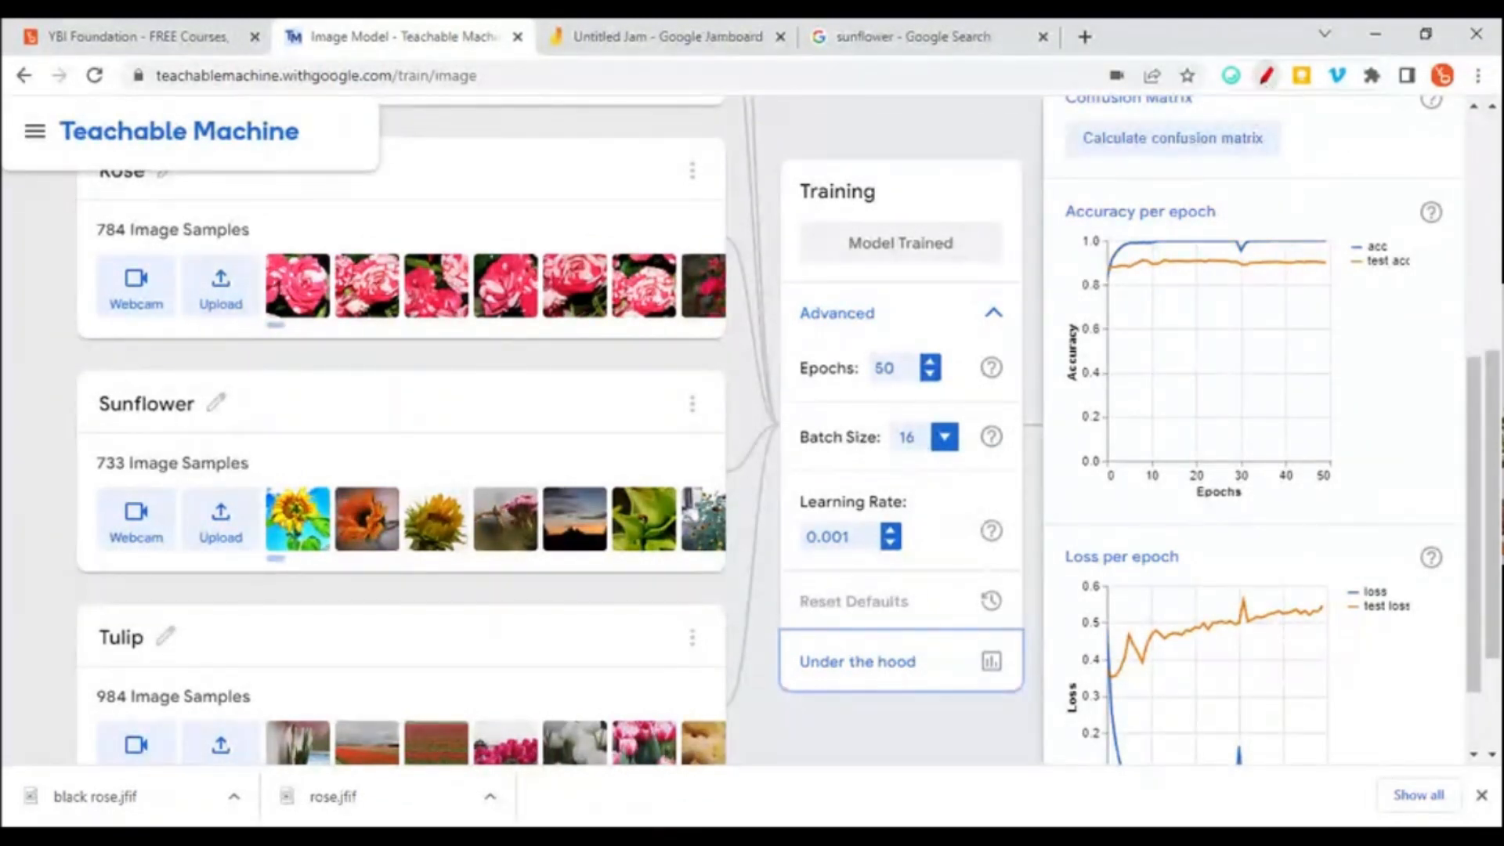
{"action": "left_click", "coordinate": [1266, 75]}
{"action": "left_click_drag", "start_coordinate": [1394, 176], "coordinate": [624, 342]}
{"action": "left_click_drag", "start_coordinate": [1106, 502], "coordinate": [1158, 509]}
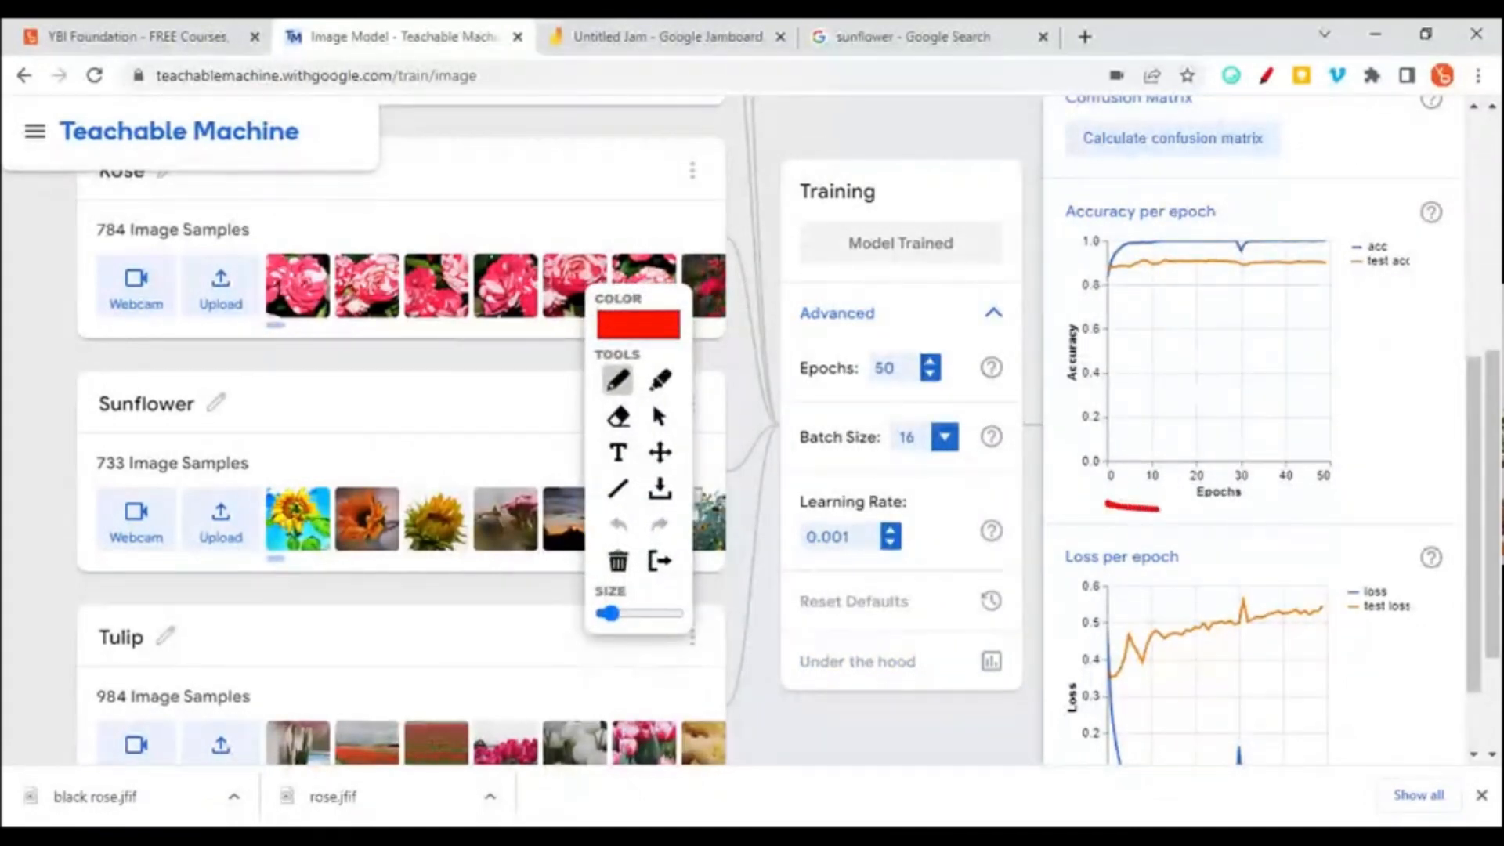
{"action": "left_click_drag", "start_coordinate": [1335, 509], "coordinate": [1331, 495]}
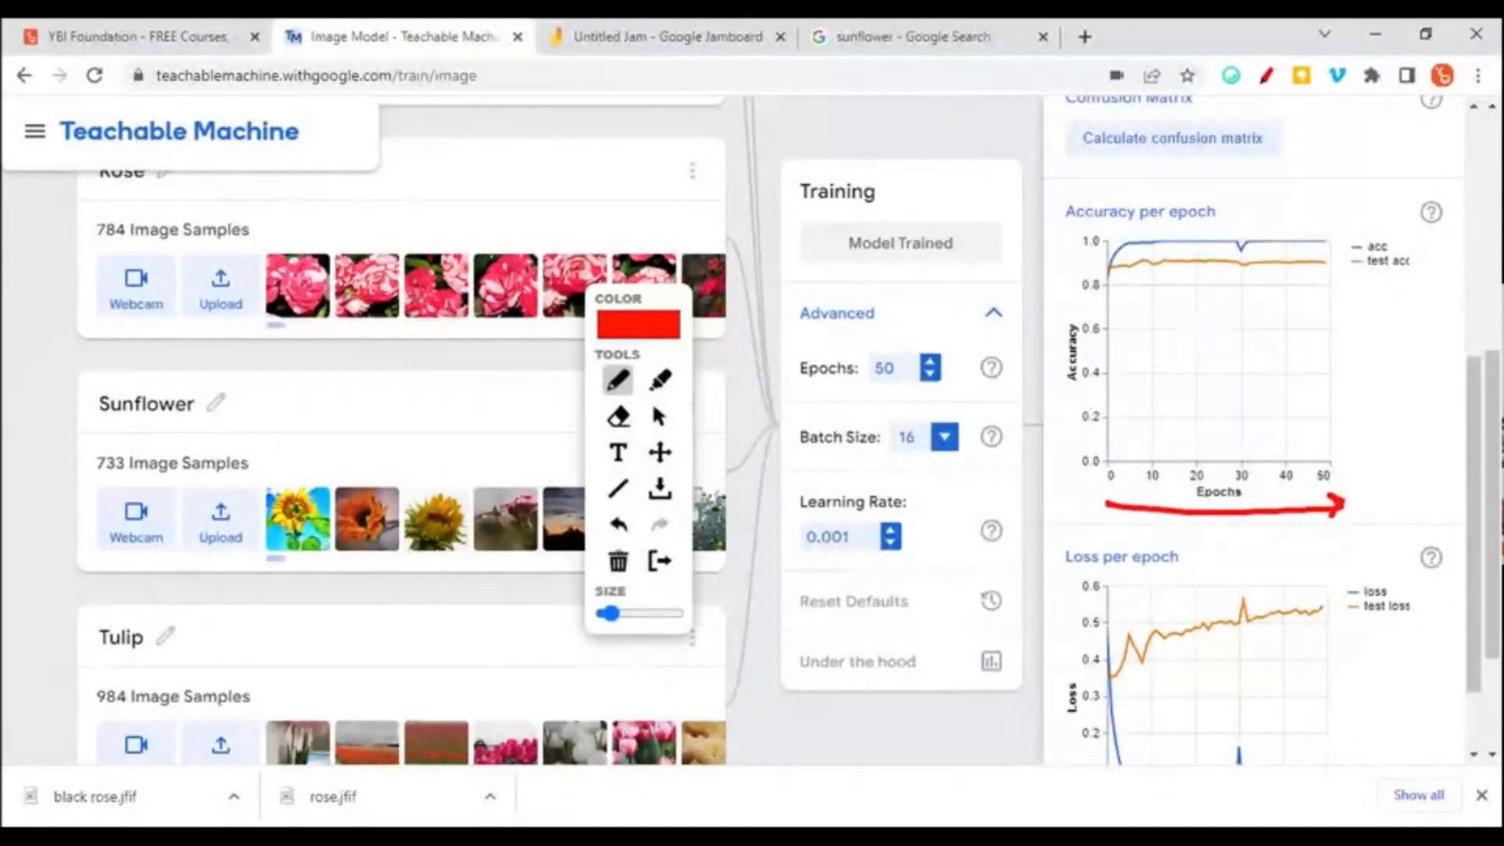
- Tick the acc legend entry, underline test acc, and mark the test accuracy curve with an arrow and a line along it
{"action": "left_click_drag", "start_coordinate": [1393, 239], "coordinate": [1421, 227]}
{"action": "left_click_drag", "start_coordinate": [1368, 273], "coordinate": [1417, 271]}
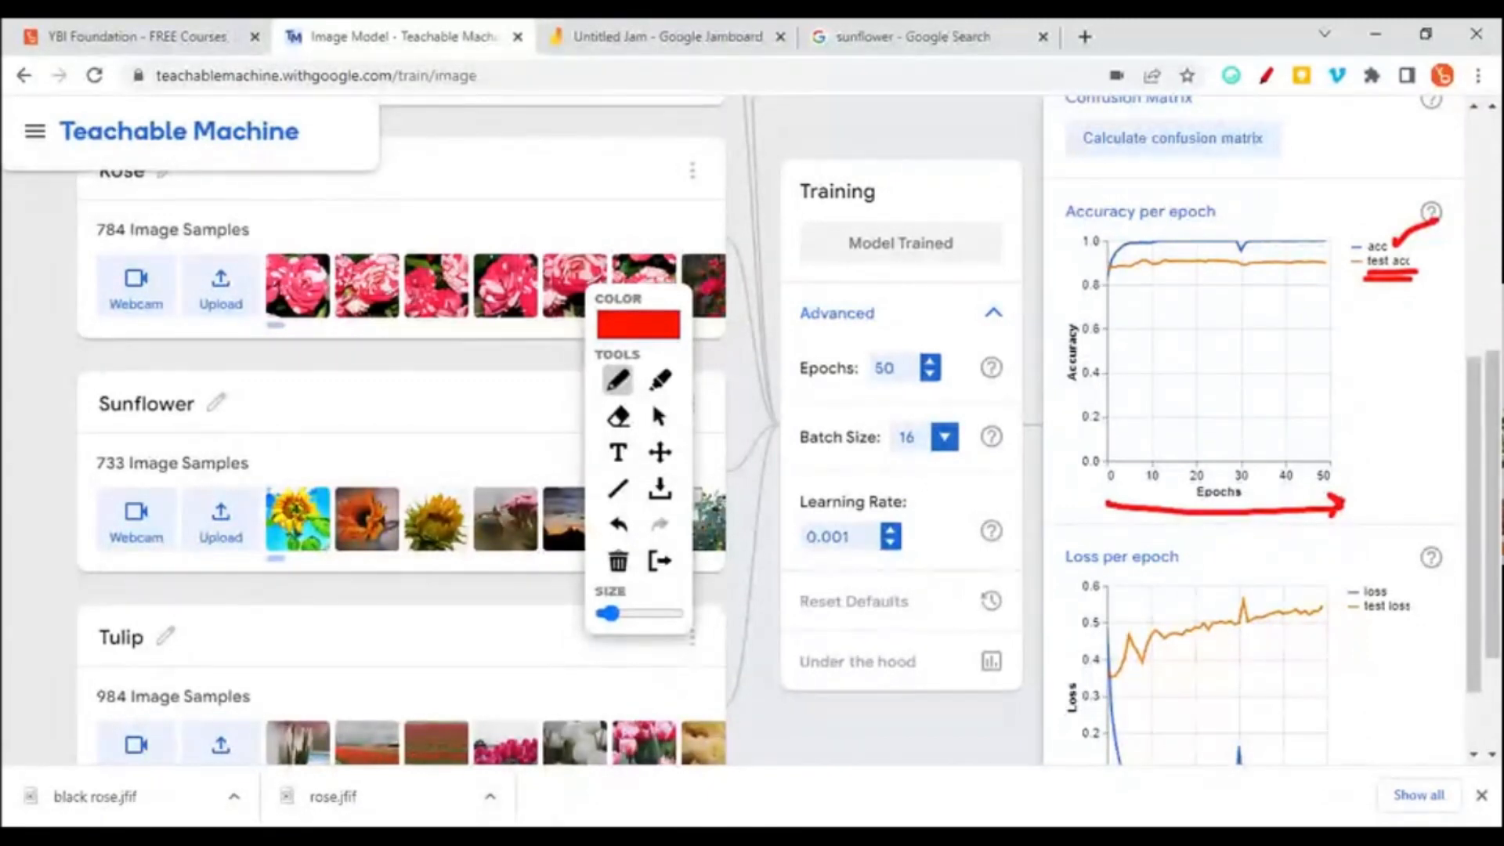
{"action": "mouse_move", "coordinate": [1042, 268]}
{"action": "left_mouse_down"}
{"action": "mouse_move", "coordinate": [1107, 266]}
{"action": "mouse_move", "coordinate": [1094, 279]}
{"action": "left_mouse_up"}
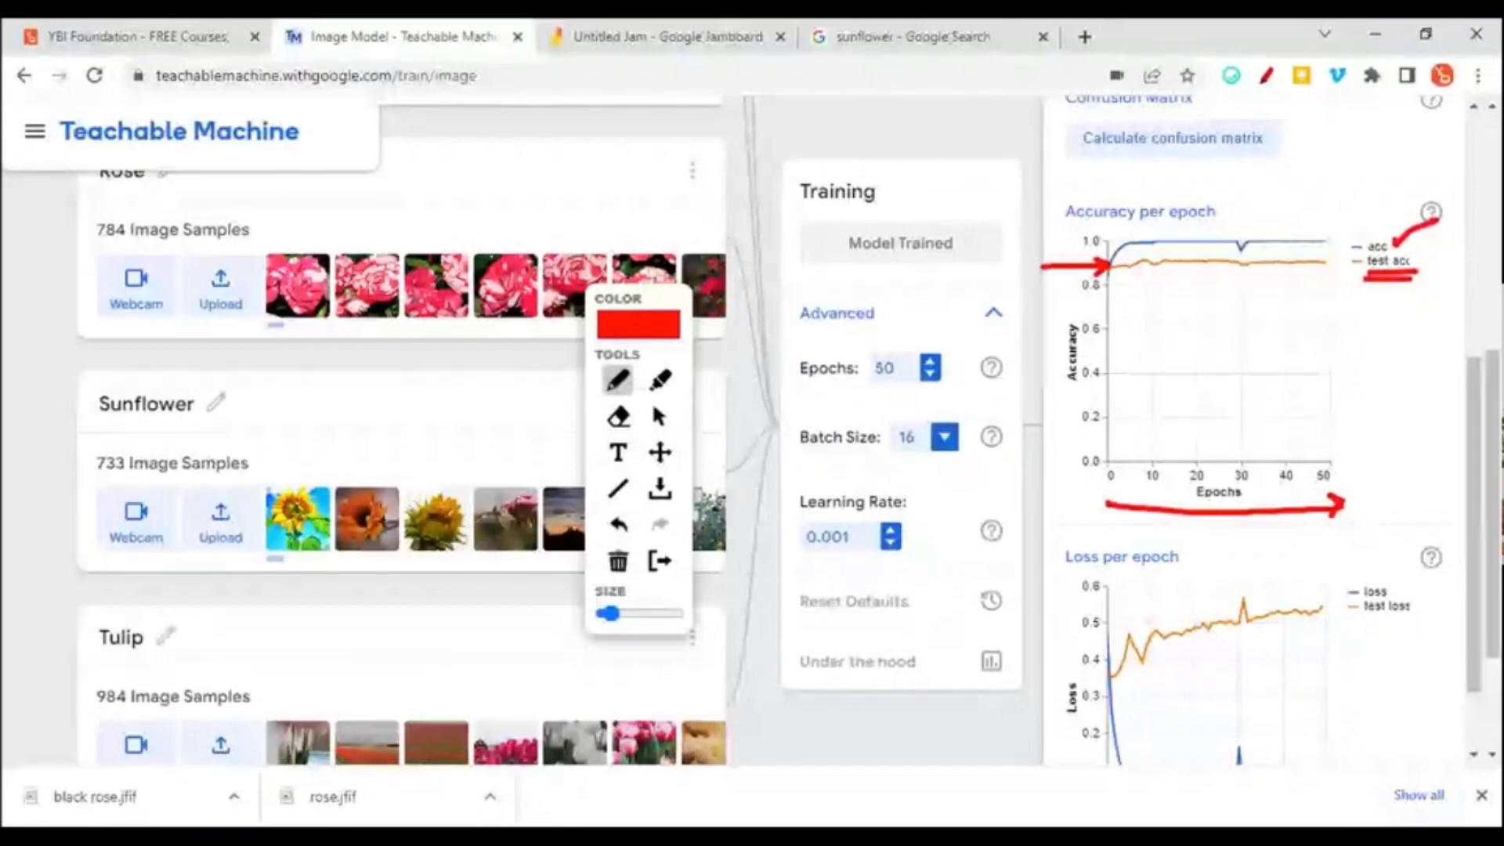
{"action": "left_click_drag", "start_coordinate": [1113, 265], "coordinate": [1336, 263]}
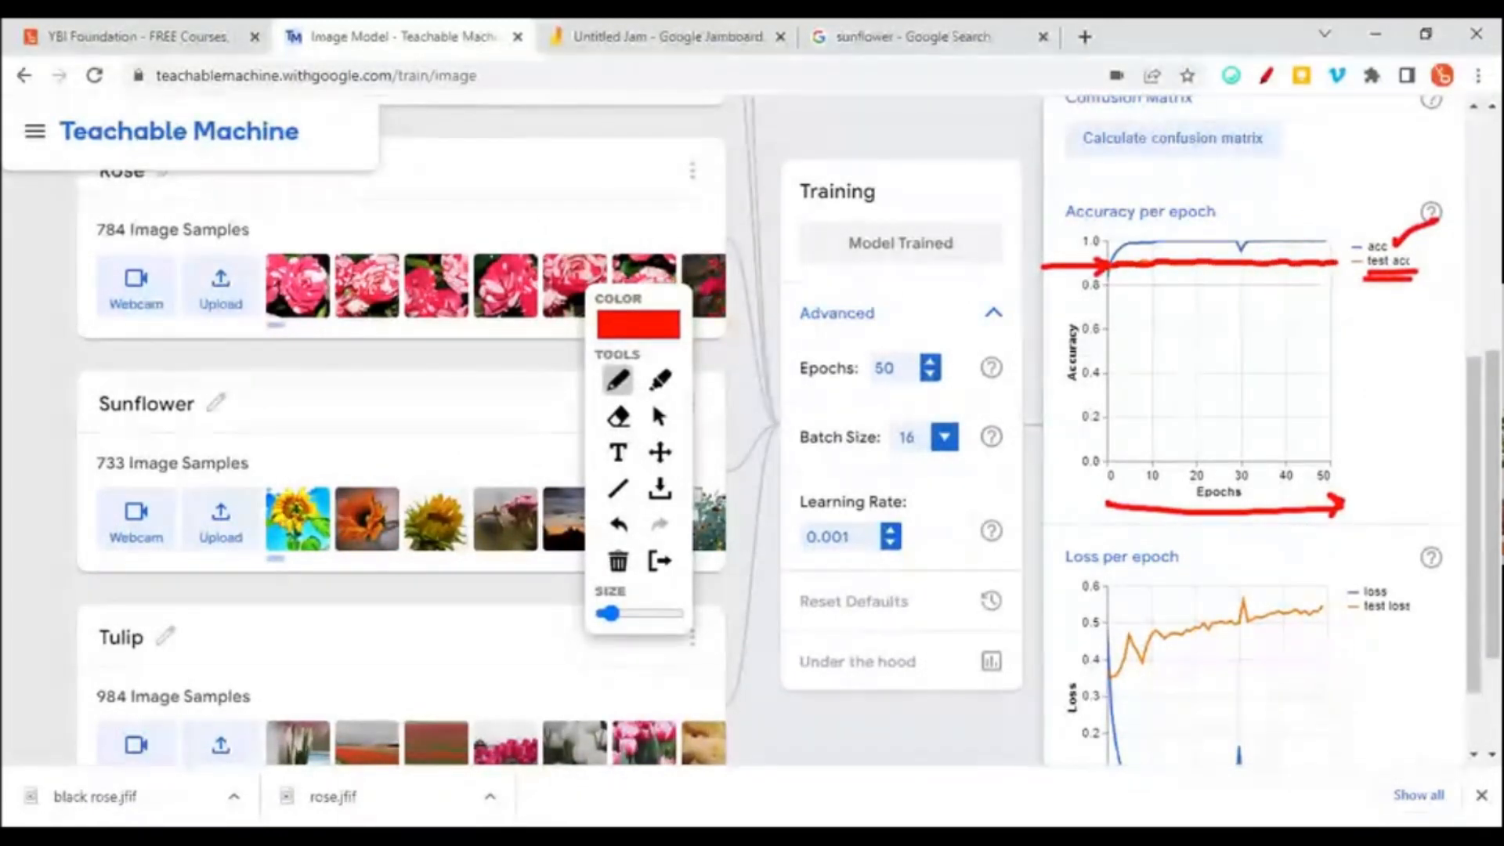
- Circle epochs 10 and 50 on the Accuracy per epoch chart with a line between them, and clear all annotations
{"action": "mouse_move", "coordinate": [1162, 454]}
{"action": "left_mouse_down"}
{"action": "mouse_move", "coordinate": [1125, 478]}
{"action": "mouse_move", "coordinate": [1177, 448]}
{"action": "left_mouse_up"}
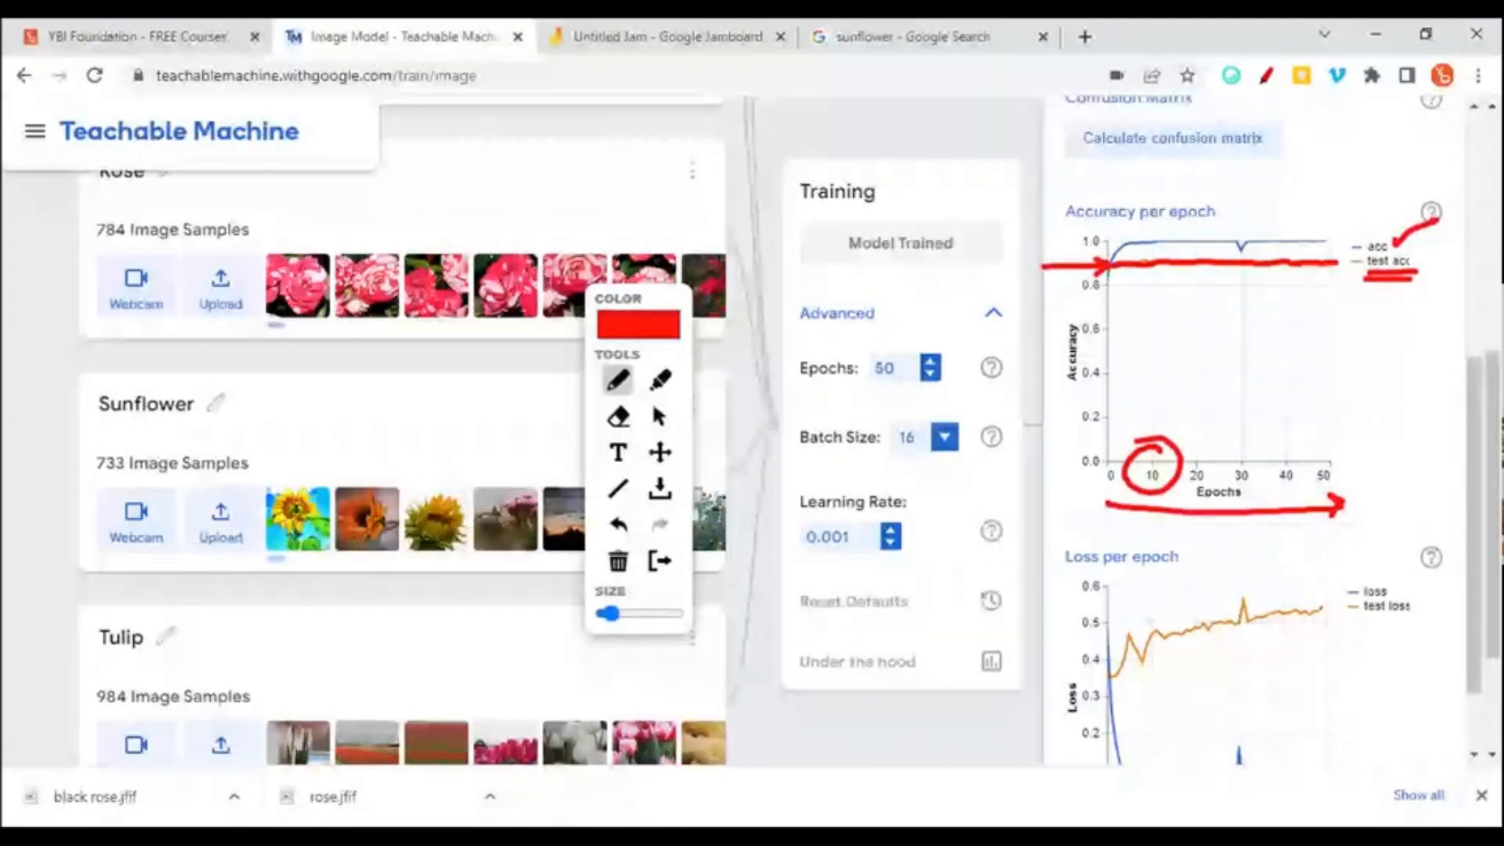
{"action": "left_click_drag", "start_coordinate": [1194, 446], "coordinate": [1281, 438]}
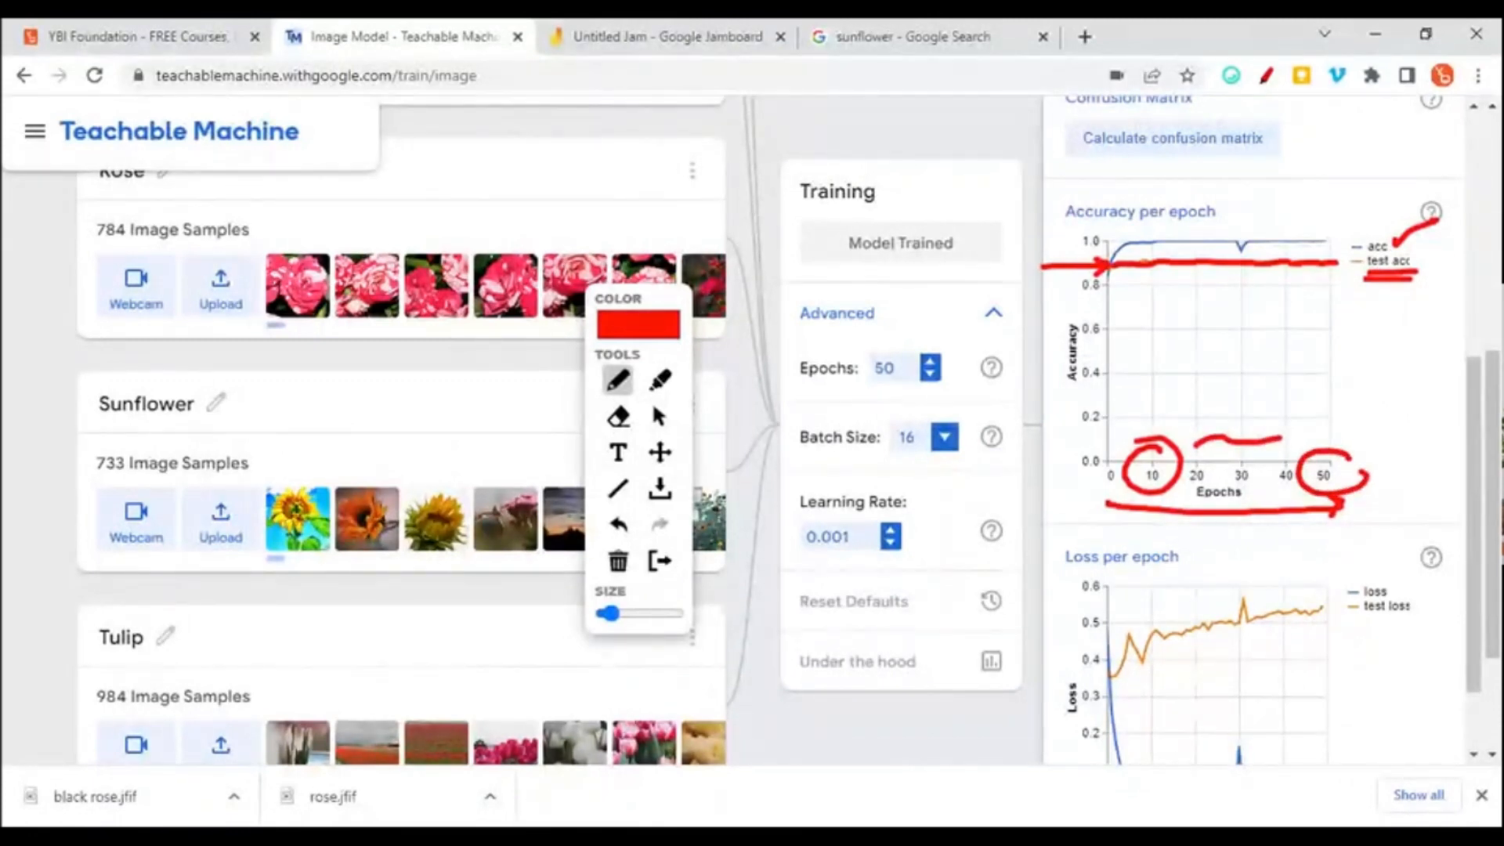
{"action": "left_click", "coordinate": [618, 561]}
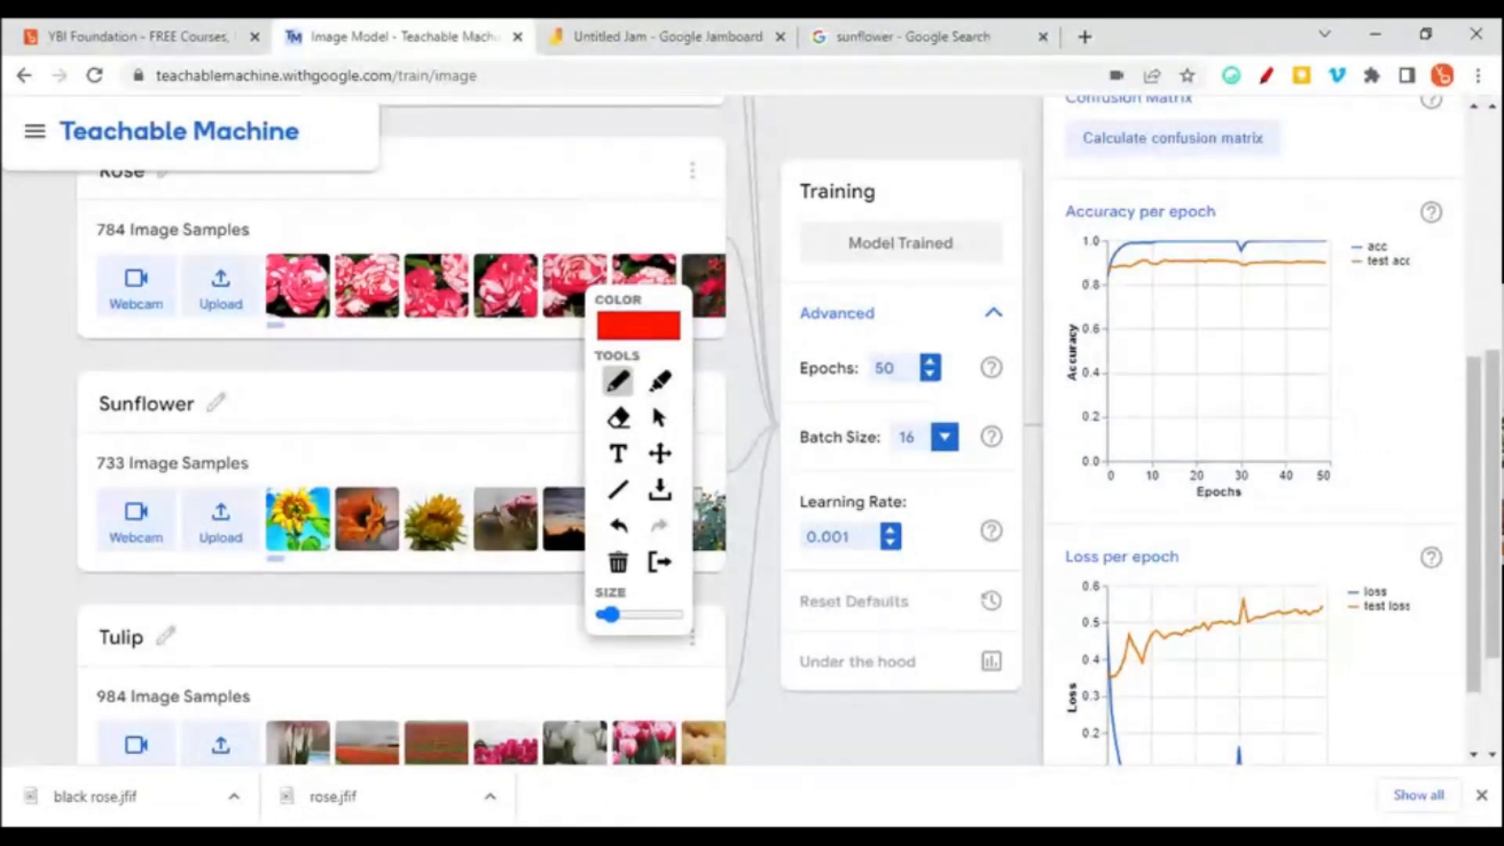
- Cross epoch 10 on the Accuracy per epoch chart, trace test accuracy up to it, and clear the marks and end annotating
{"action": "left_click_drag", "start_coordinate": [1167, 449], "coordinate": [1145, 475]}
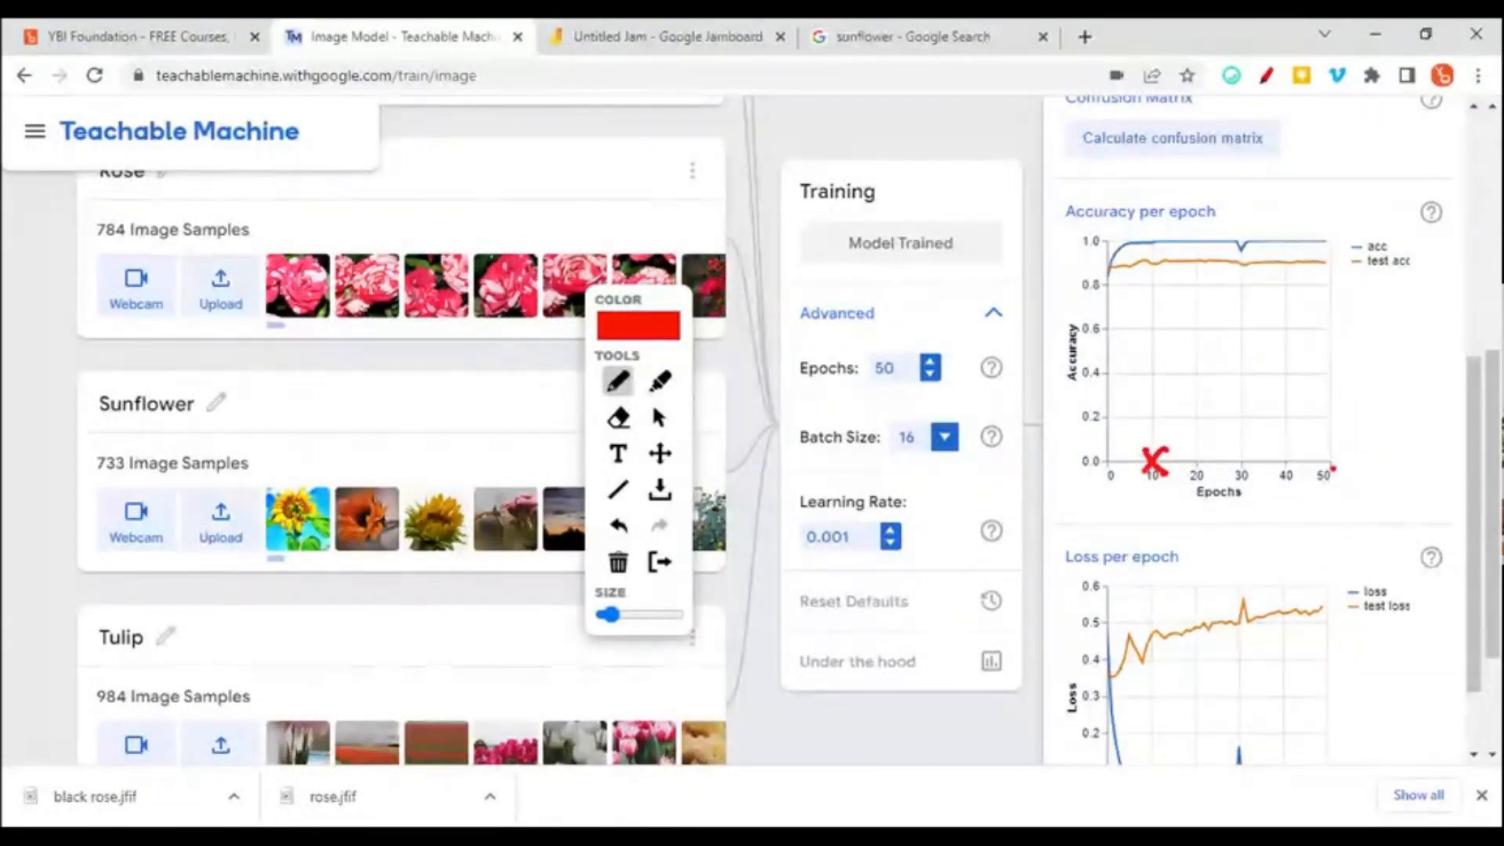
{"action": "left_click_drag", "start_coordinate": [1154, 239], "coordinate": [1152, 282]}
{"action": "left_click_drag", "start_coordinate": [1114, 272], "coordinate": [1139, 266]}
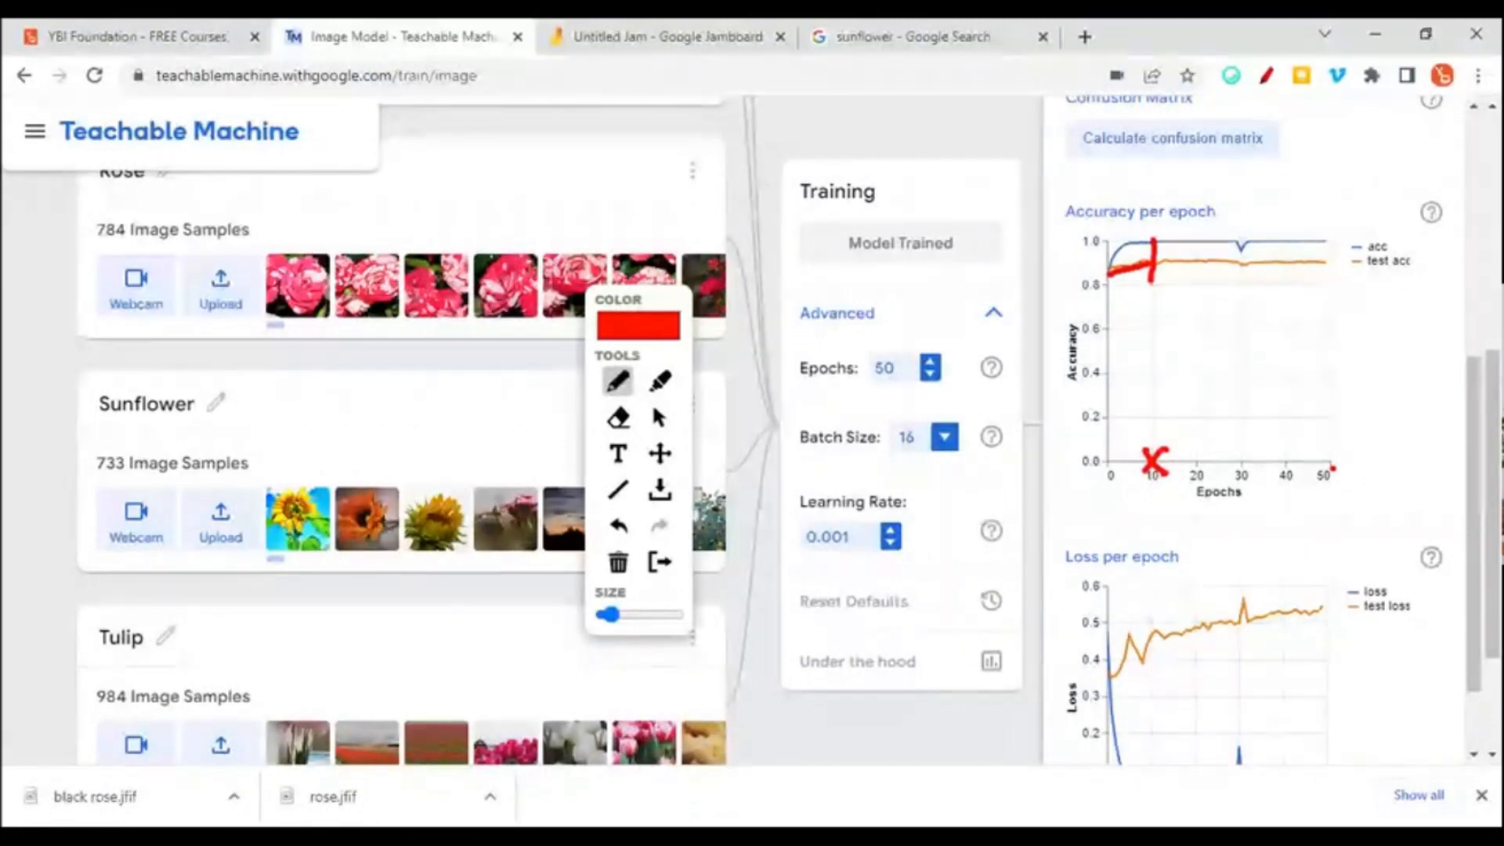
{"action": "left_click", "coordinate": [618, 561]}
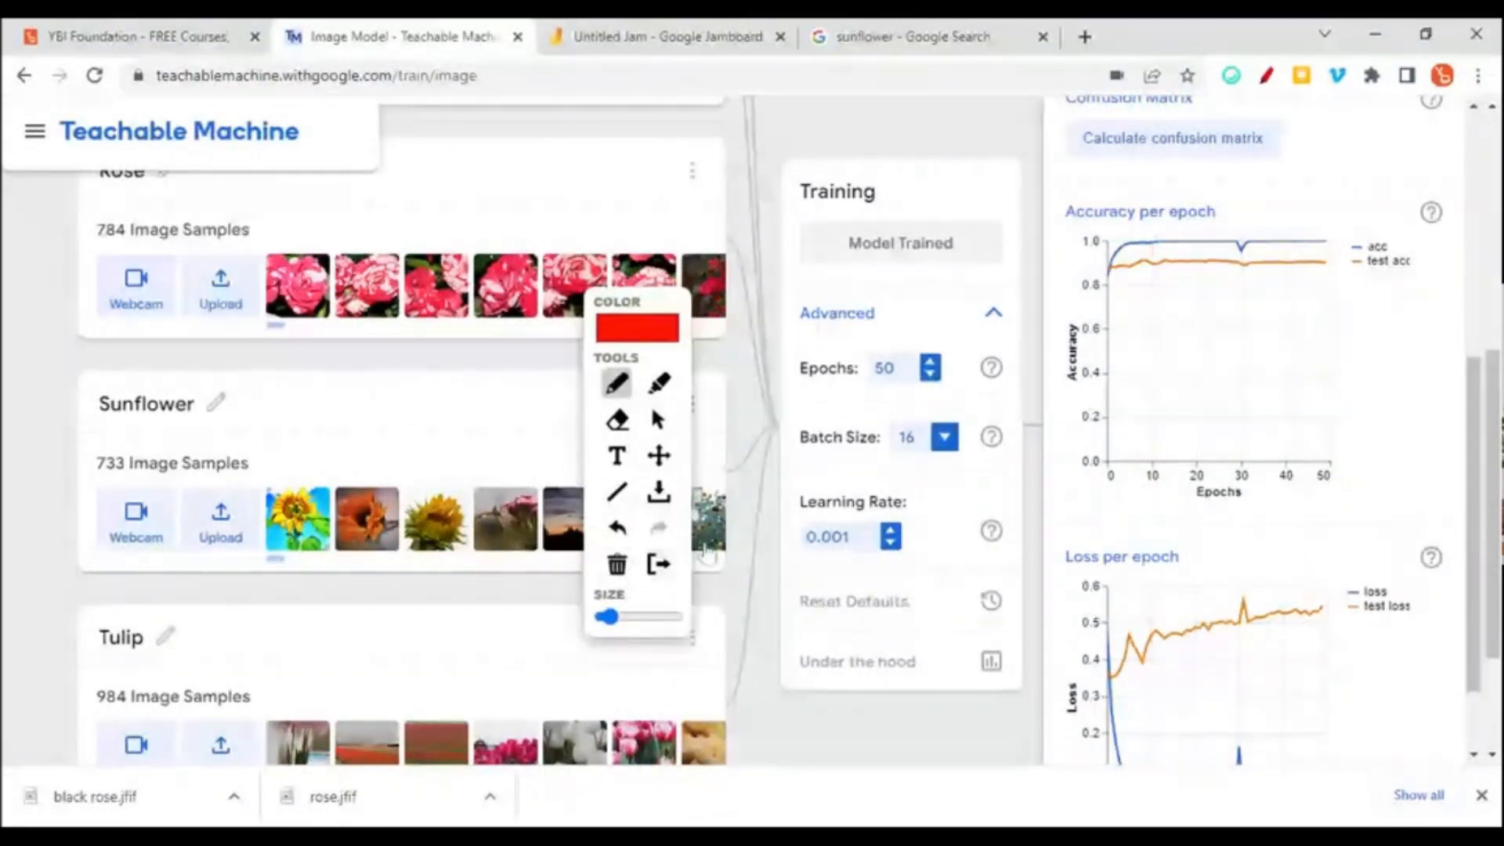
{"action": "left_click", "coordinate": [661, 561]}
- Inspect the Loss per epoch chart's curves and calculate the accuracy per class
{"action": "scroll", "coordinate": [1187, 546], "scroll_direction": "down", "scroll_amount": 5}
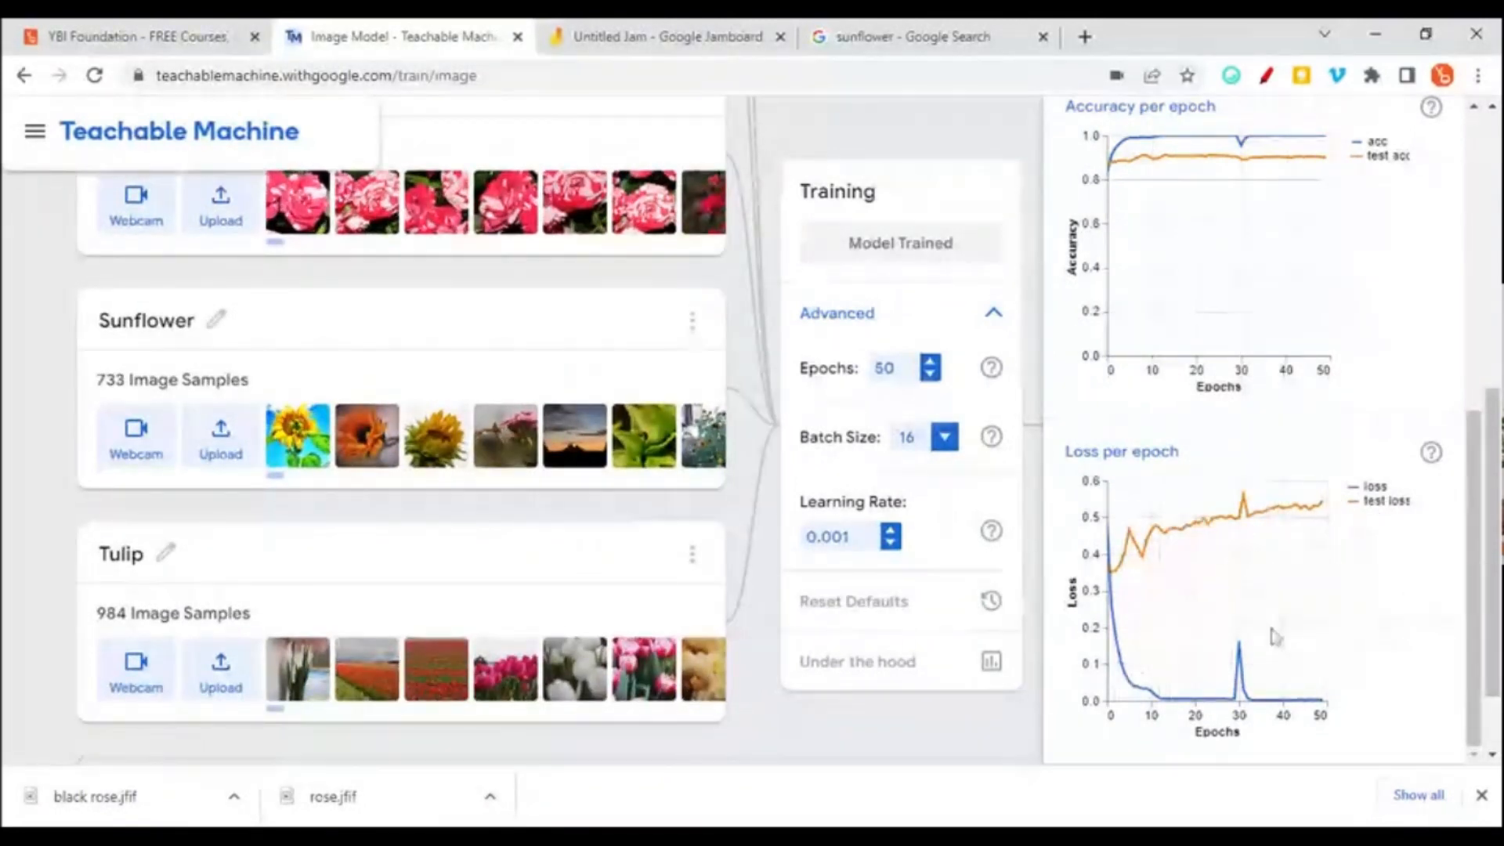
{"action": "mouse_move", "coordinate": [1164, 711]}
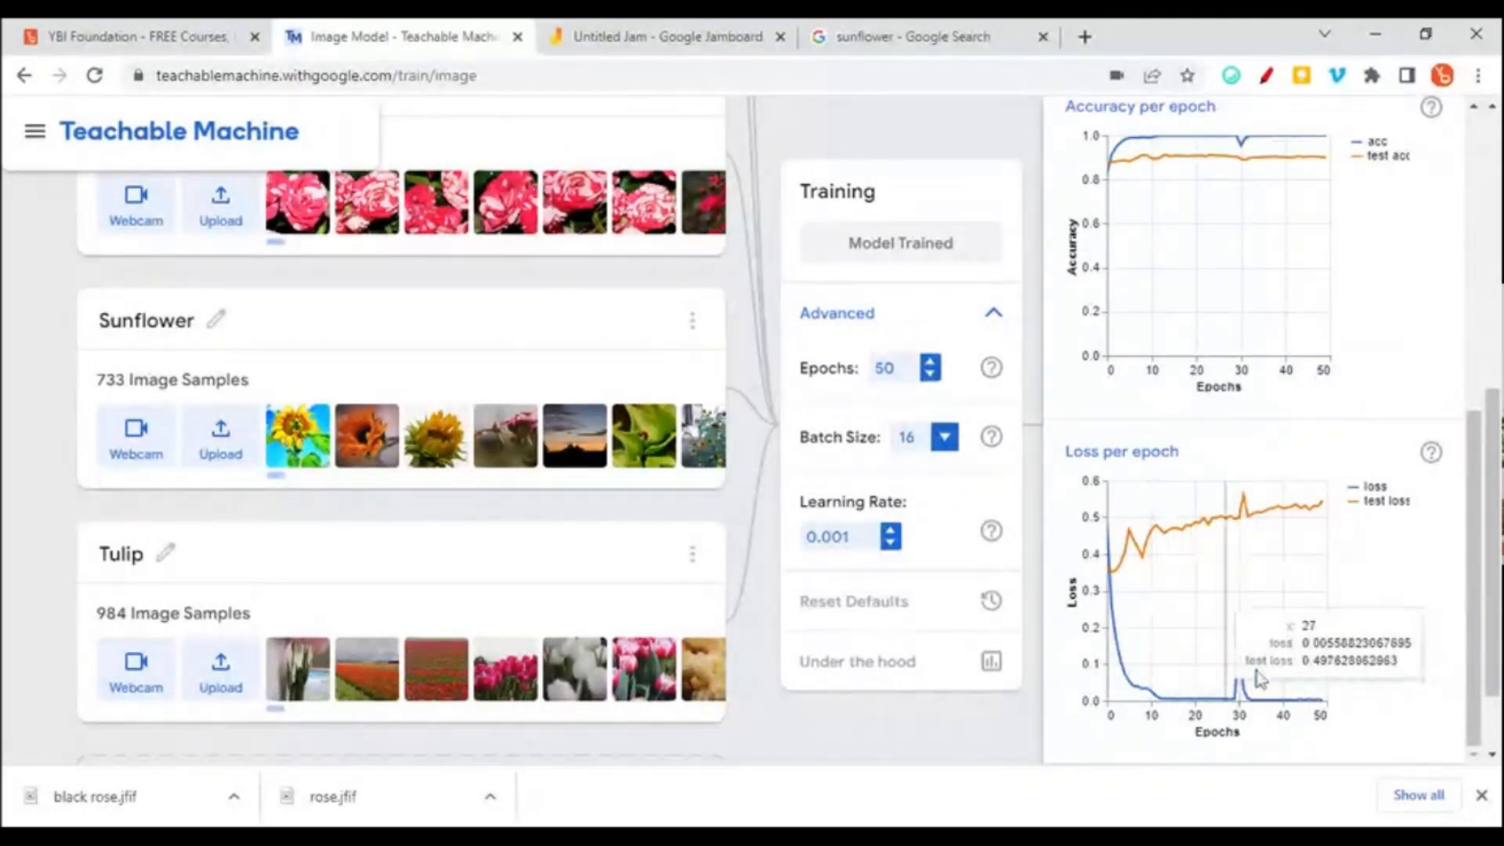
{"action": "scroll", "coordinate": [1342, 580], "scroll_direction": "up", "scroll_amount": 5}
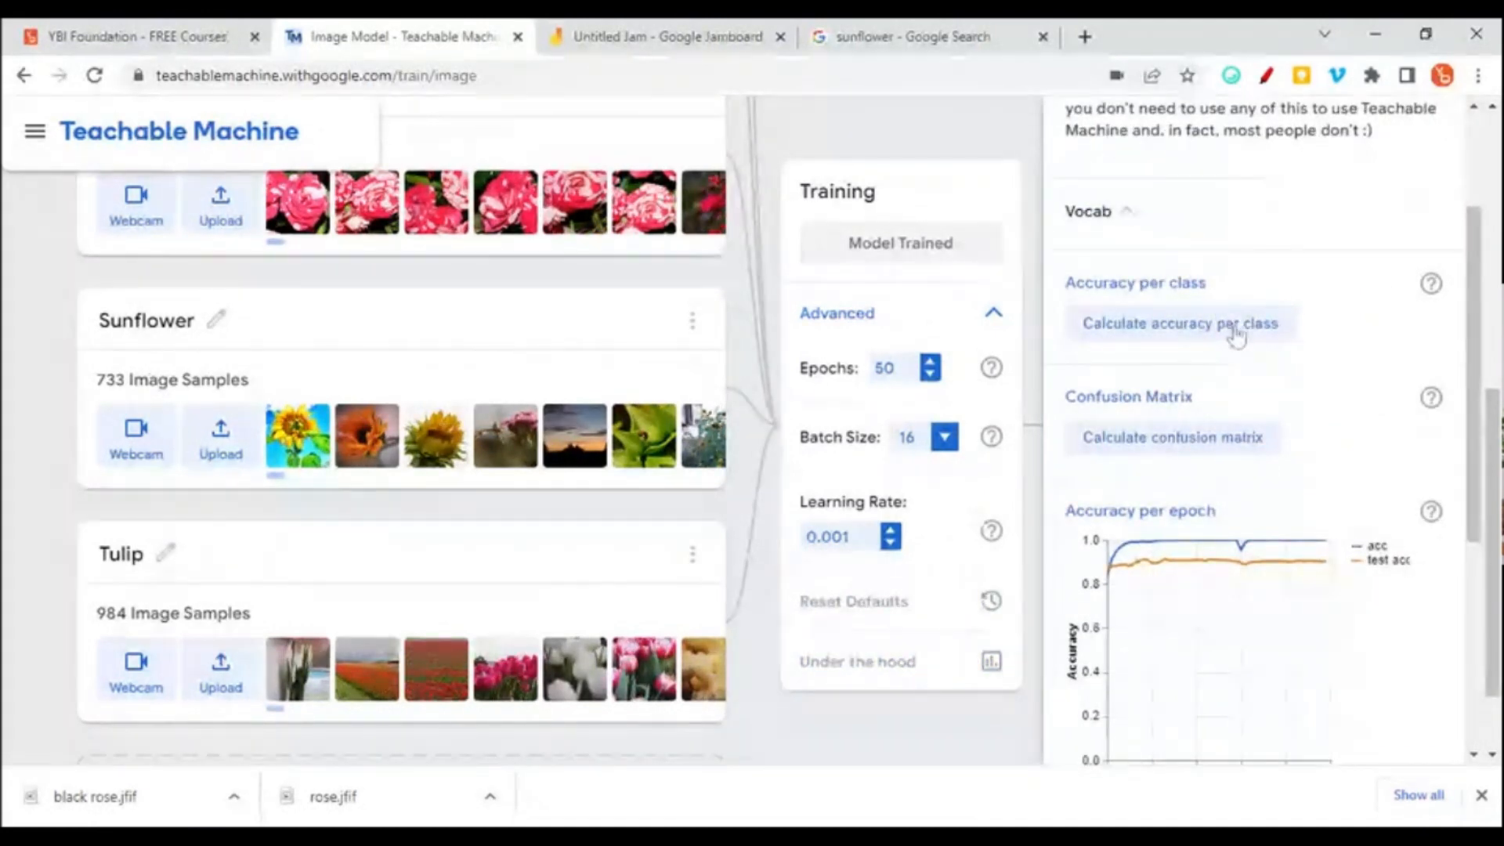
{"action": "left_click", "coordinate": [1150, 314]}
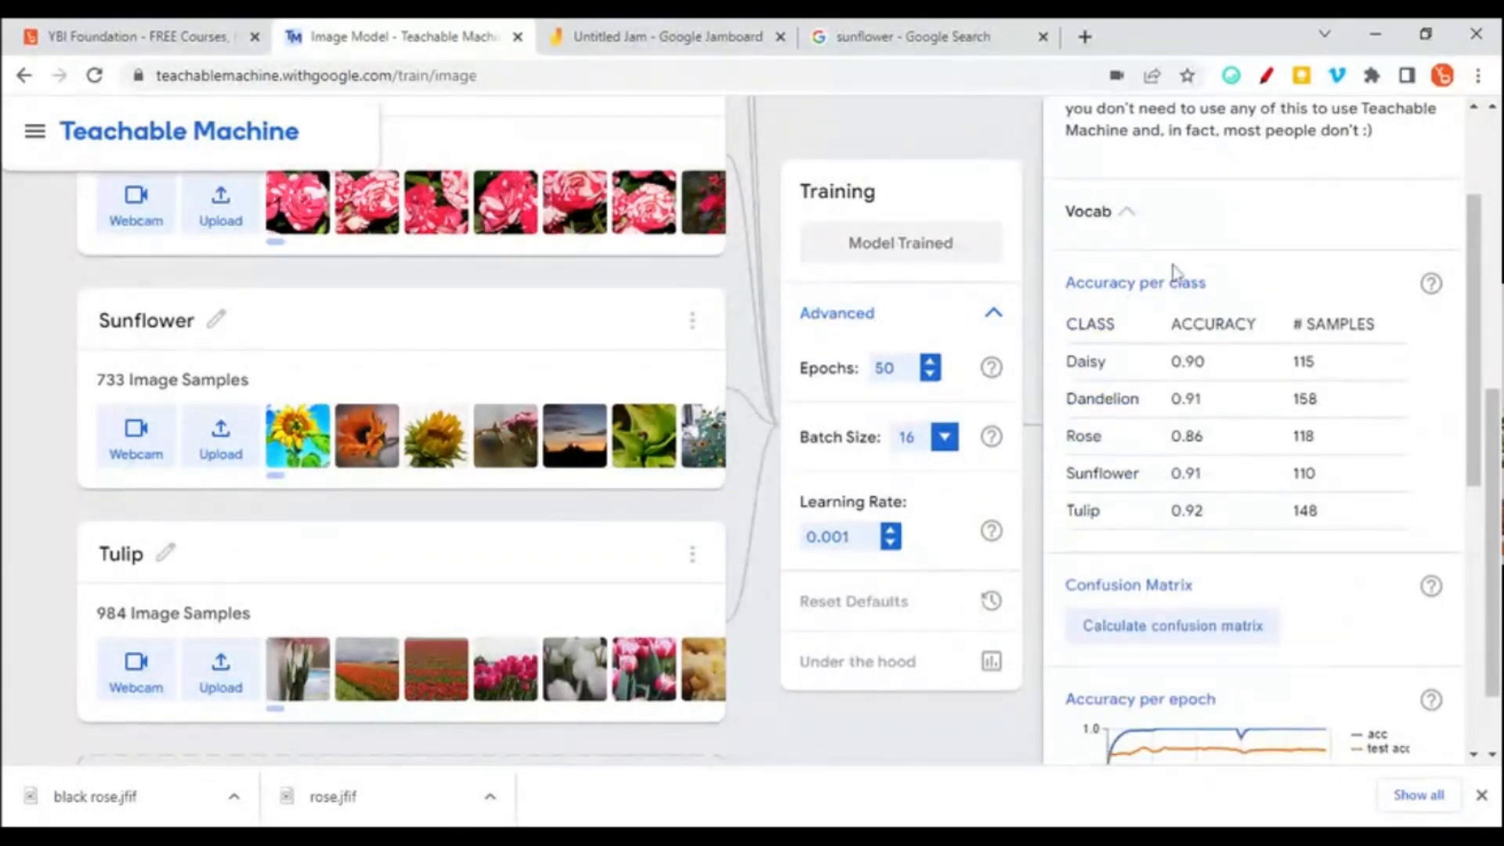
- Start annotating the page and number the five rows of the Accuracy per class table from 1 to 5
{"action": "left_click", "coordinate": [1266, 75]}
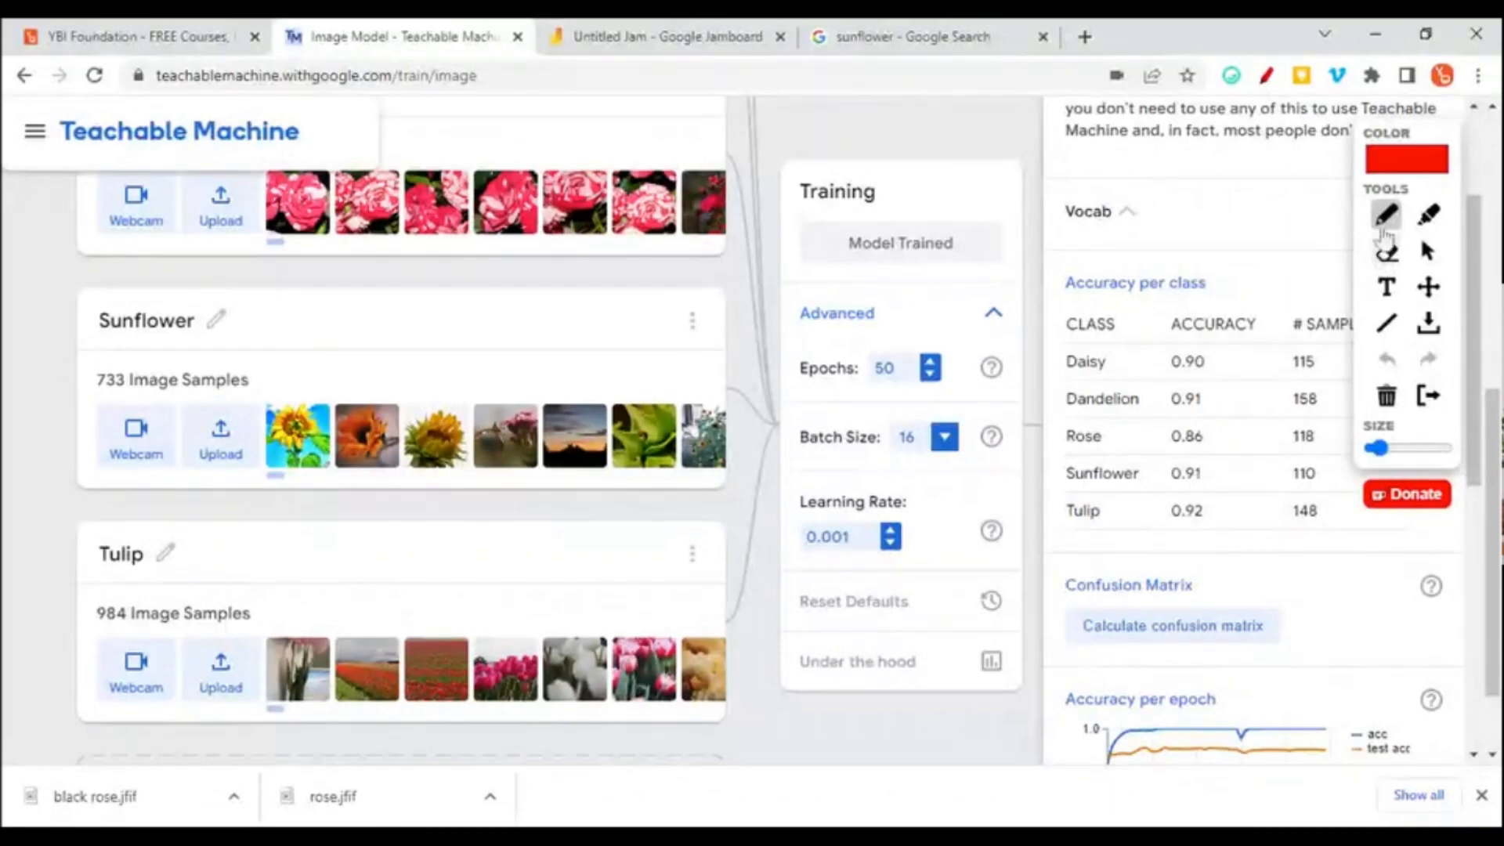
{"action": "left_click_drag", "start_coordinate": [1385, 235], "coordinate": [599, 452]}
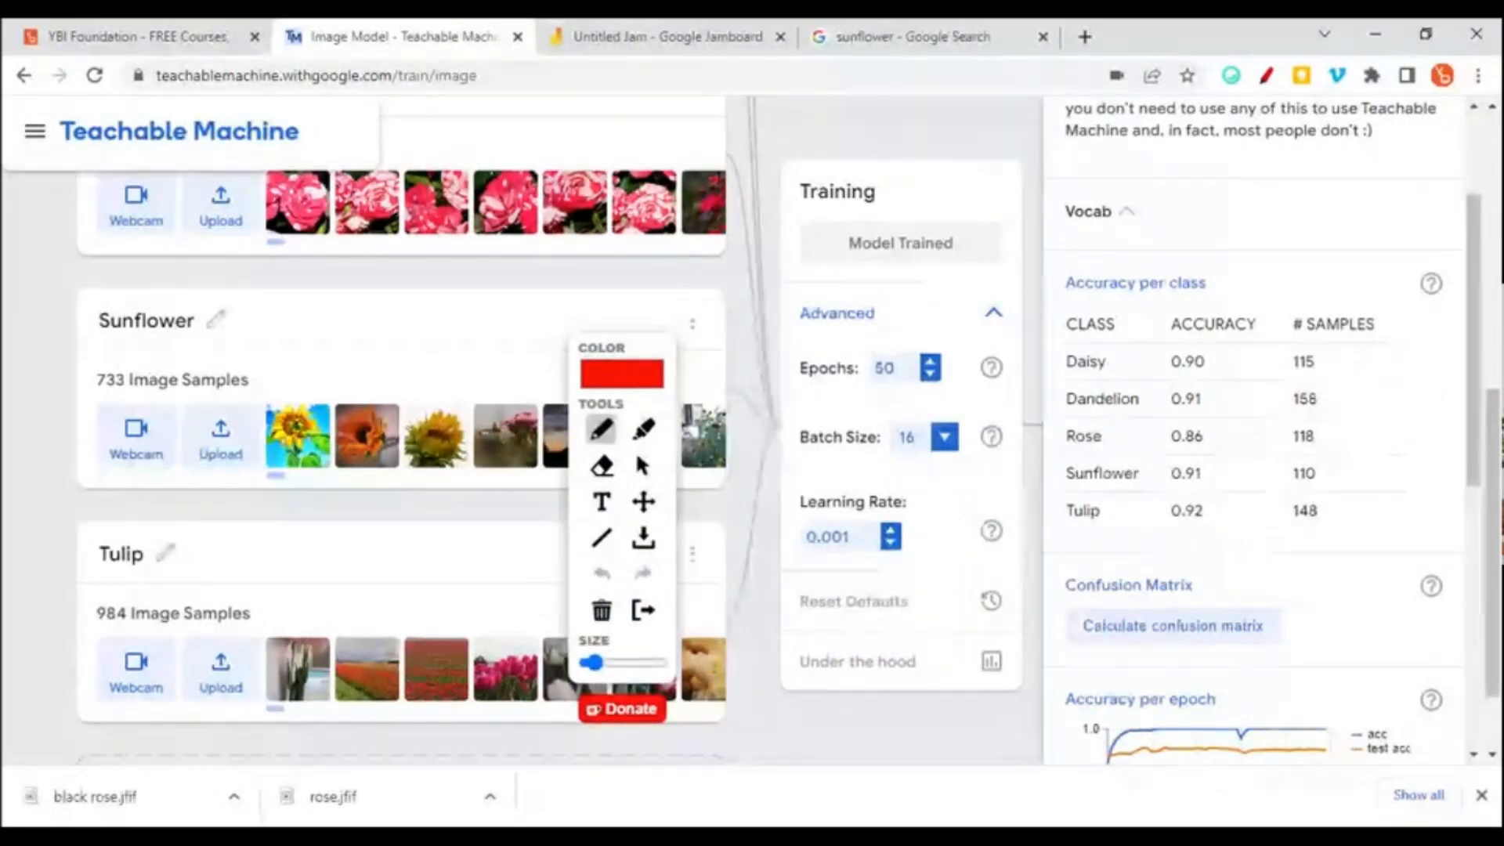
{"action": "left_click_drag", "start_coordinate": [1037, 354], "coordinate": [1038, 375]}
{"action": "mouse_move", "coordinate": [1035, 391]}
{"action": "left_mouse_down"}
{"action": "mouse_move", "coordinate": [1045, 502]}
{"action": "mouse_move", "coordinate": [1030, 540]}
{"action": "left_mouse_up"}
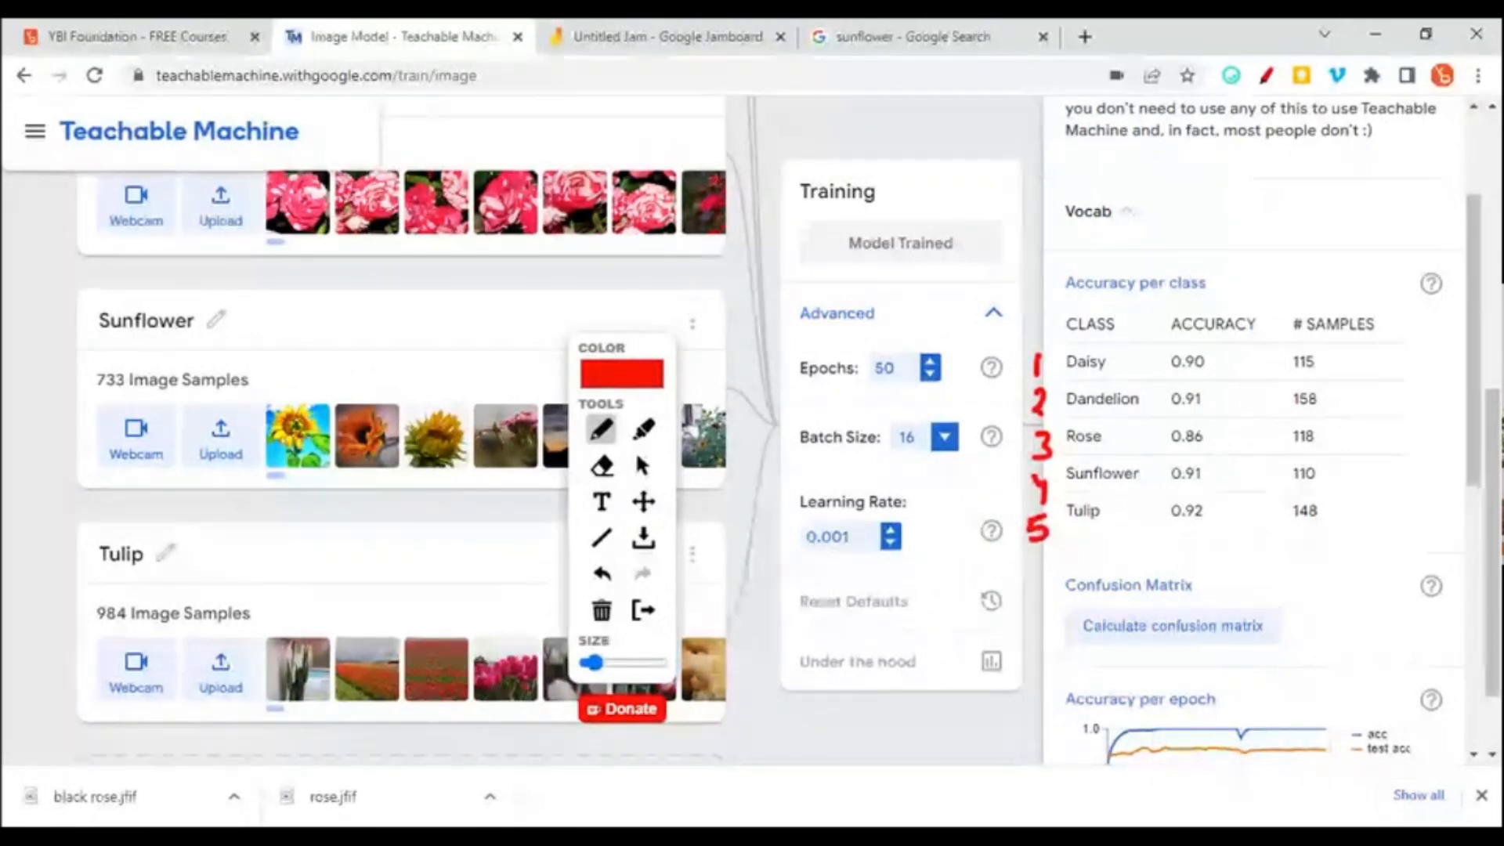
- Mark the Daisy, Dandelion and Rose accuracies, draw an arrow beneath the Accuracy per epoch heading, and end annotating
{"action": "mouse_move", "coordinate": [1119, 363]}
{"action": "left_mouse_down"}
{"action": "mouse_move", "coordinate": [1154, 362]}
{"action": "mouse_move", "coordinate": [1144, 373]}
{"action": "left_mouse_up"}
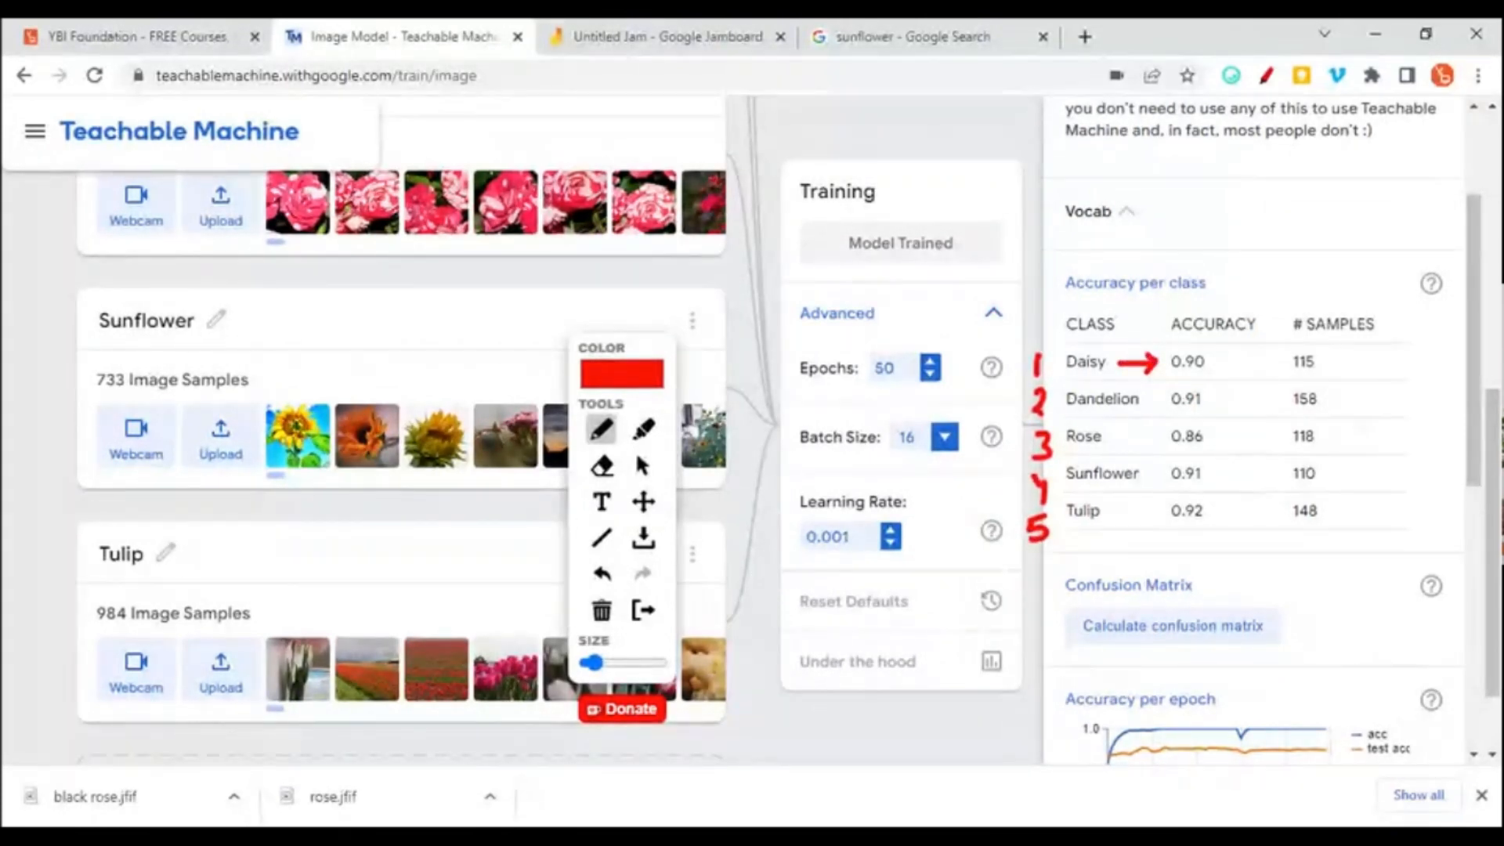
{"action": "left_click_drag", "start_coordinate": [1227, 402], "coordinate": [1256, 404]}
{"action": "left_click_drag", "start_coordinate": [1158, 450], "coordinate": [1220, 451]}
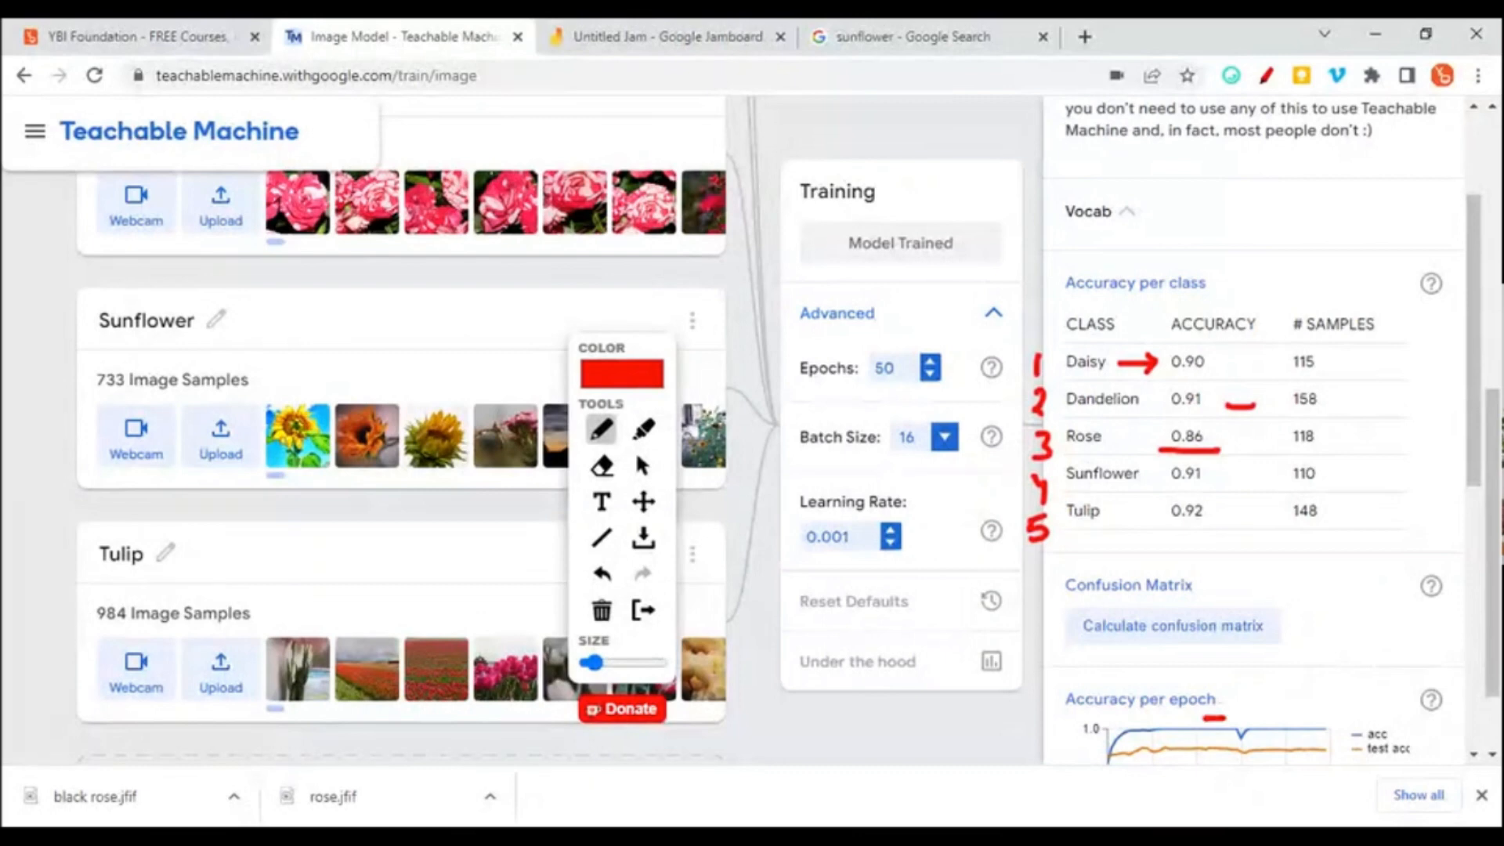
{"action": "left_click_drag", "start_coordinate": [1225, 716], "coordinate": [1340, 714]}
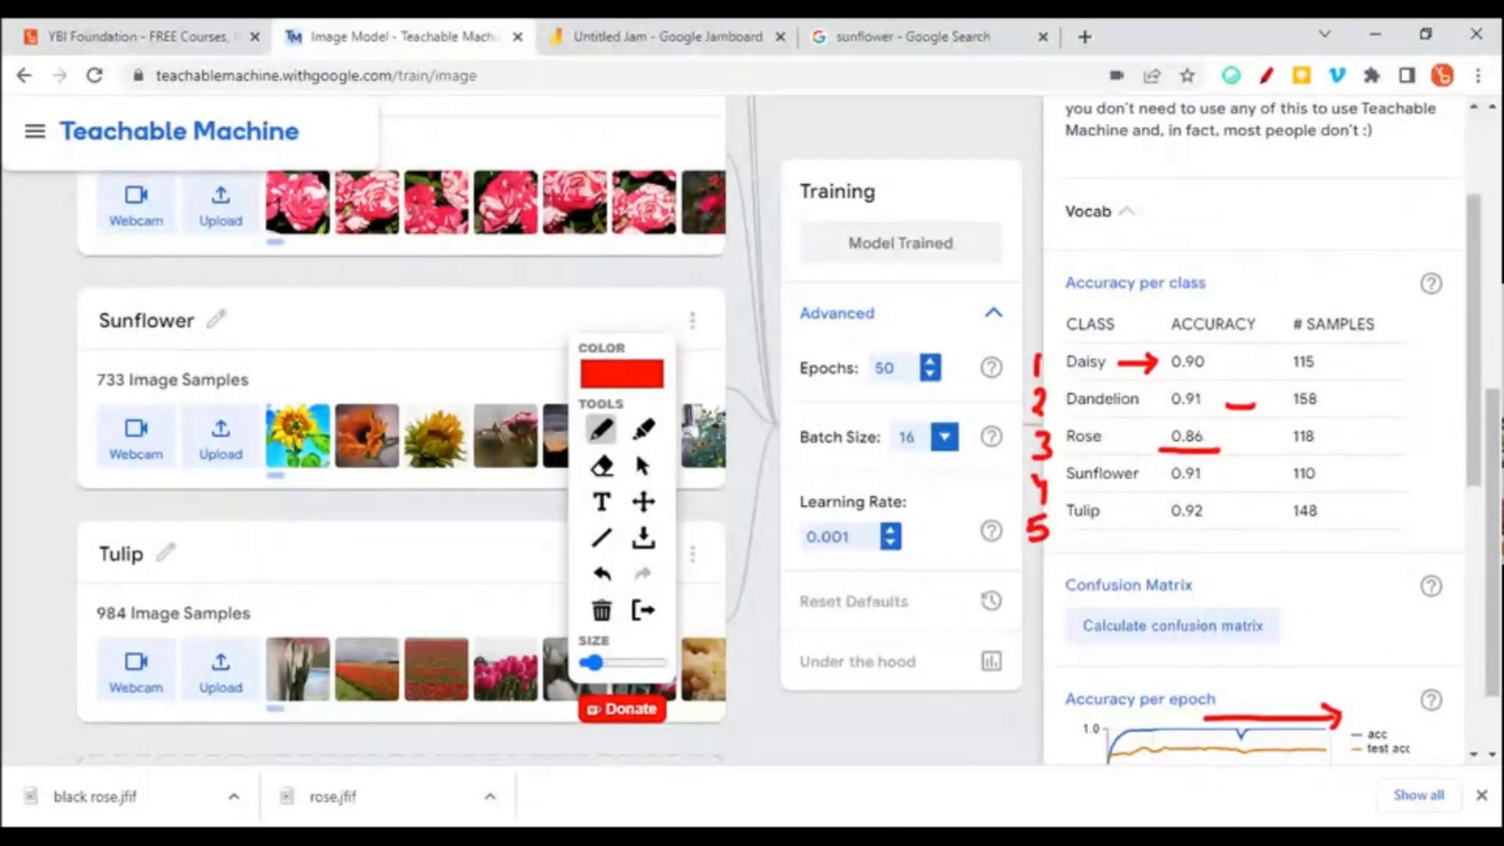
{"action": "left_click", "coordinate": [636, 610]}
- Return to the Accuracy per class table and handwrite "Input Image" above it in red
{"action": "scroll", "coordinate": [1453, 556], "scroll_direction": "down", "scroll_amount": 3}
{"action": "scroll", "coordinate": [1453, 556], "scroll_direction": "down", "scroll_amount": 1}
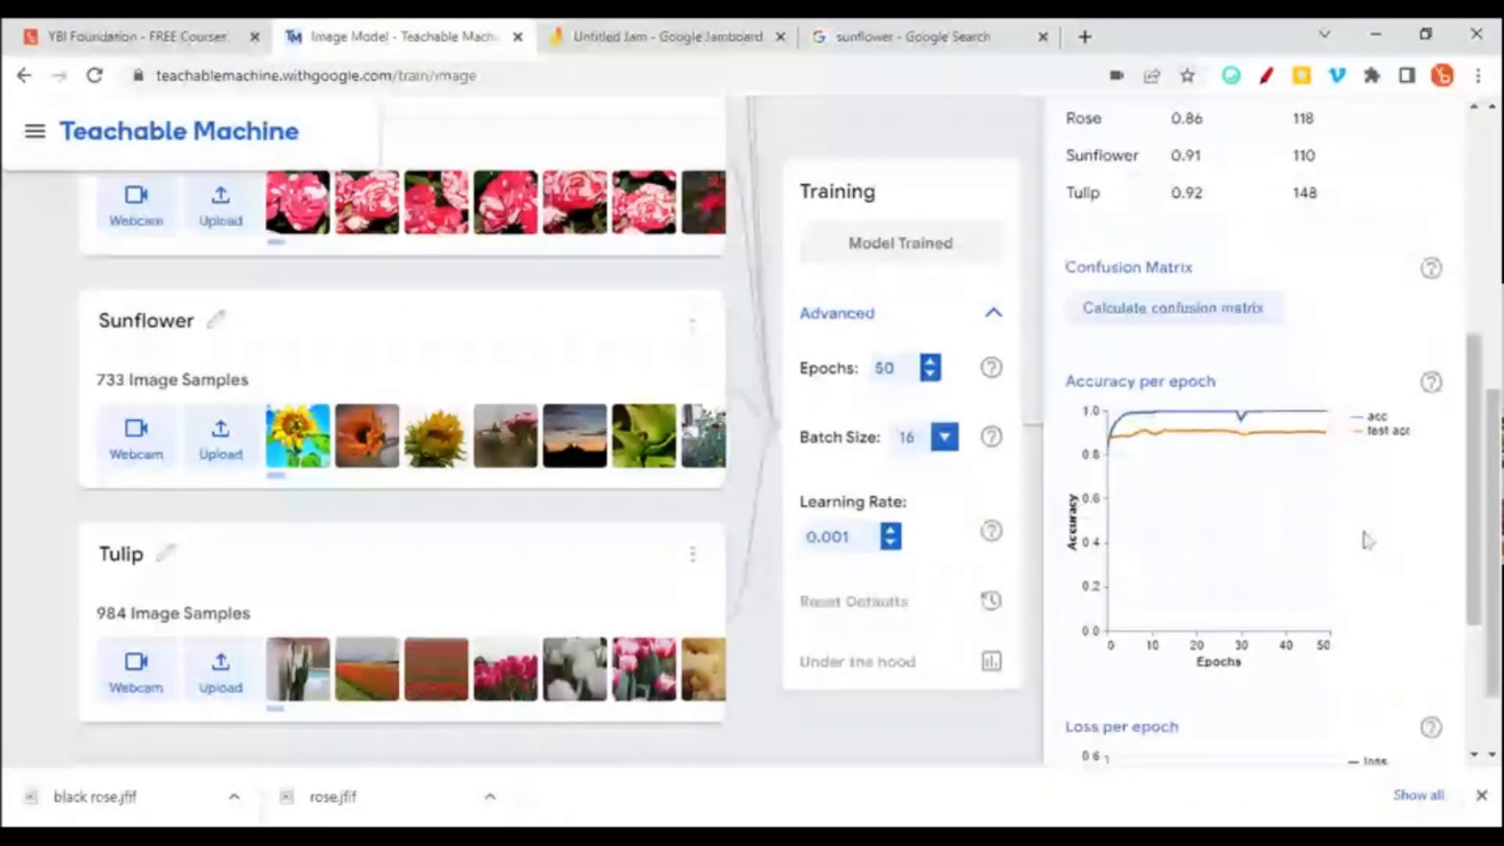
{"action": "mouse_move", "coordinate": [1184, 446]}
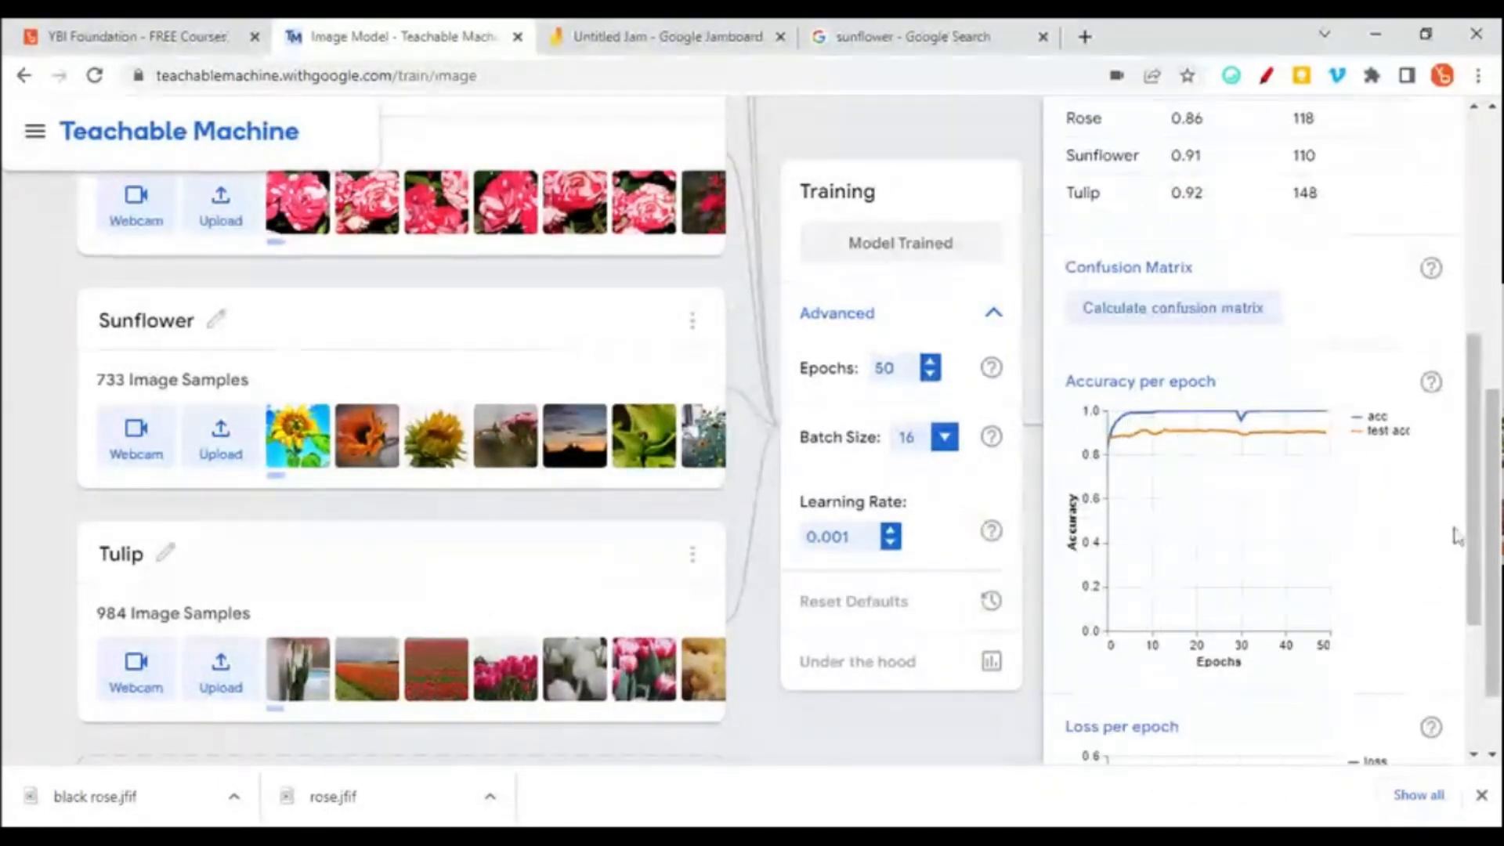
{"action": "left_click_drag", "start_coordinate": [1479, 538], "coordinate": [1498, 380]}
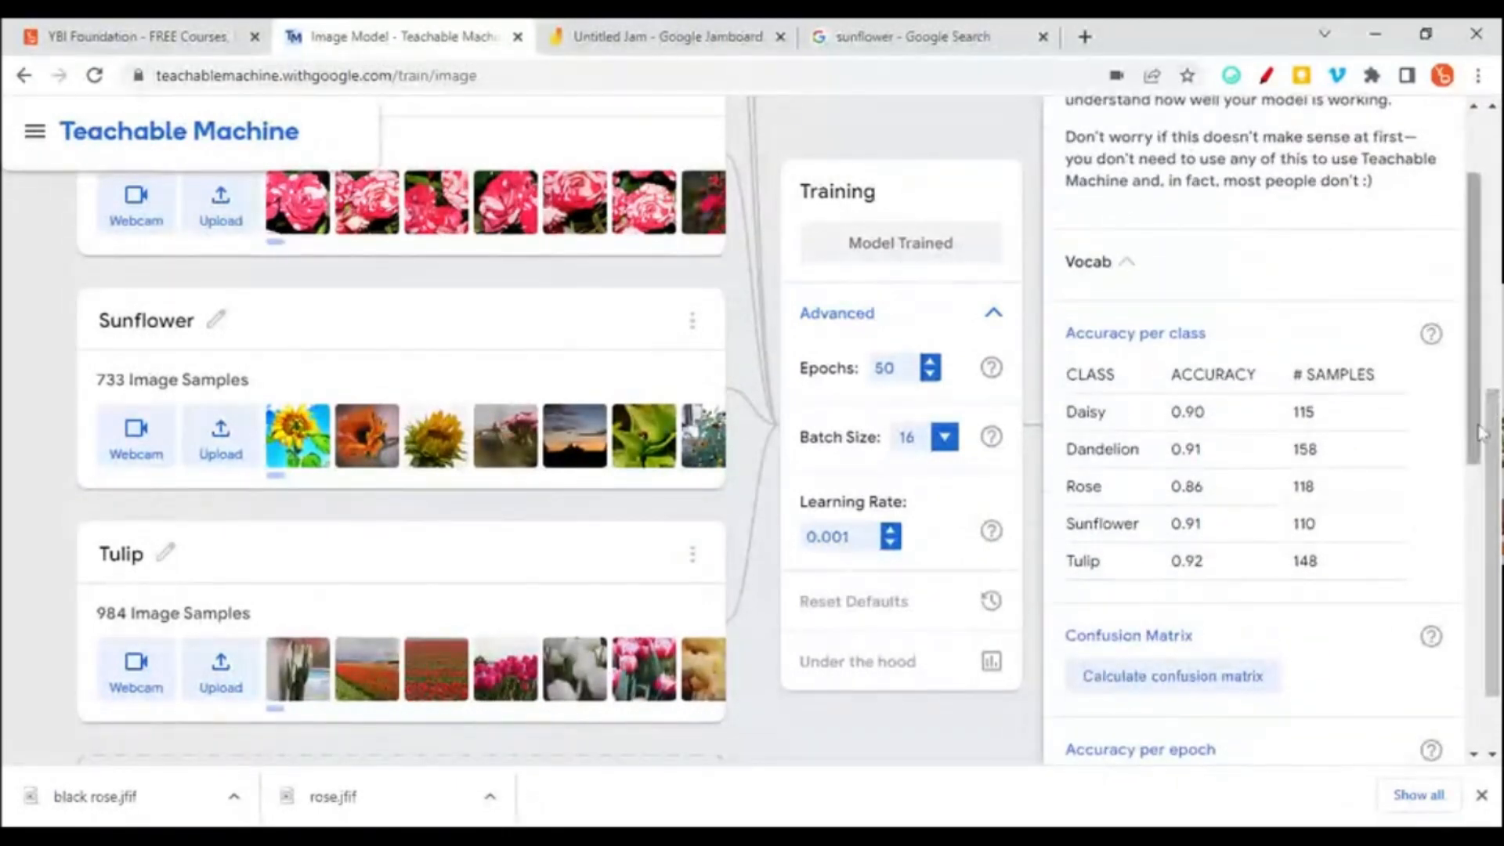
{"action": "left_click", "coordinate": [1266, 76]}
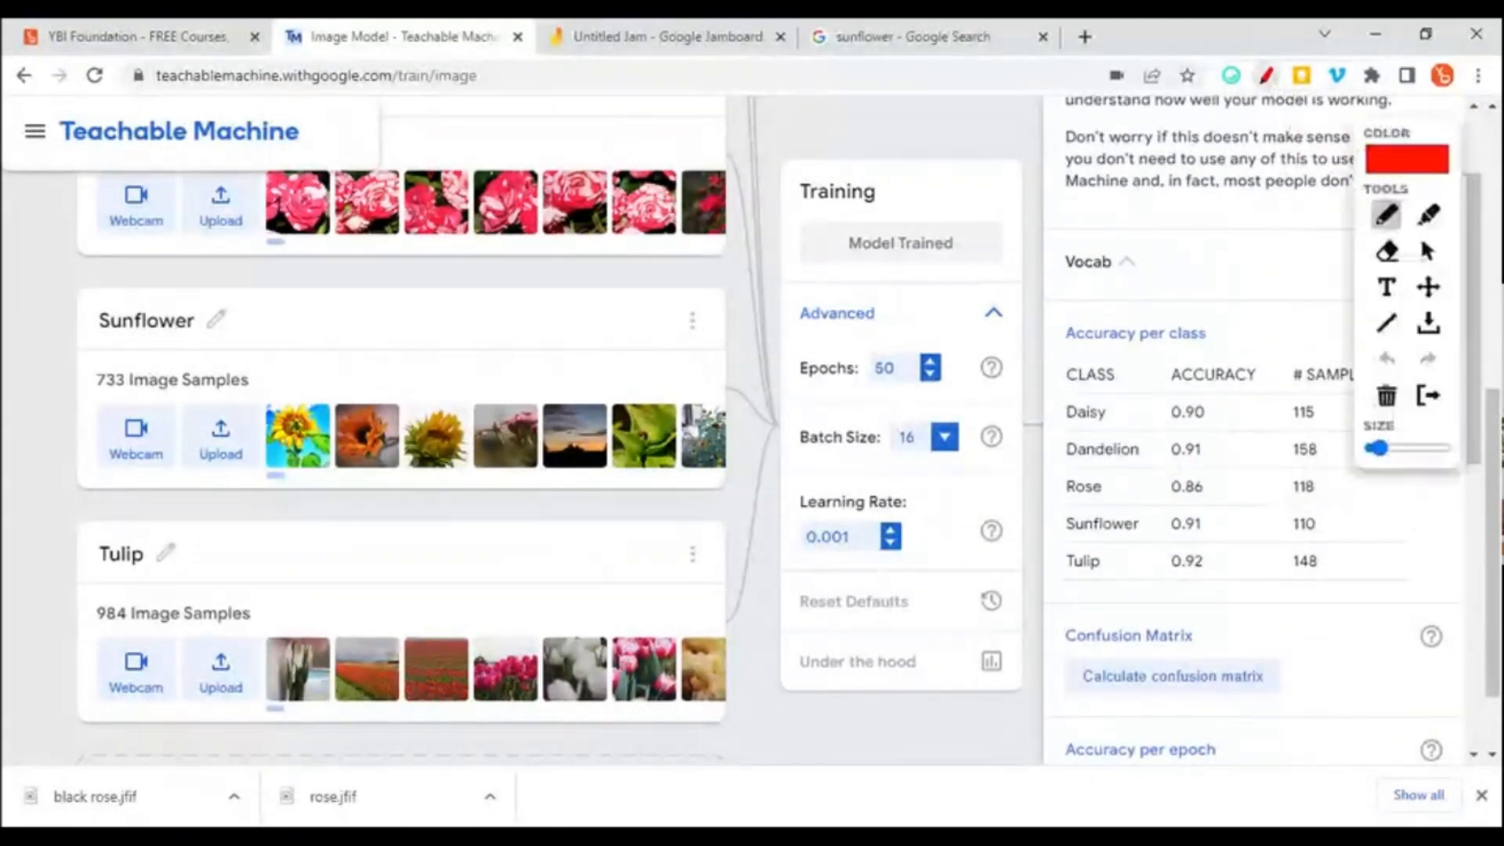
{"action": "mouse_move", "coordinate": [1413, 200]}
{"action": "left_mouse_down"}
{"action": "mouse_move", "coordinate": [747, 335]}
{"action": "mouse_move", "coordinate": [671, 372]}
{"action": "left_mouse_up"}
{"action": "left_click_drag", "start_coordinate": [1153, 235], "coordinate": [1237, 233]}
{"action": "mouse_move", "coordinate": [1177, 294]}
{"action": "left_mouse_down"}
{"action": "mouse_move", "coordinate": [1211, 292]}
{"action": "mouse_move", "coordinate": [1219, 345]}
{"action": "left_mouse_up"}
{"action": "mouse_move", "coordinate": [1222, 271]}
{"action": "left_mouse_down"}
{"action": "mouse_move", "coordinate": [1227, 302]}
{"action": "mouse_move", "coordinate": [1286, 296]}
{"action": "left_mouse_up"}
{"action": "left_click_drag", "start_coordinate": [1307, 235], "coordinate": [1304, 303]}
{"action": "mouse_move", "coordinate": [1360, 249]}
{"action": "left_mouse_down"}
{"action": "mouse_move", "coordinate": [1349, 307]}
{"action": "mouse_move", "coordinate": [1424, 299]}
{"action": "mouse_move", "coordinate": [1415, 333]}
{"action": "left_mouse_up"}
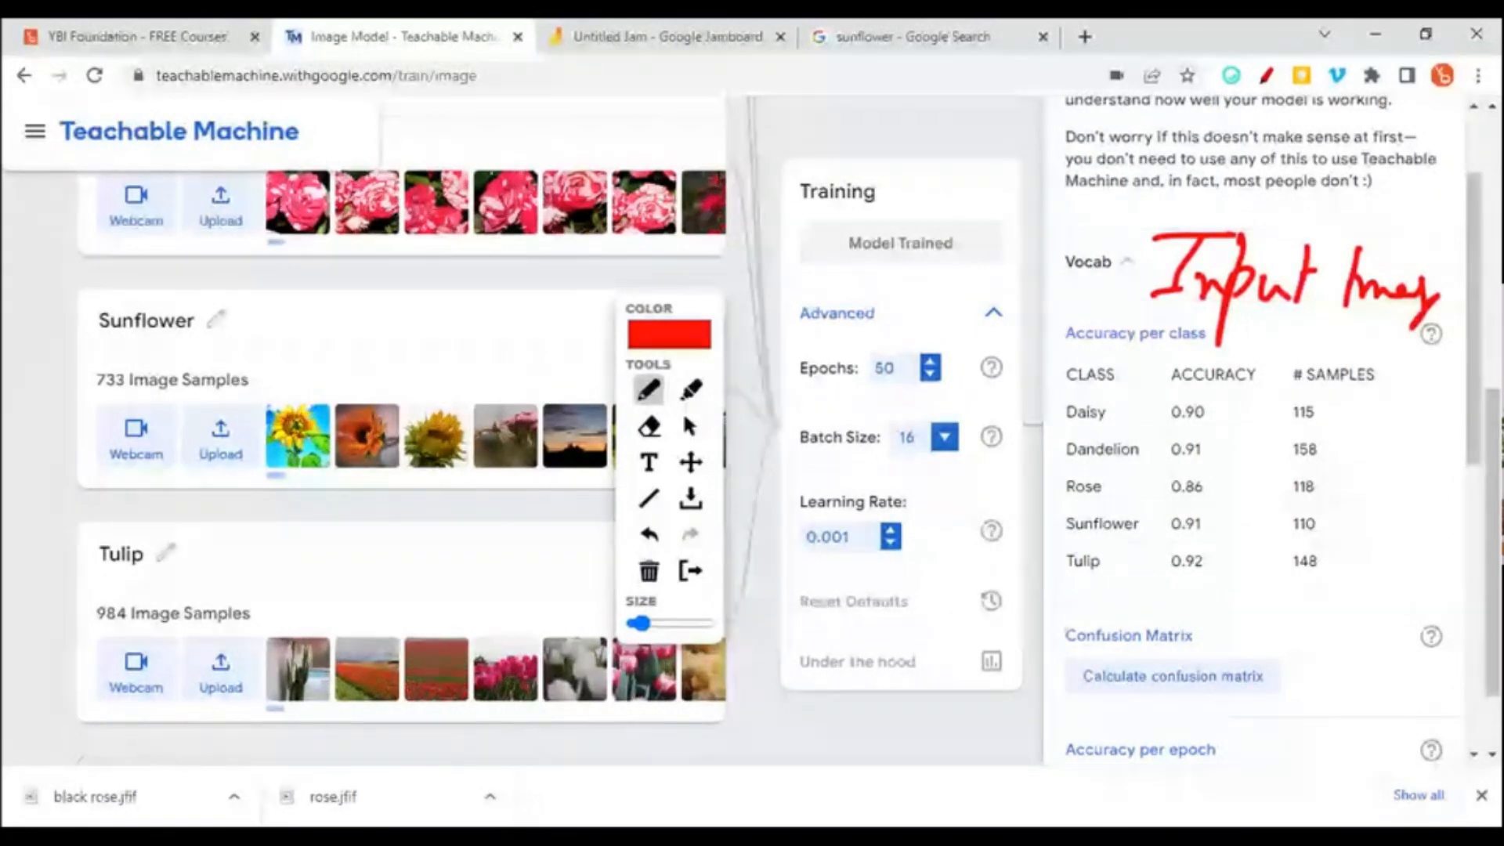
- Write 95 beside the Daisy row, double-underline Rose, draw strokes across the first three rows, and clear the annotations and end annotating
{"action": "mouse_move", "coordinate": [1388, 399]}
{"action": "left_mouse_down"}
{"action": "mouse_move", "coordinate": [1380, 430]}
{"action": "mouse_move", "coordinate": [1433, 379]}
{"action": "left_mouse_up"}
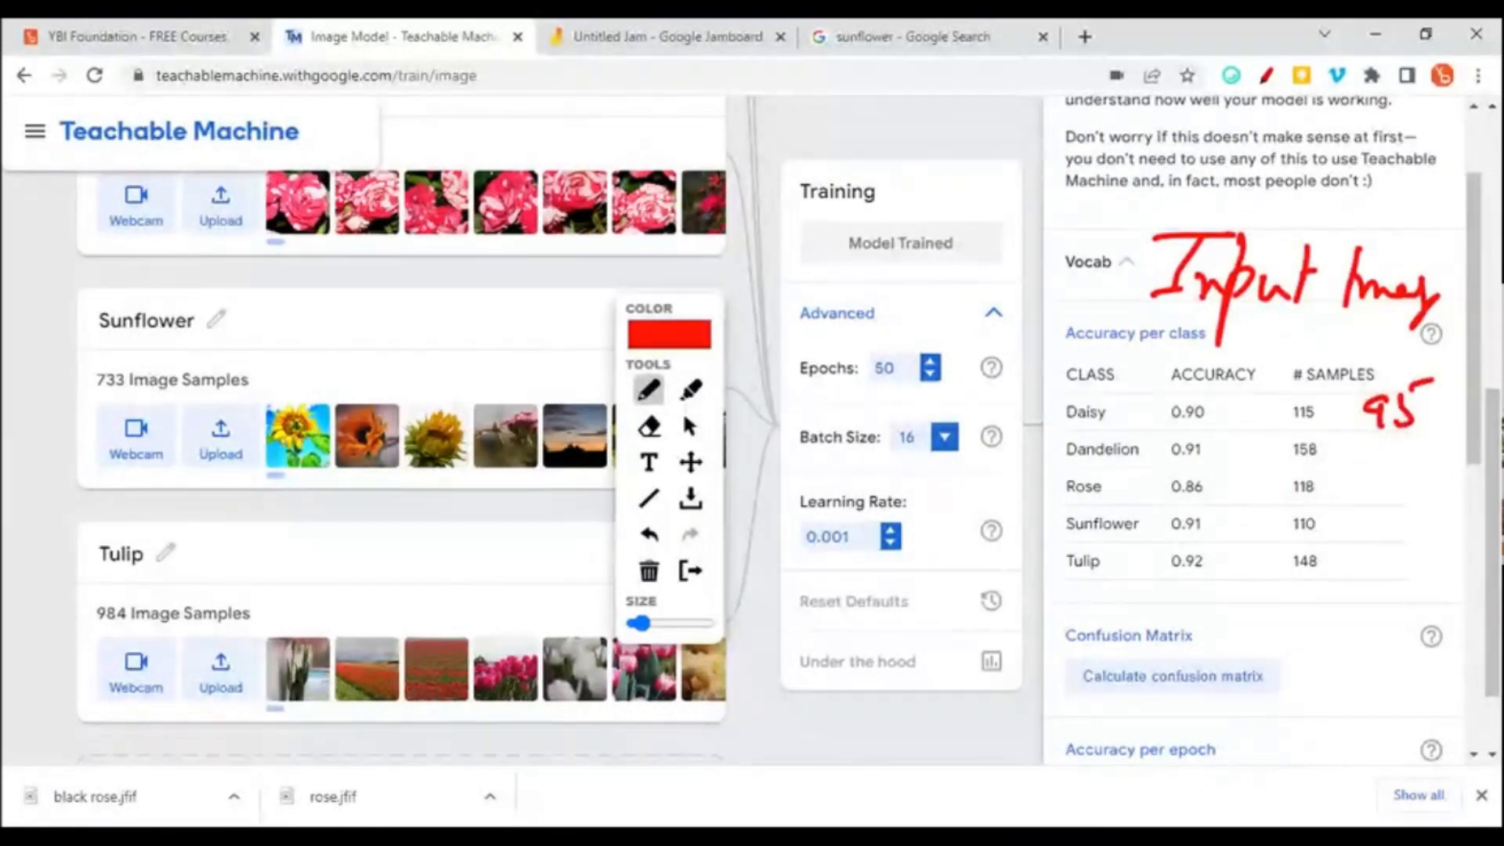
{"action": "left_click_drag", "start_coordinate": [1054, 509], "coordinate": [1136, 502]}
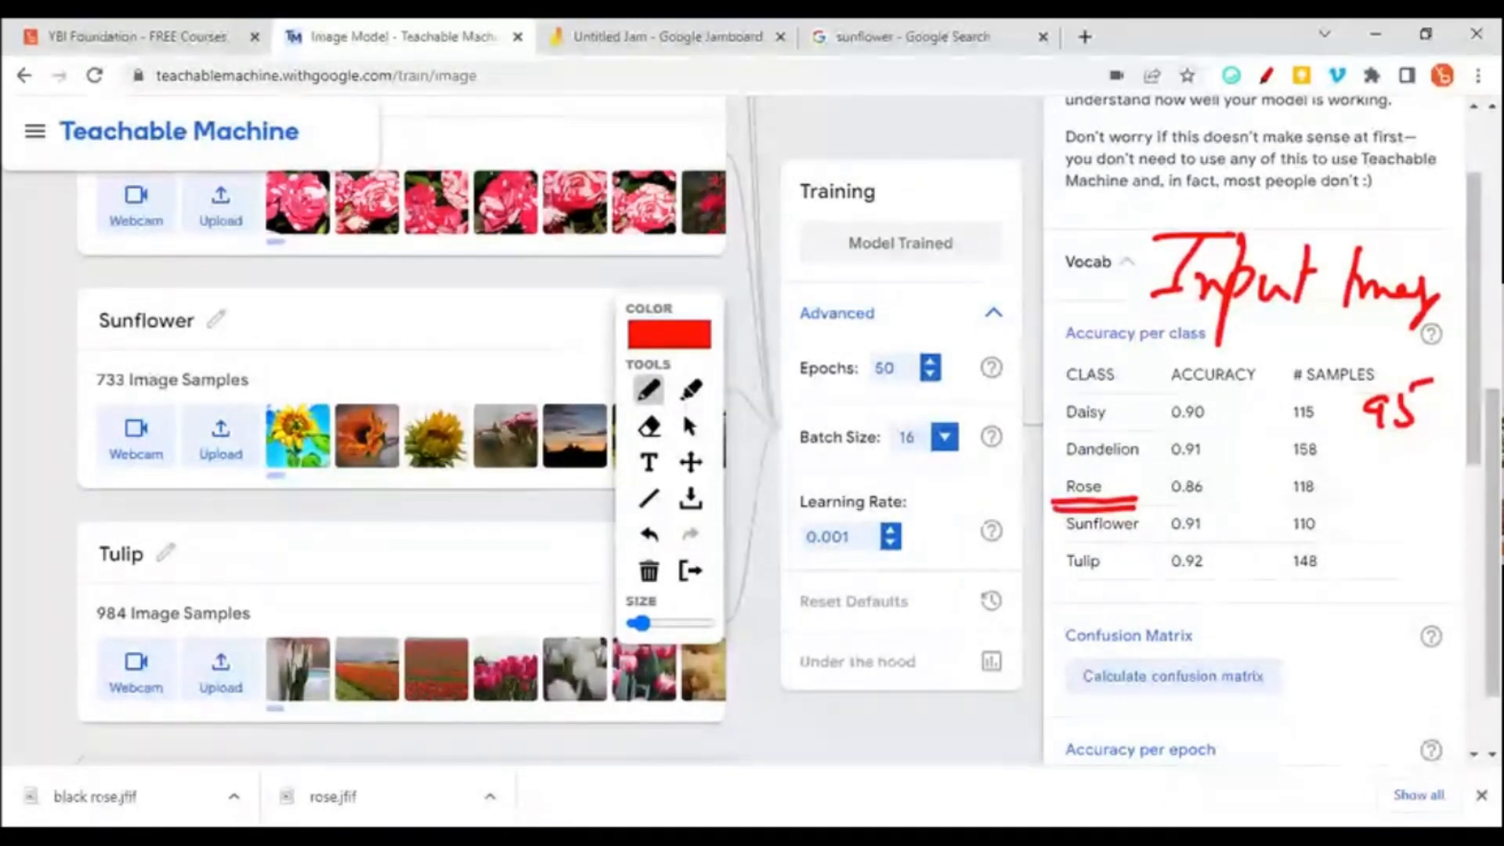
{"action": "mouse_move", "coordinate": [1250, 415]}
{"action": "left_mouse_down"}
{"action": "mouse_move", "coordinate": [1349, 408]}
{"action": "mouse_move", "coordinate": [1337, 419]}
{"action": "left_mouse_up"}
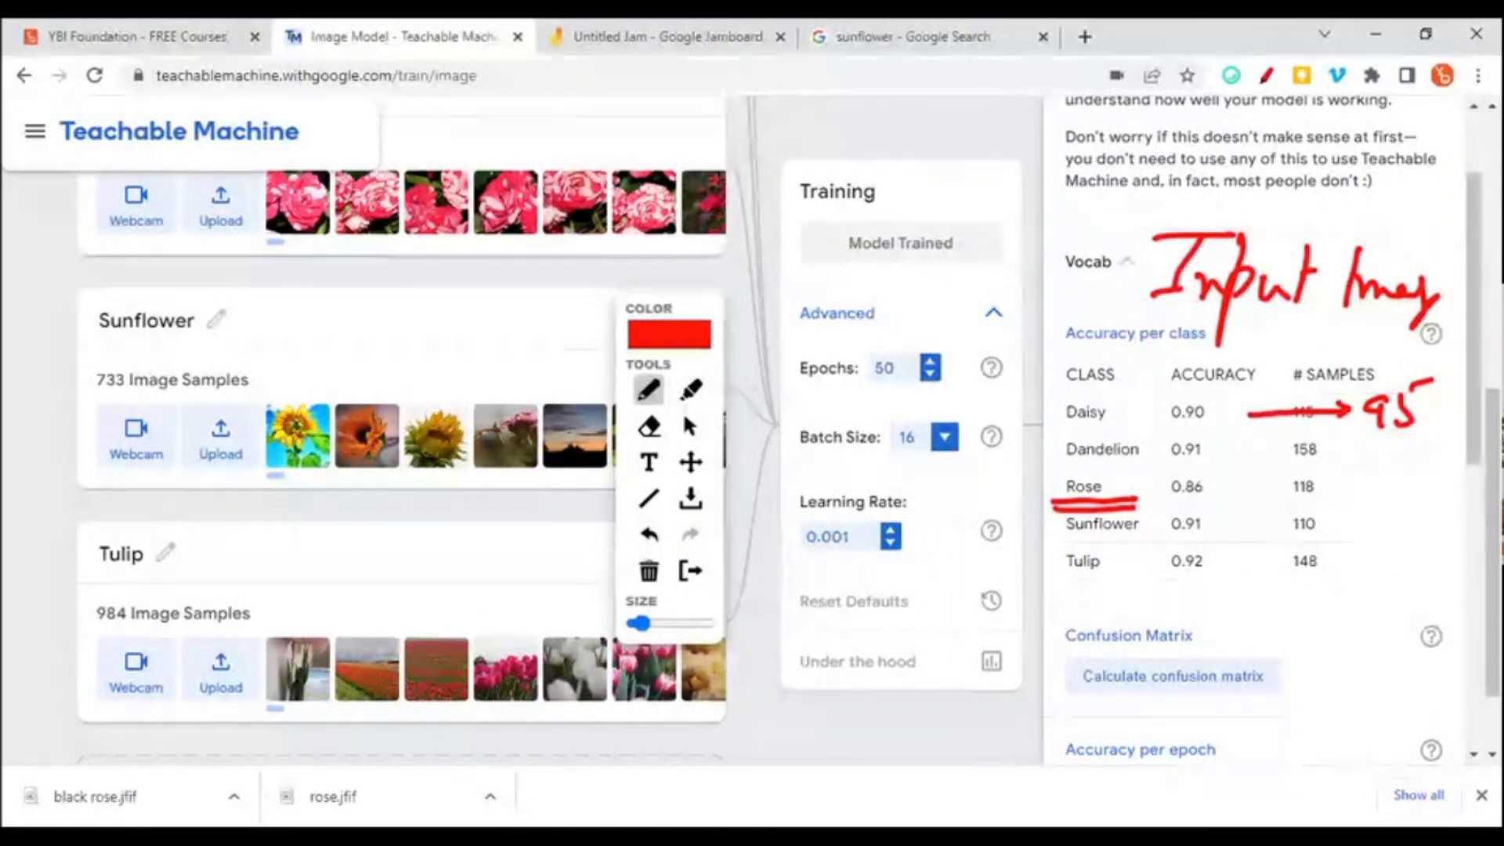
{"action": "mouse_move", "coordinate": [1240, 452]}
{"action": "left_mouse_down"}
{"action": "mouse_move", "coordinate": [1348, 448]}
{"action": "mouse_move", "coordinate": [1324, 456]}
{"action": "left_mouse_up"}
{"action": "left_click_drag", "start_coordinate": [1234, 490], "coordinate": [1330, 486]}
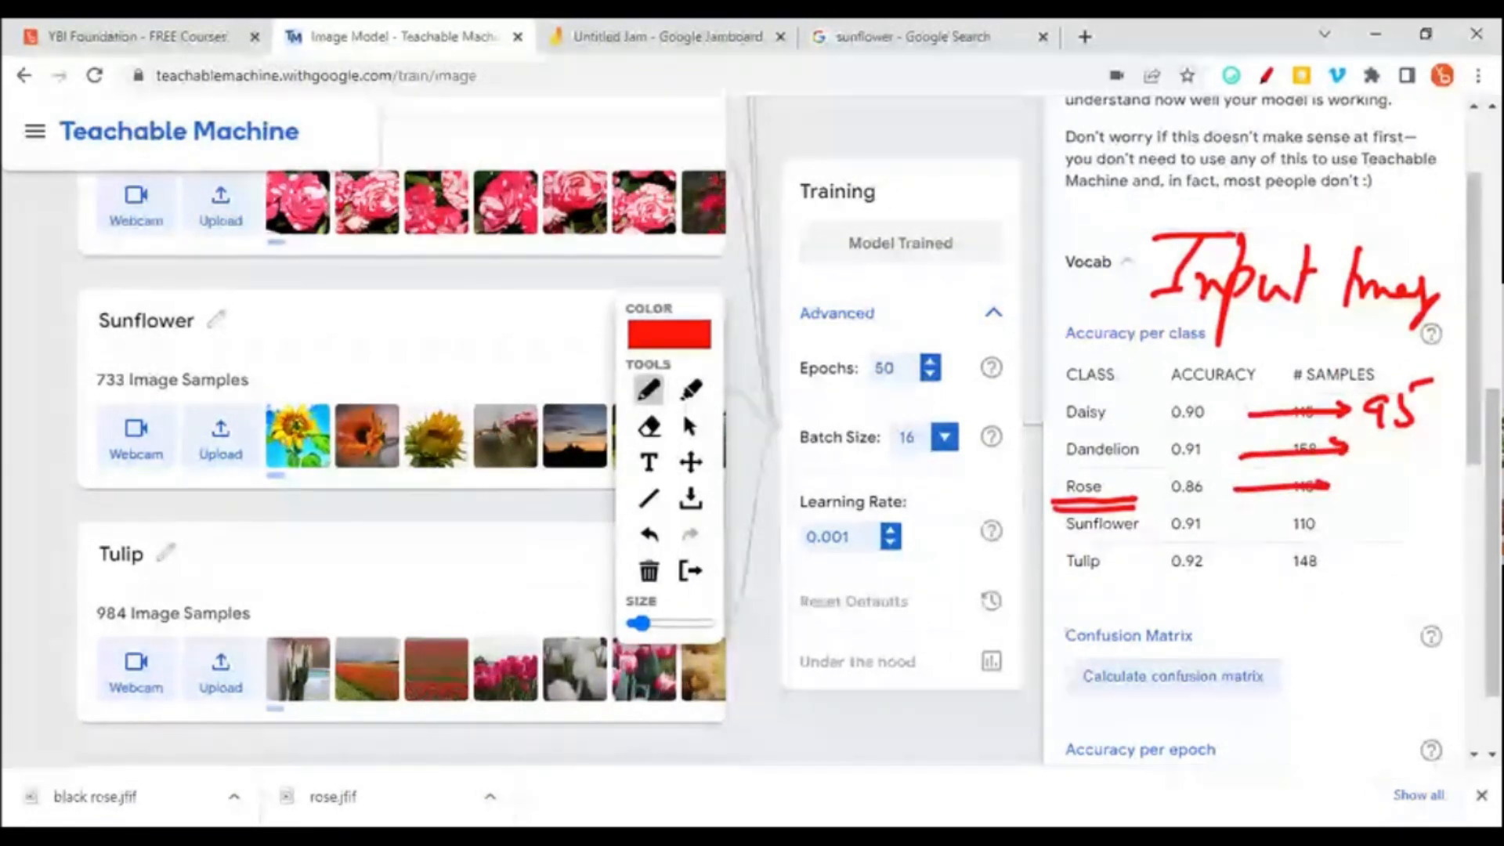
{"action": "left_click", "coordinate": [651, 572]}
{"action": "left_click", "coordinate": [691, 571]}
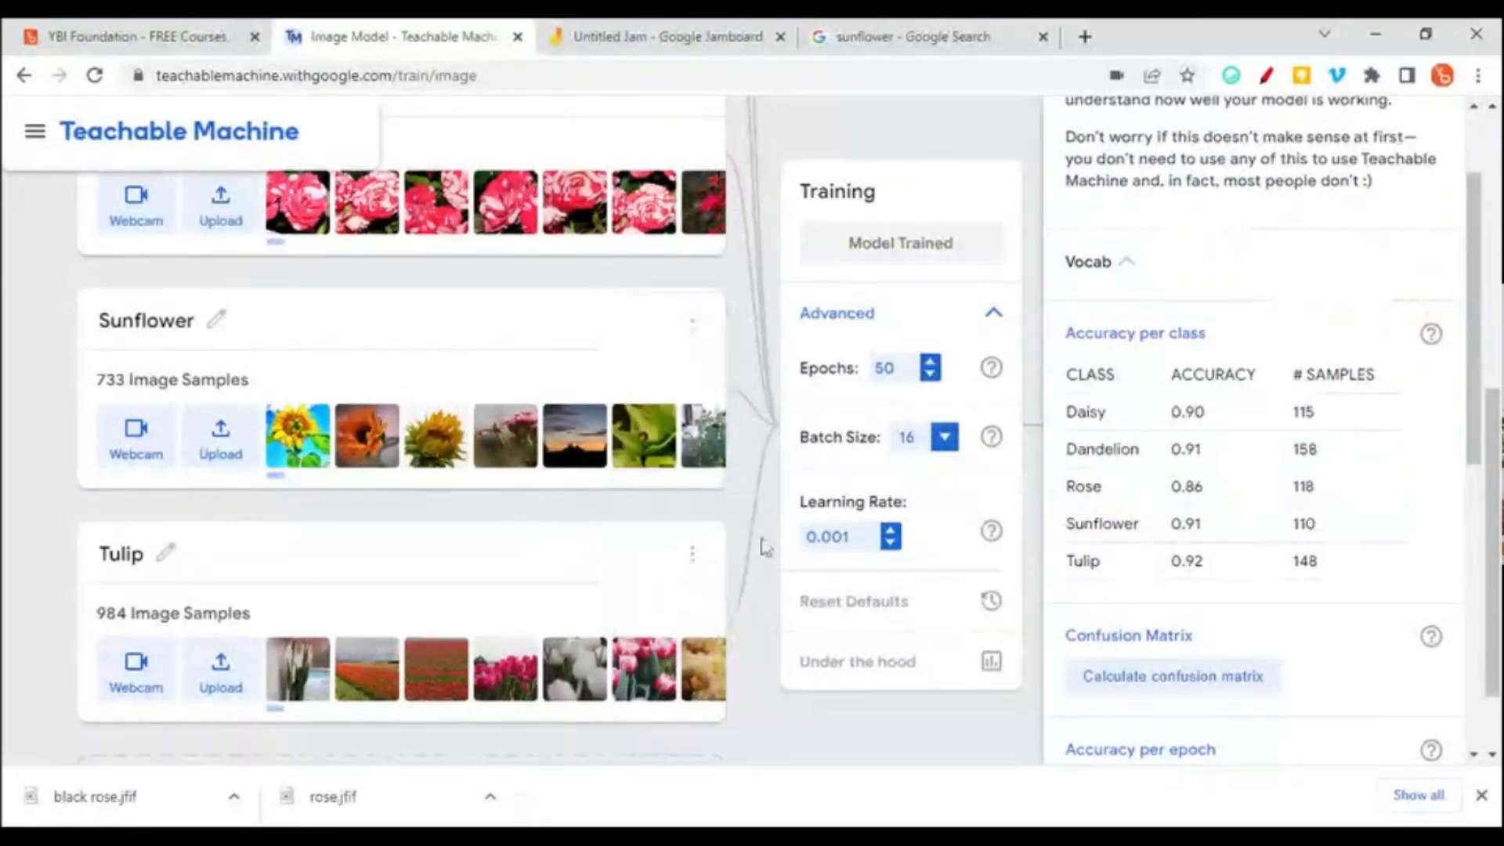
- Try stepping the Learning Rate down and up, returning it to 0.001
{"action": "left_click", "coordinate": [890, 544]}
{"action": "left_click", "coordinate": [891, 533]}
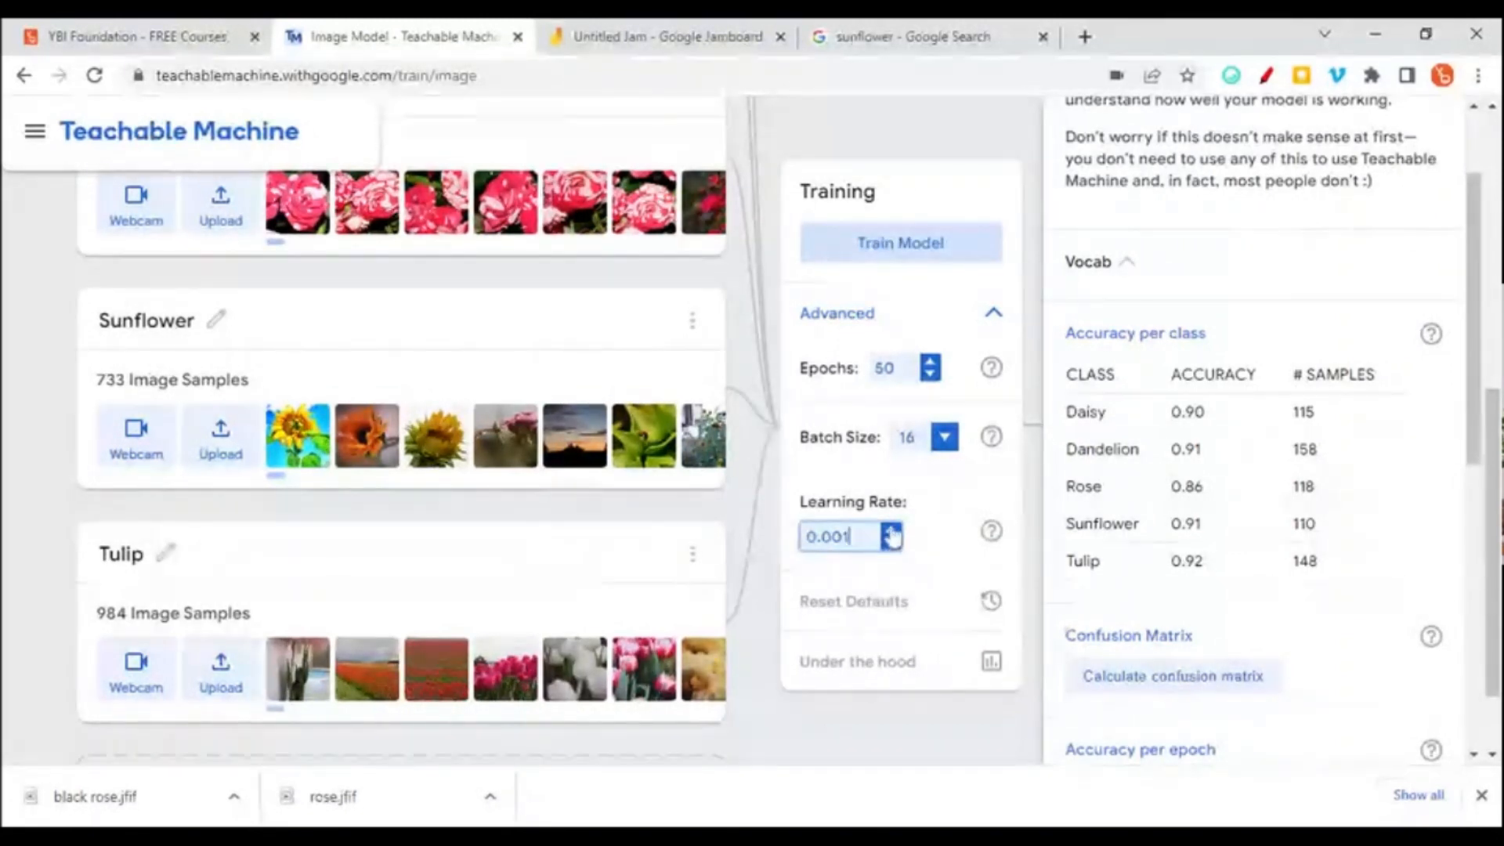
{"action": "left_click", "coordinate": [891, 533]}
{"action": "left_click", "coordinate": [890, 544]}
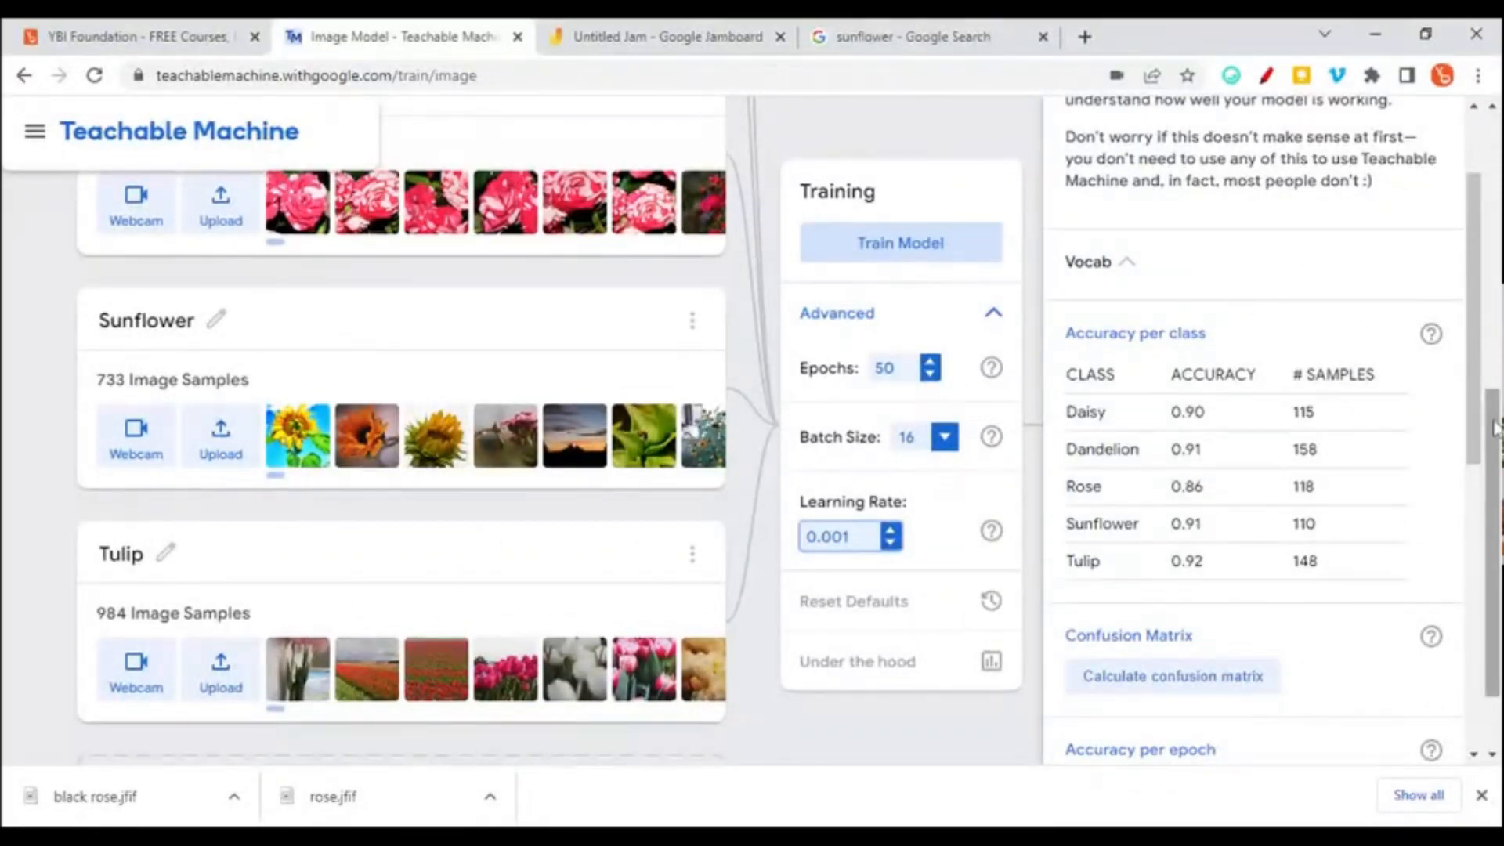
- Close the Under the hood graphs to bring back the model preview
{"action": "left_click_drag", "start_coordinate": [1494, 427], "coordinate": [1484, 84]}
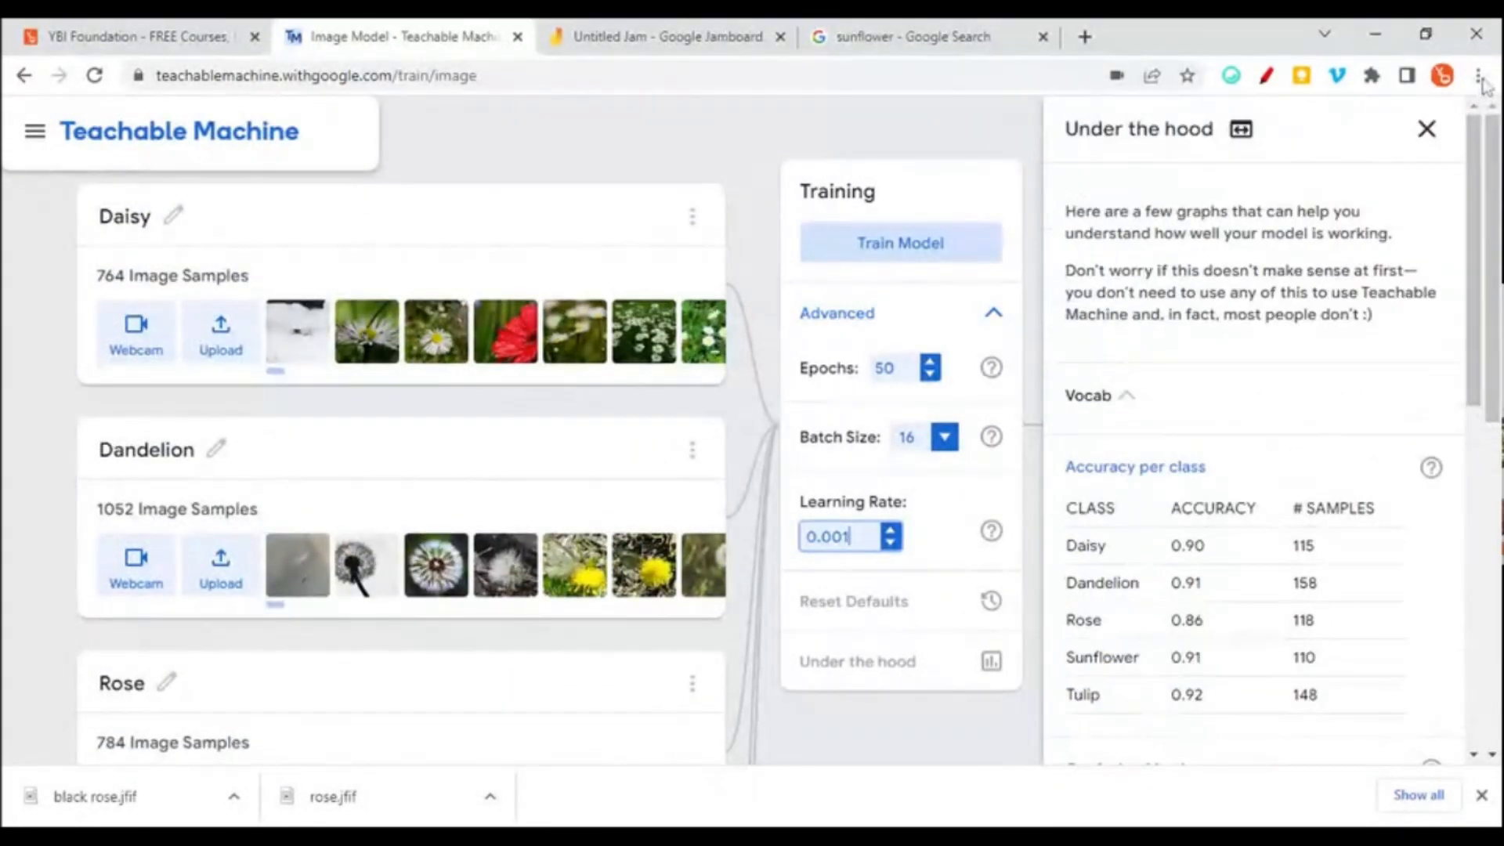
{"action": "left_click", "coordinate": [1427, 128]}
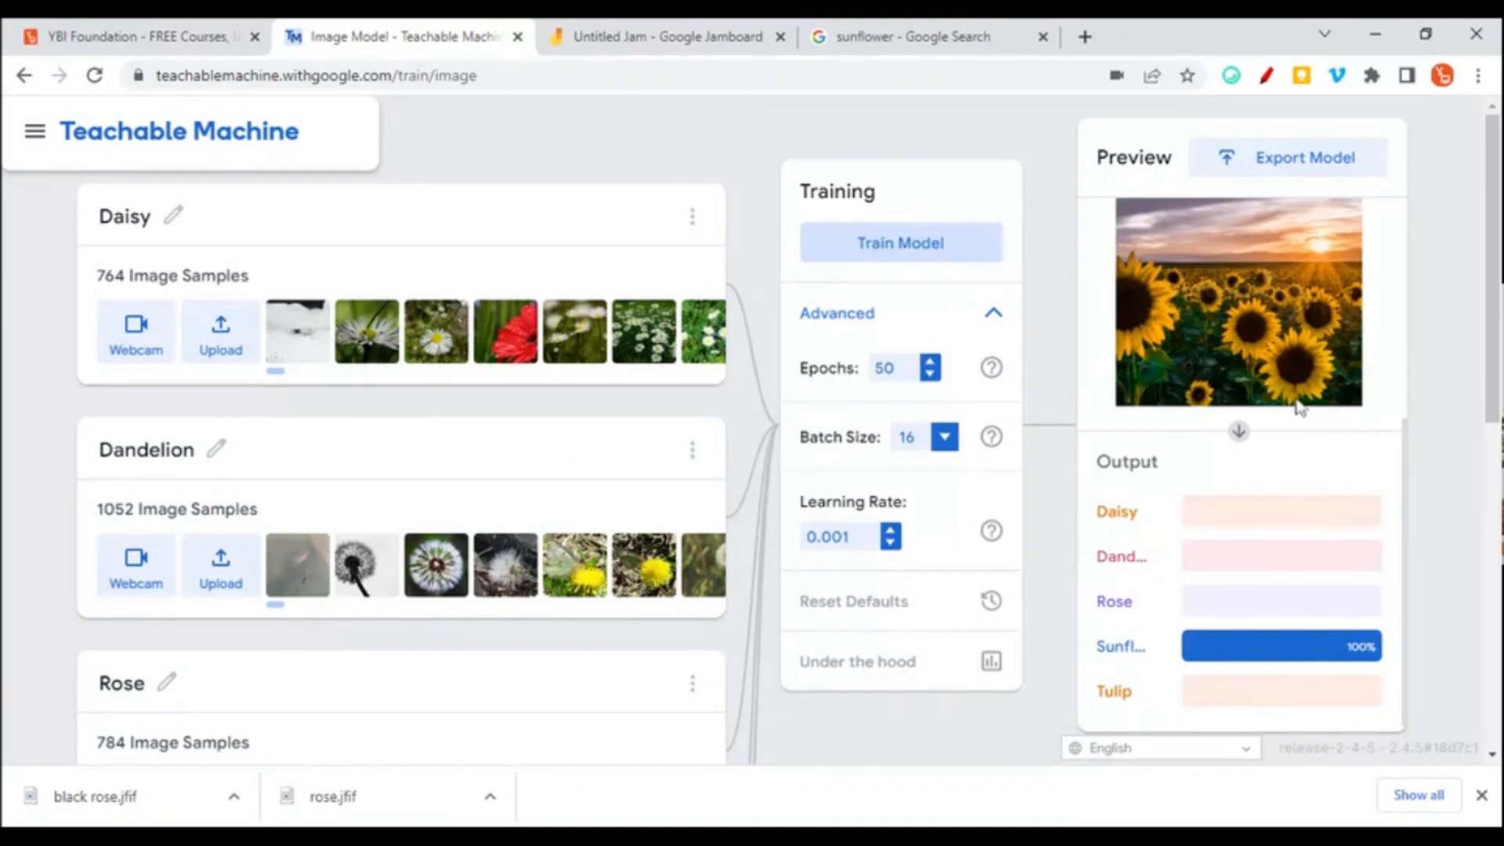
- Add a new class after Tulip and name it Self
{"action": "scroll", "coordinate": [1496, 368], "scroll_direction": "down", "scroll_amount": 9}
{"action": "scroll", "coordinate": [1496, 368], "scroll_direction": "up", "scroll_amount": 6}
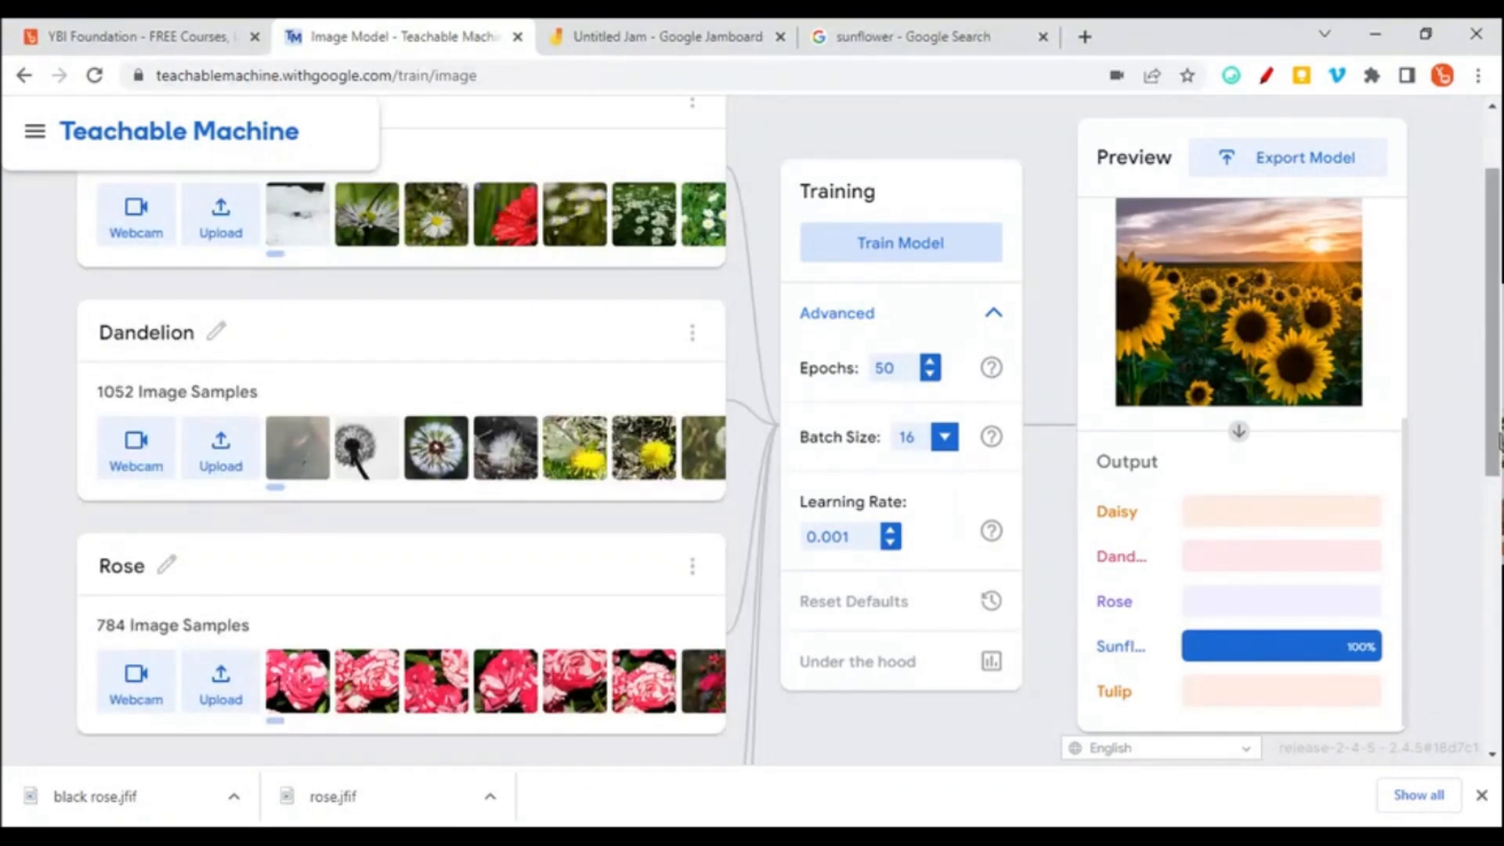
{"action": "scroll", "coordinate": [1497, 369], "scroll_direction": "down", "scroll_amount": 6}
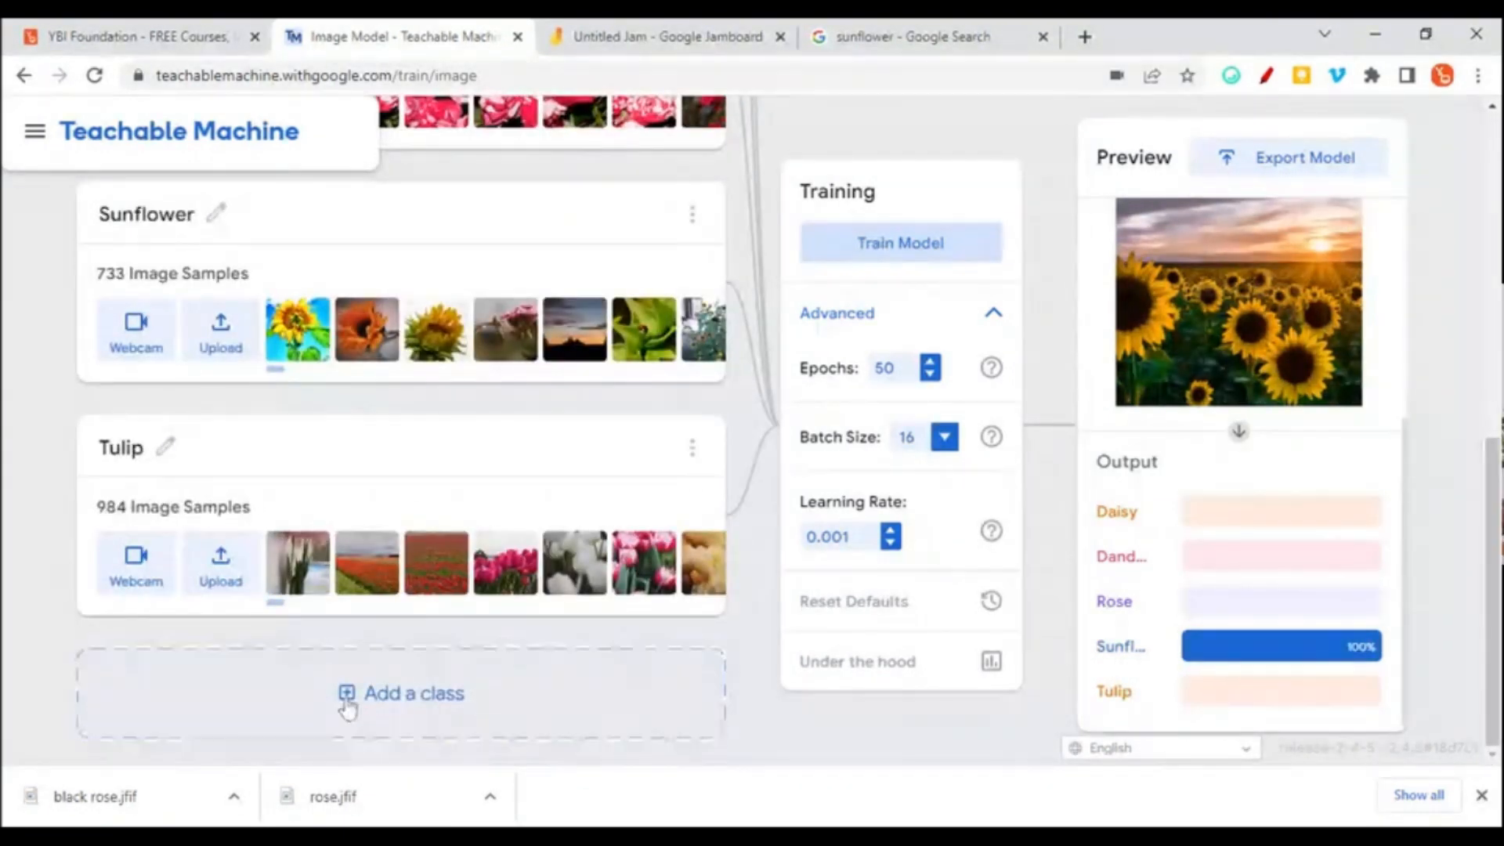
{"action": "left_click", "coordinate": [344, 695]}
{"action": "left_click", "coordinate": [188, 446]}
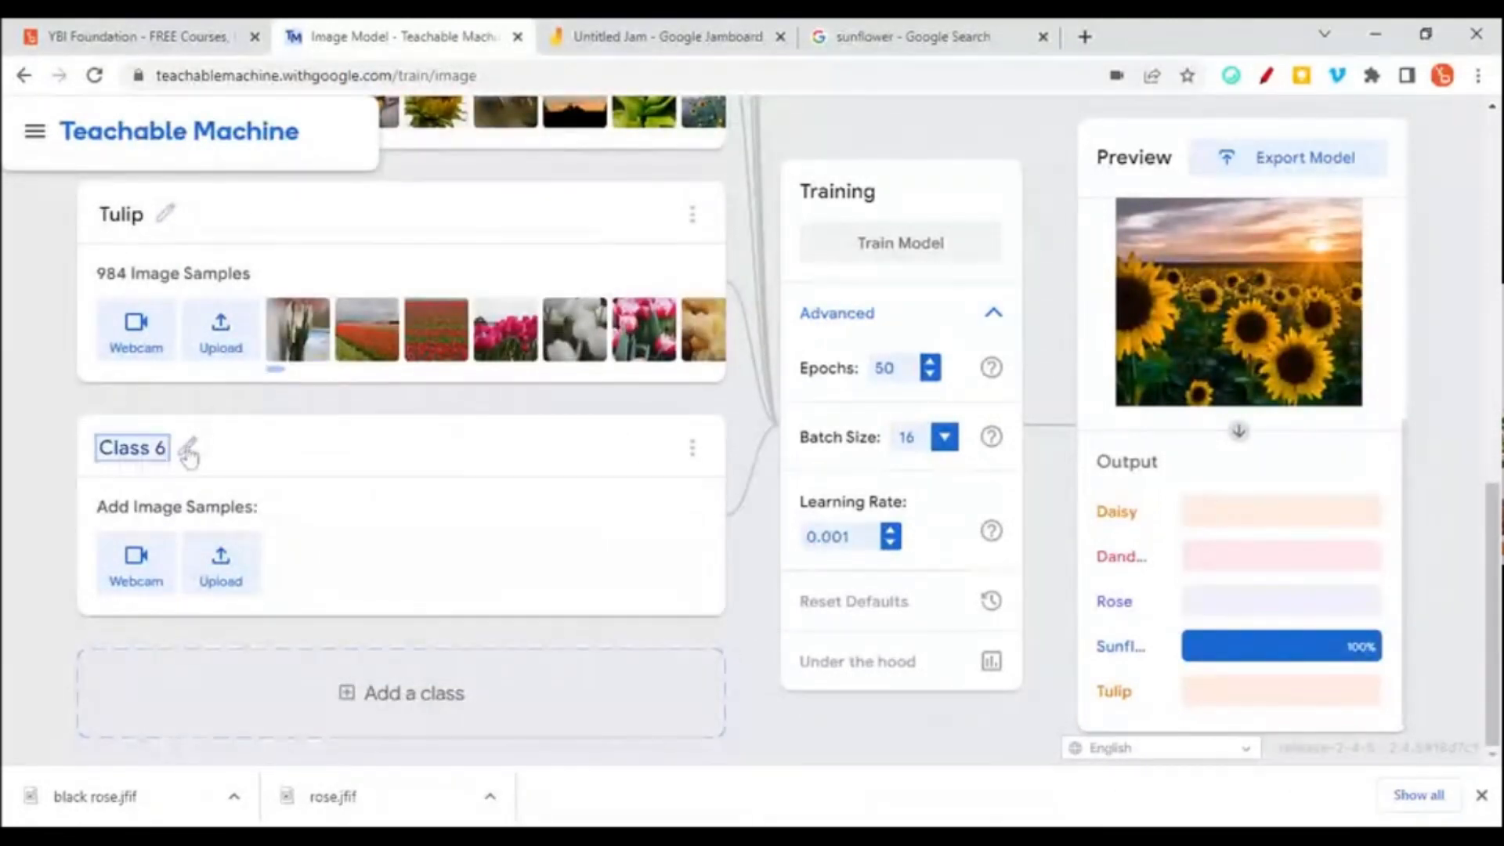
{"action": "type", "text": "Self"}
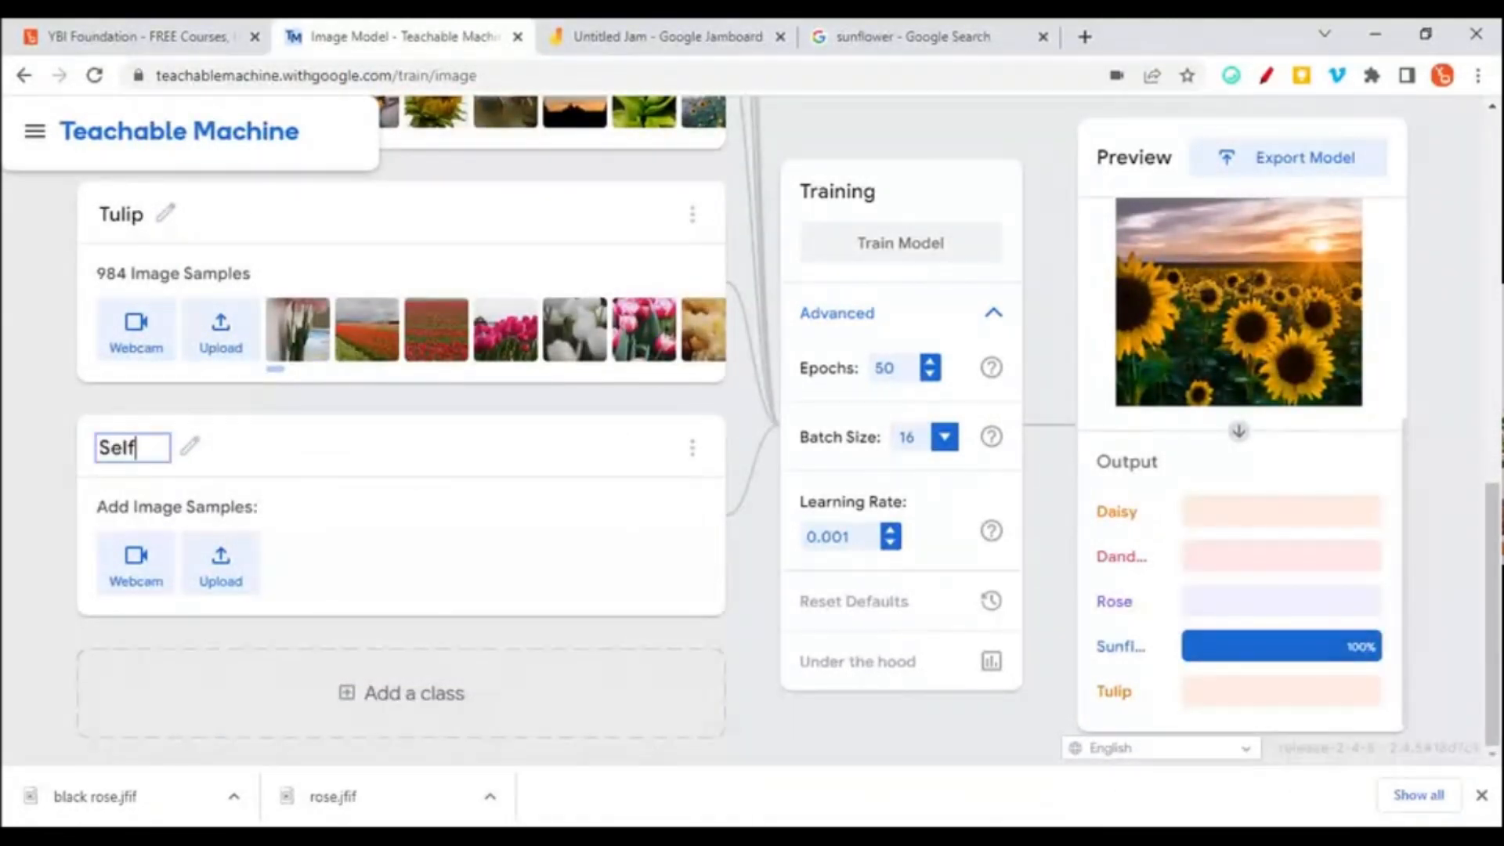
{"action": "left_click", "coordinate": [345, 460]}
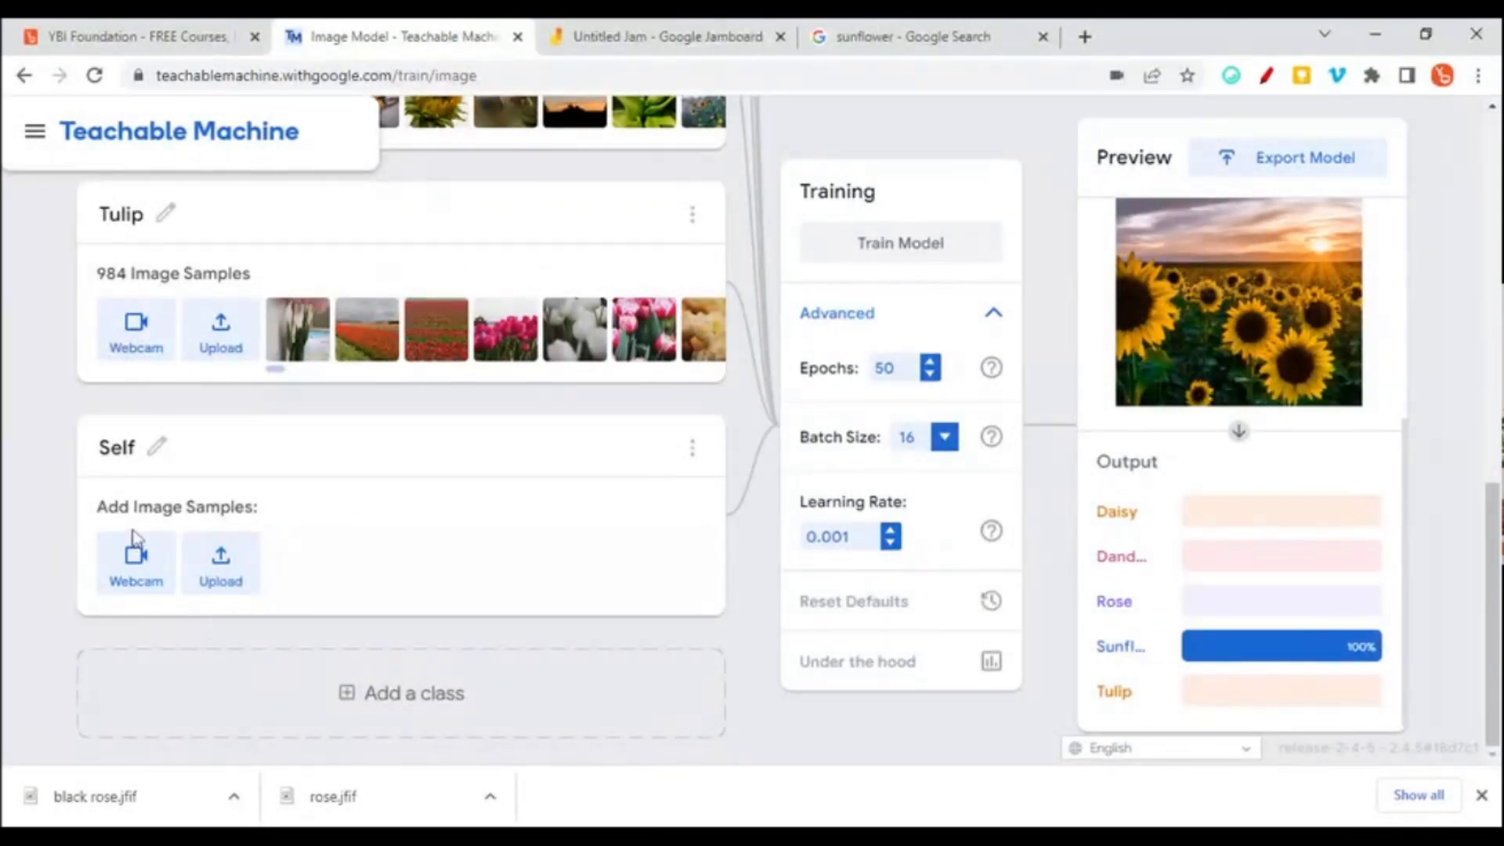
- Record two batches of webcam image samples for the Self class, check the captured frames, and close its webcam
{"action": "left_click", "coordinate": [136, 566]}
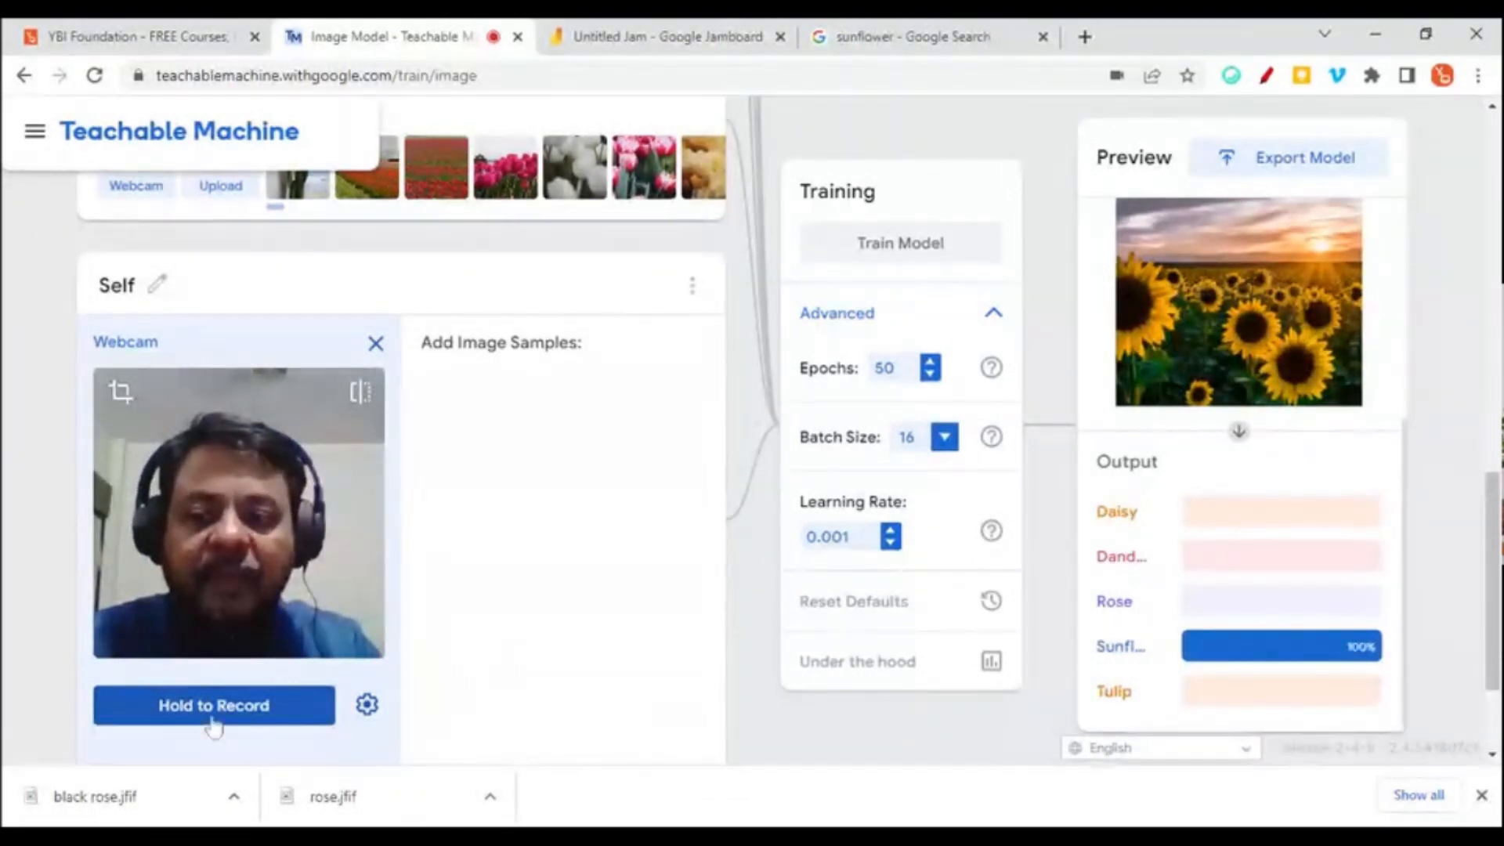
{"action": "left_click_drag", "start_coordinate": [211, 724], "coordinate": [210, 713]}
{"action": "scroll", "coordinate": [593, 653], "scroll_direction": "down", "scroll_amount": 5}
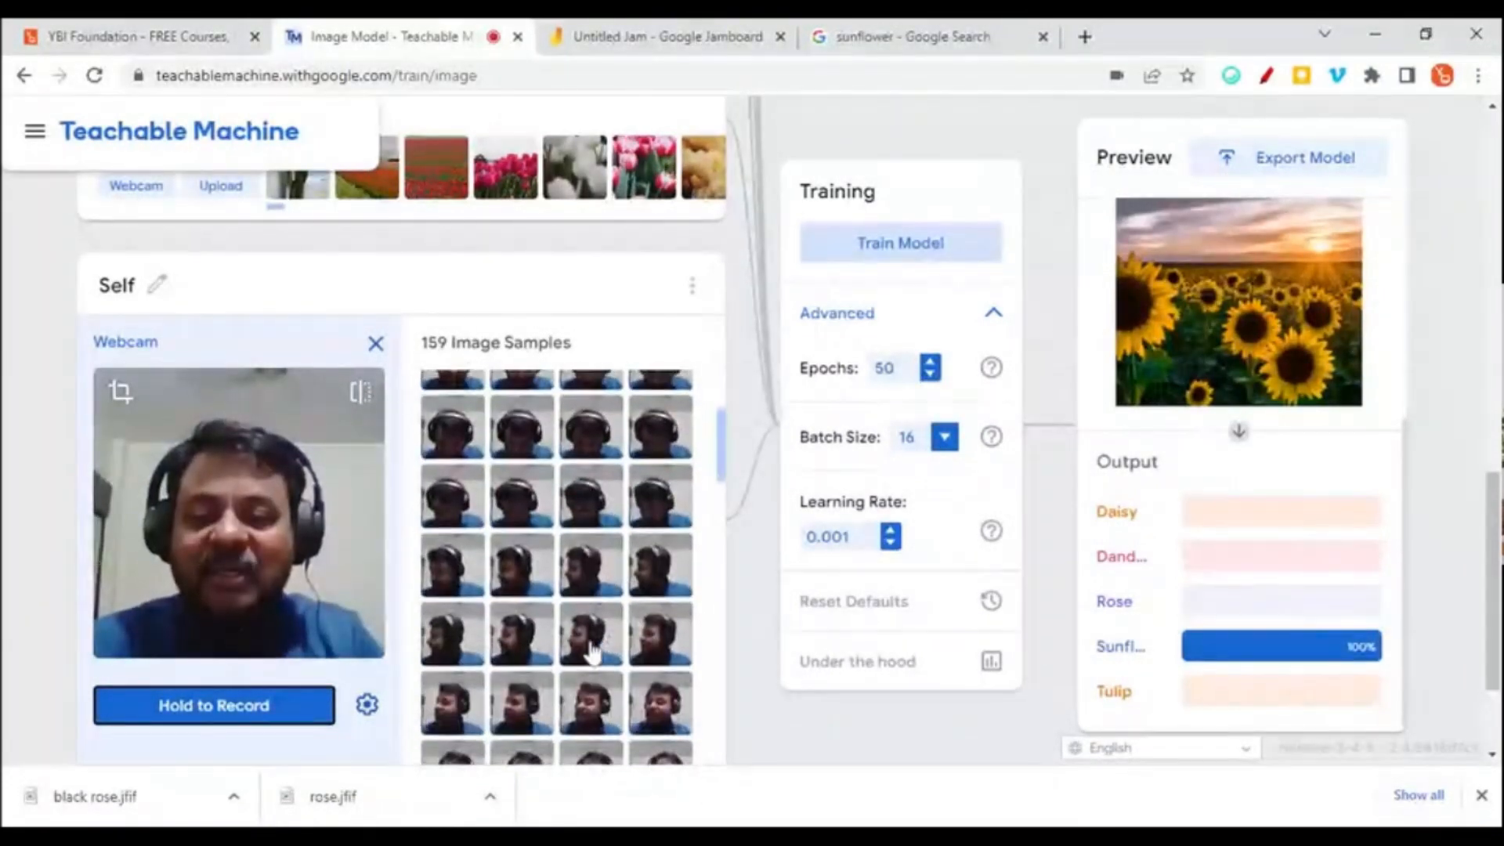
{"action": "scroll", "coordinate": [593, 650], "scroll_direction": "down", "scroll_amount": 5}
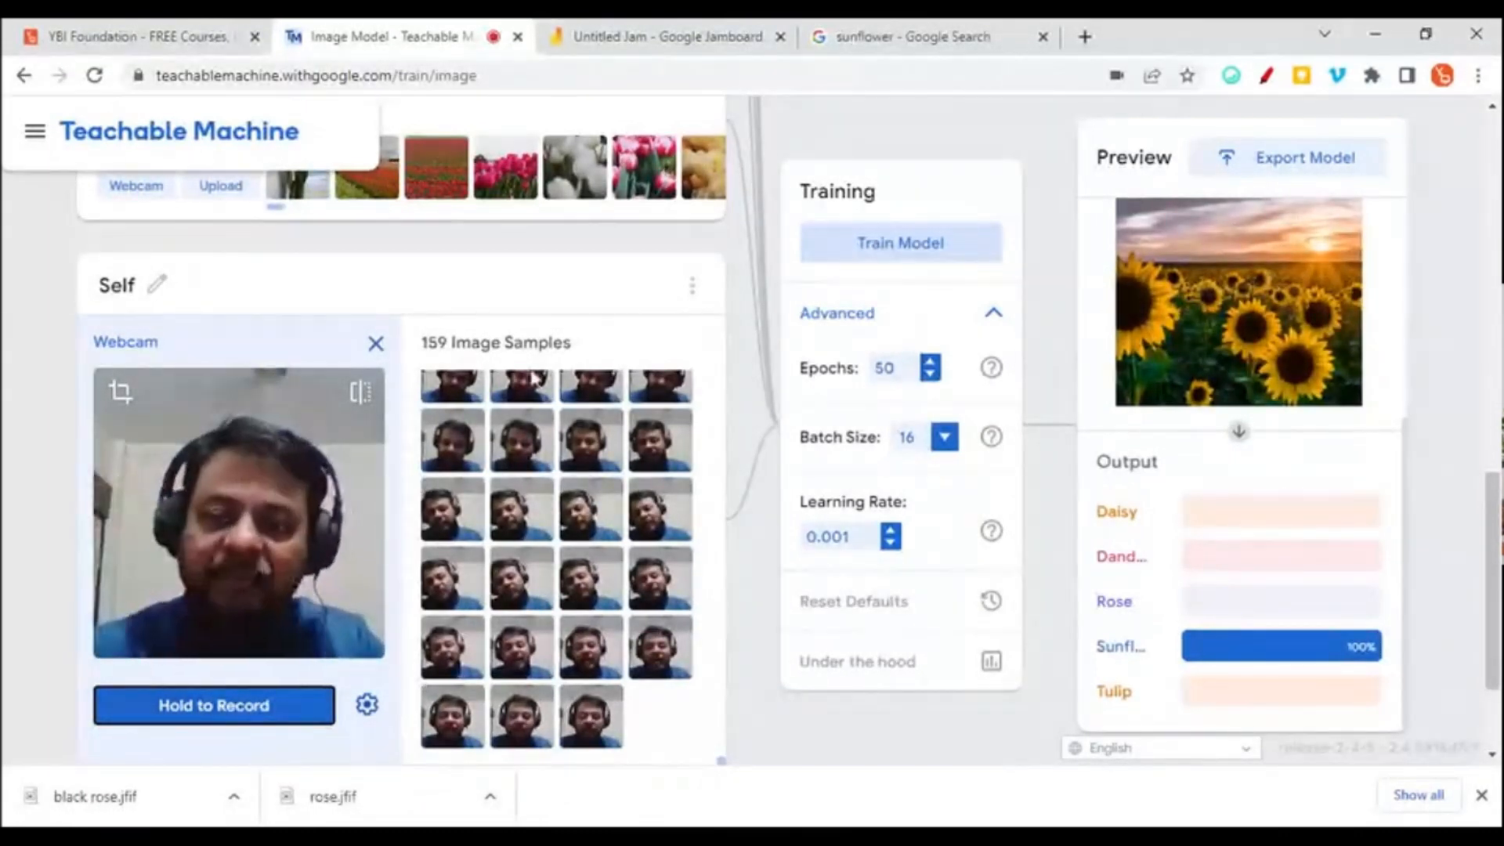
{"action": "scroll", "coordinate": [227, 631], "scroll_direction": "down", "scroll_amount": 1}
{"action": "left_click_drag", "start_coordinate": [224, 626], "coordinate": [223, 627]}
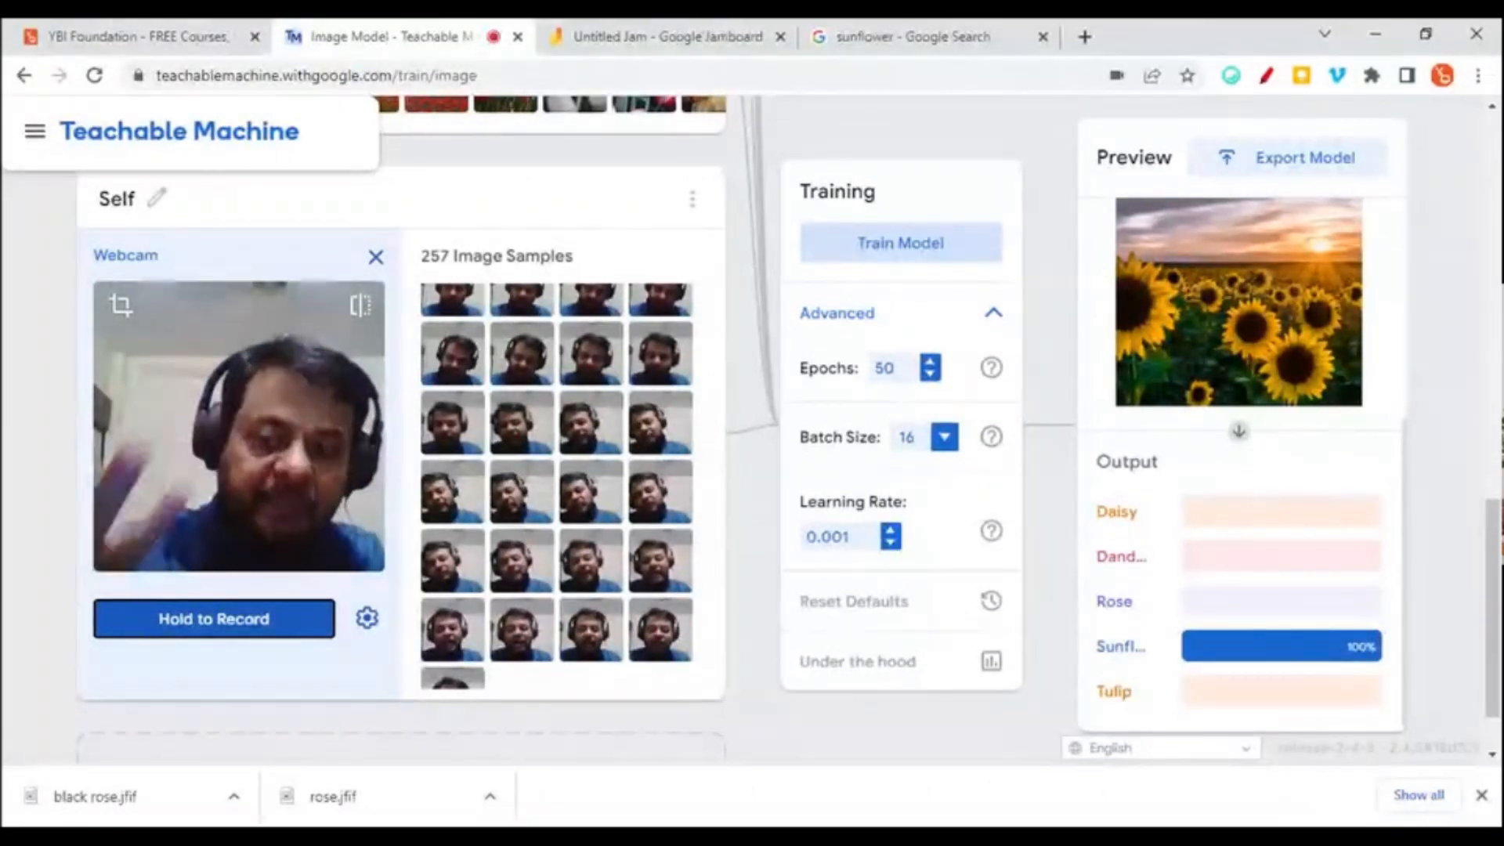
{"action": "left_click", "coordinate": [375, 257]}
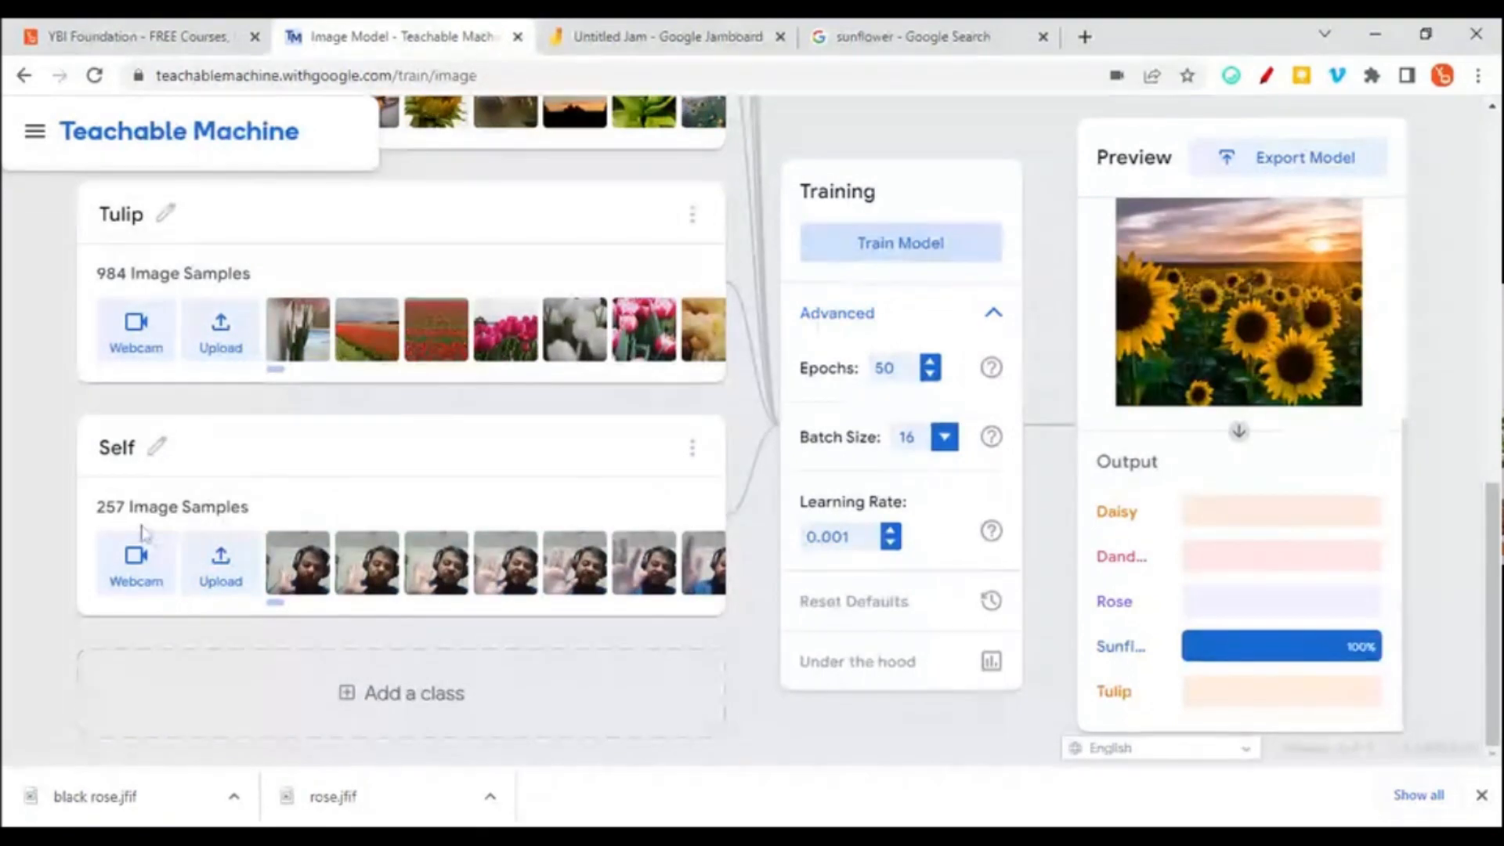
- Try removing all samples from the Self class, and delete the class
{"action": "left_click", "coordinate": [692, 449]}
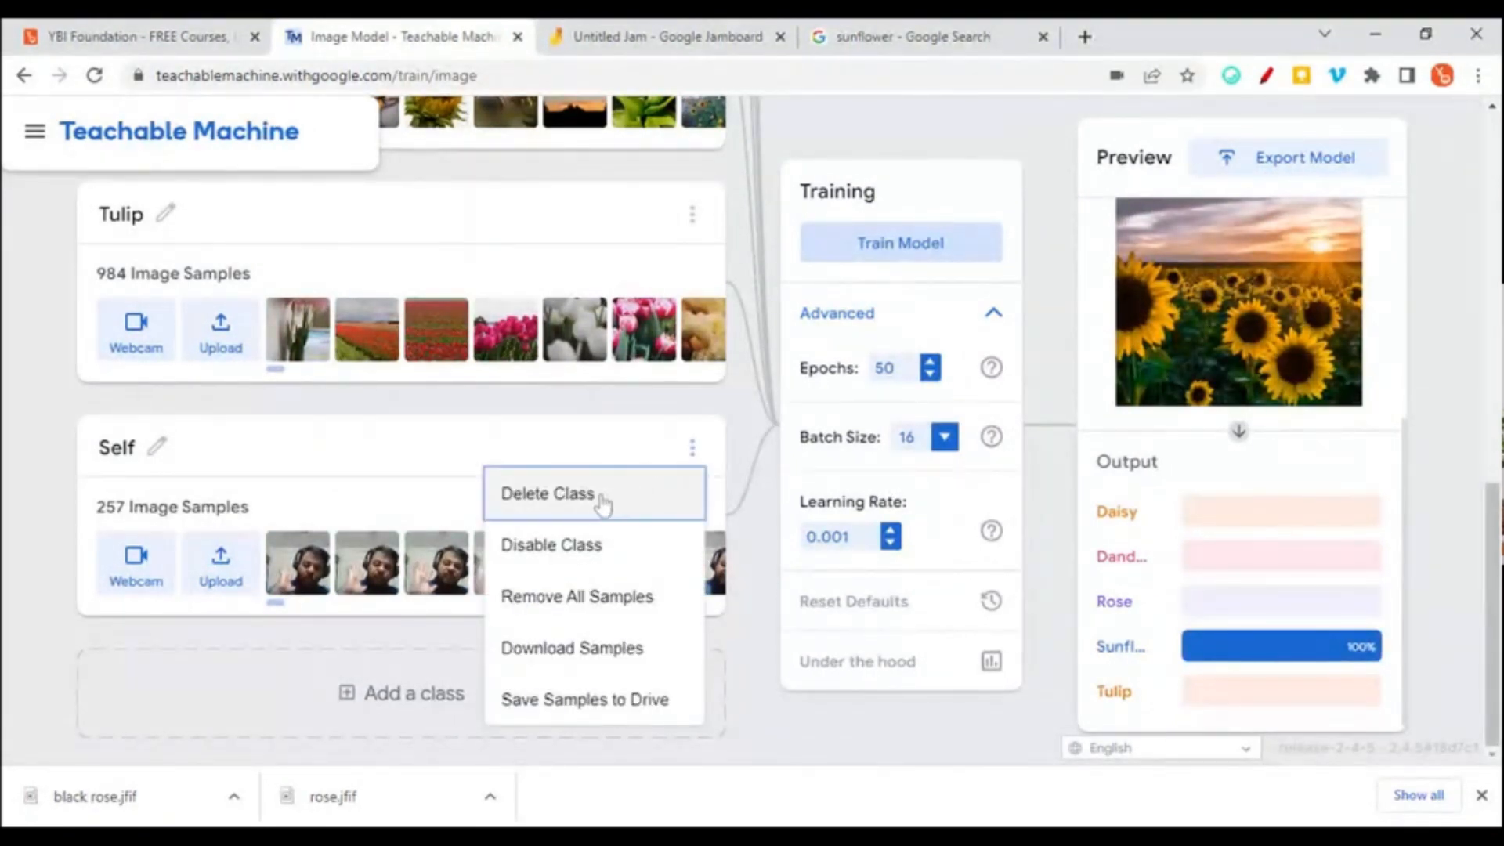
{"action": "left_click", "coordinate": [577, 604]}
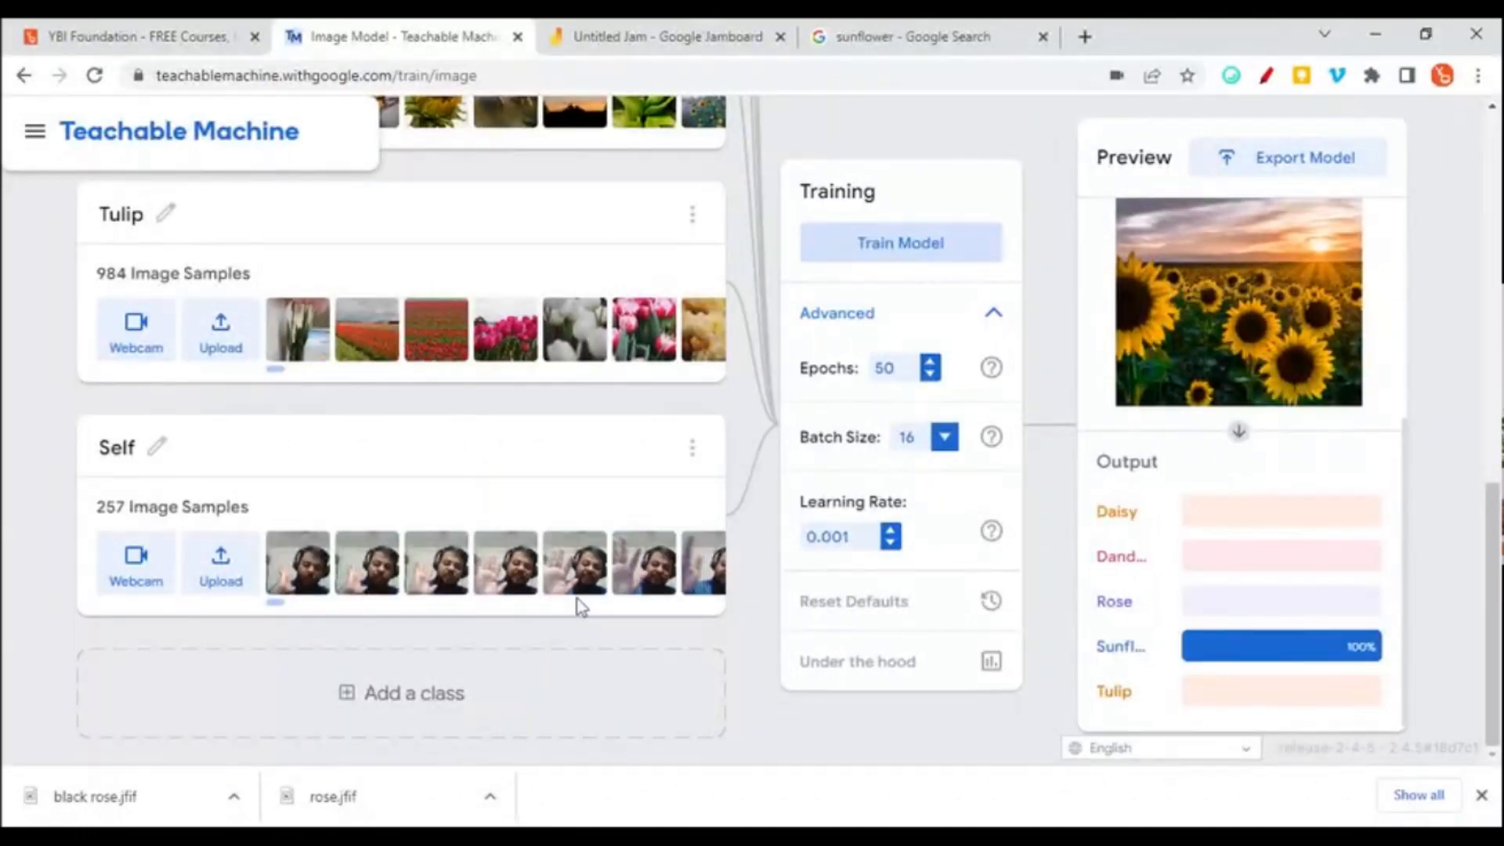
{"action": "left_click", "coordinate": [690, 455]}
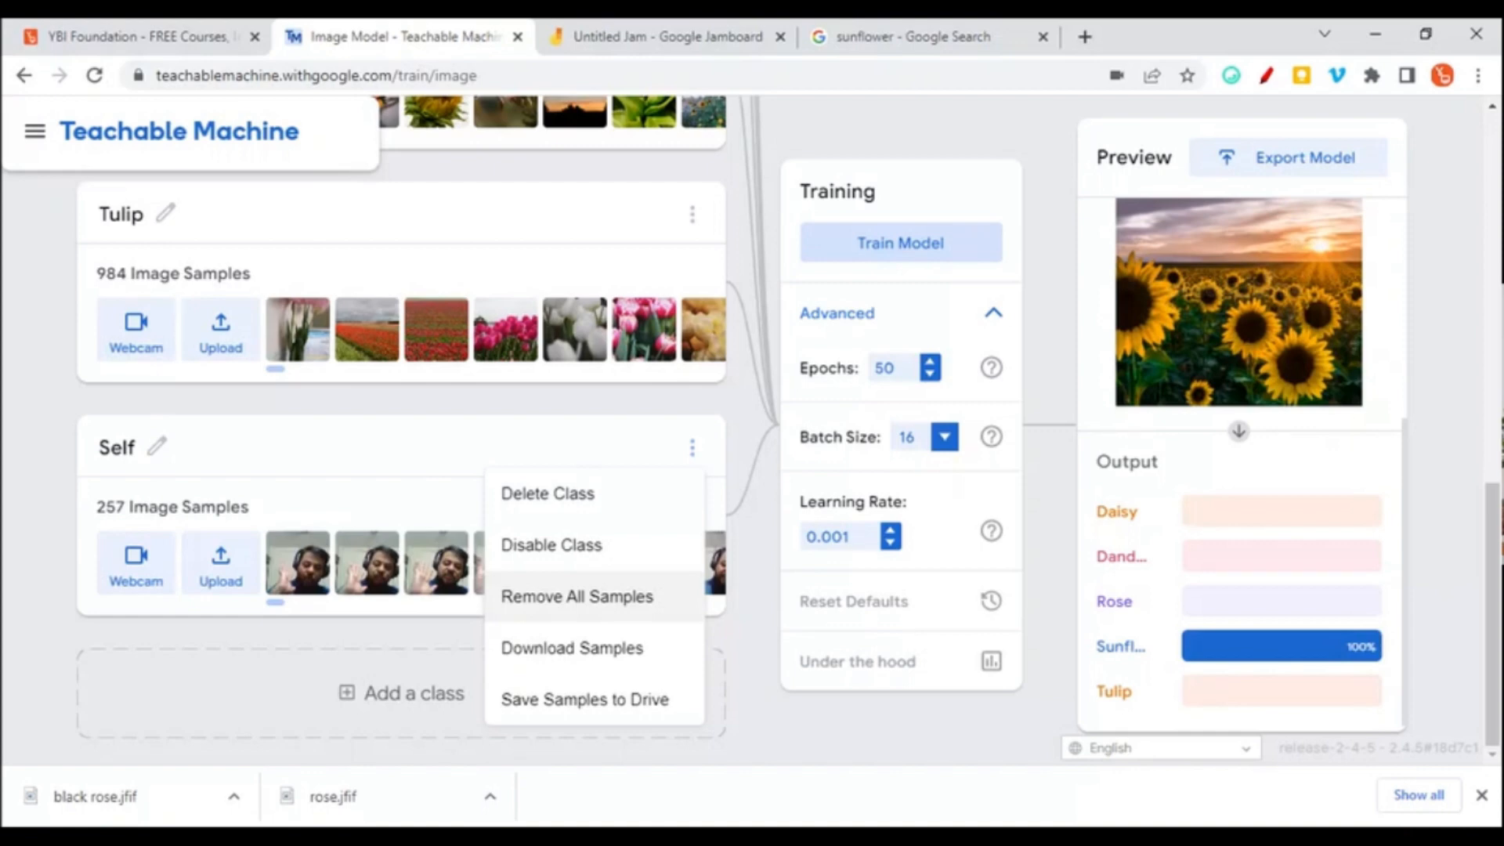
{"action": "left_click", "coordinate": [572, 493]}
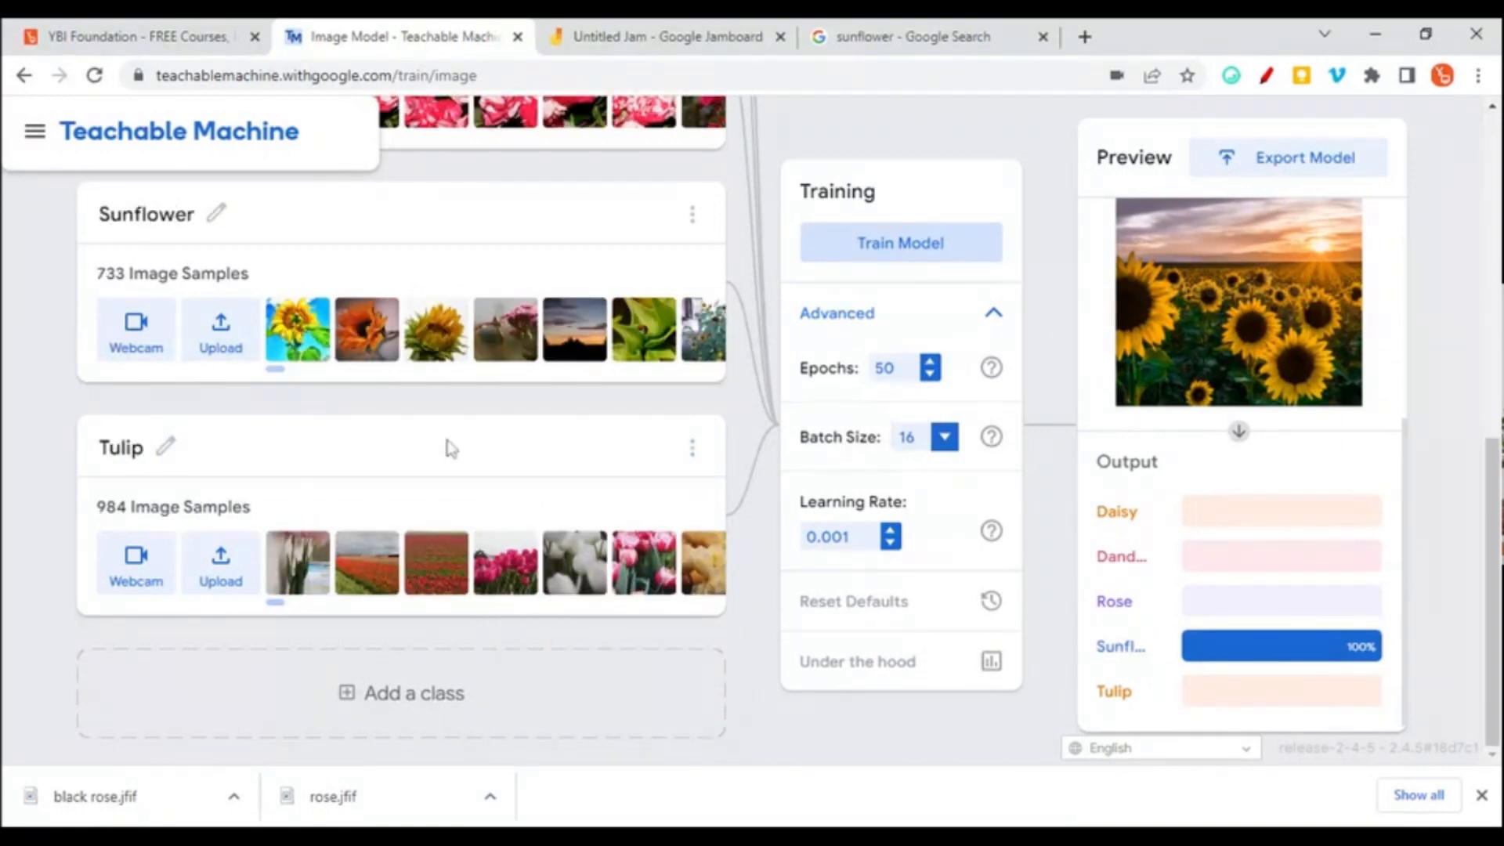
- Open the model export options and review the Keras code snippet for the Tensorflow format
{"action": "scroll", "coordinate": [525, 483], "scroll_direction": "up", "scroll_amount": 5}
{"action": "scroll", "coordinate": [525, 483], "scroll_direction": "up", "scroll_amount": 3}
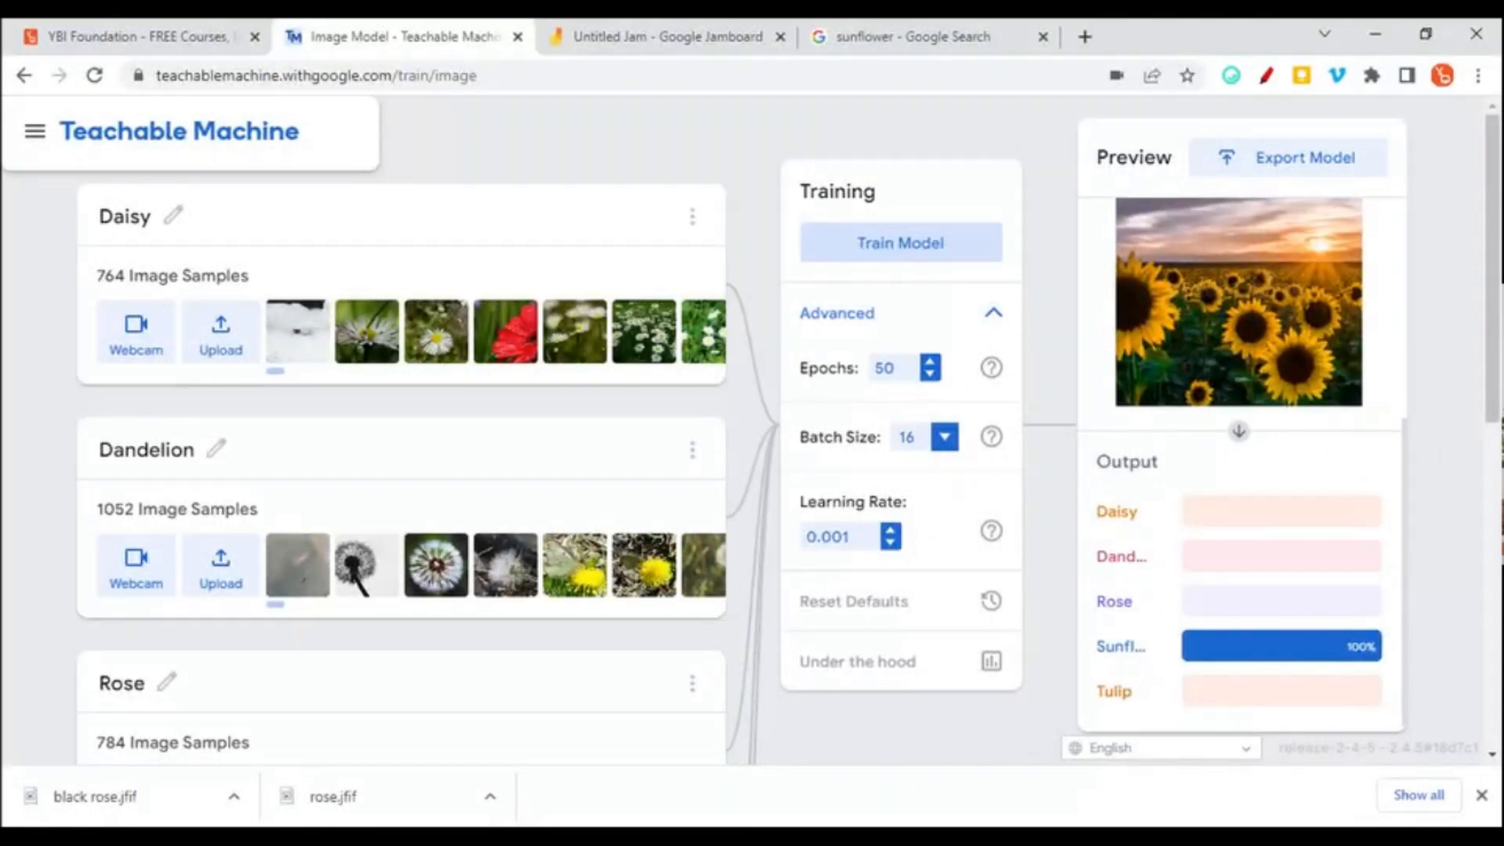
{"action": "left_click", "coordinate": [1333, 172]}
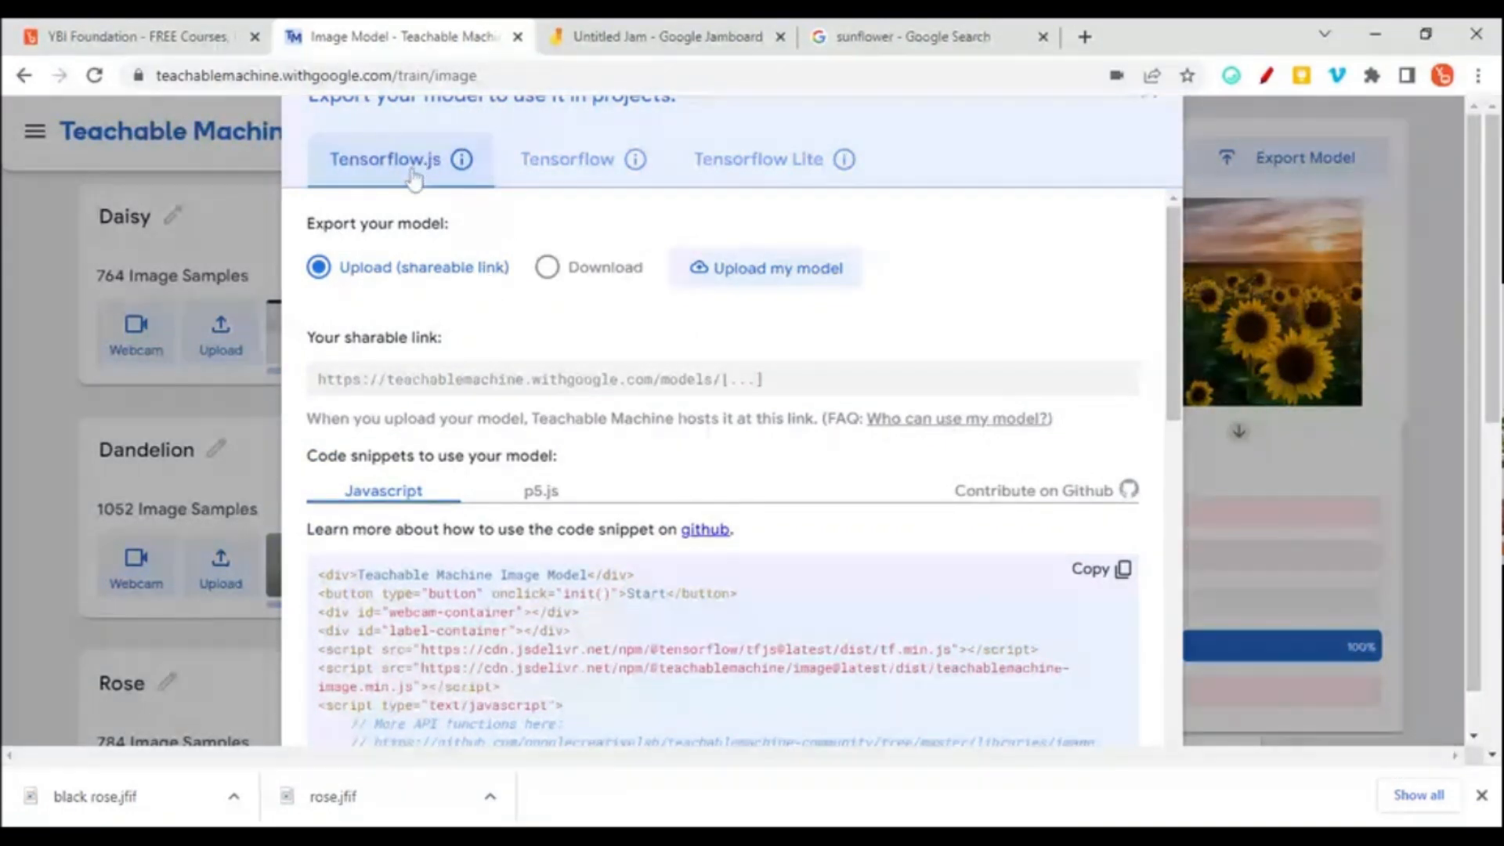
{"action": "left_click", "coordinate": [561, 174]}
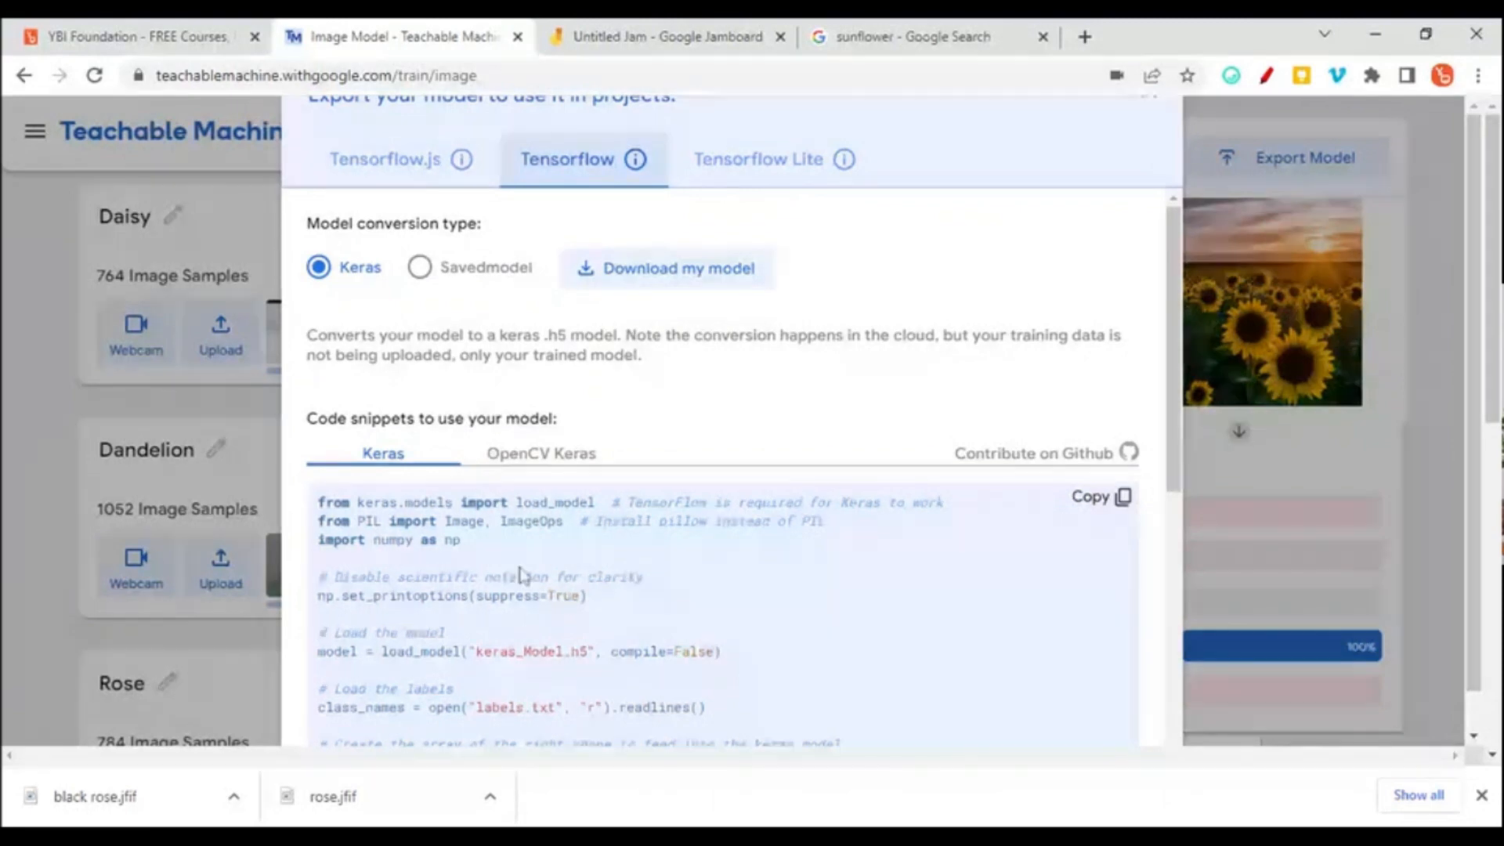
{"action": "scroll", "coordinate": [520, 579], "scroll_direction": "down", "scroll_amount": 4}
{"action": "scroll", "coordinate": [520, 577], "scroll_direction": "down", "scroll_amount": 5}
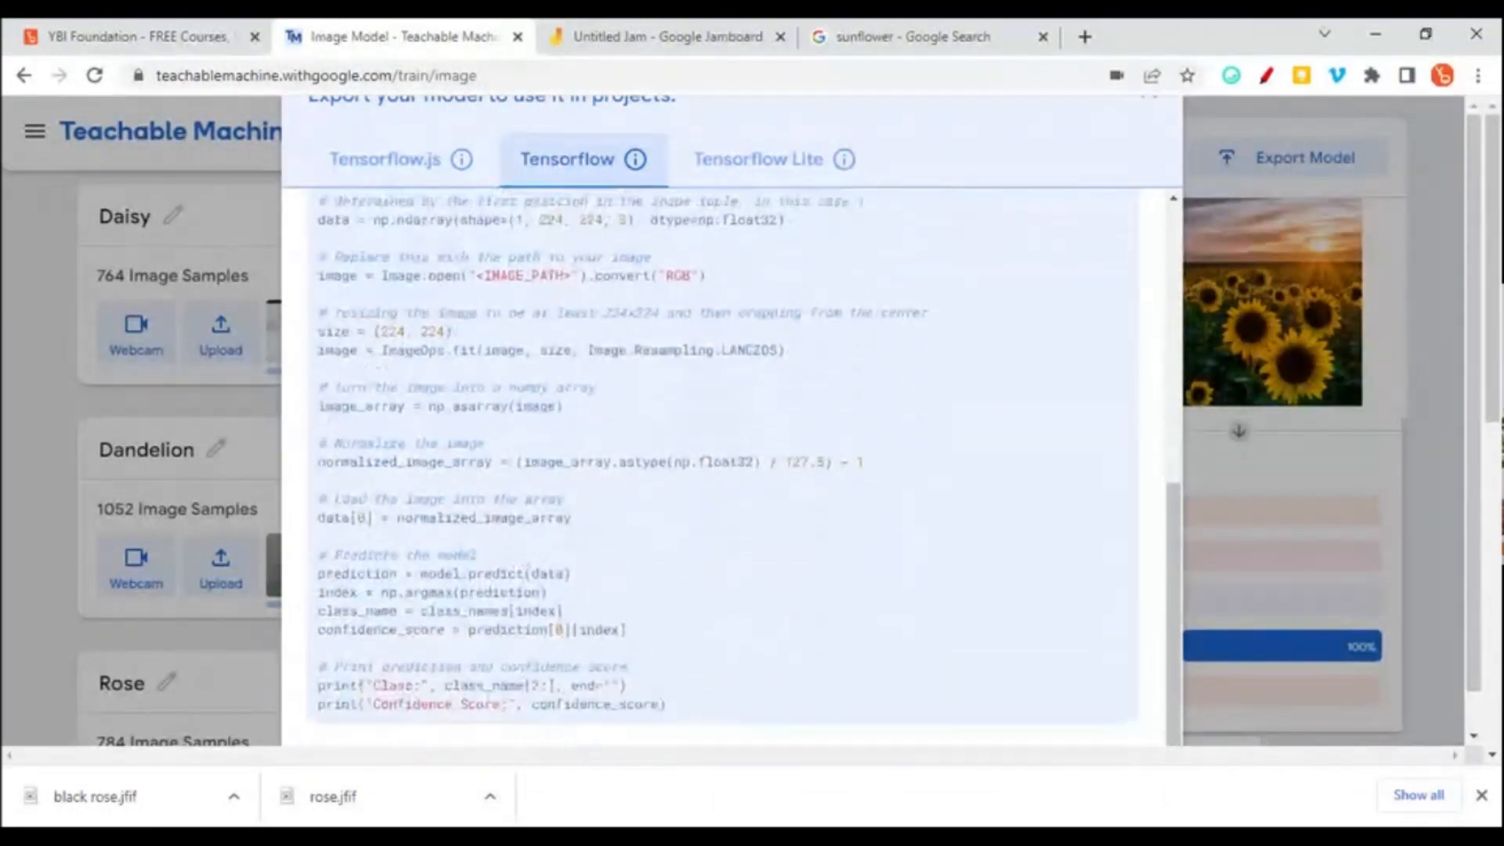
{"action": "scroll", "coordinate": [555, 509], "scroll_direction": "up", "scroll_amount": 10}
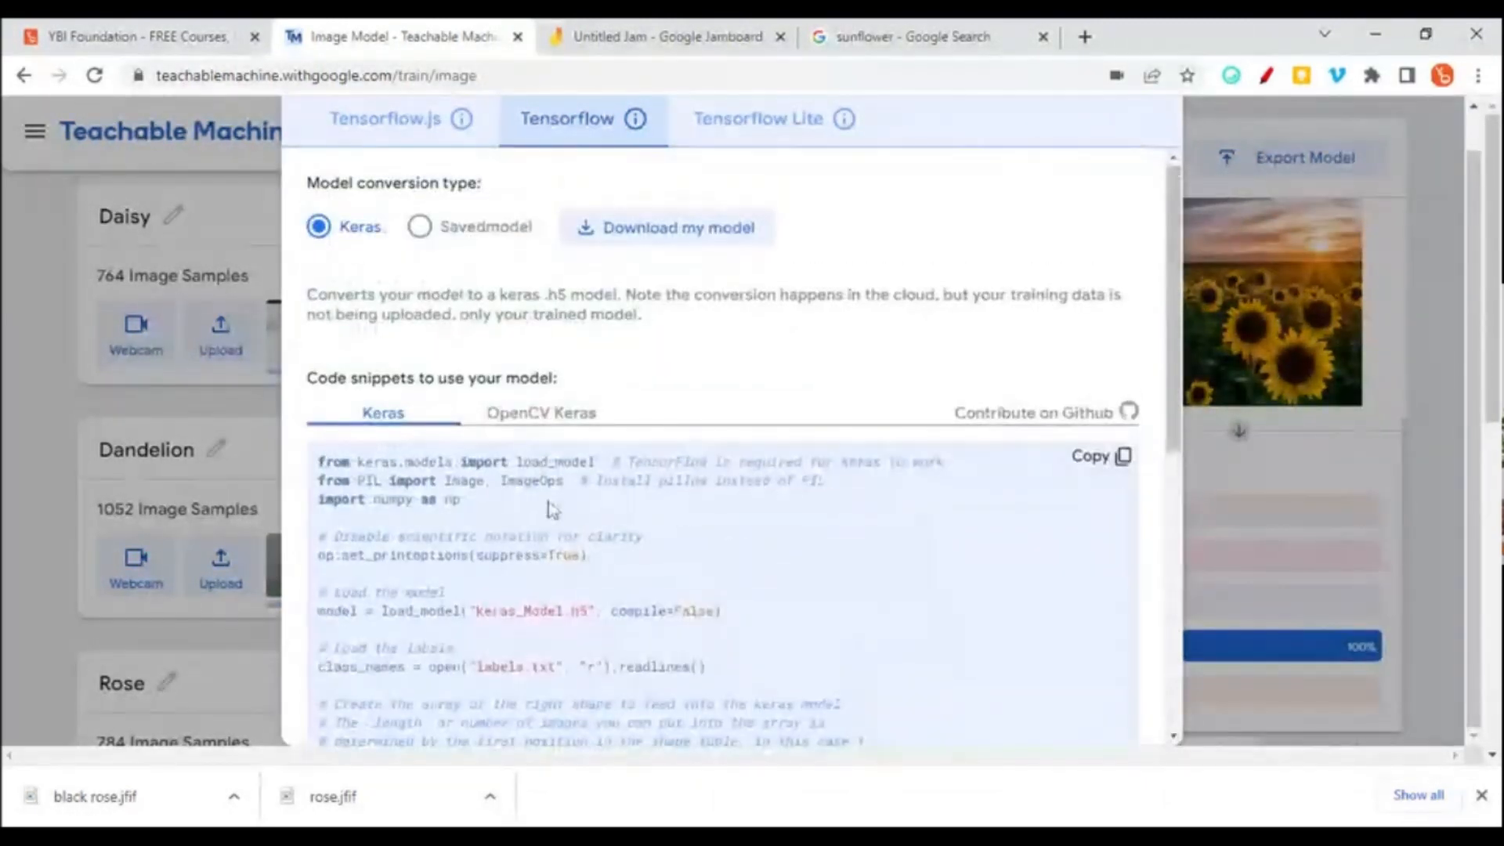
- Set the model conversion type to Savedmodel and review the OpenCV Keras and Keras code snippets
{"action": "left_click", "coordinate": [574, 415]}
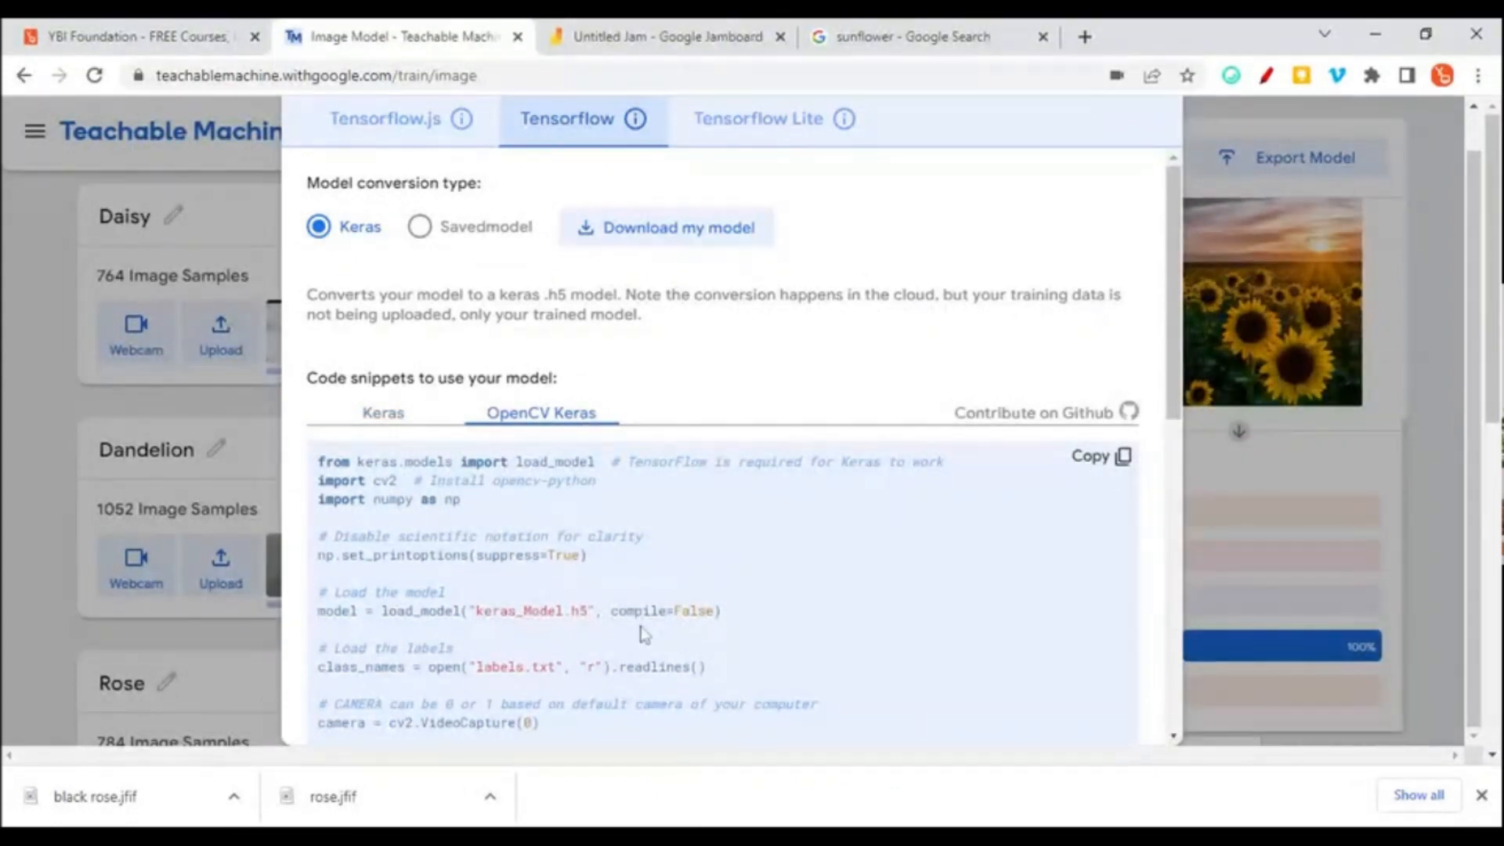
{"action": "left_click", "coordinate": [421, 229]}
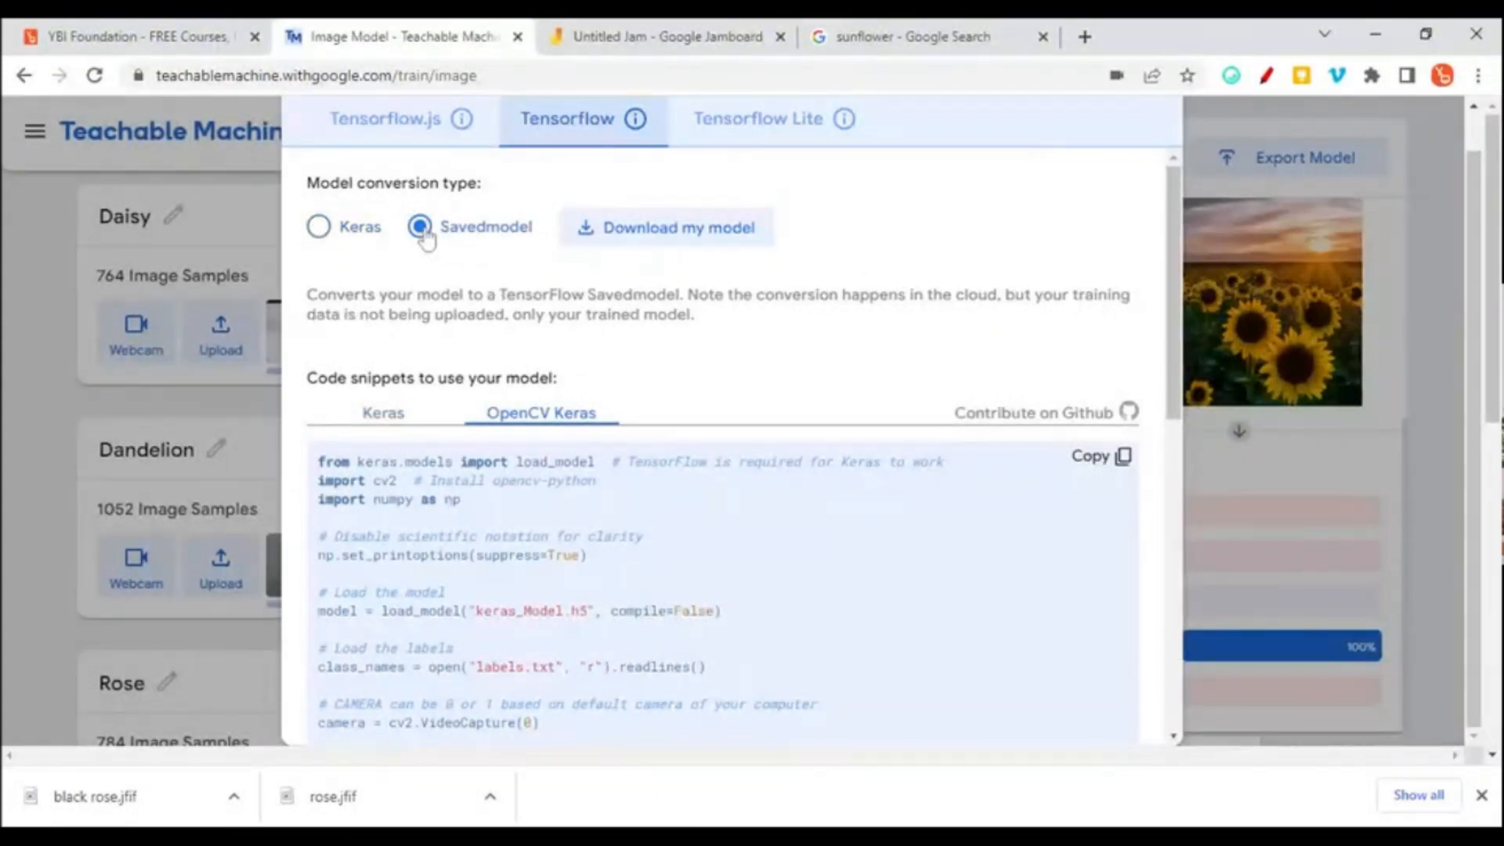
{"action": "left_click", "coordinate": [371, 421]}
{"action": "scroll", "coordinate": [784, 554], "scroll_direction": "down", "scroll_amount": 5}
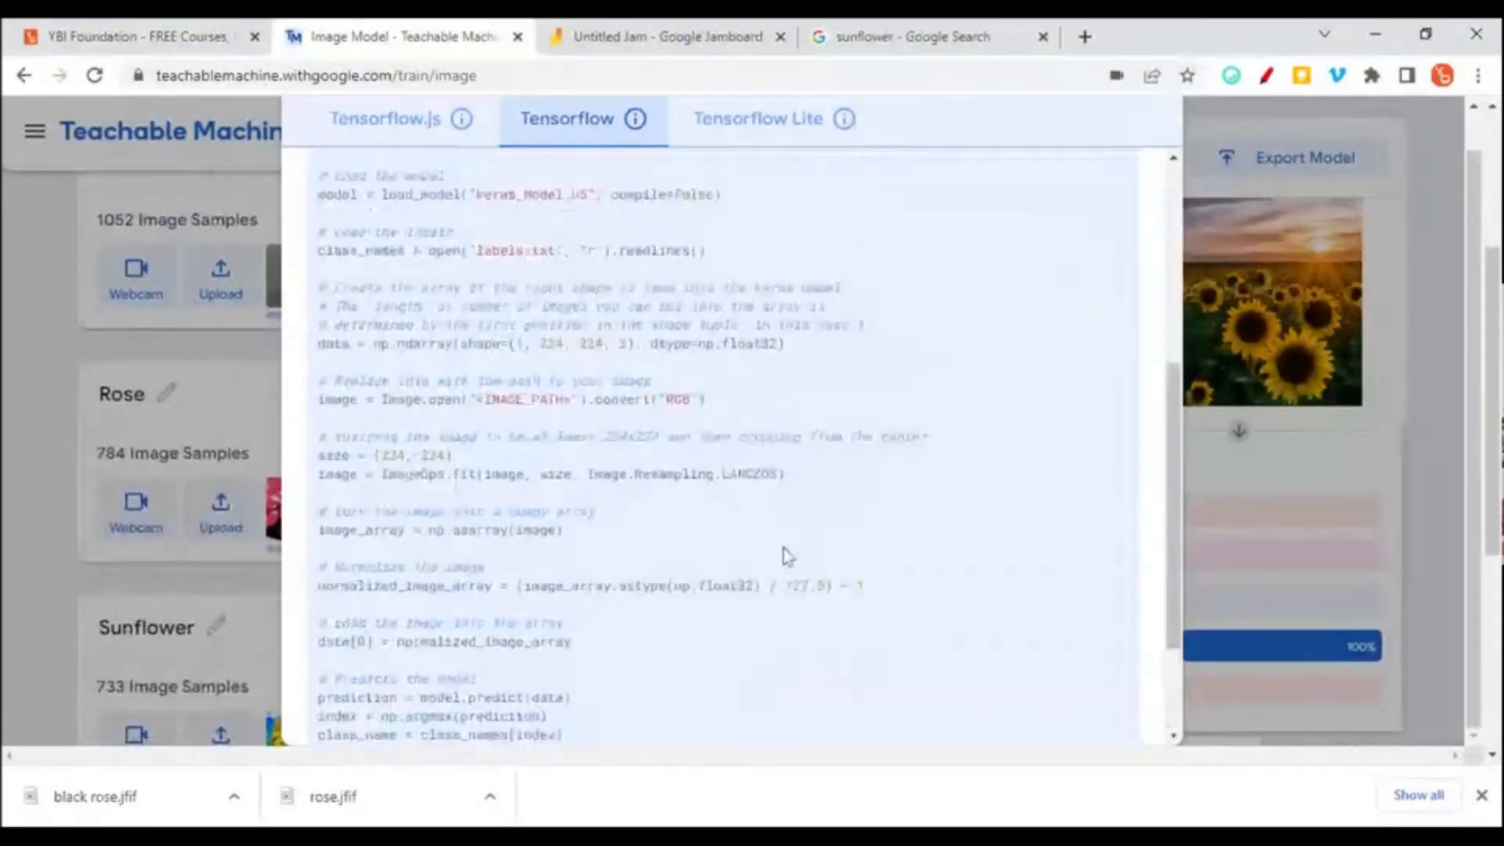
{"action": "scroll", "coordinate": [787, 556], "scroll_direction": "up", "scroll_amount": 6}
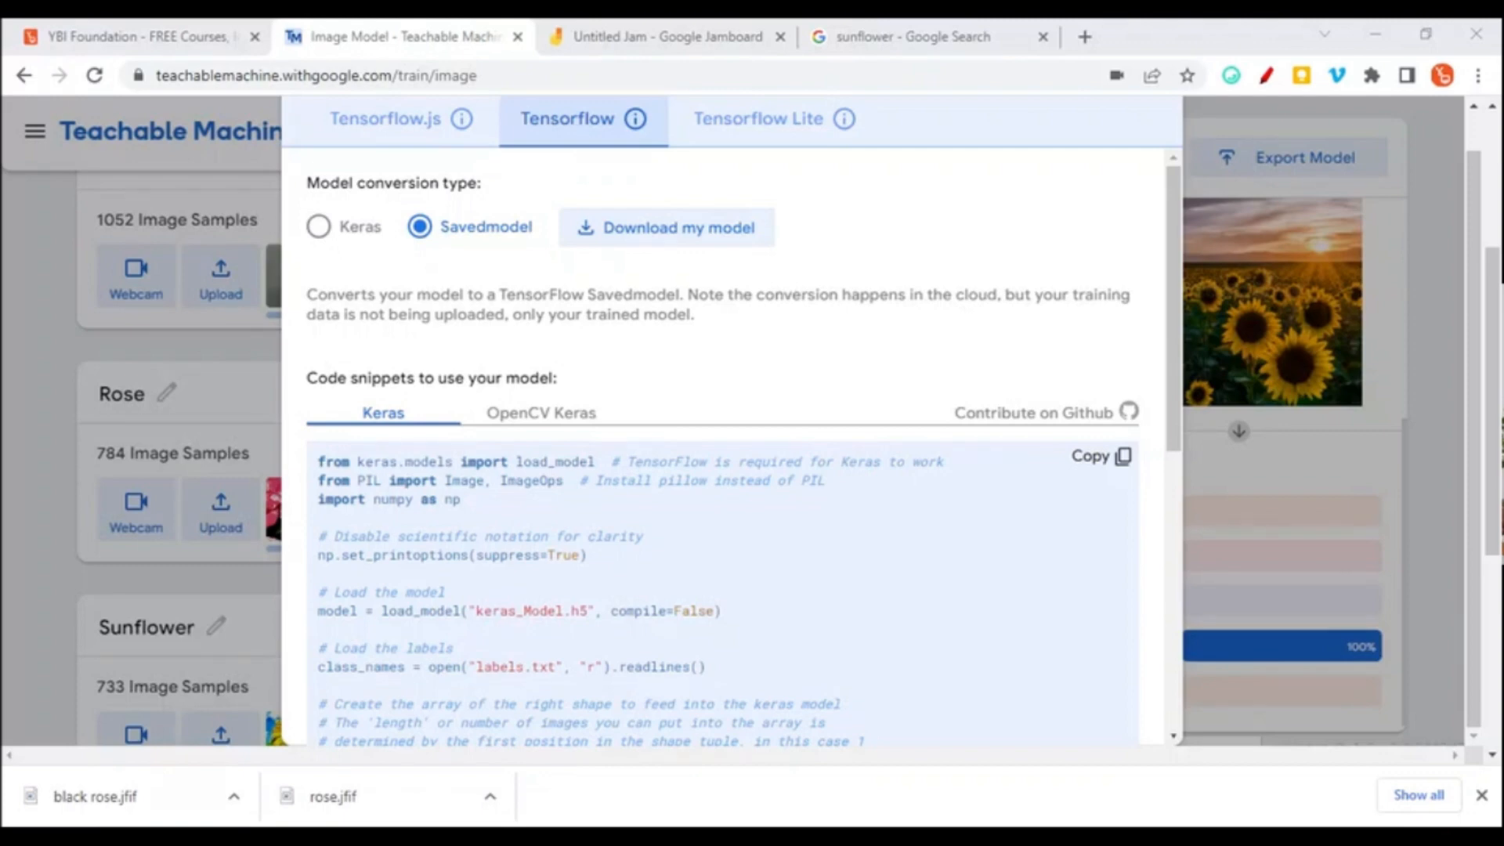
- Switch to the YBI Foundation site and mark the QnA link with a red box, an underline and an arrow
{"action": "key", "text": "ctrl+shift+Tab"}
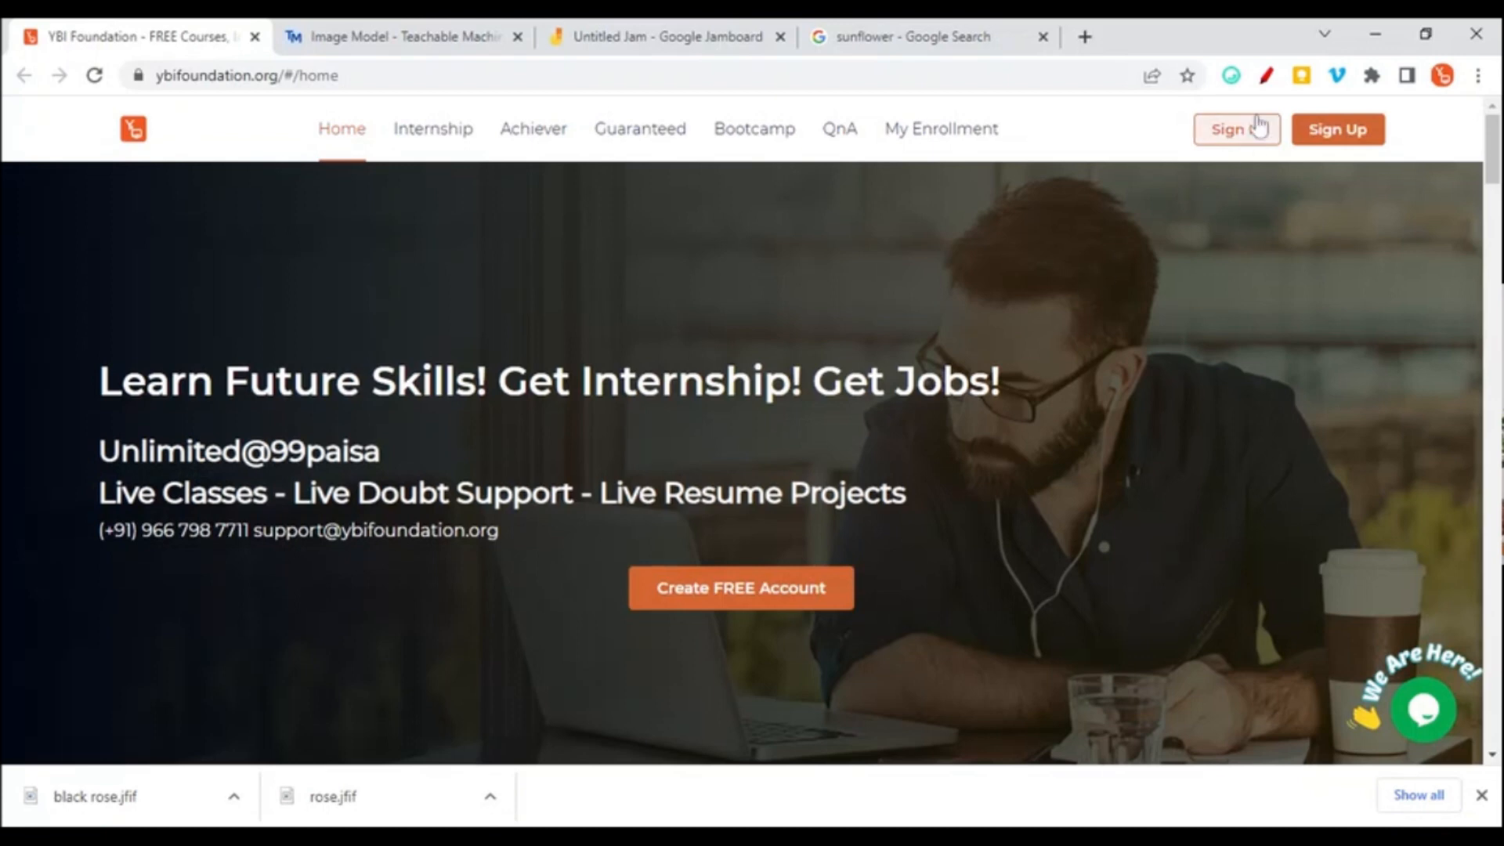
{"action": "left_click", "coordinate": [1267, 75]}
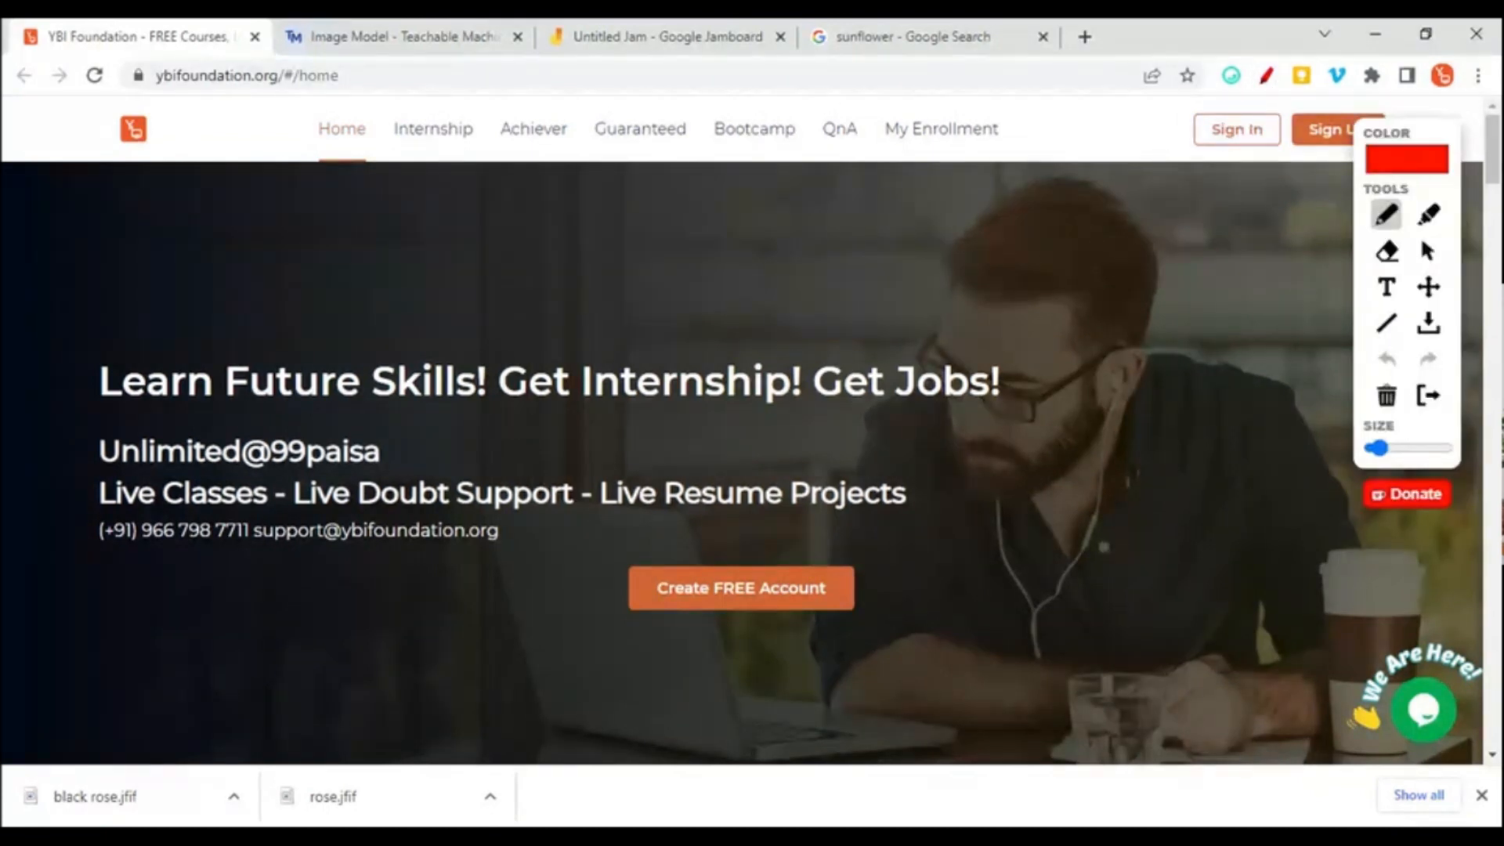
{"action": "mouse_move", "coordinate": [813, 152]}
{"action": "left_mouse_down"}
{"action": "mouse_move", "coordinate": [882, 157]}
{"action": "mouse_move", "coordinate": [877, 103]}
{"action": "mouse_move", "coordinate": [808, 149]}
{"action": "mouse_move", "coordinate": [819, 162]}
{"action": "left_mouse_up"}
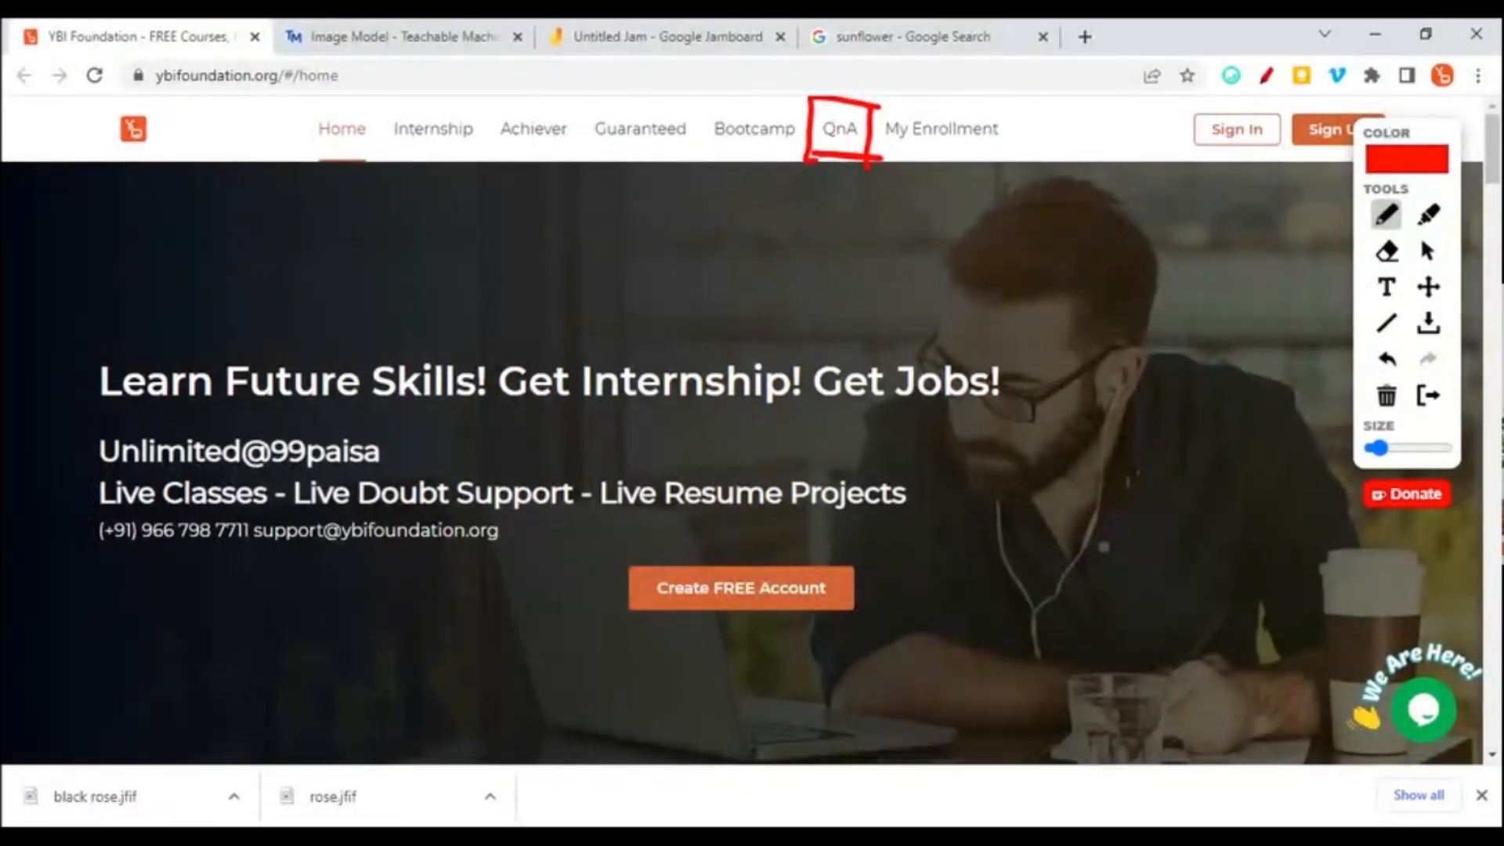
{"action": "mouse_move", "coordinate": [831, 309]}
{"action": "left_mouse_down"}
{"action": "mouse_move", "coordinate": [840, 188]}
{"action": "mouse_move", "coordinate": [866, 152]}
{"action": "mouse_move", "coordinate": [823, 147]}
{"action": "left_mouse_up"}
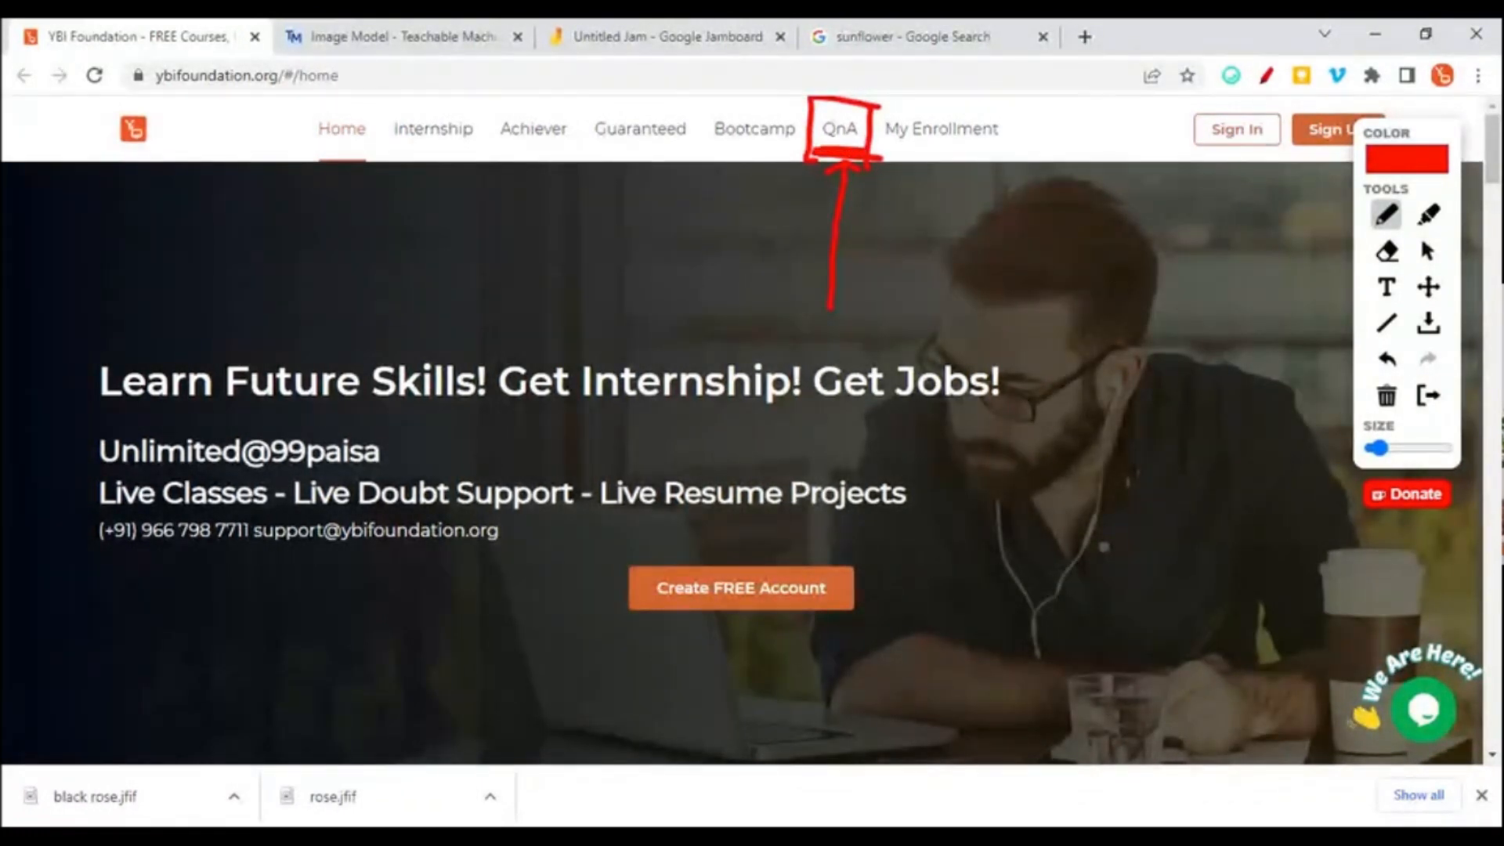